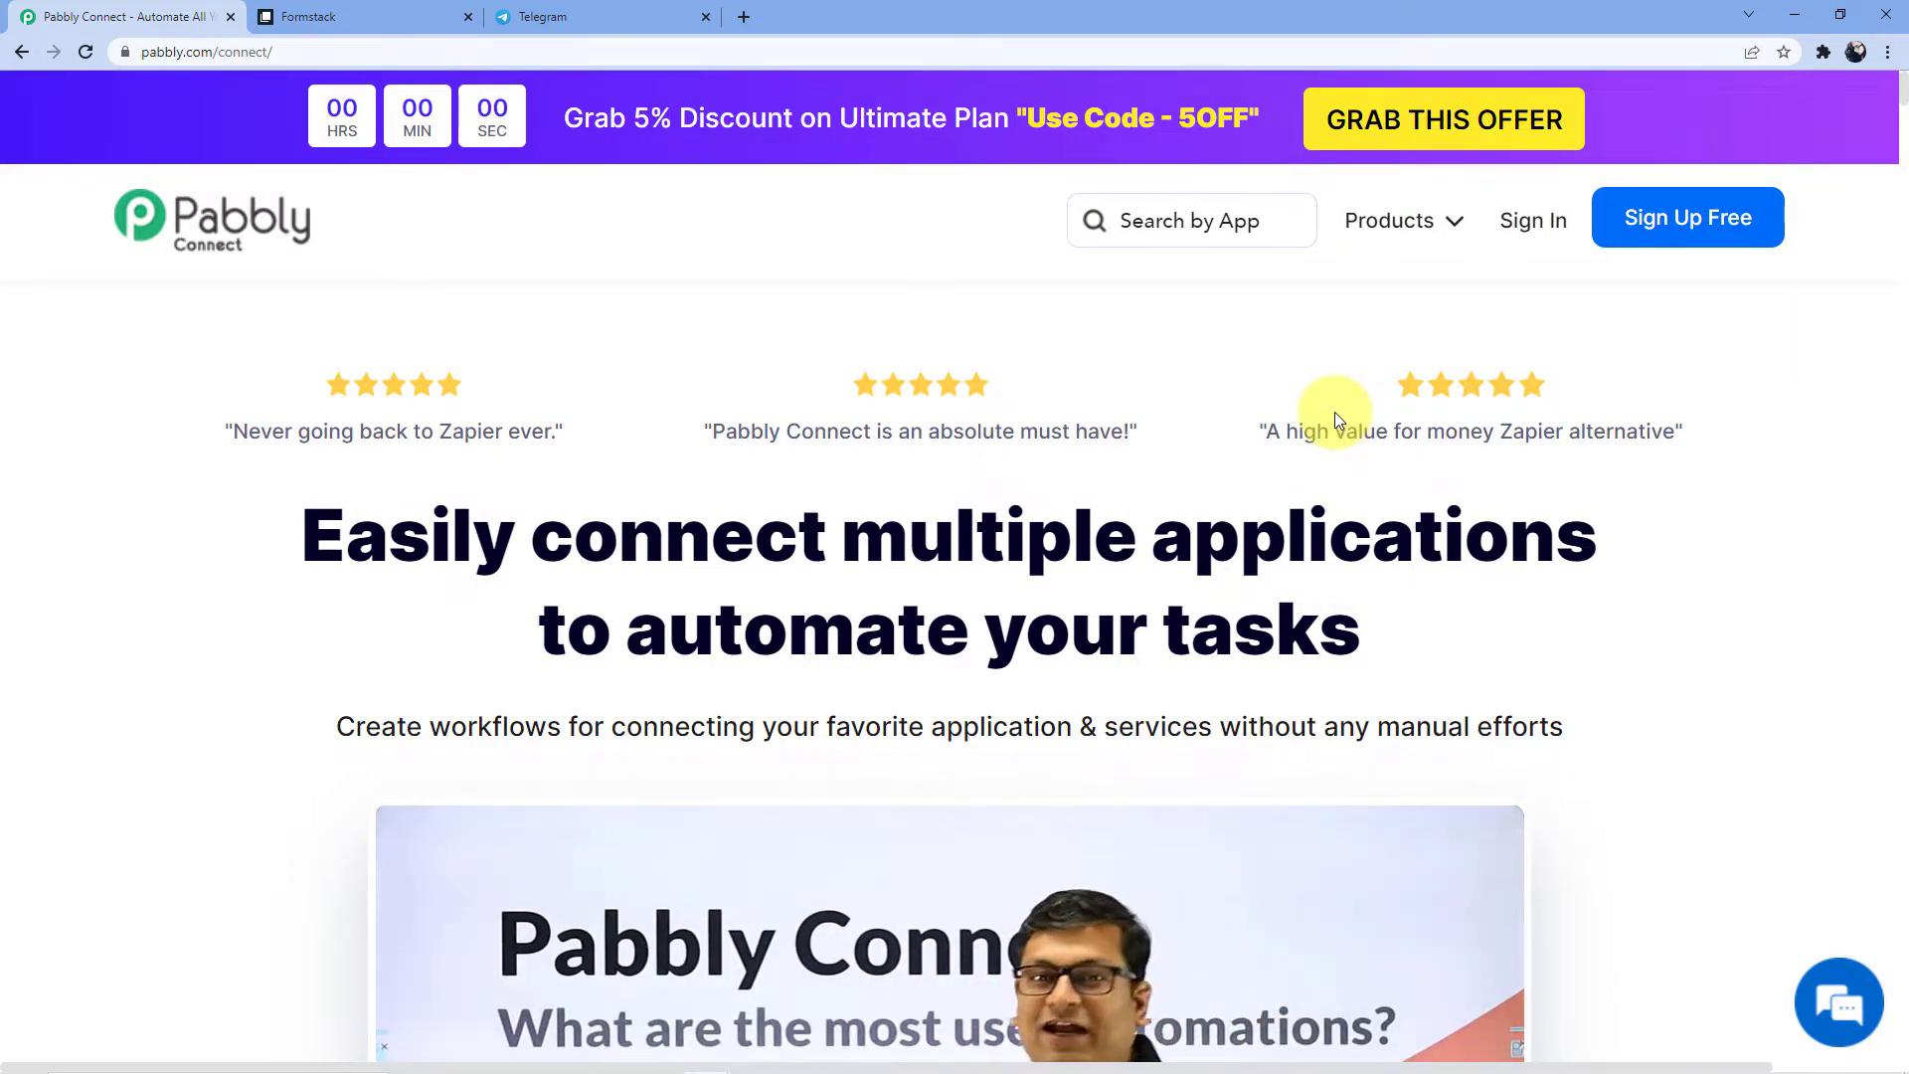
Sign in, open Pabbly Connect's dashboard and start a new workflow
{"action": "left_click", "coordinate": [1565, 249]}
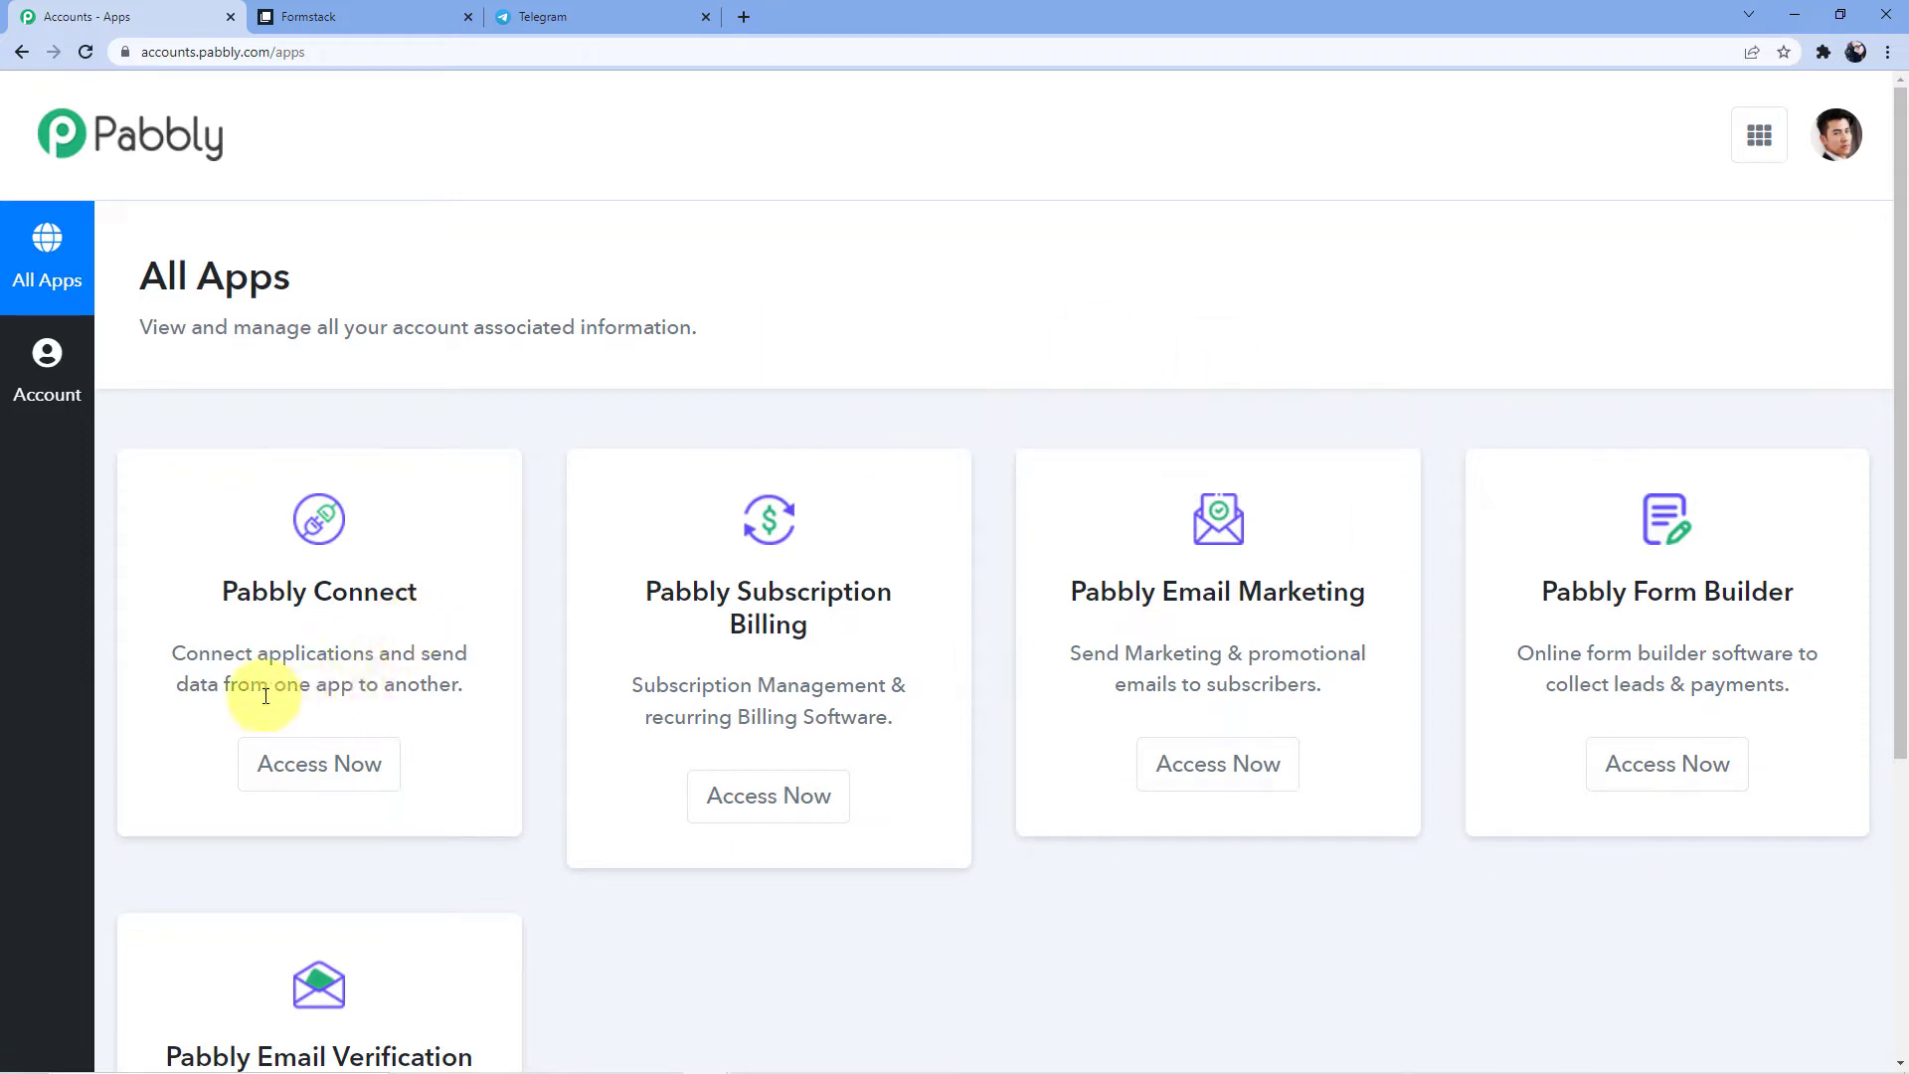
{"action": "left_click", "coordinate": [298, 780]}
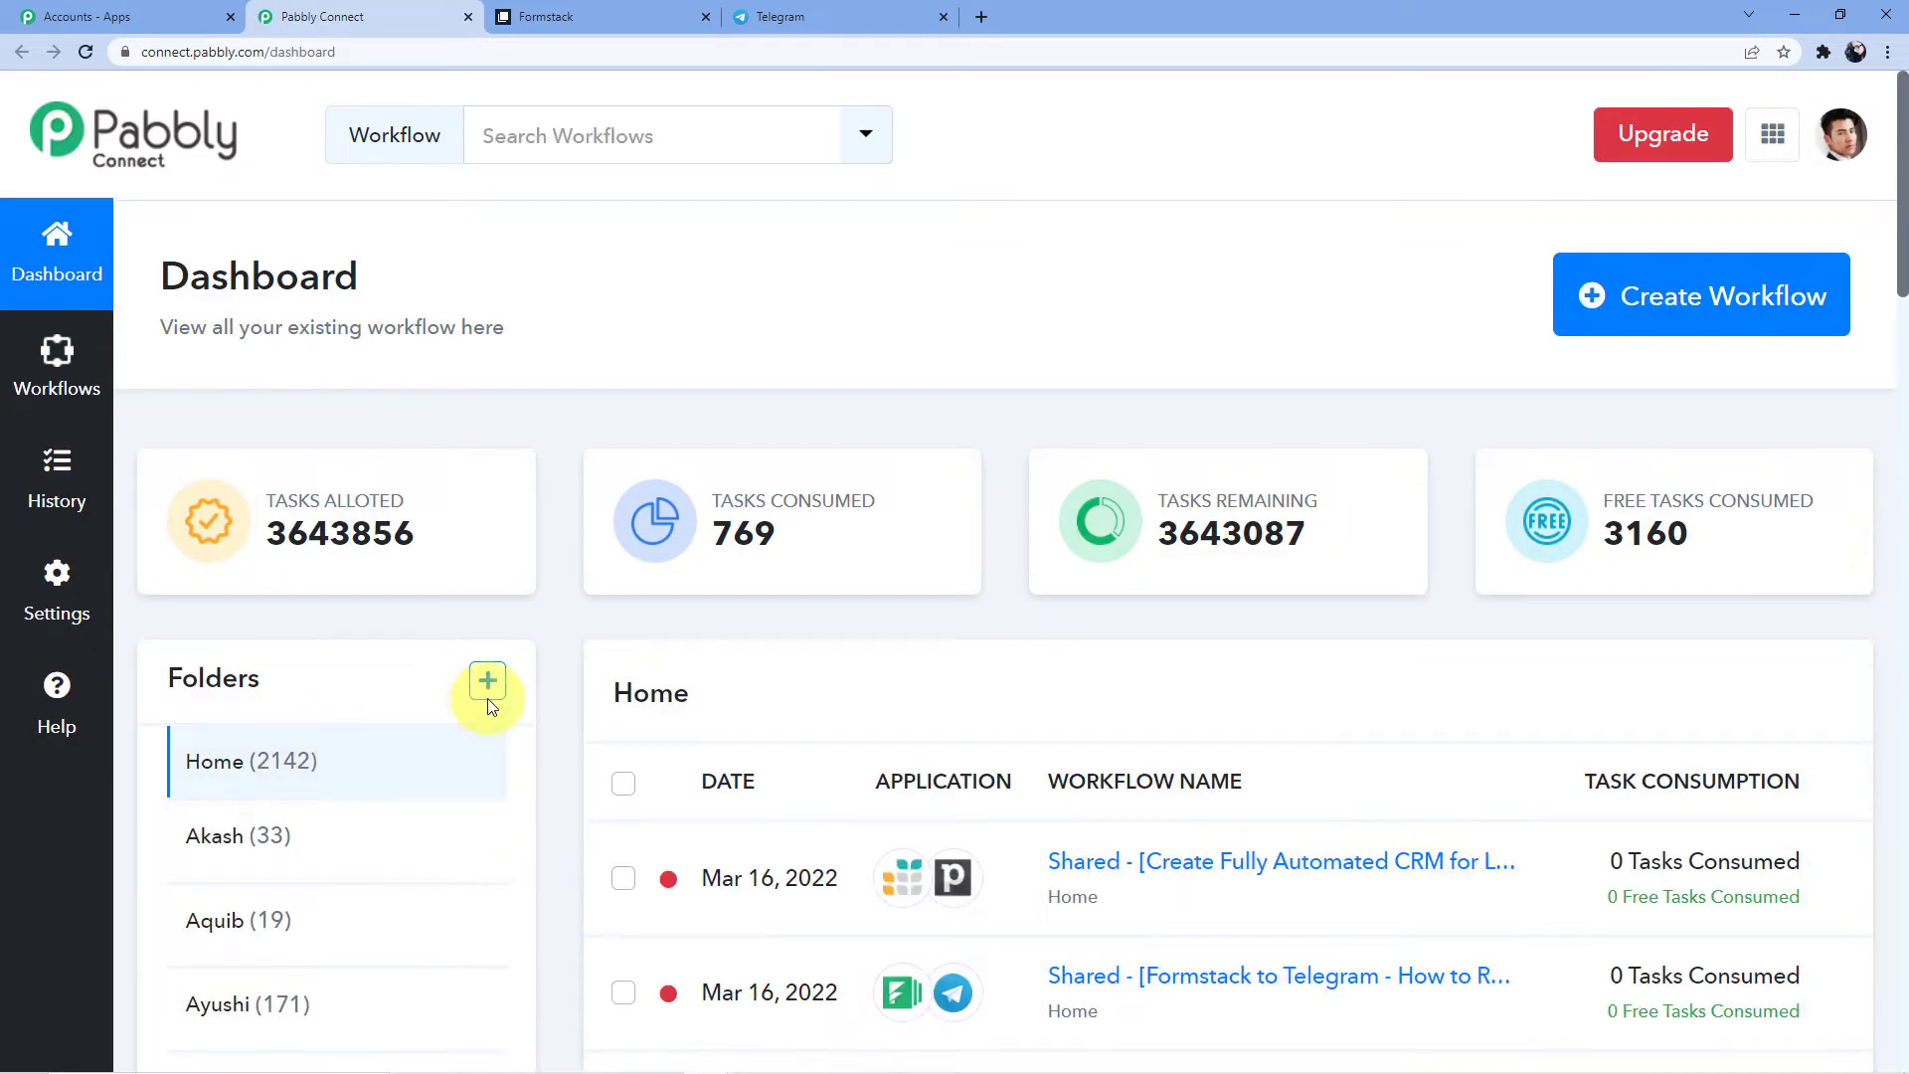
{"action": "scroll", "coordinate": [611, 668], "scroll_direction": "down", "scroll_amount": 5}
{"action": "scroll", "coordinate": [612, 668], "scroll_direction": "down", "scroll_amount": 6}
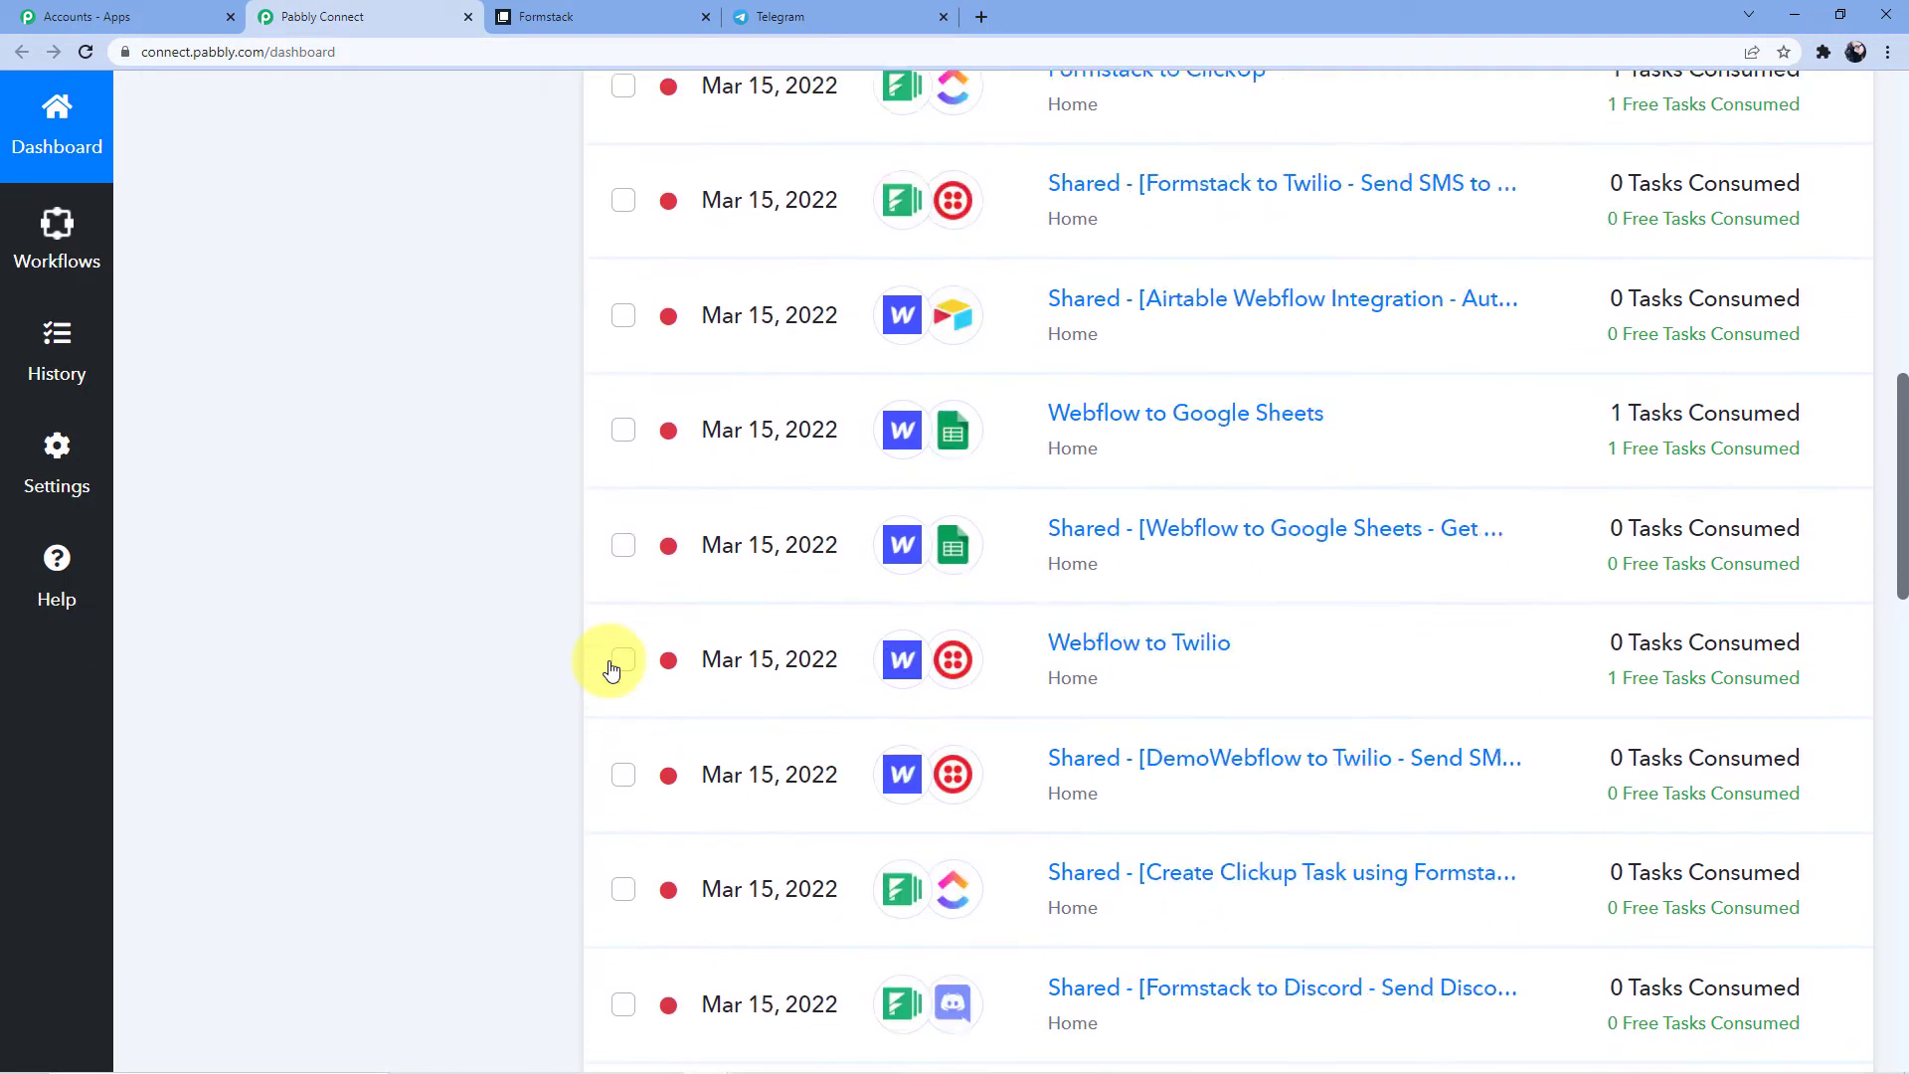
{"action": "scroll", "coordinate": [612, 668], "scroll_direction": "up", "scroll_amount": 10}
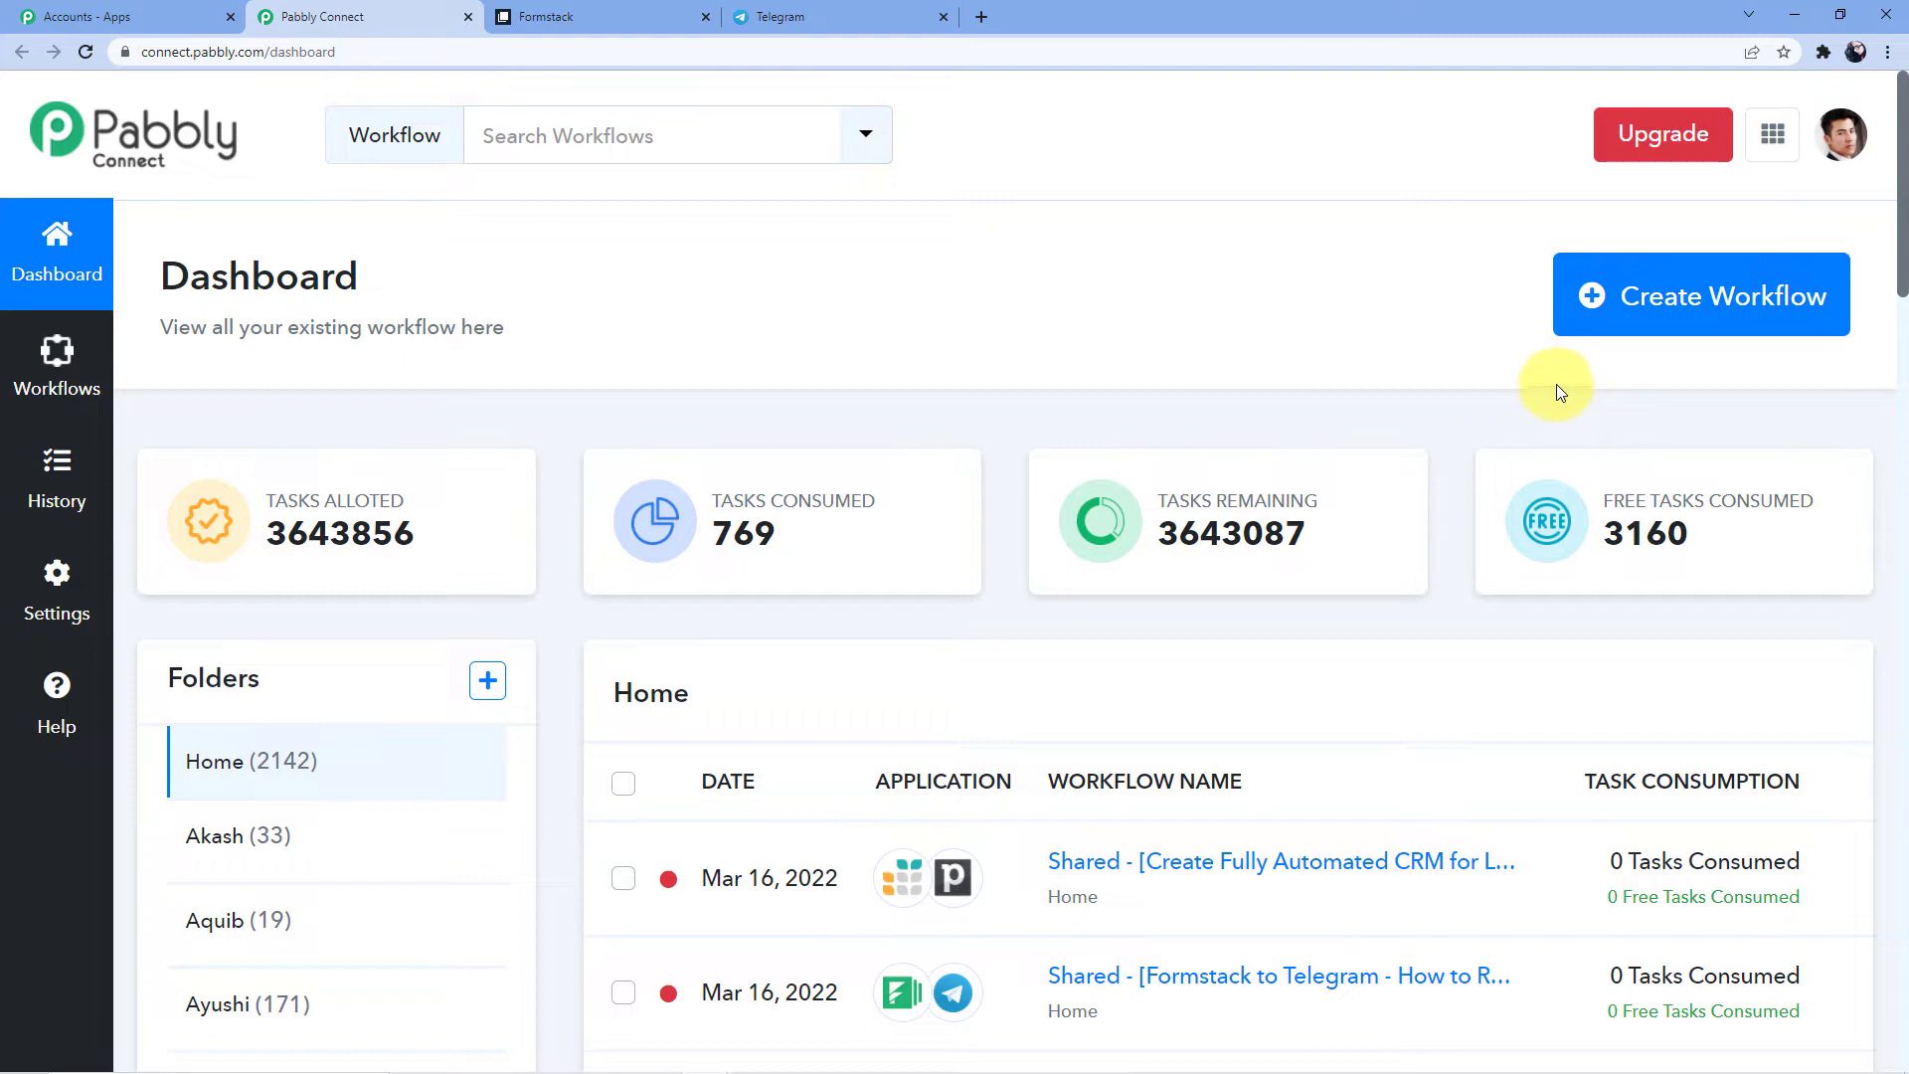
{"action": "left_click", "coordinate": [1621, 314]}
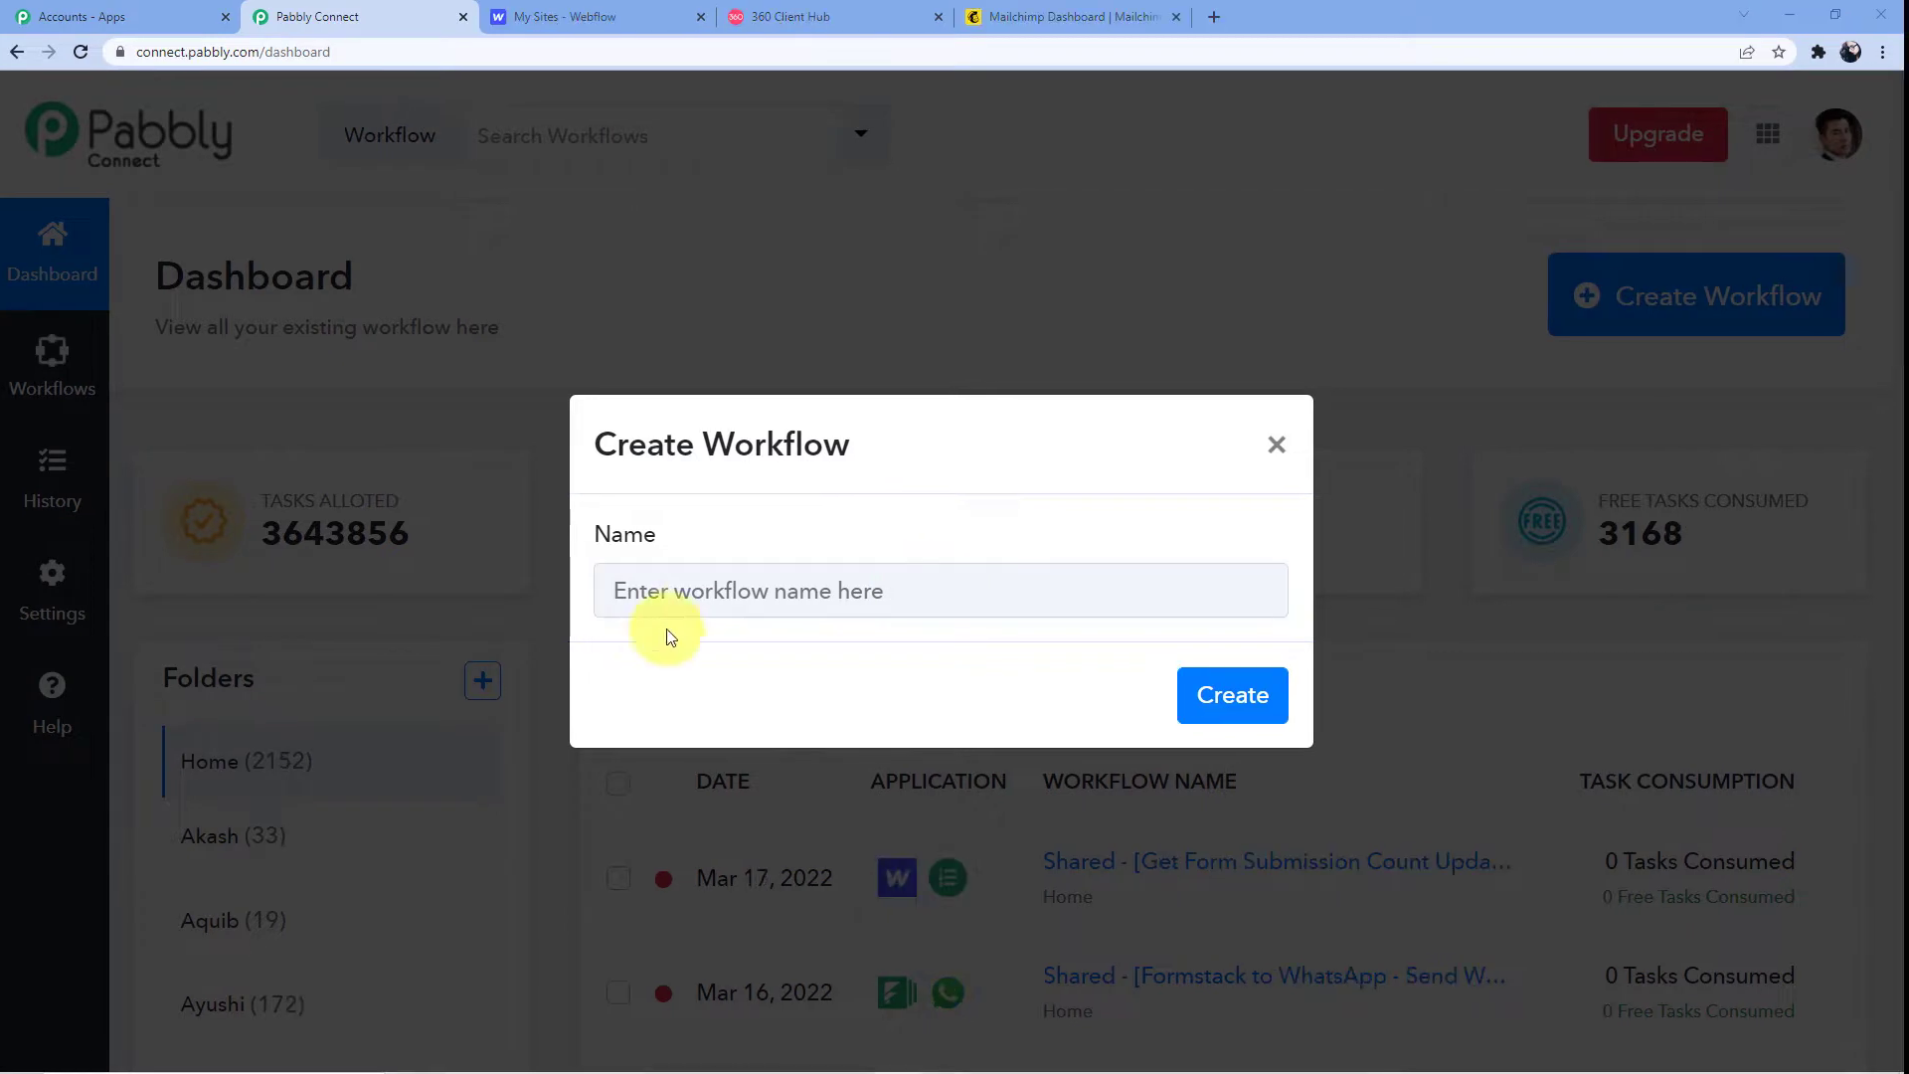
Create a workflow named 'Webflow to Mailchimp to Whatsapp'
{"action": "left_click", "coordinate": [692, 594]}
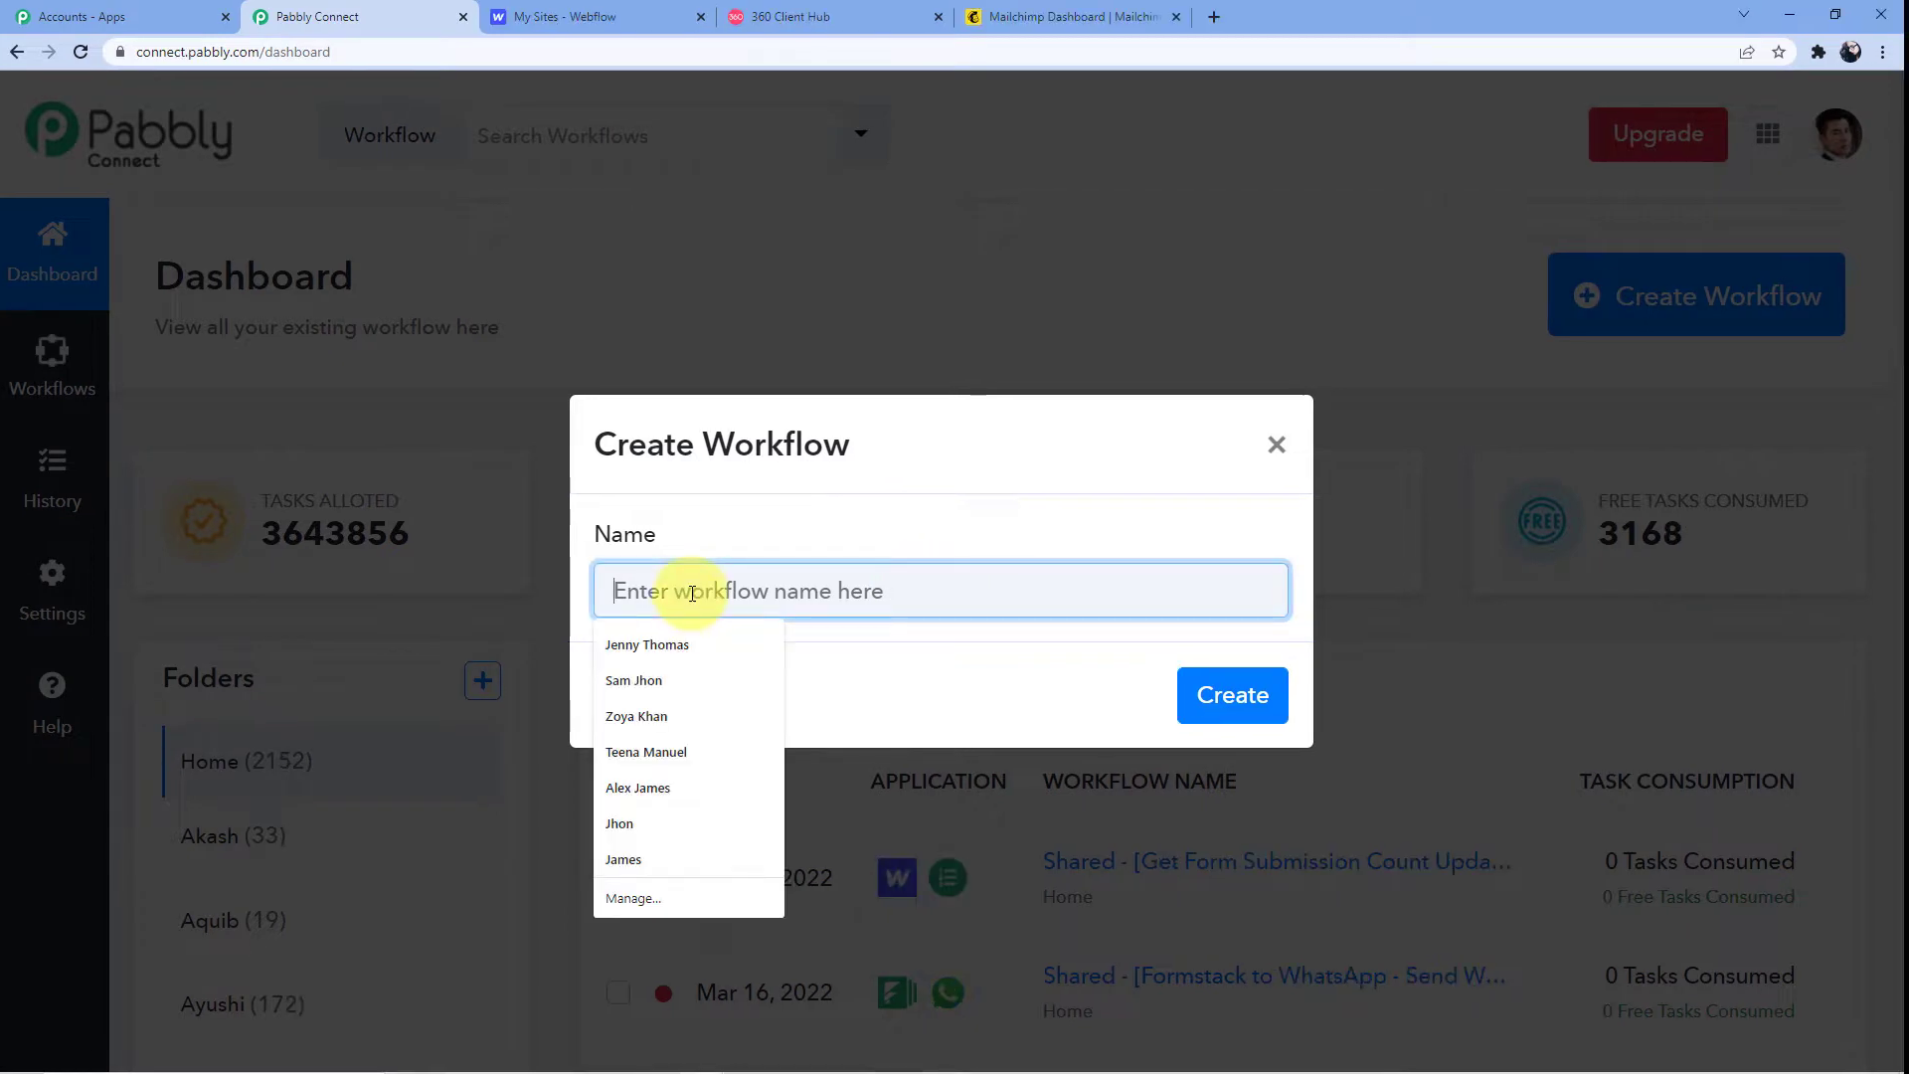
{"action": "type", "text": "Webflow to Mailchimp to Whatsapp"}
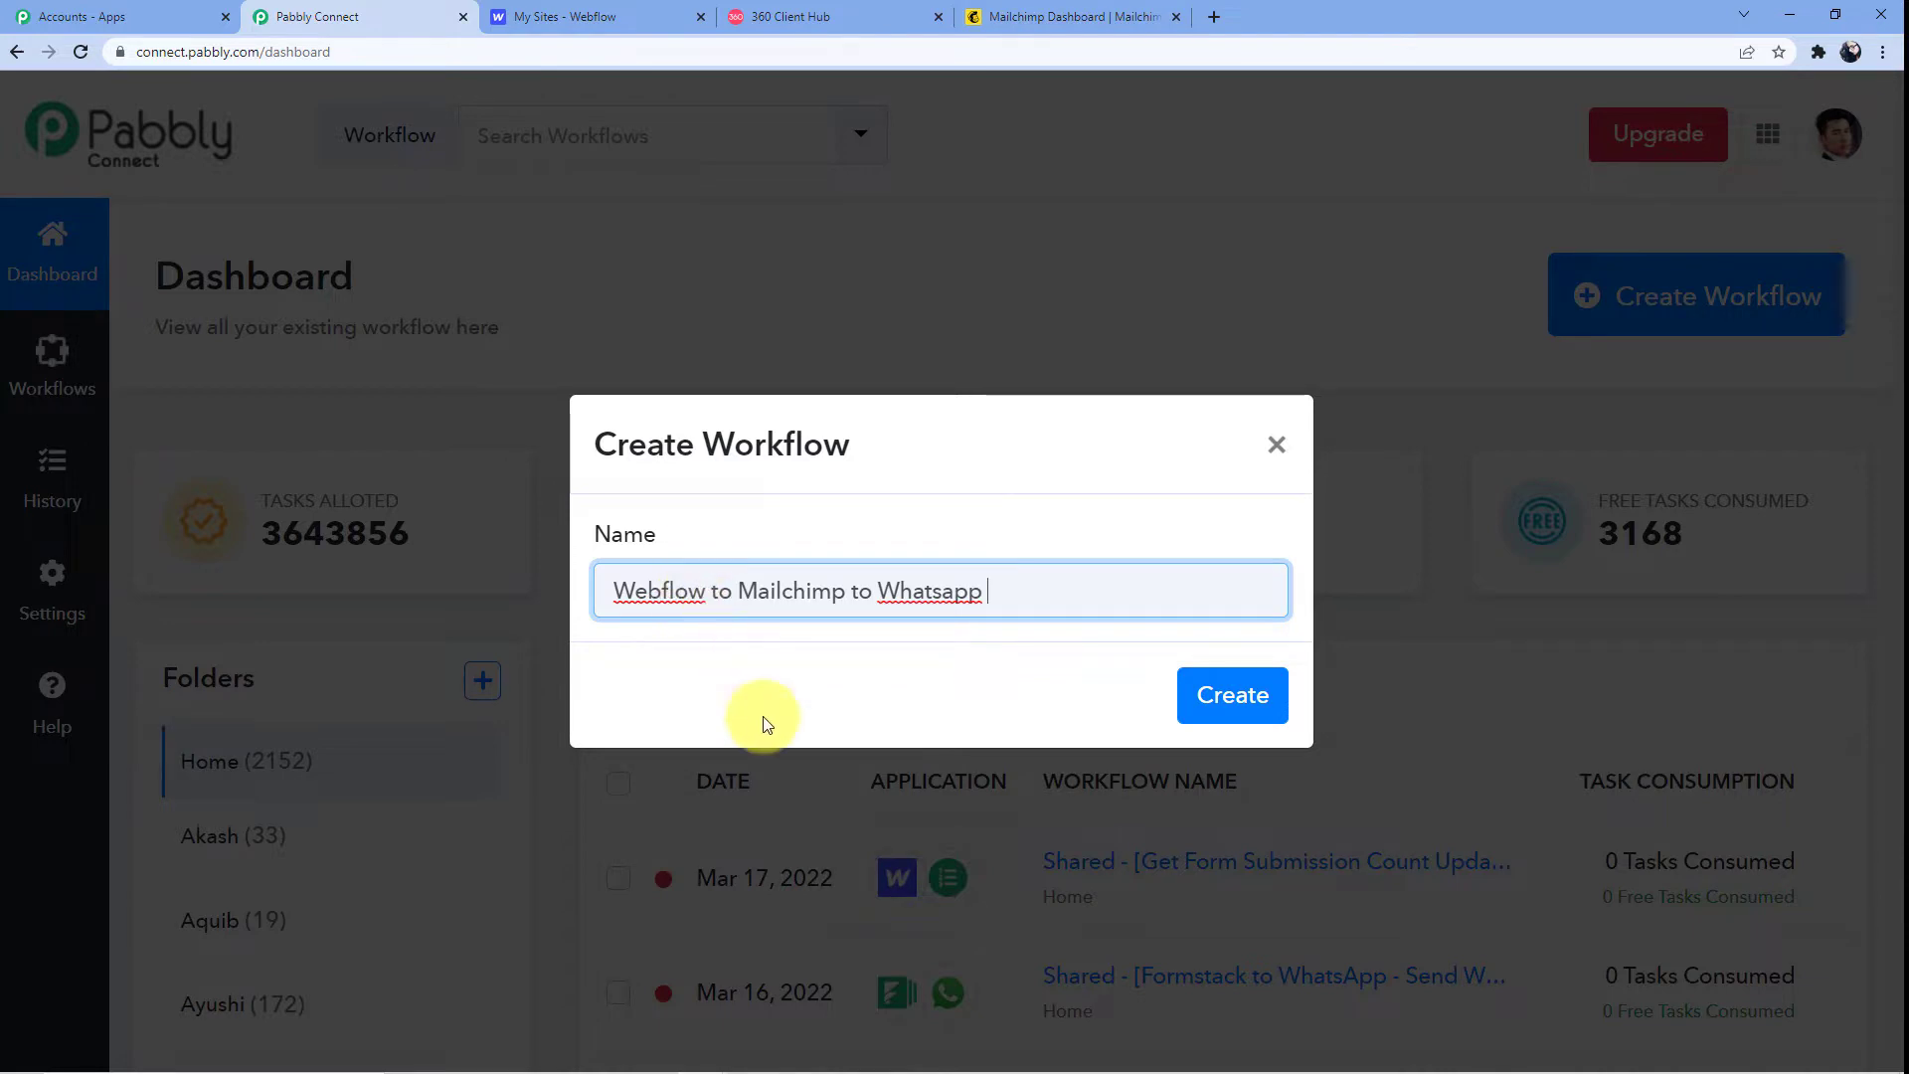
{"action": "left_click", "coordinate": [1208, 698]}
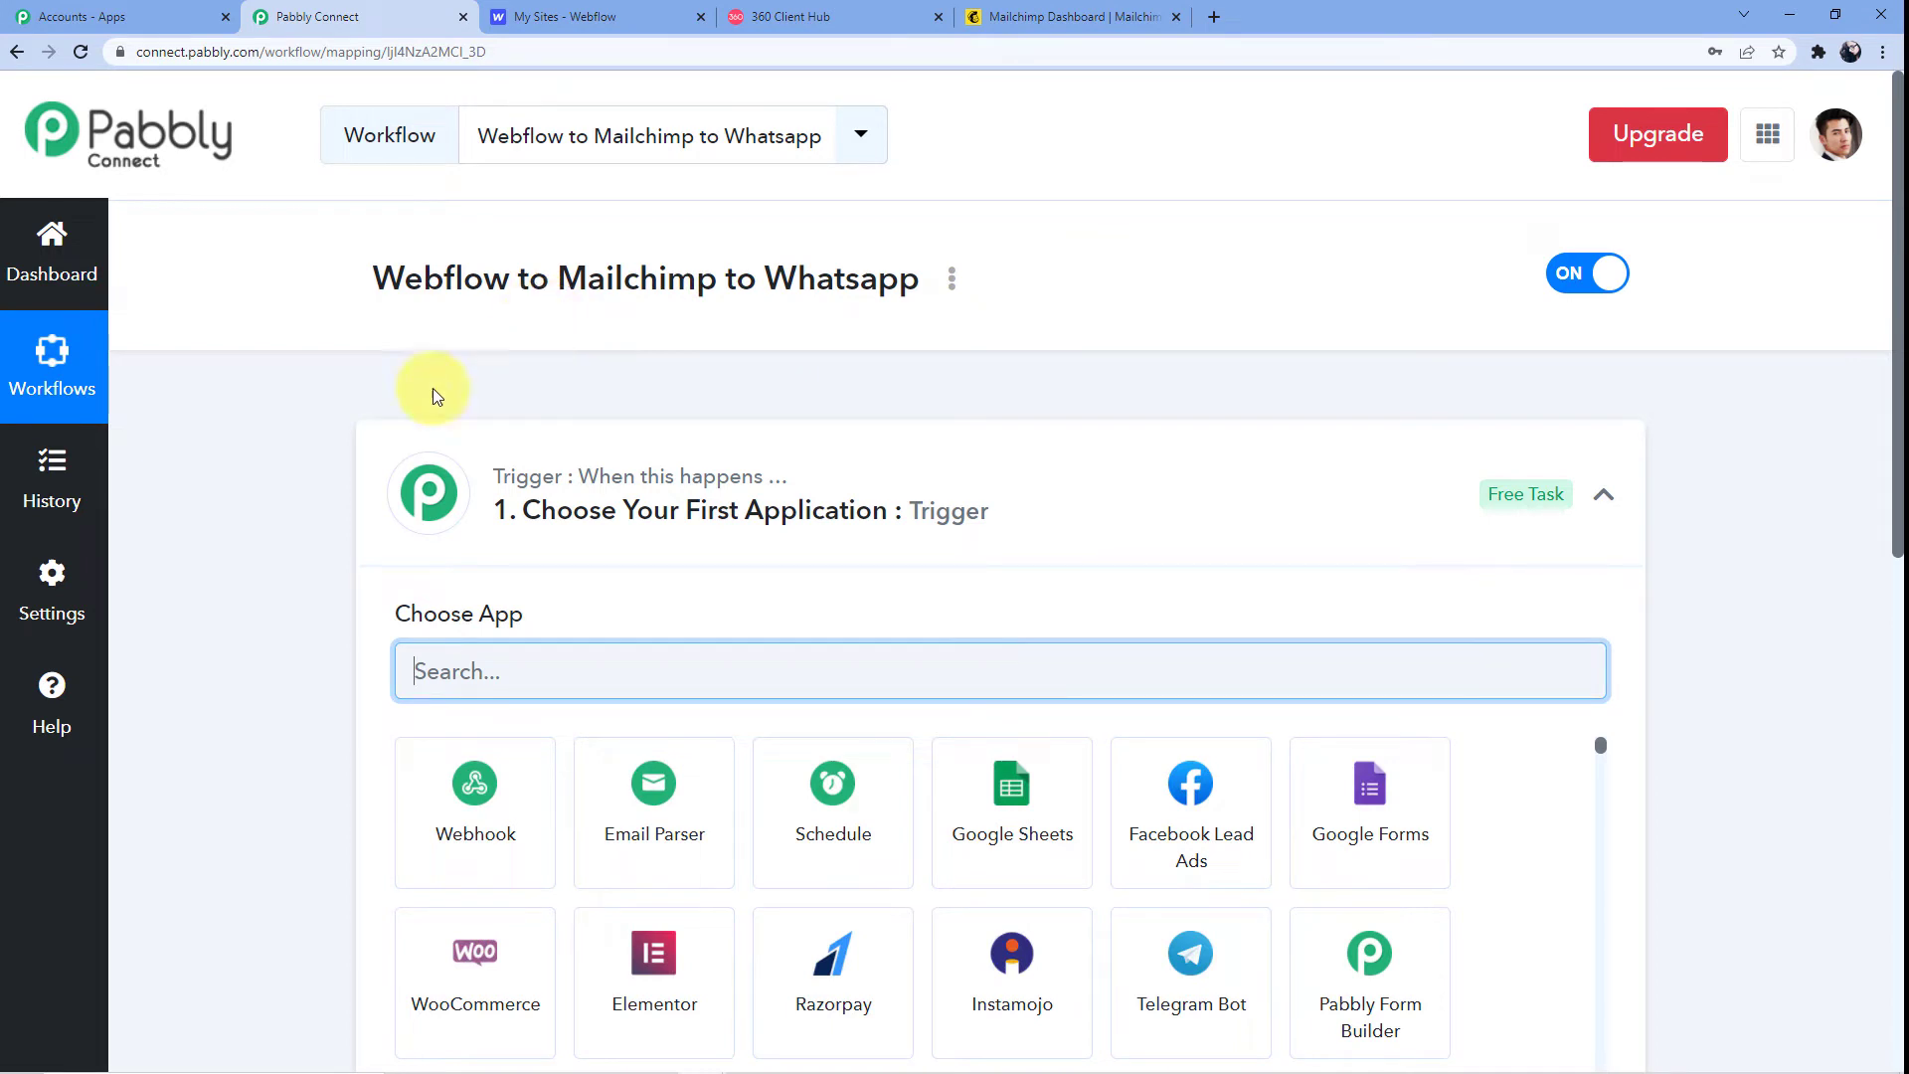
Search for Webflow and select it as the trigger app
{"action": "scroll", "coordinate": [298, 447], "scroll_direction": "down", "scroll_amount": 3}
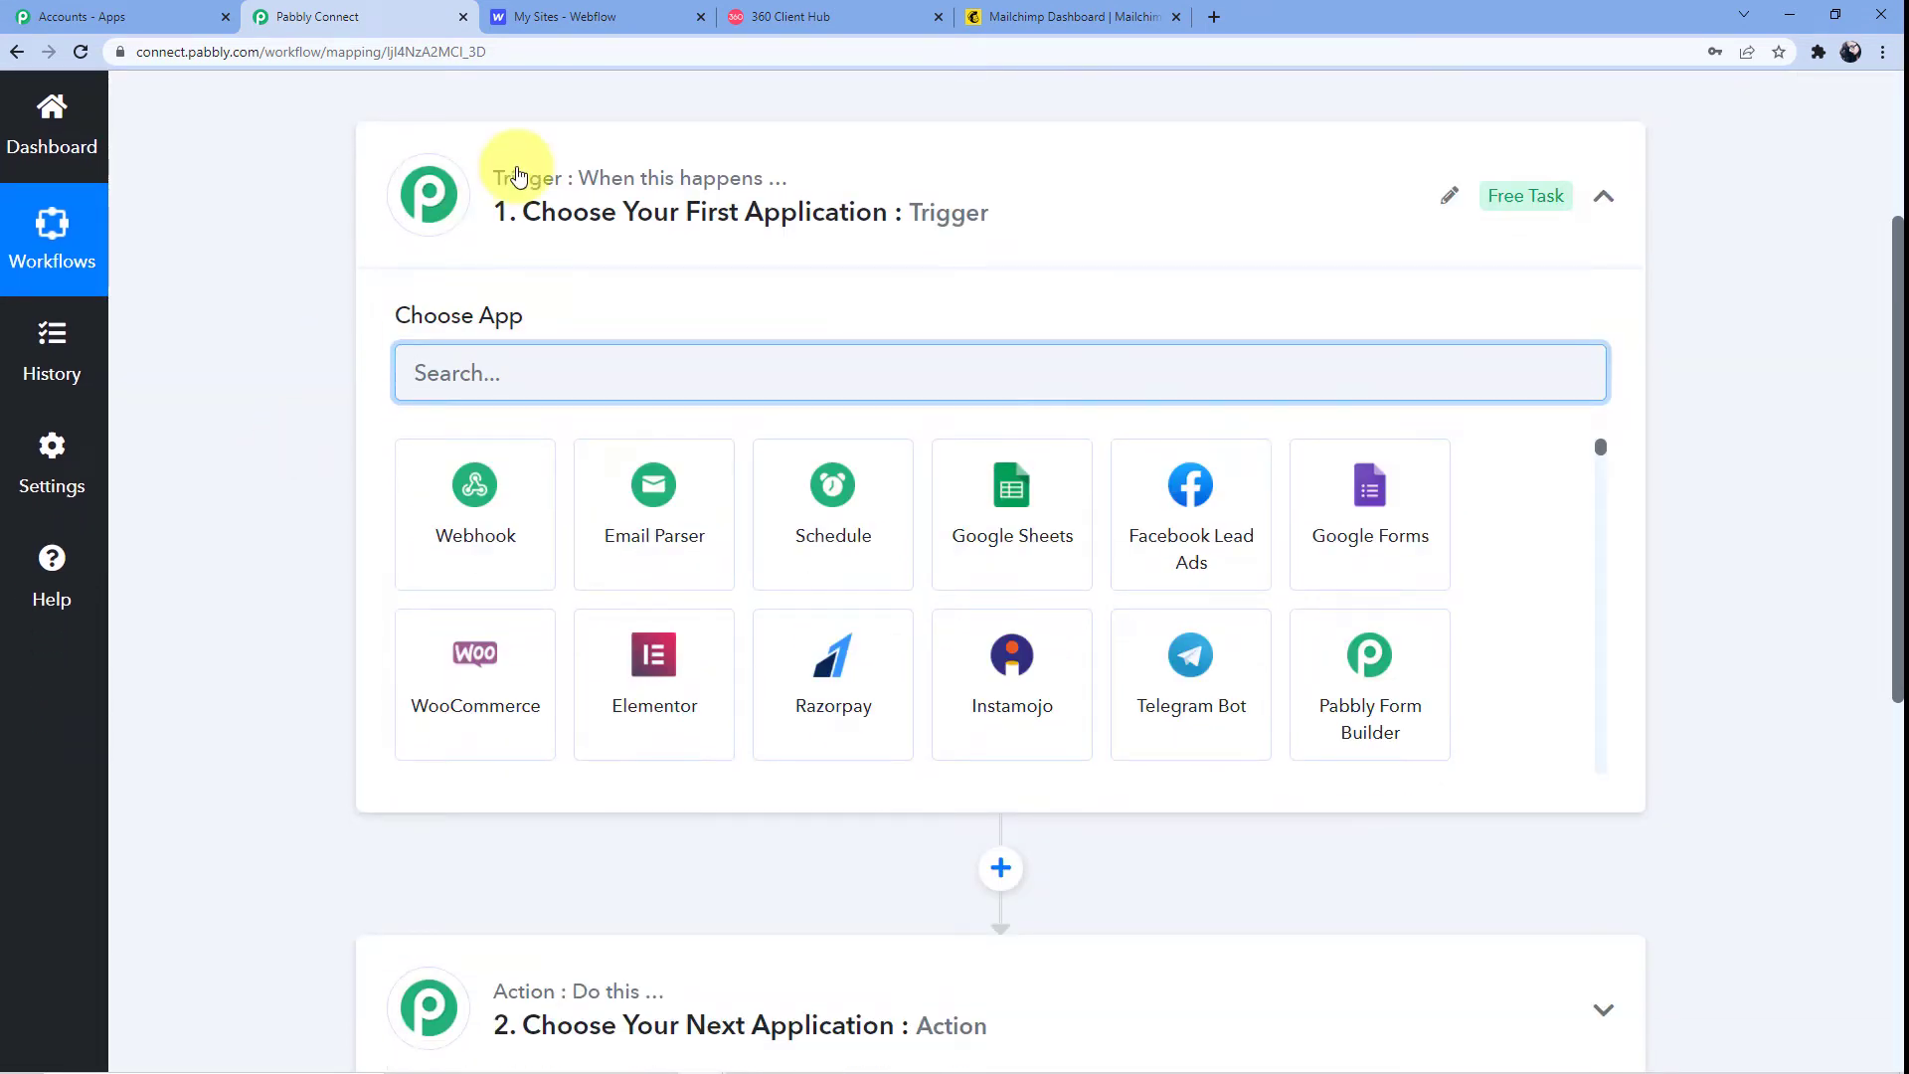
{"action": "scroll", "coordinate": [510, 594], "scroll_direction": "down", "scroll_amount": 5}
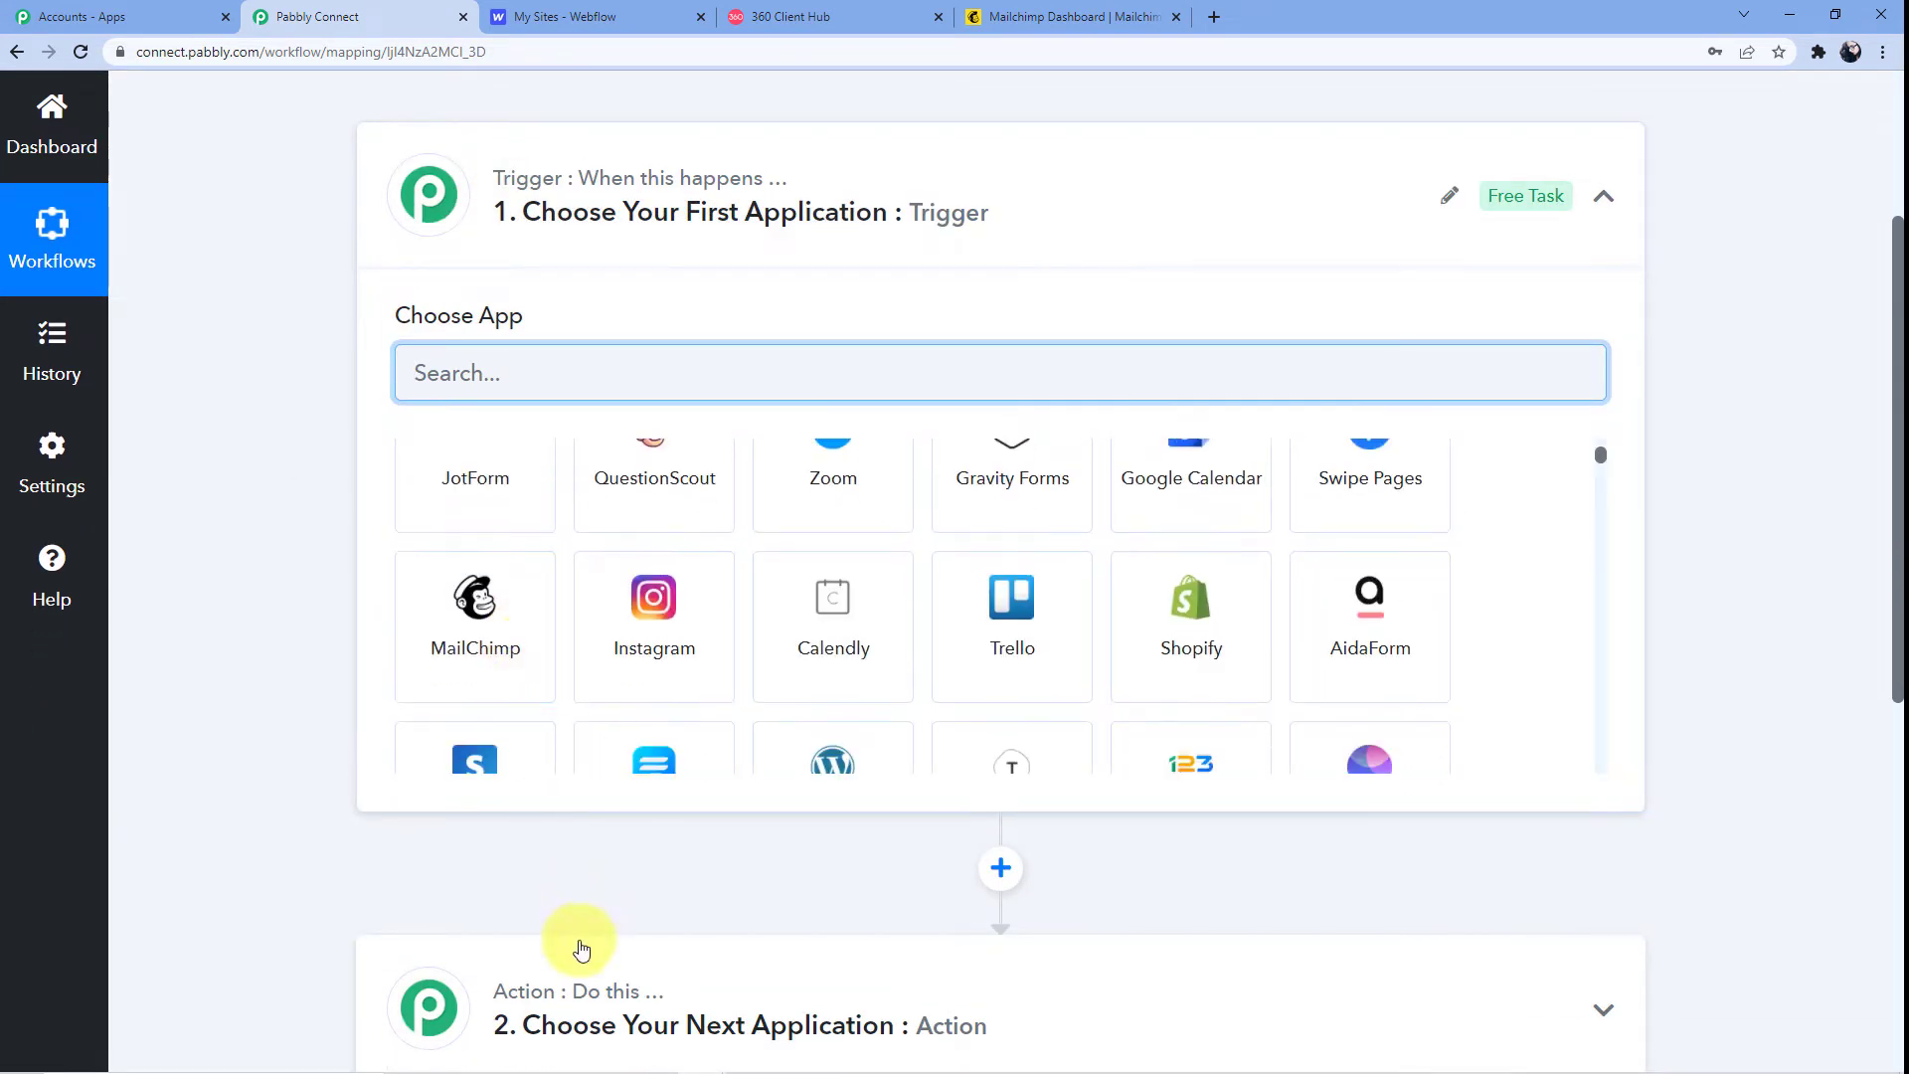
{"action": "scroll", "coordinate": [534, 192], "scroll_direction": "down", "scroll_amount": 1}
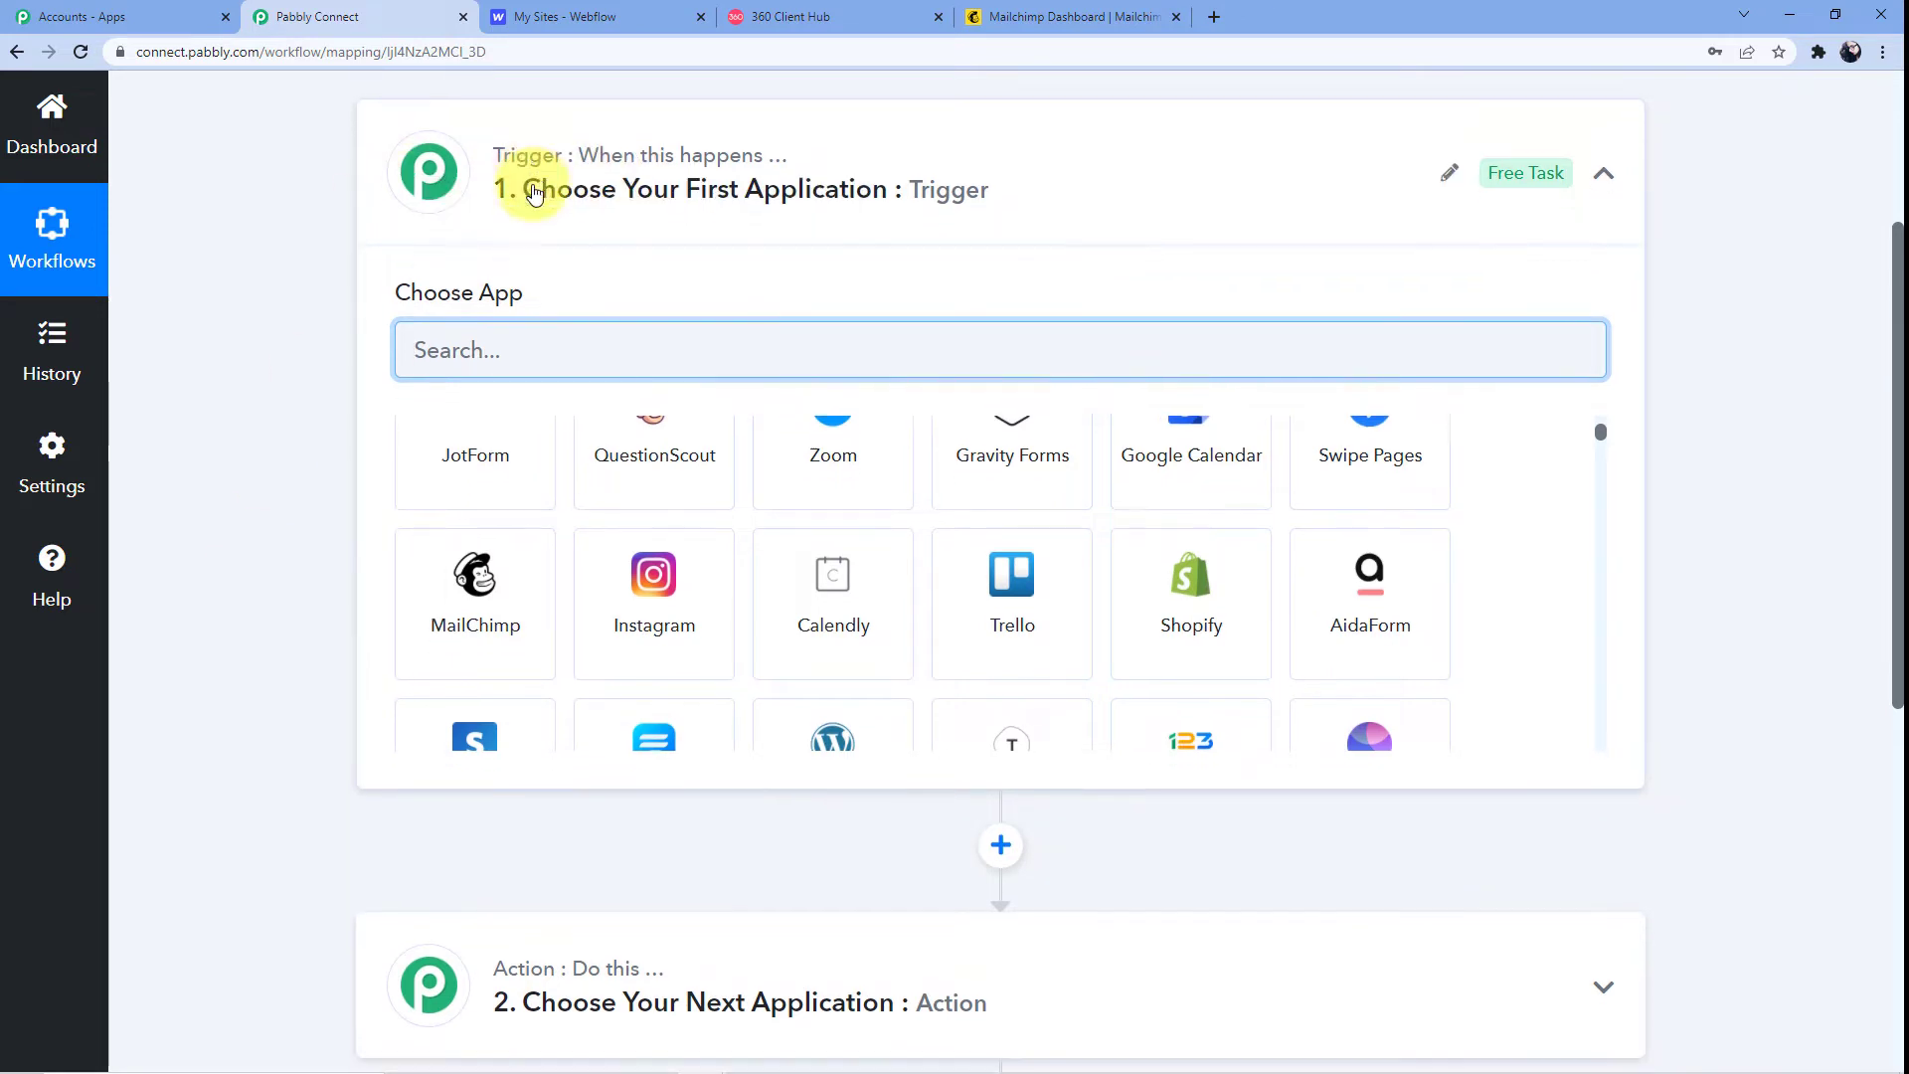
{"action": "scroll", "coordinate": [537, 790], "scroll_direction": "down", "scroll_amount": 2}
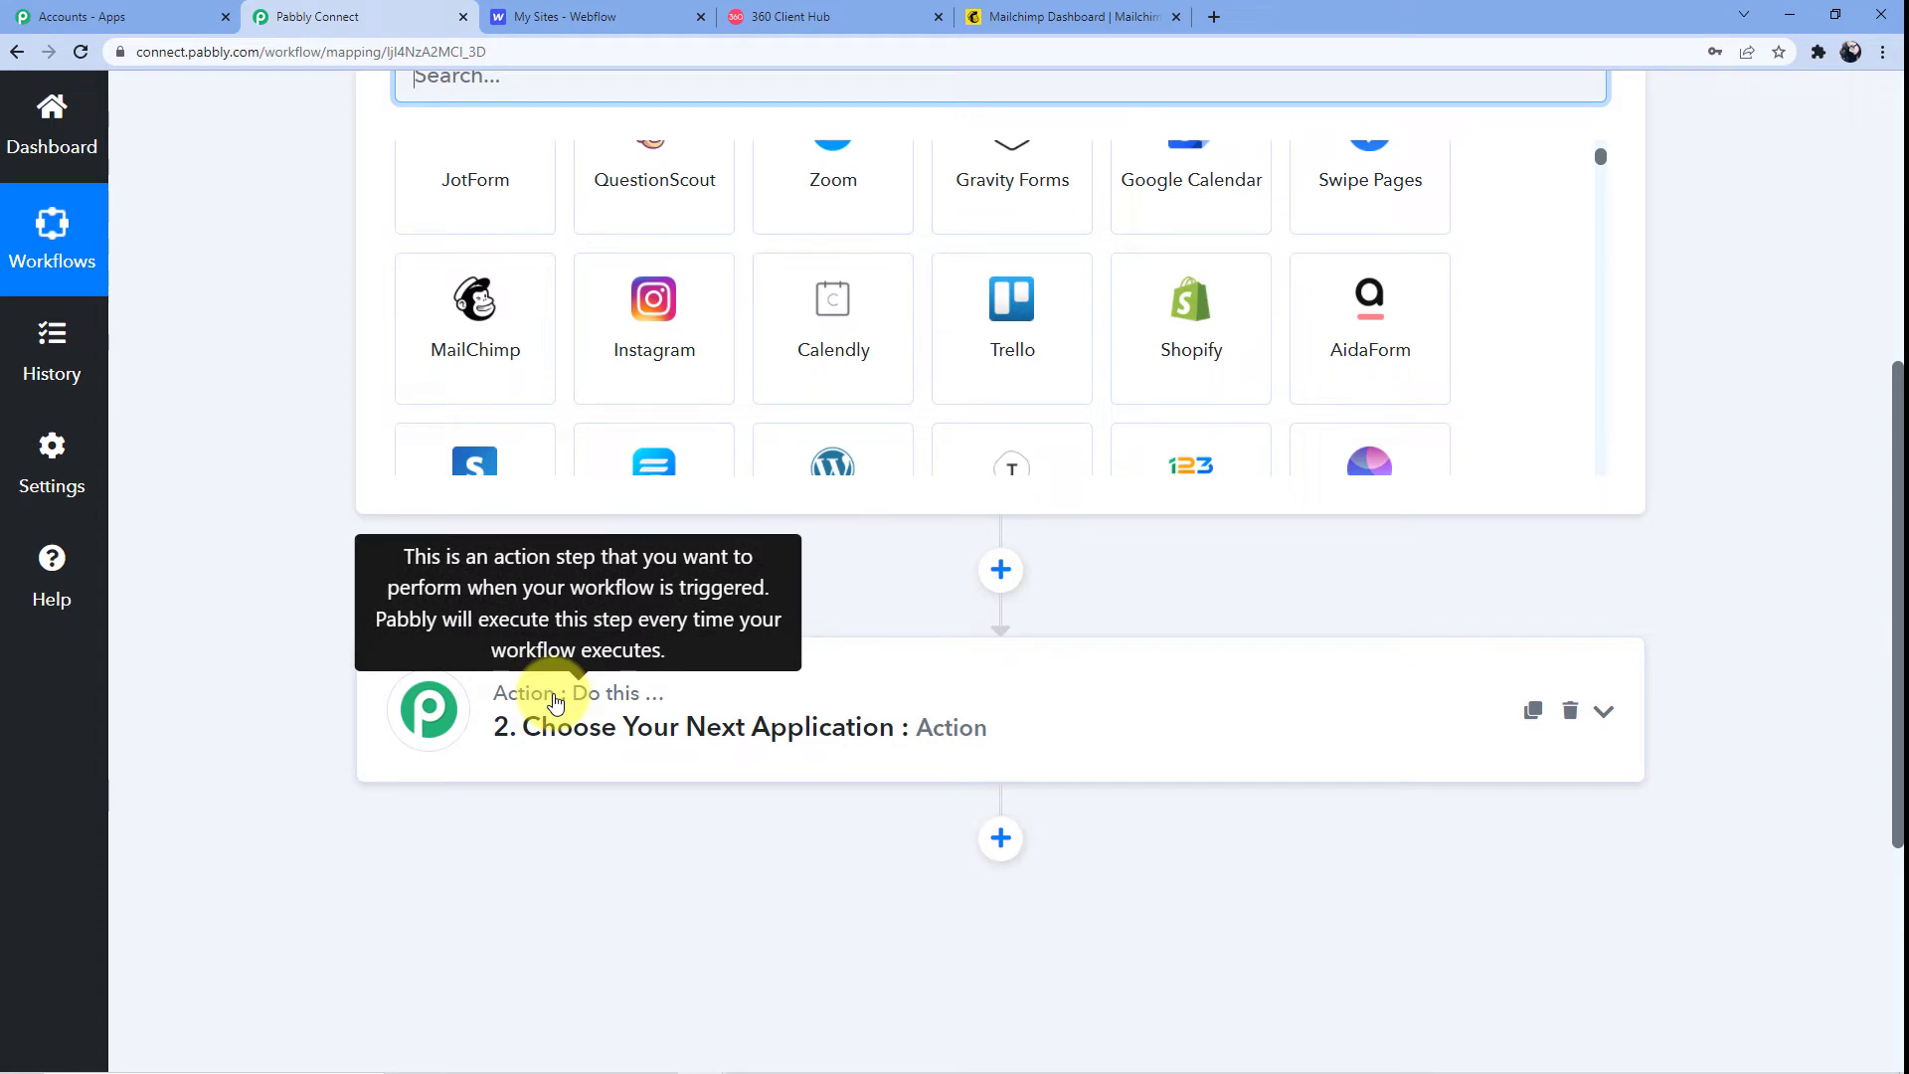
{"action": "scroll", "coordinate": [555, 696], "scroll_direction": "up", "scroll_amount": 3}
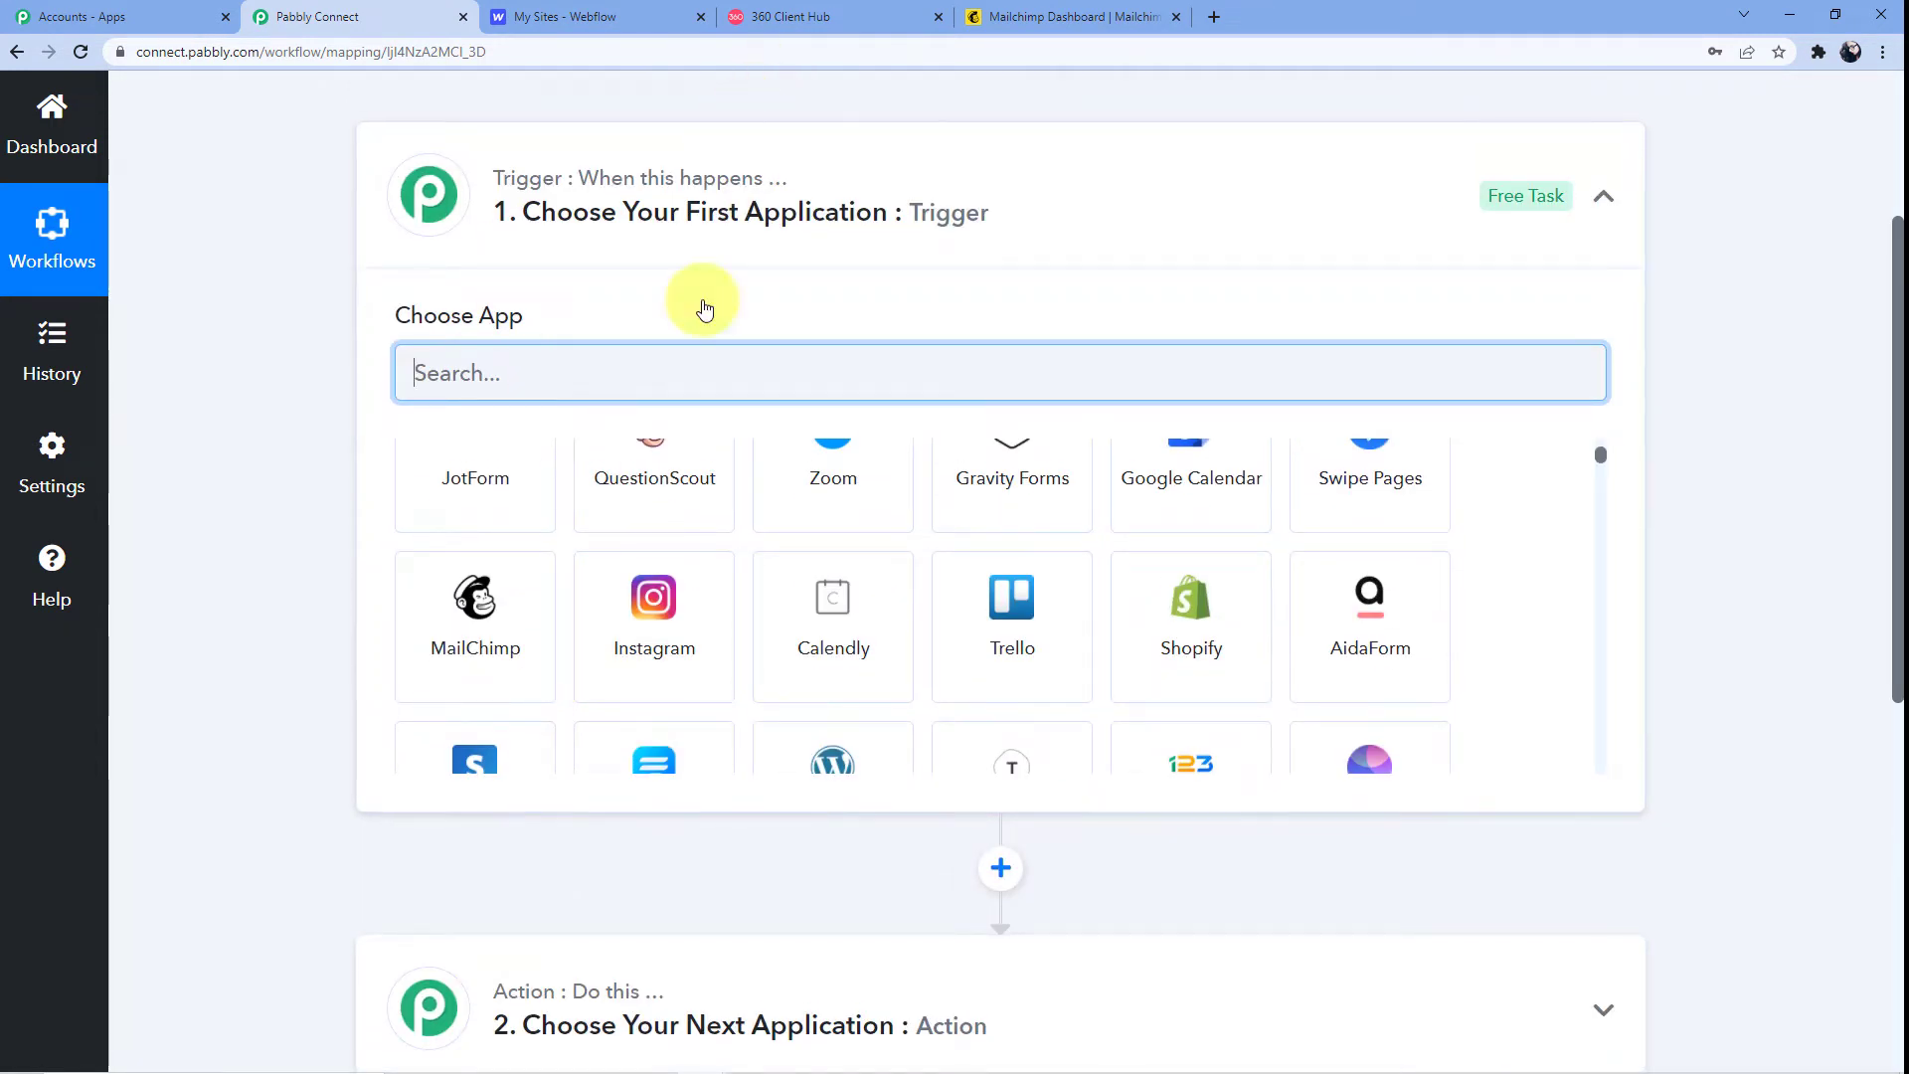
{"action": "scroll", "coordinate": [646, 855], "scroll_direction": "down", "scroll_amount": 3}
{"action": "scroll", "coordinate": [618, 796], "scroll_direction": "up", "scroll_amount": 4}
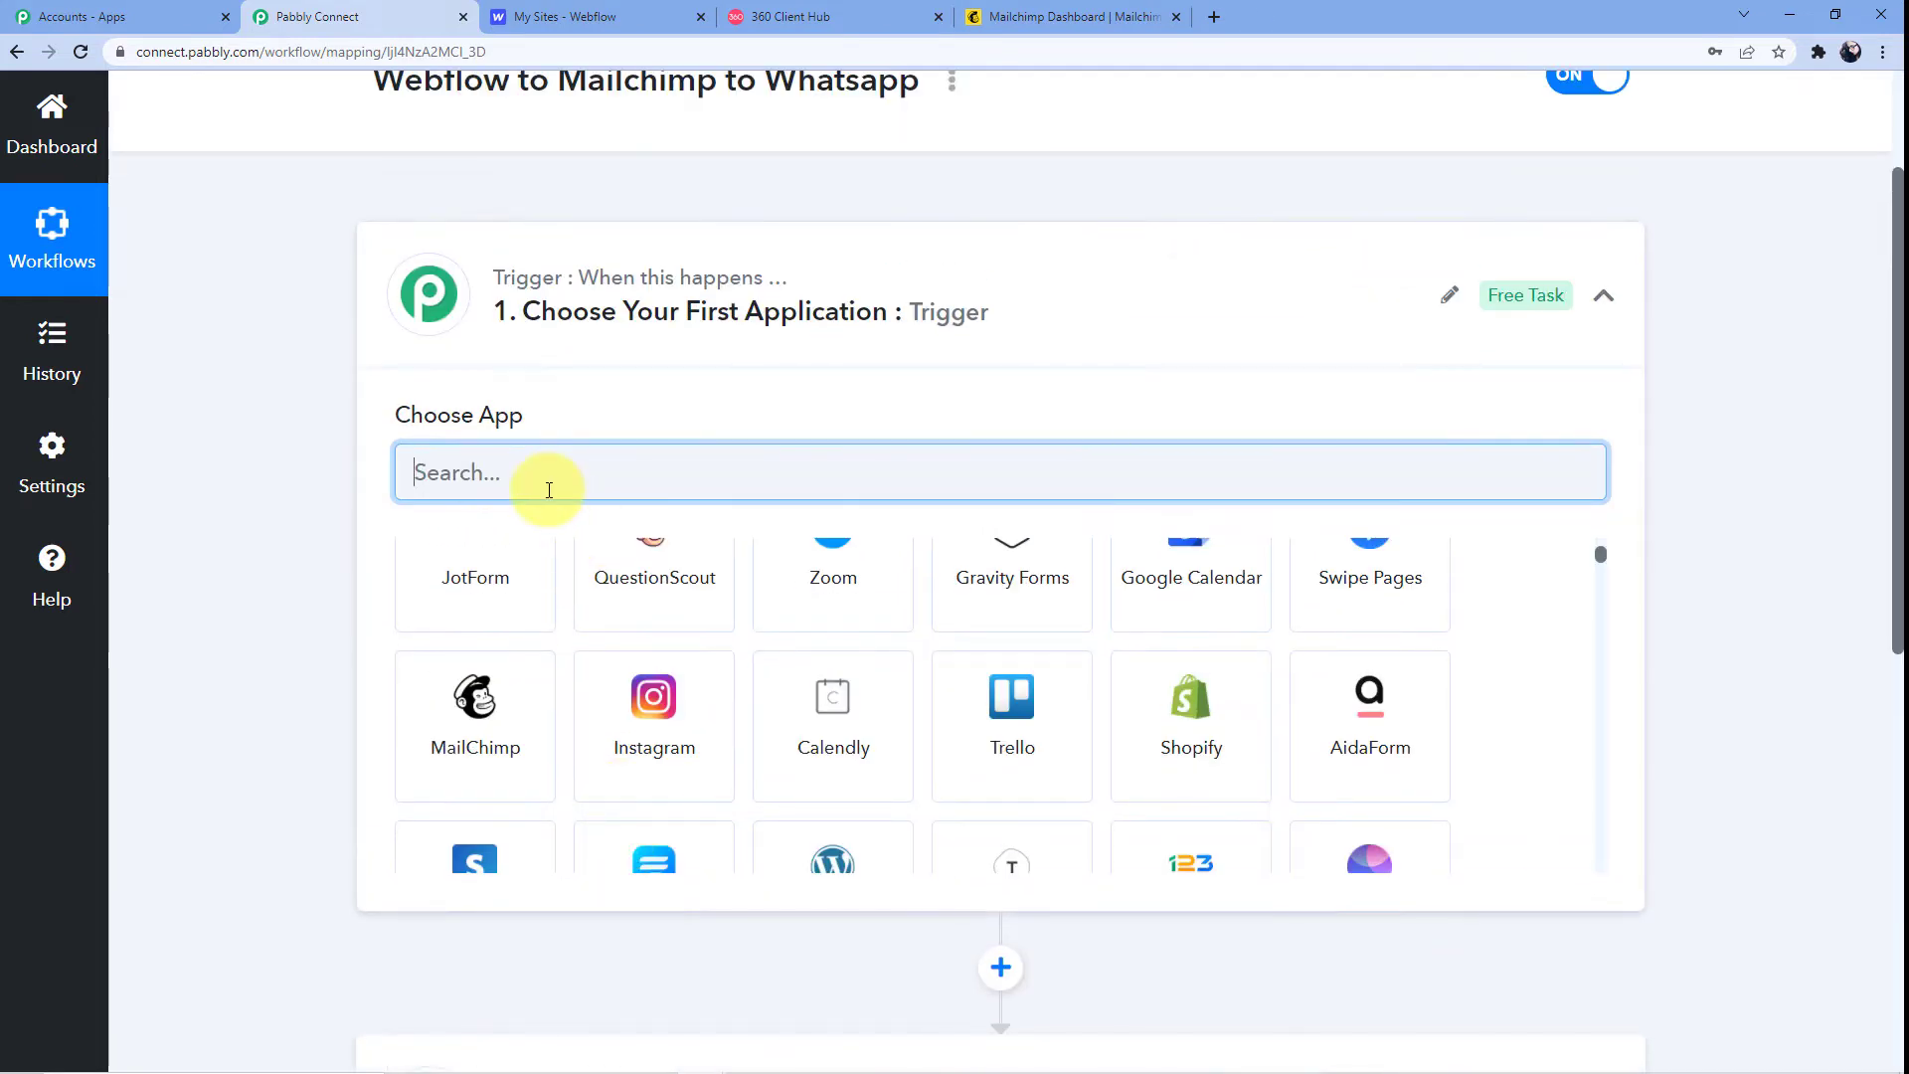
{"action": "type", "text": "Webflow"}
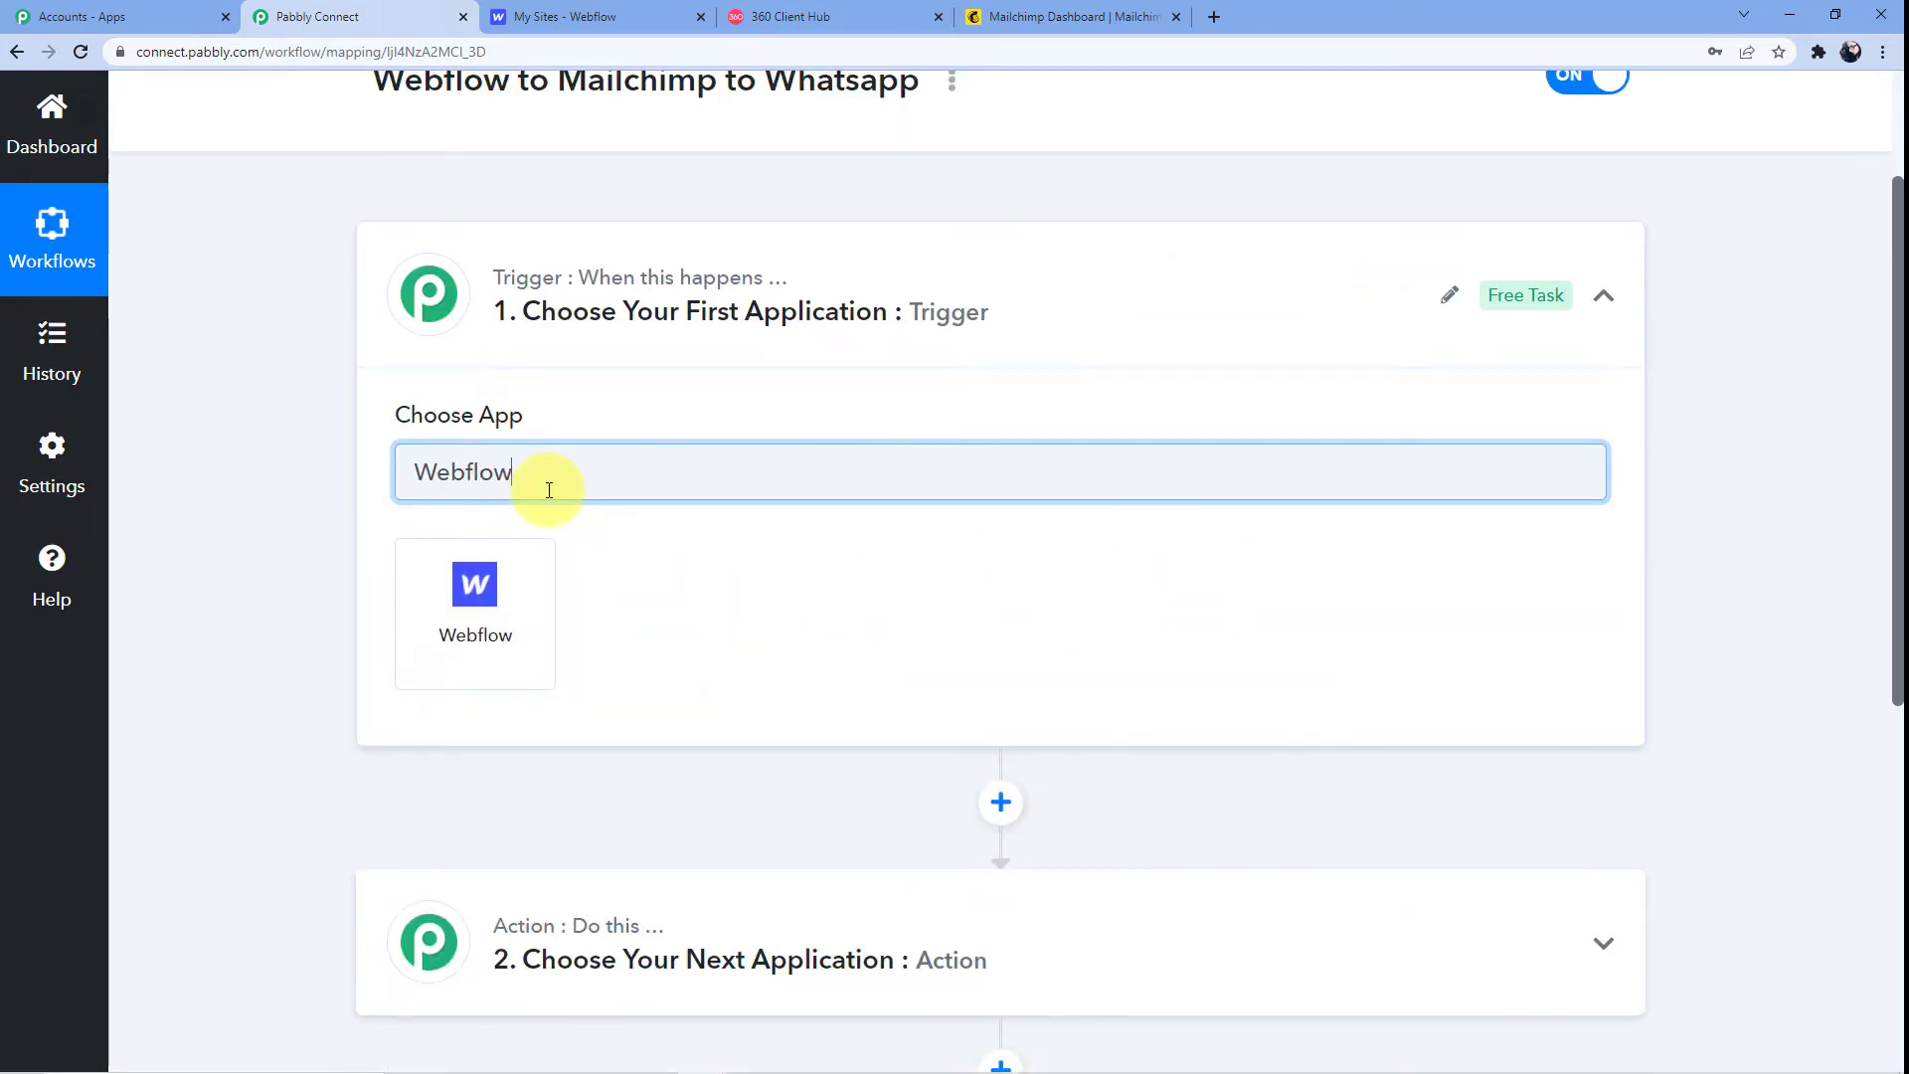
{"action": "left_click", "coordinate": [503, 617]}
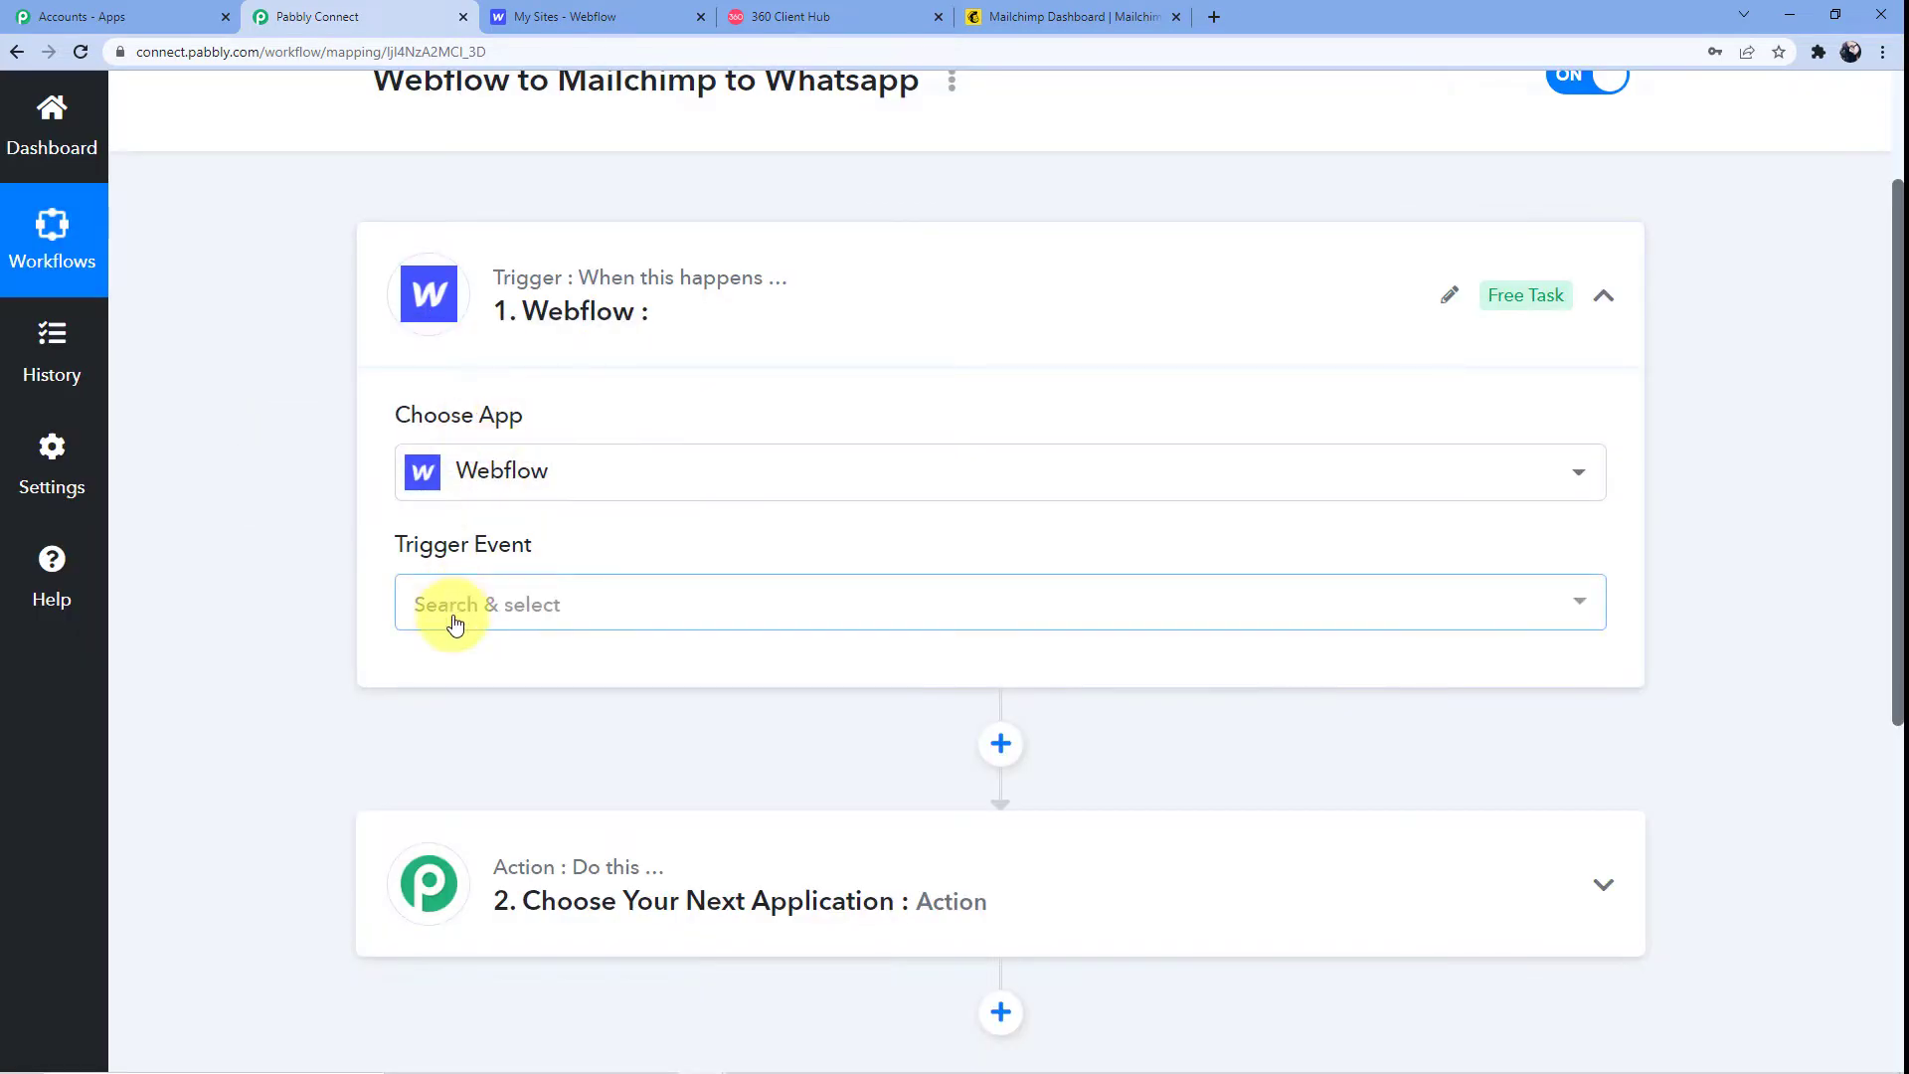
Set the Webflow trigger event to New Form Submission
{"action": "left_click", "coordinate": [444, 609]}
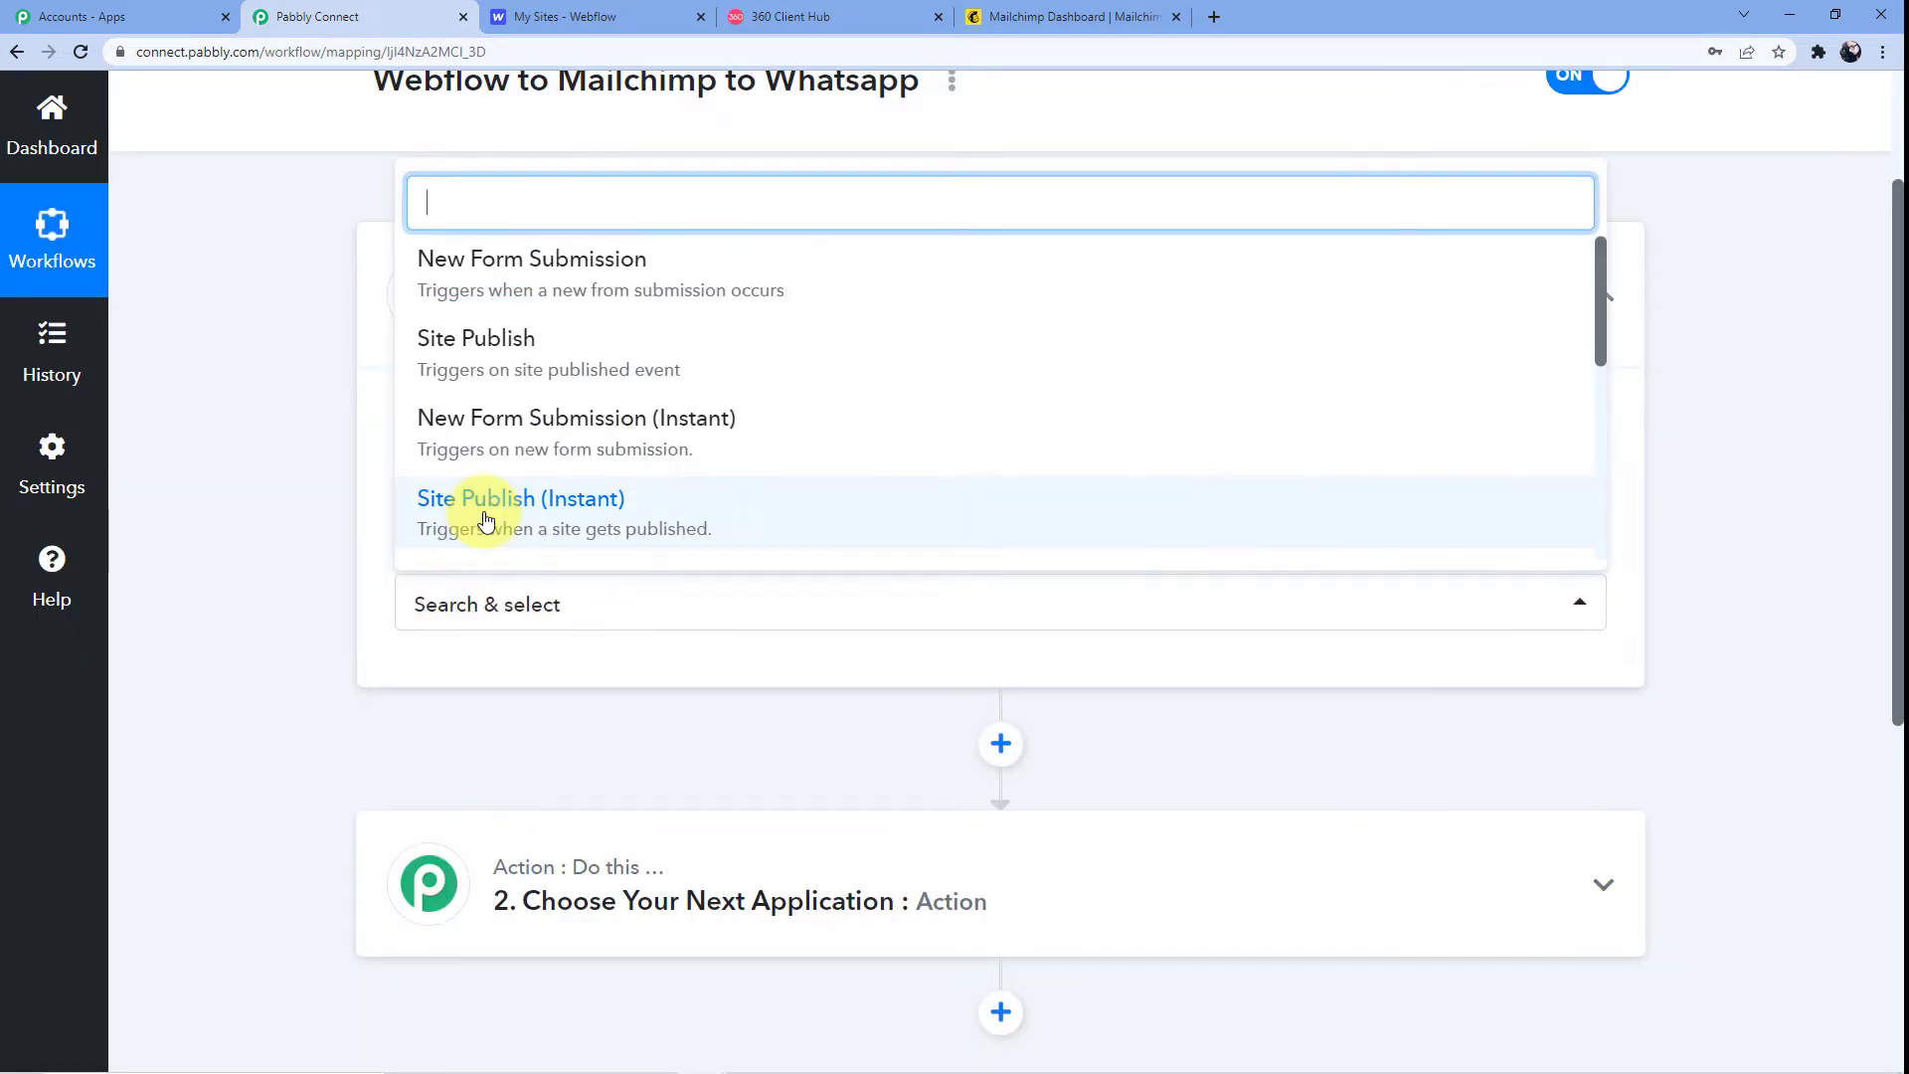
{"action": "scroll", "coordinate": [497, 477], "scroll_direction": "down", "scroll_amount": 2}
{"action": "scroll", "coordinate": [502, 450], "scroll_direction": "up", "scroll_amount": 3}
{"action": "left_click", "coordinate": [517, 264]}
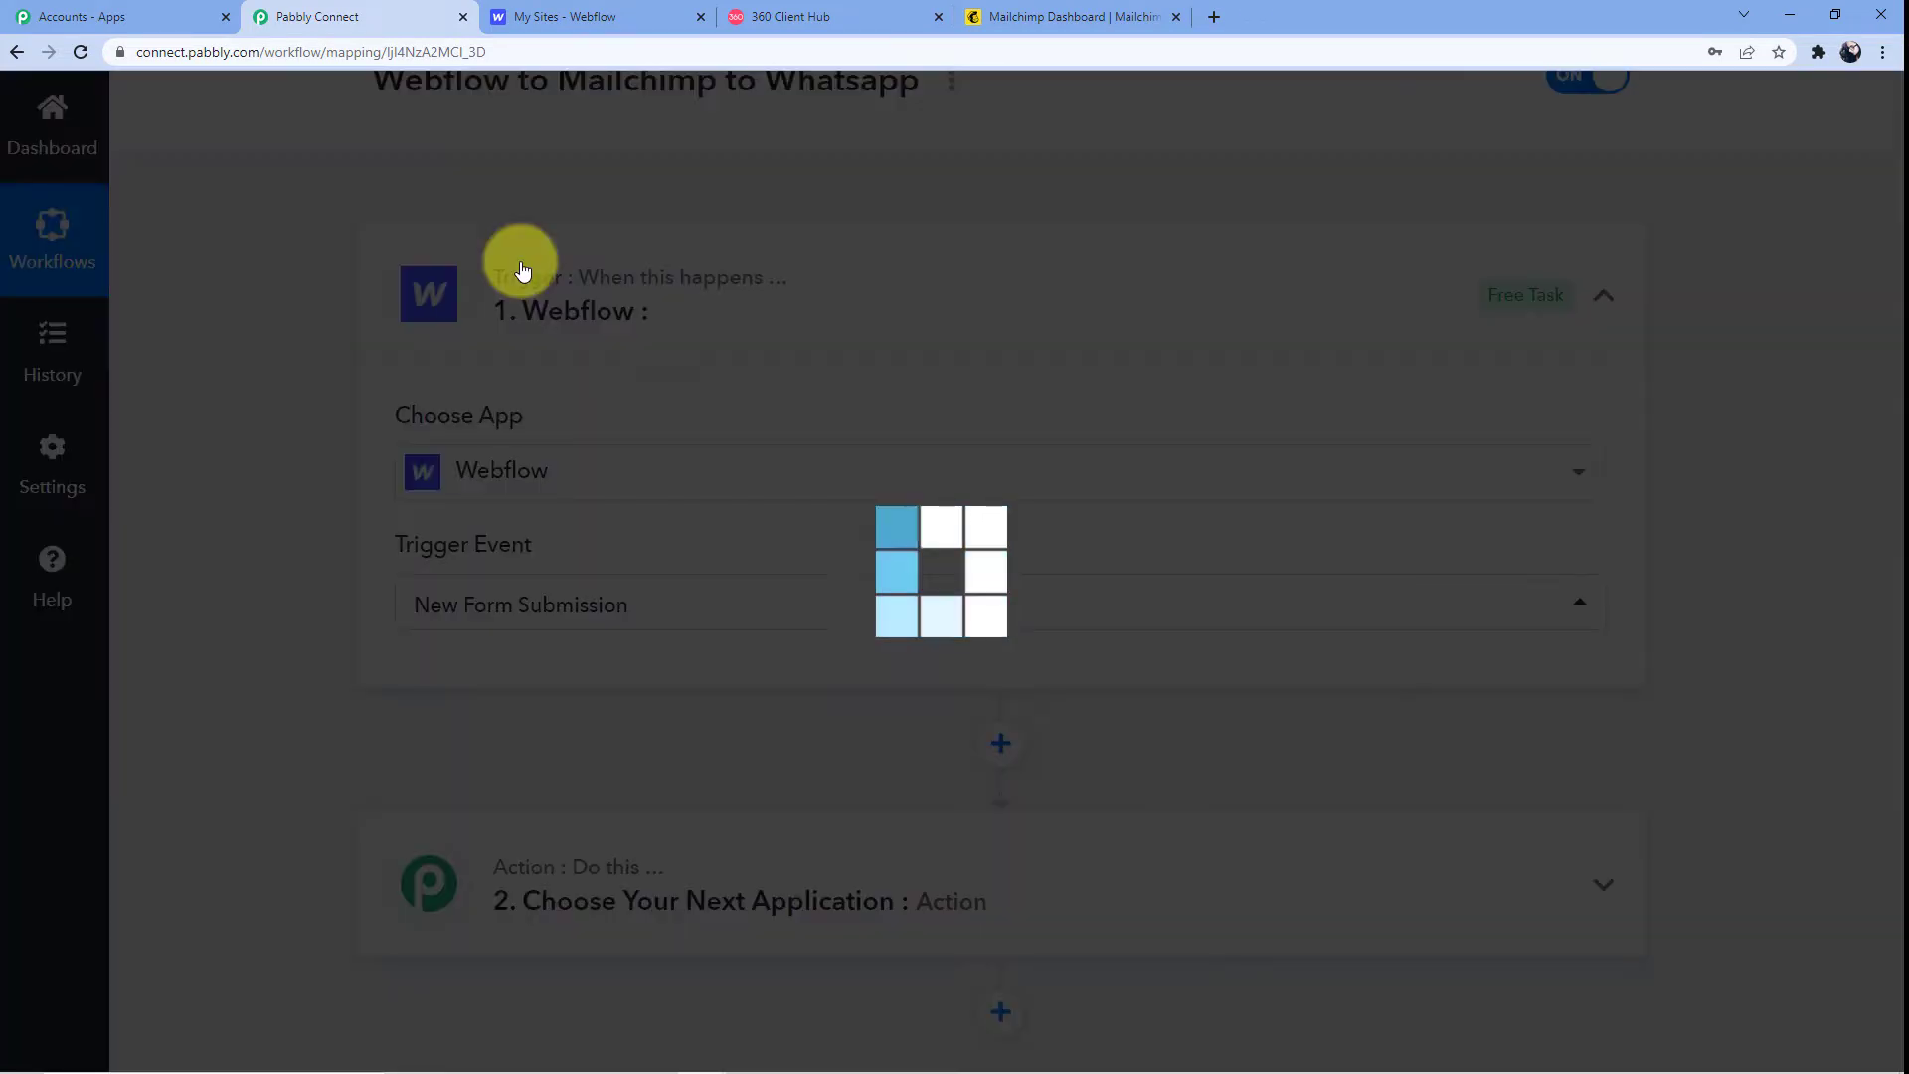
{"action": "scroll", "coordinate": [569, 501], "scroll_direction": "down", "scroll_amount": 3}
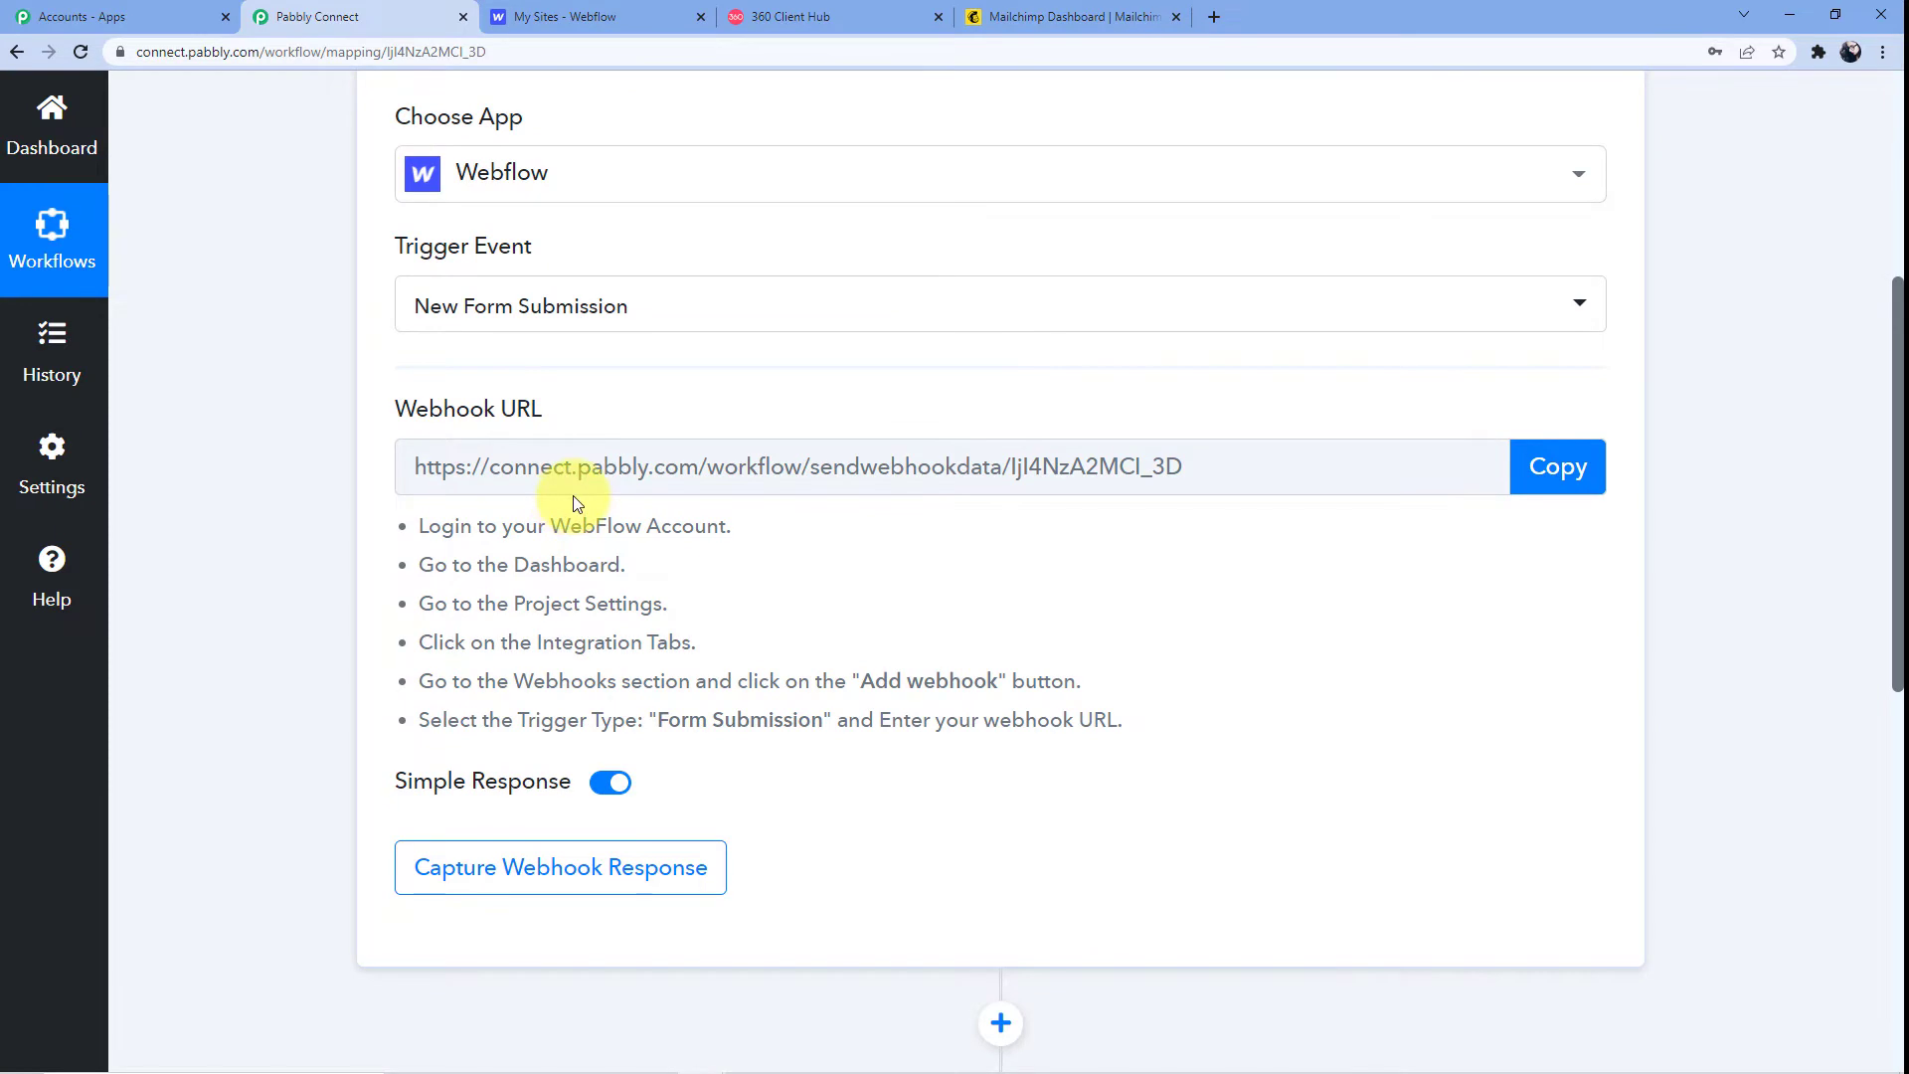
Copy the trigger's webhook URL, review the setup instructions, and go to the Webflow sites dashboard
{"action": "left_click", "coordinate": [840, 469]}
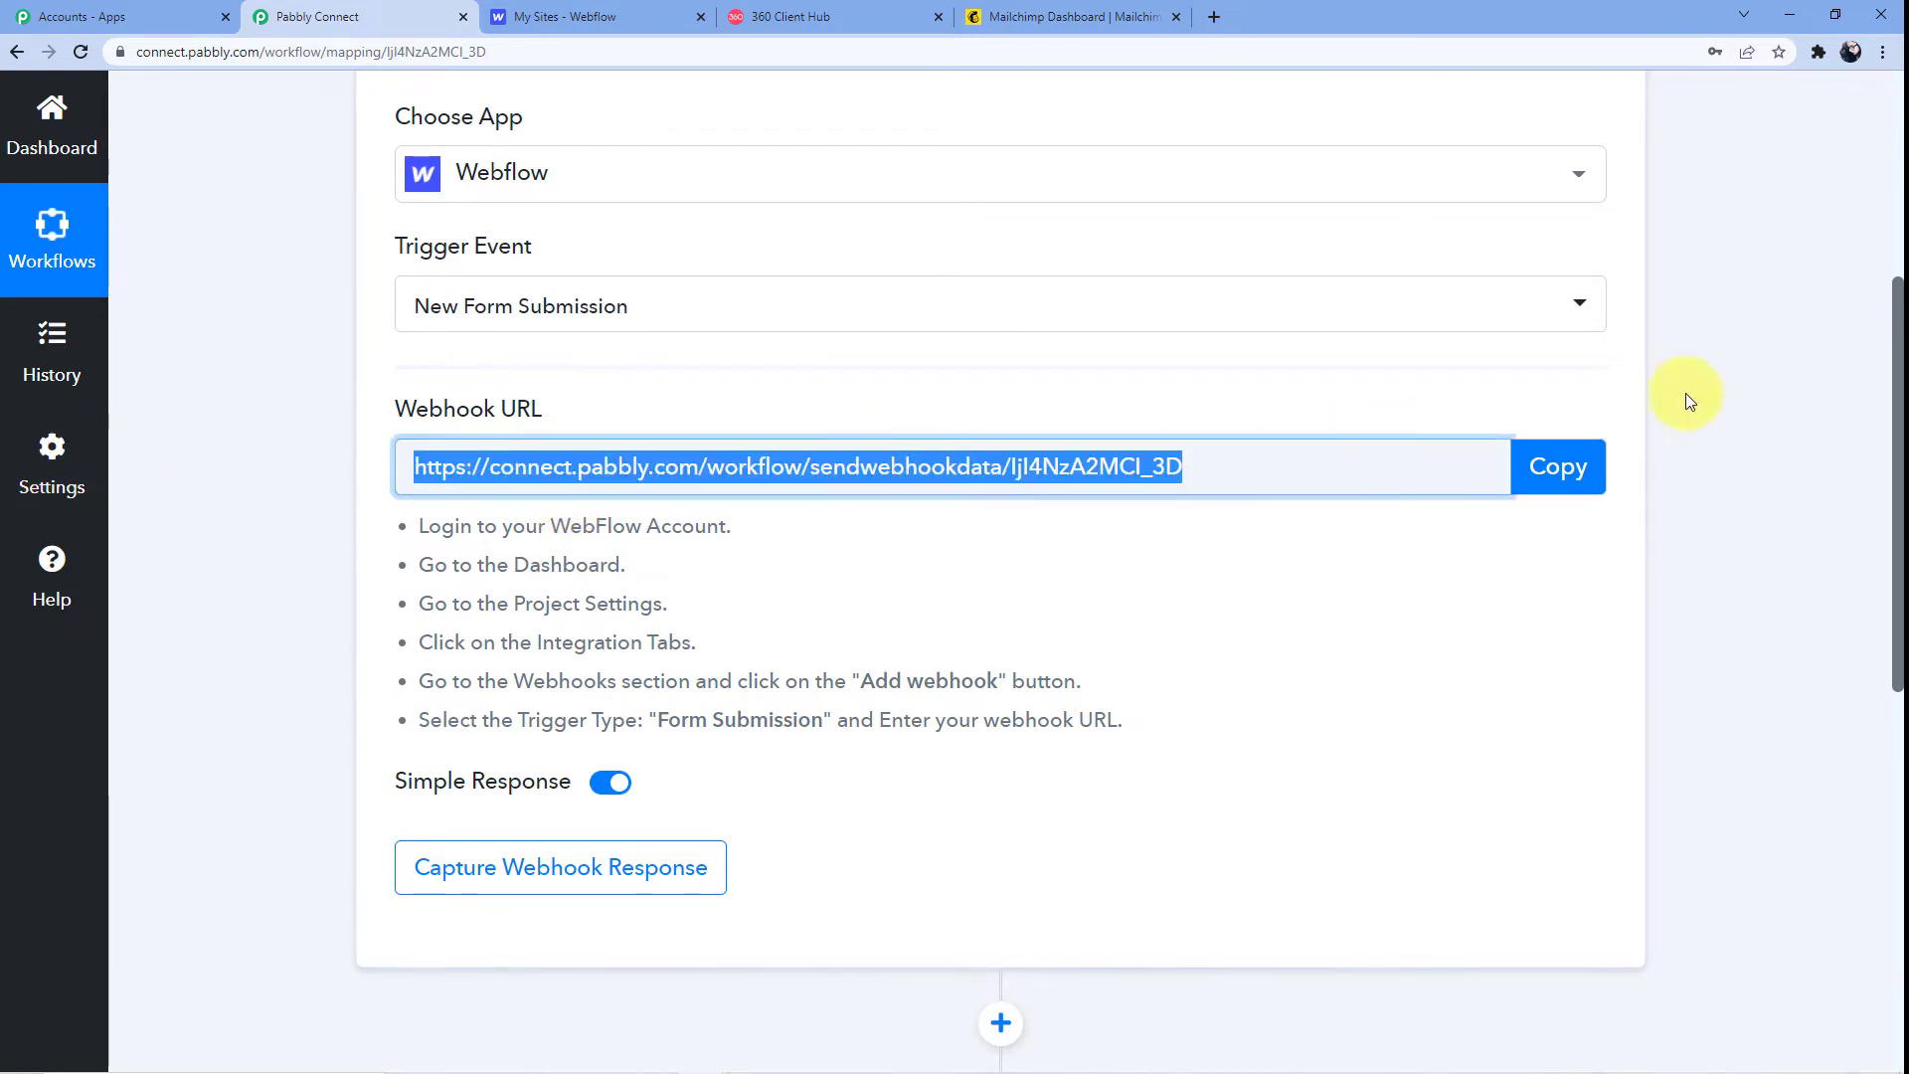
{"action": "left_click", "coordinate": [1541, 471]}
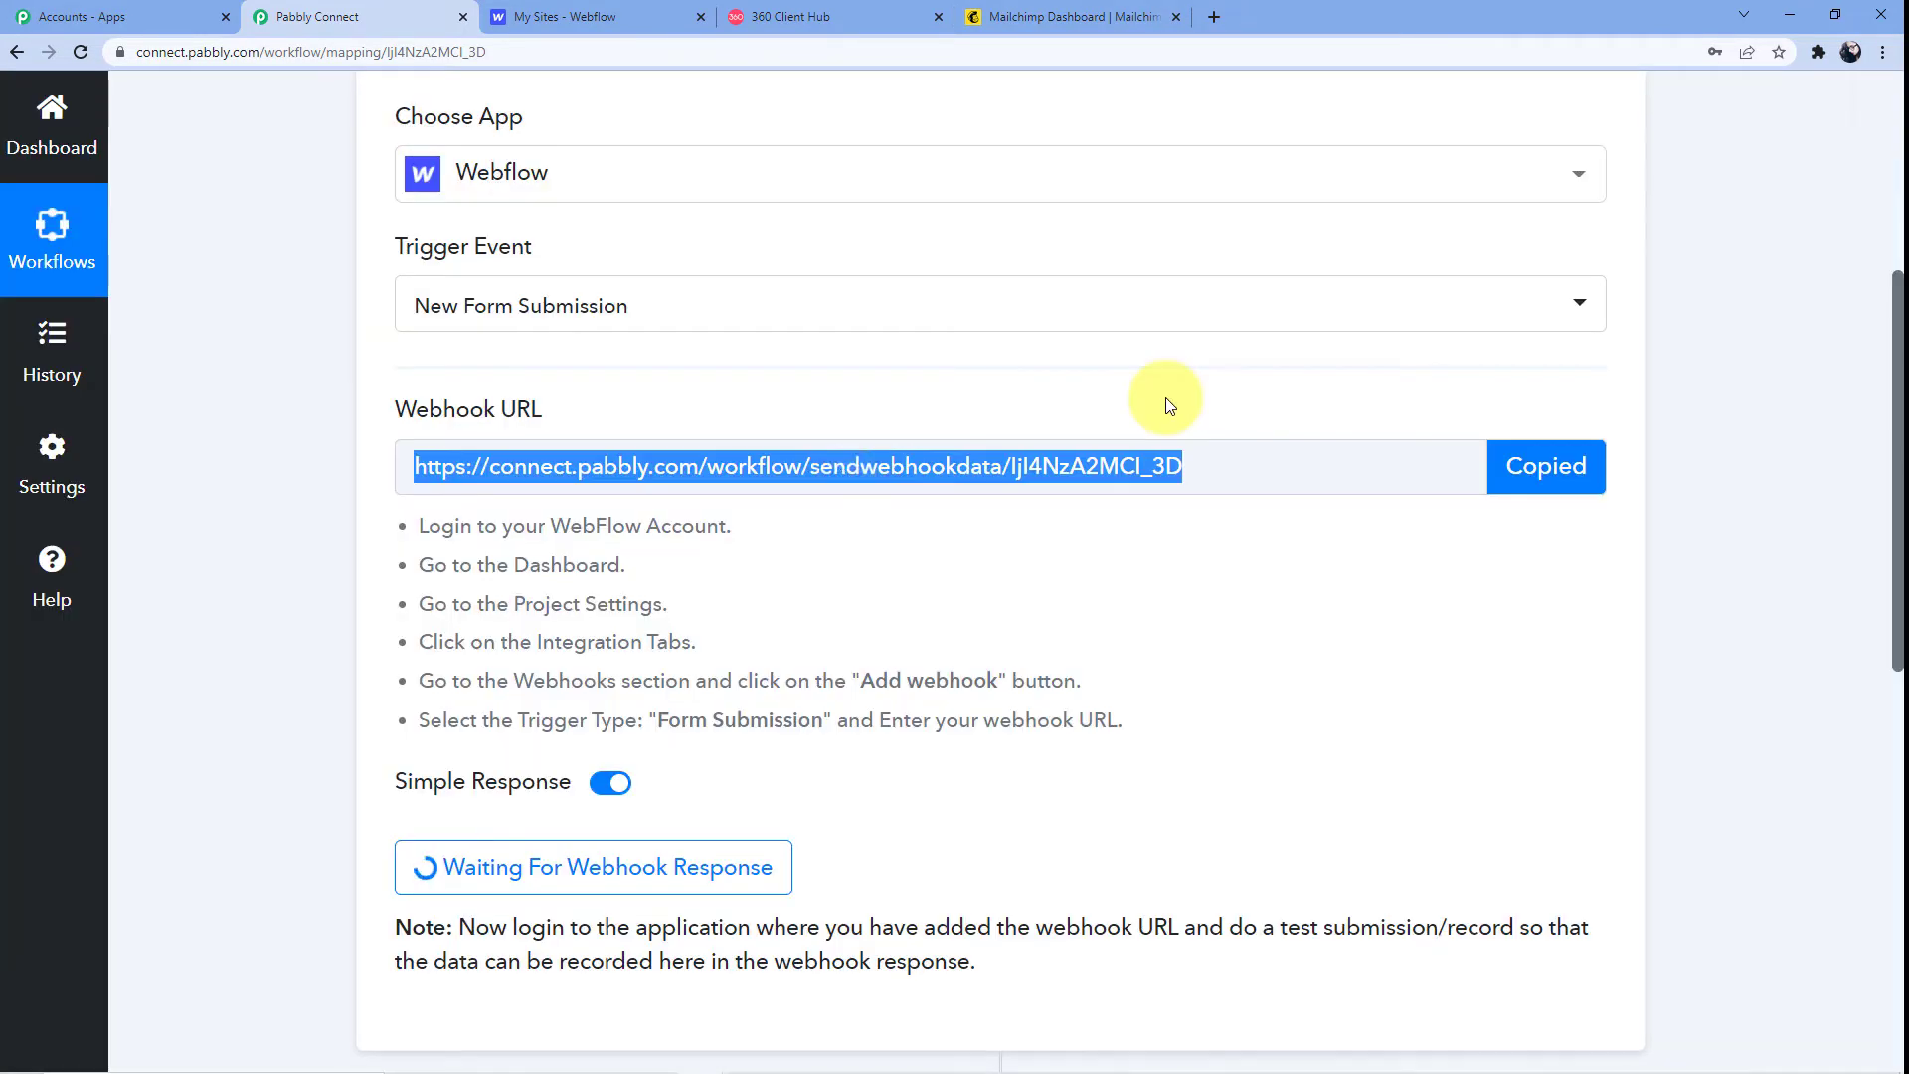
{"action": "scroll", "coordinate": [647, 756], "scroll_direction": "down", "scroll_amount": 2}
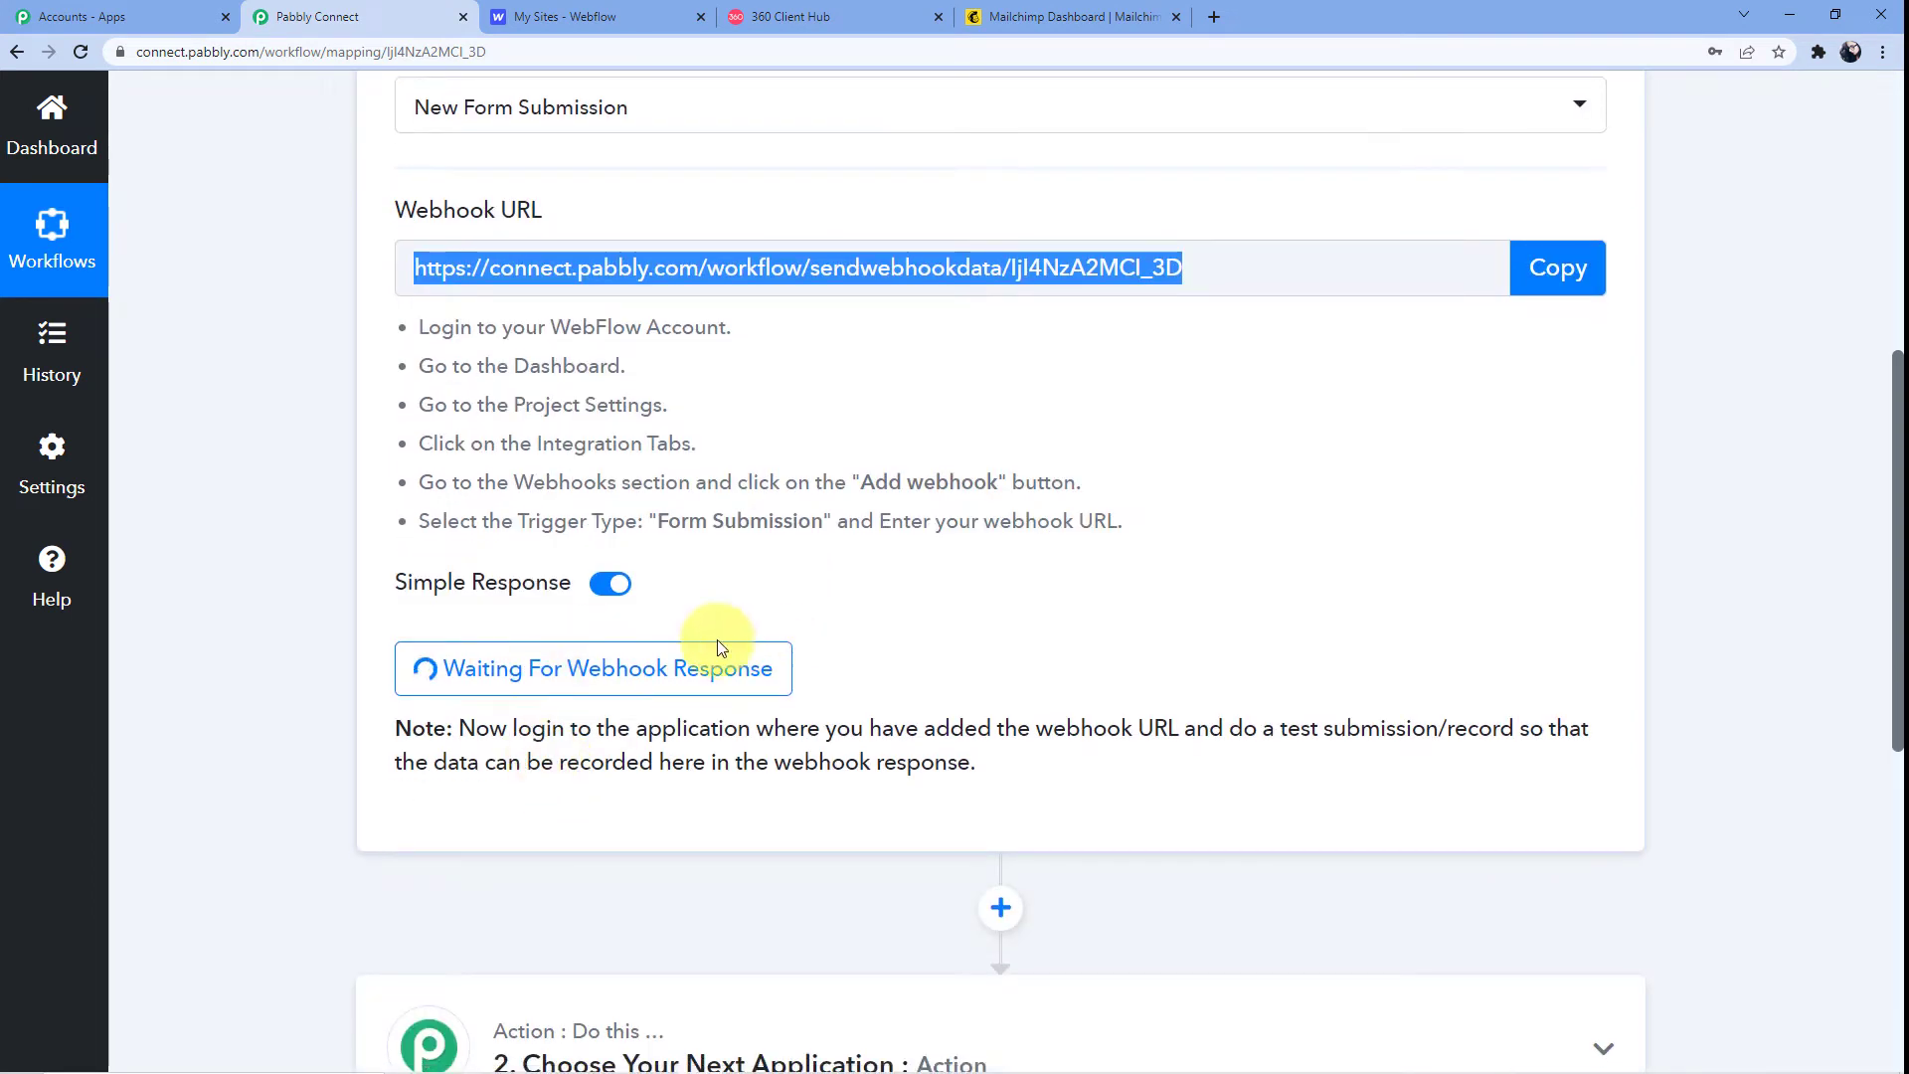
{"action": "scroll", "coordinate": [832, 510], "scroll_direction": "up", "scroll_amount": 1}
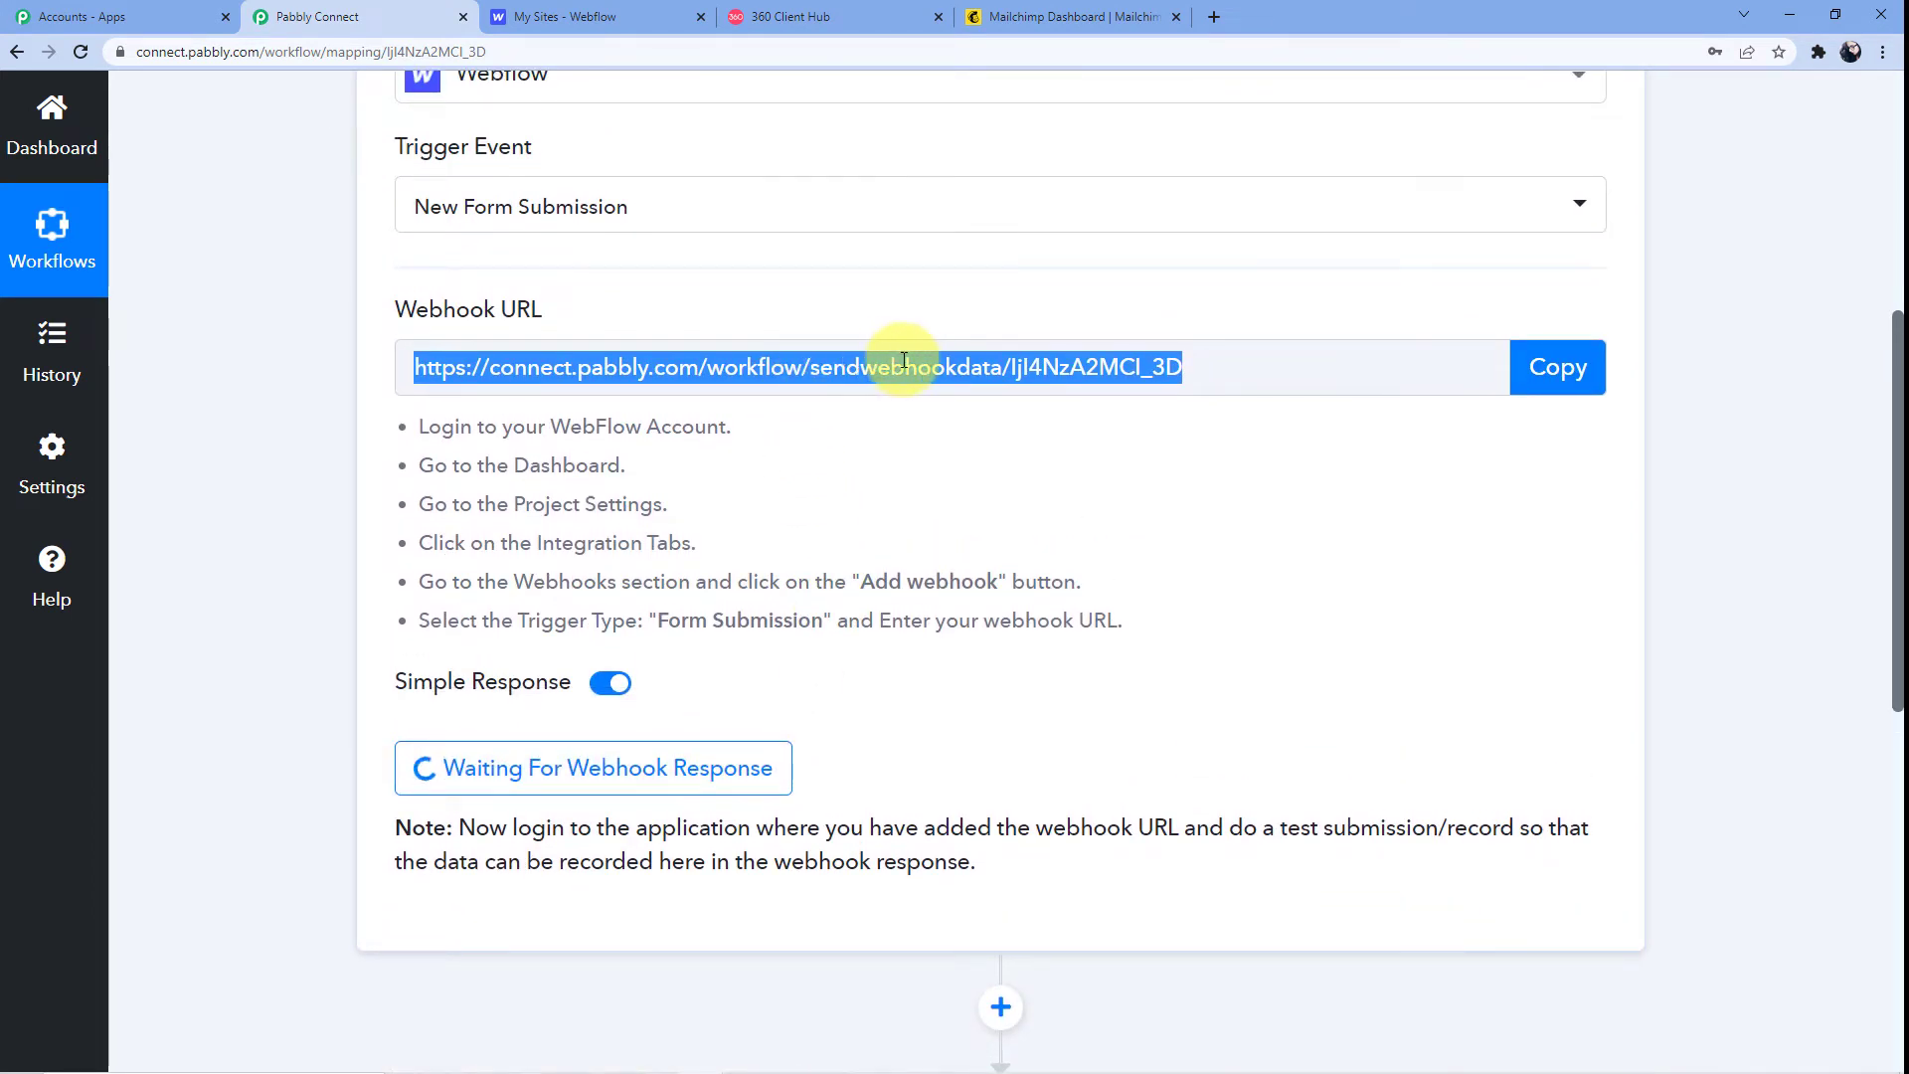
{"action": "left_click_drag", "start_coordinate": [415, 426], "coordinate": [1110, 618]}
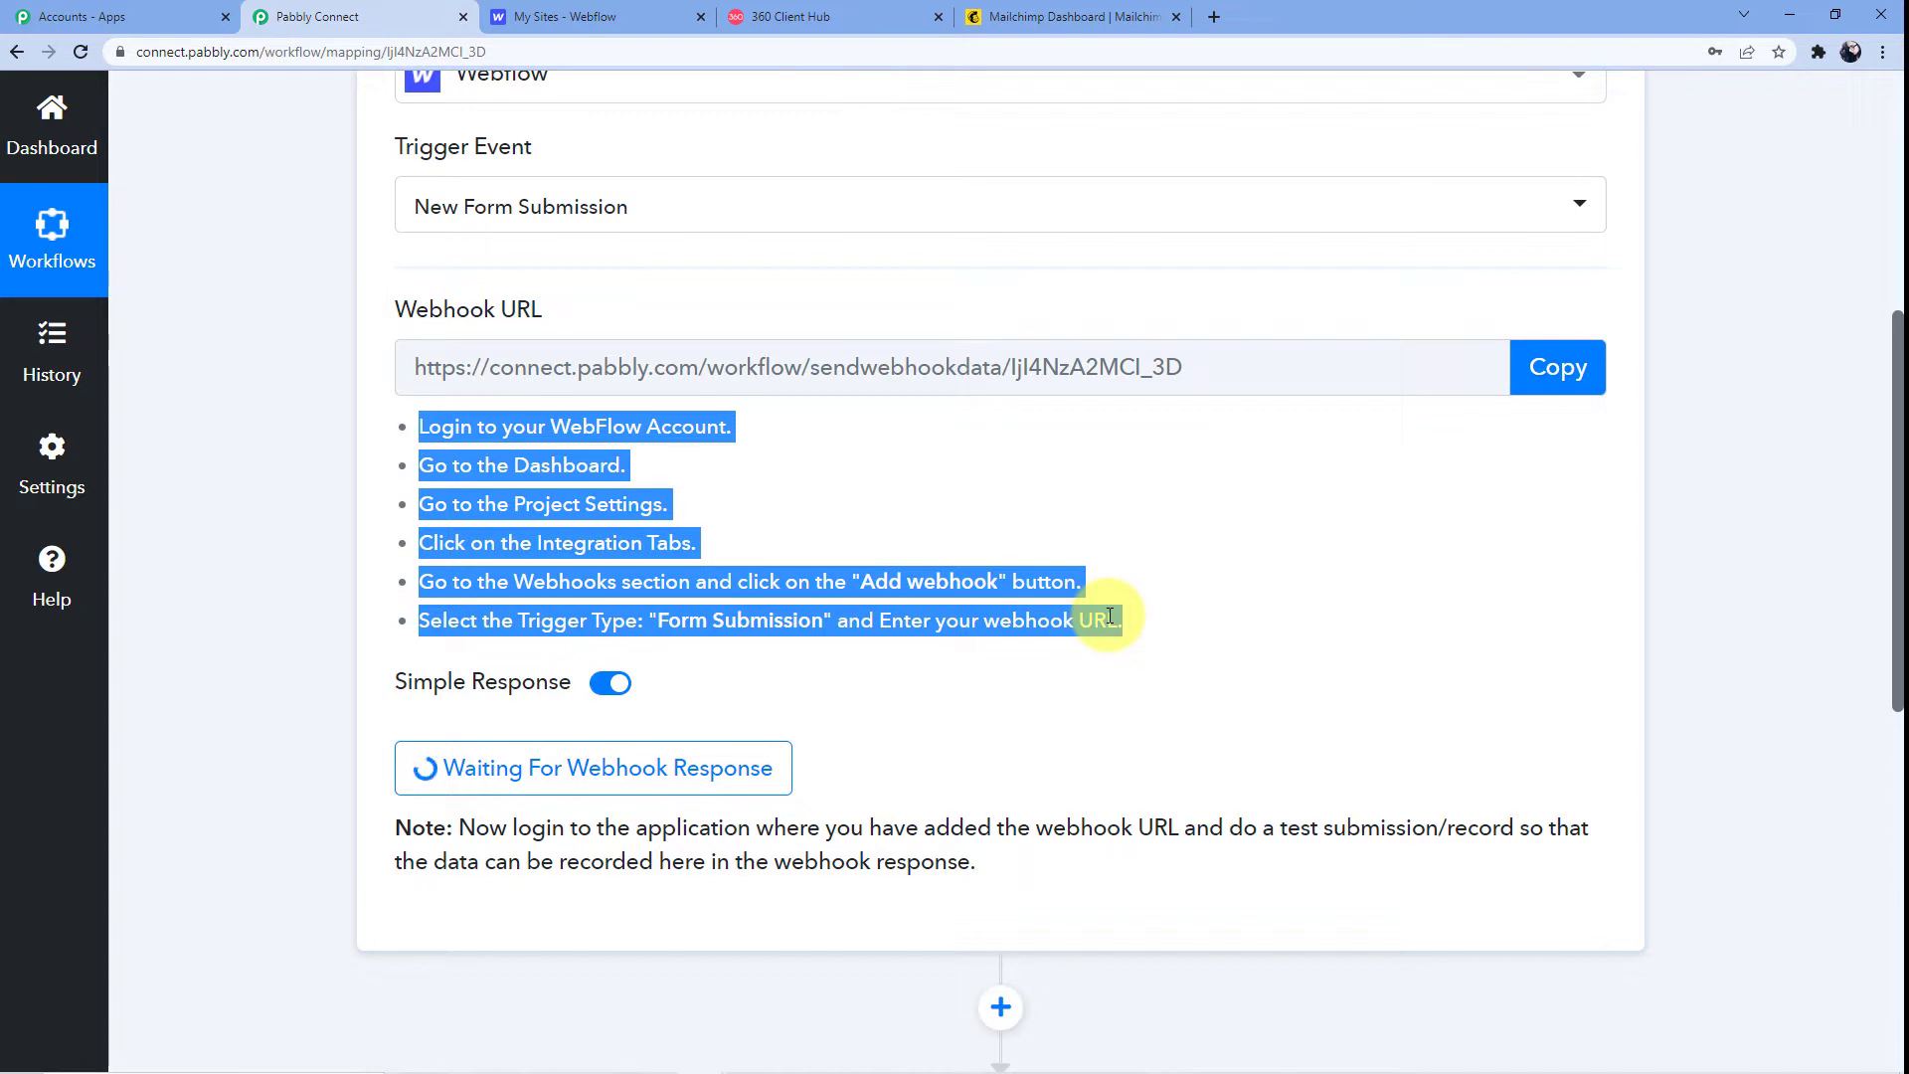
{"action": "left_click", "coordinate": [576, 16]}
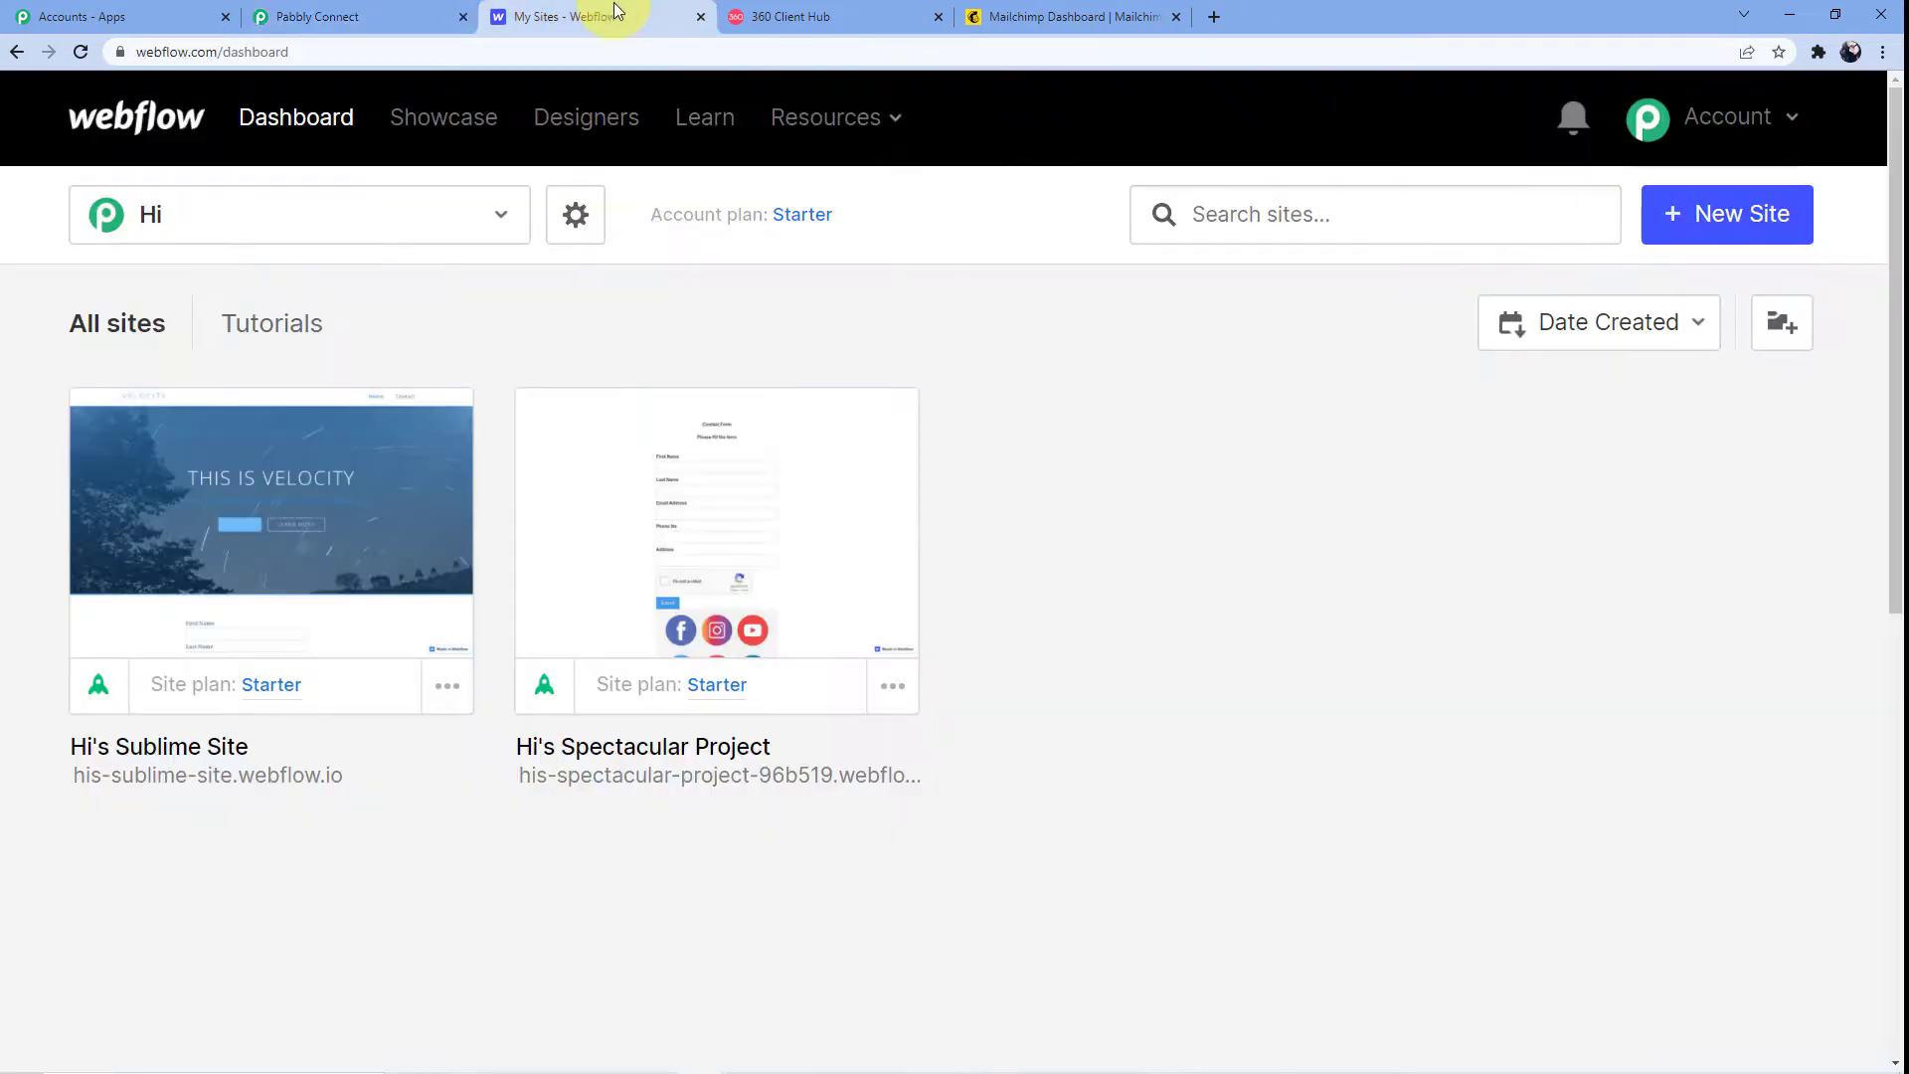
Open the first site's project settings on the Integrations page
{"action": "left_click", "coordinate": [279, 534]}
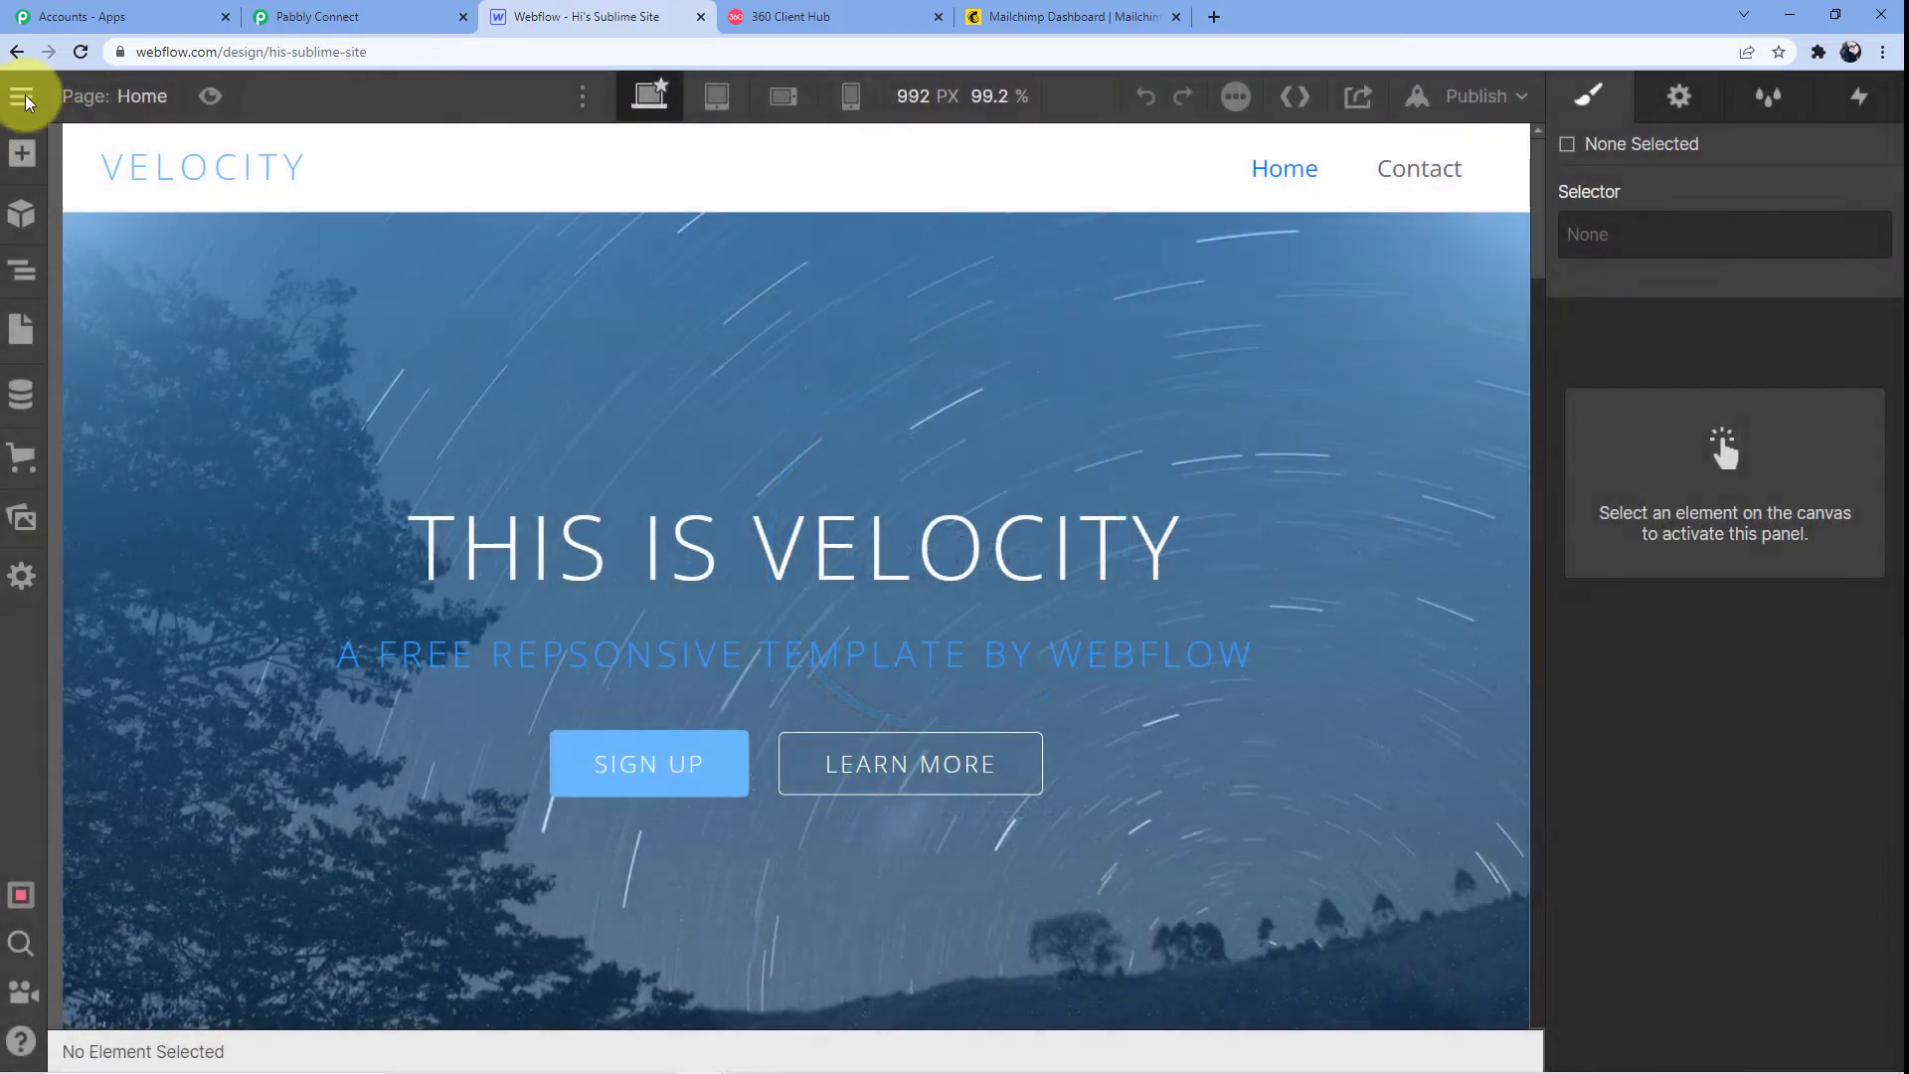
{"action": "left_click", "coordinate": [26, 96]}
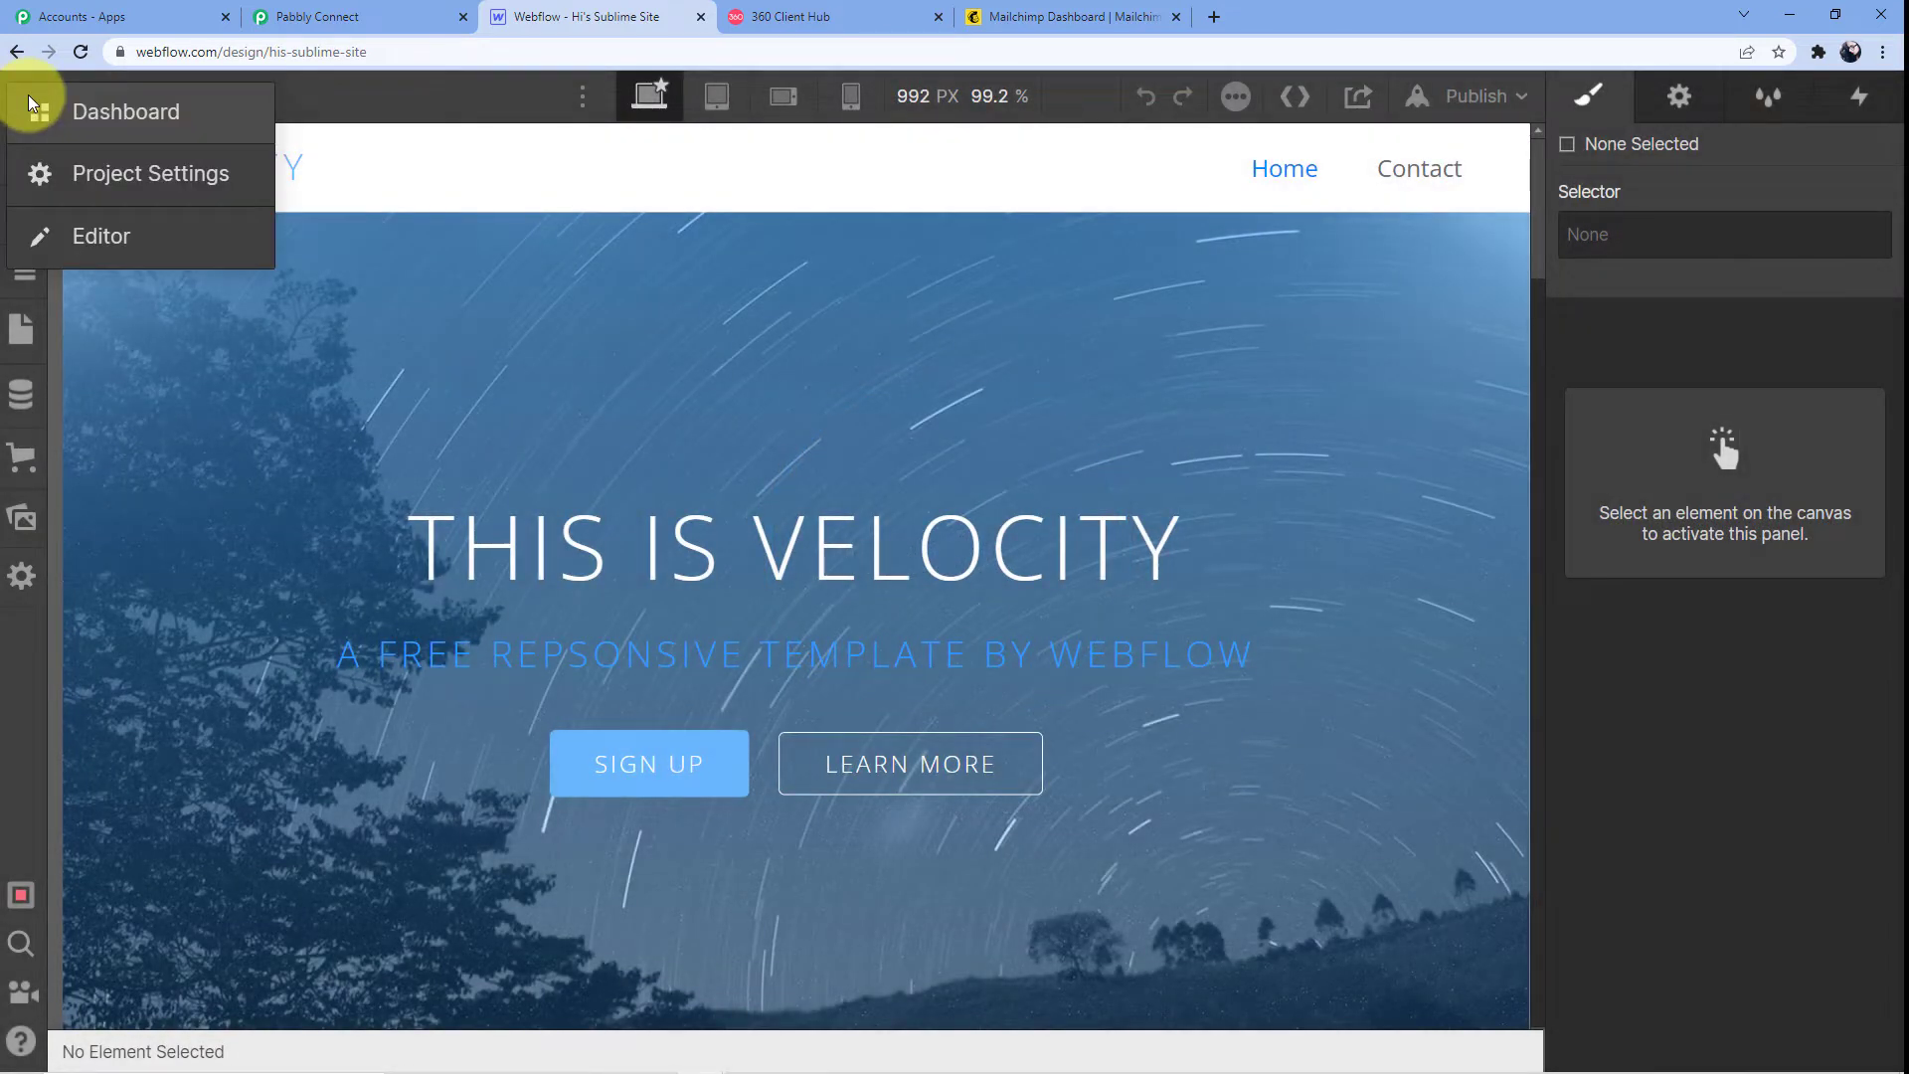
{"action": "left_click", "coordinate": [85, 108]}
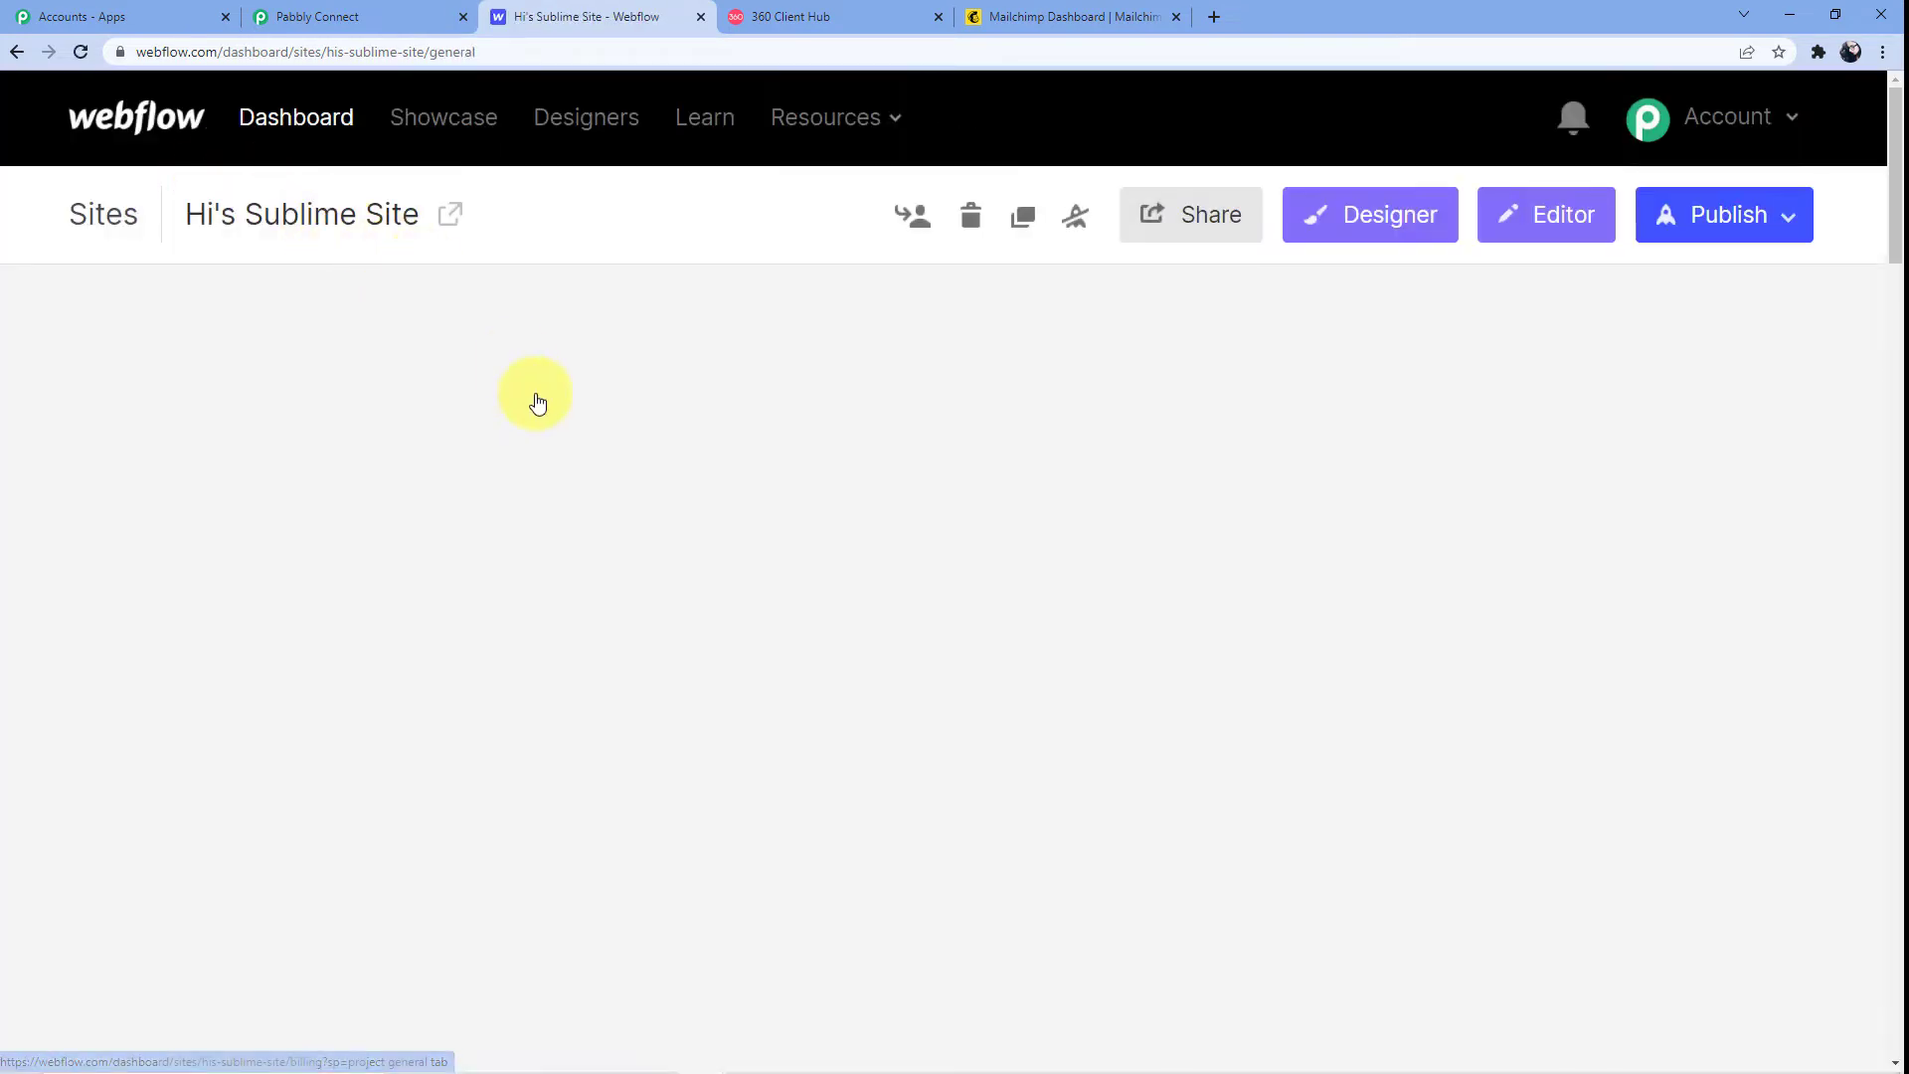
{"action": "scroll", "coordinate": [467, 398], "scroll_direction": "down", "scroll_amount": 1}
{"action": "scroll", "coordinate": [466, 392], "scroll_direction": "up", "scroll_amount": 2}
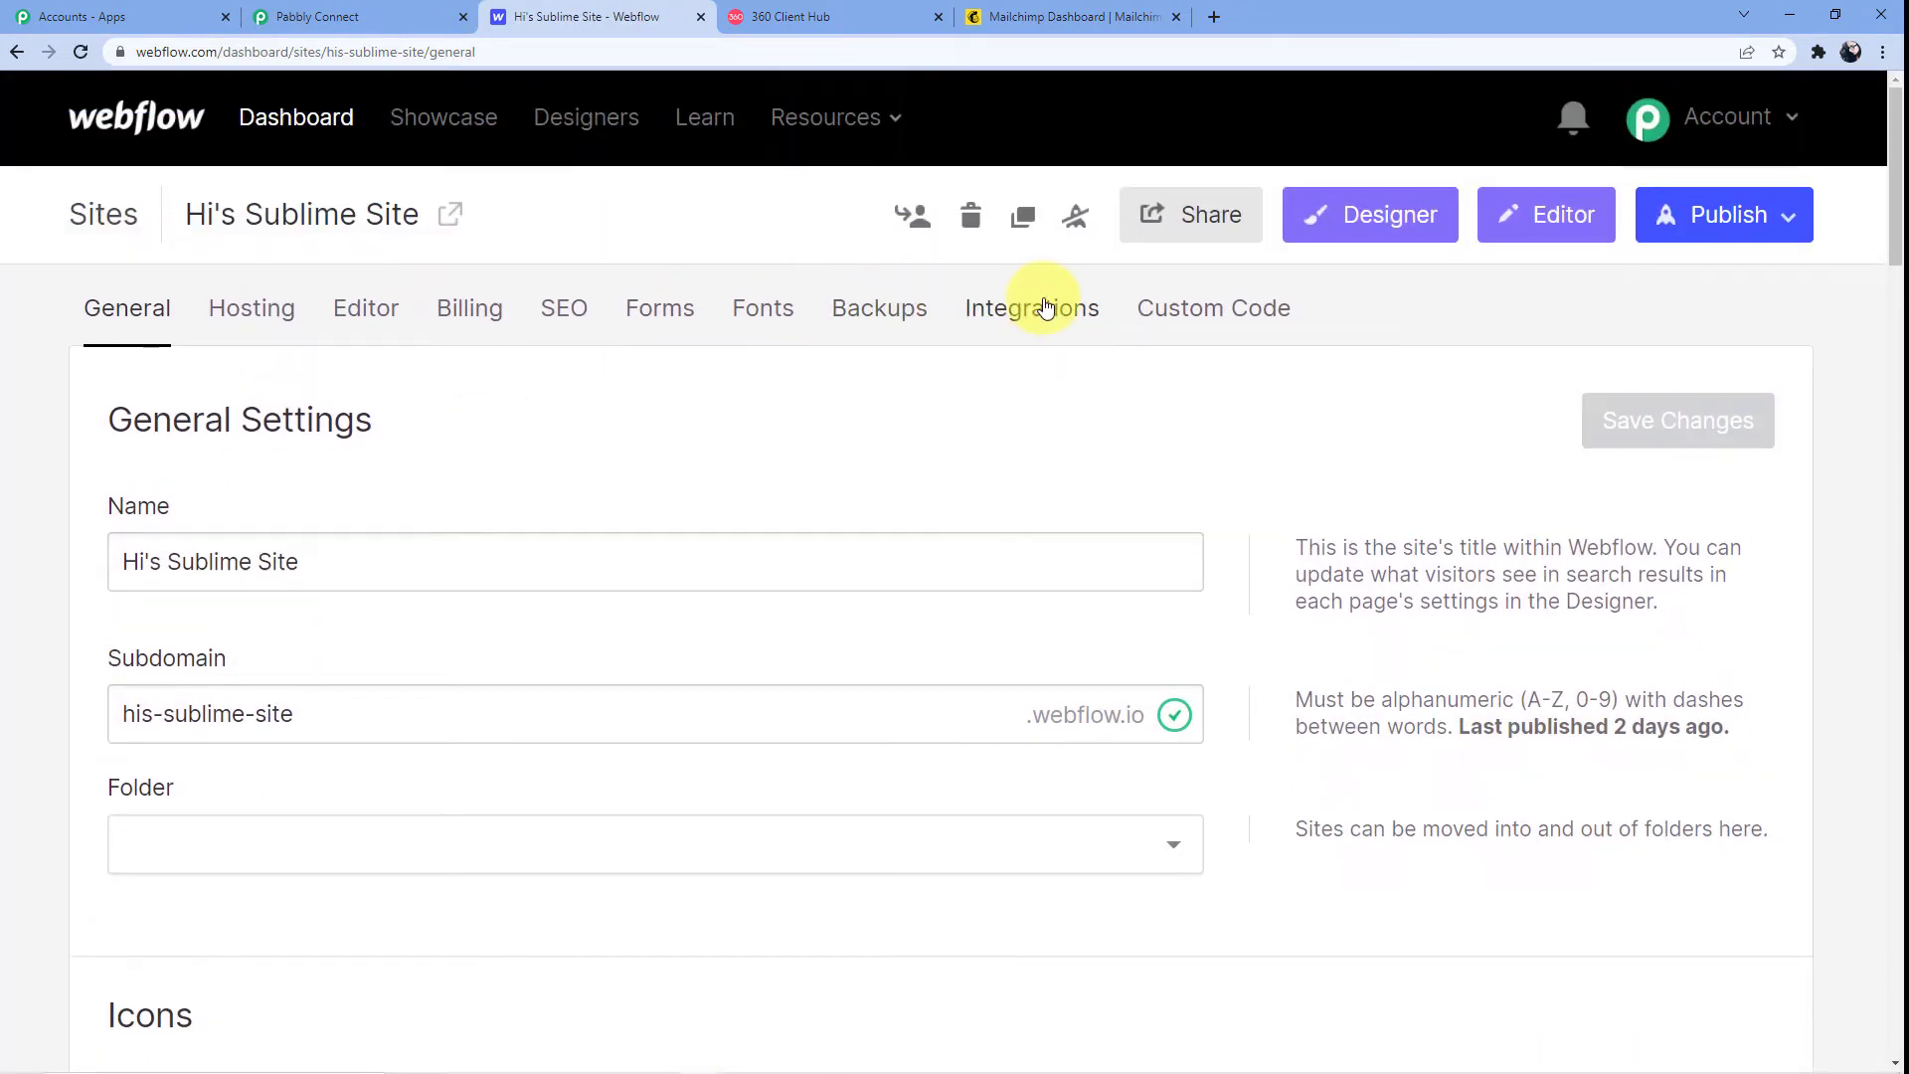
{"action": "left_click", "coordinate": [1032, 309]}
Delete the old Form submission webhook, confirming with DELETE
{"action": "scroll", "coordinate": [249, 519], "scroll_direction": "down", "scroll_amount": 15}
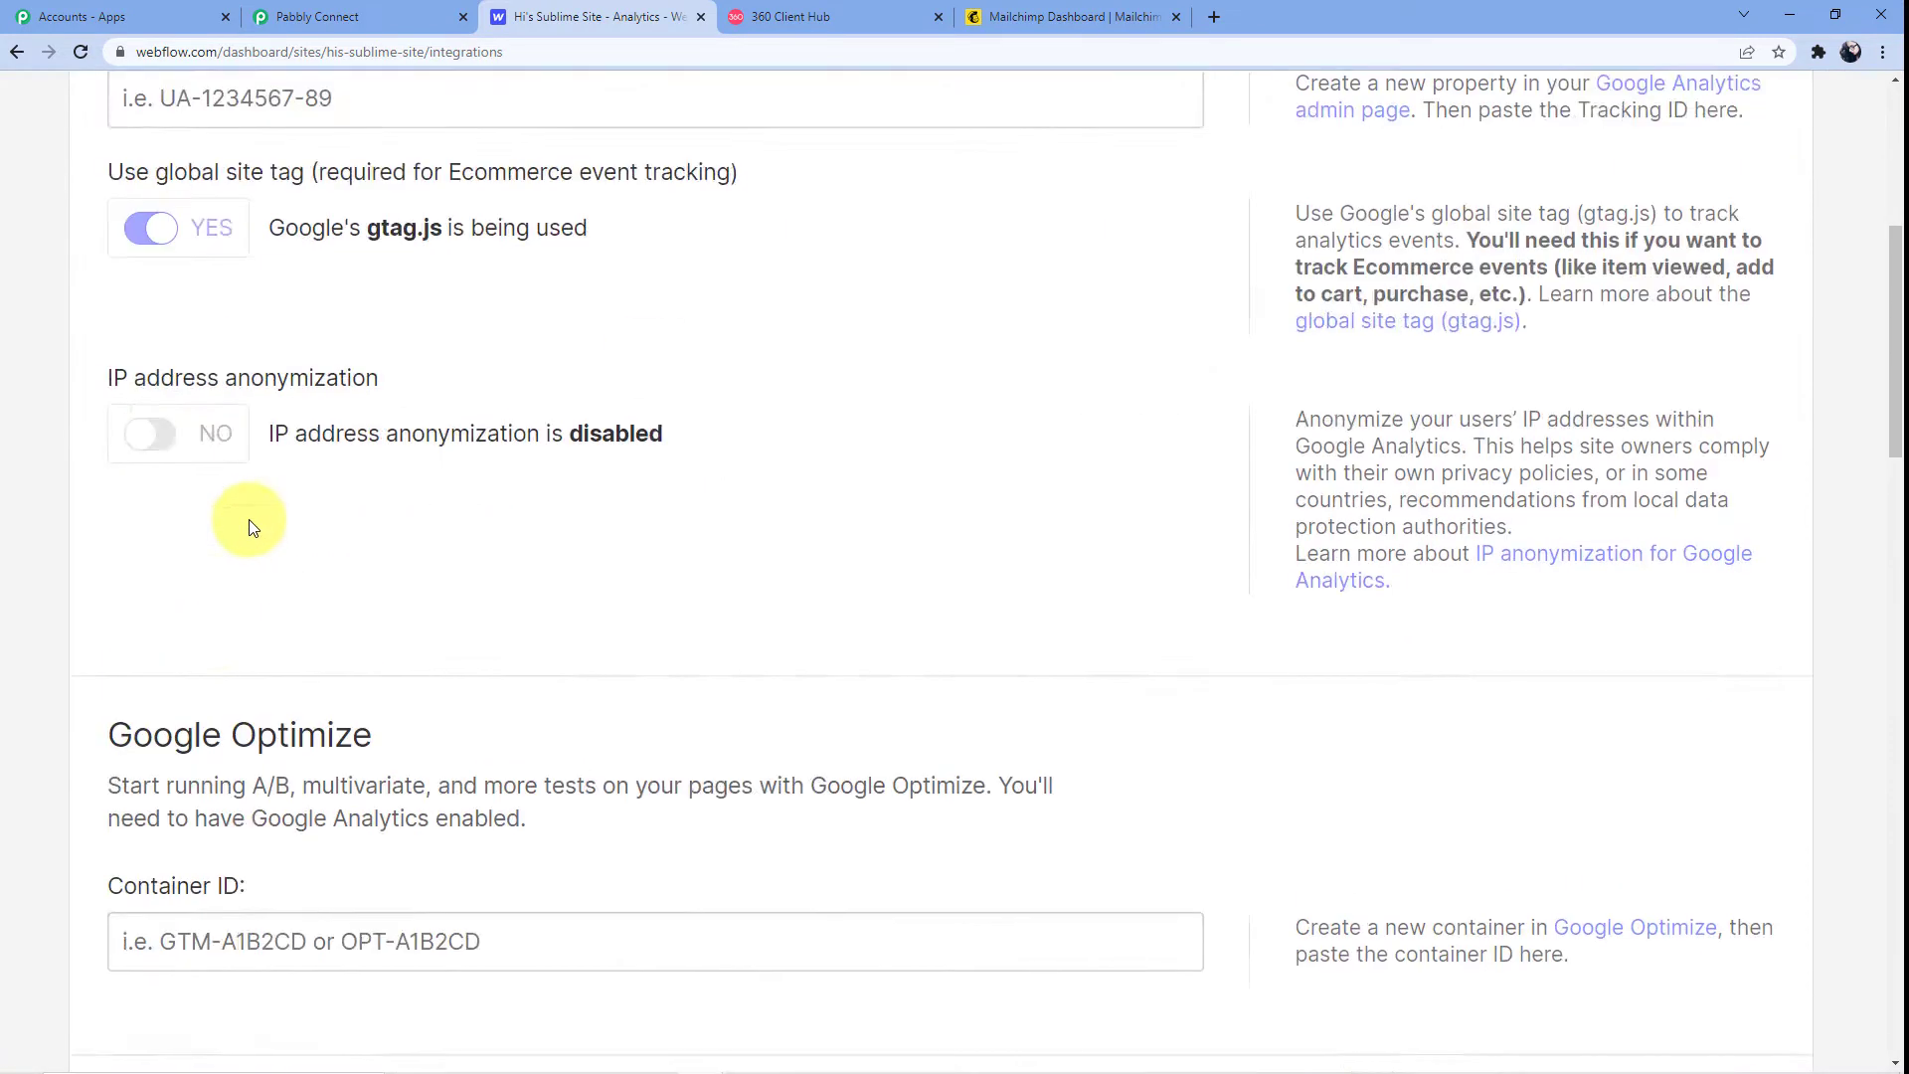
{"action": "scroll", "coordinate": [249, 517], "scroll_direction": "down", "scroll_amount": 3}
{"action": "scroll", "coordinate": [251, 428], "scroll_direction": "up", "scroll_amount": 2}
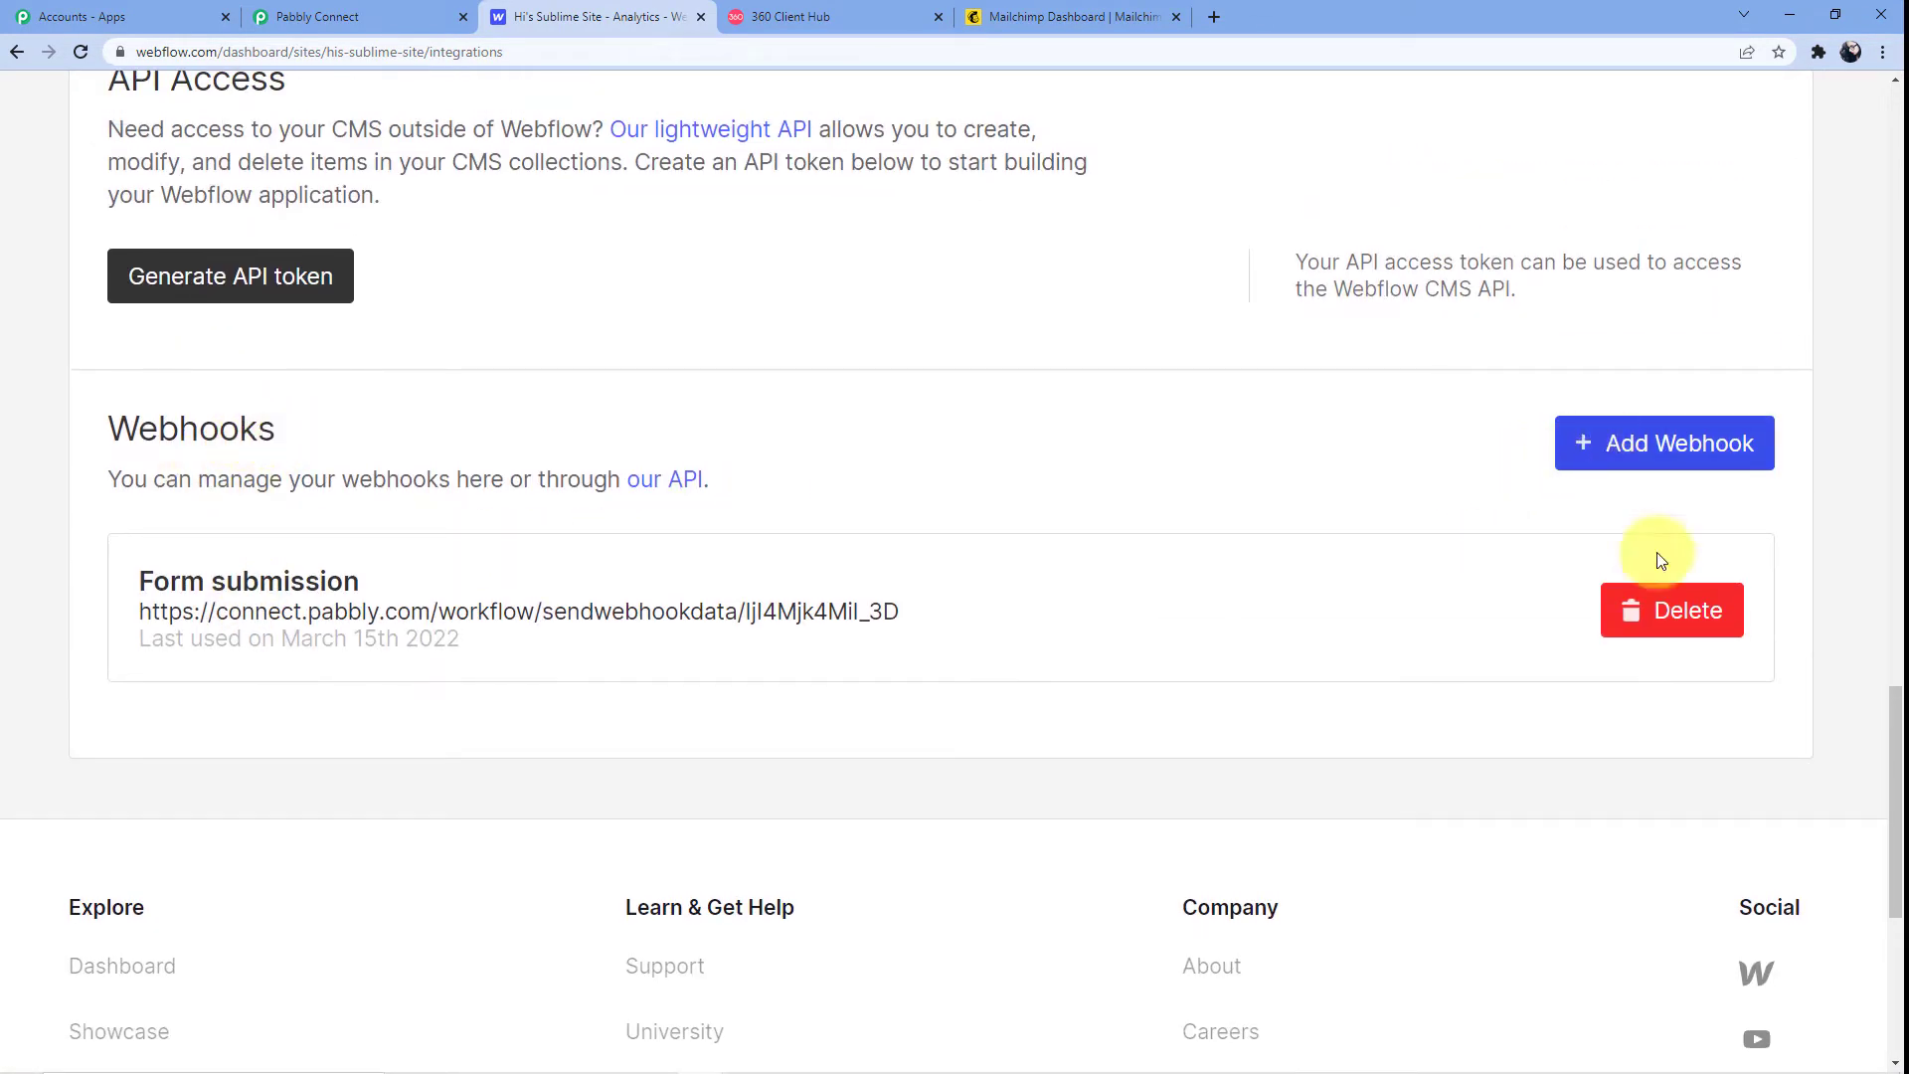
{"action": "left_click", "coordinate": [1654, 609]}
{"action": "left_click", "coordinate": [791, 505]}
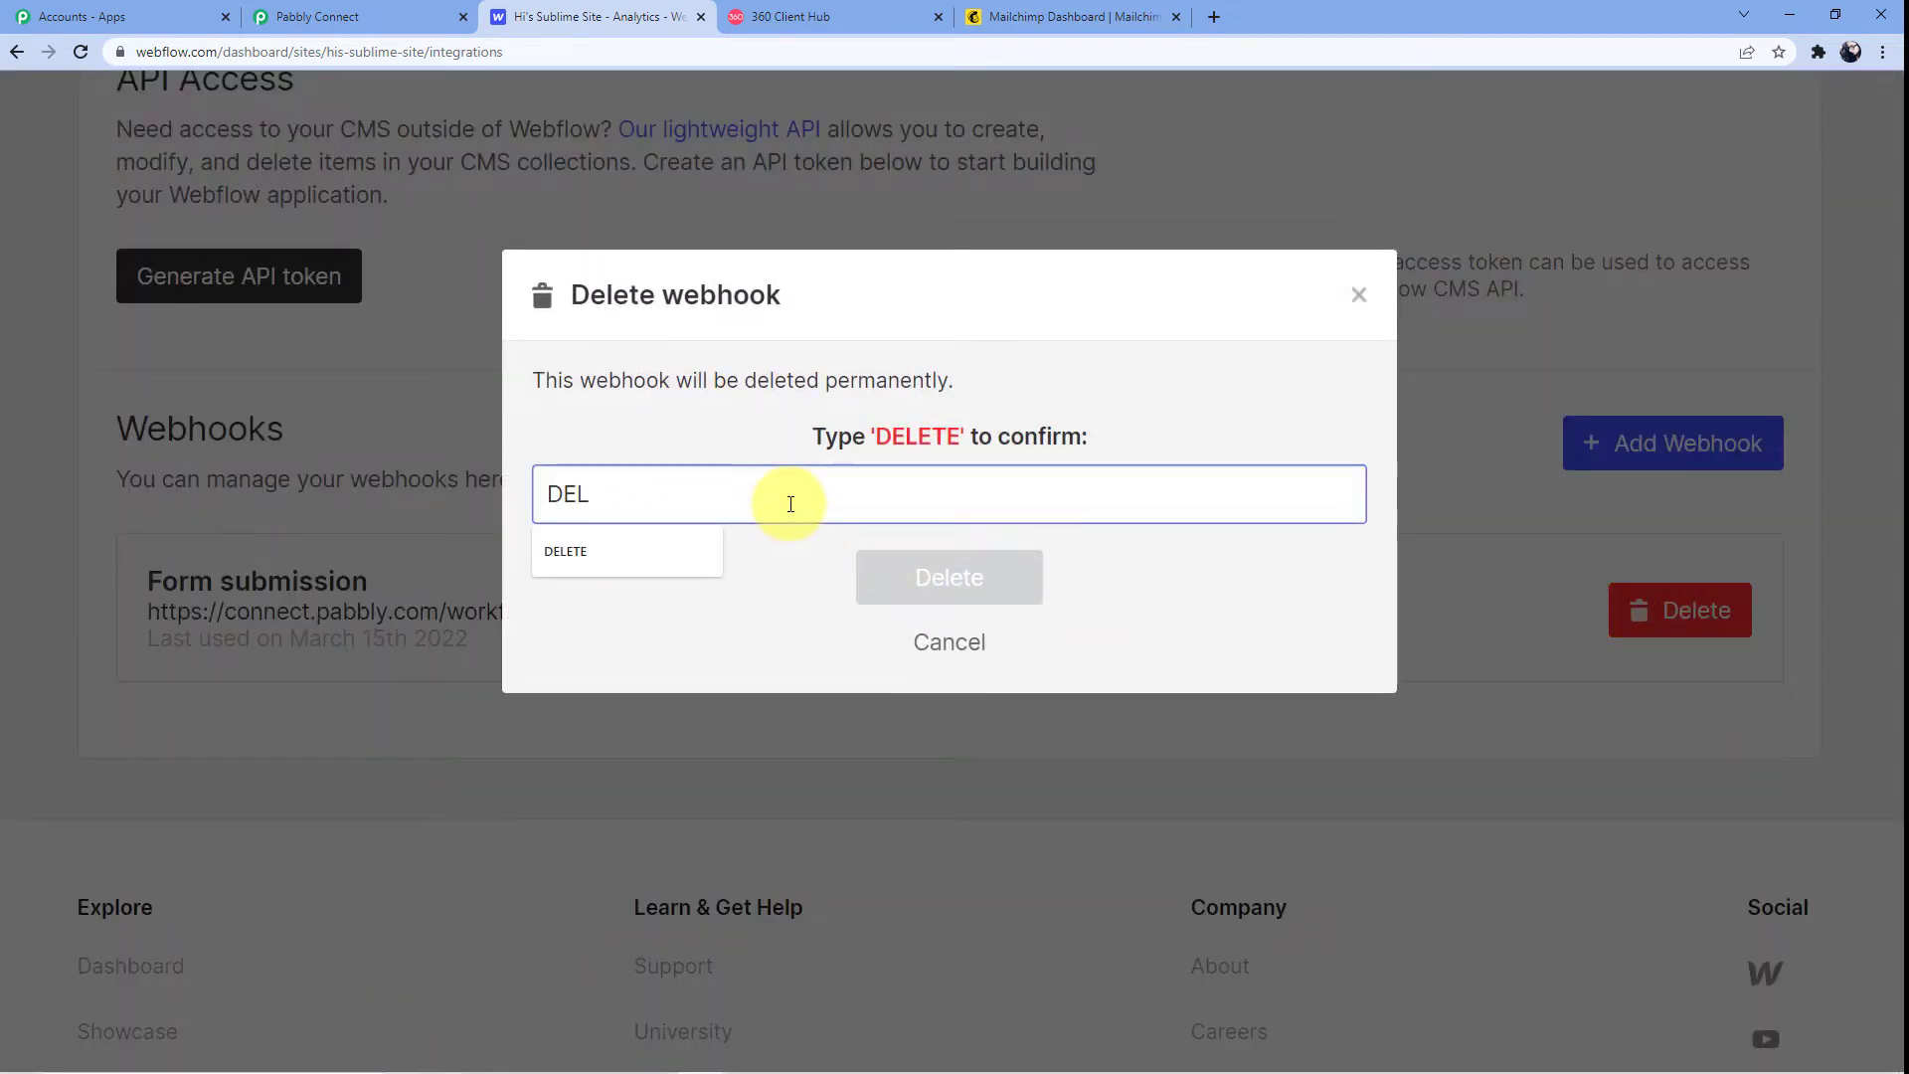
{"action": "type", "text": "DELETE"}
{"action": "key", "text": "Return"}
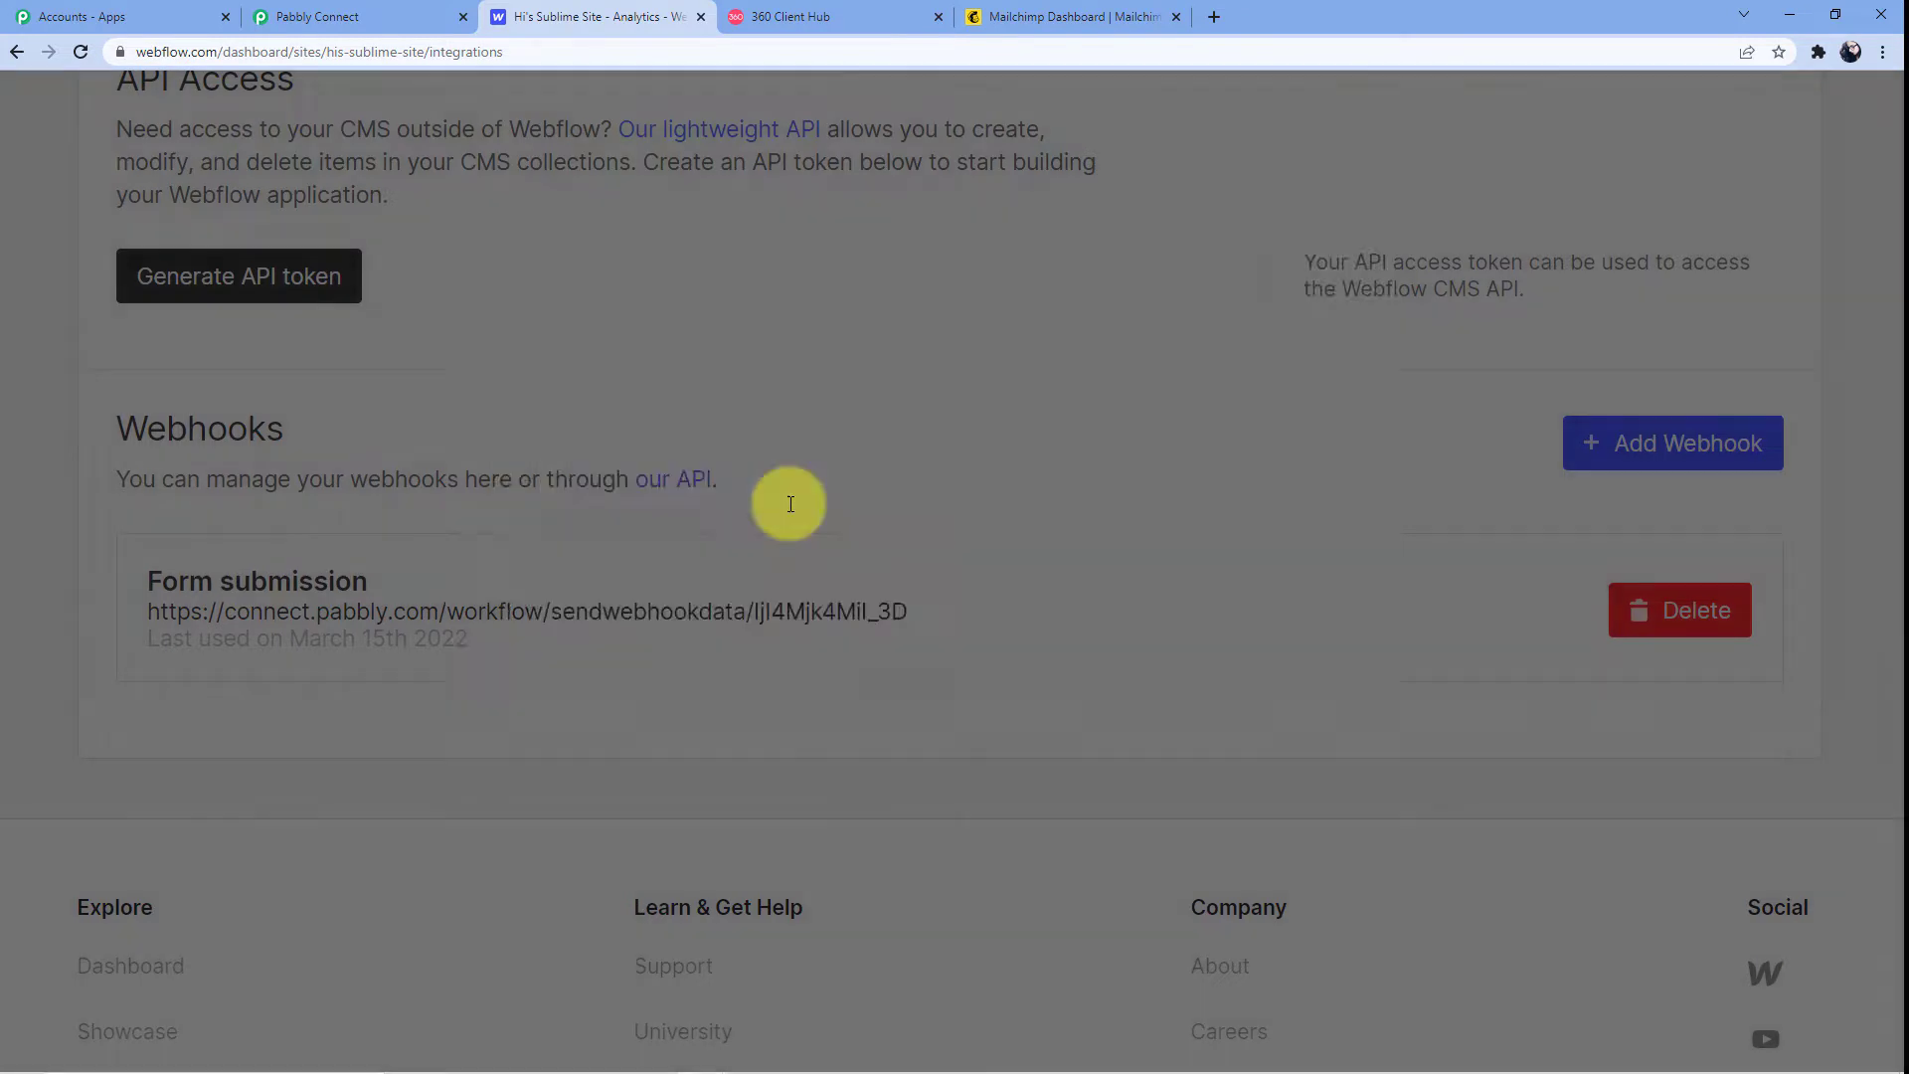
Add a Form submission webhook using the pasted Pabbly Connect URL
{"action": "left_click", "coordinate": [1703, 456]}
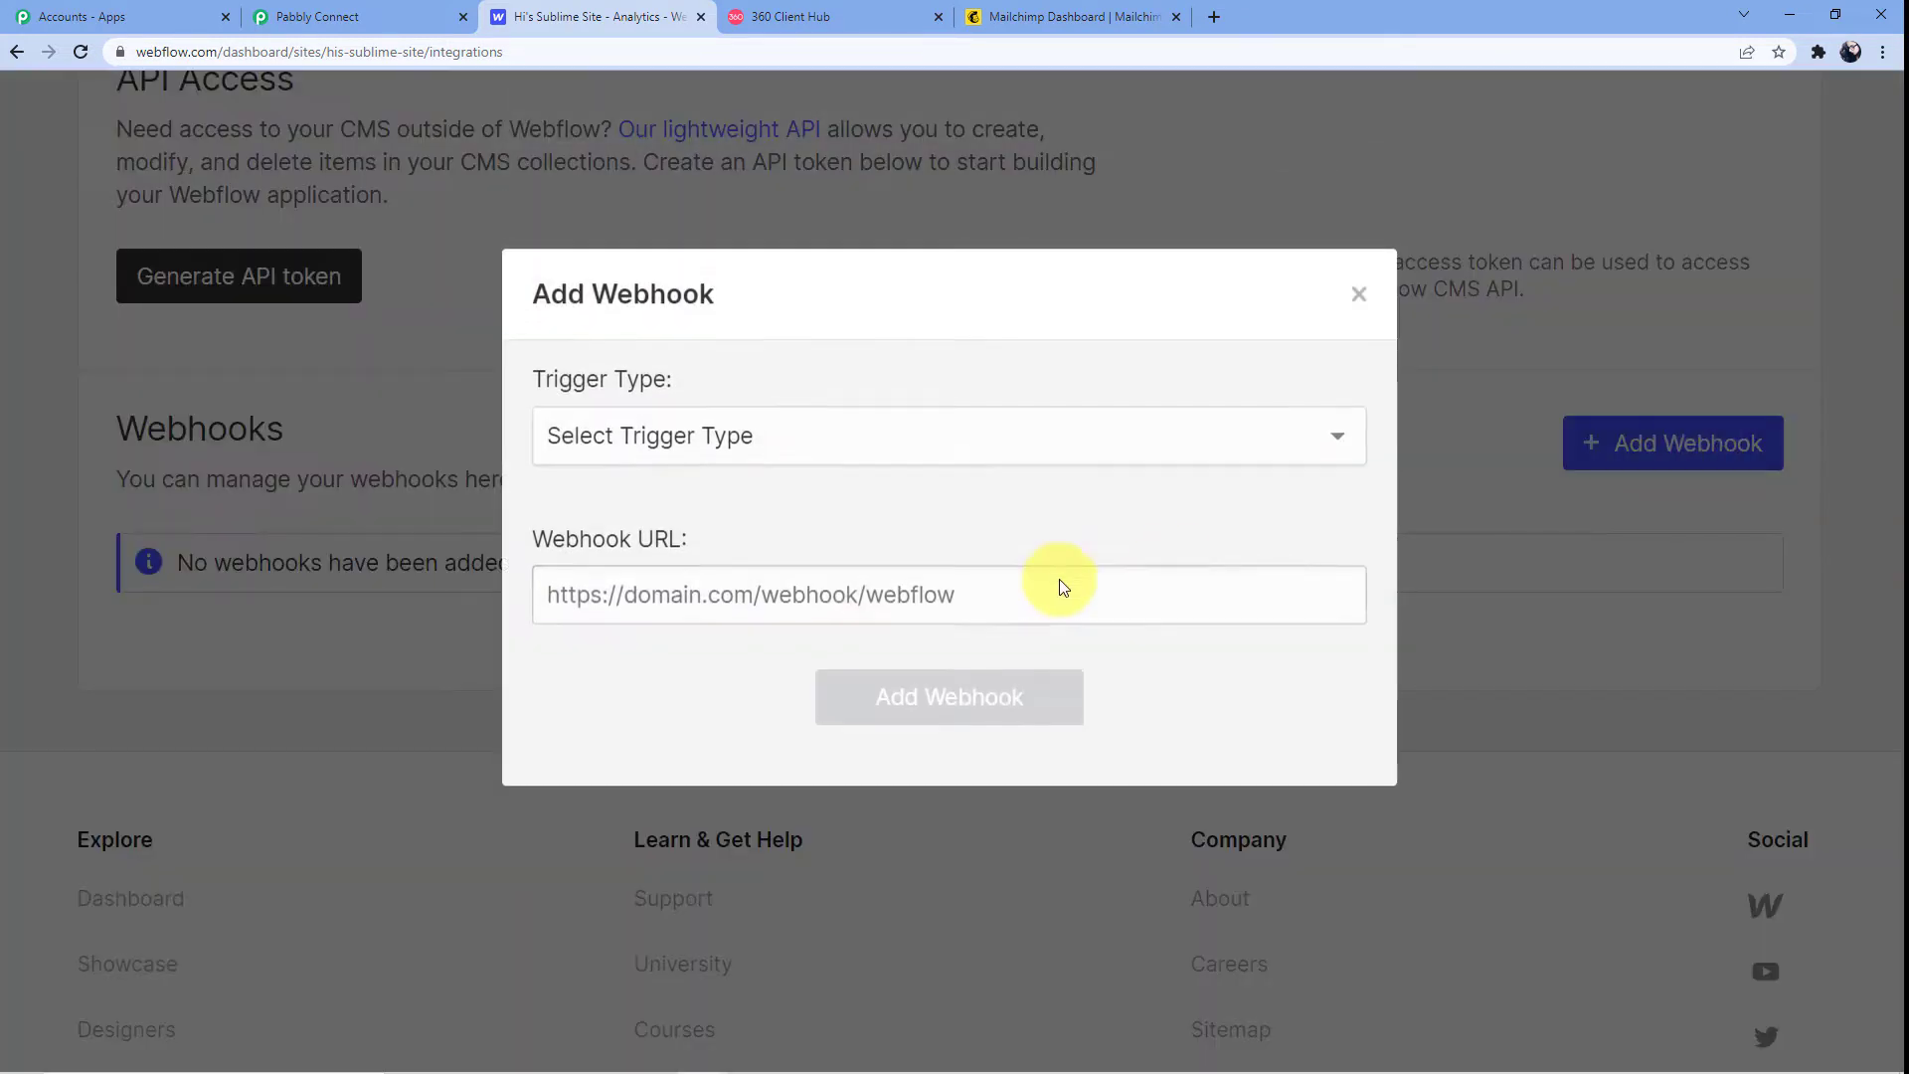
{"action": "left_click", "coordinate": [788, 445]}
{"action": "left_click", "coordinate": [702, 504]}
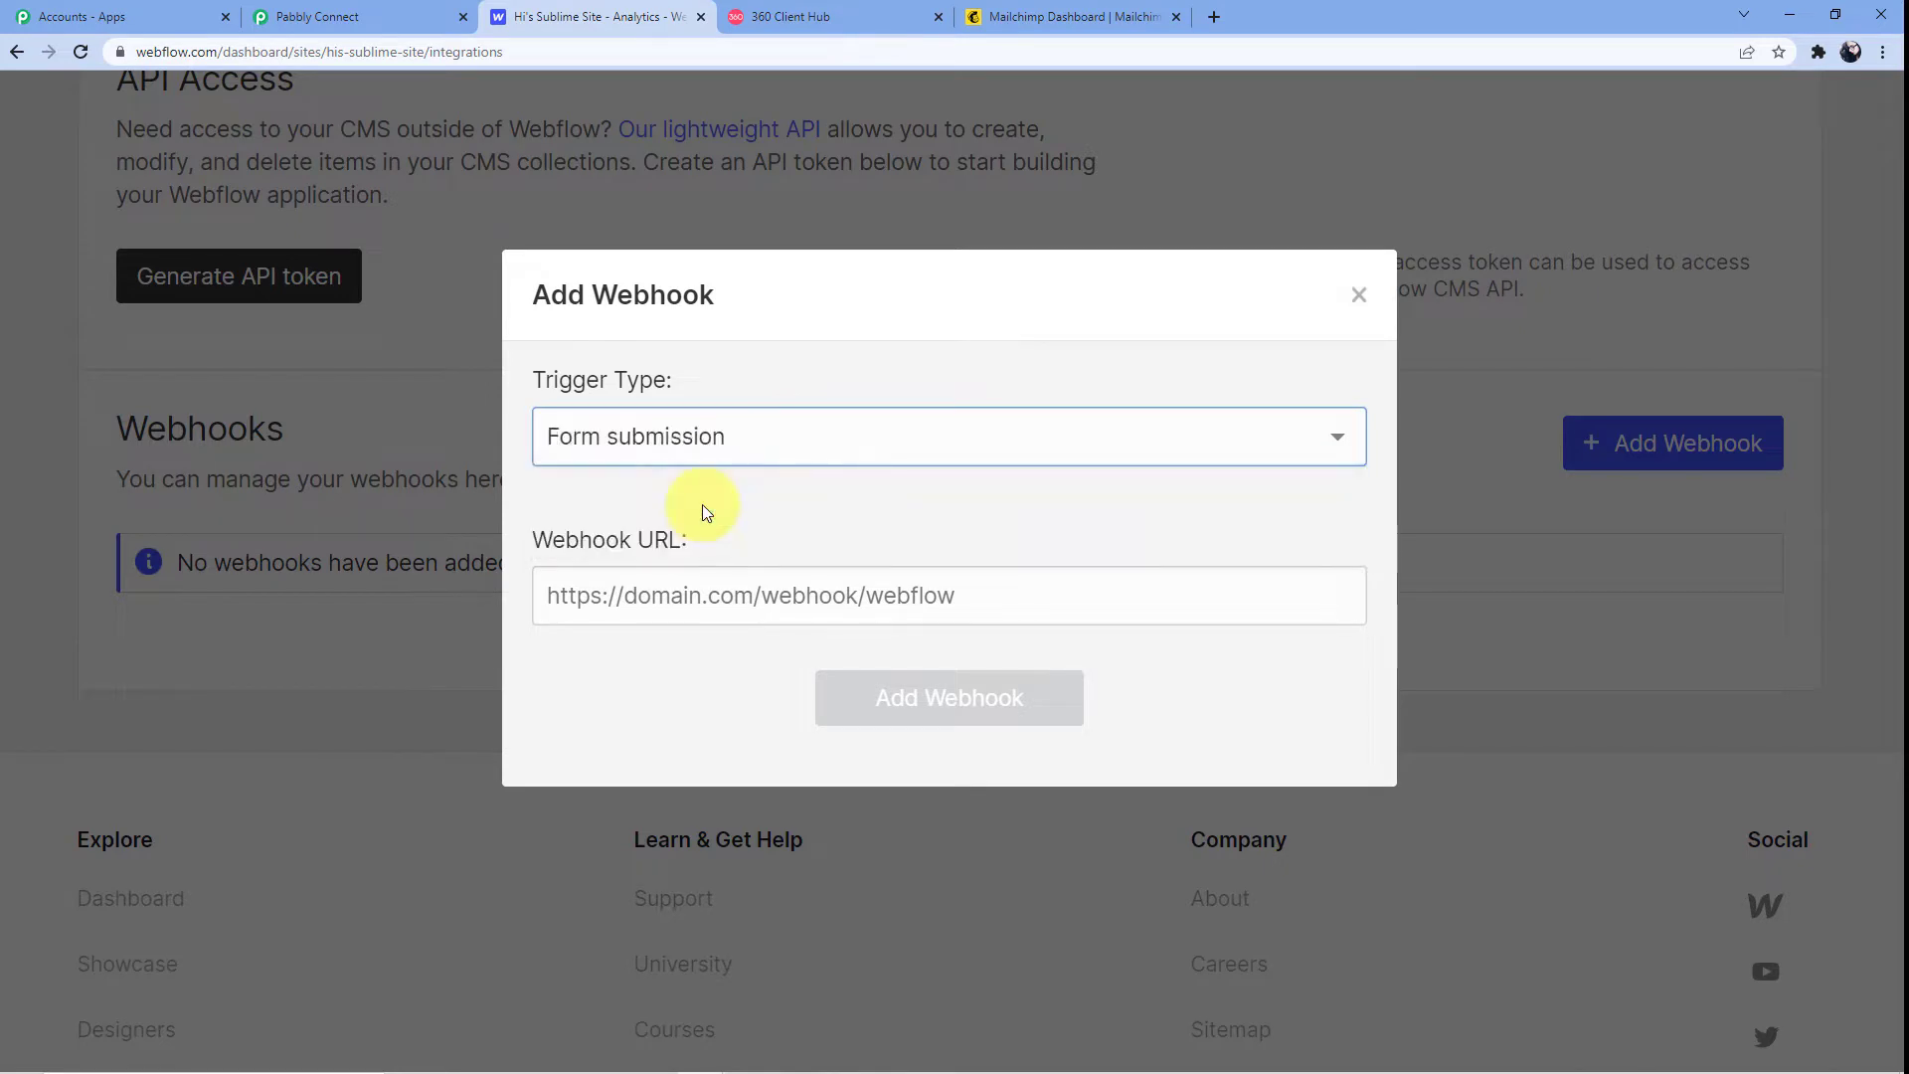
{"action": "left_click", "coordinate": [599, 602]}
{"action": "key", "text": "ctrl+v"}
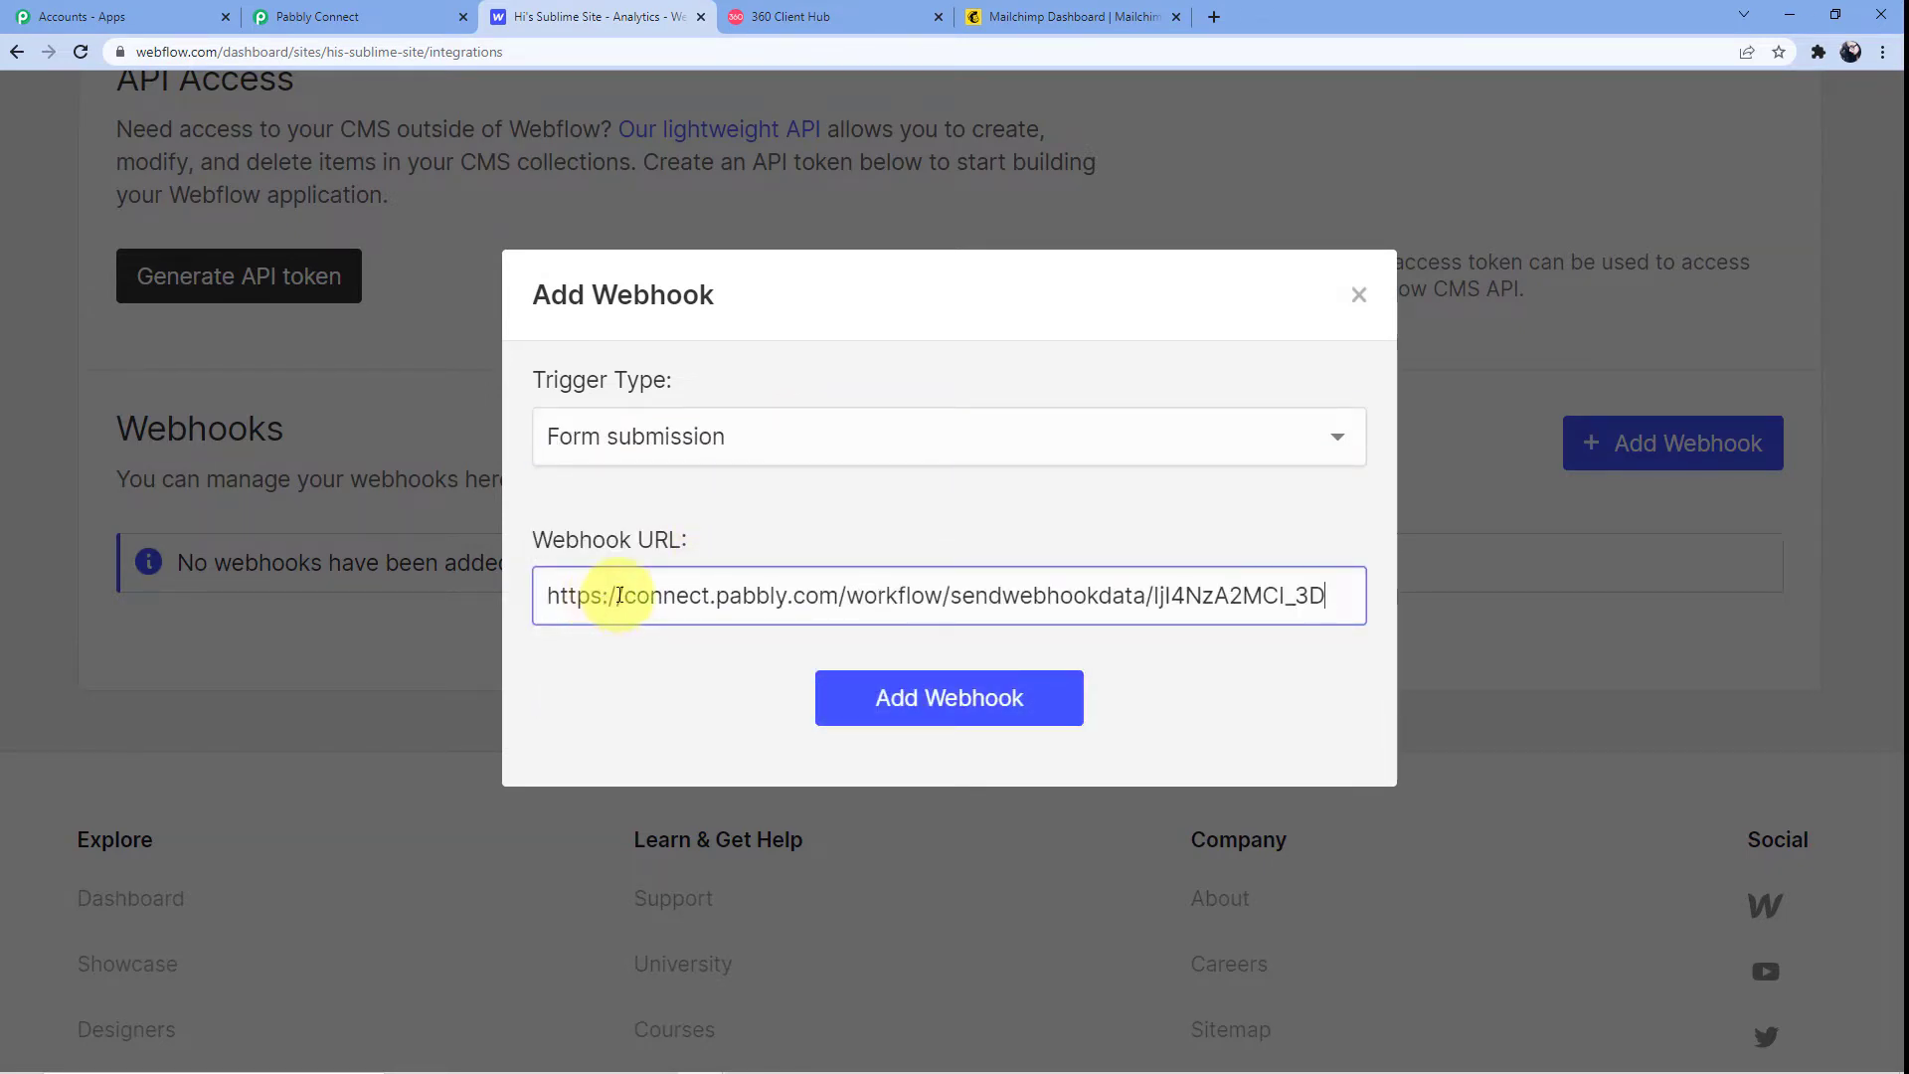
{"action": "left_click", "coordinate": [874, 686]}
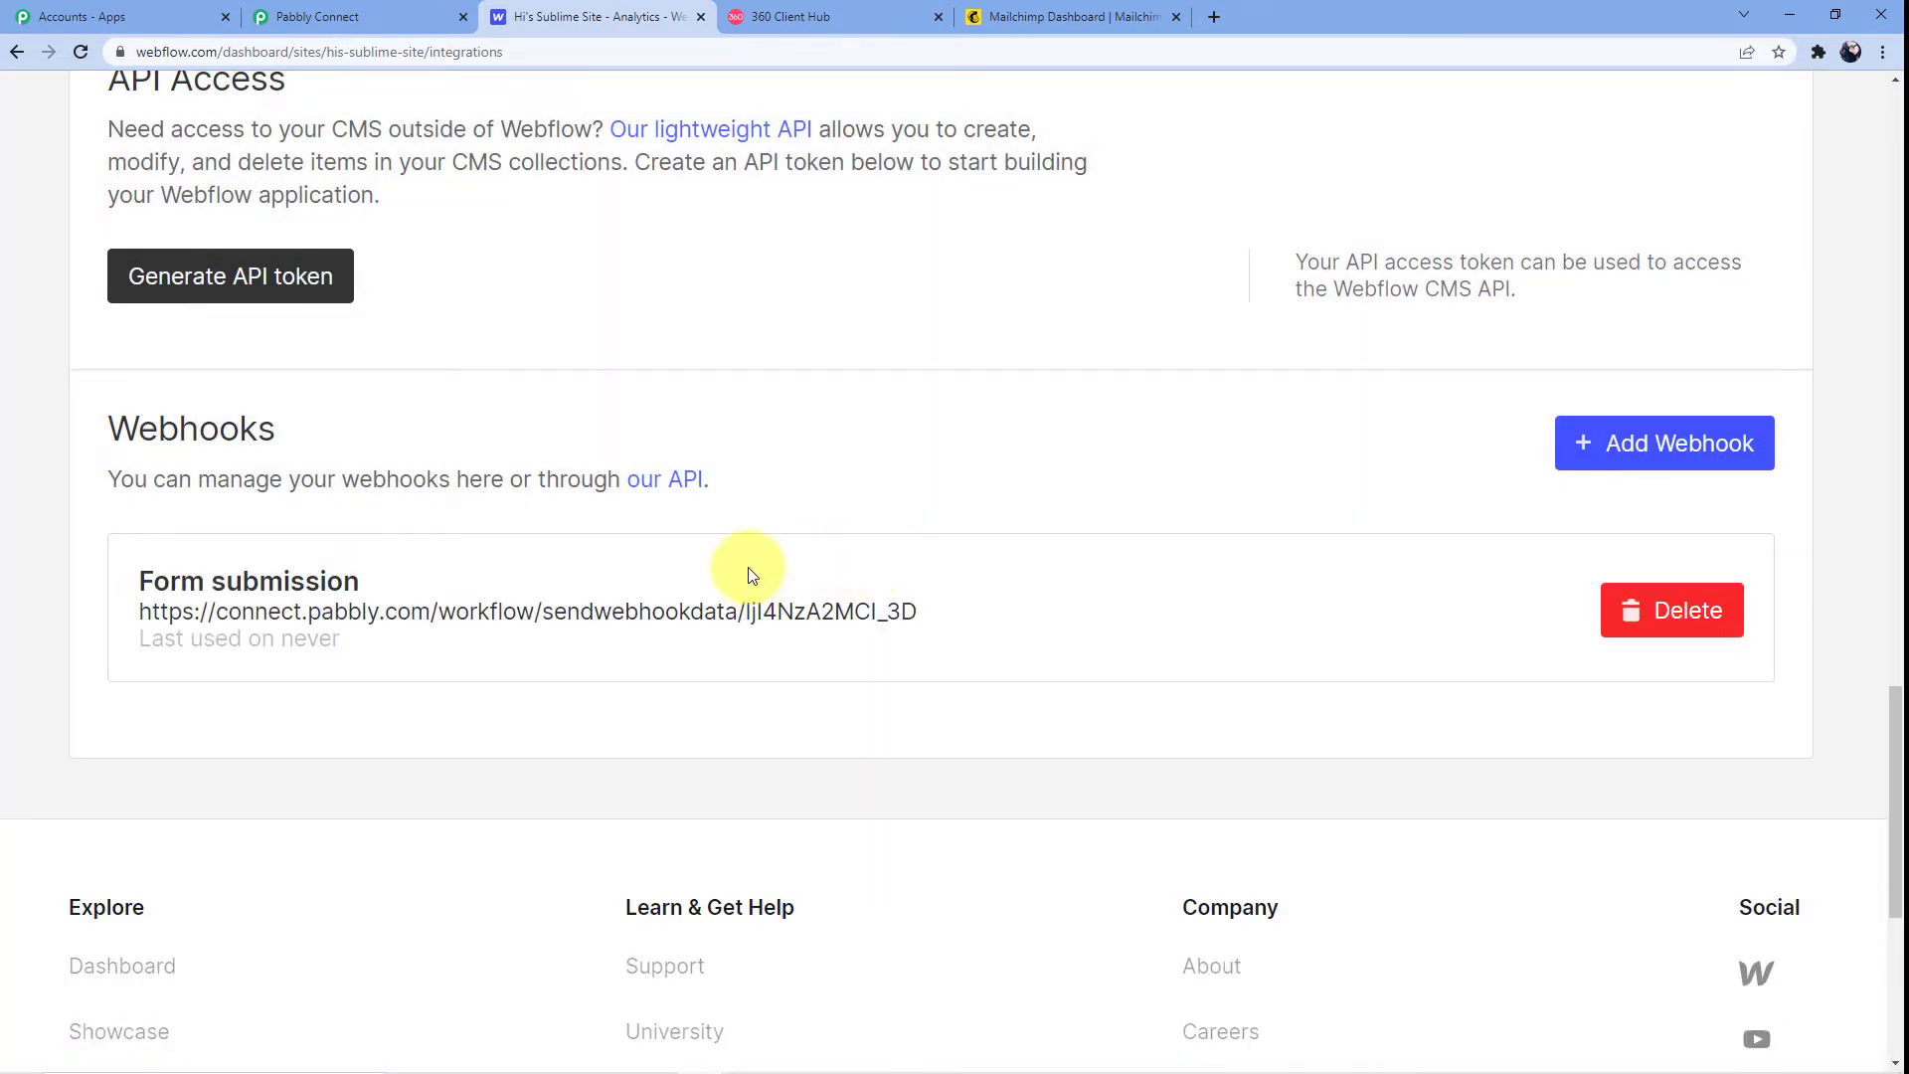
{"action": "scroll", "coordinate": [414, 631], "scroll_direction": "up", "scroll_amount": 1}
{"action": "scroll", "coordinate": [414, 630], "scroll_direction": "down", "scroll_amount": 3}
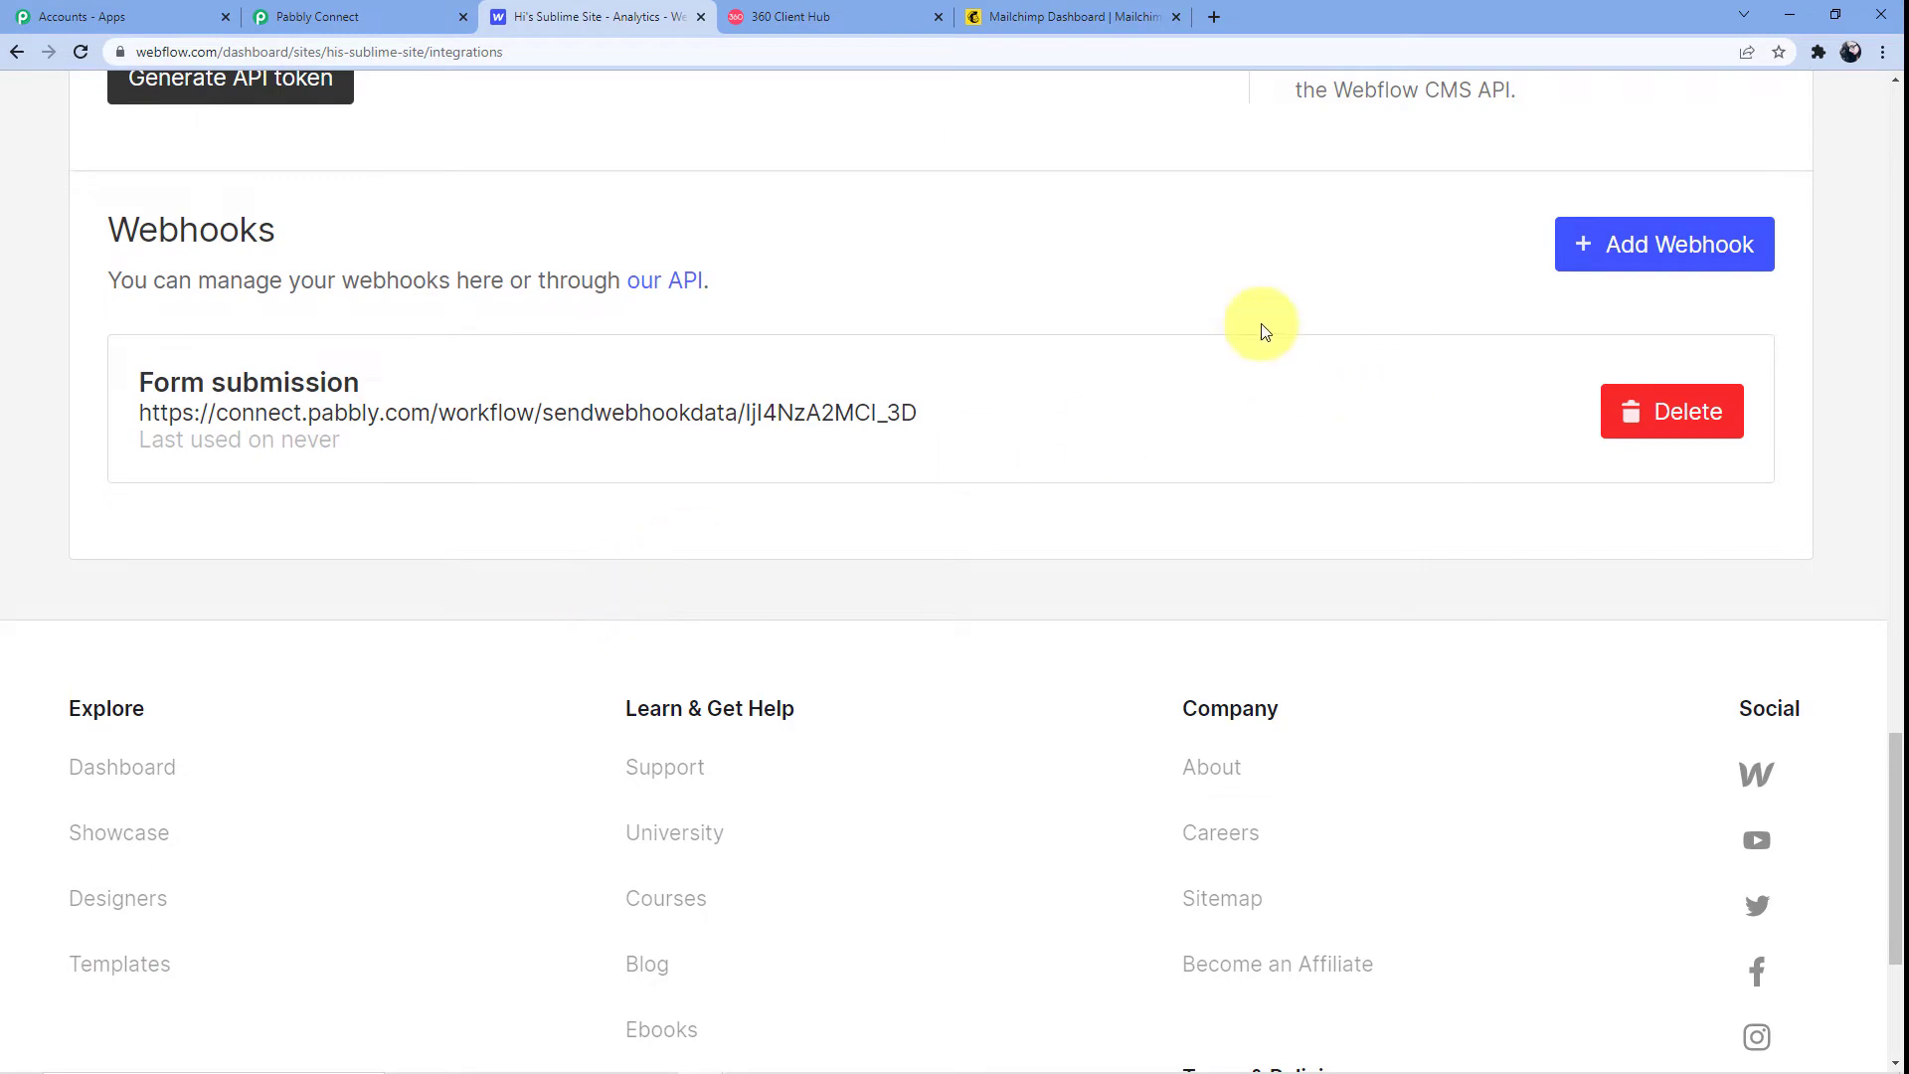
{"action": "scroll", "coordinate": [653, 509], "scroll_direction": "up", "scroll_amount": 3}
{"action": "scroll", "coordinate": [654, 502], "scroll_direction": "up", "scroll_amount": 10}
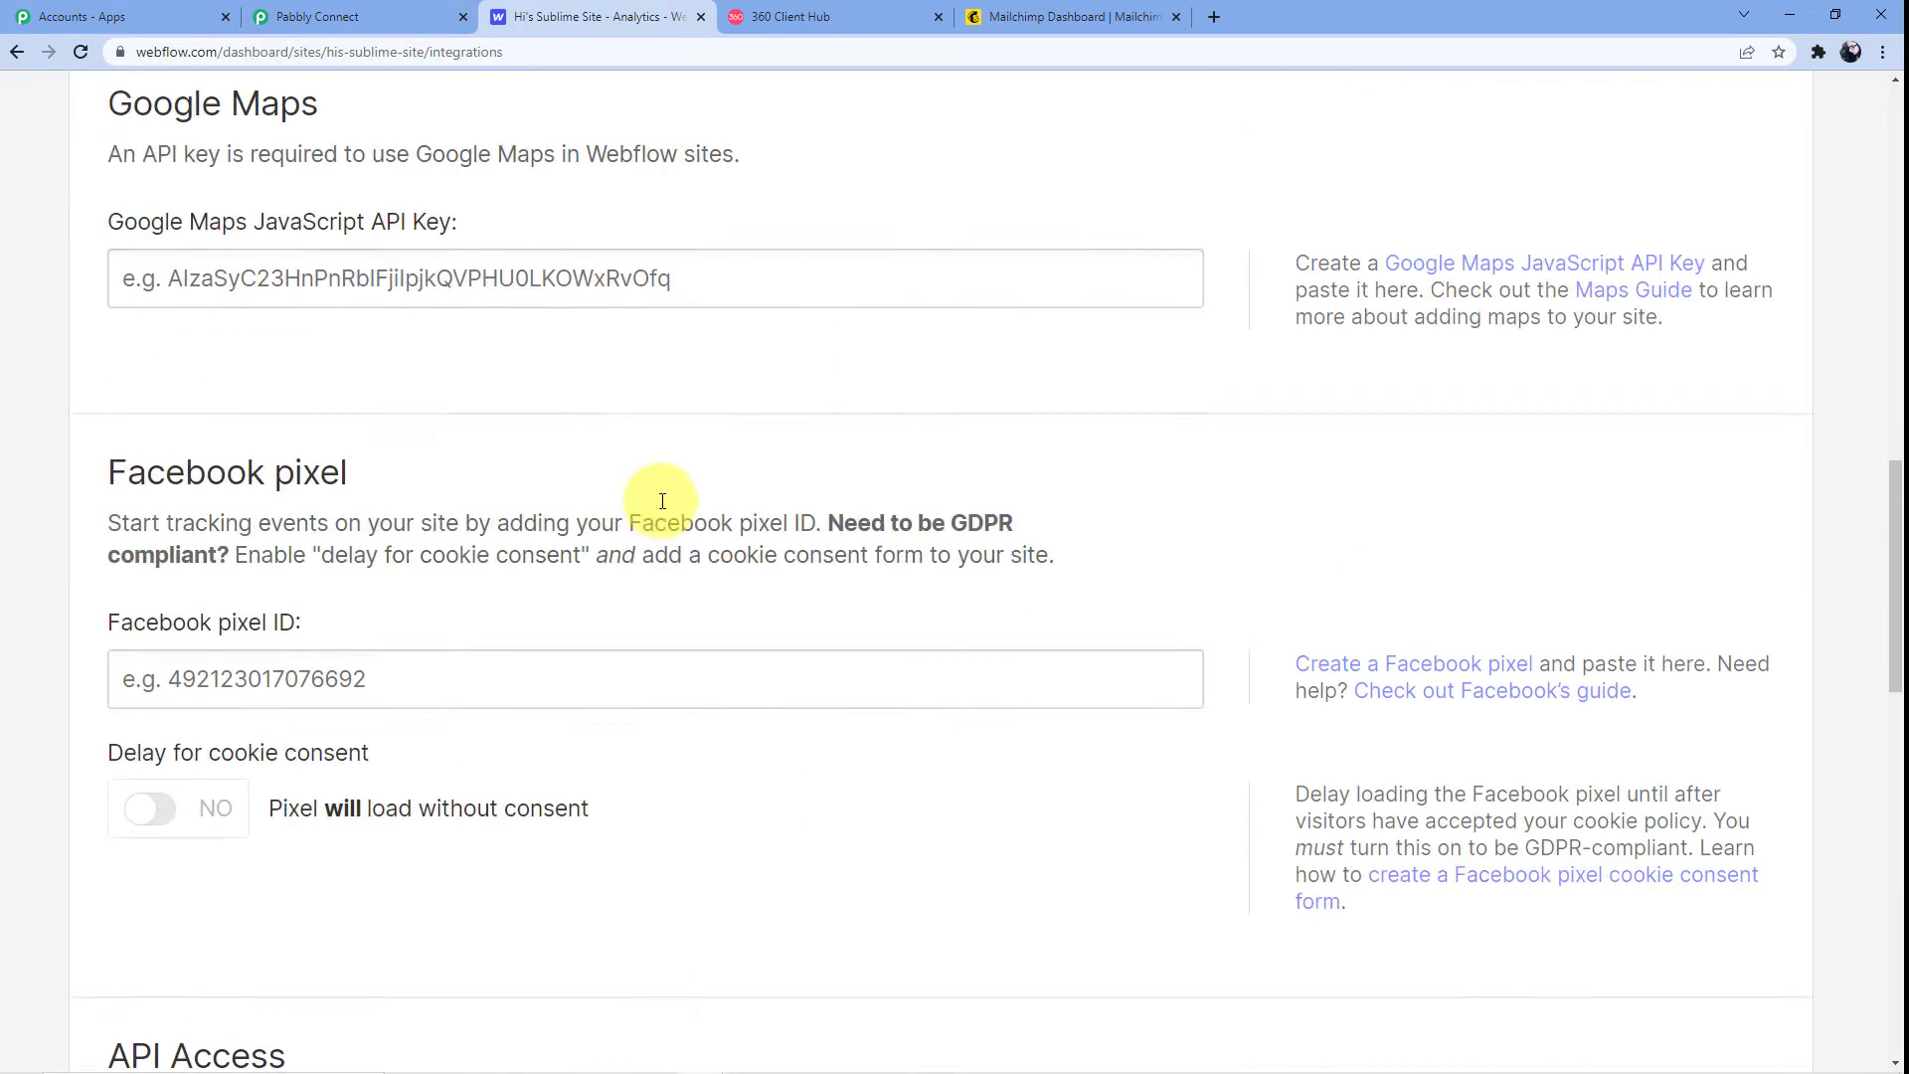
{"action": "scroll", "coordinate": [648, 343], "scroll_direction": "up", "scroll_amount": 9}
{"action": "scroll", "coordinate": [651, 355], "scroll_direction": "up", "scroll_amount": 5}
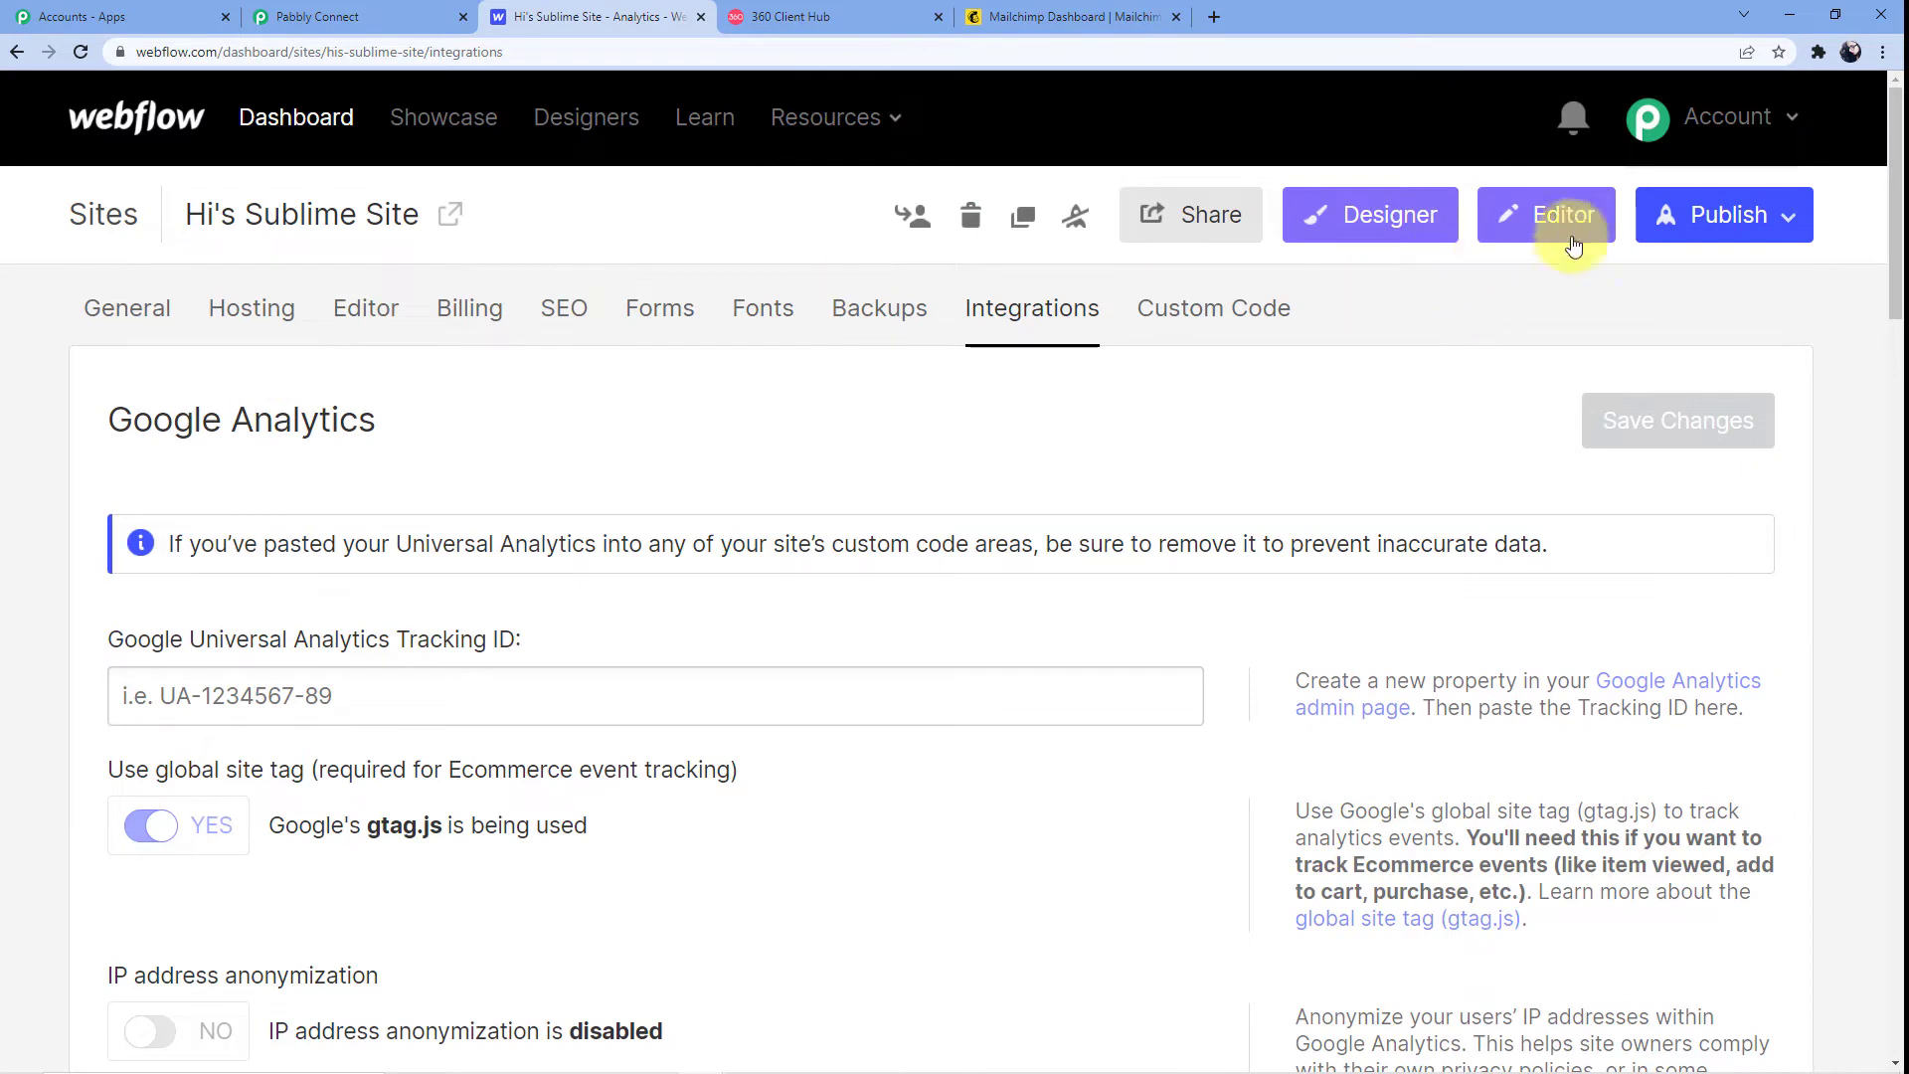
Open the published his-sublime-site.webflow.io site in a new tab and go to its sign-up form
{"action": "left_click", "coordinate": [1775, 217]}
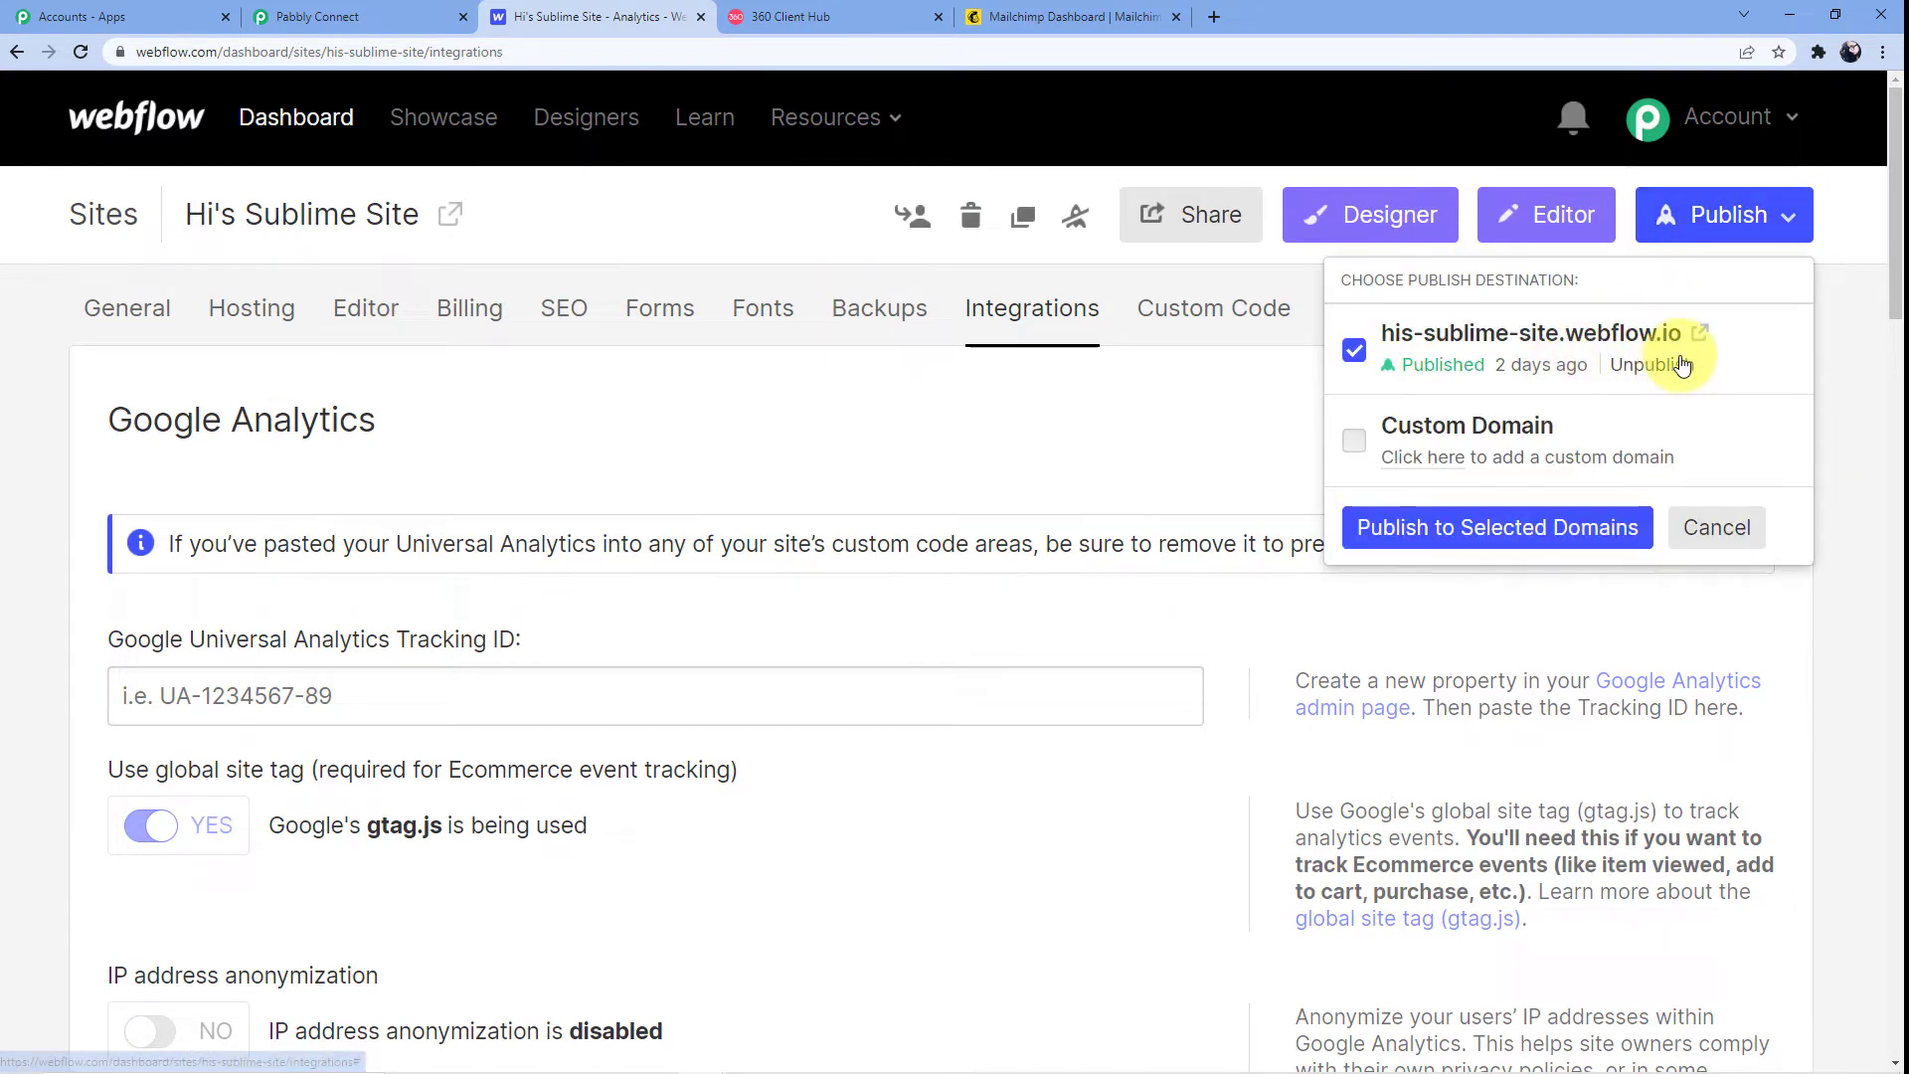
{"action": "left_click", "coordinate": [1700, 332]}
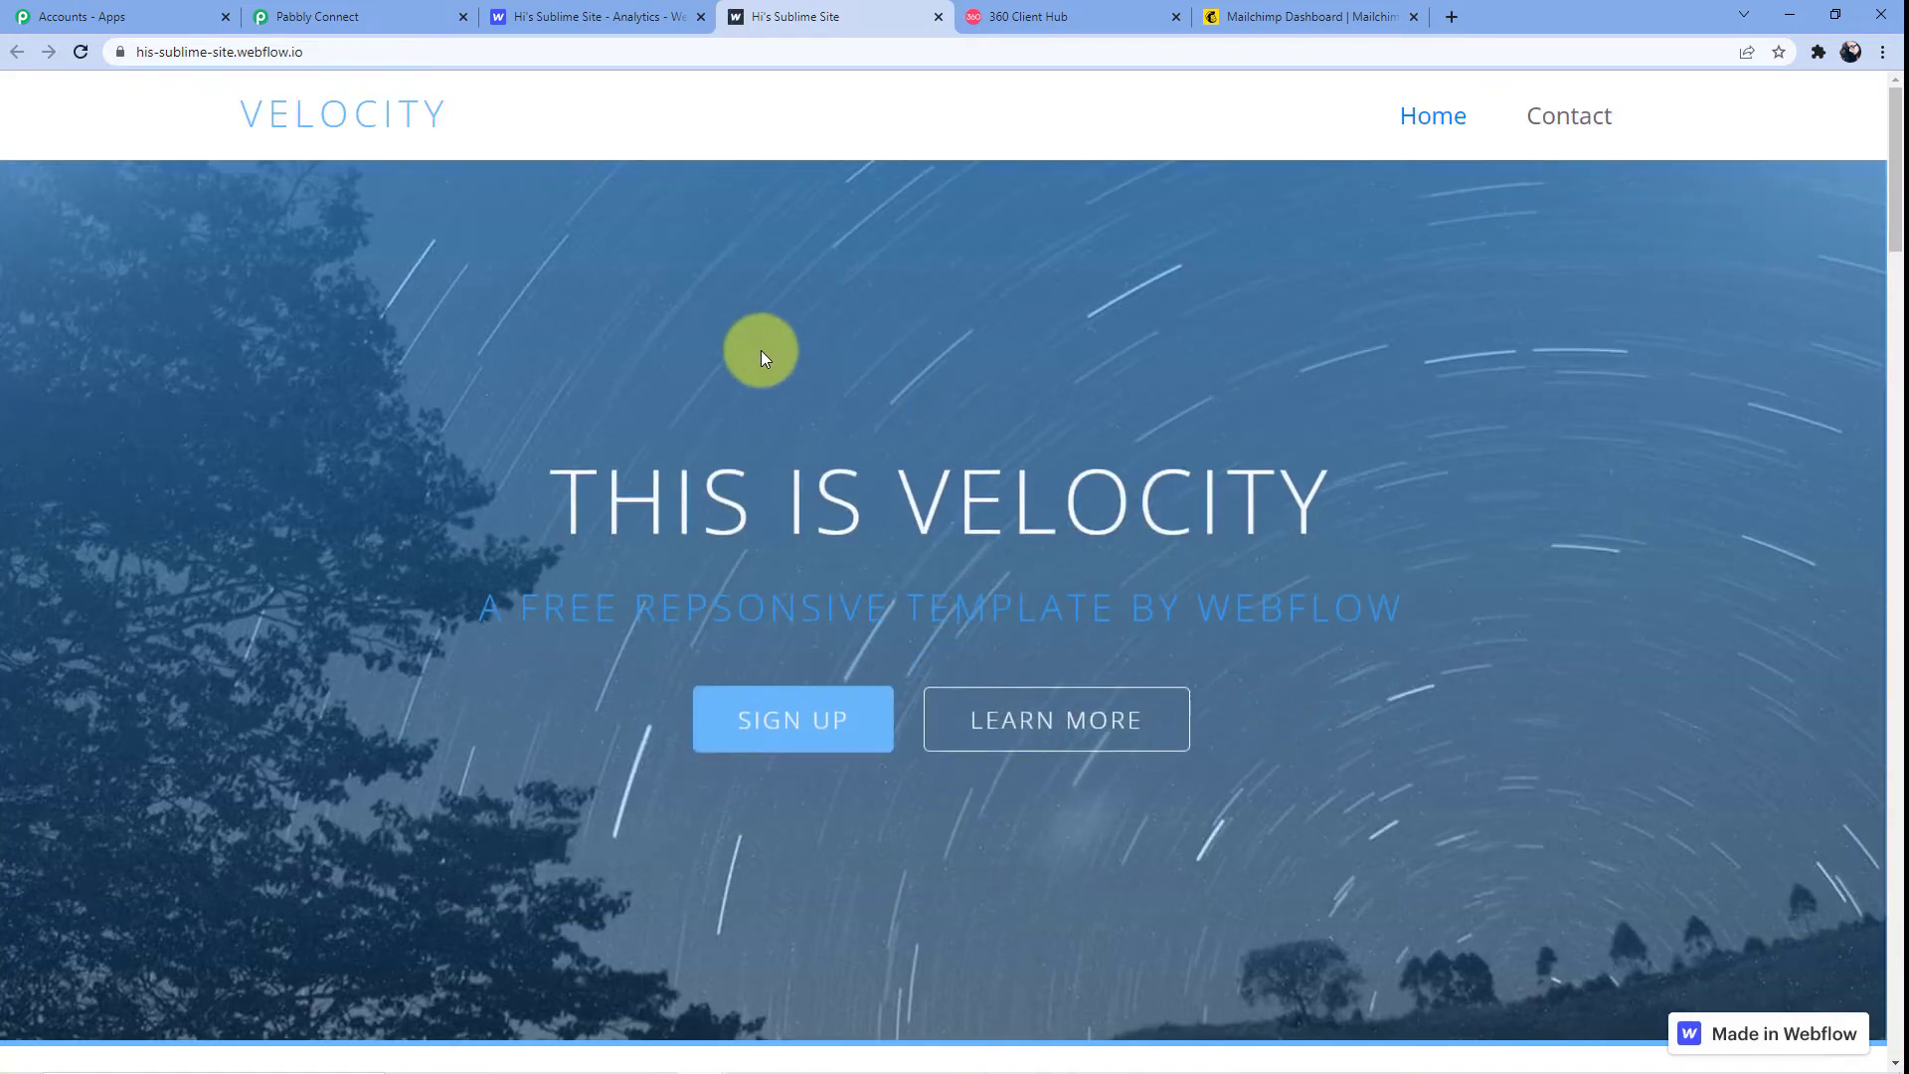
{"action": "scroll", "coordinate": [781, 385], "scroll_direction": "down", "scroll_amount": 9}
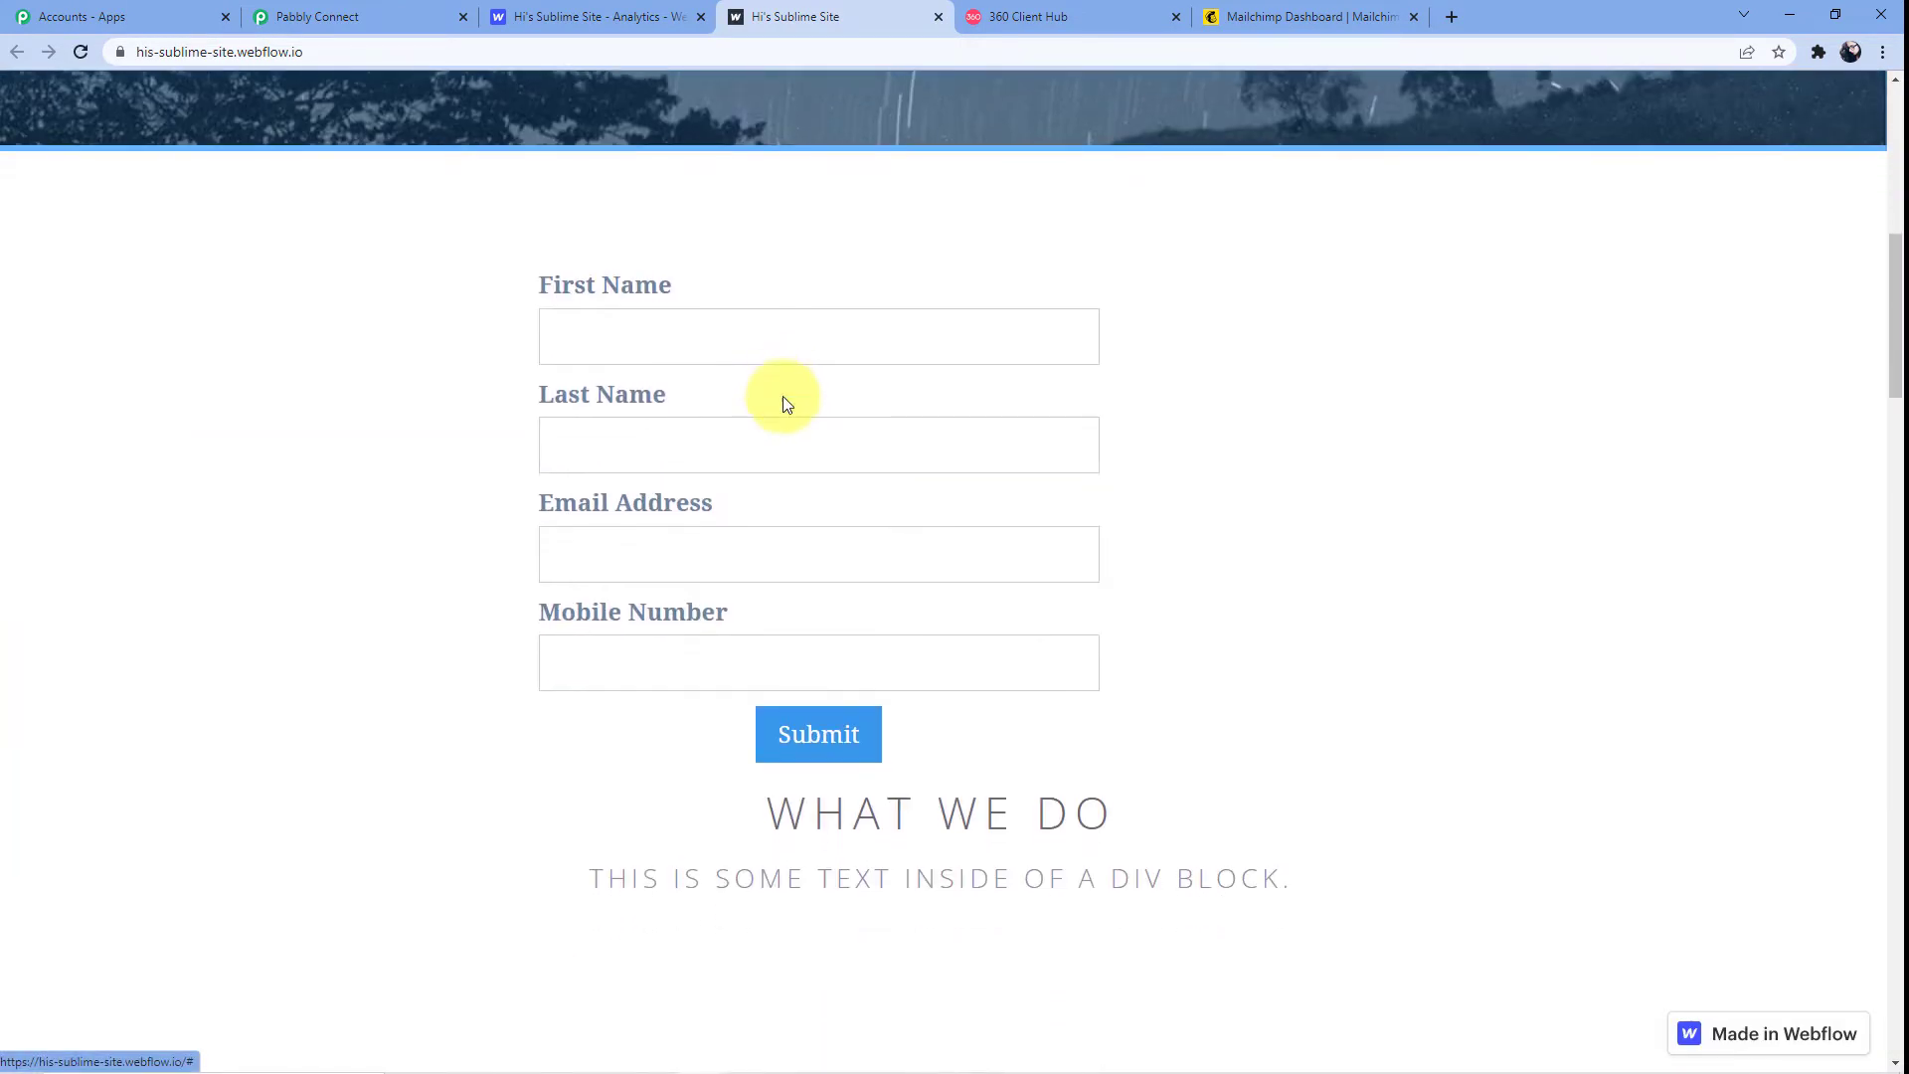
{"action": "scroll", "coordinate": [647, 421], "scroll_direction": "down", "scroll_amount": 1}
{"action": "scroll", "coordinate": [647, 421], "scroll_direction": "up", "scroll_amount": 1}
{"action": "left_click", "coordinate": [658, 322]}
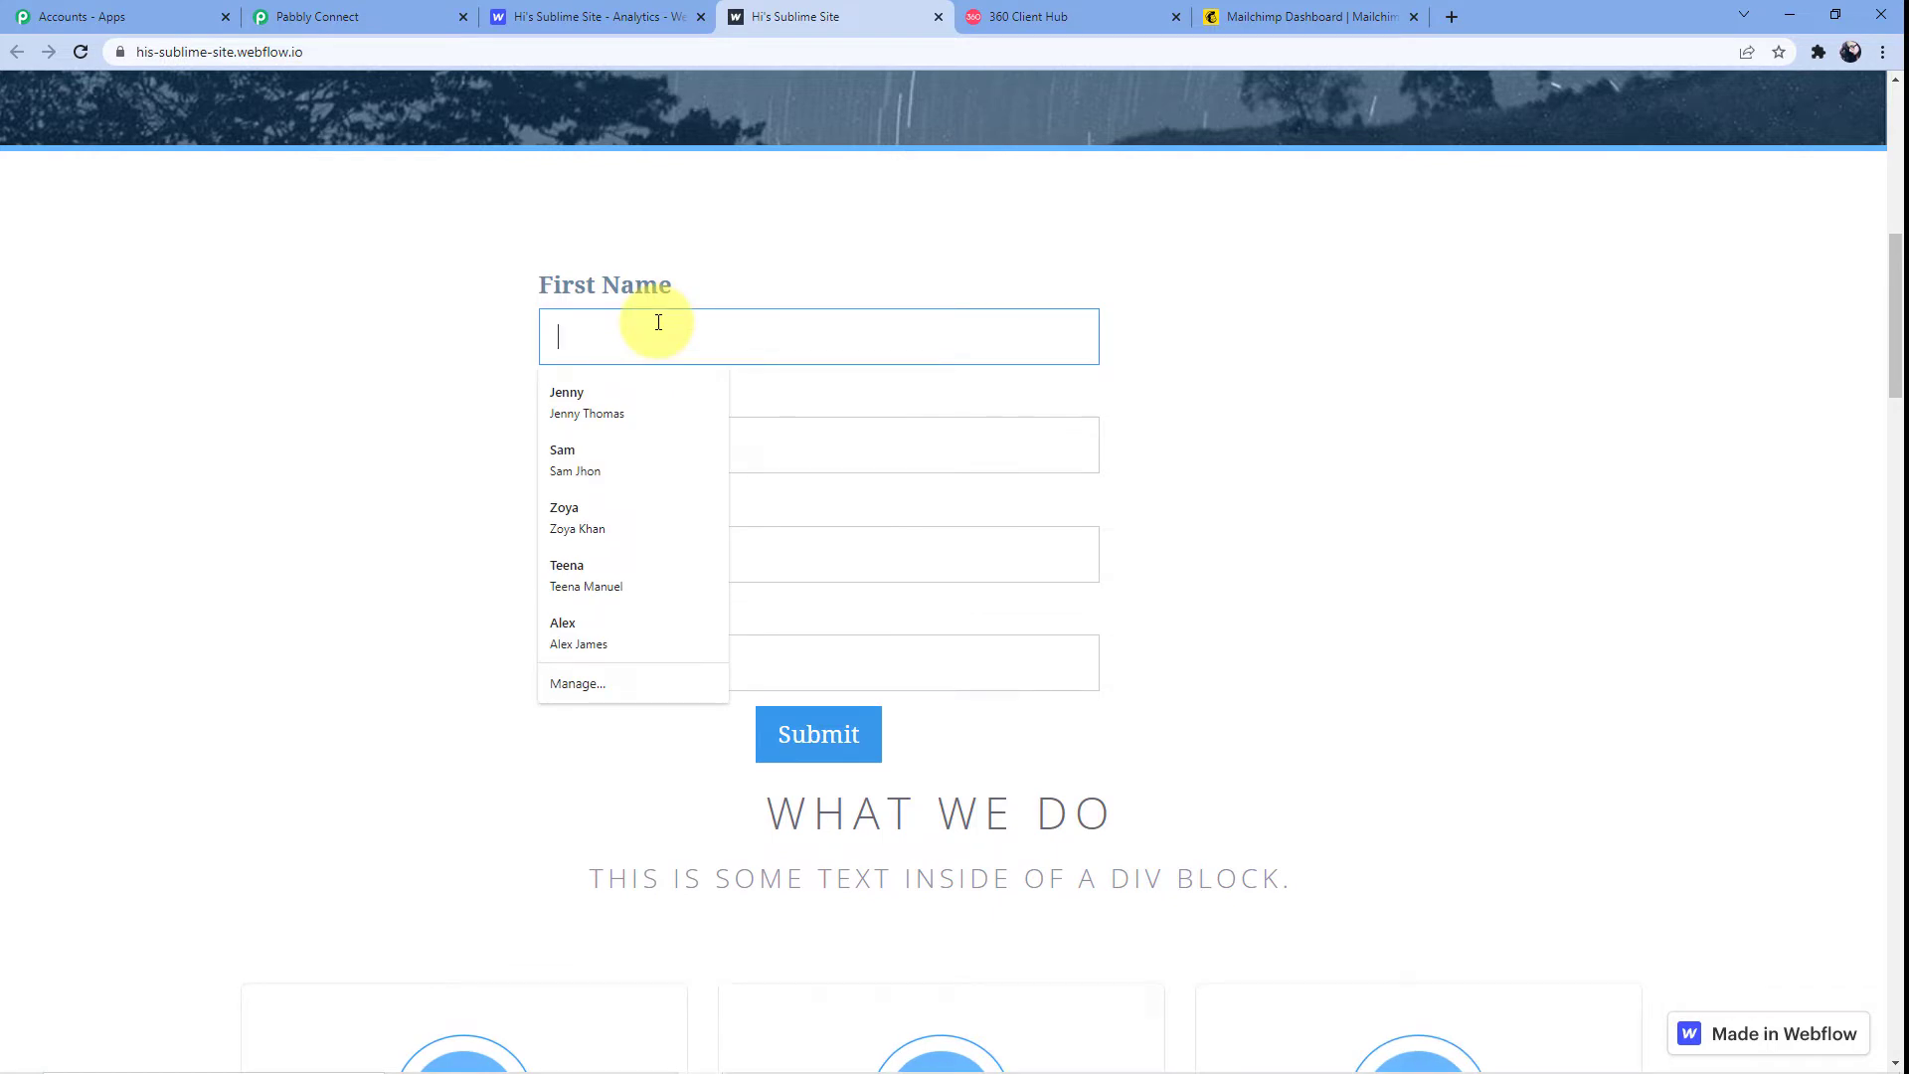
Confirm the Pabbly Connect workflow is waiting, then return to the published site's form
{"action": "left_click", "coordinate": [314, 16]}
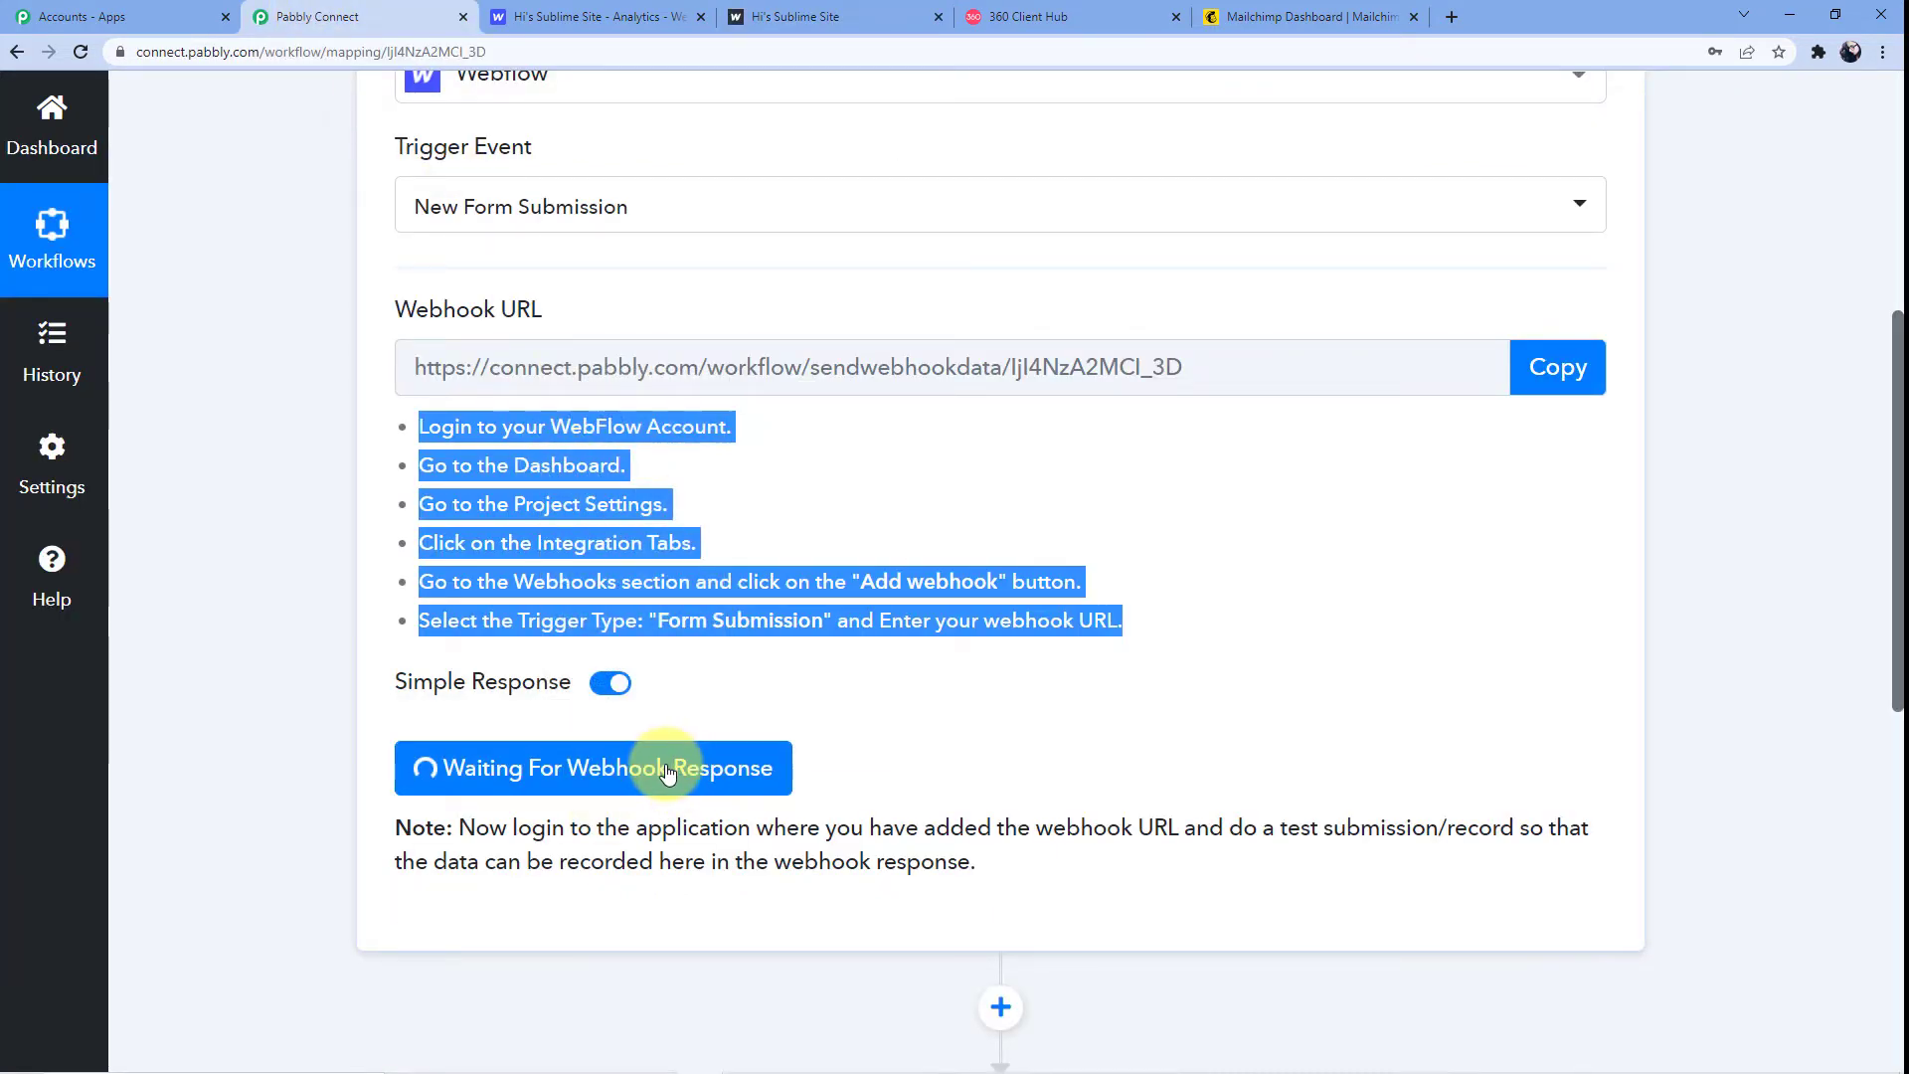
{"action": "left_click", "coordinate": [601, 15]}
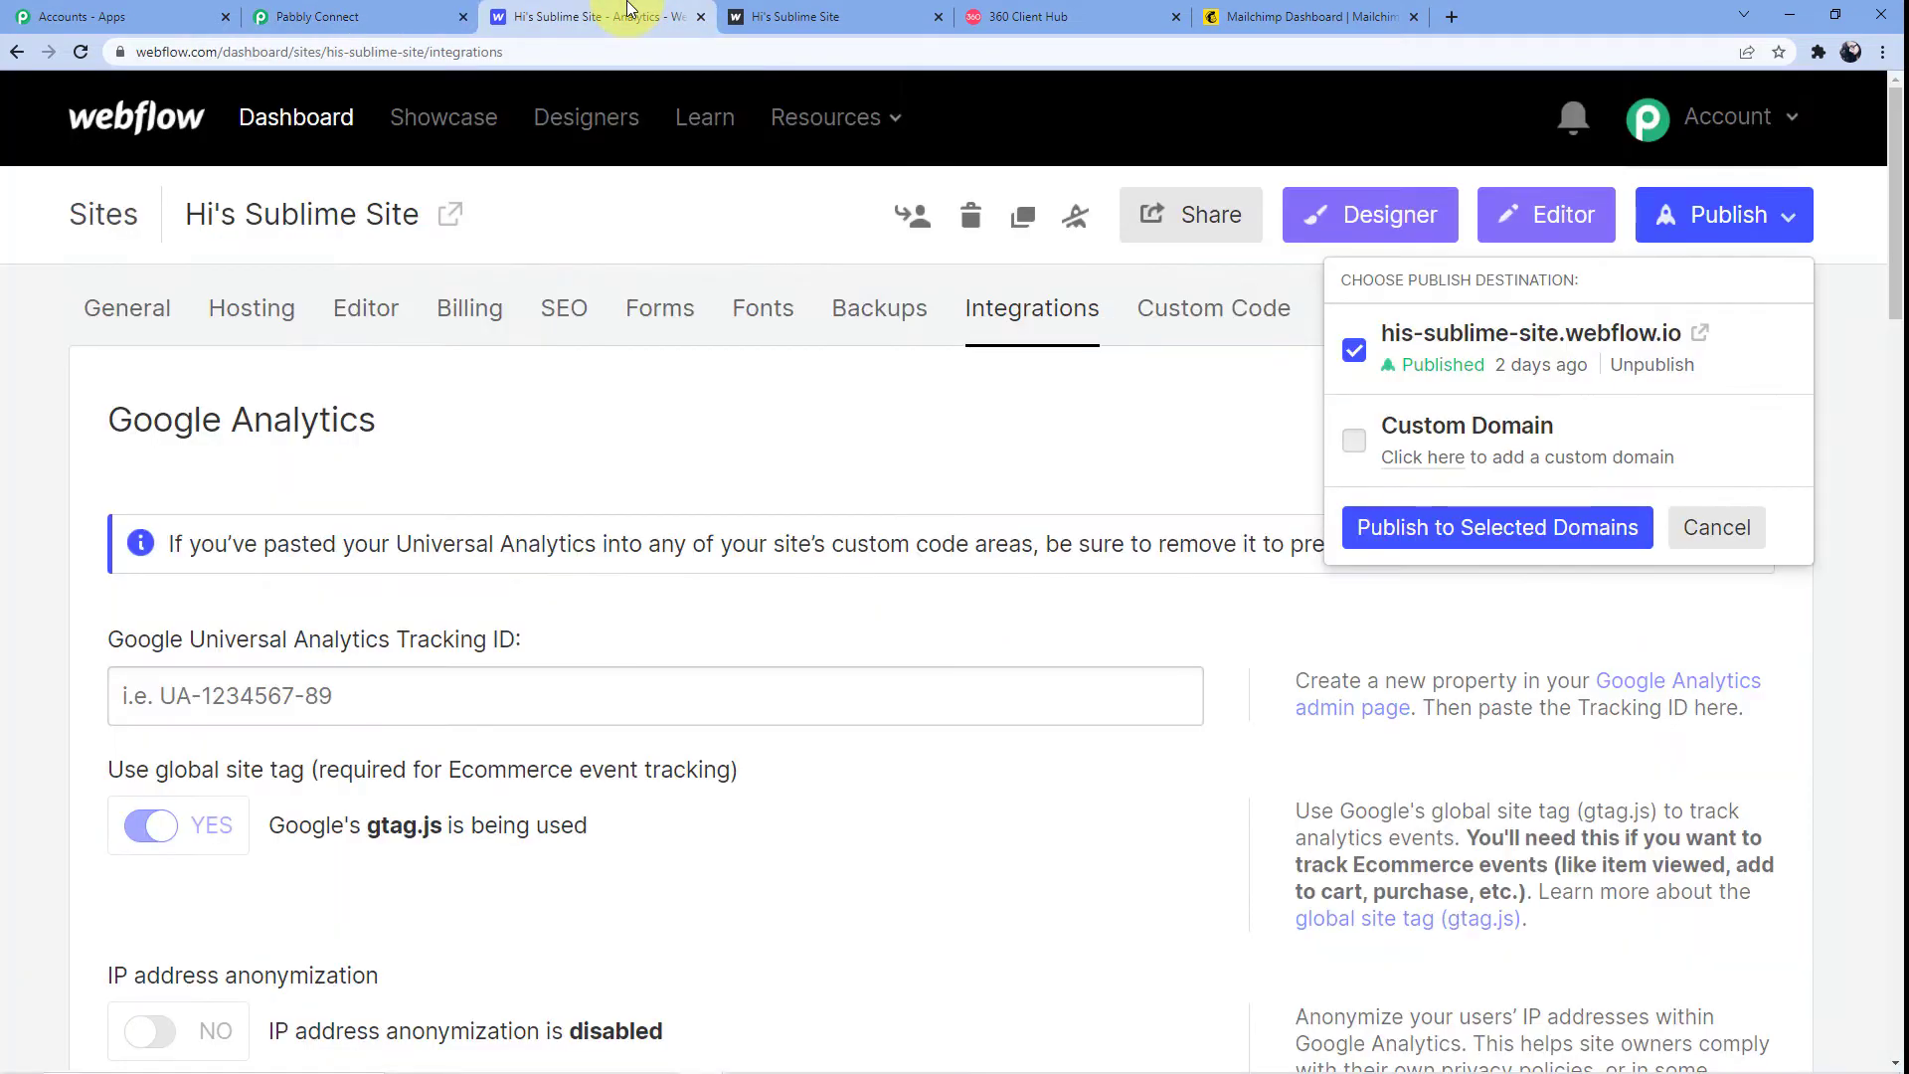
{"action": "left_click", "coordinate": [895, 8]}
Submit the form with a test contact's first name, last name, email and mobile number
{"action": "left_click", "coordinate": [619, 342]}
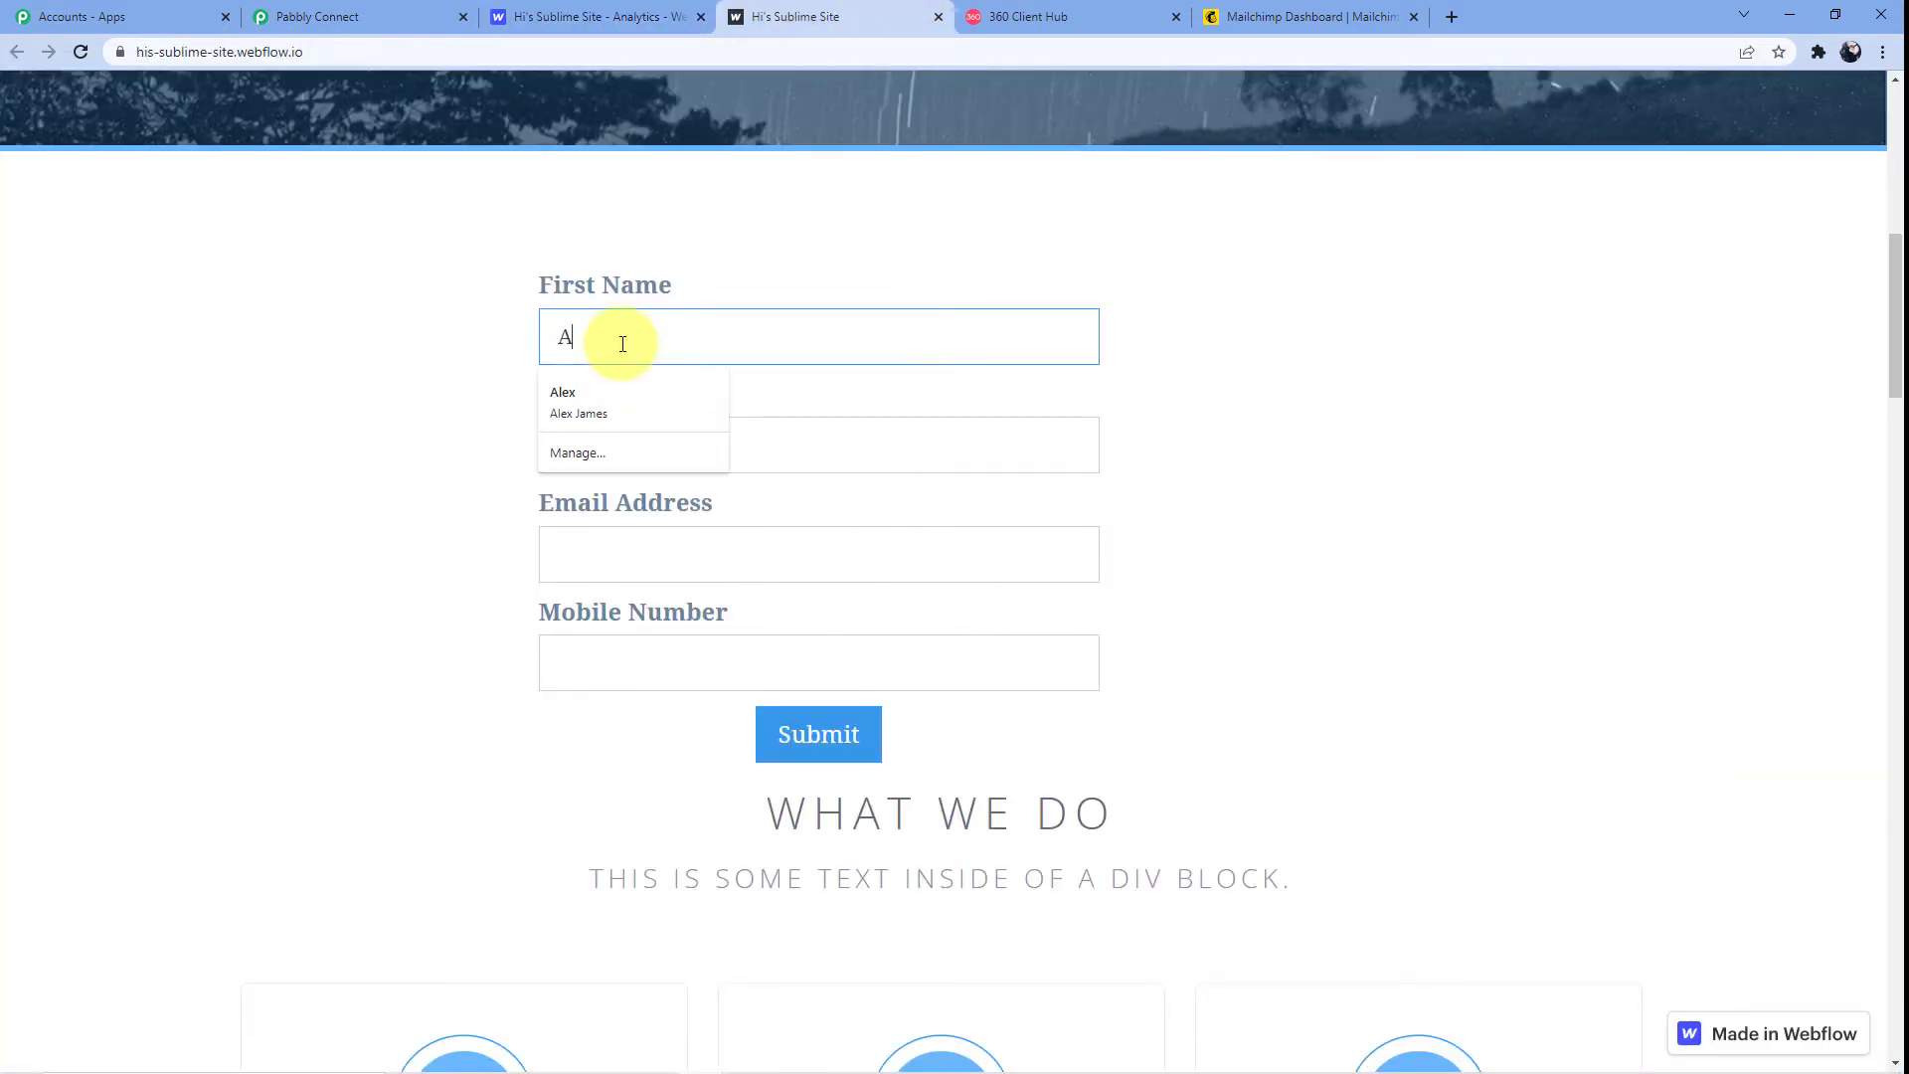
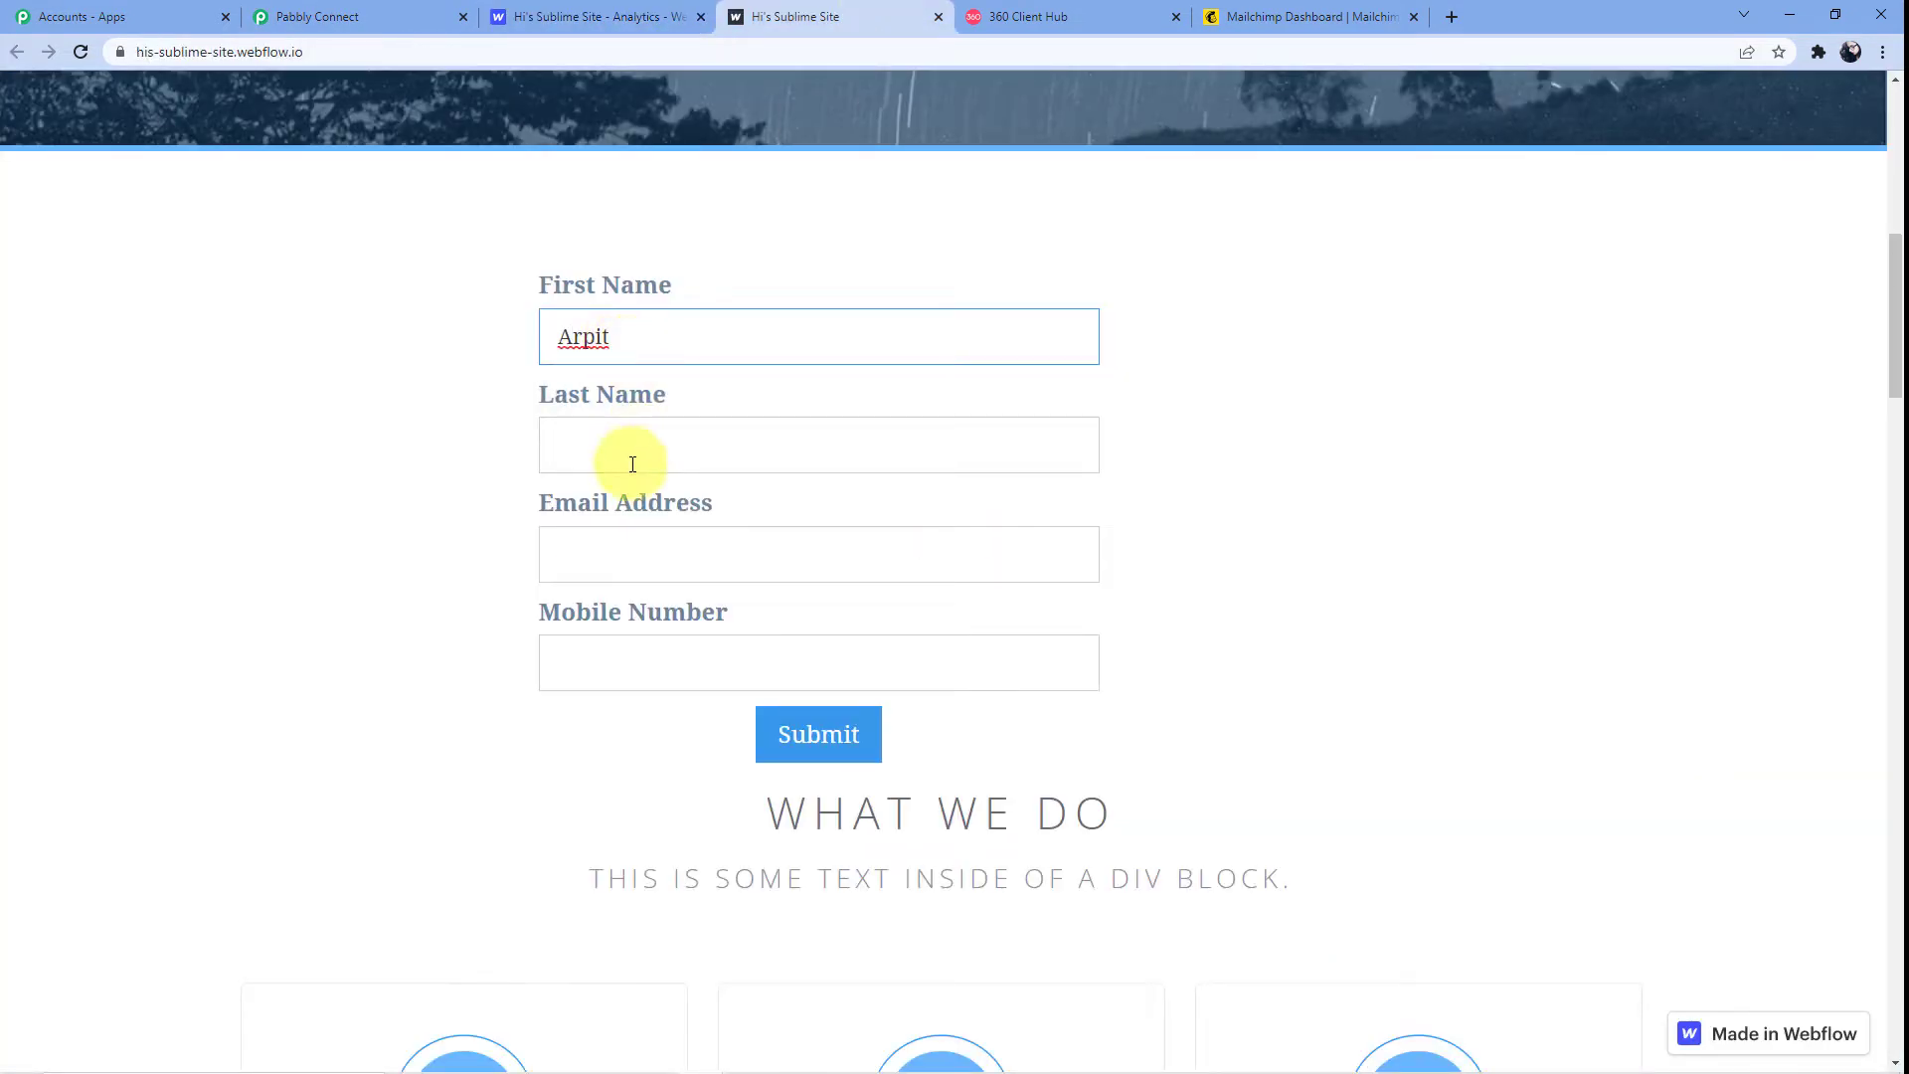
{"action": "left_click", "coordinate": [632, 464]}
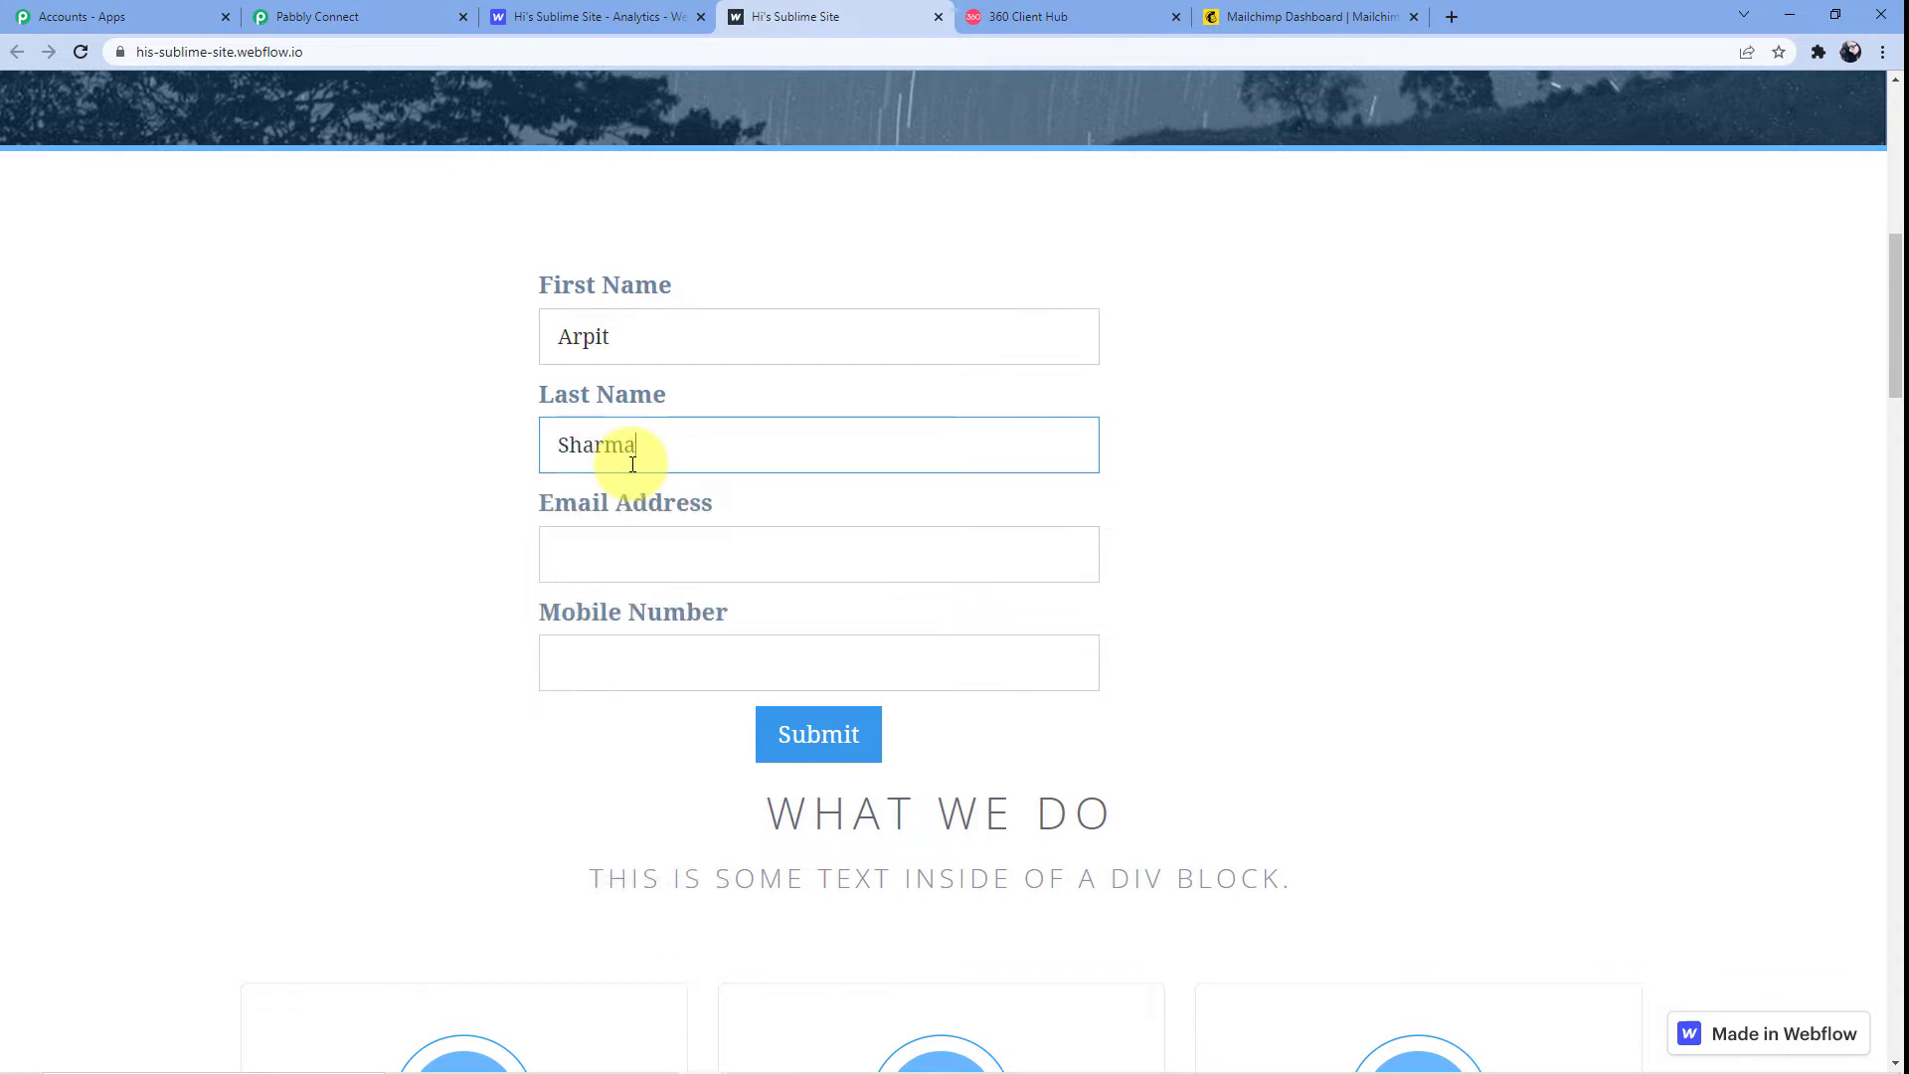
{"action": "left_click", "coordinate": [557, 548]}
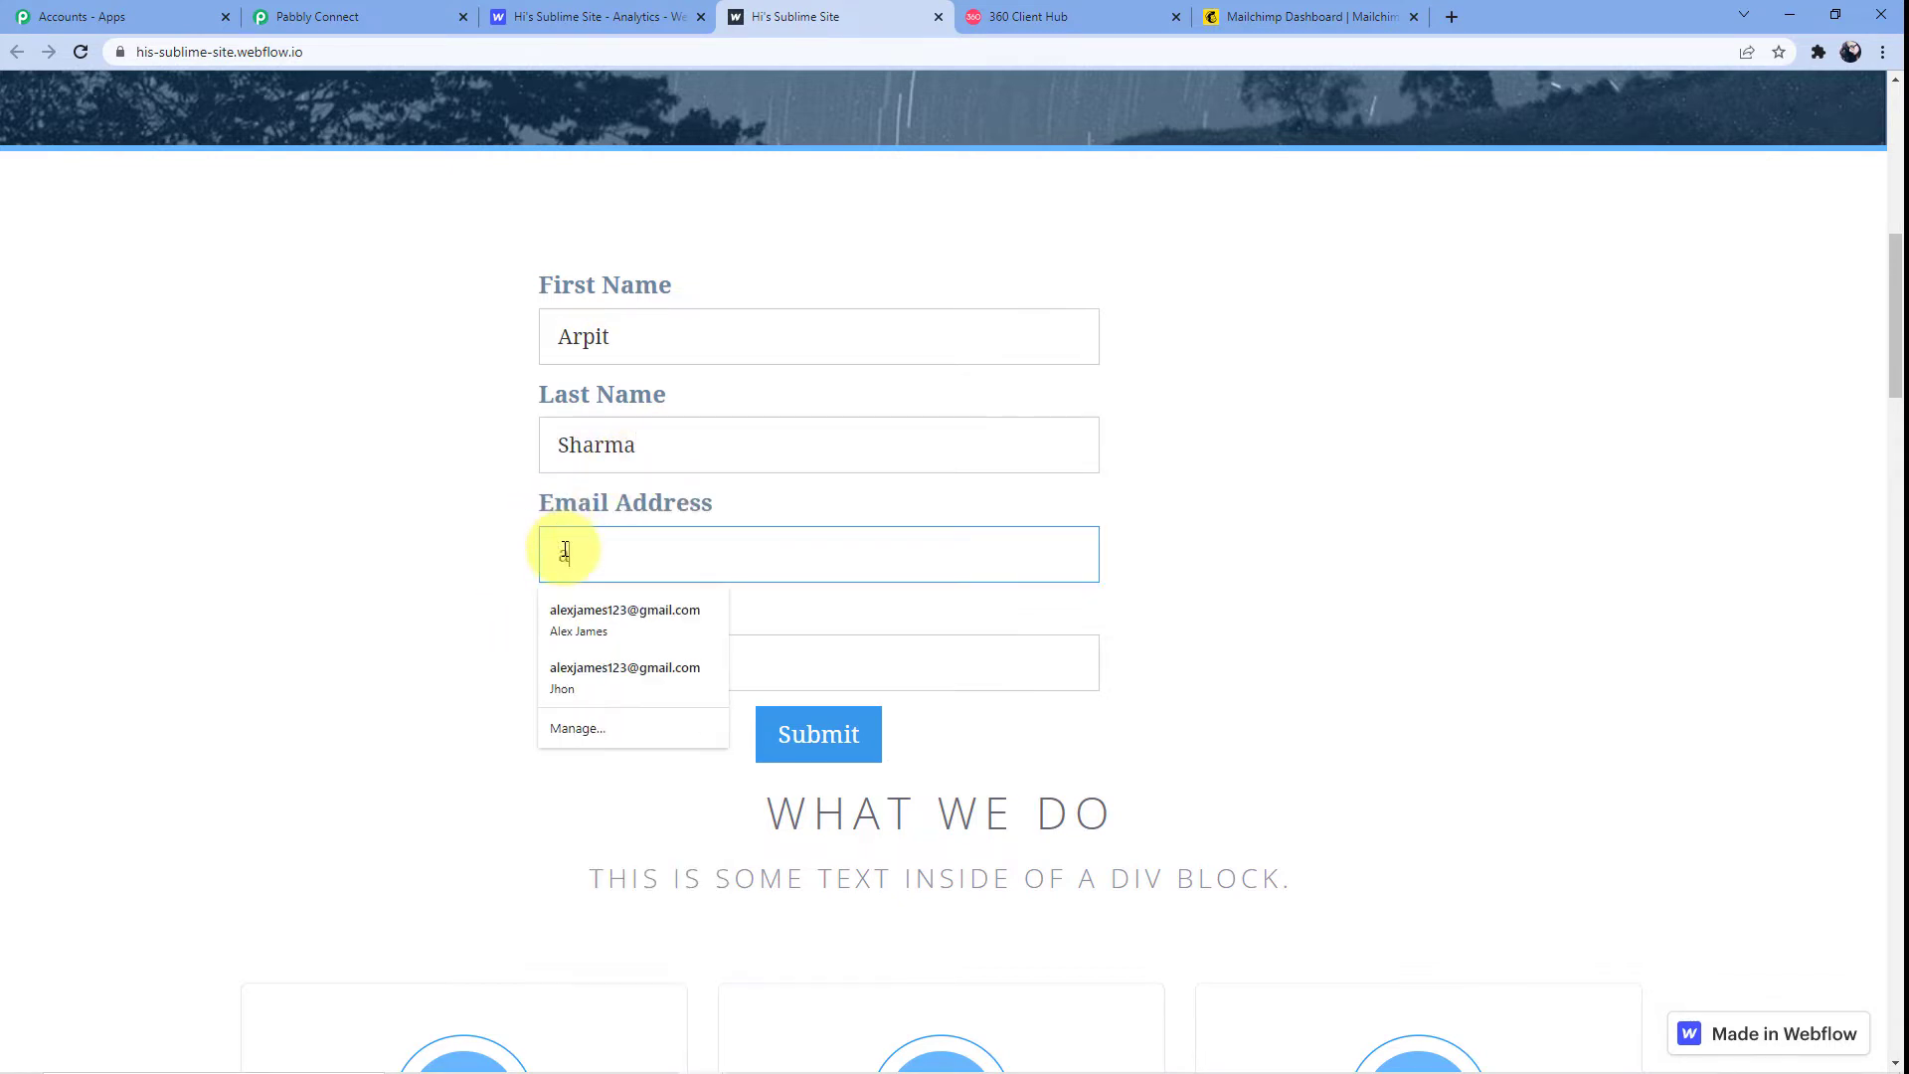
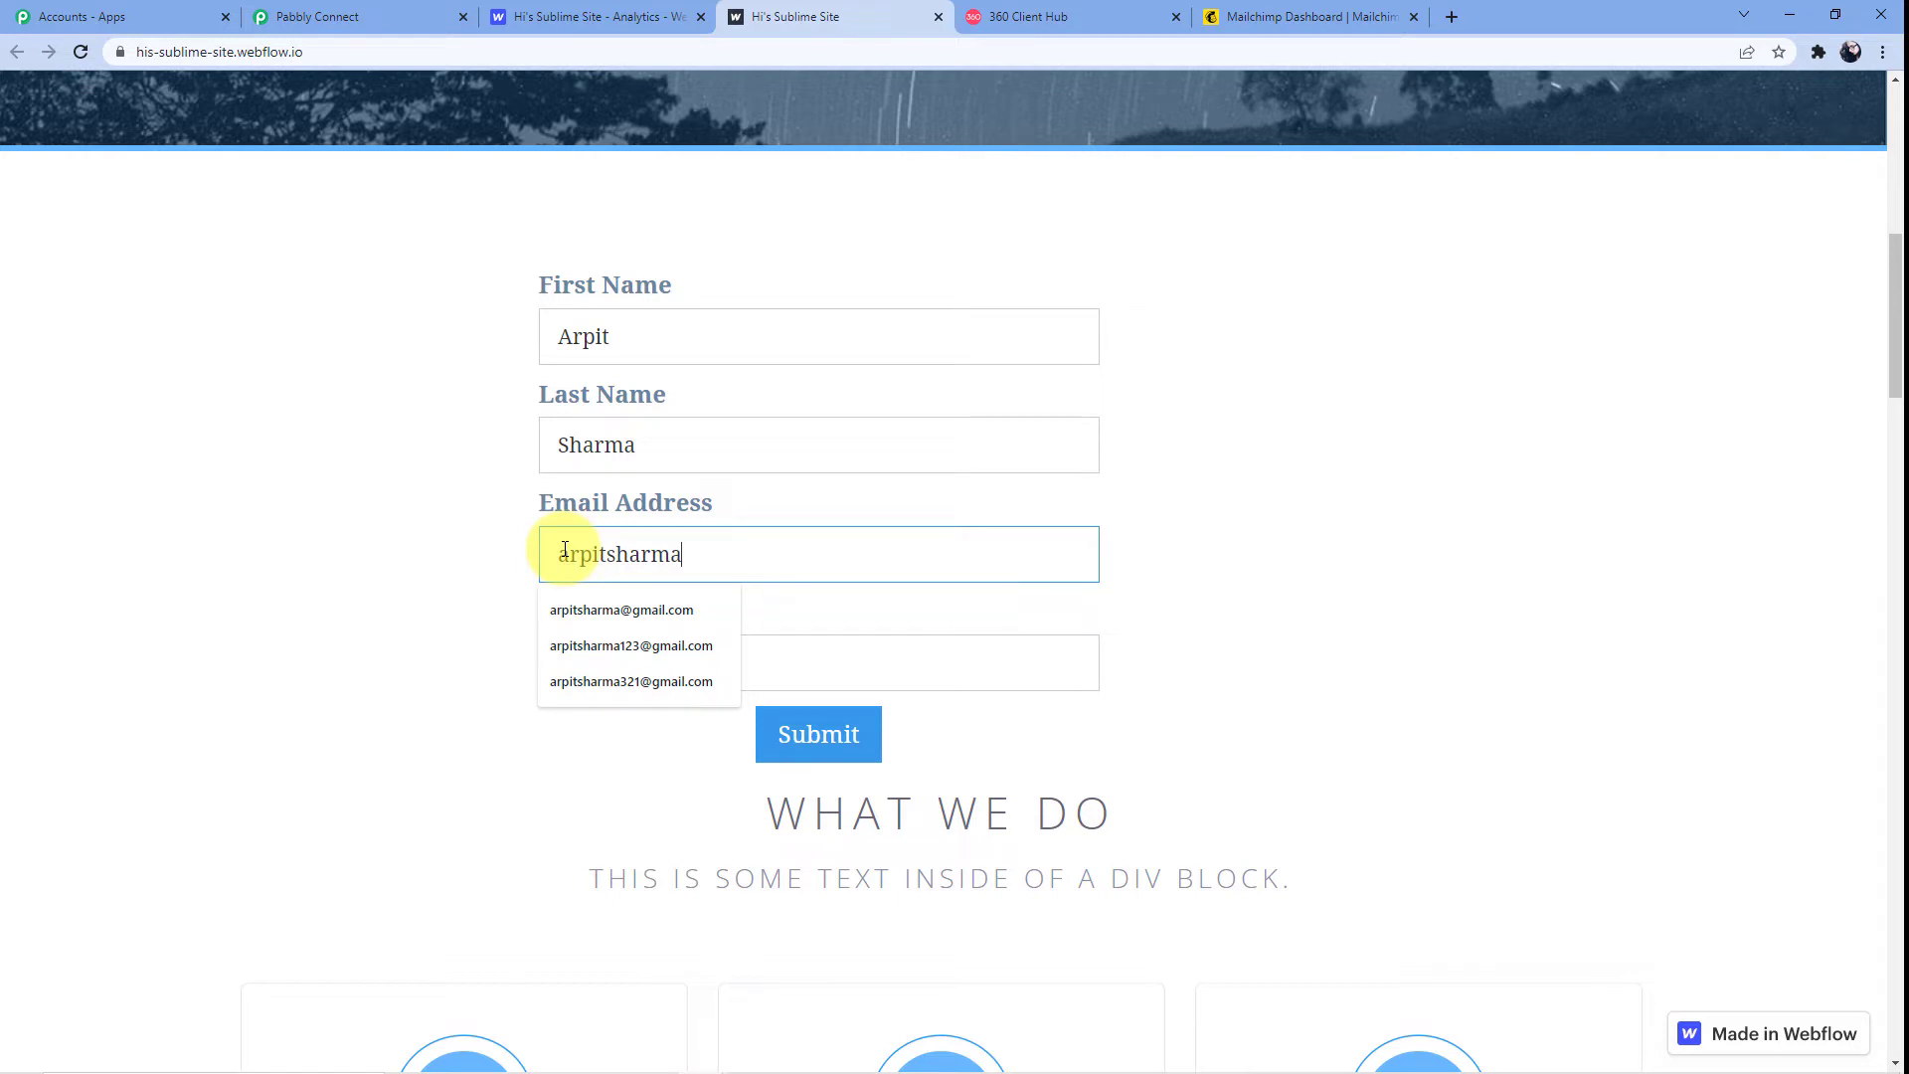
{"action": "key", "text": "Down"}
{"action": "key", "text": "Down"}
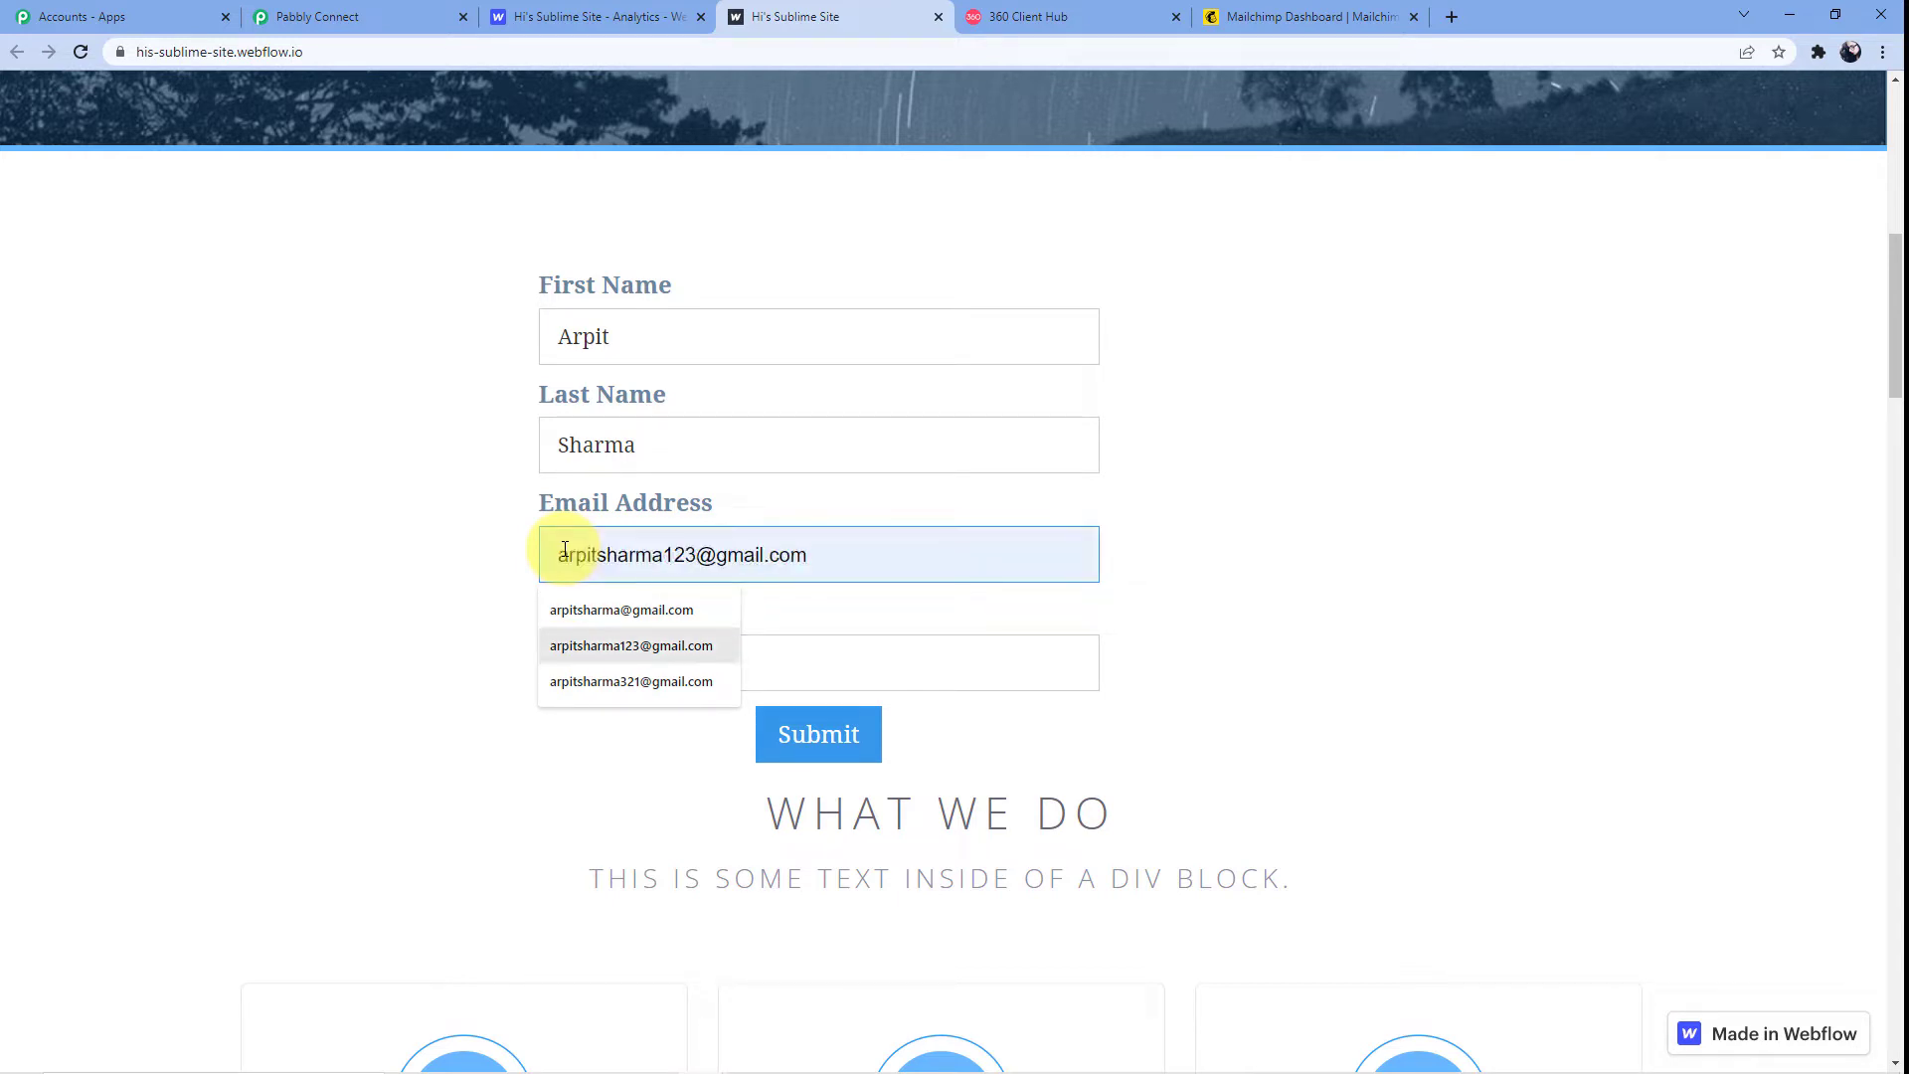
{"action": "key", "text": "Return"}
{"action": "left_click", "coordinate": [580, 641]}
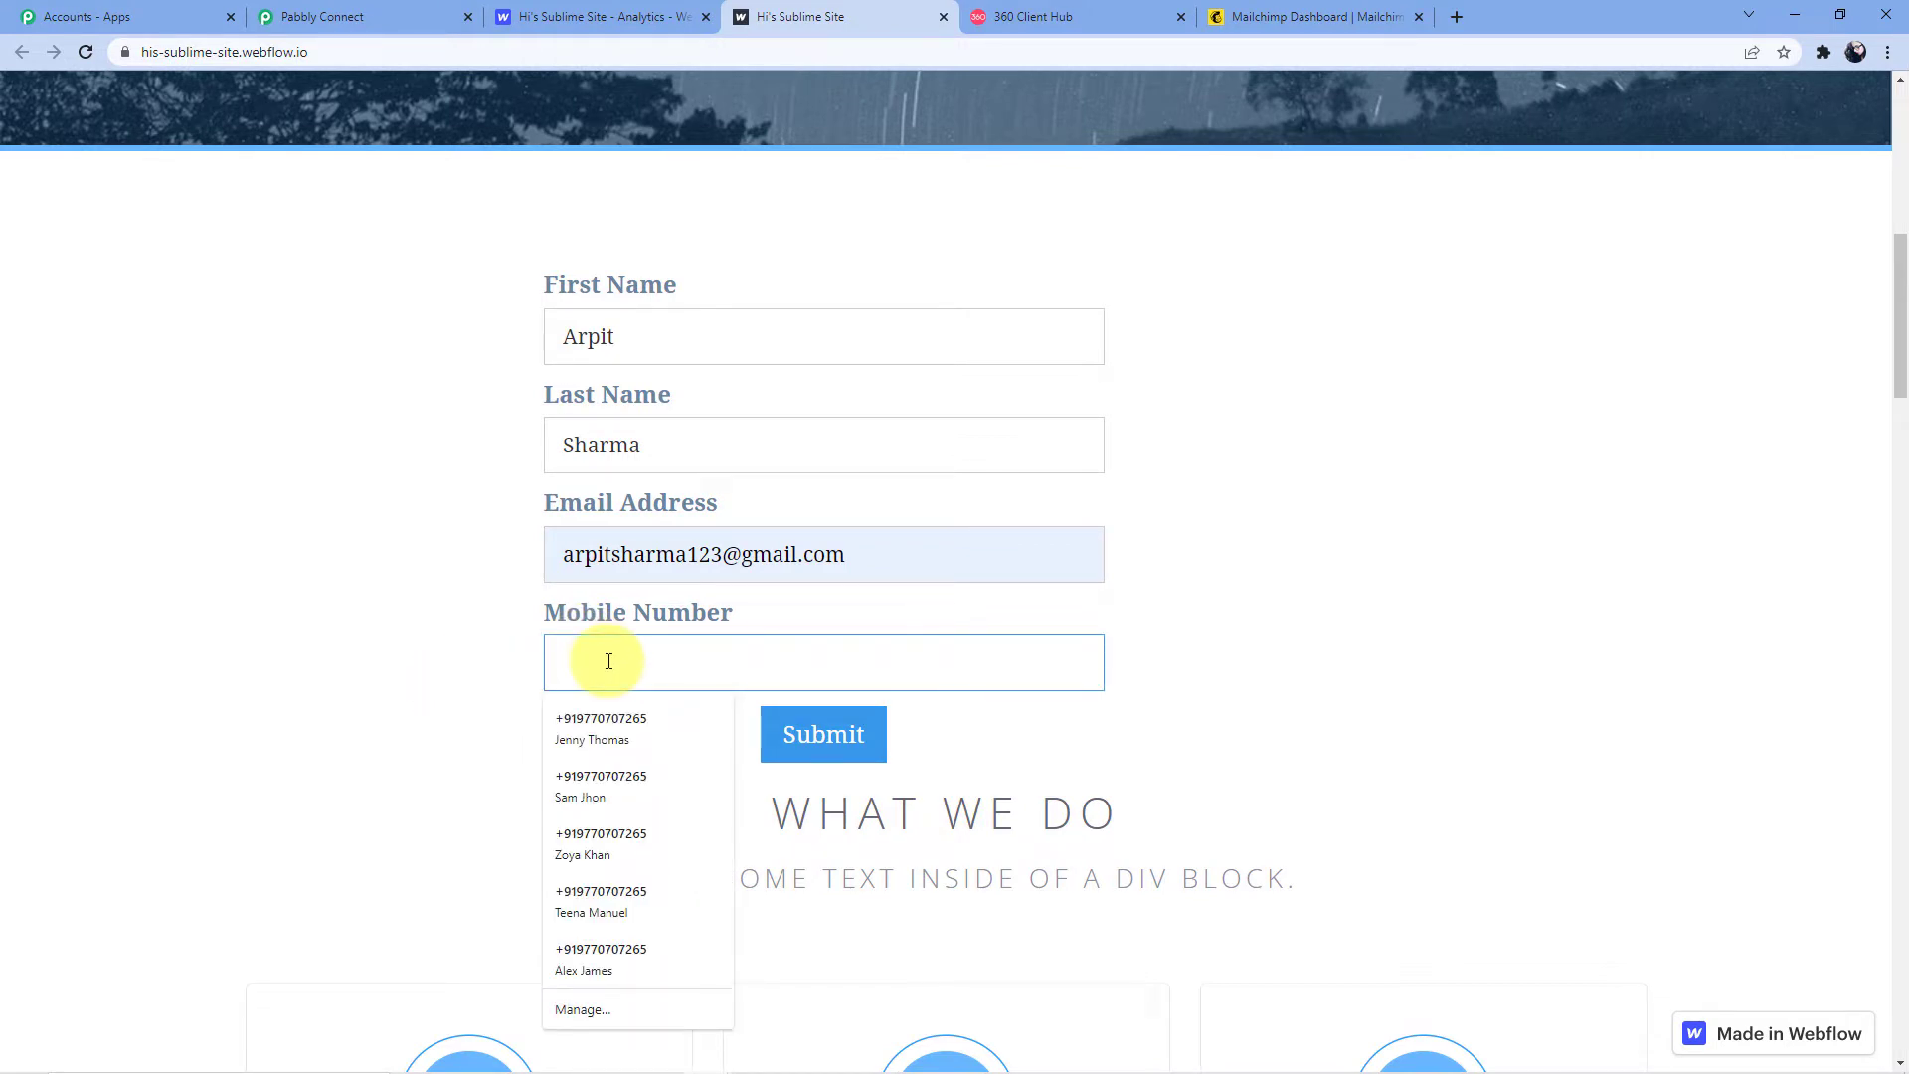
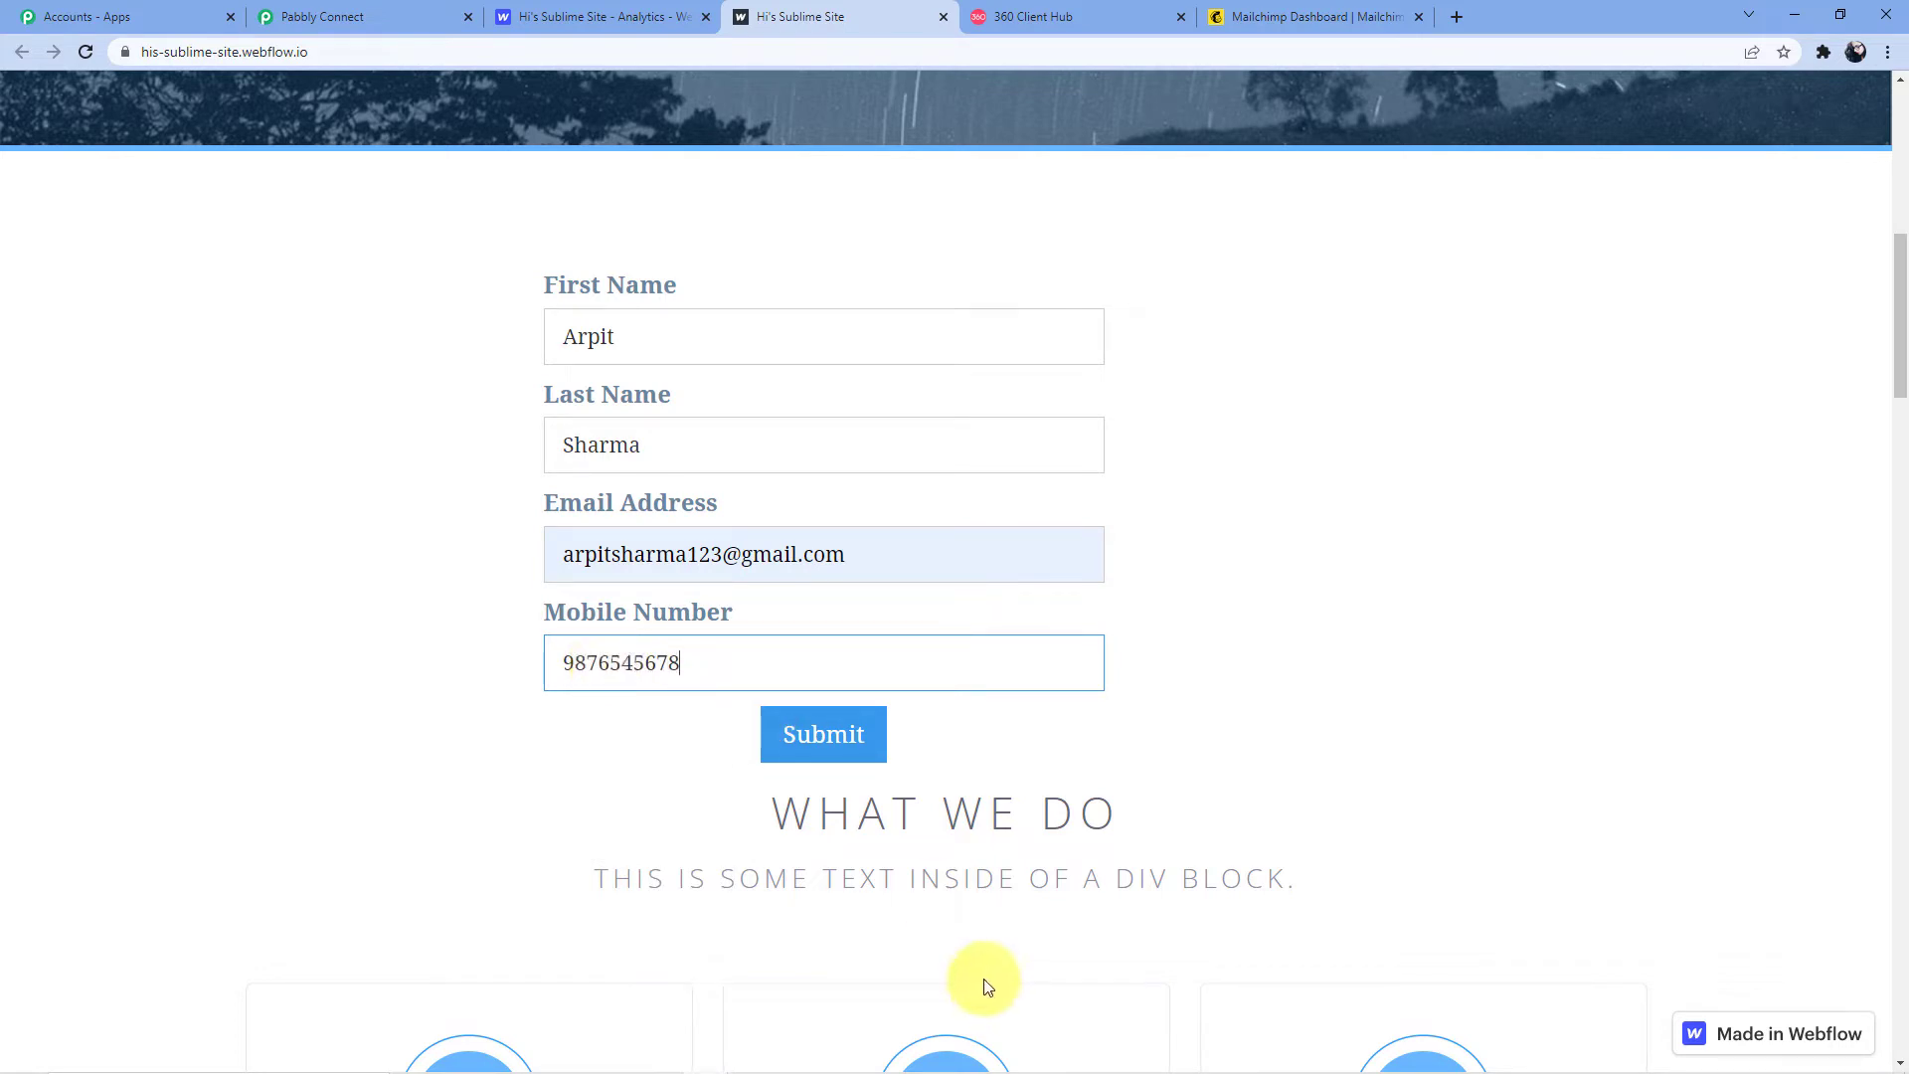
{"action": "left_click", "coordinate": [824, 757]}
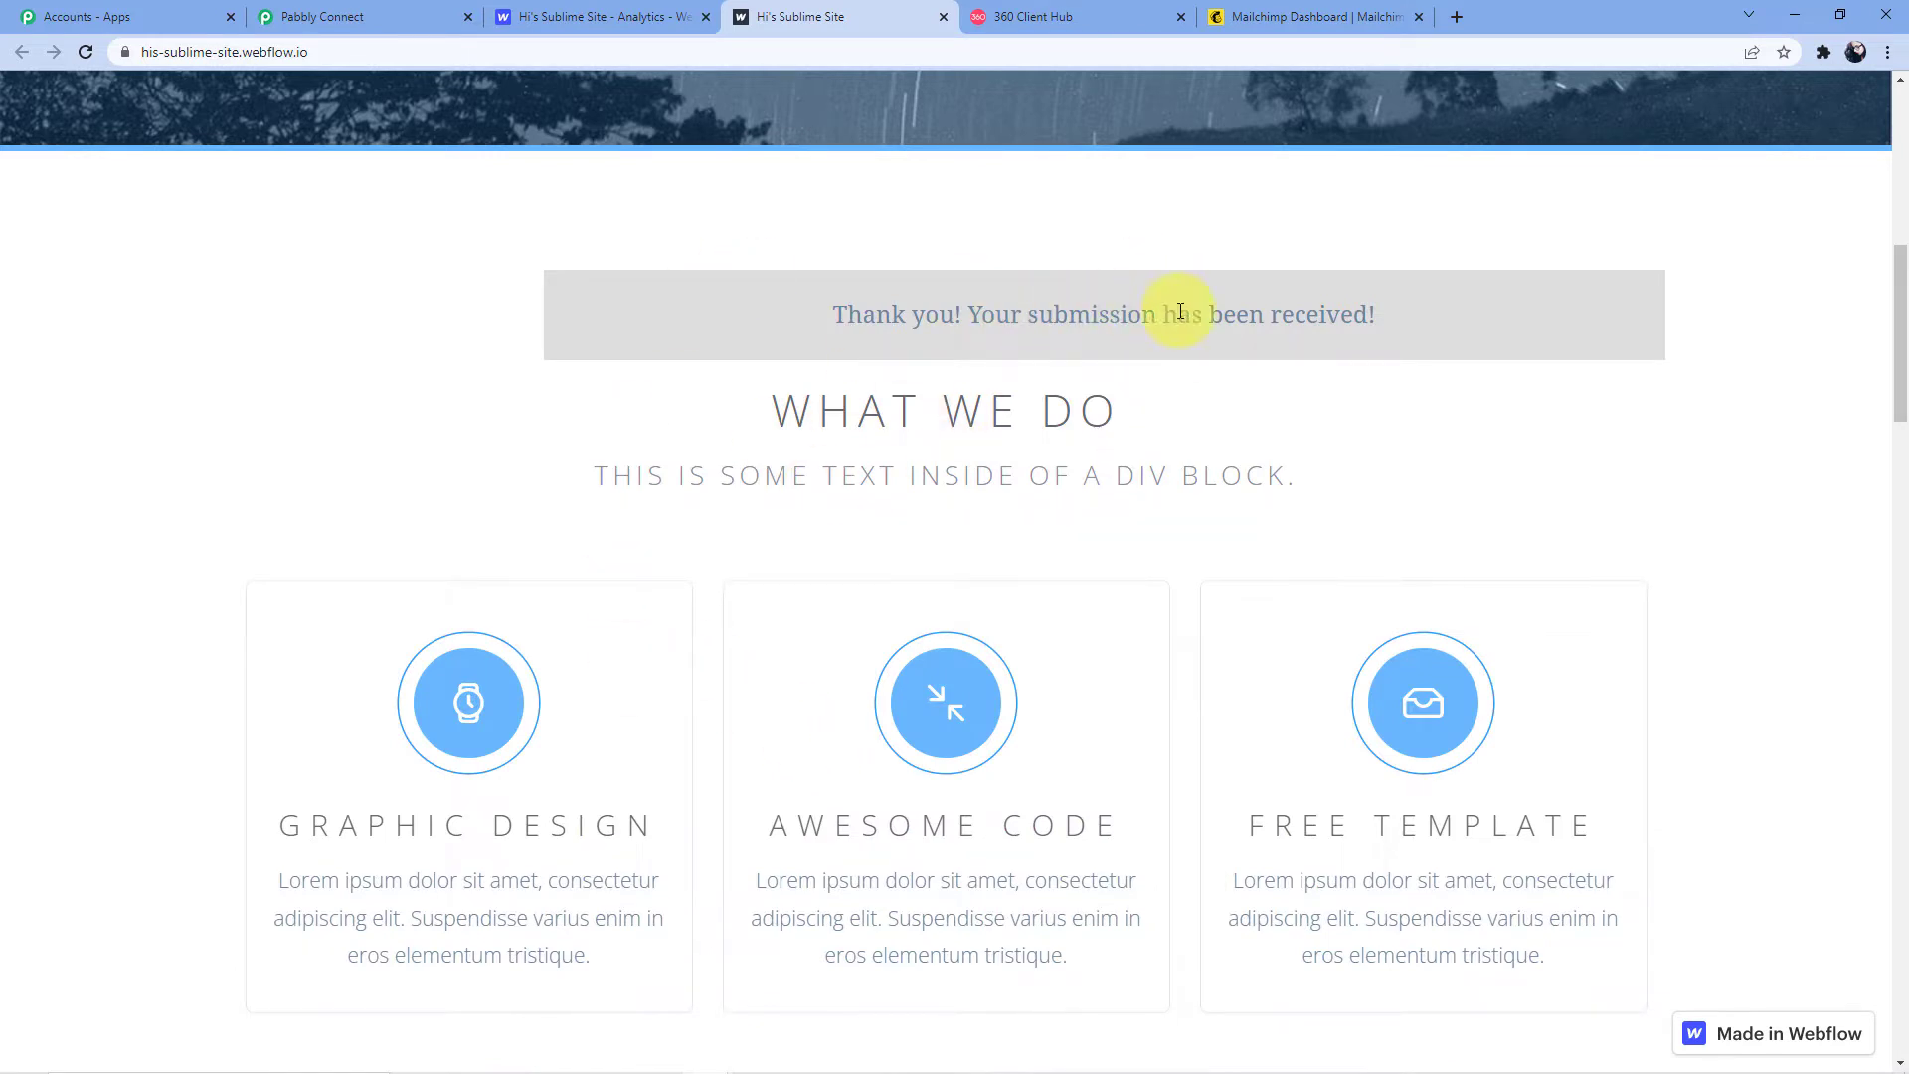
{"action": "left_click", "coordinate": [293, 17]}
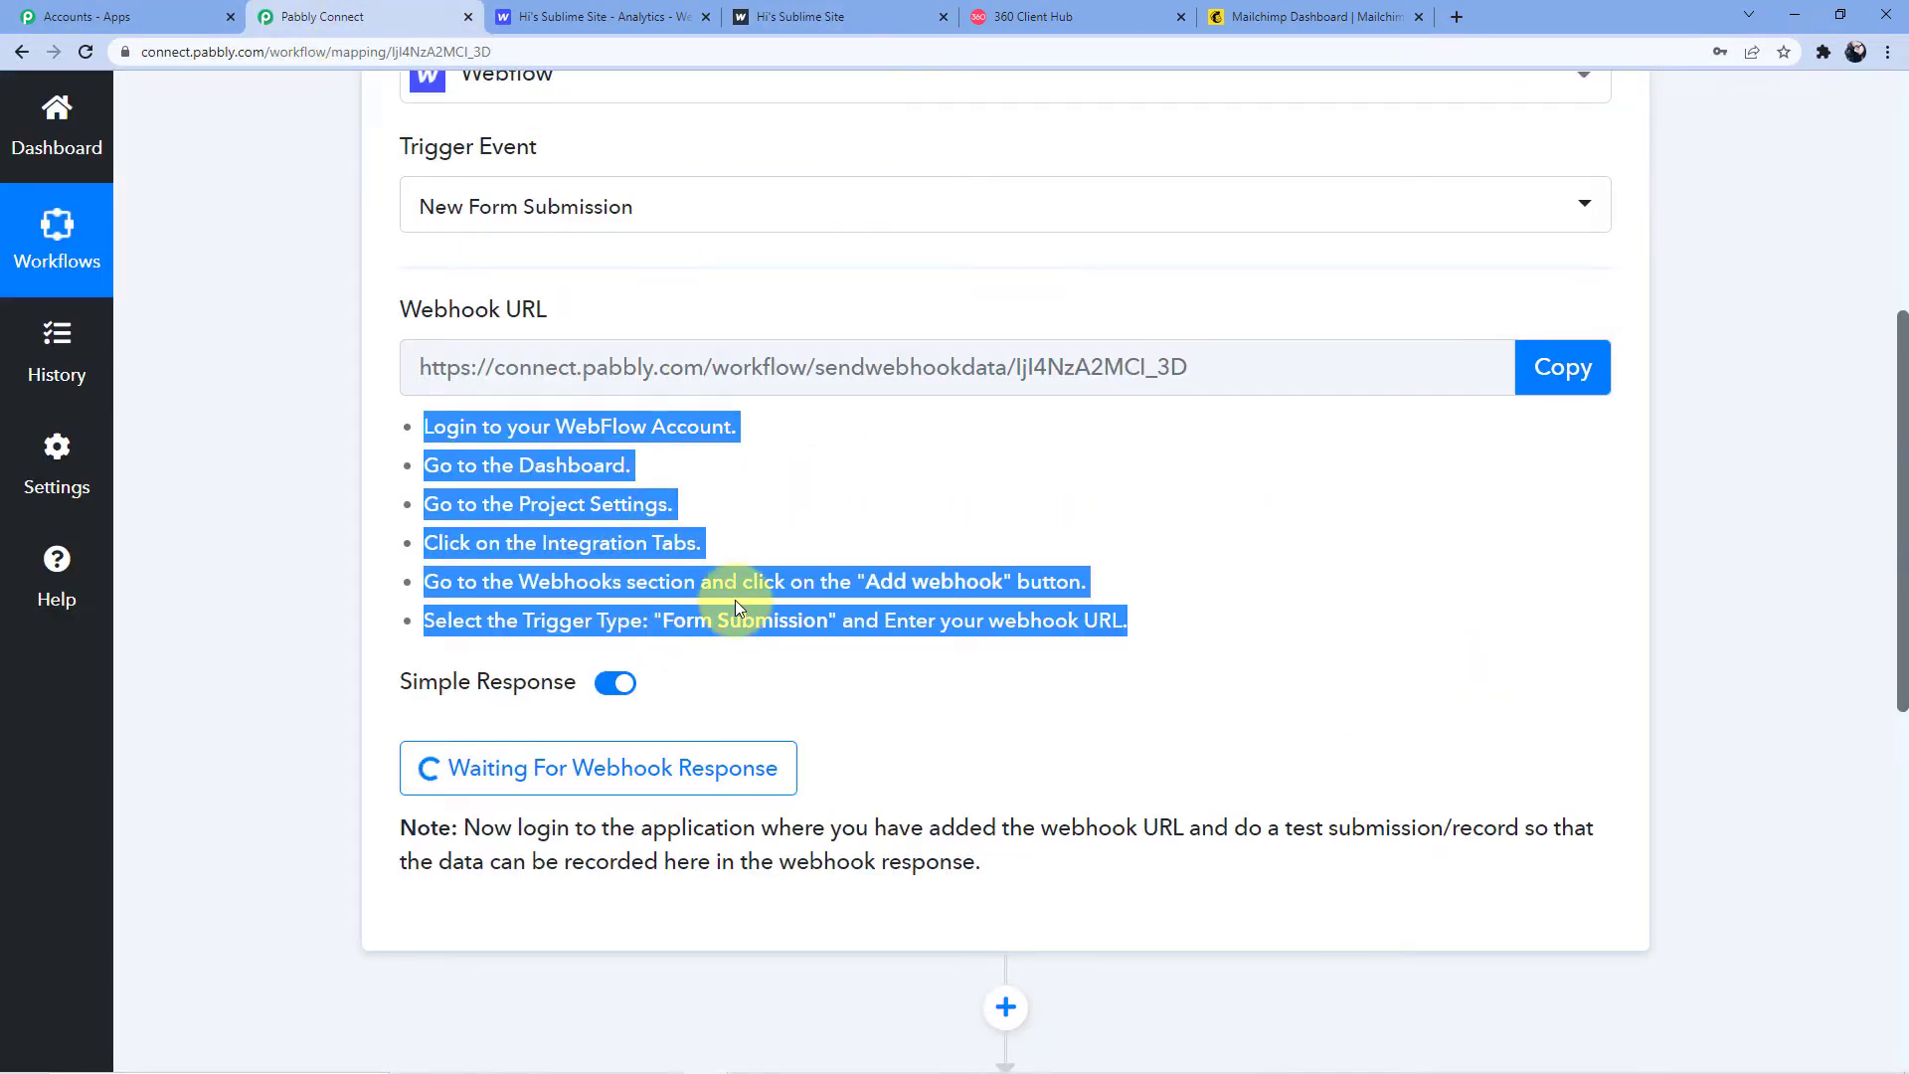
Check the received first name, last name and email, then expand the second action step
{"action": "scroll", "coordinate": [1038, 447], "scroll_direction": "down", "scroll_amount": 7}
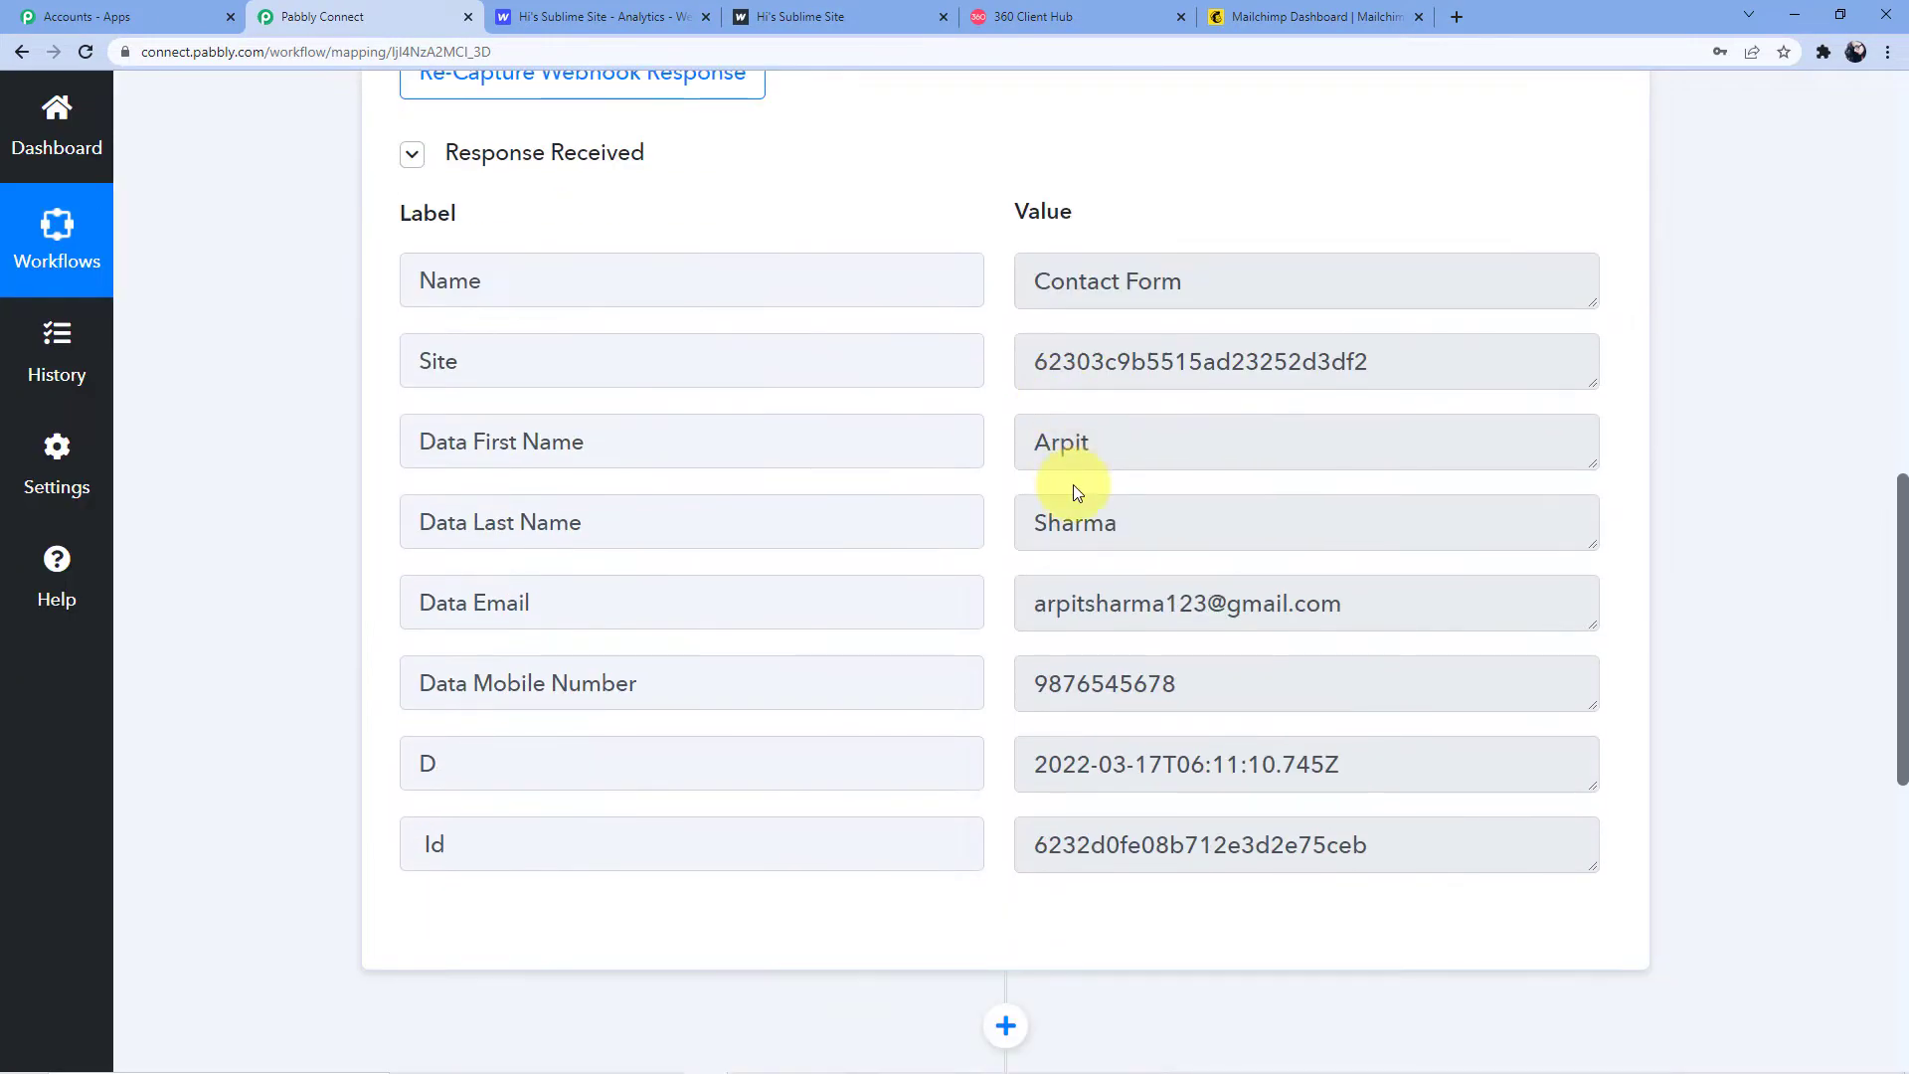
{"action": "left_click_drag", "start_coordinate": [1035, 450], "coordinate": [1127, 452]}
{"action": "left_click_drag", "start_coordinate": [1039, 525], "coordinate": [1142, 528]}
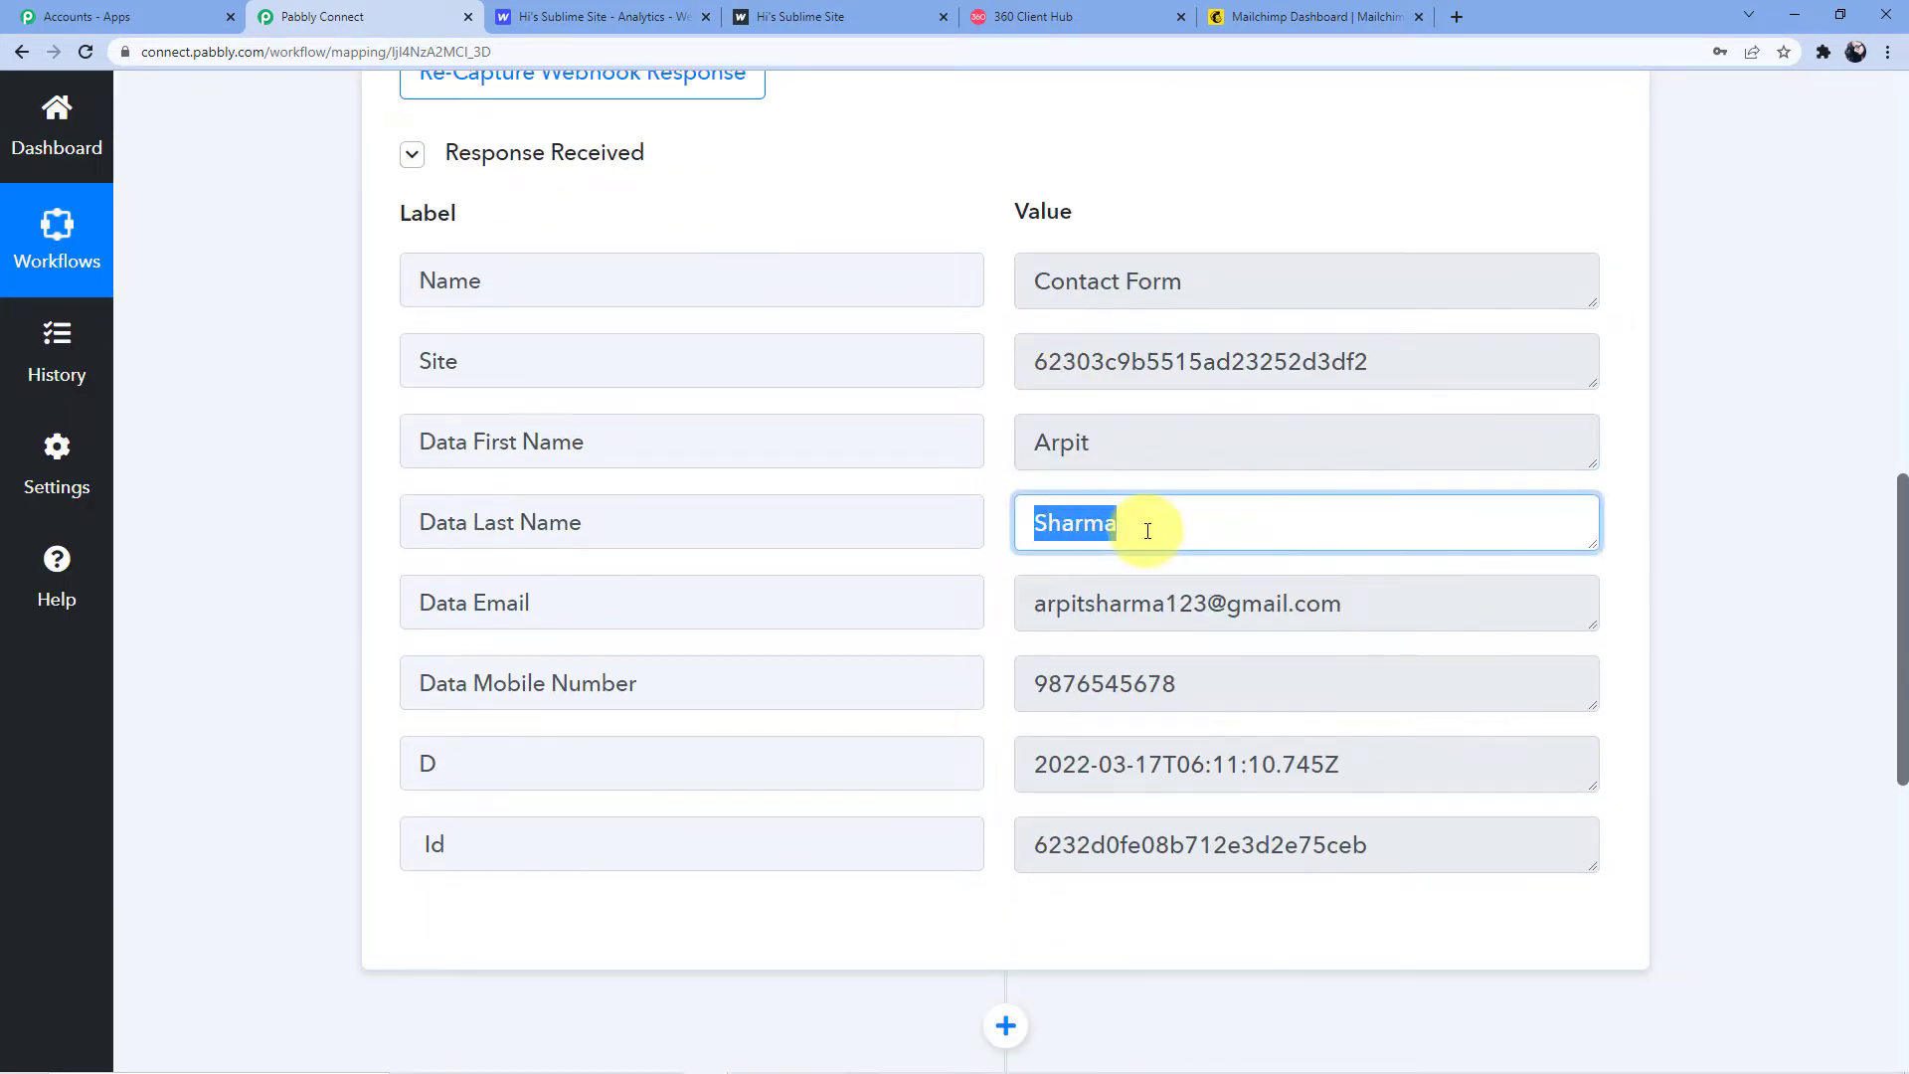
{"action": "left_click_drag", "start_coordinate": [1019, 602], "coordinate": [1482, 602]}
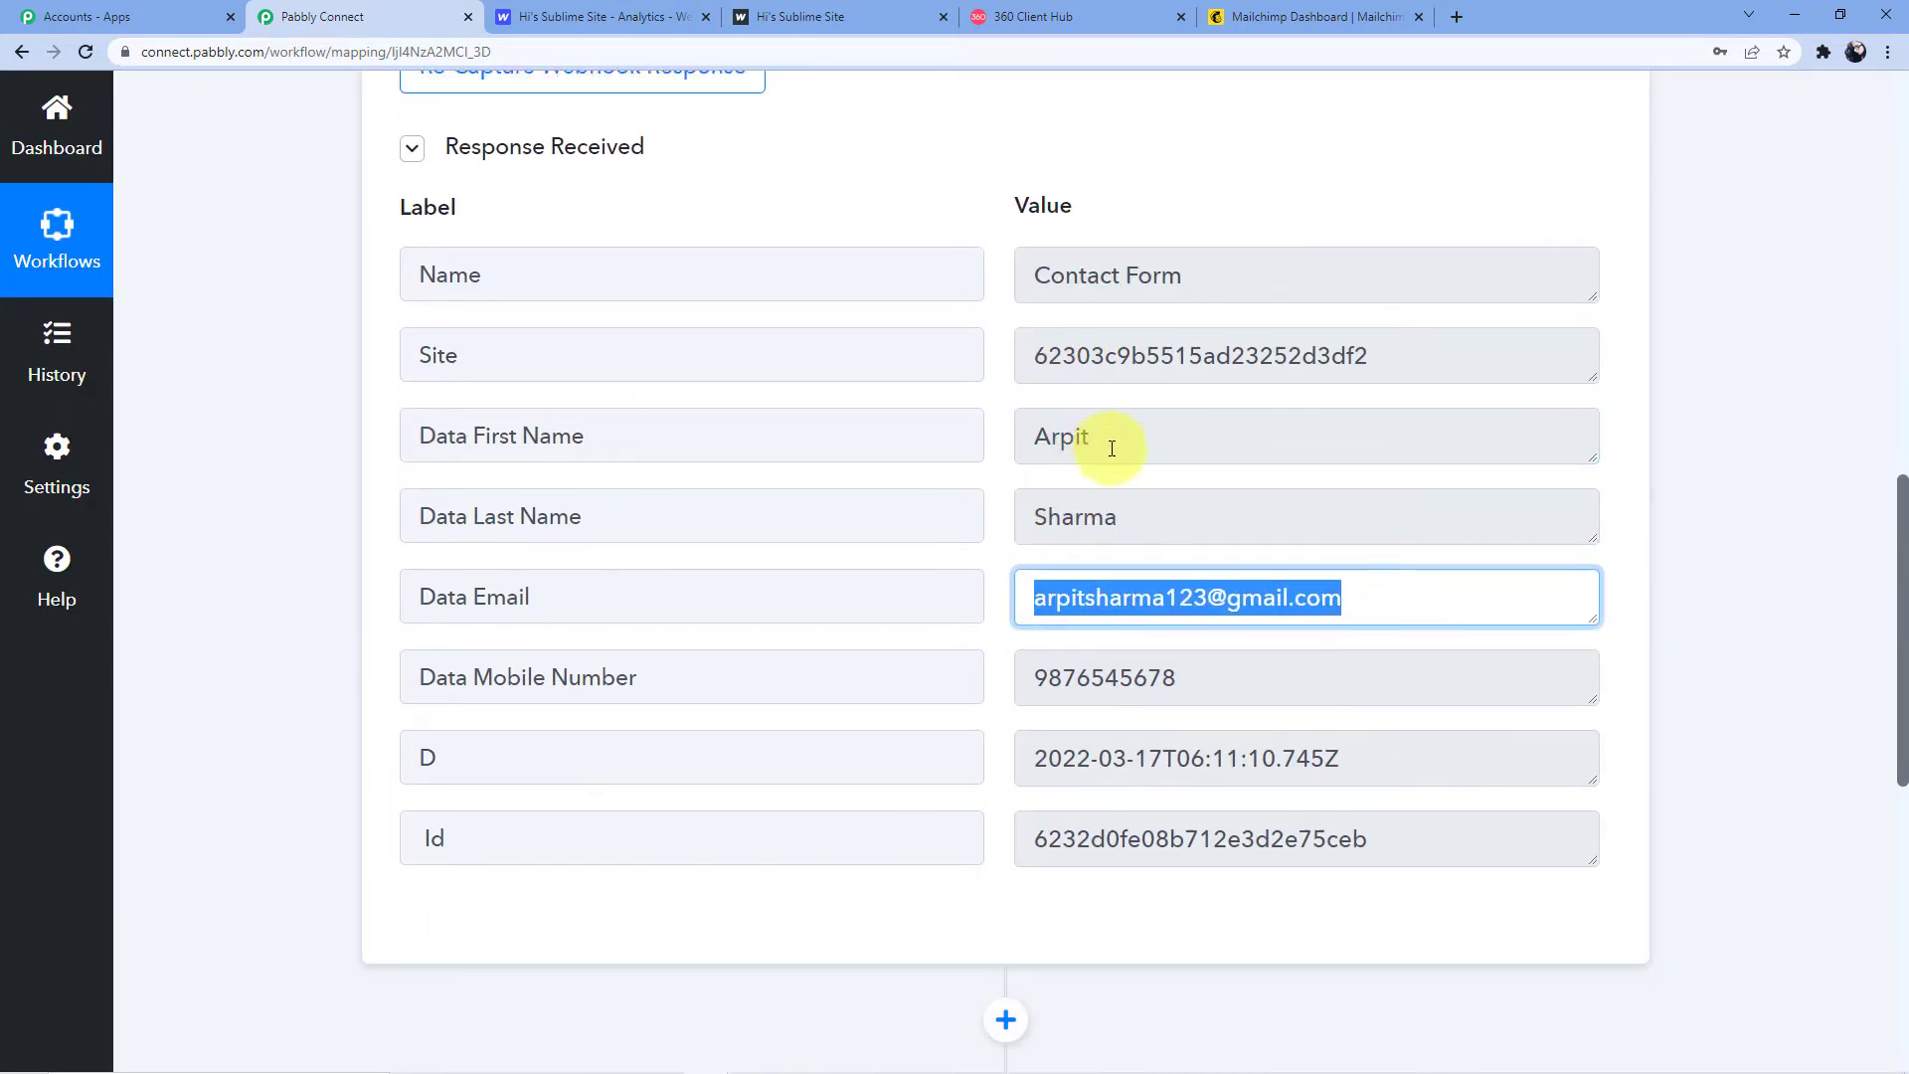
{"action": "scroll", "coordinate": [942, 733], "scroll_direction": "down", "scroll_amount": 4}
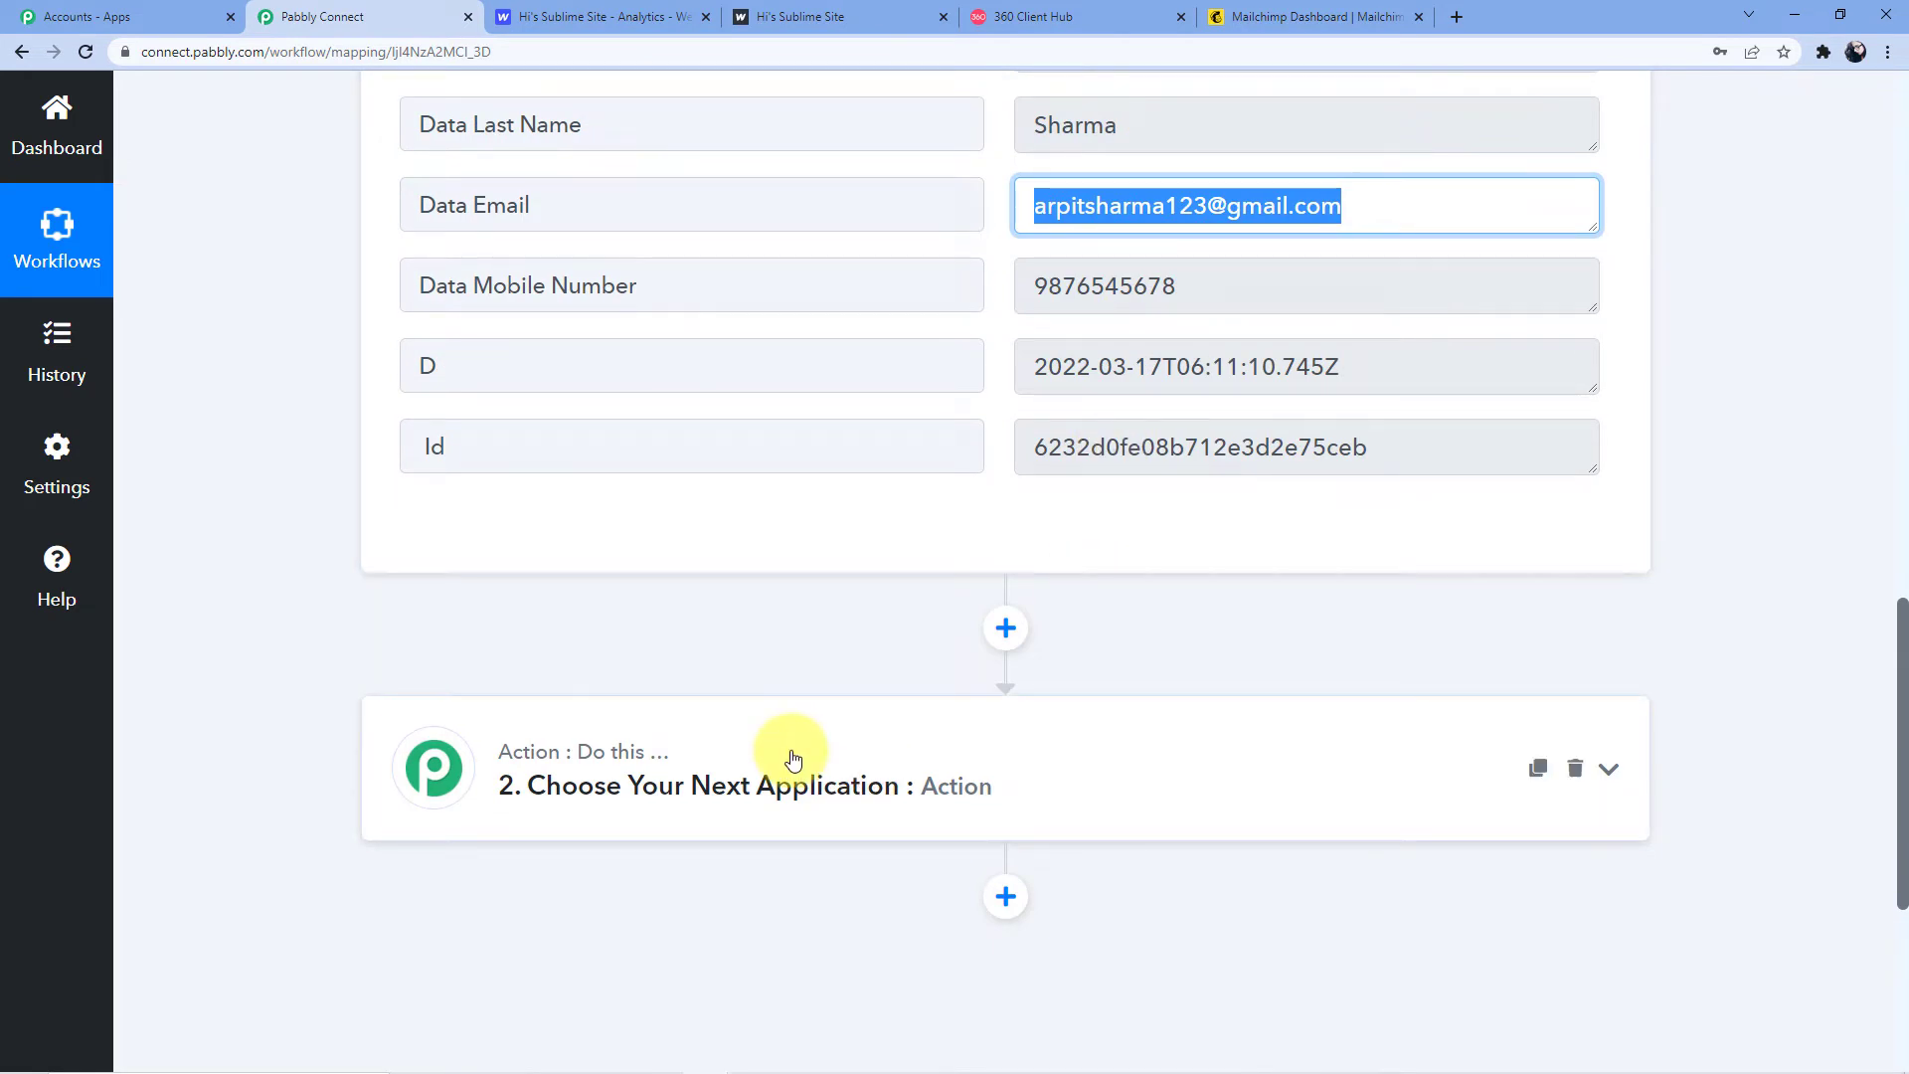
{"action": "scroll", "coordinate": [792, 759], "scroll_direction": "down", "scroll_amount": 1}
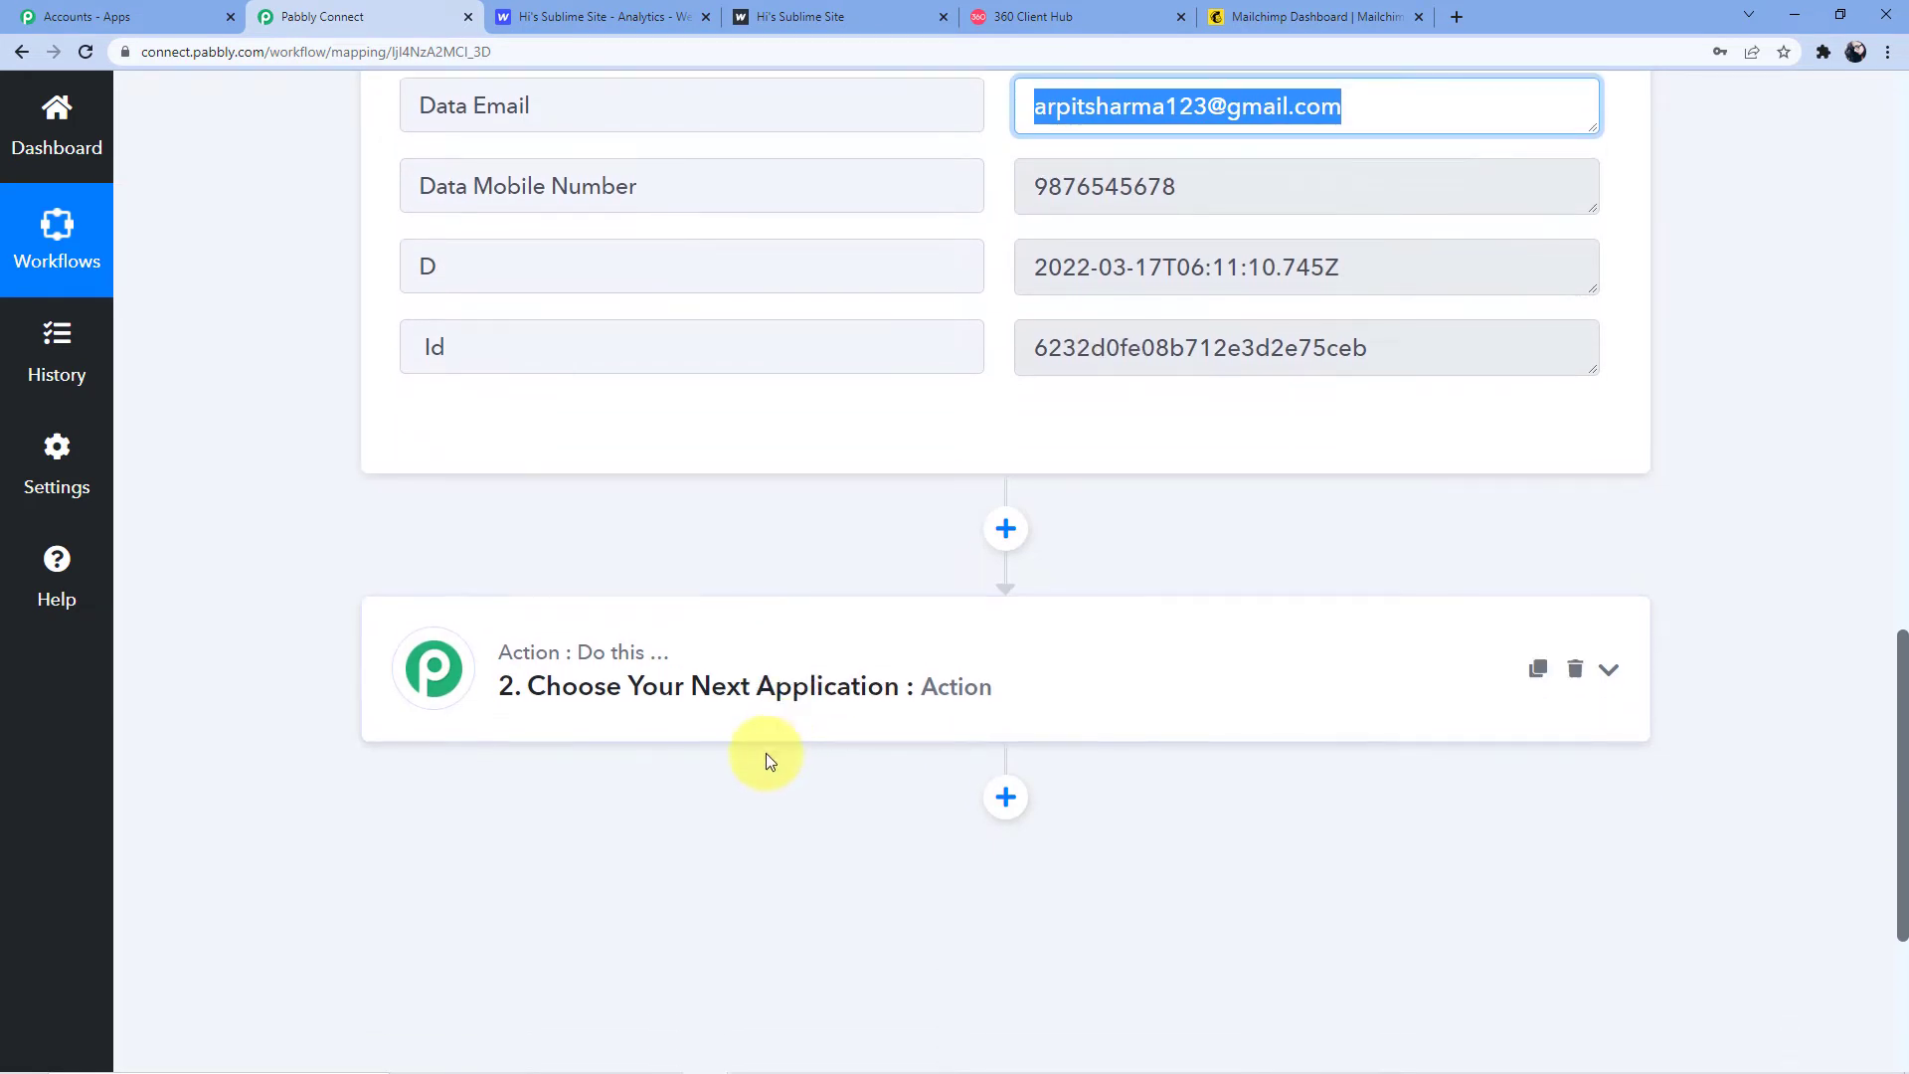
{"action": "left_click", "coordinate": [722, 691]}
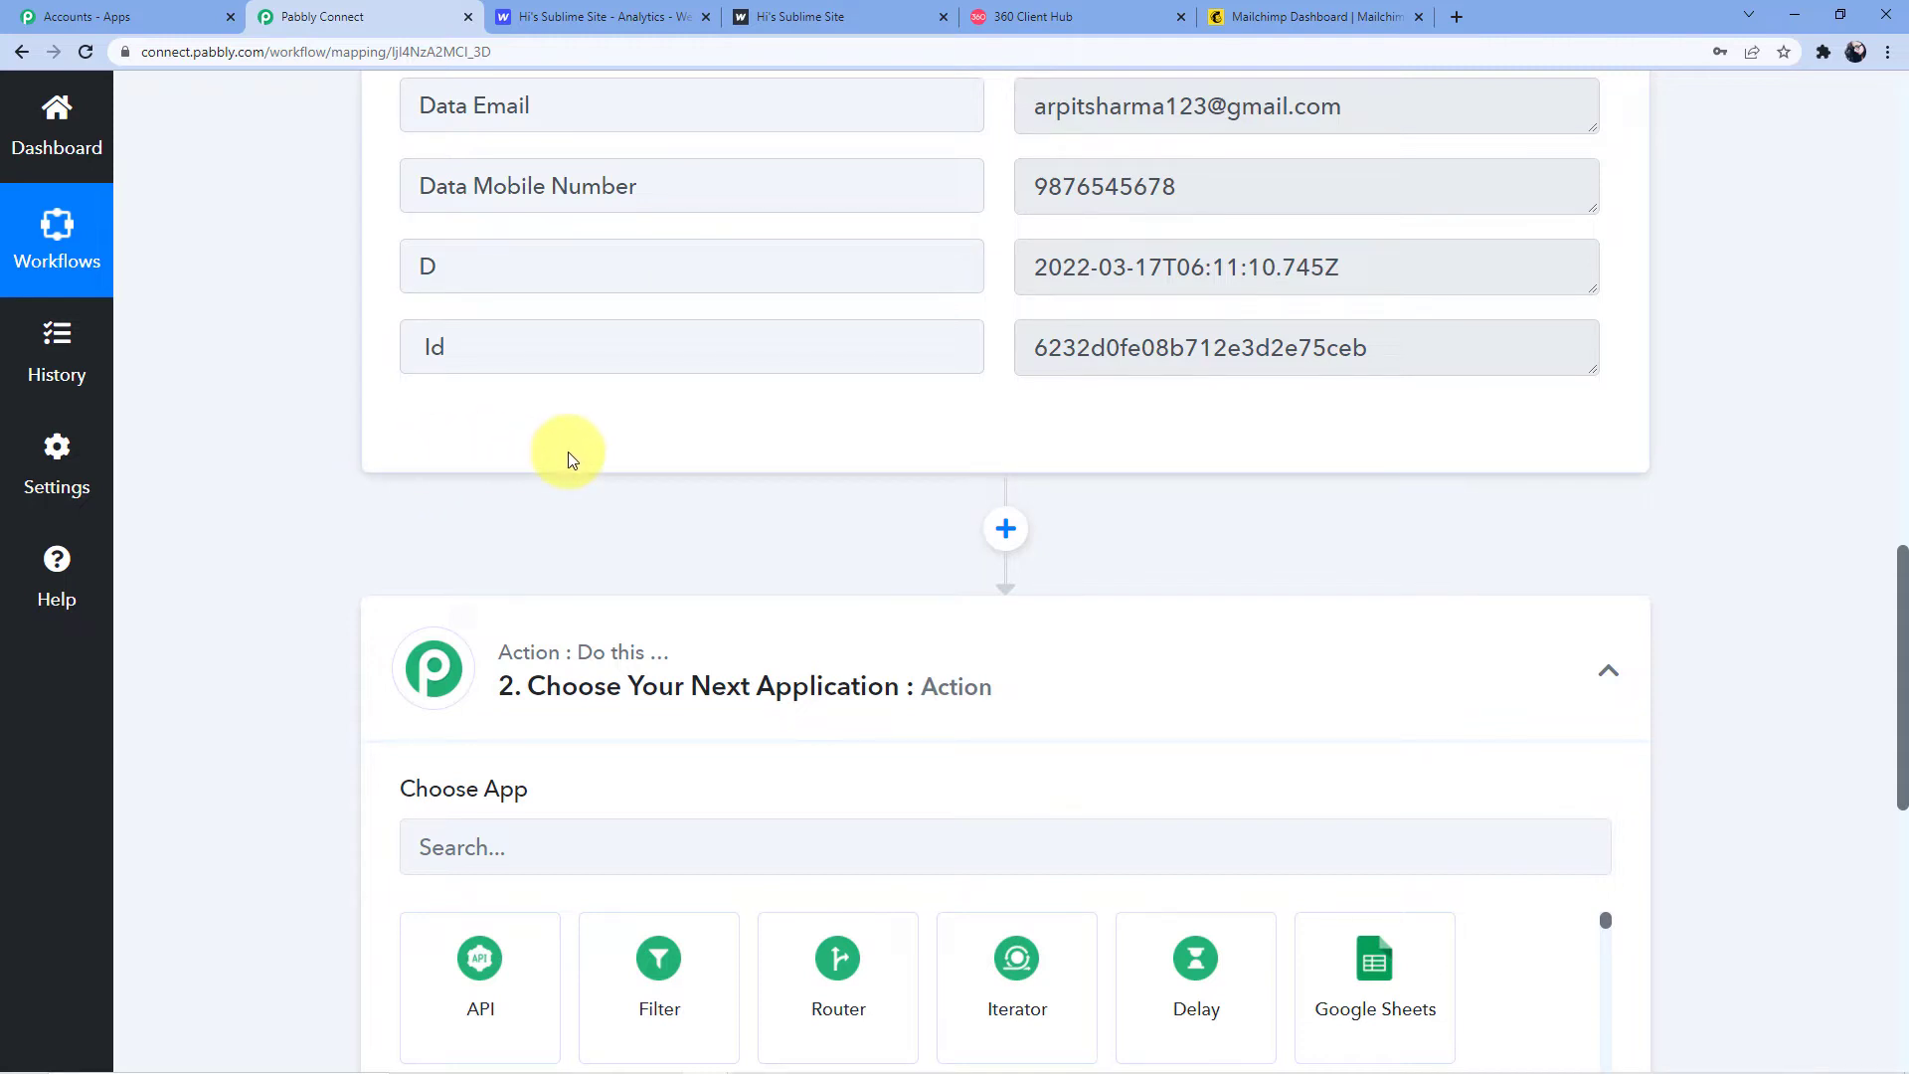
Set step 2 to Number Formatter by Pabbly with the Counter event and connect it
{"action": "scroll", "coordinate": [502, 488], "scroll_direction": "down", "scroll_amount": 3}
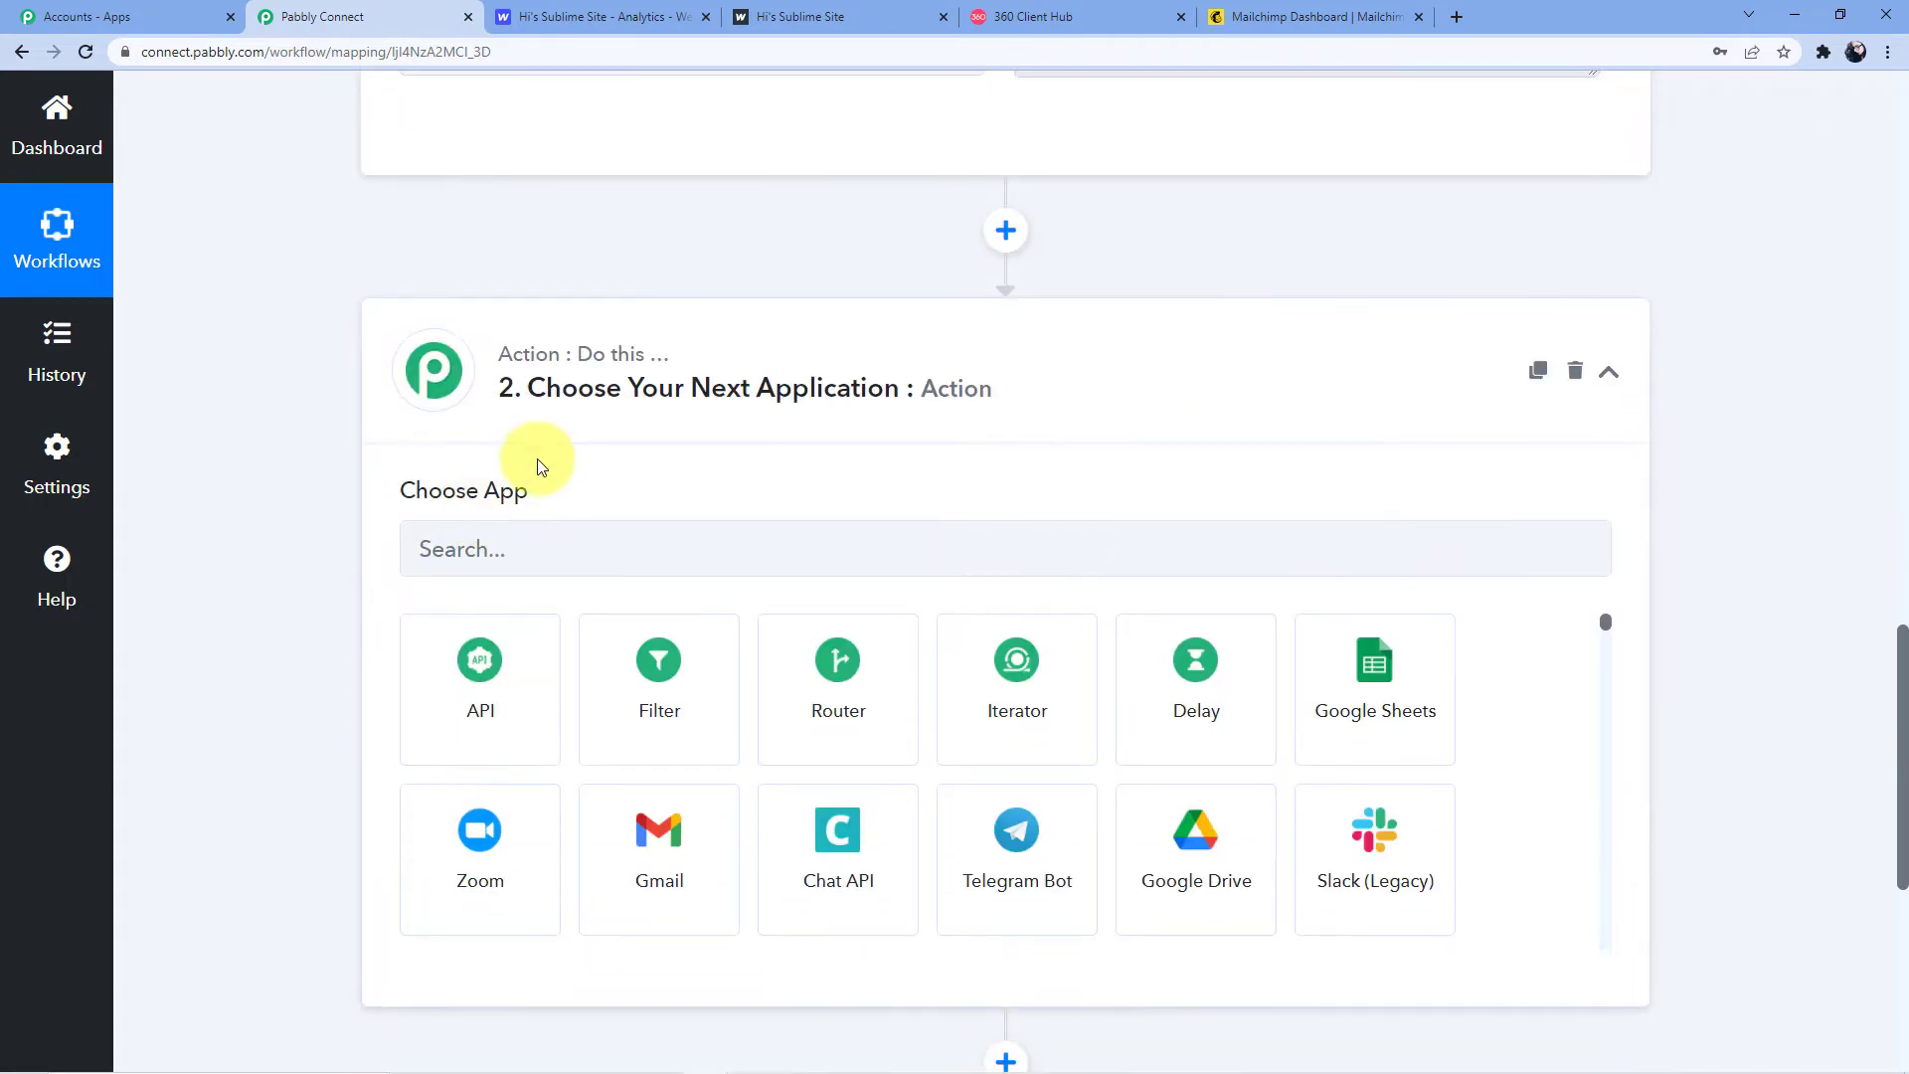
{"action": "left_click", "coordinate": [521, 546]}
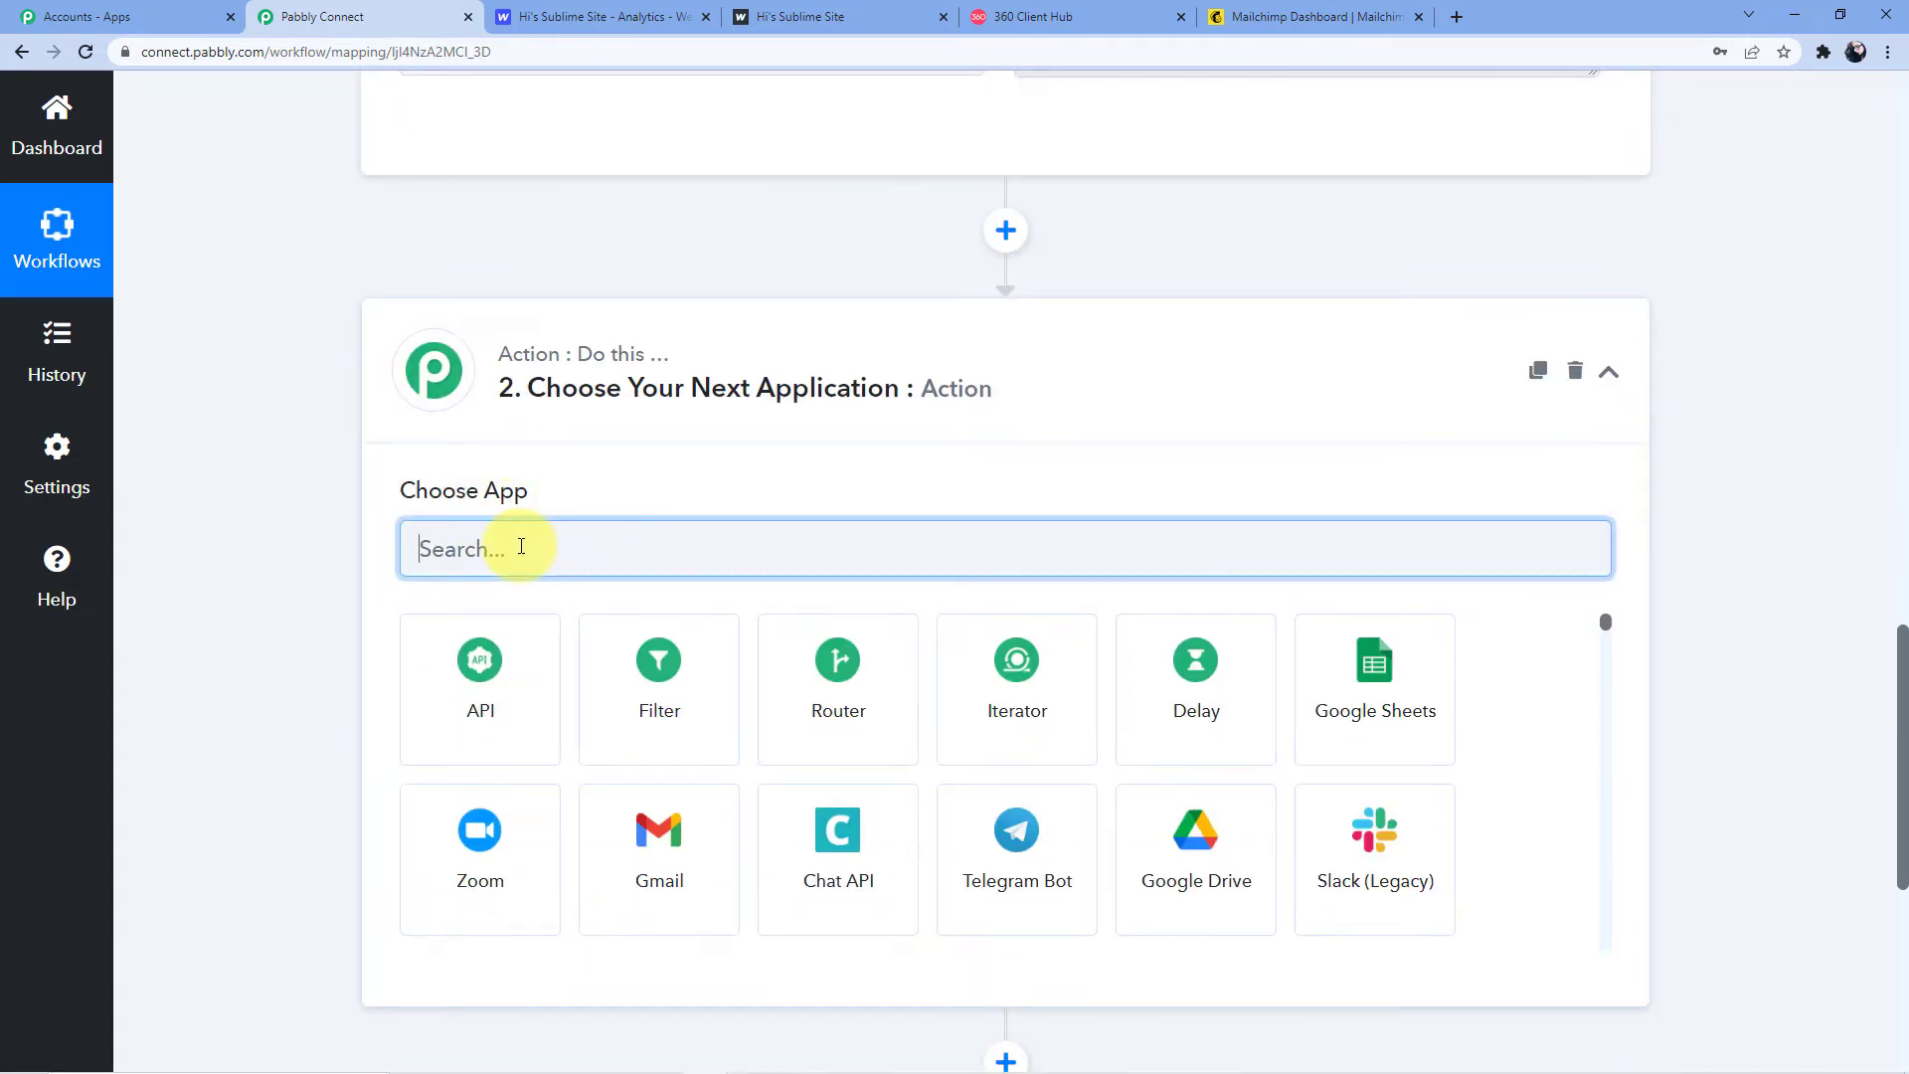
{"action": "type", "text": "Number"}
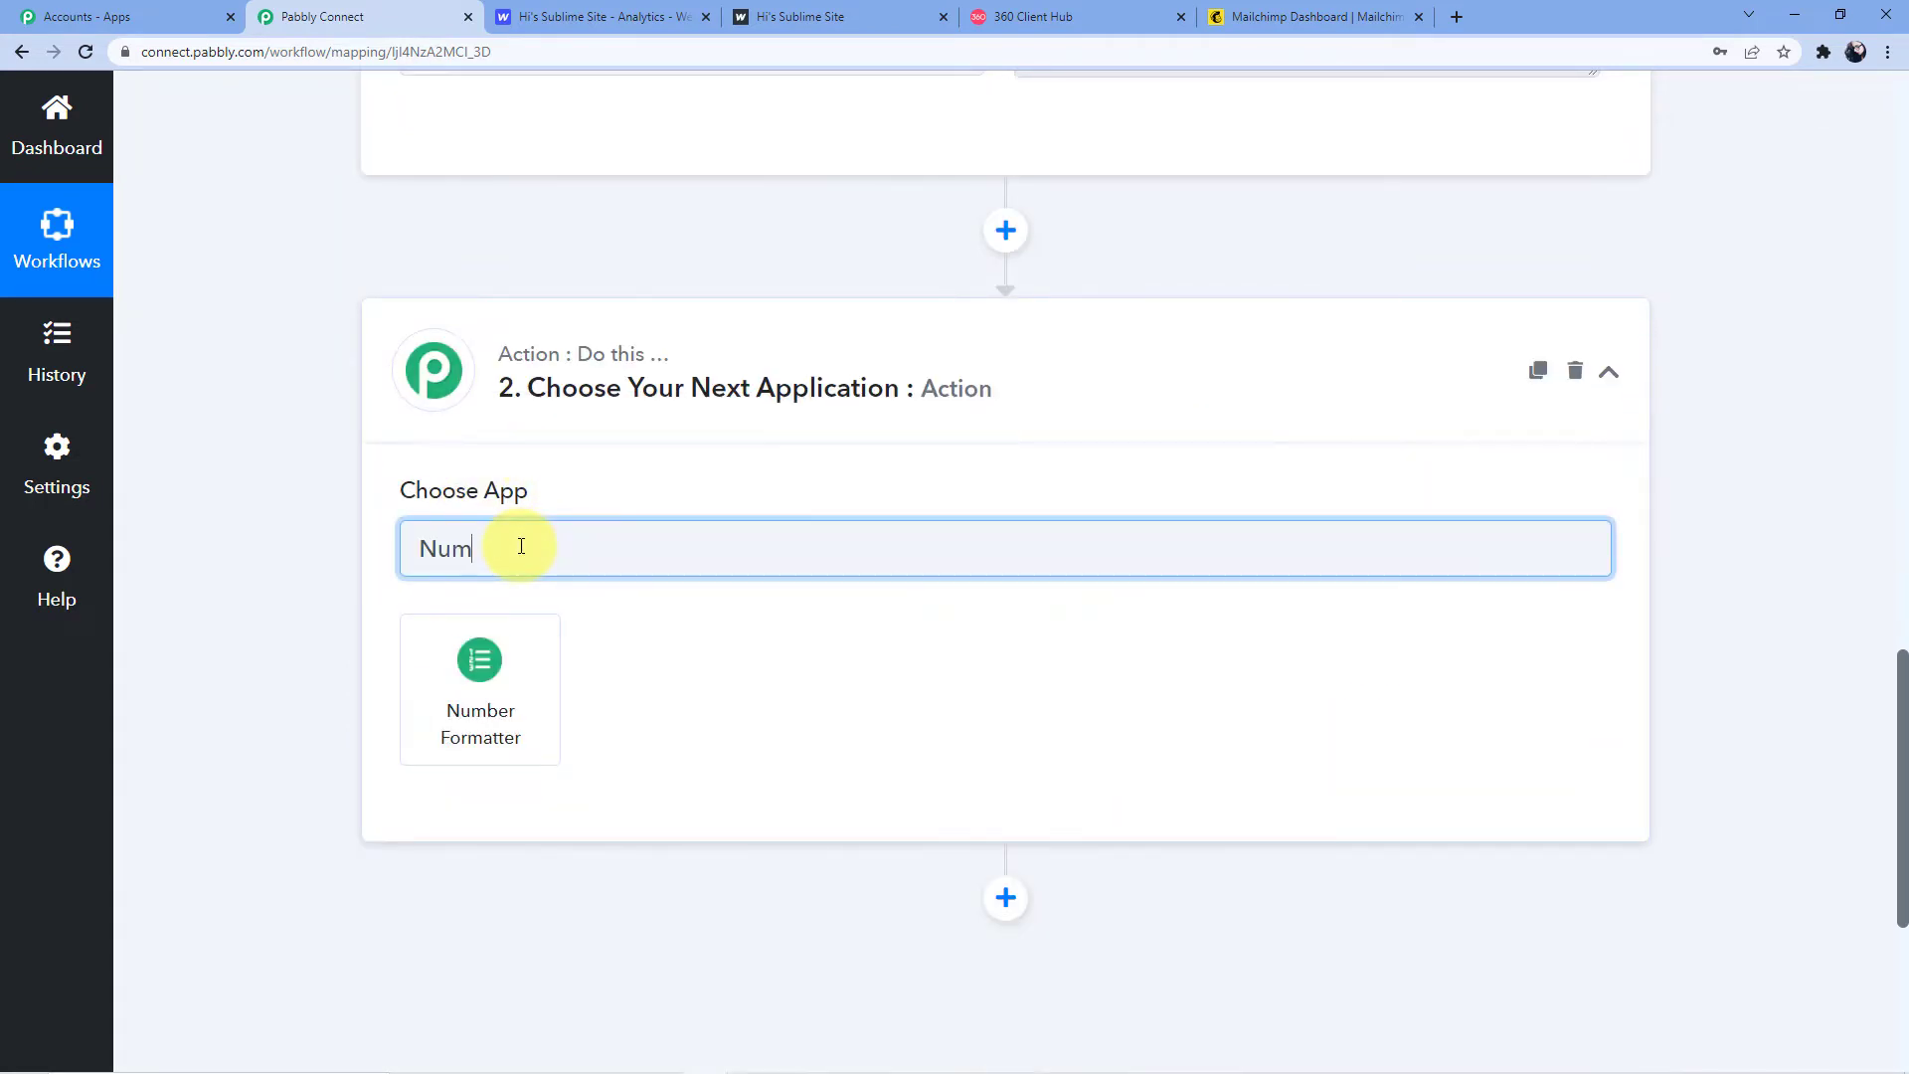
{"action": "left_click", "coordinate": [474, 675]}
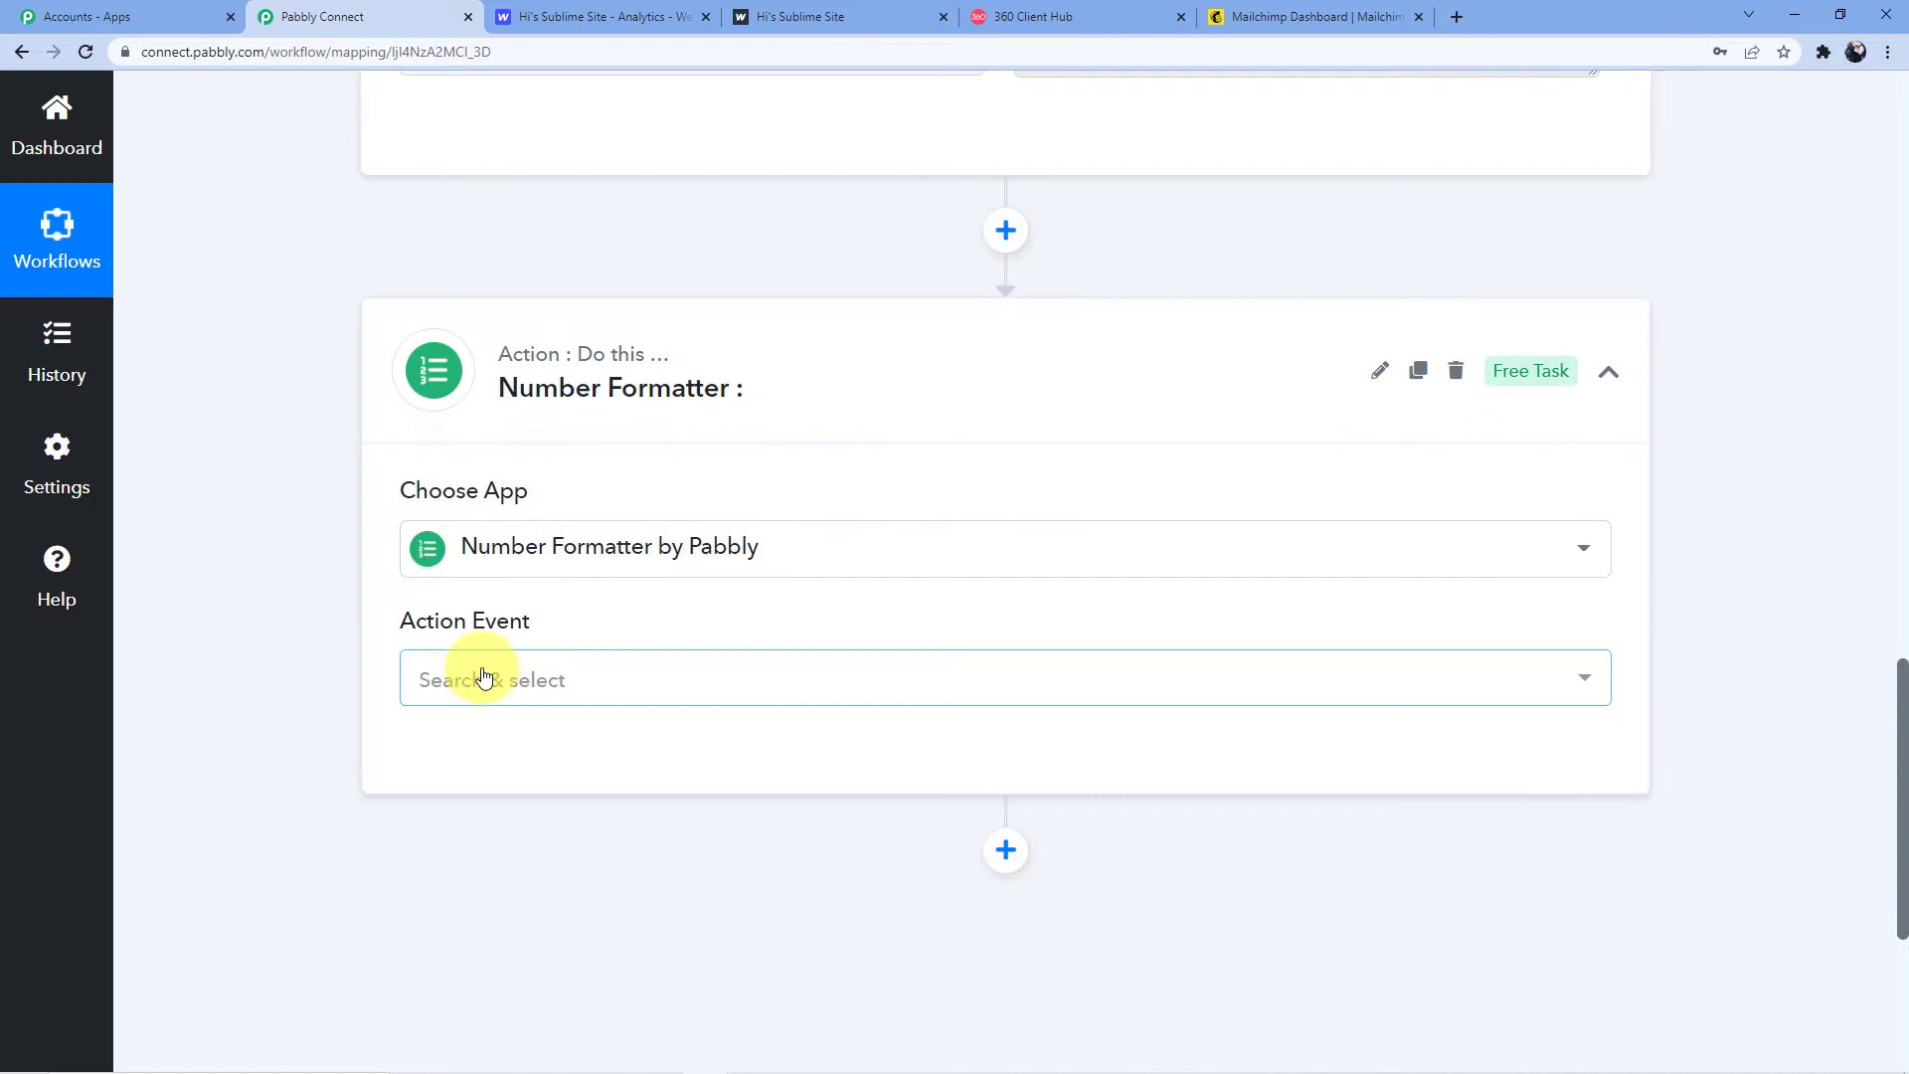
{"action": "left_click", "coordinate": [484, 677]}
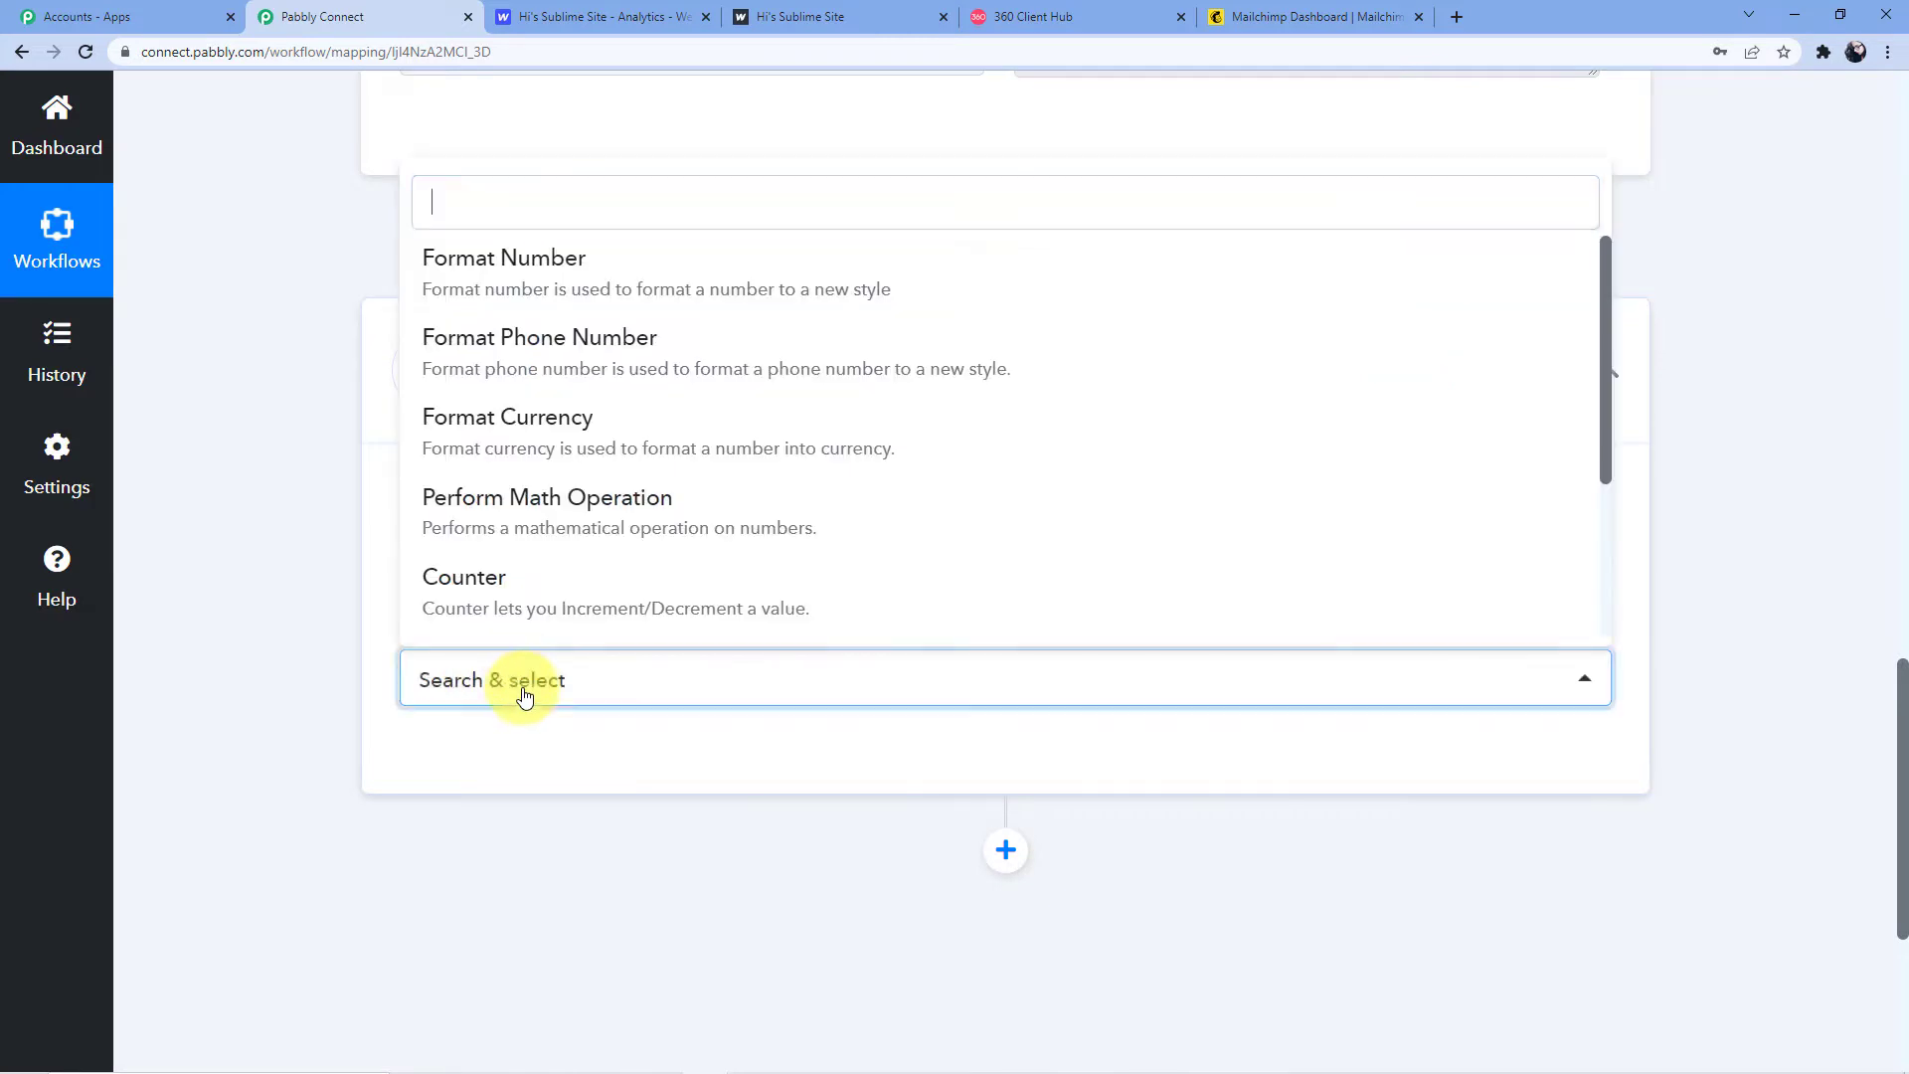
{"action": "type", "text": "C"}
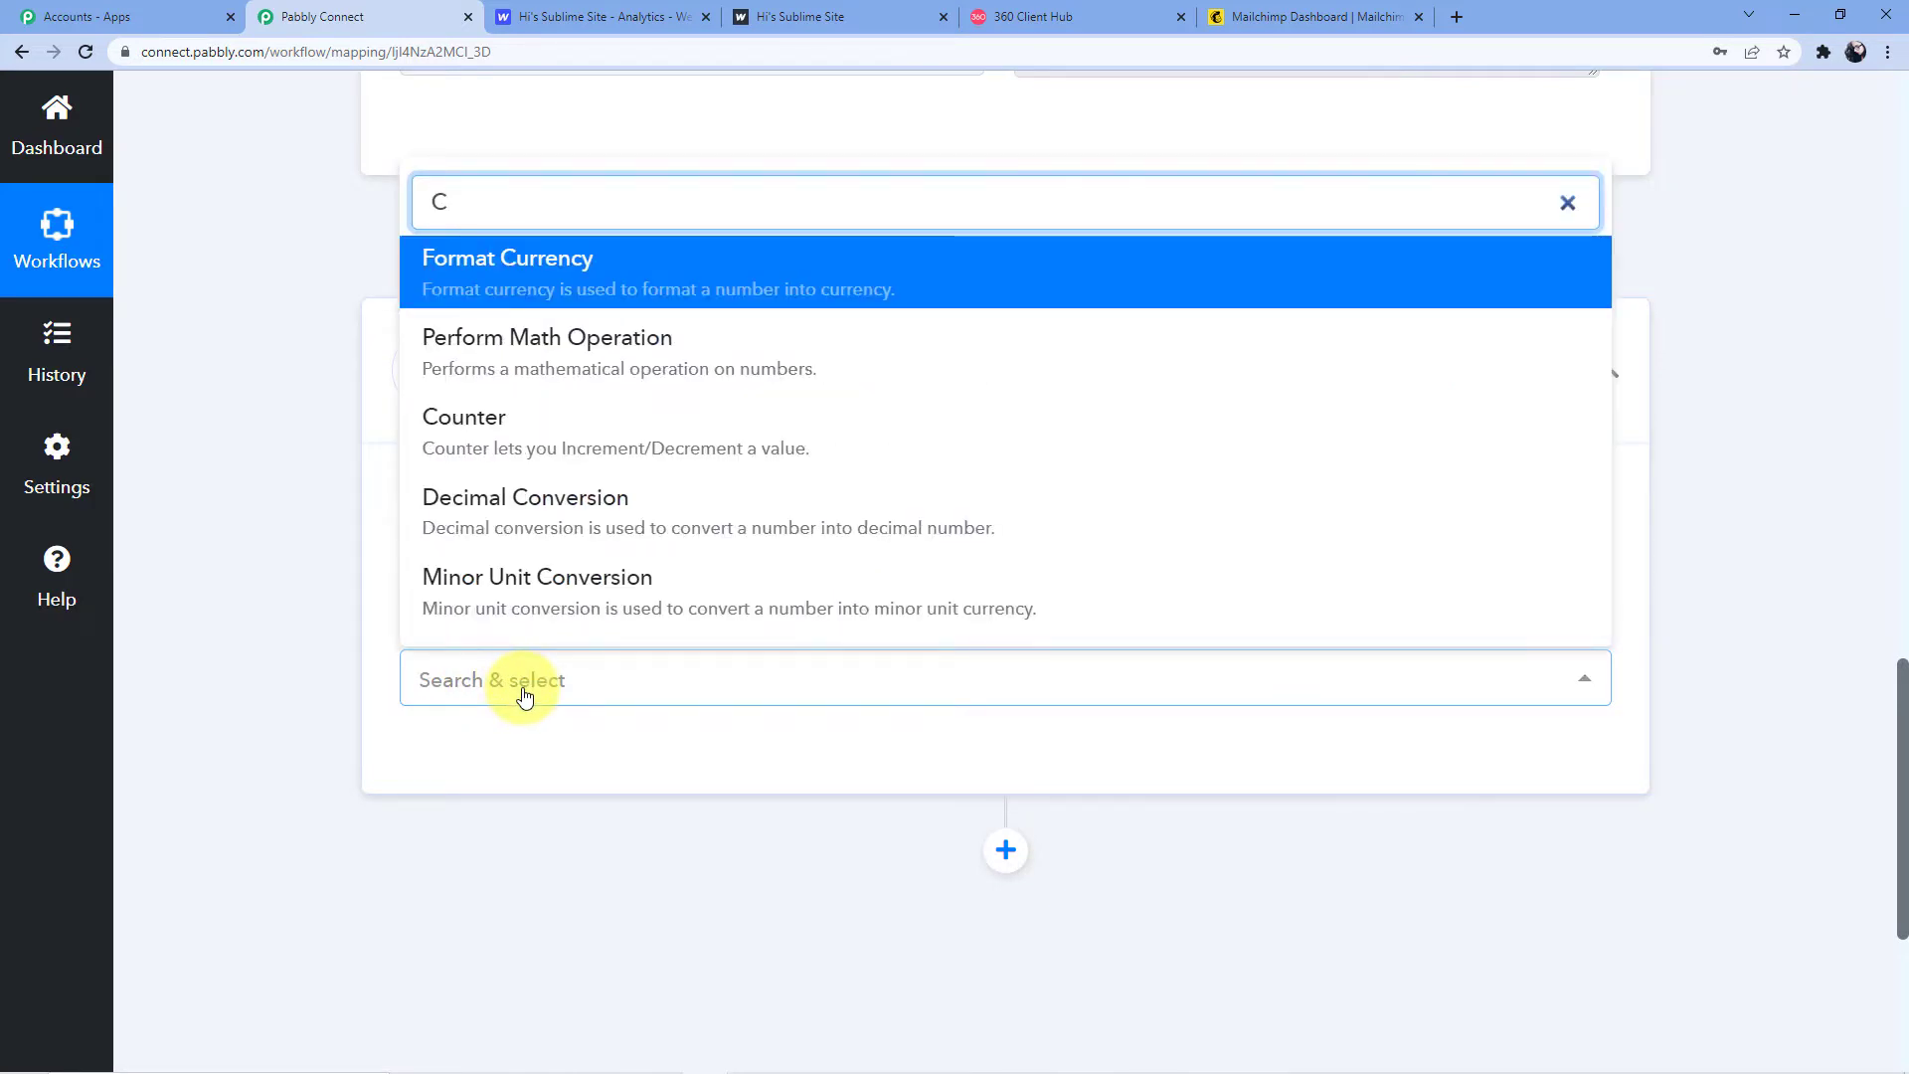
{"action": "type", "text": "ounter"}
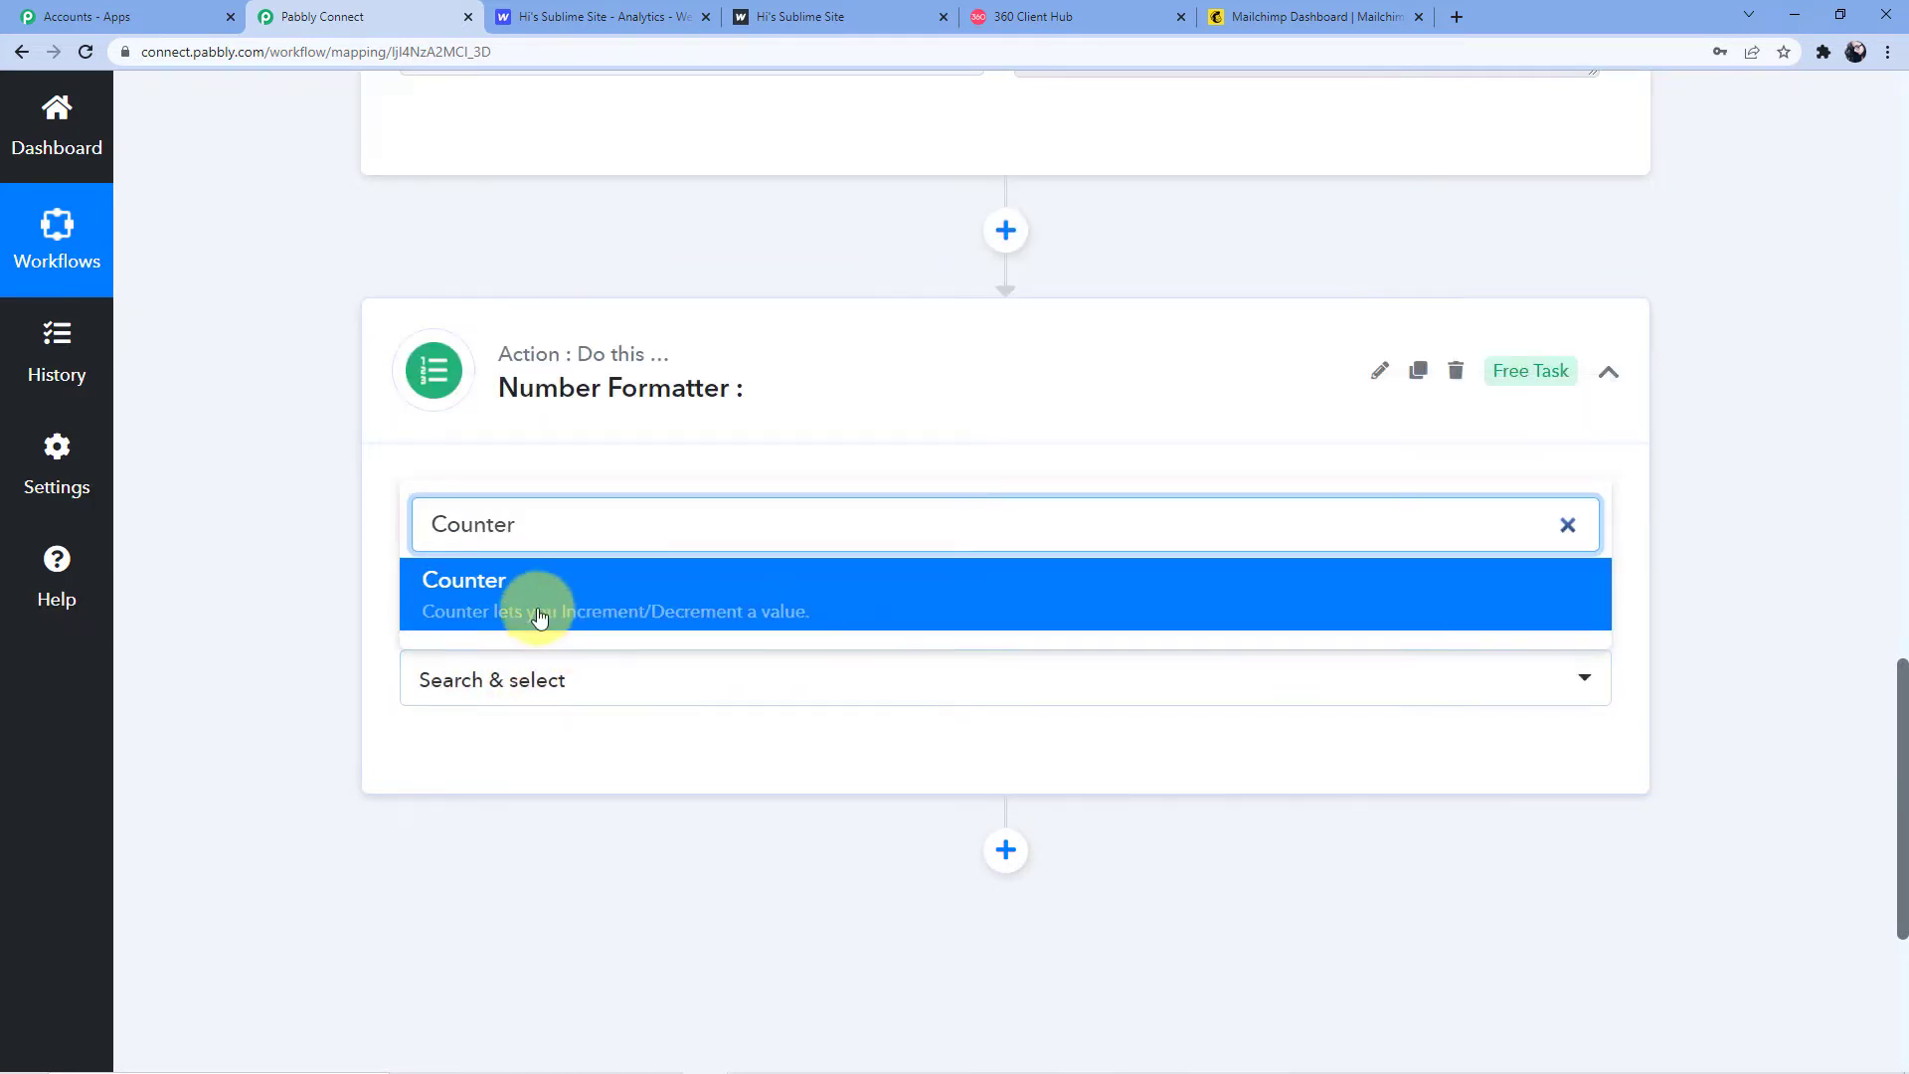
{"action": "left_click", "coordinate": [539, 615]}
{"action": "left_click", "coordinate": [460, 778]}
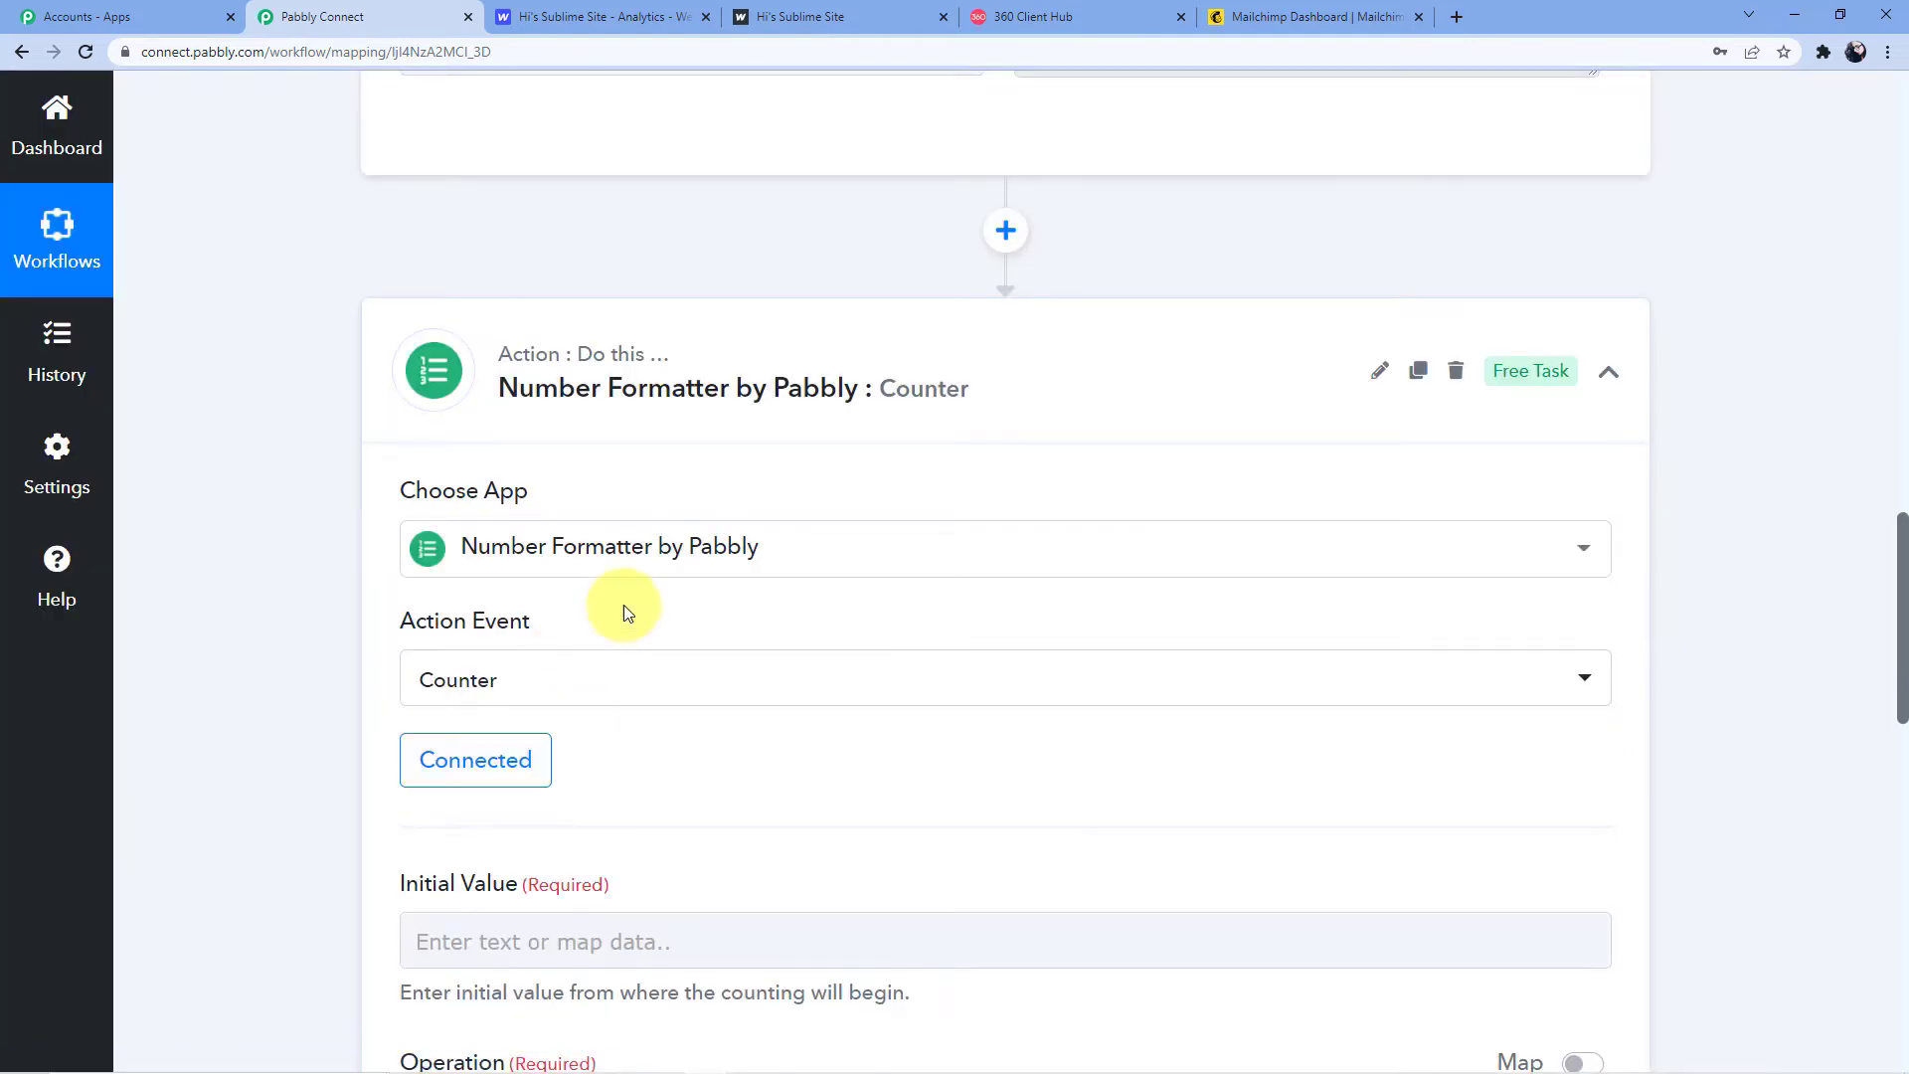
Configure the Counter with Initial Value 0, the Increment operation and Change Value By 1
{"action": "scroll", "coordinate": [680, 557], "scroll_direction": "down", "scroll_amount": 3}
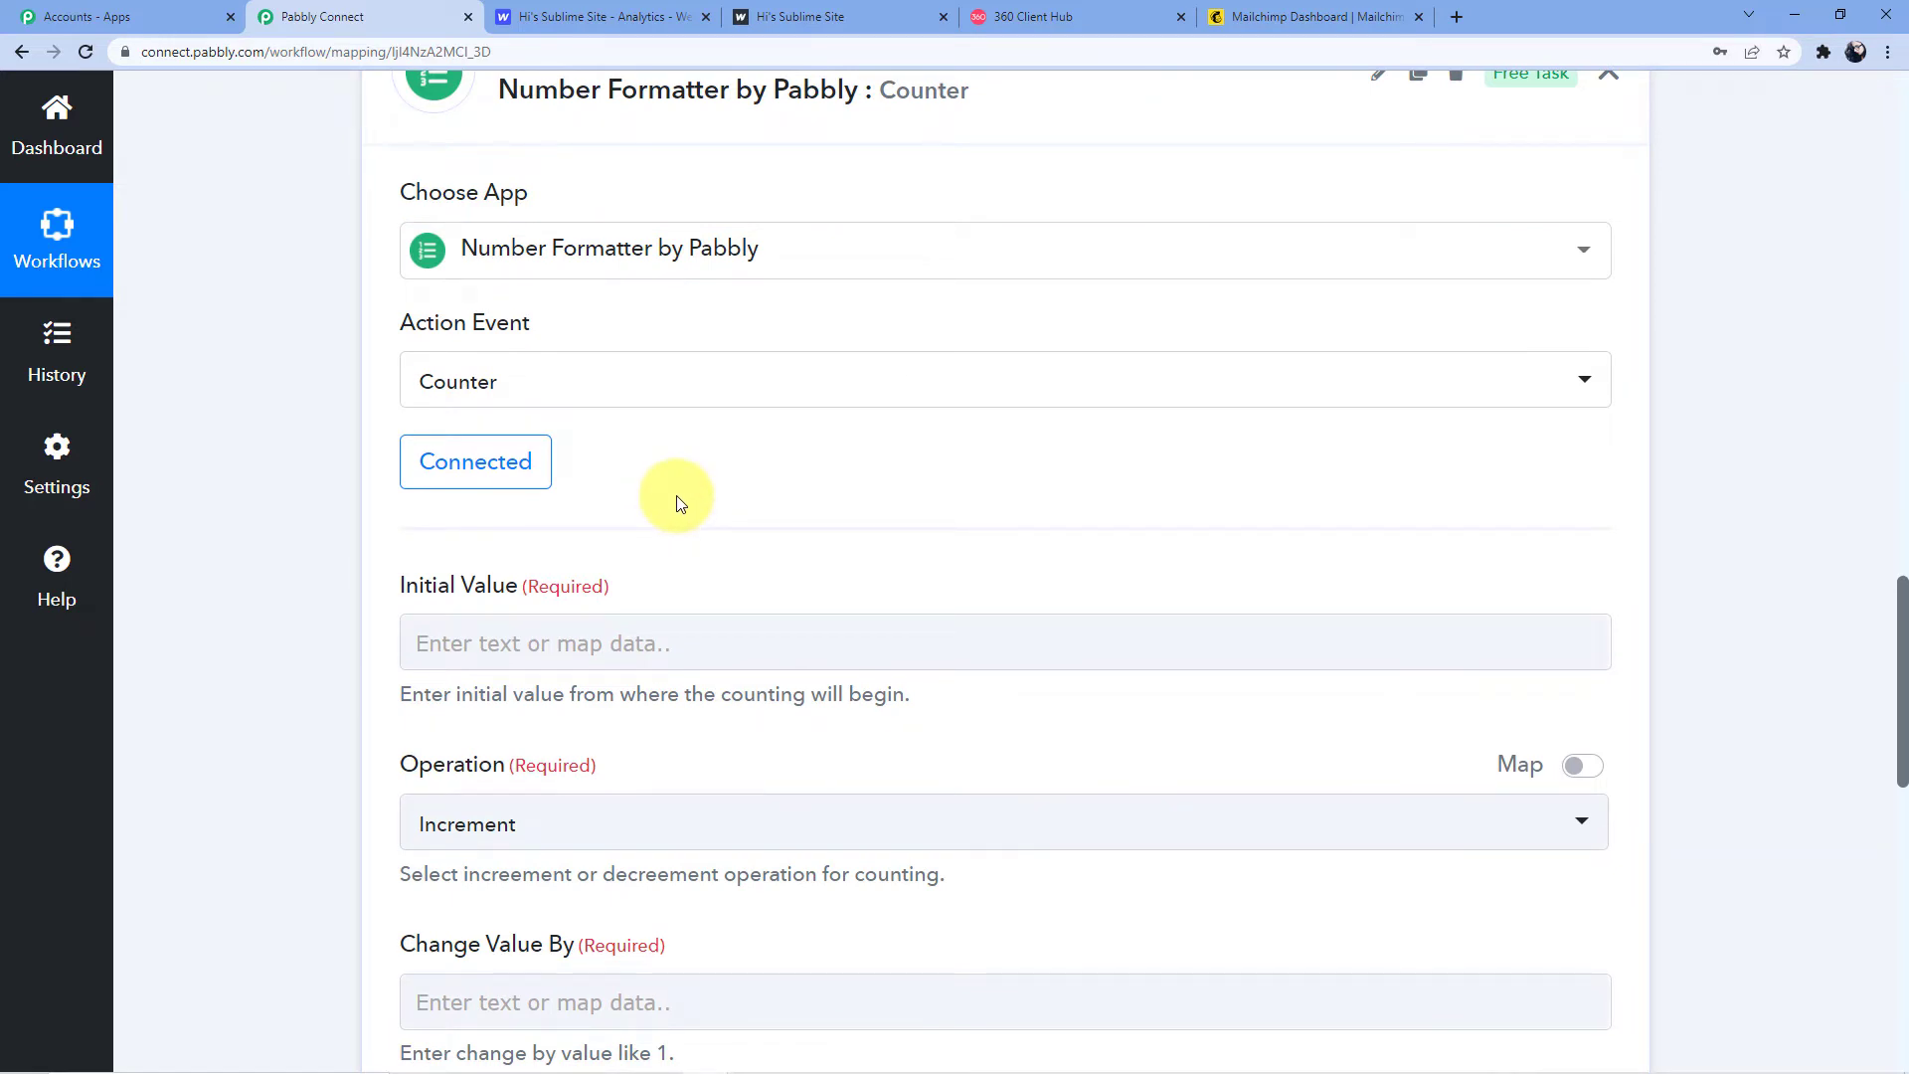
{"action": "scroll", "coordinate": [585, 591], "scroll_direction": "down", "scroll_amount": 2}
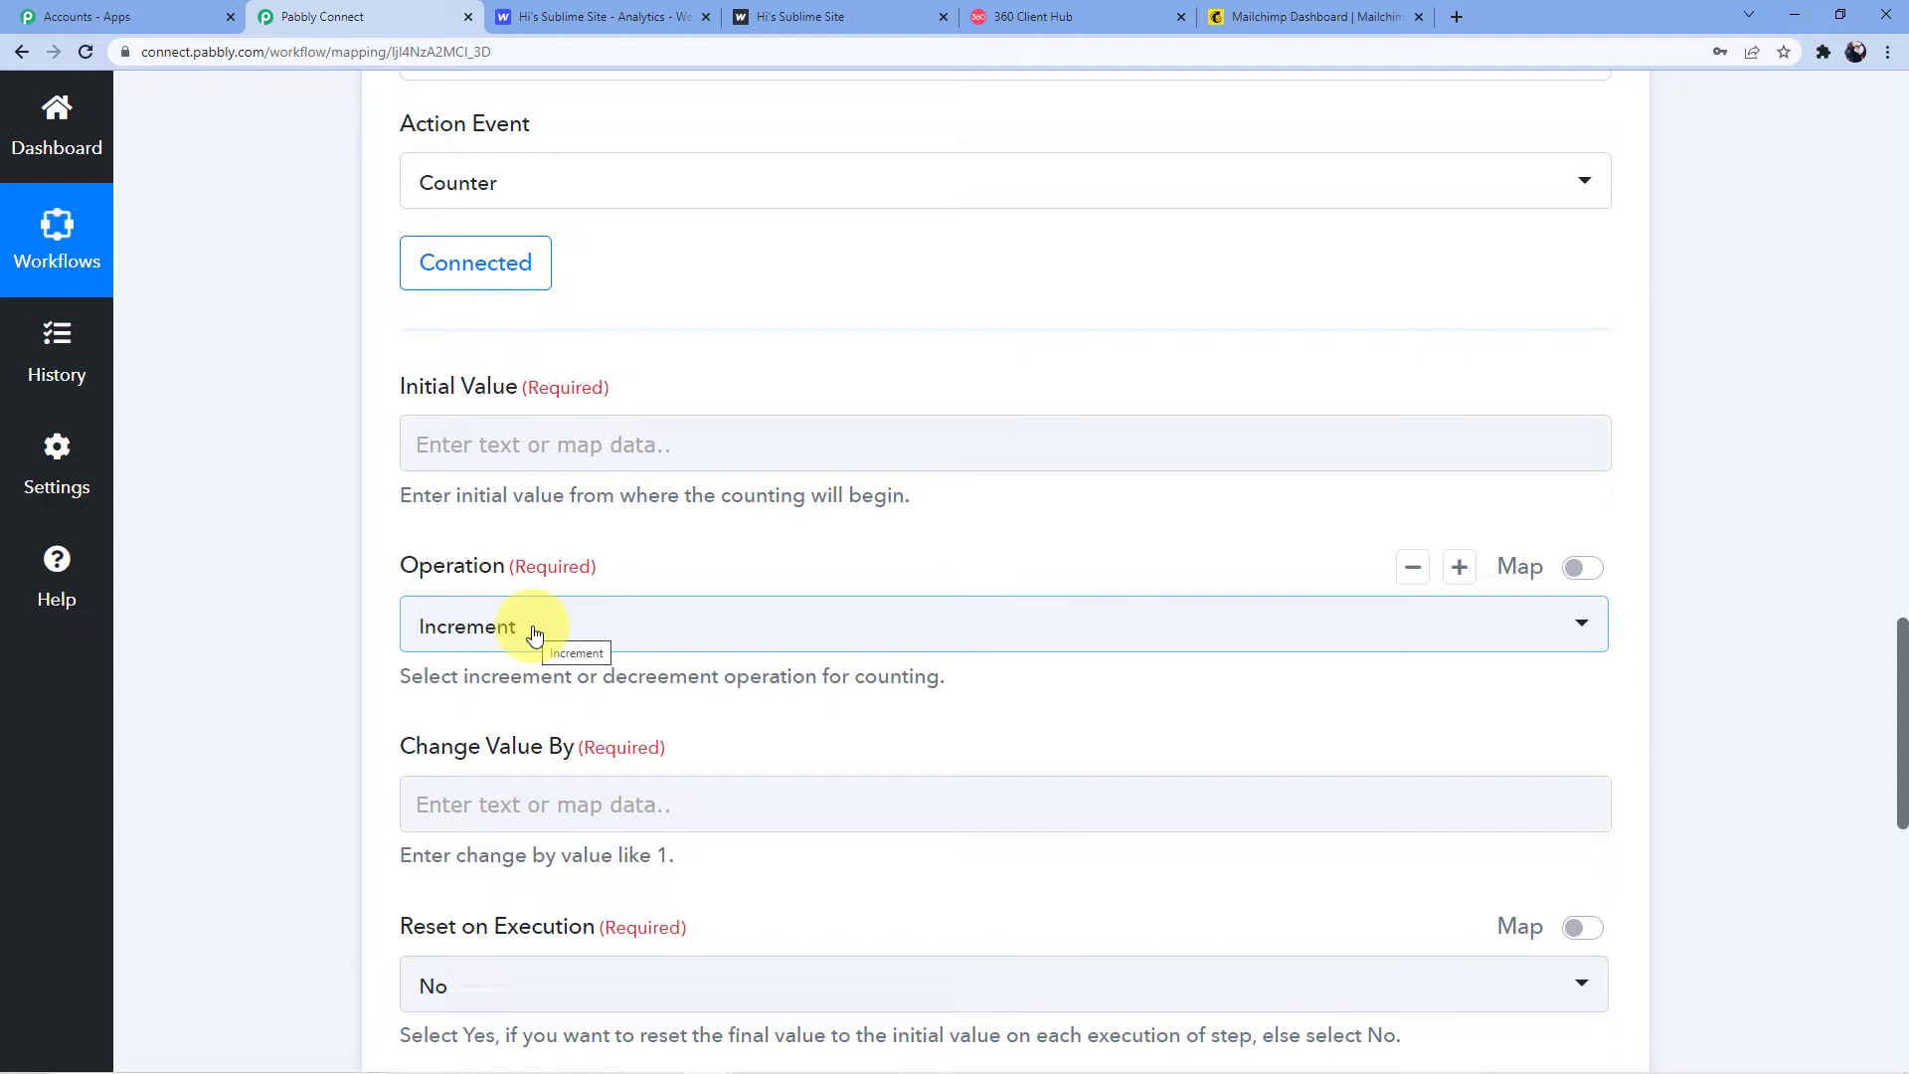
{"action": "left_click", "coordinate": [516, 453]}
{"action": "type", "text": "0"}
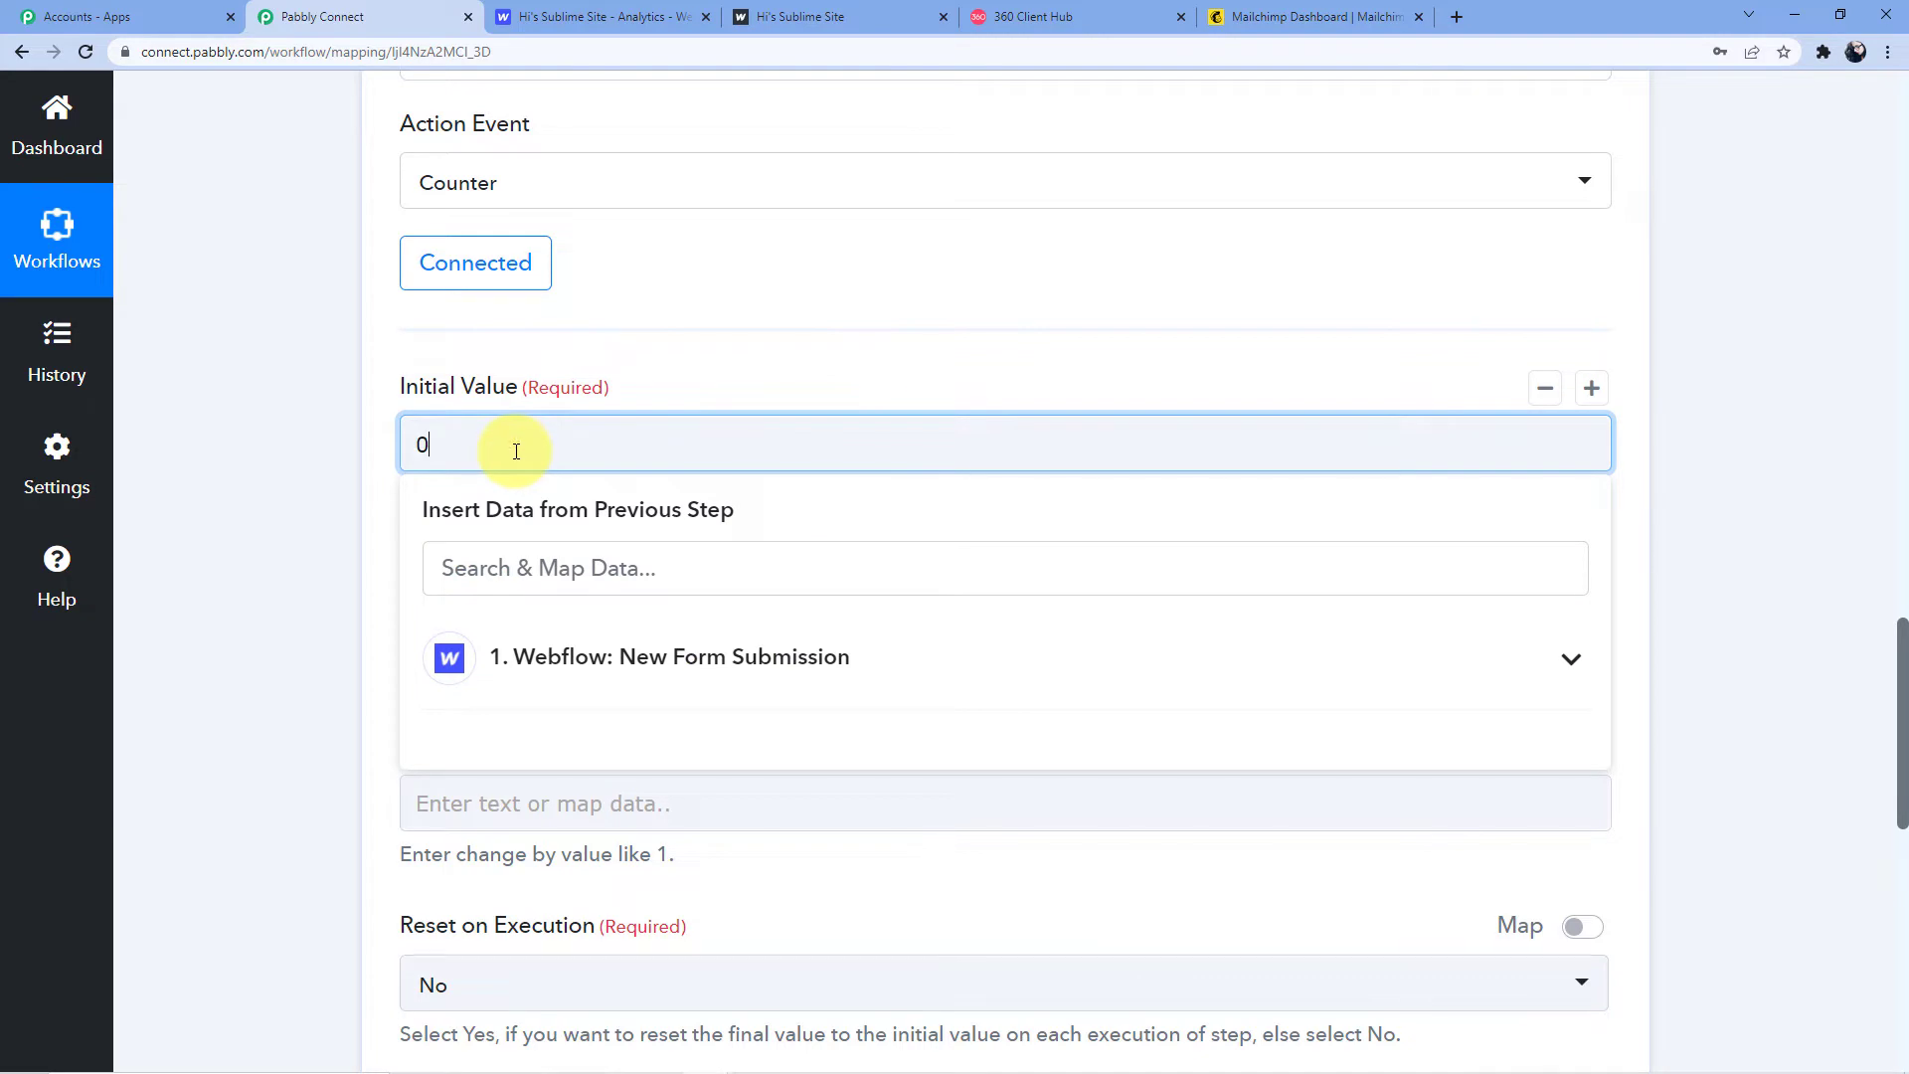
{"action": "left_click", "coordinate": [624, 335]}
{"action": "scroll", "coordinate": [597, 447], "scroll_direction": "down", "scroll_amount": 4}
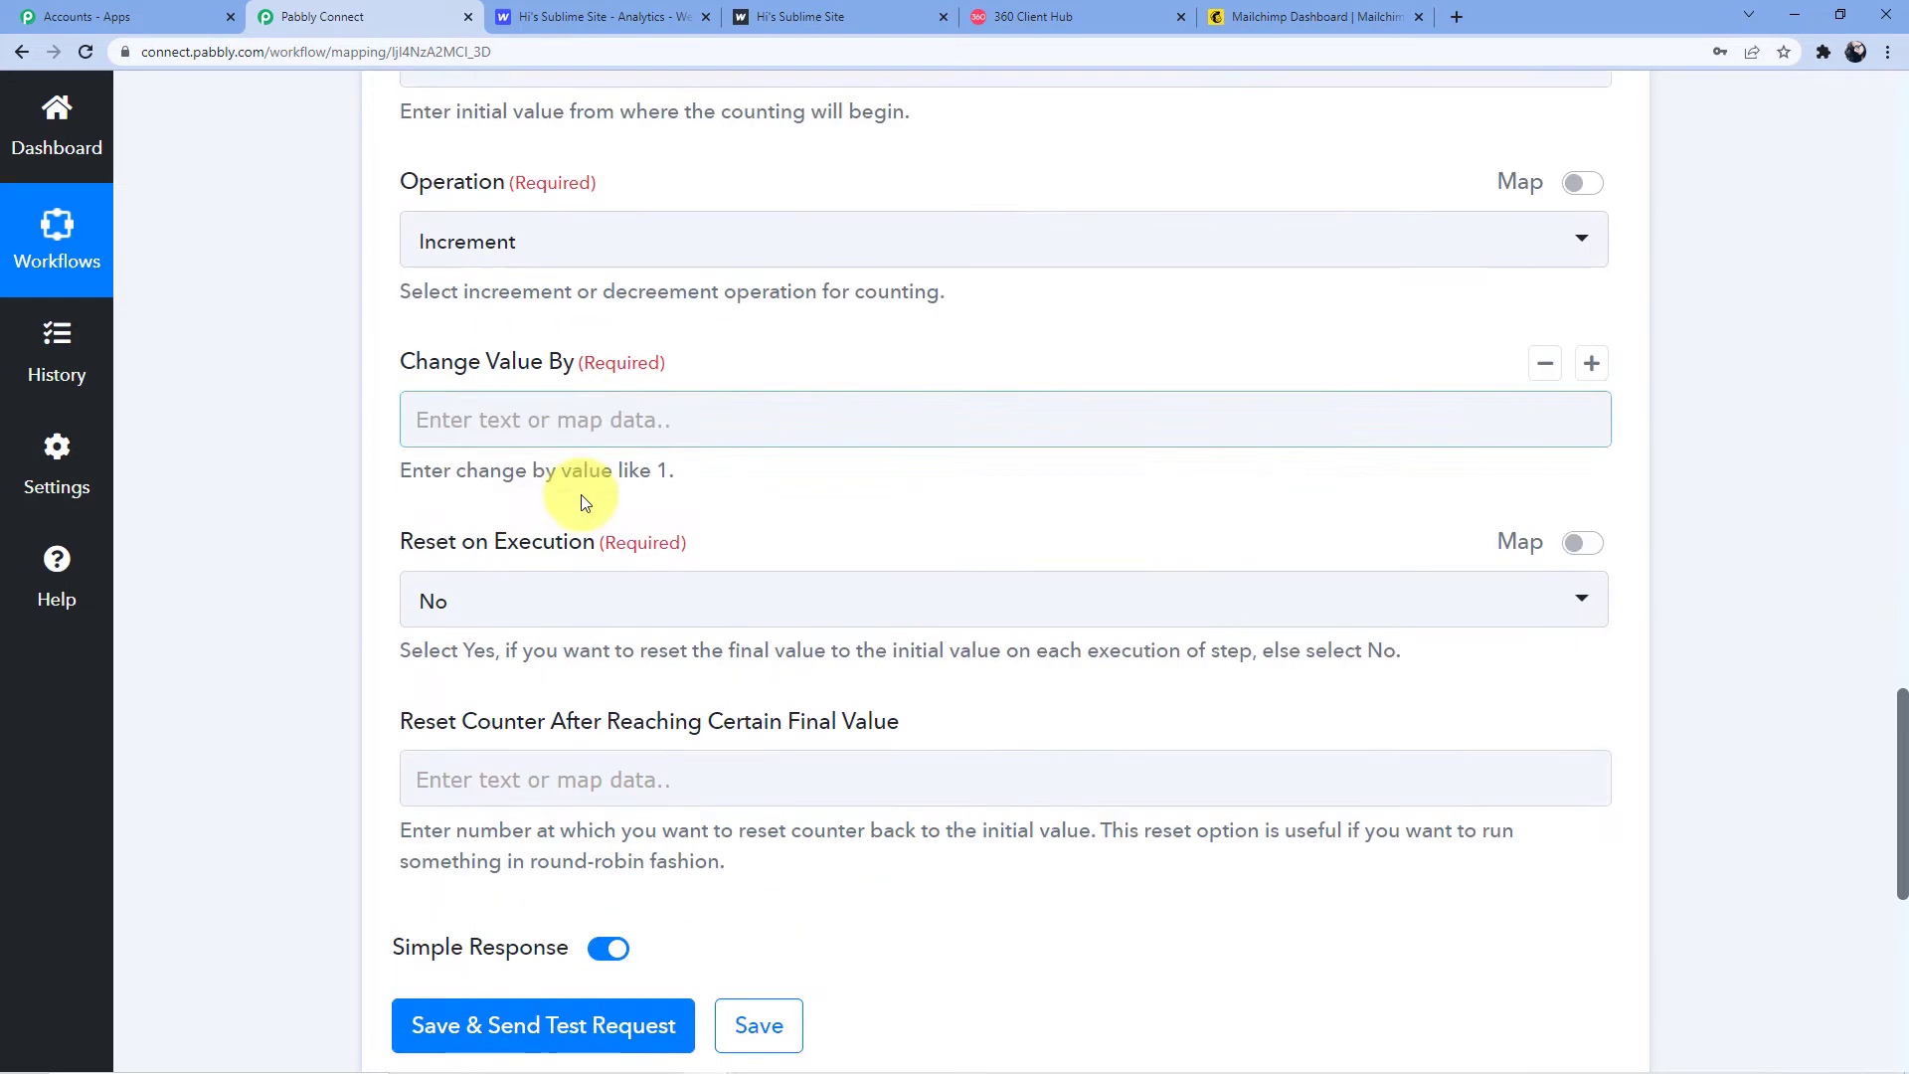
{"action": "left_click", "coordinate": [525, 407]}
{"action": "type", "text": "1"}
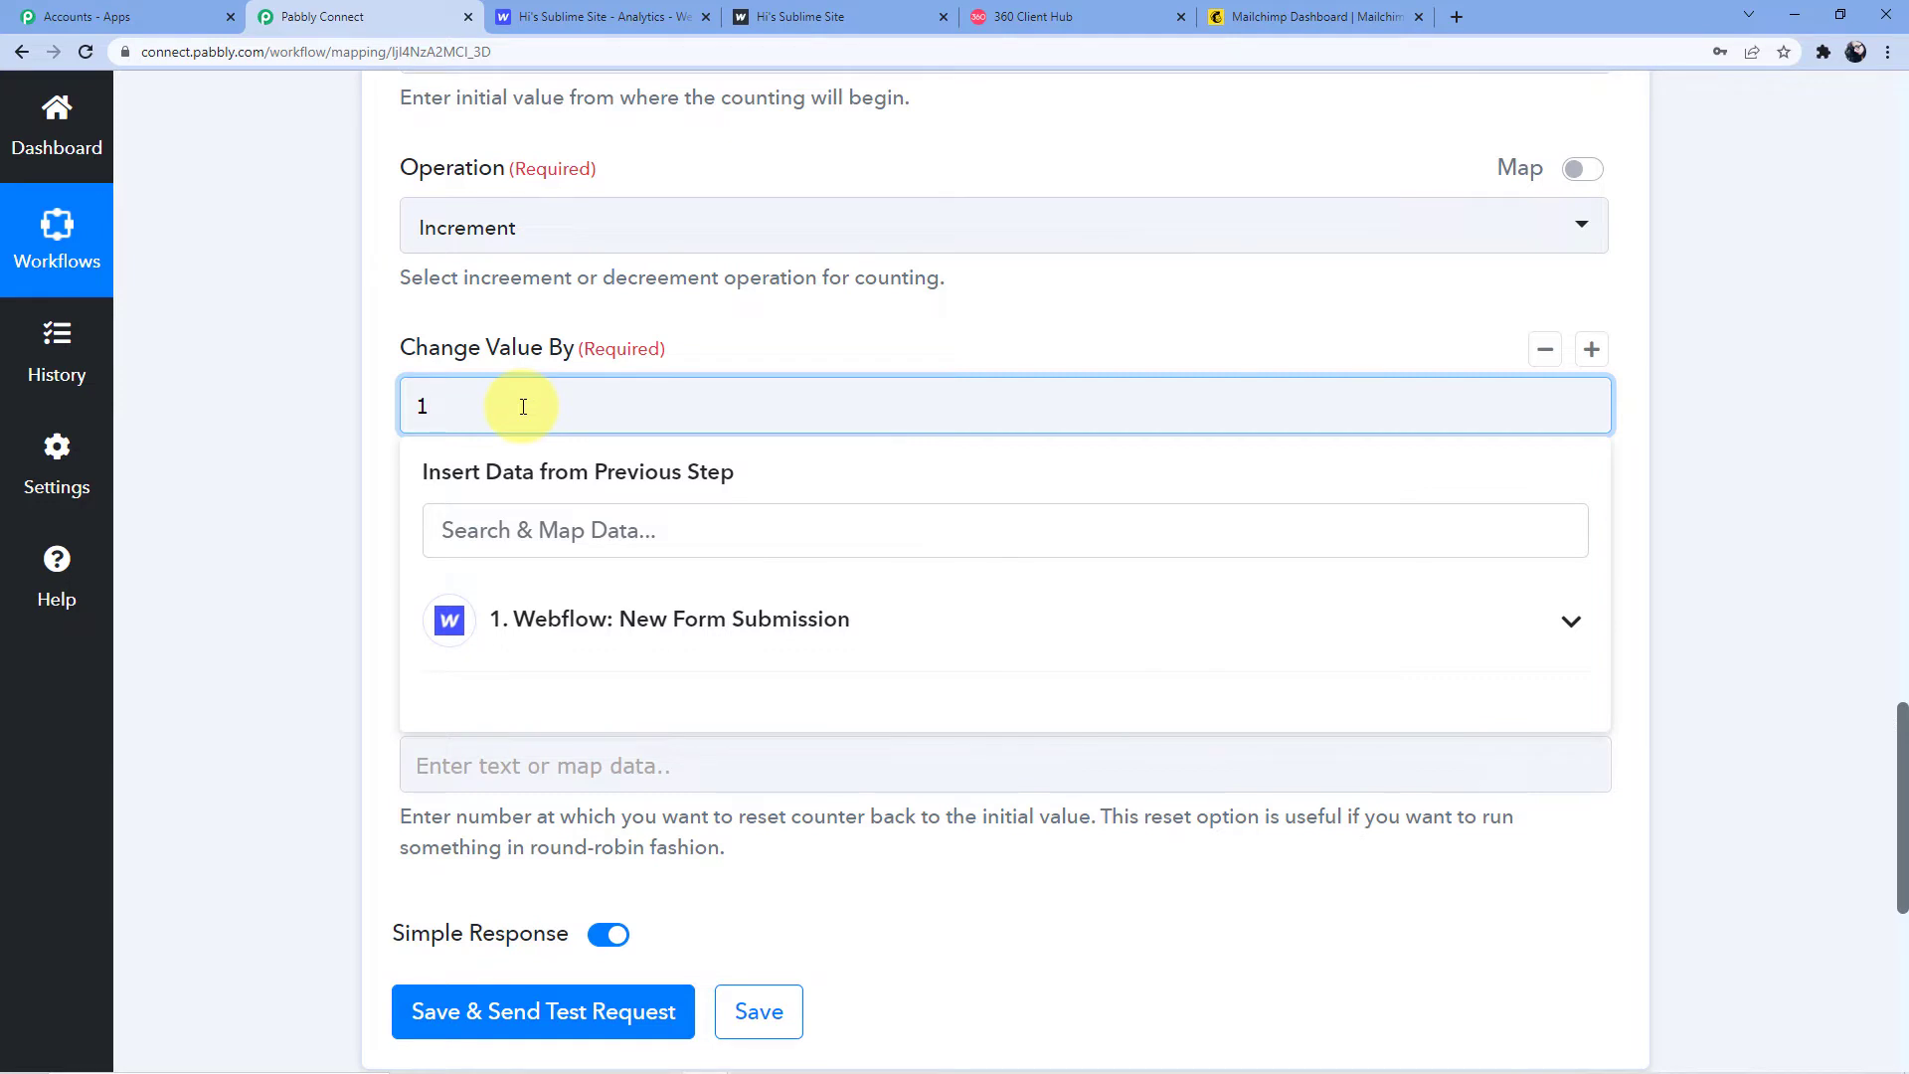
{"action": "left_click", "coordinate": [752, 316]}
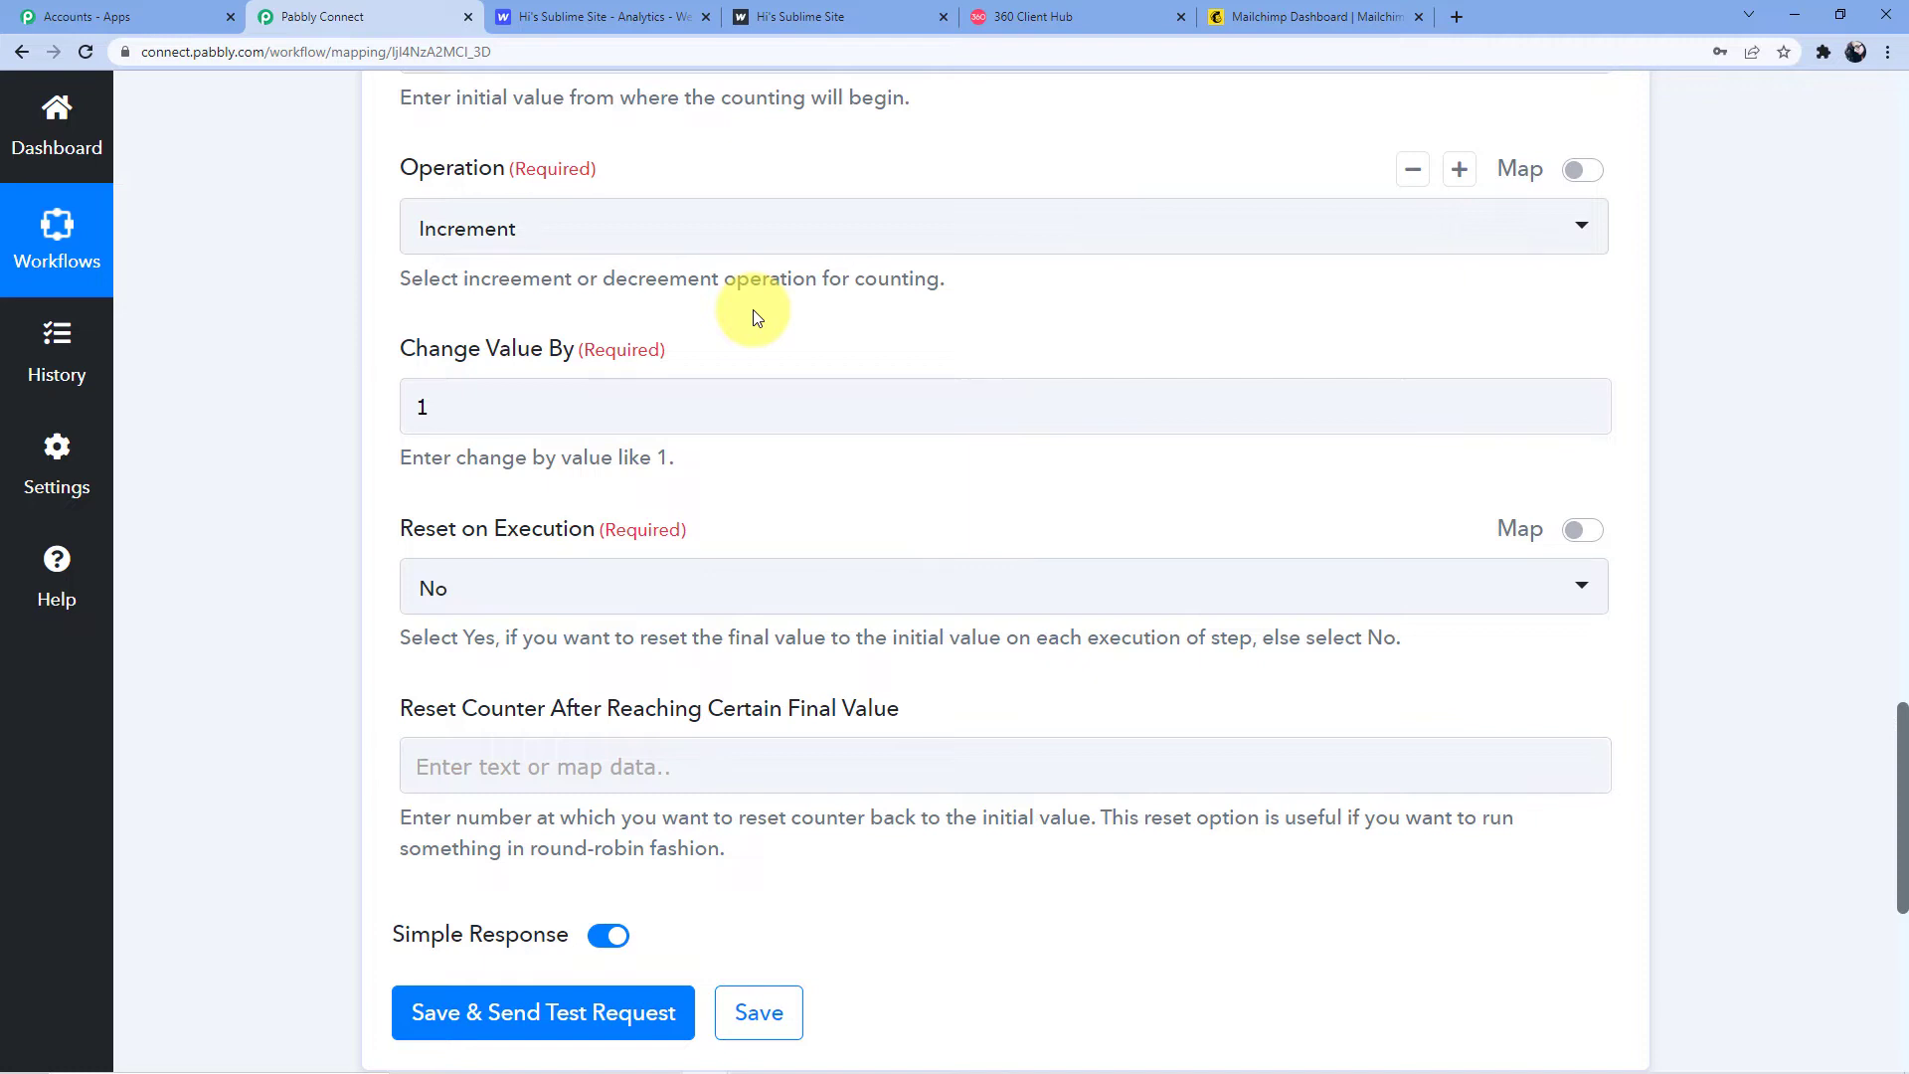
{"action": "scroll", "coordinate": [616, 408], "scroll_direction": "down", "scroll_amount": 2}
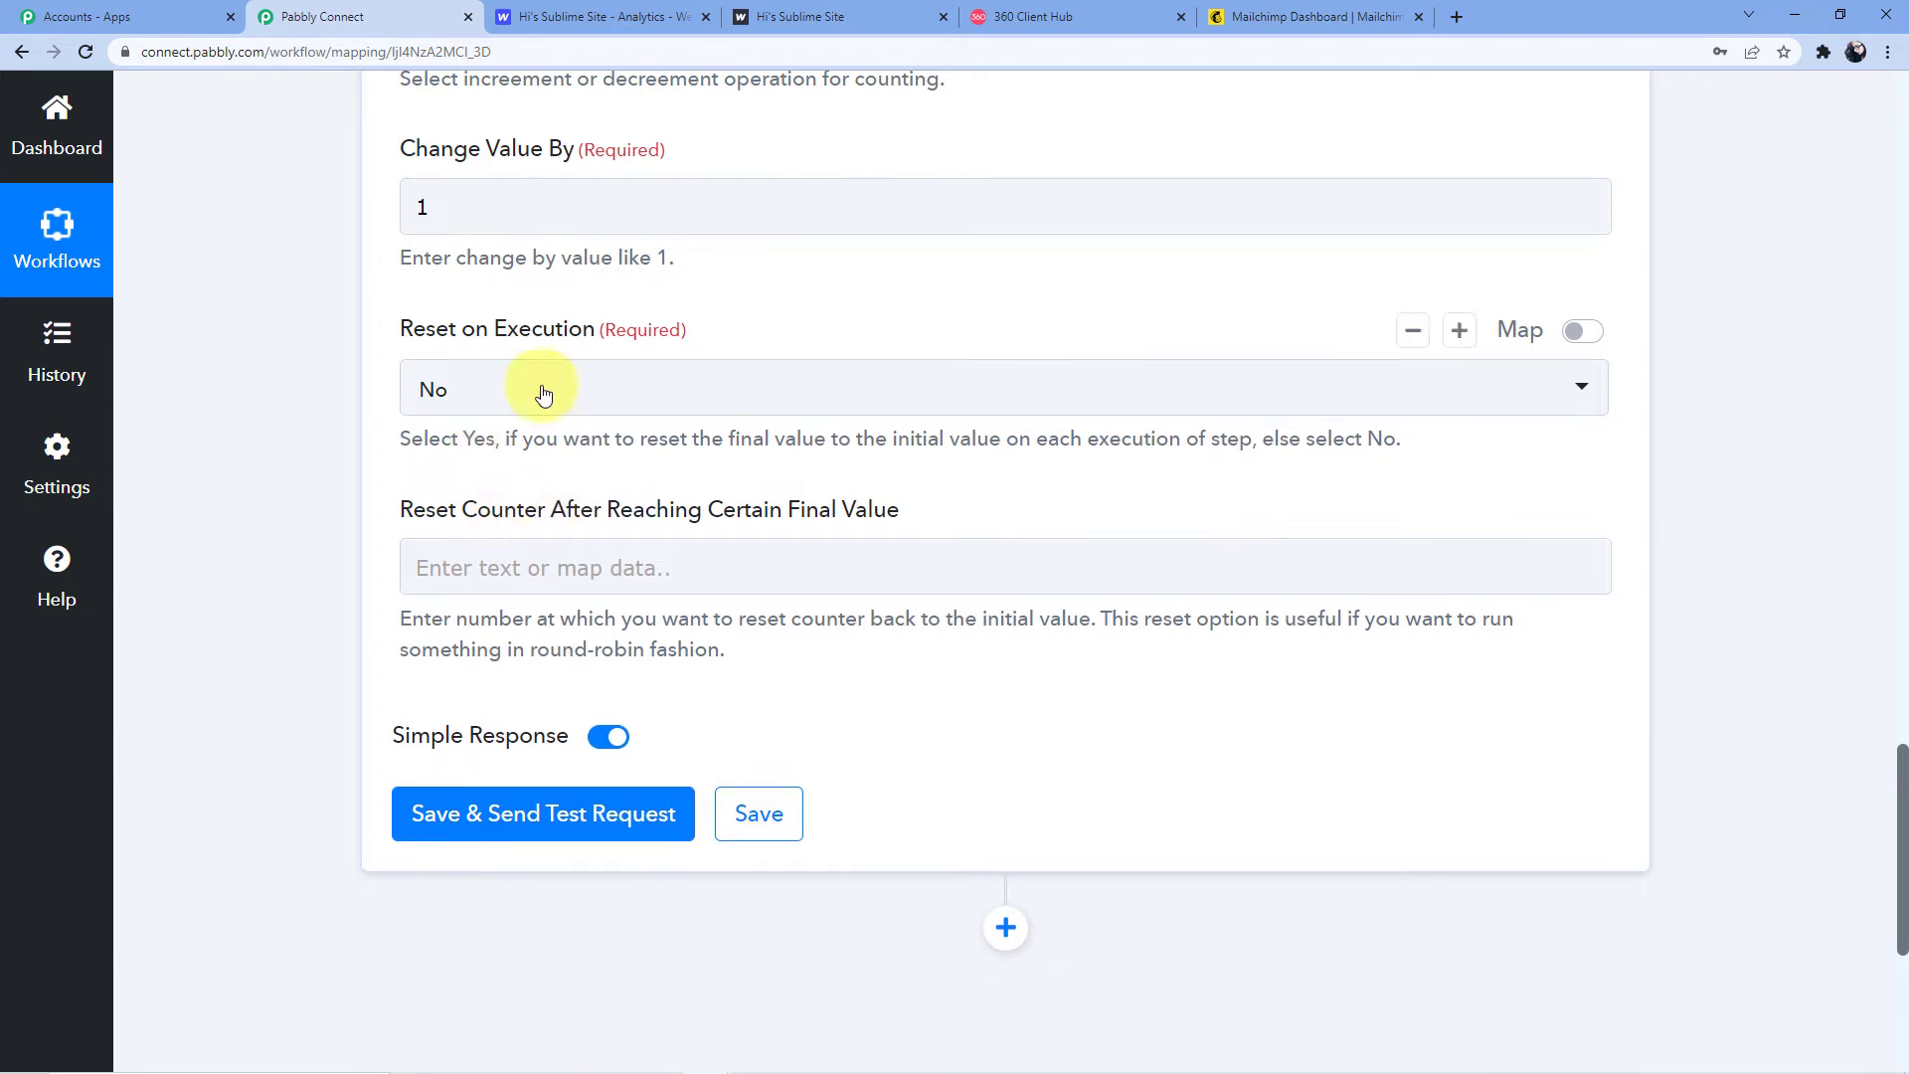
{"action": "scroll", "coordinate": [460, 397], "scroll_direction": "down", "scroll_amount": 1}
Save and test the Counter step, getting Final Value 1, and add an action step below
{"action": "left_click", "coordinate": [489, 736]}
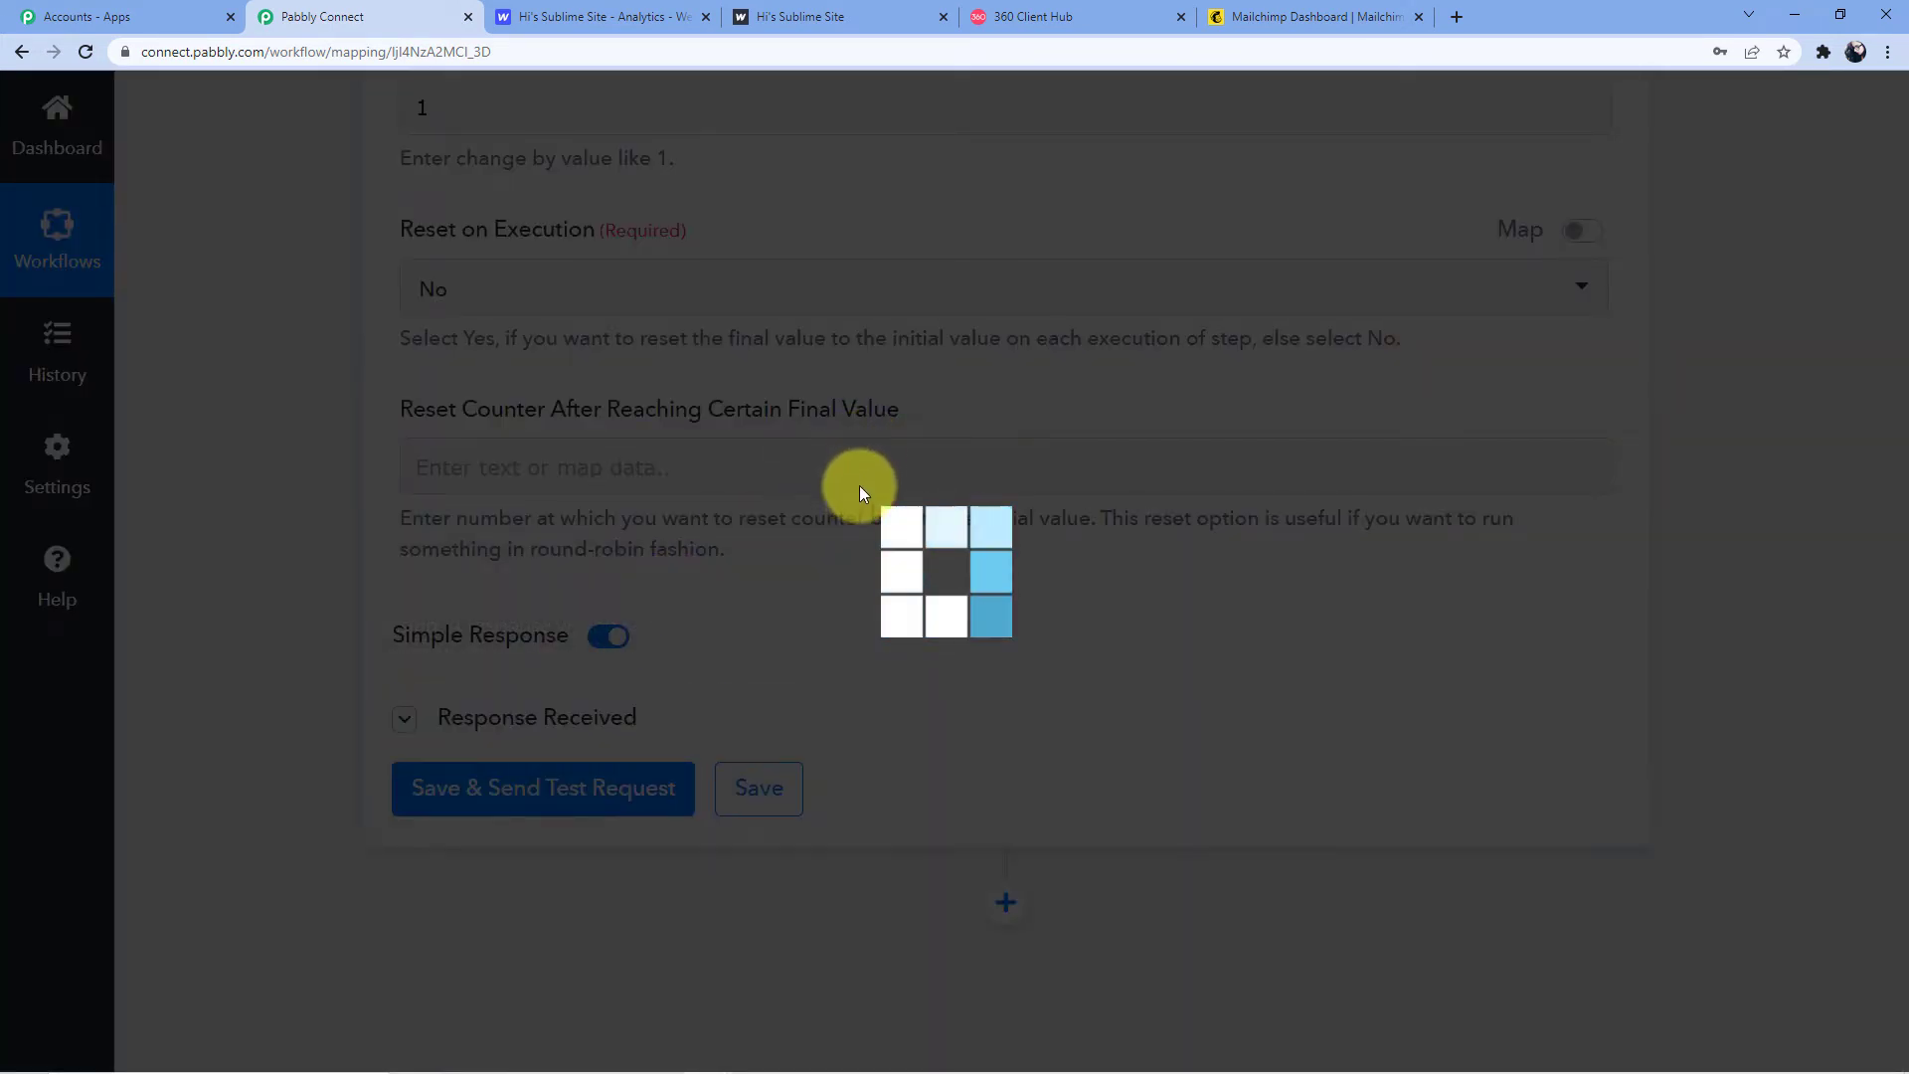
{"action": "scroll", "coordinate": [859, 485], "scroll_direction": "down", "scroll_amount": 4}
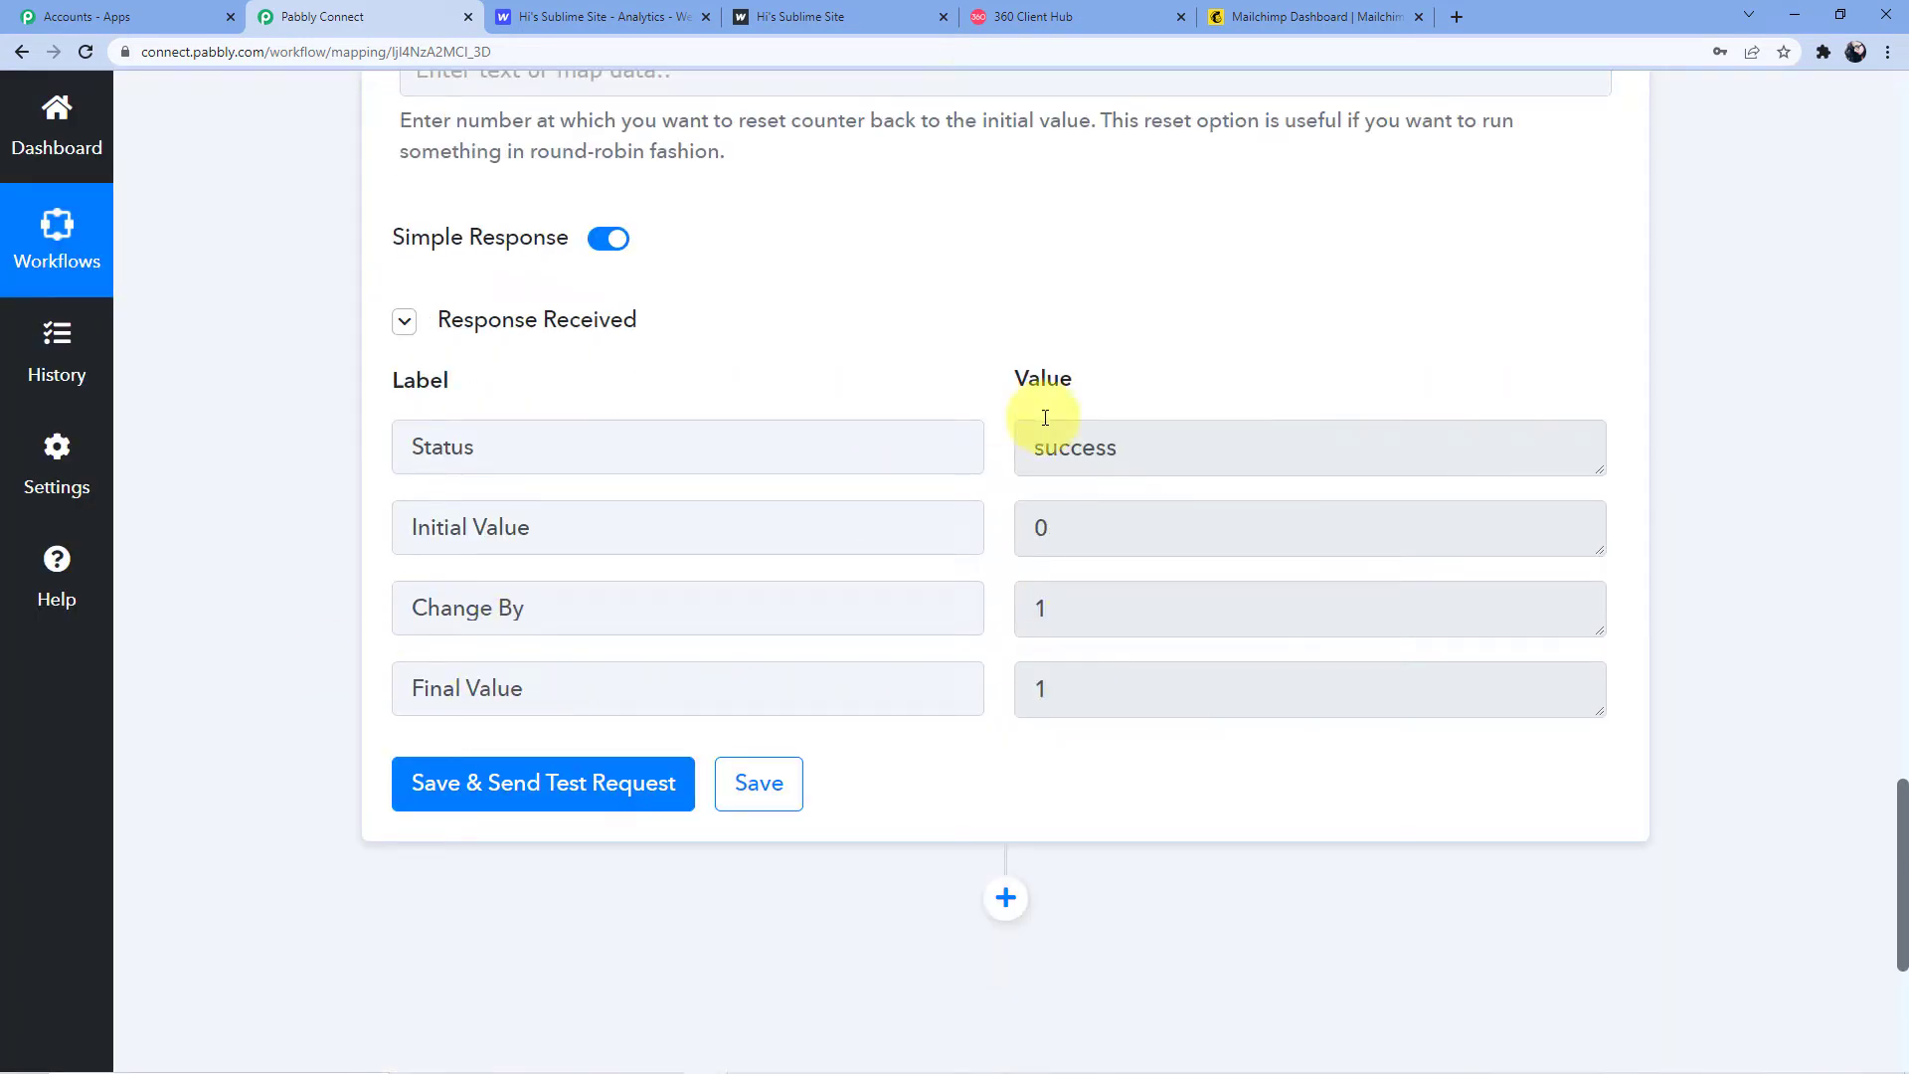
{"action": "scroll", "coordinate": [703, 524], "scroll_direction": "down", "scroll_amount": 2}
{"action": "scroll", "coordinate": [1011, 701], "scroll_direction": "down", "scroll_amount": 2}
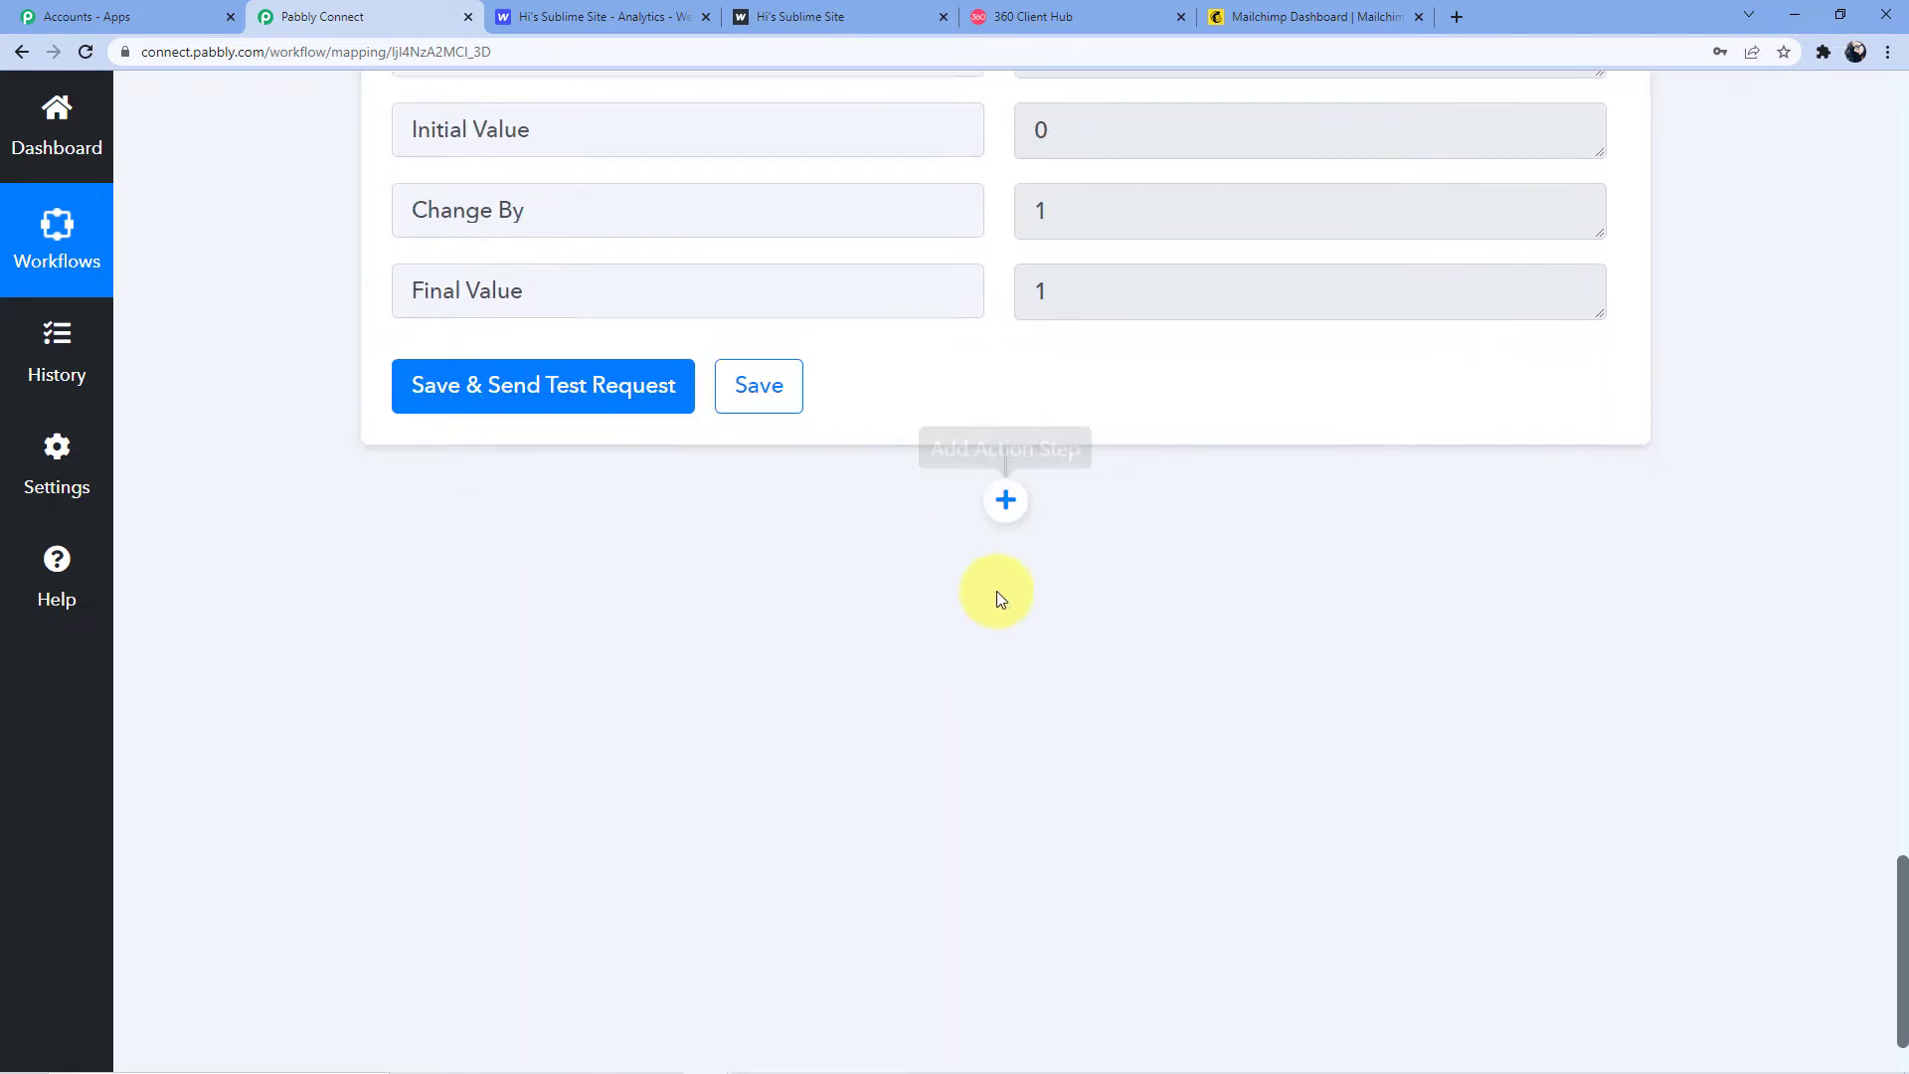
{"action": "left_click", "coordinate": [1006, 500]}
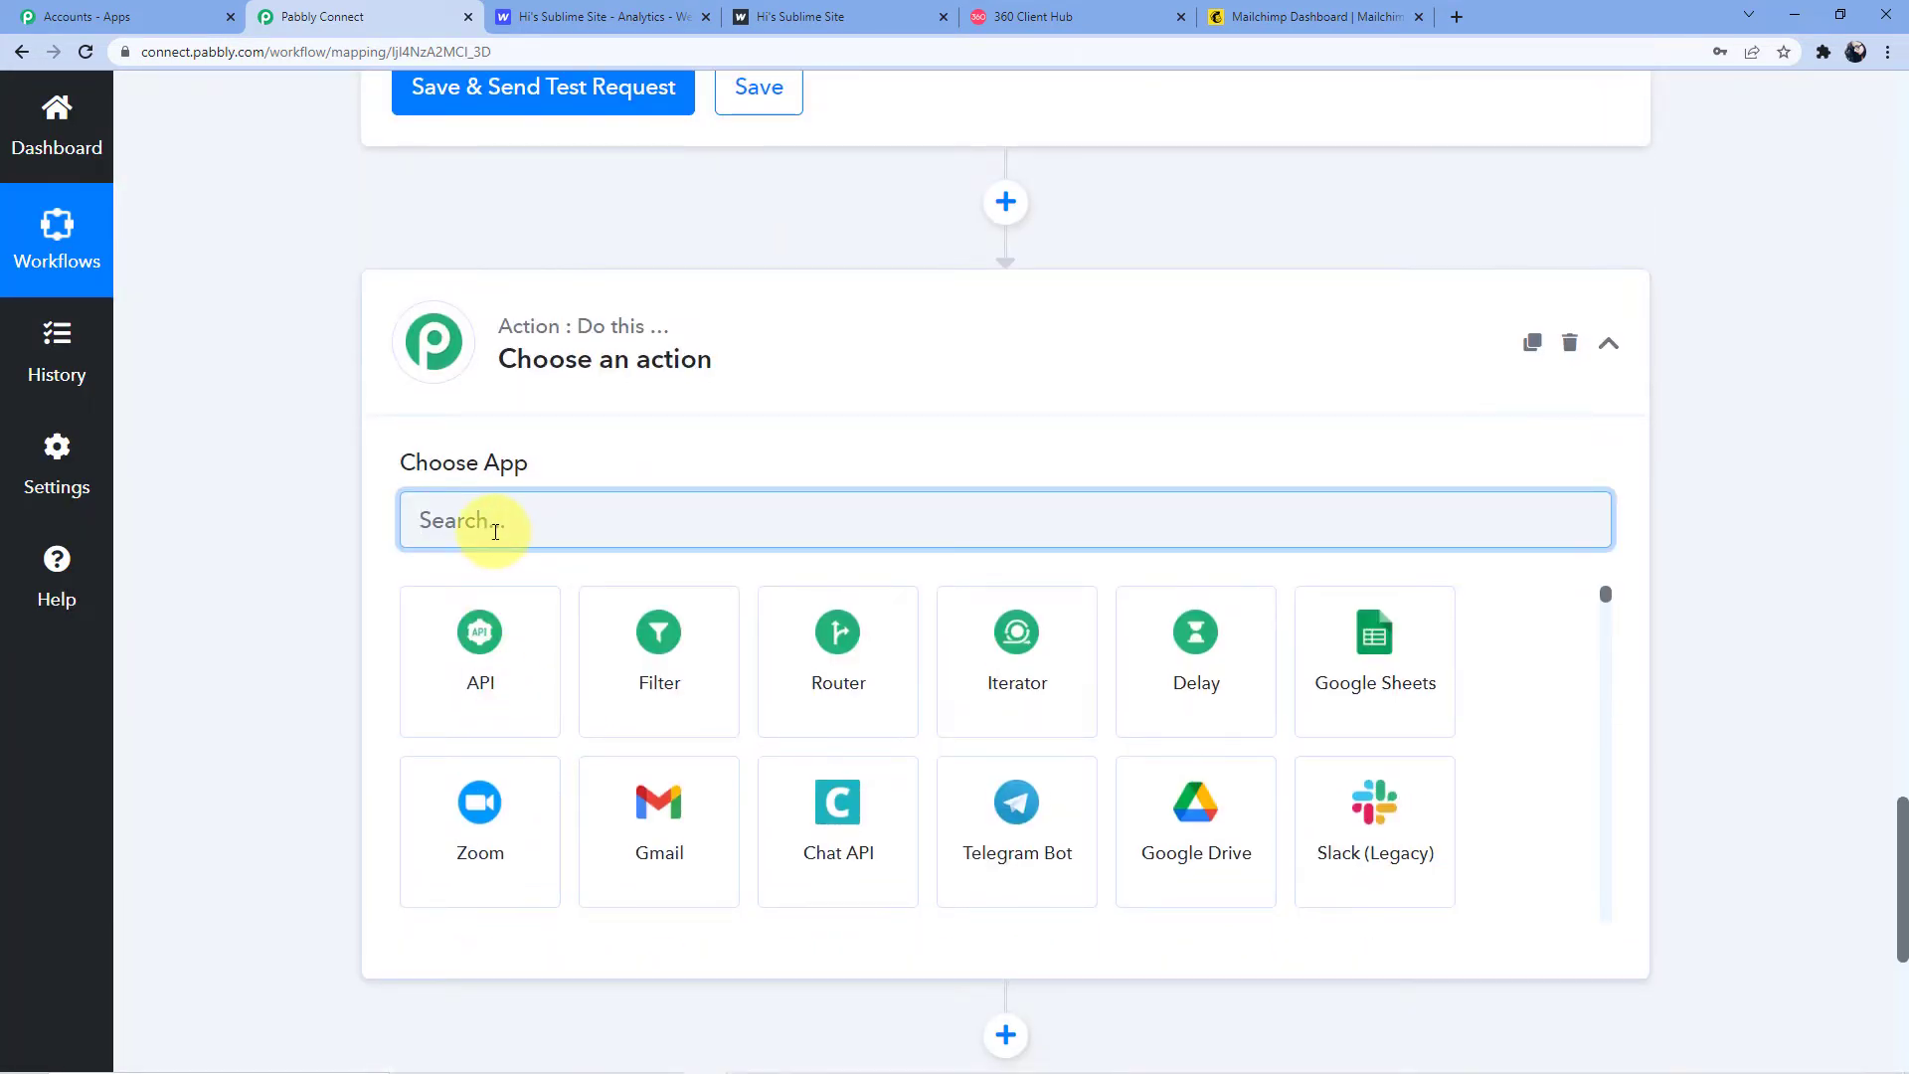
Set the new step to MailChimp with the Add New Member with Custom Fields event
{"action": "type", "text": "Mailchimp"}
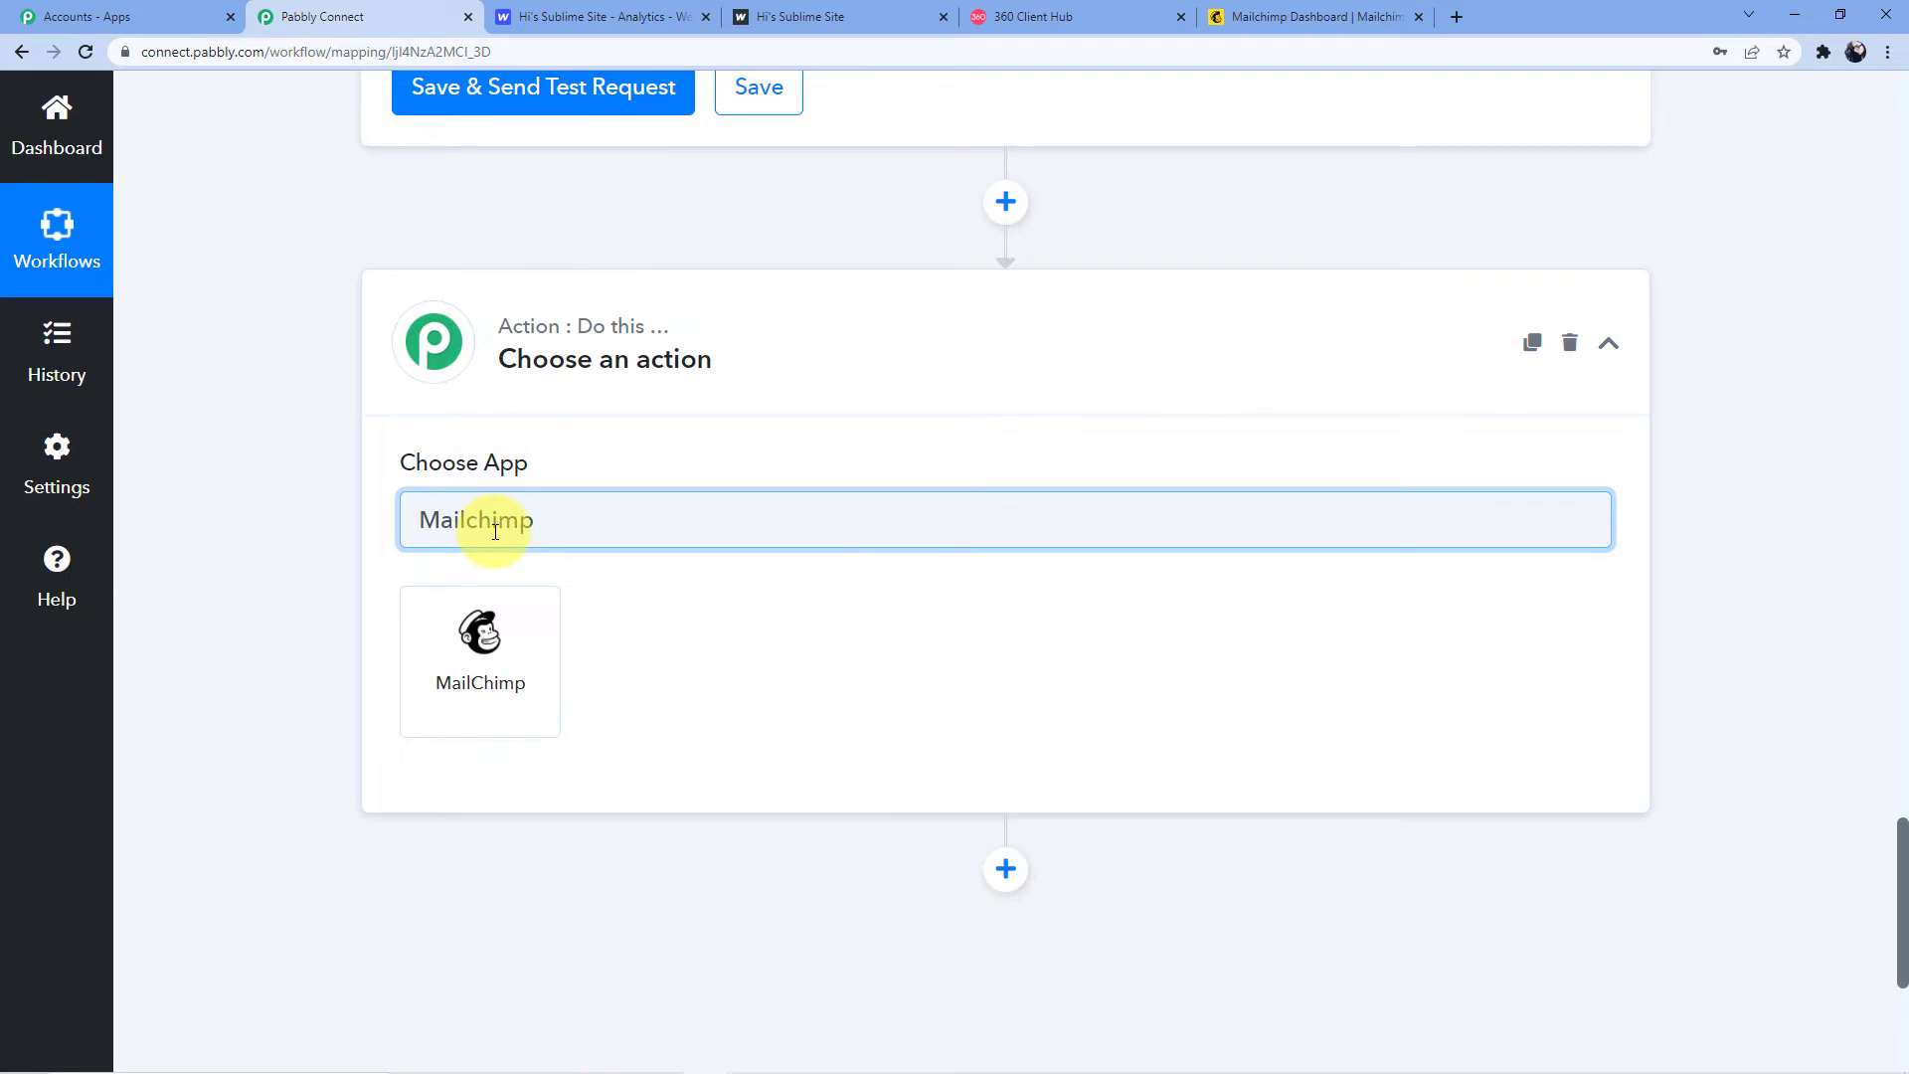
{"action": "left_click", "coordinate": [481, 656]}
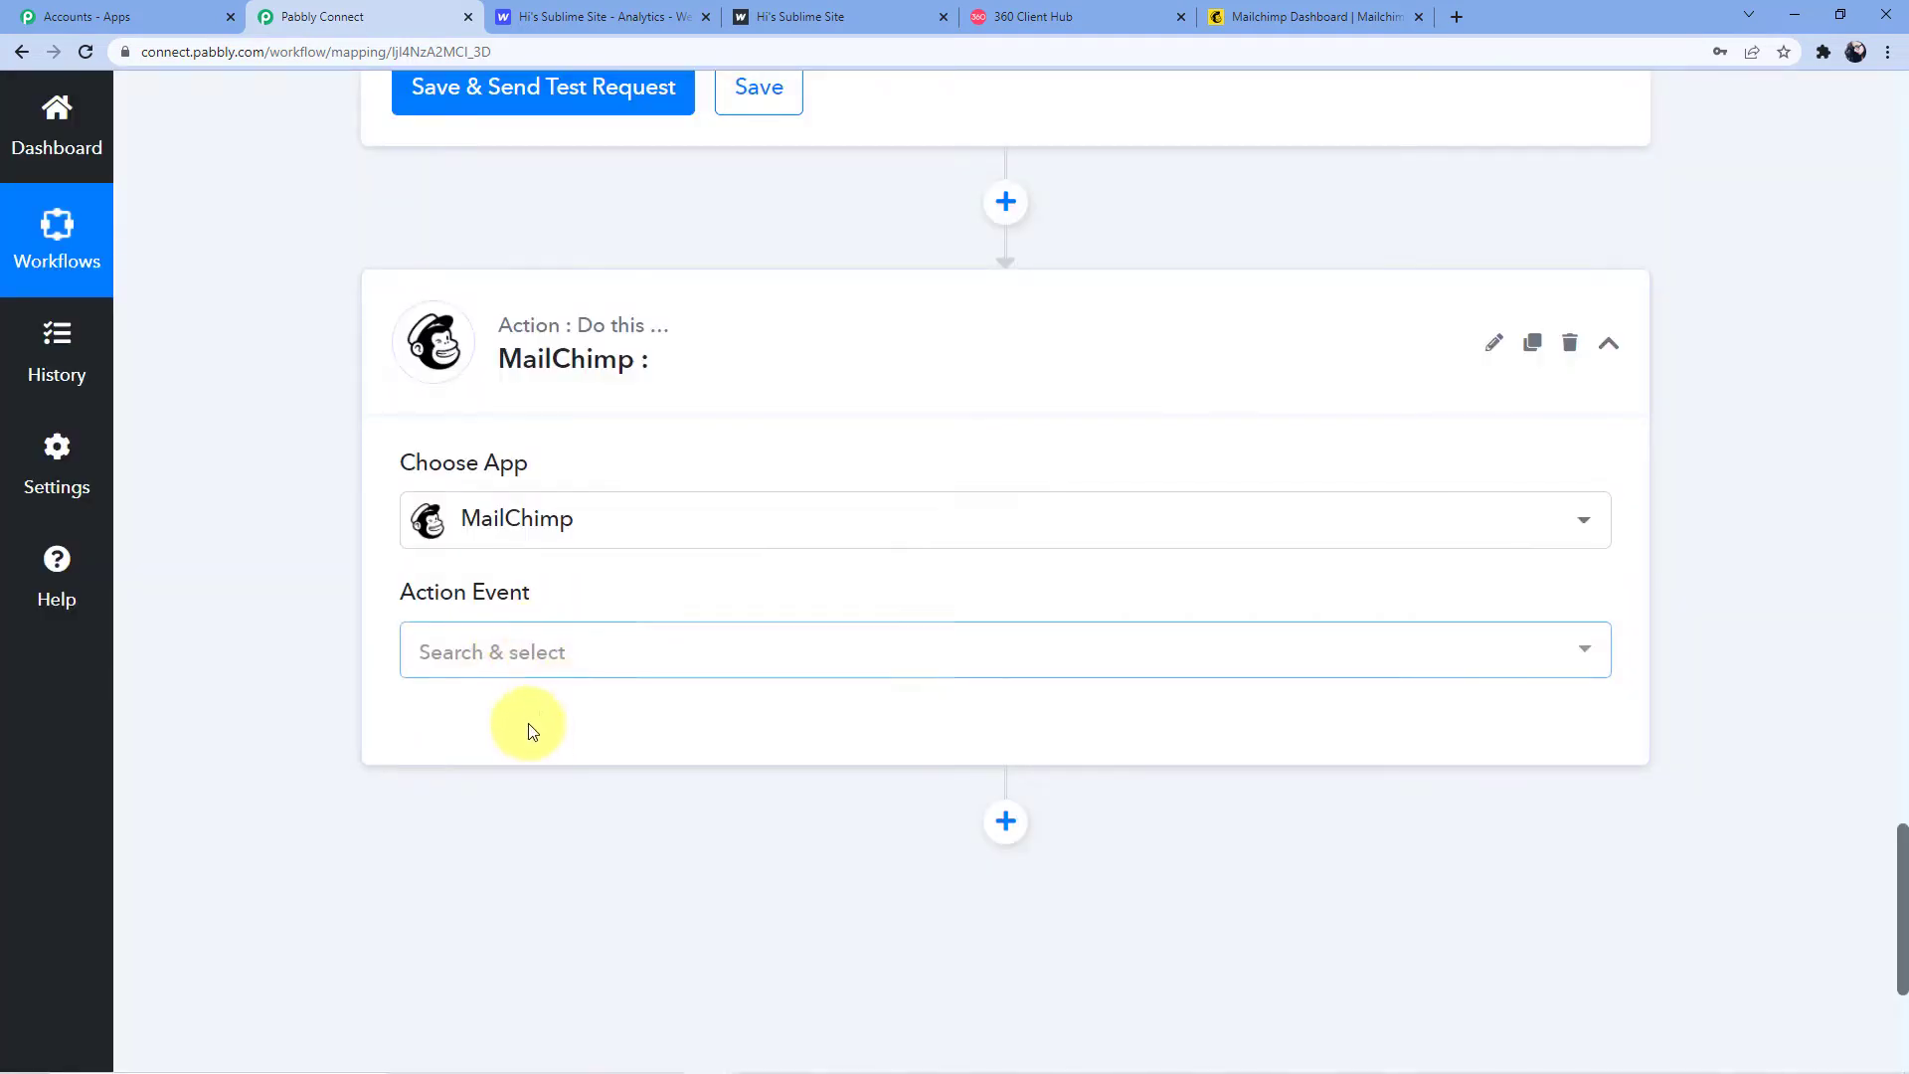
{"action": "left_click", "coordinate": [533, 662]}
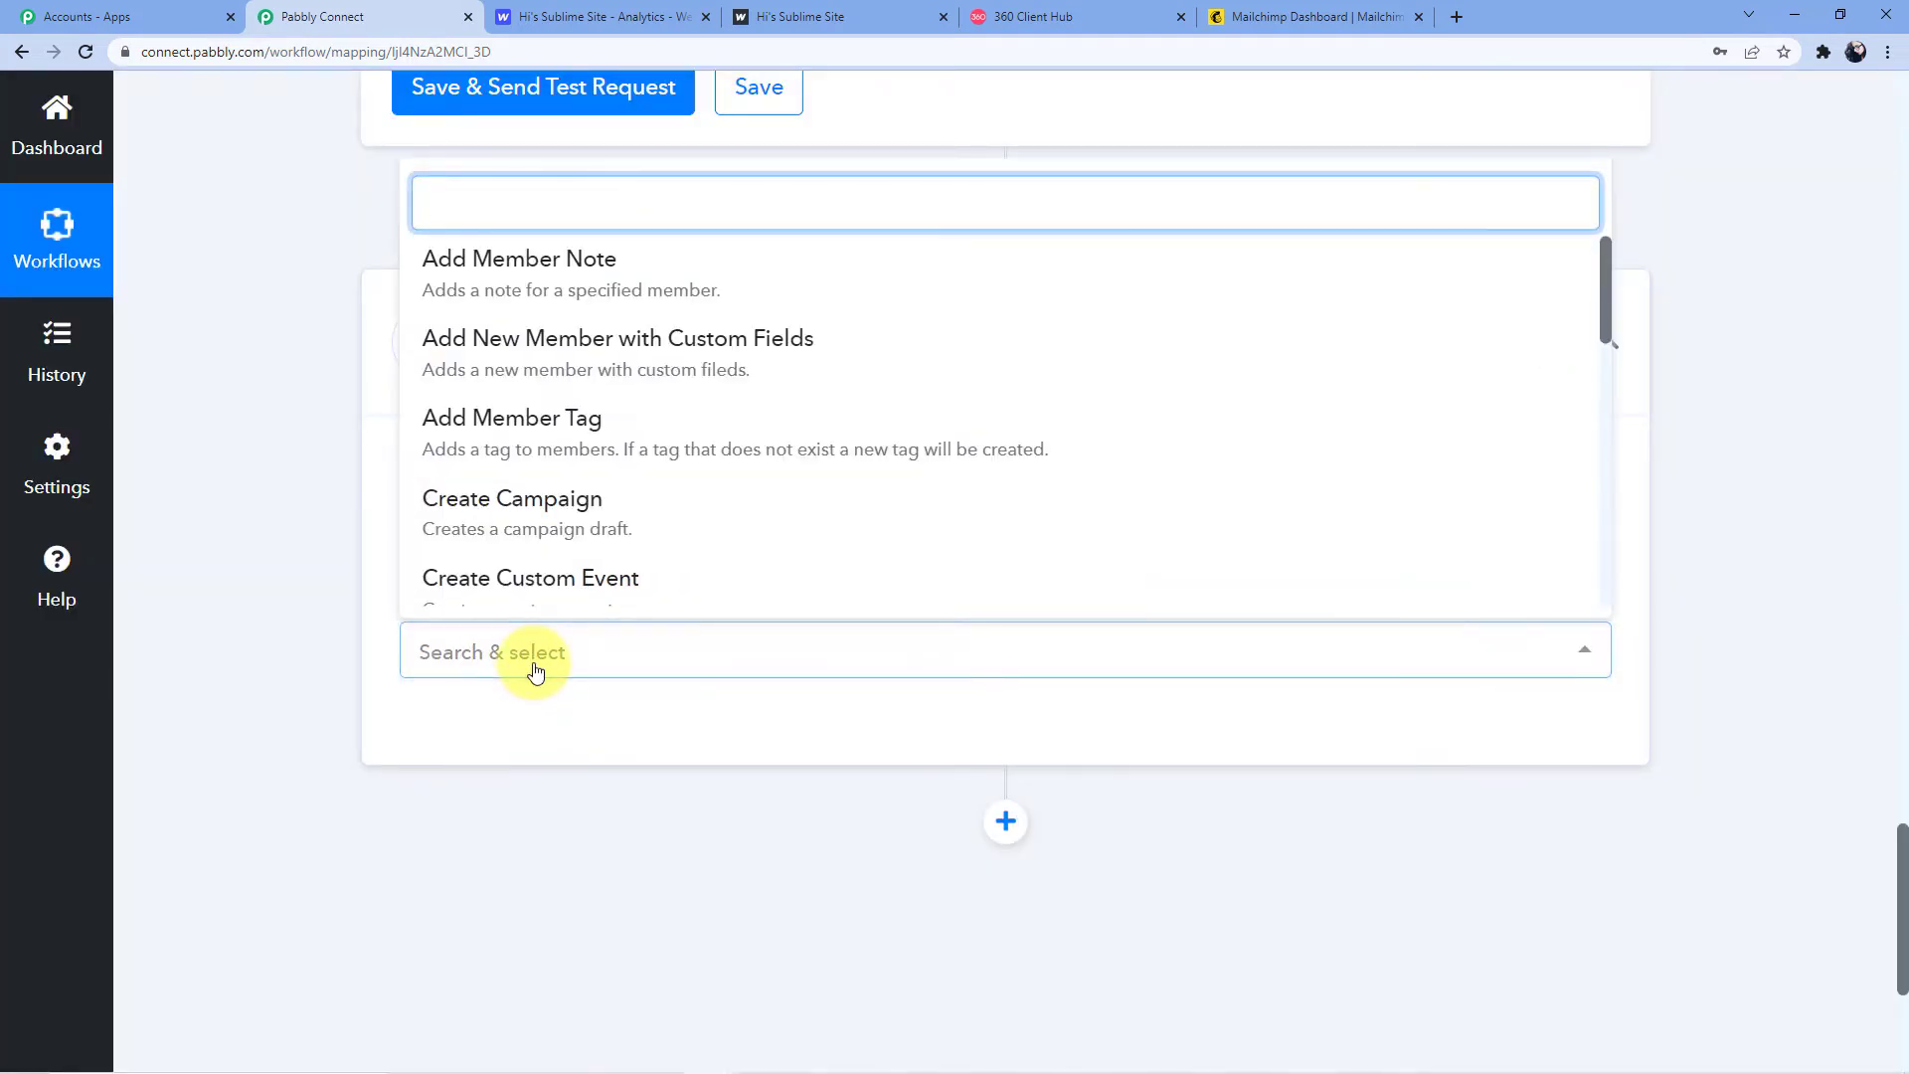
{"action": "type", "text": "Add new"}
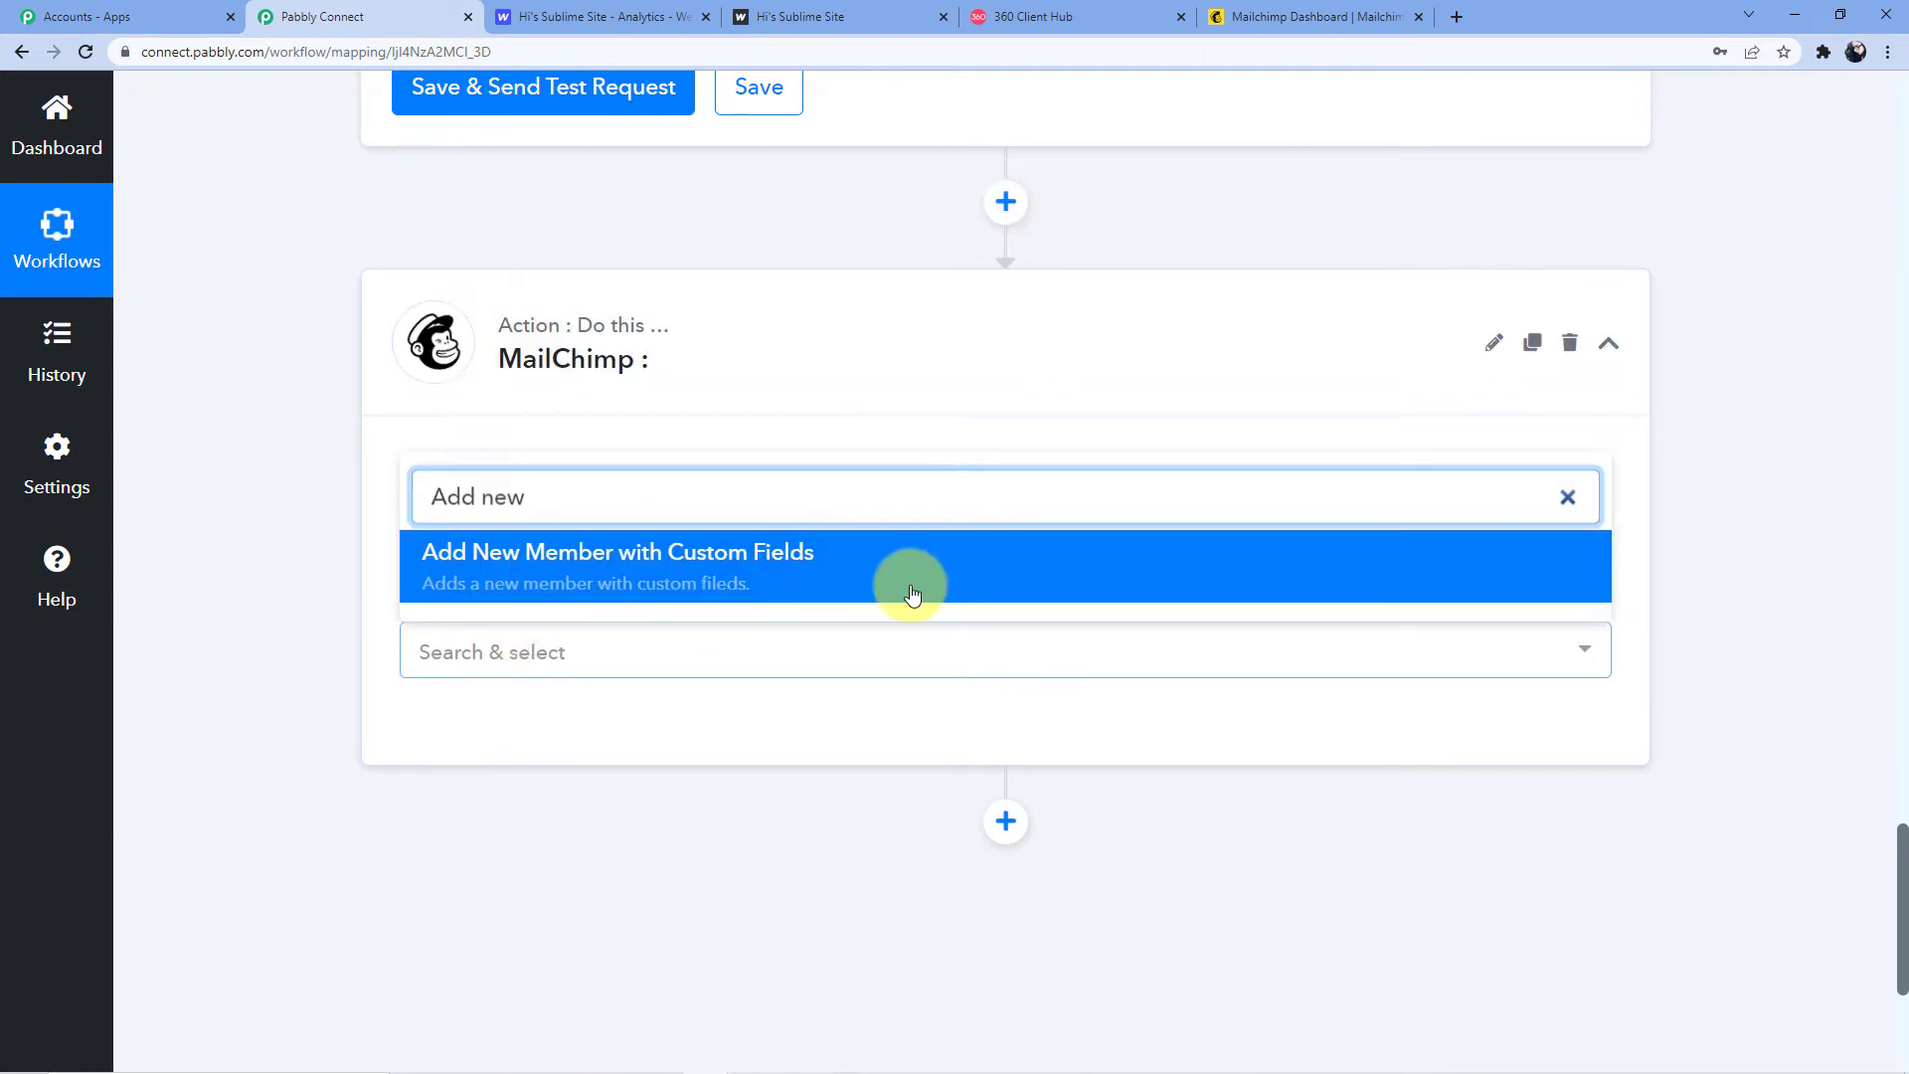
{"action": "left_click", "coordinate": [716, 597]}
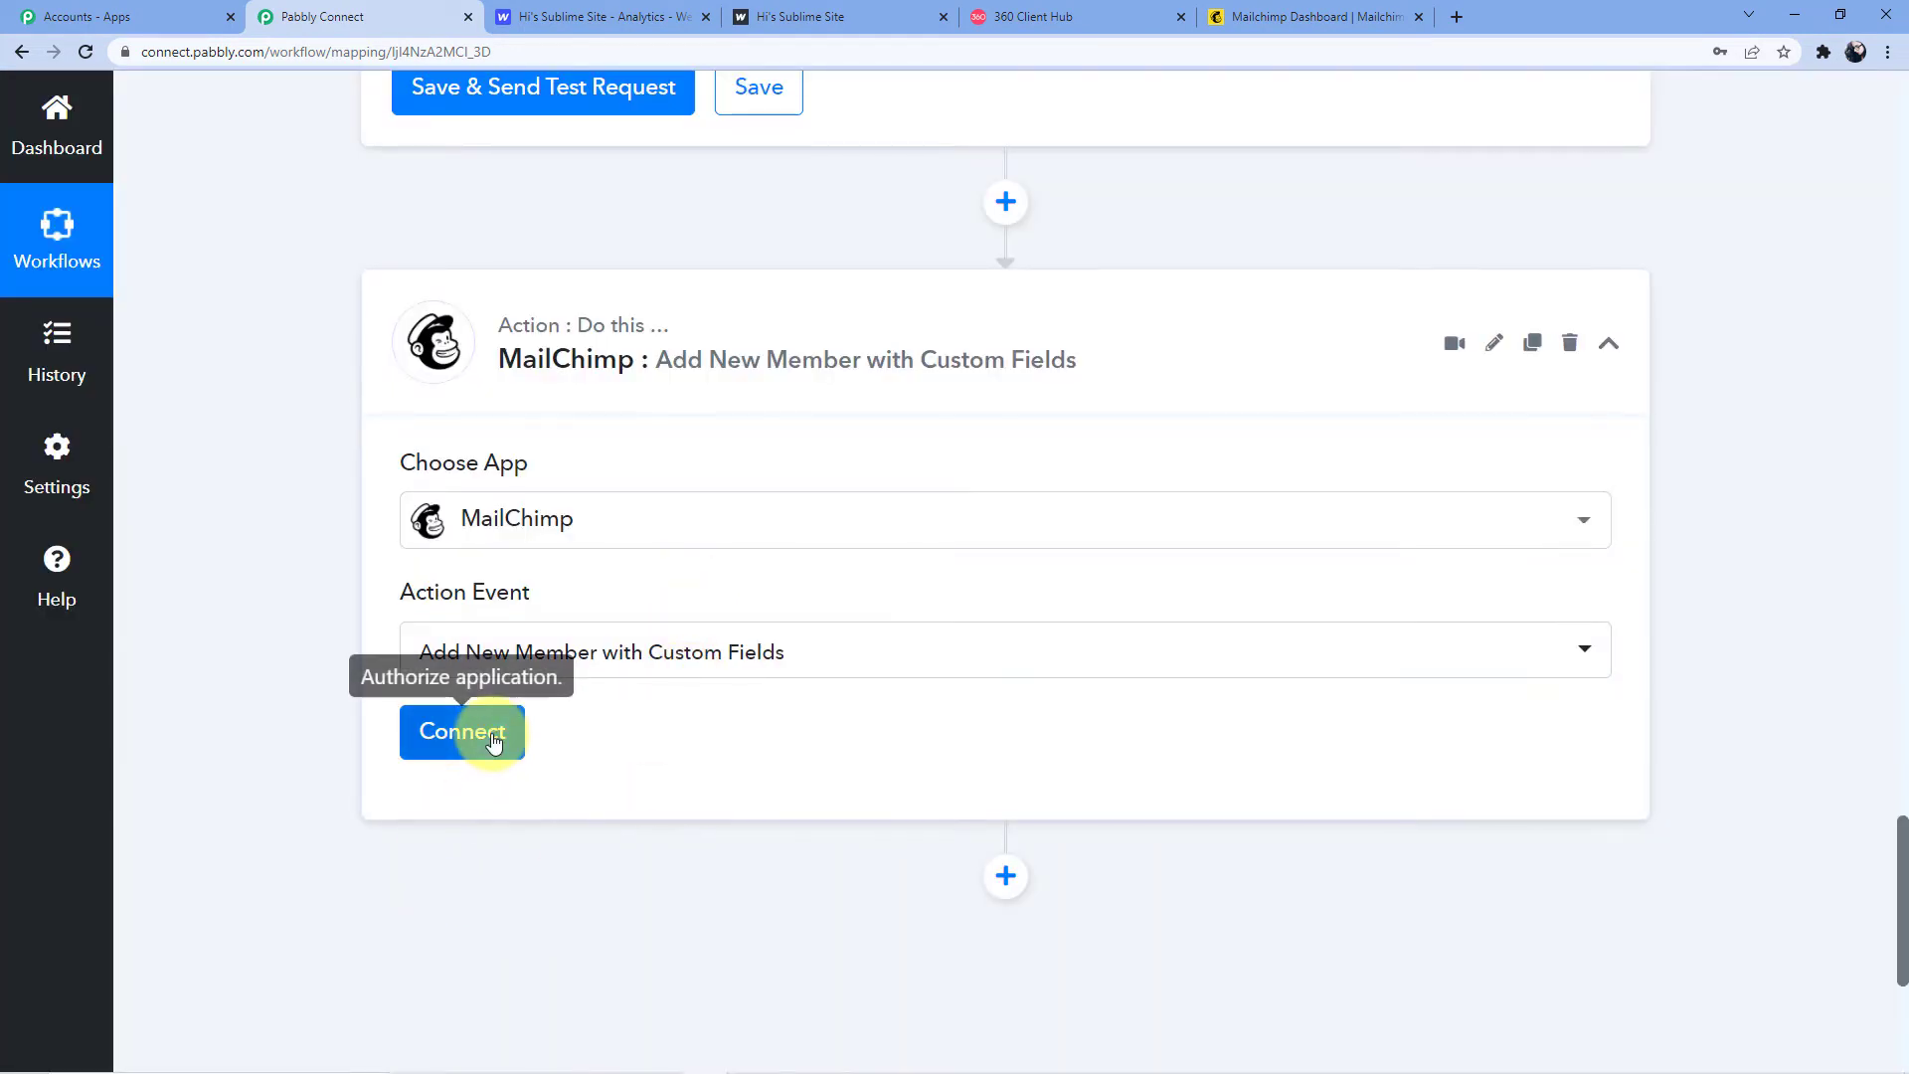
Start a new MailChimp connection and bring up the Mailchimp dashboard
{"action": "left_click", "coordinate": [495, 741]}
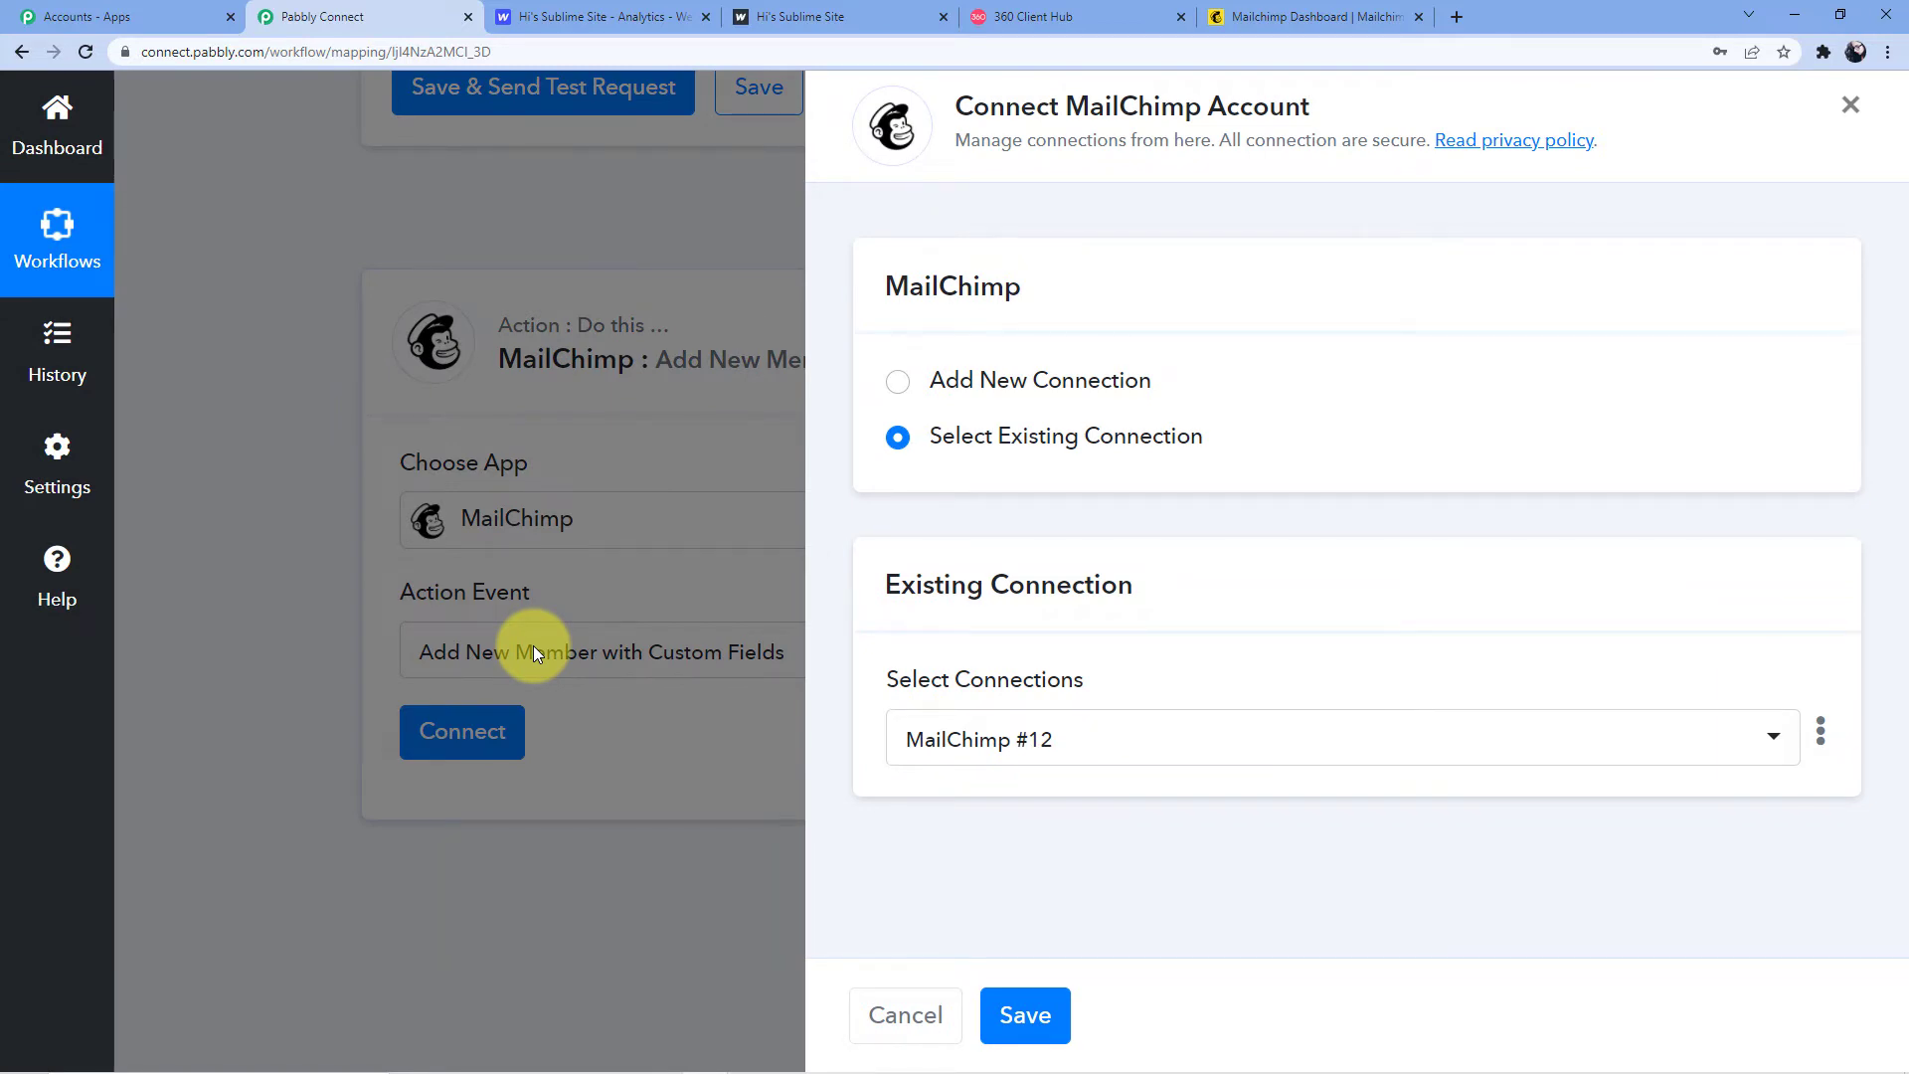
{"action": "left_click", "coordinate": [1003, 377]}
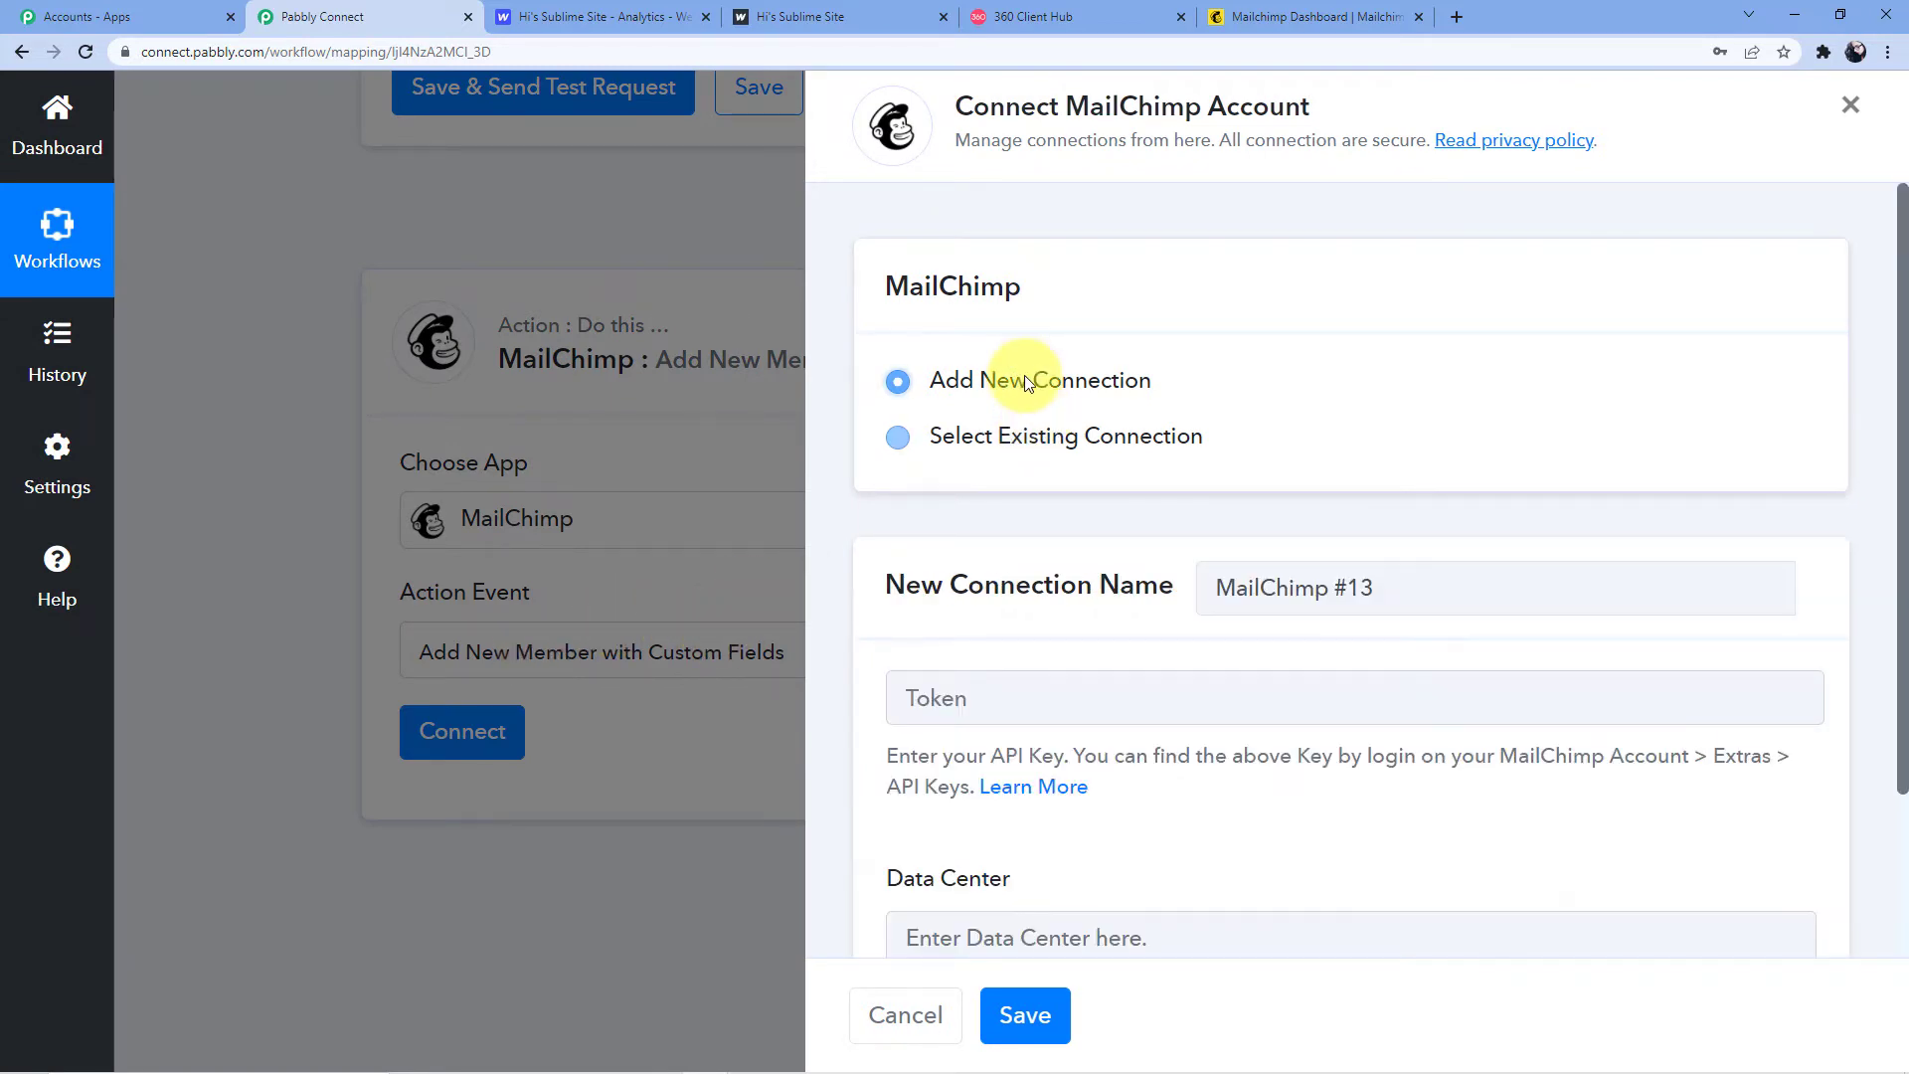
{"action": "scroll", "coordinate": [1118, 386], "scroll_direction": "down", "scroll_amount": 2}
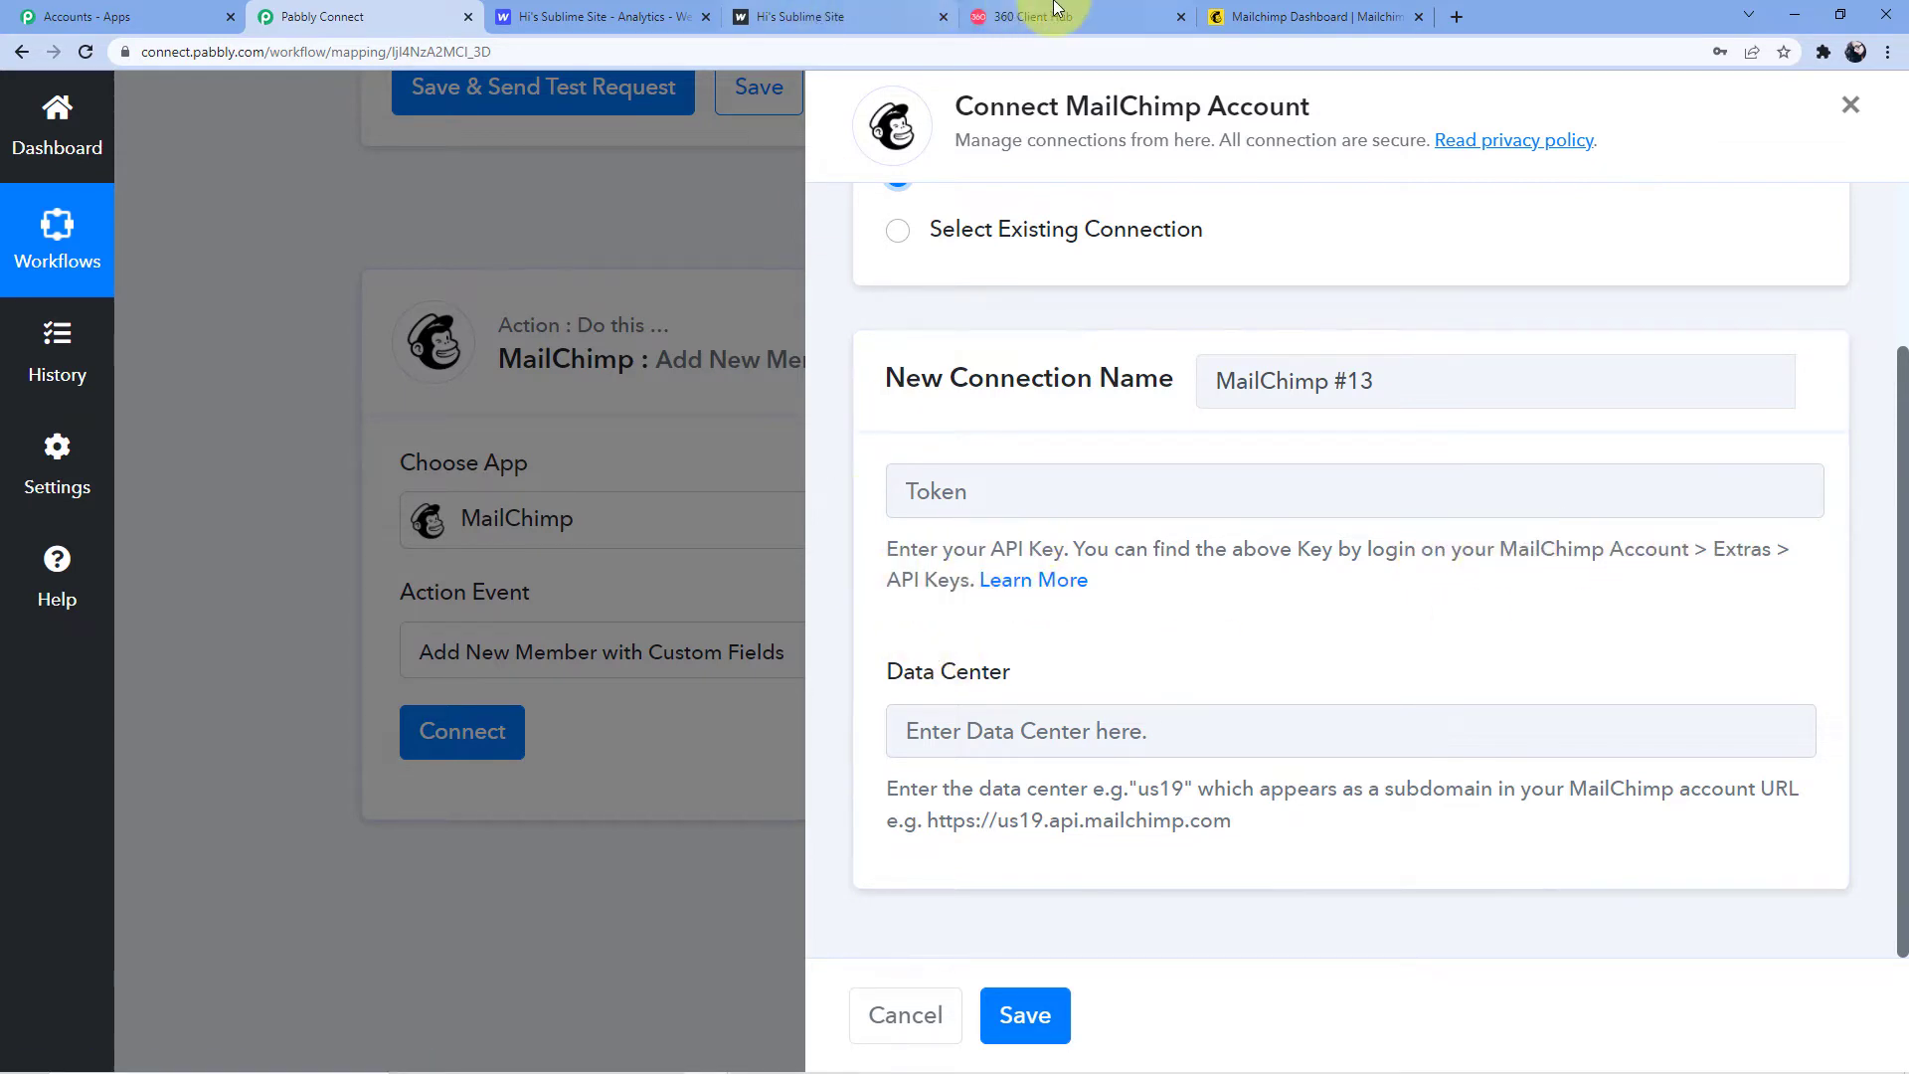
{"action": "left_click", "coordinate": [1268, 17]}
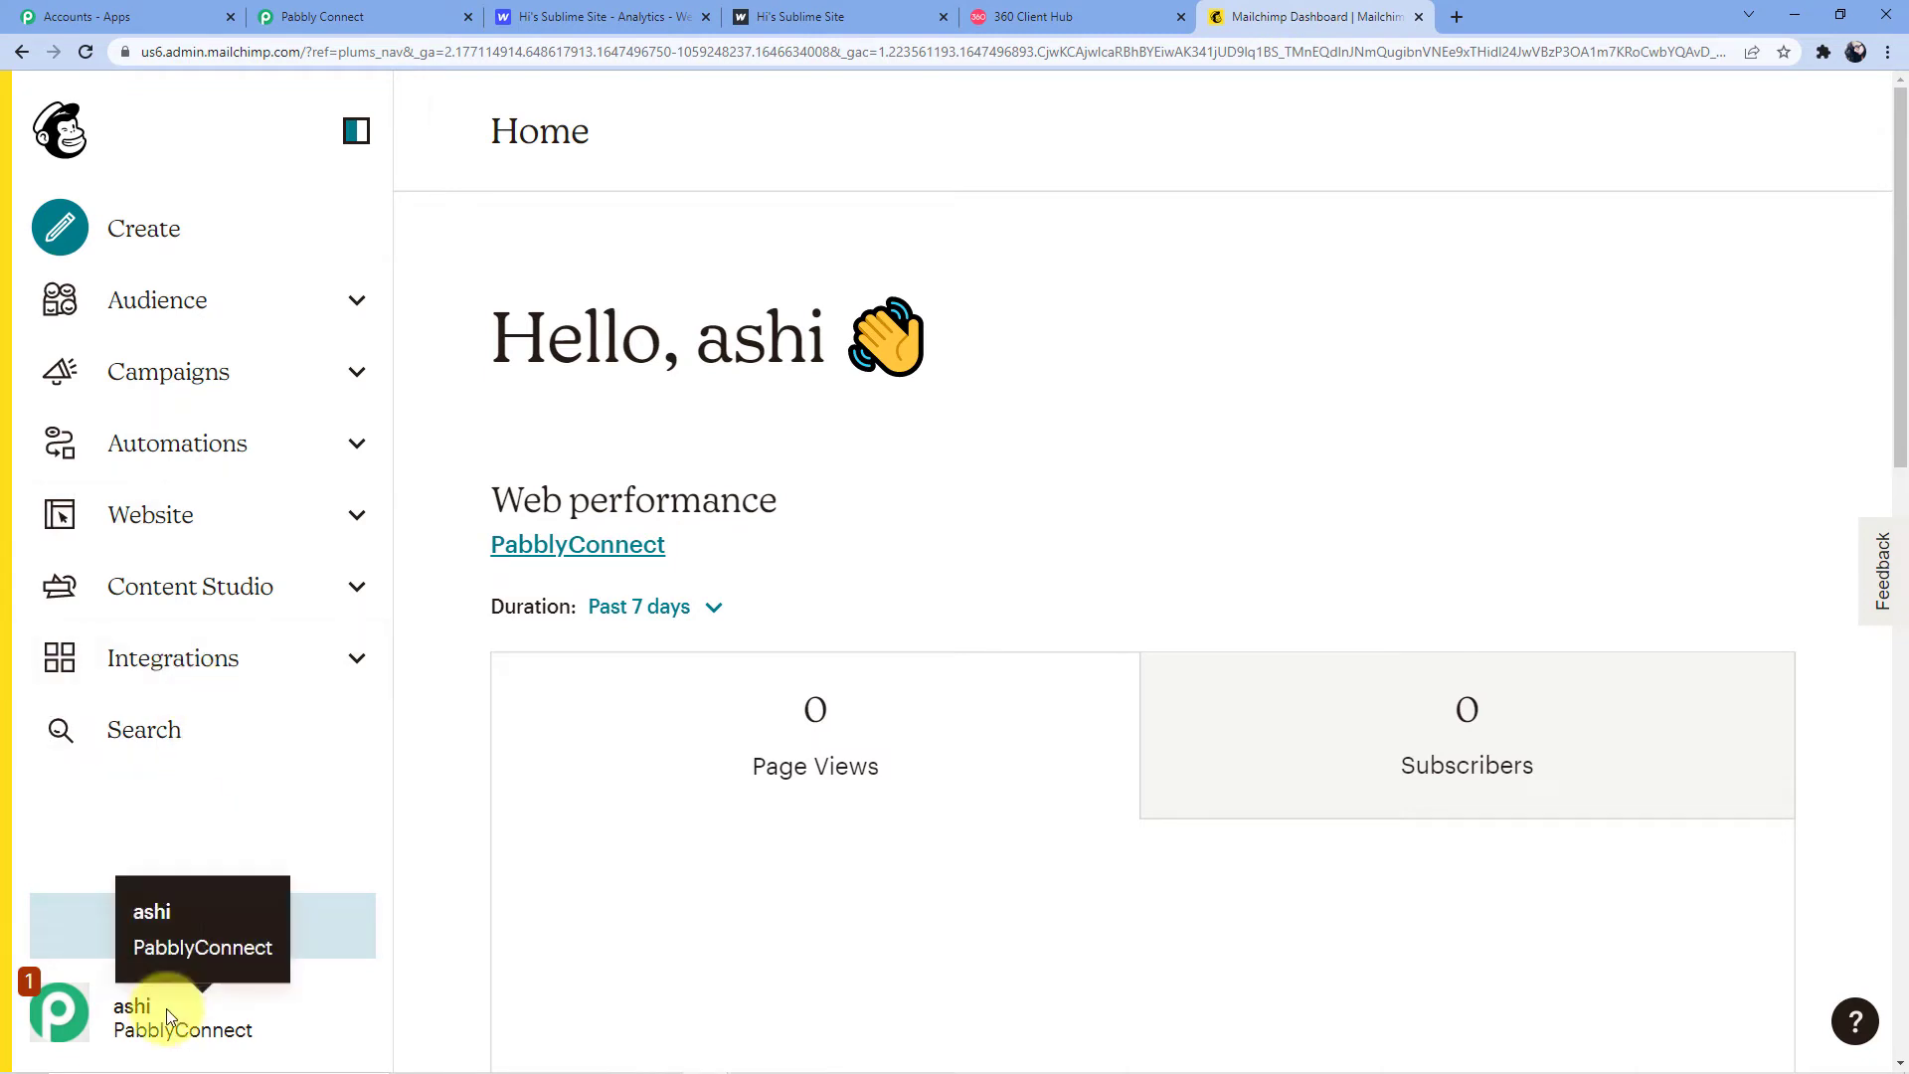
Create a new API key under Mailchimp's Account > Extras > API keys
{"action": "left_click", "coordinate": [63, 1012]}
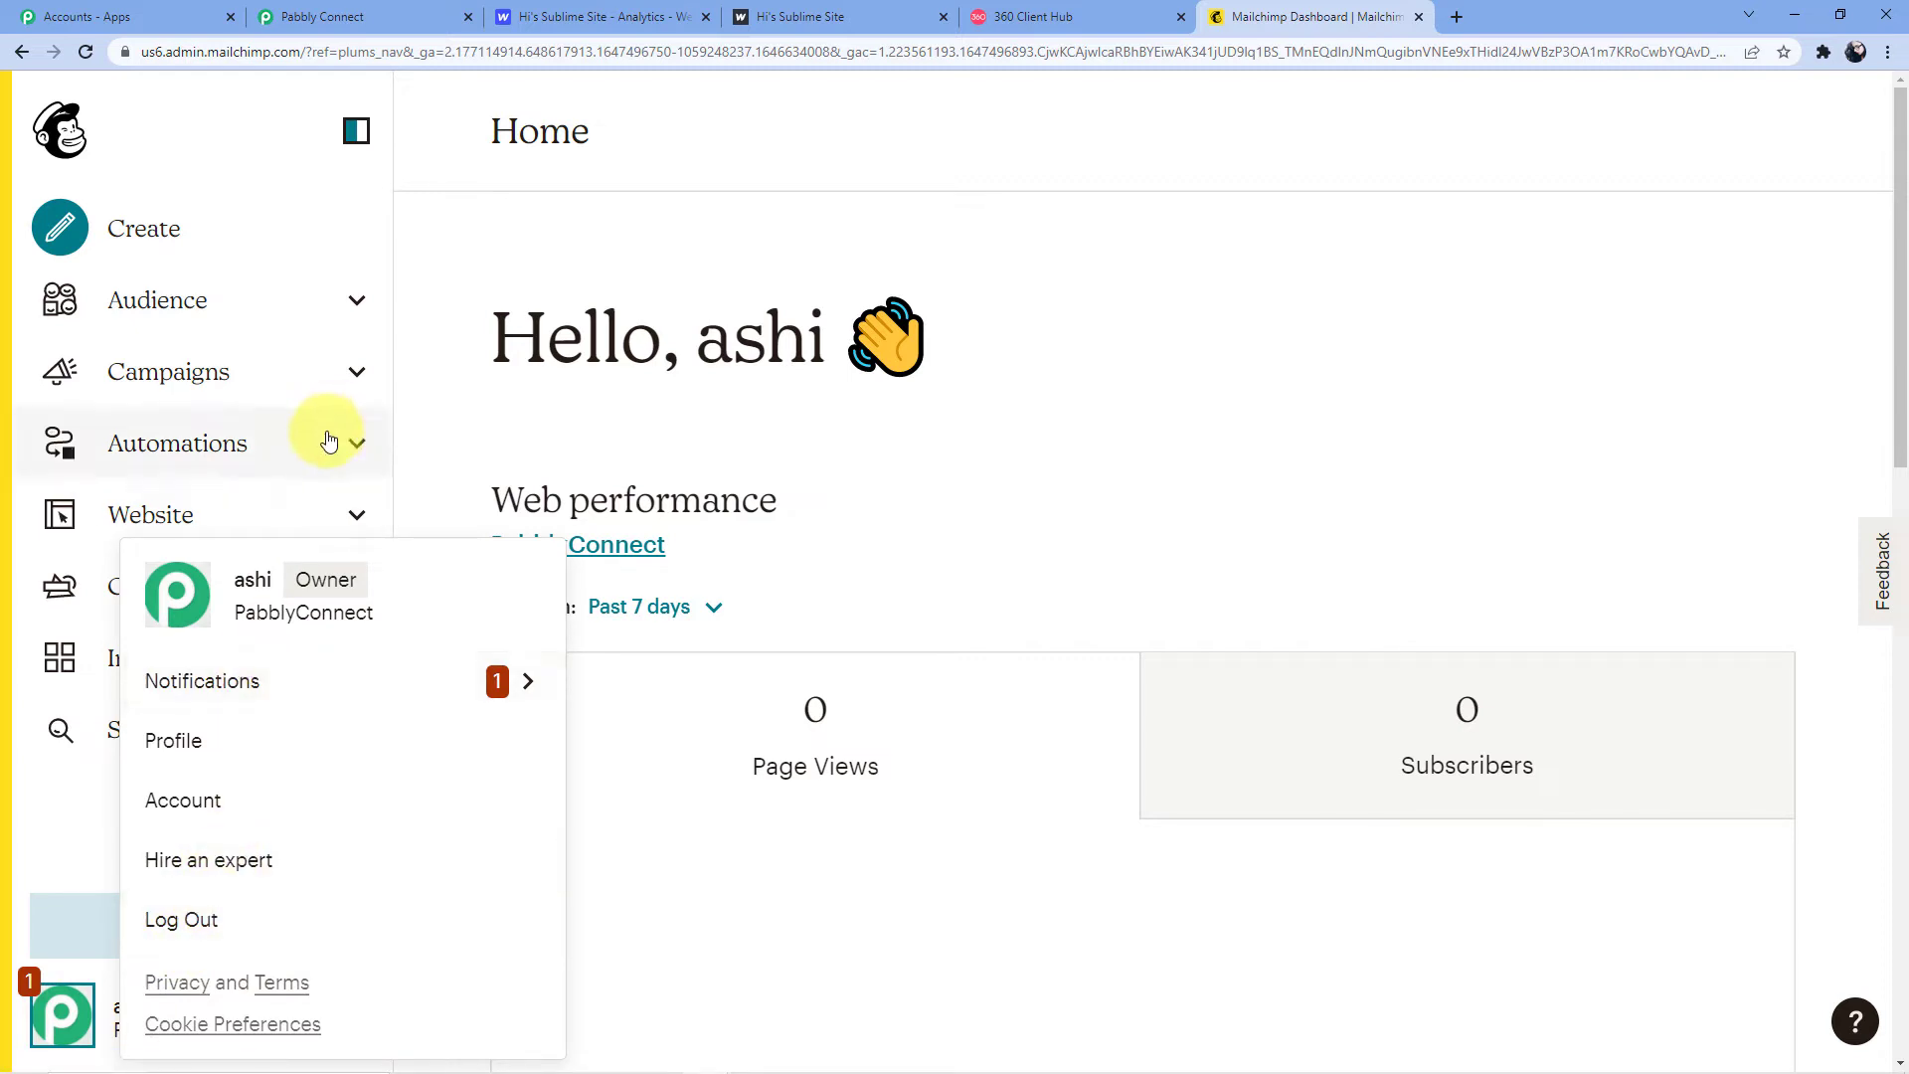
{"action": "left_click", "coordinate": [223, 815]}
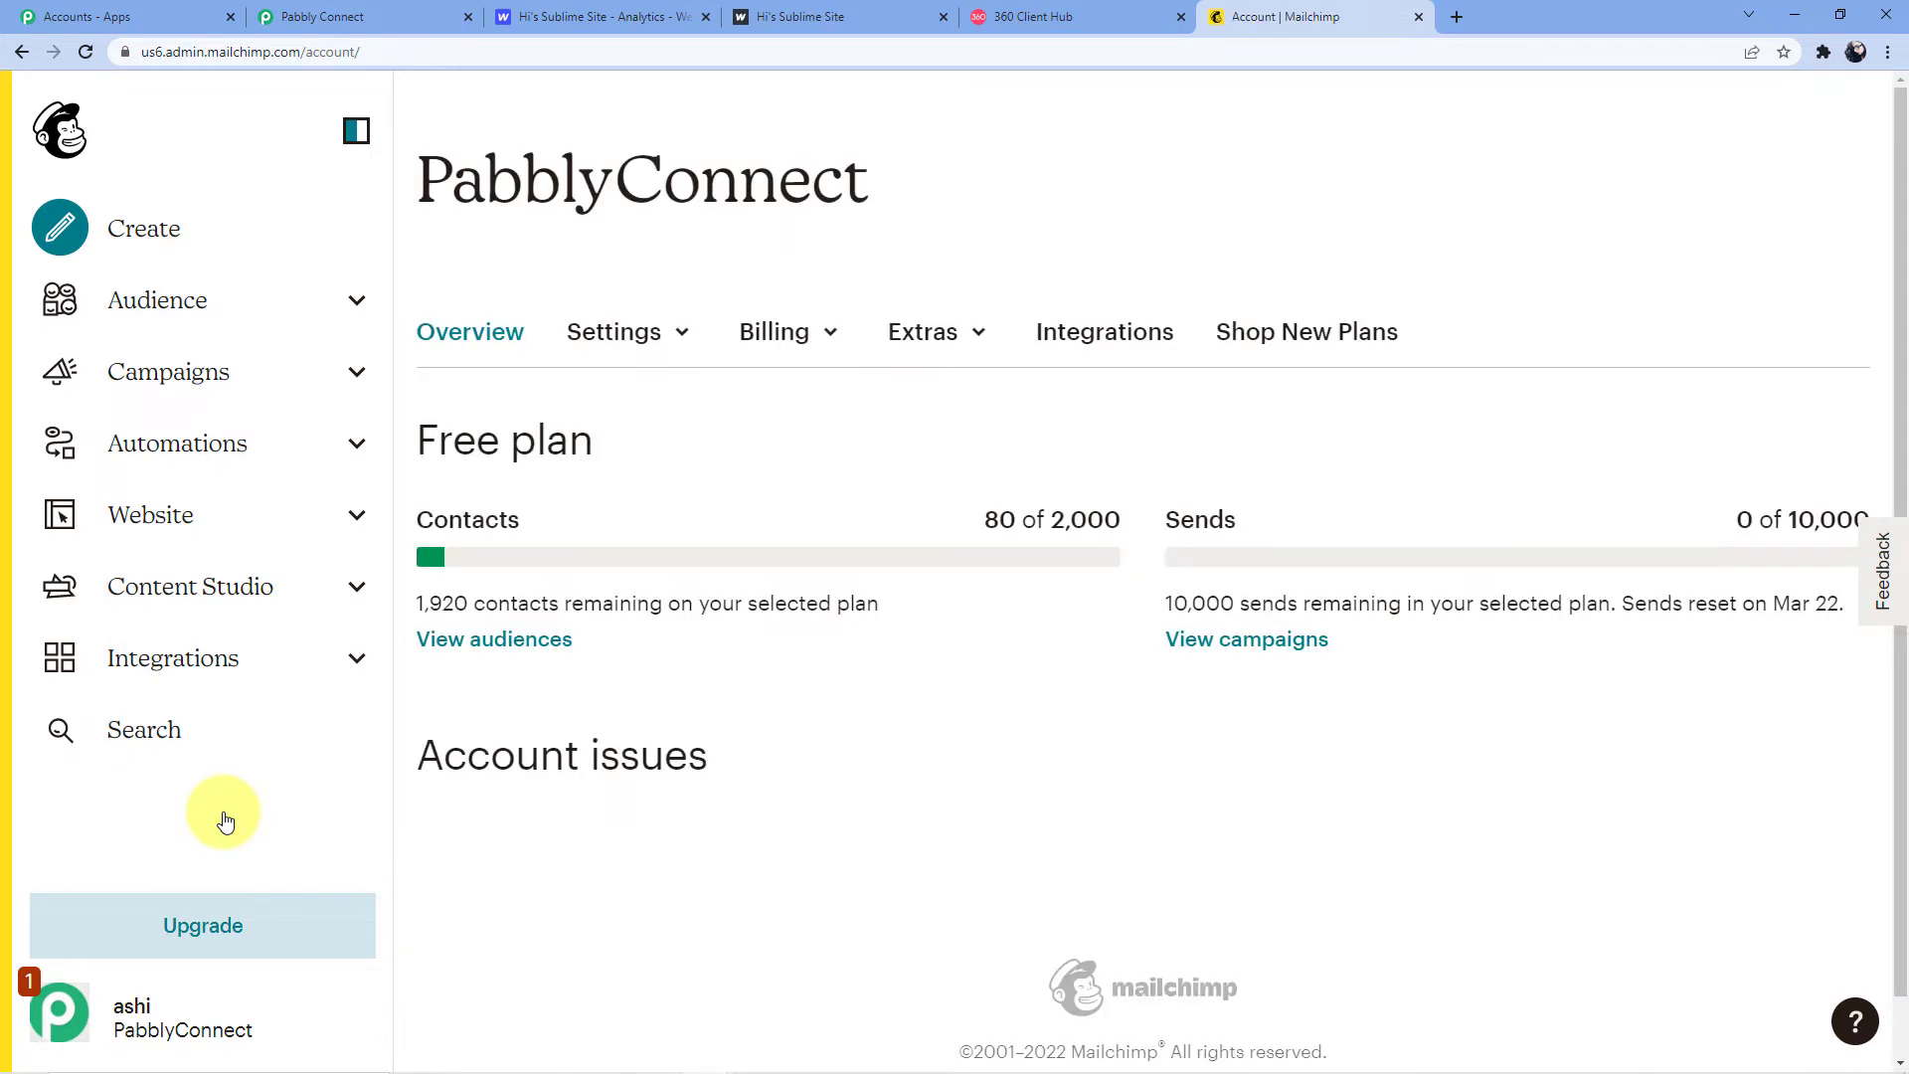
{"action": "left_click", "coordinate": [940, 344]}
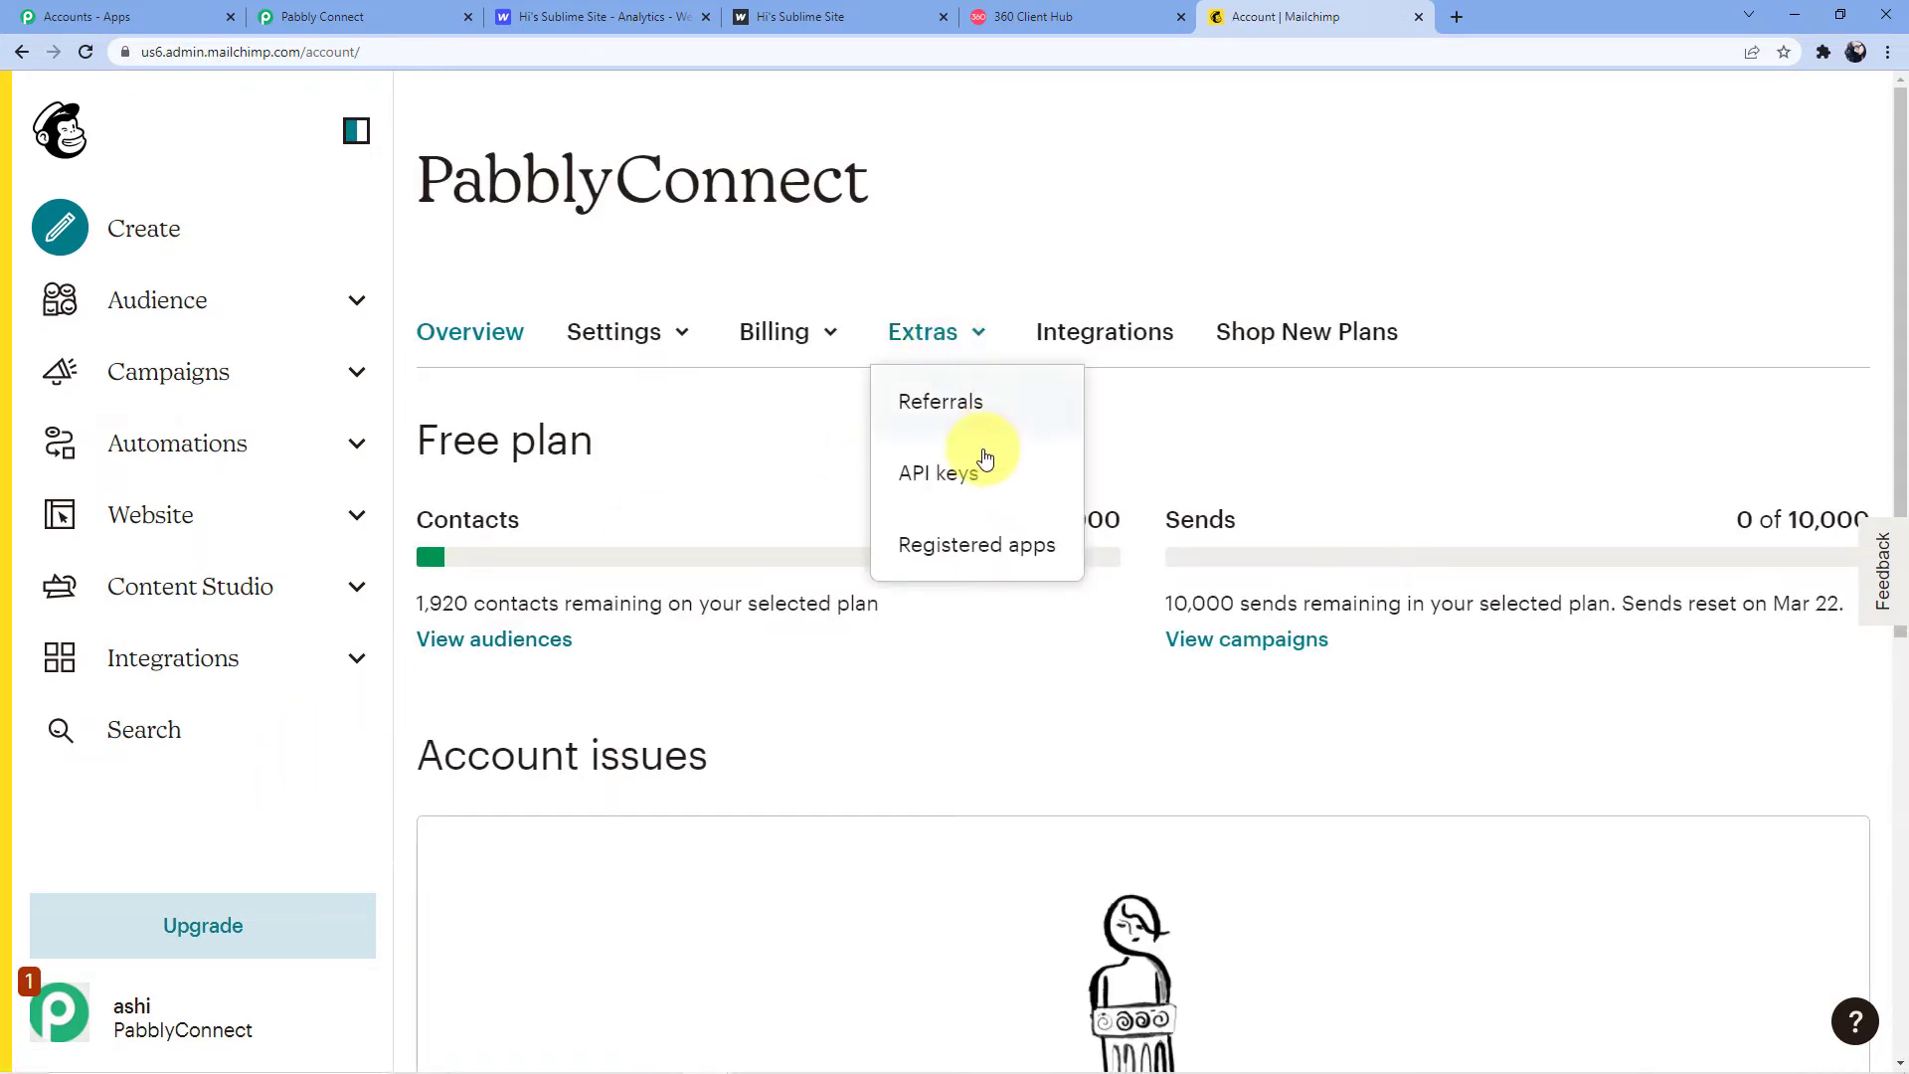
{"action": "left_click", "coordinate": [939, 475]}
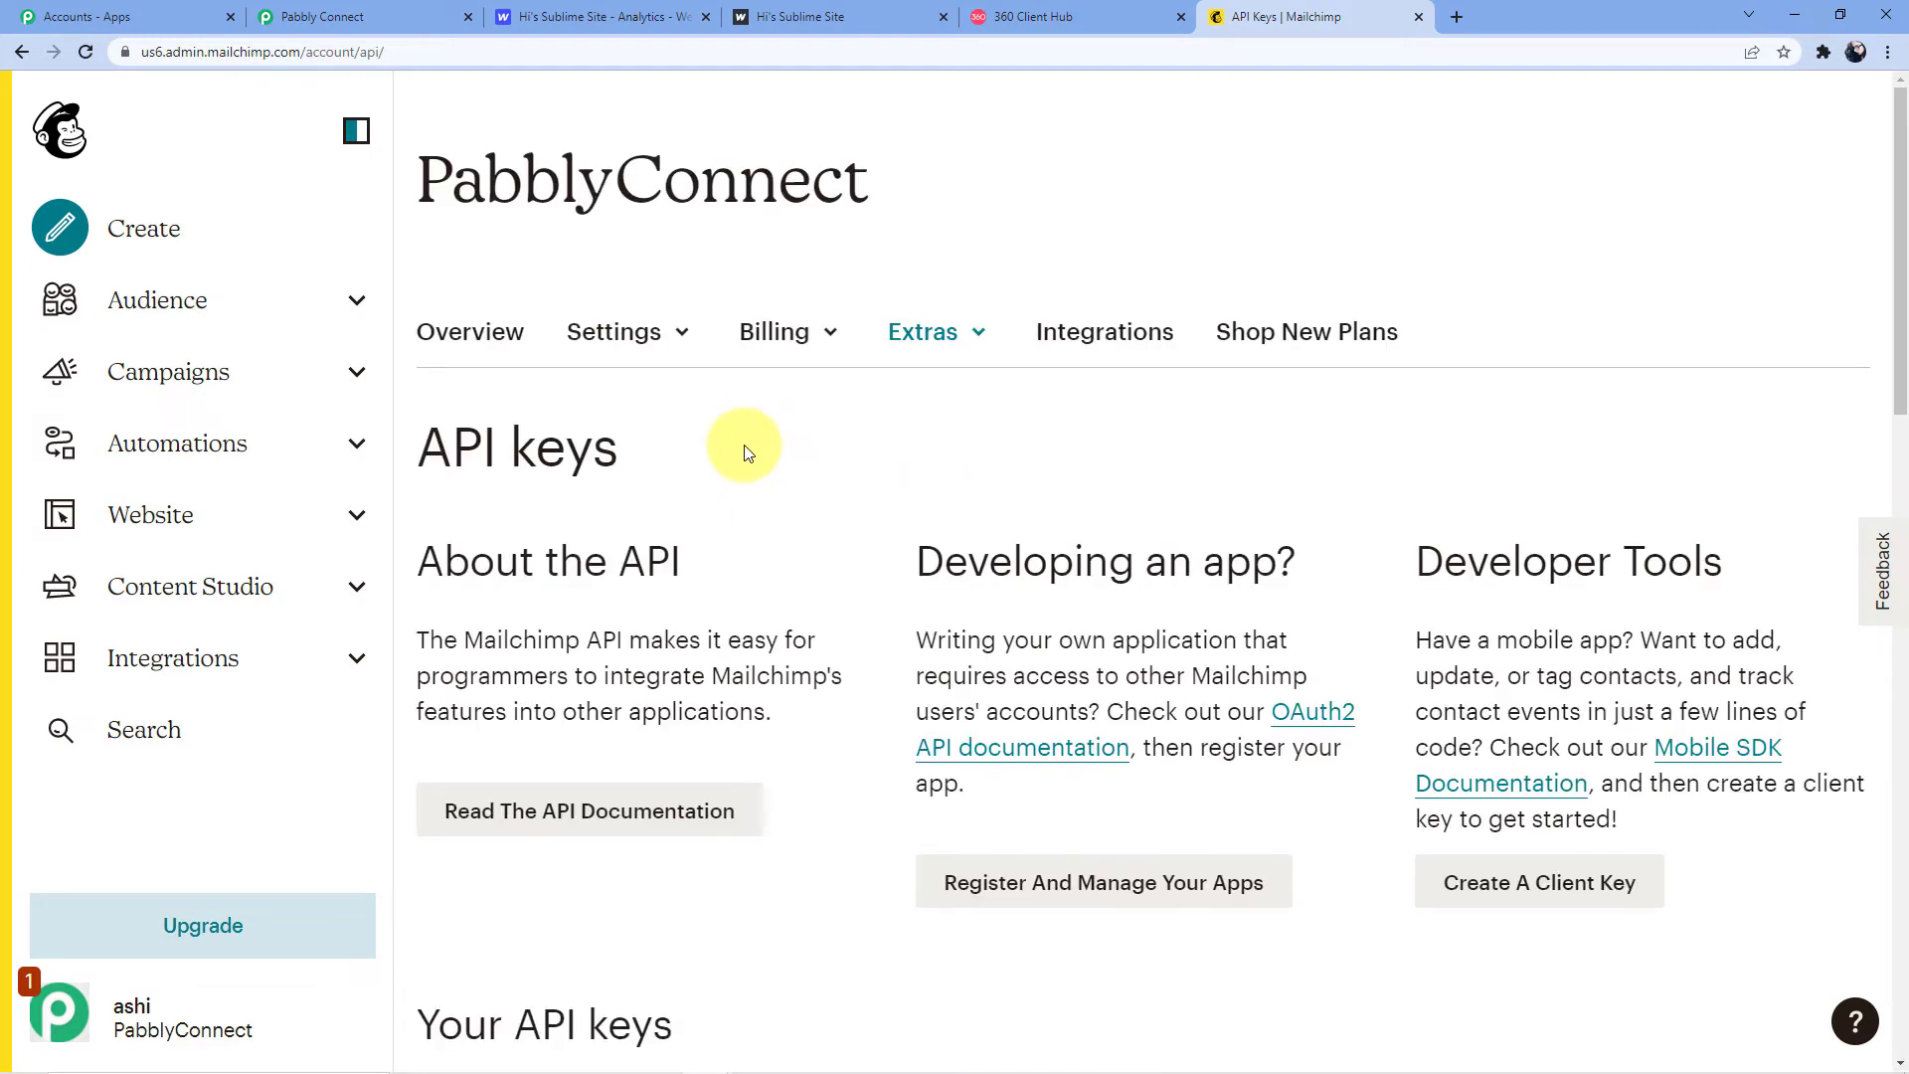
{"action": "scroll", "coordinate": [748, 452], "scroll_direction": "down", "scroll_amount": 7}
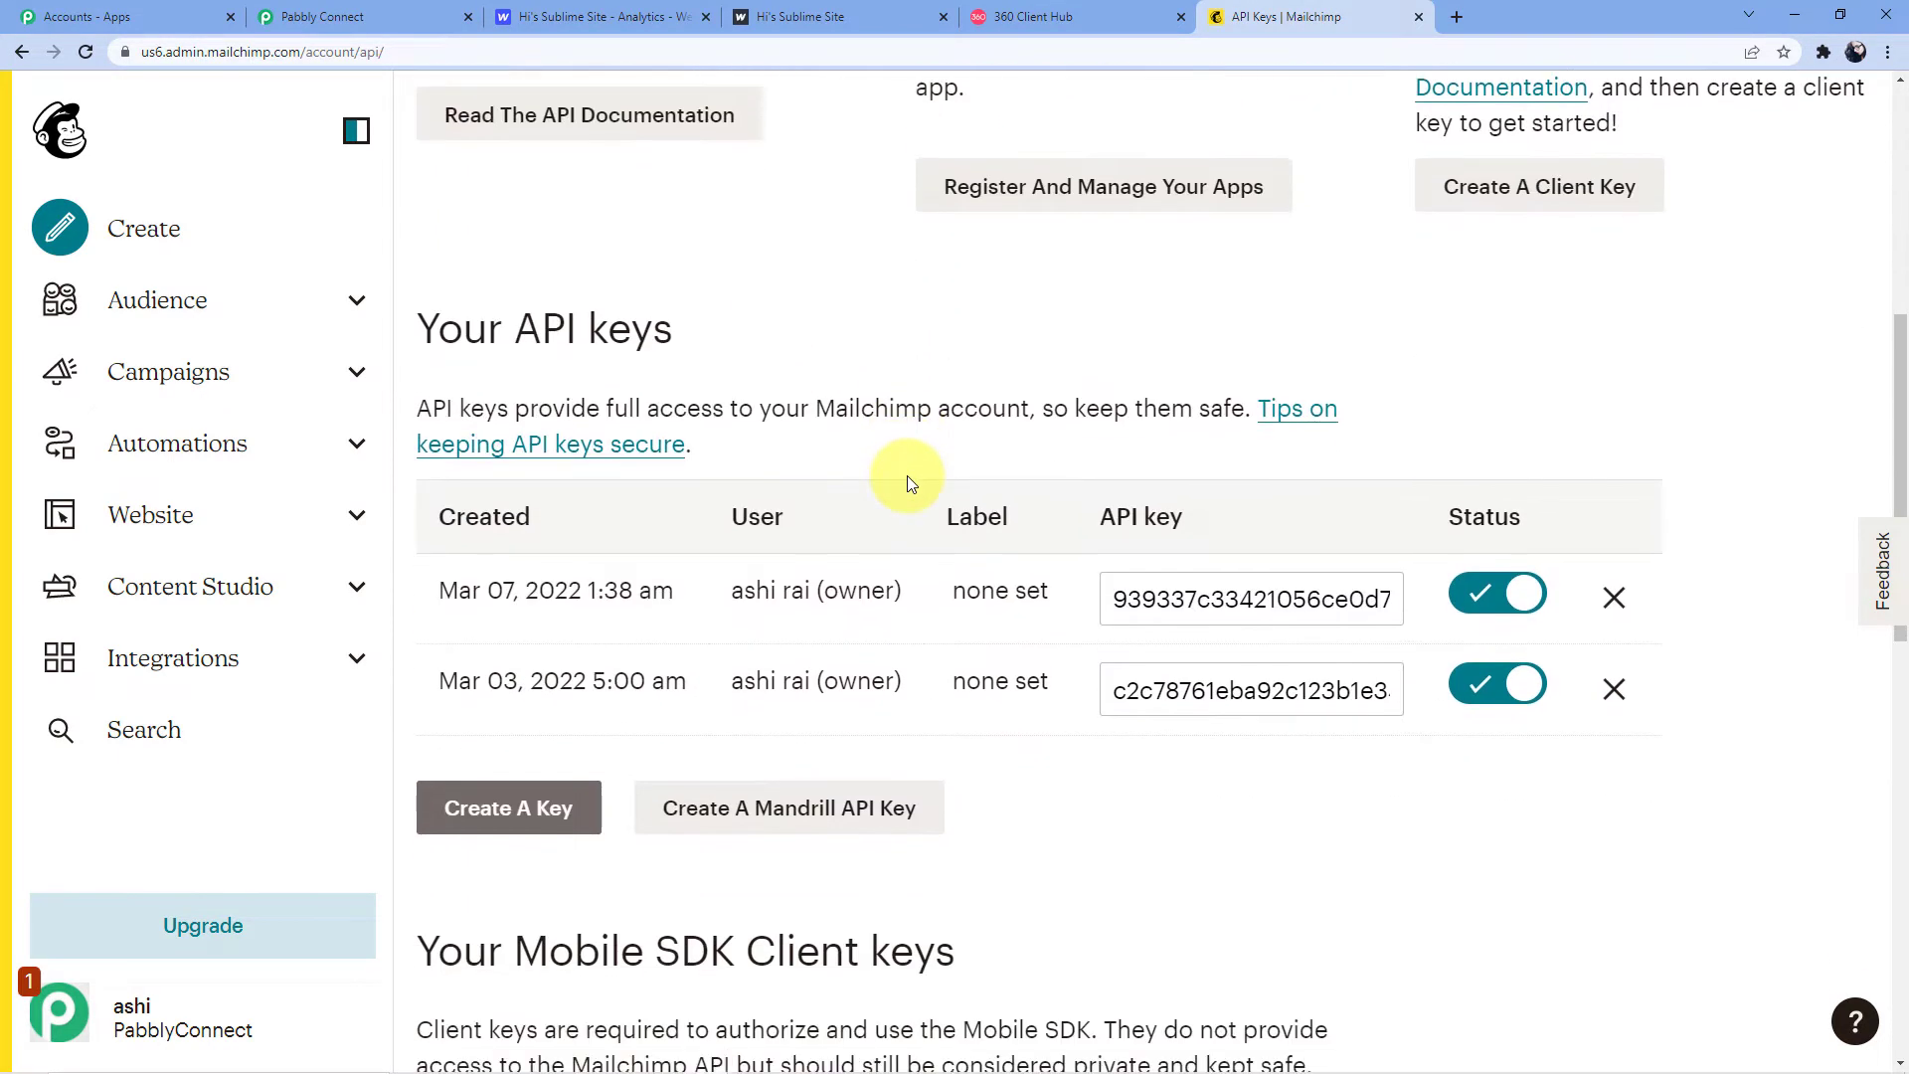
{"action": "scroll", "coordinate": [1044, 527], "scroll_direction": "down", "scroll_amount": 1}
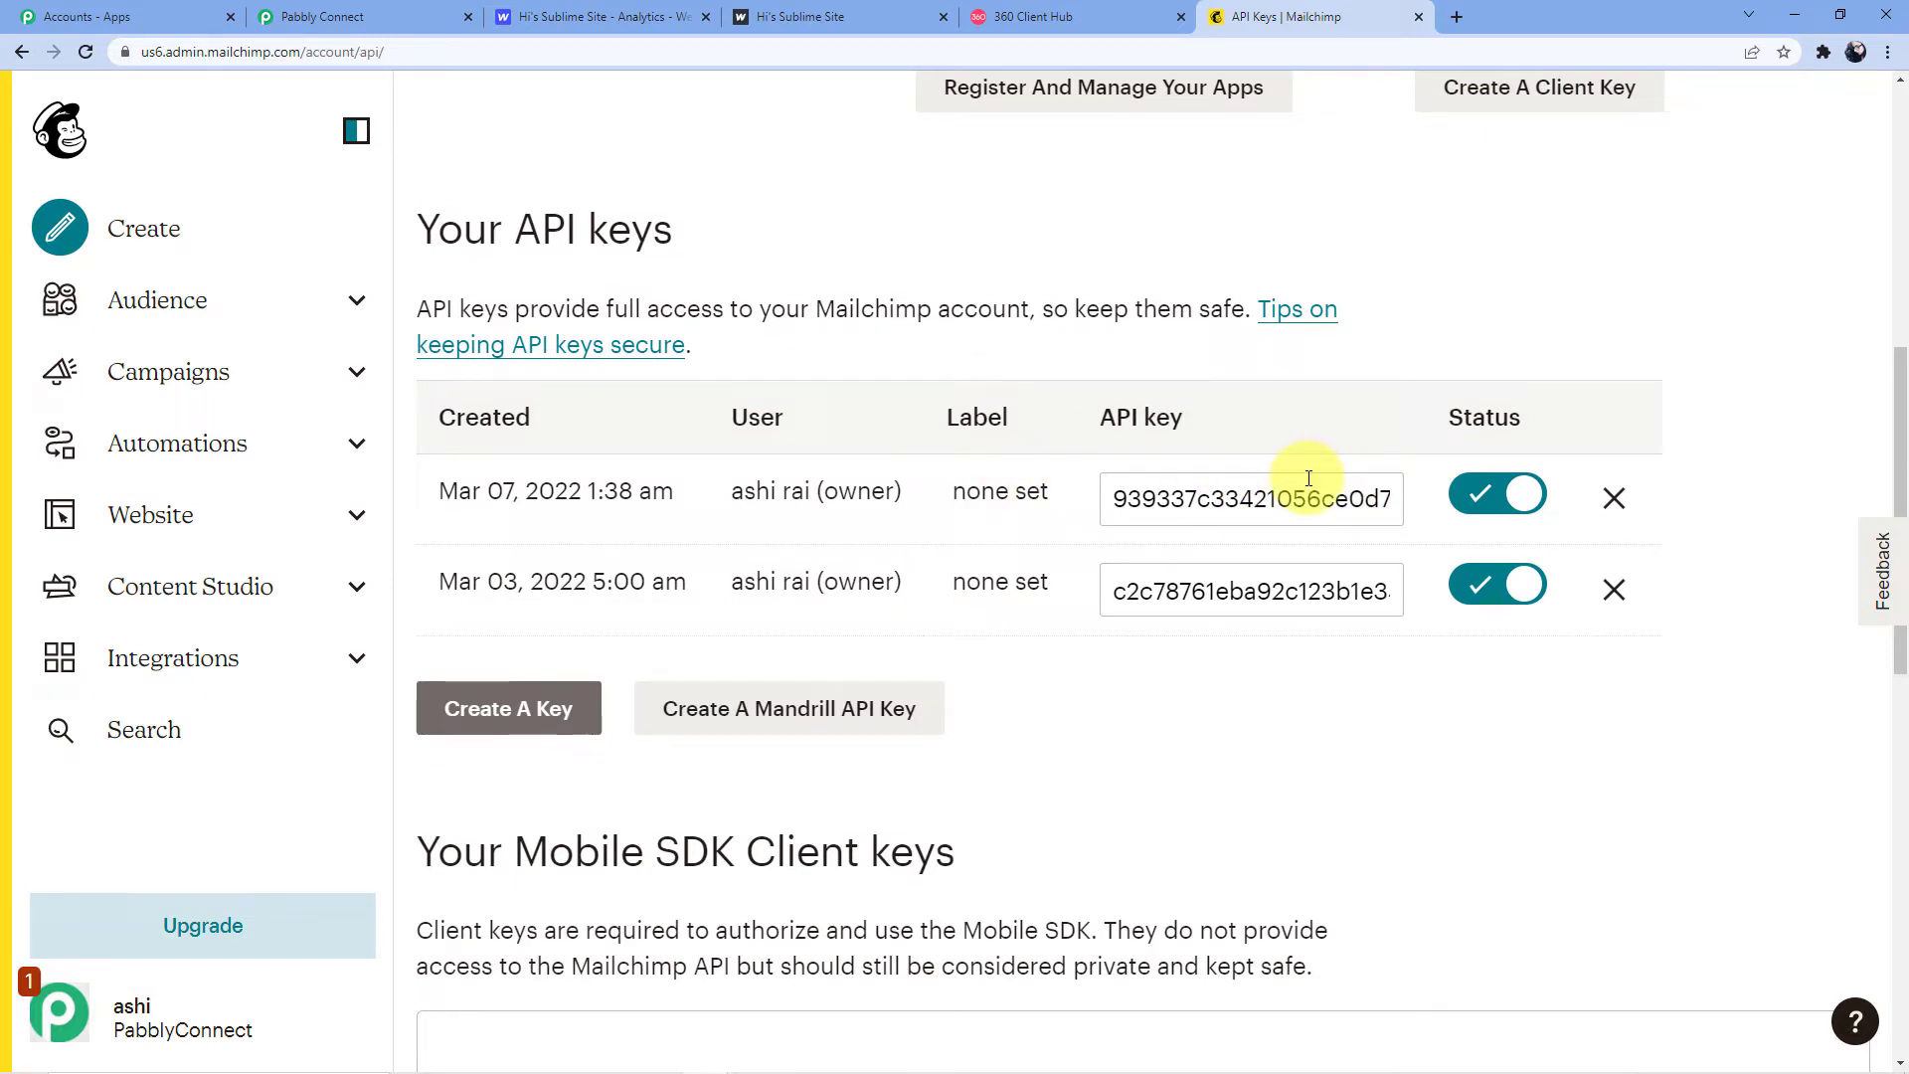
{"action": "left_click", "coordinate": [513, 735]}
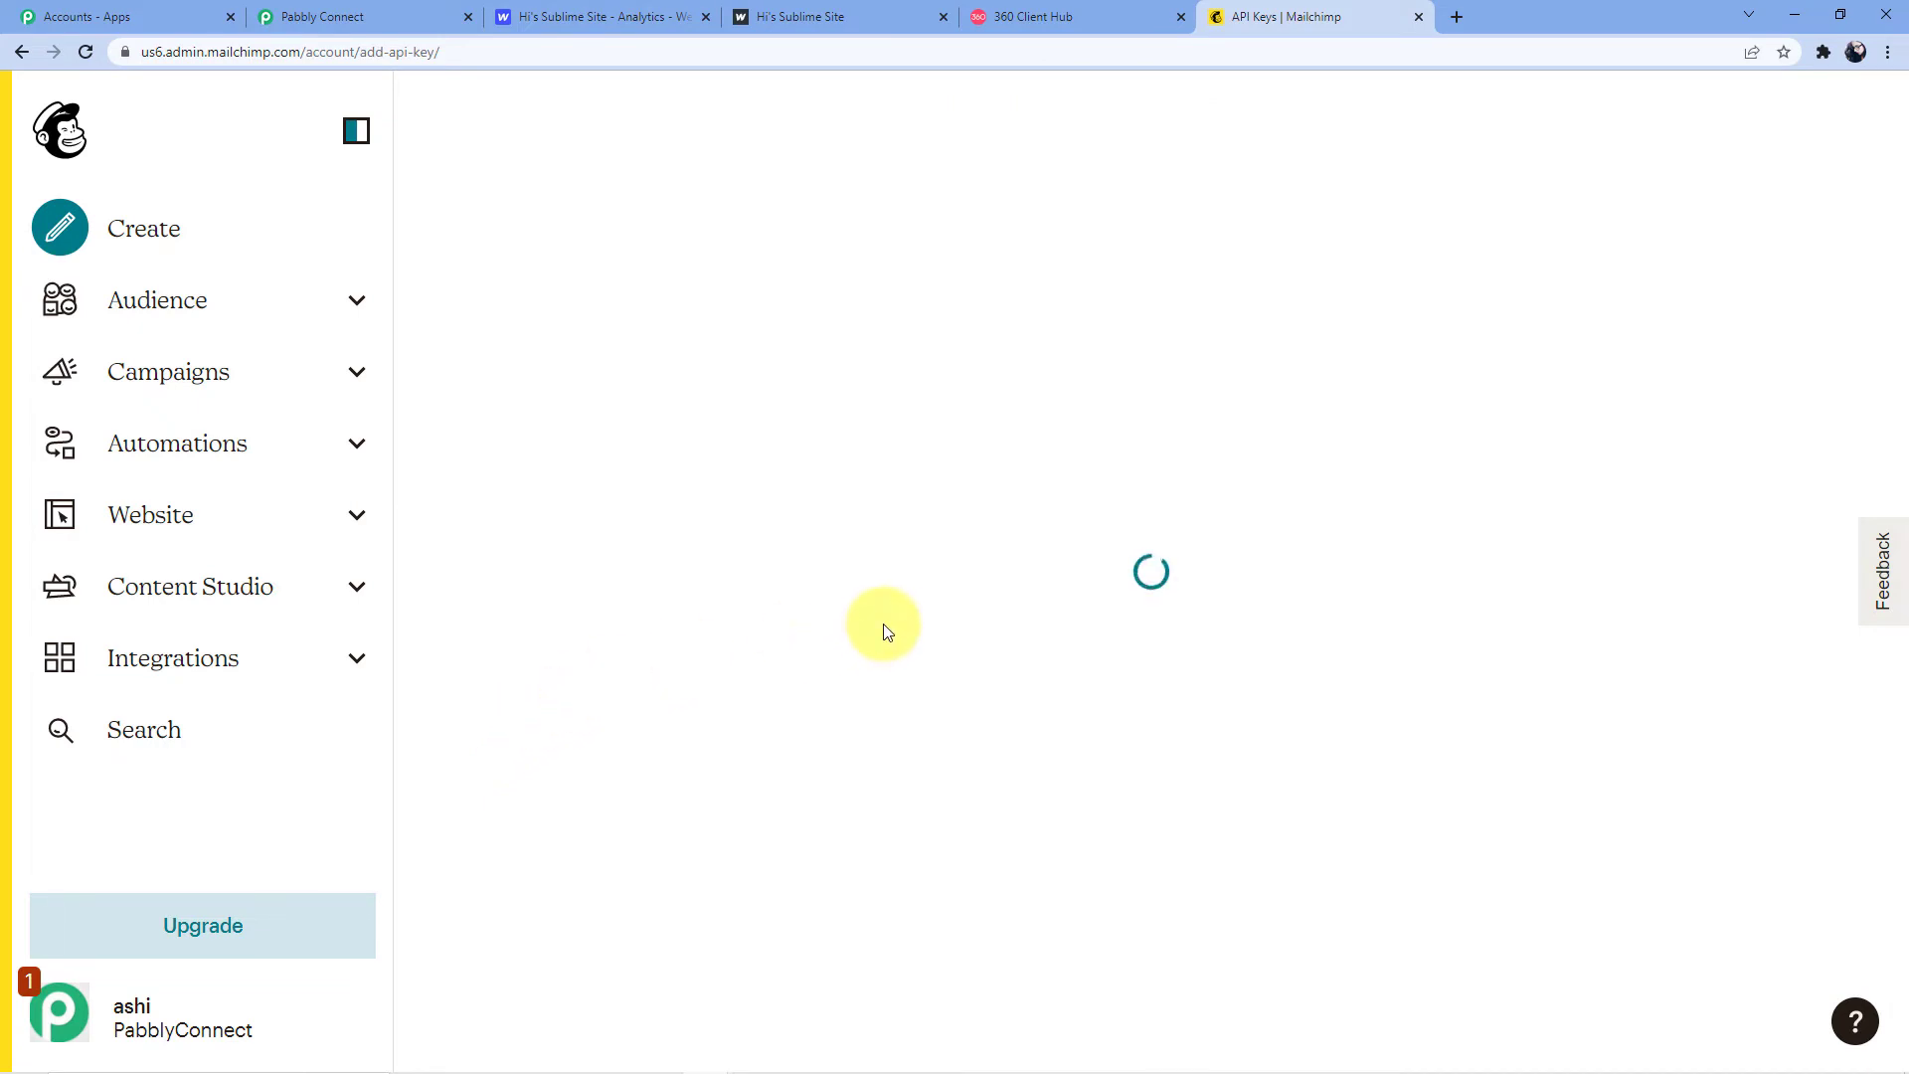
Copy the new API key and return to Pabbly Connect's connection token field
{"action": "scroll", "coordinate": [875, 632], "scroll_direction": "down", "scroll_amount": 3}
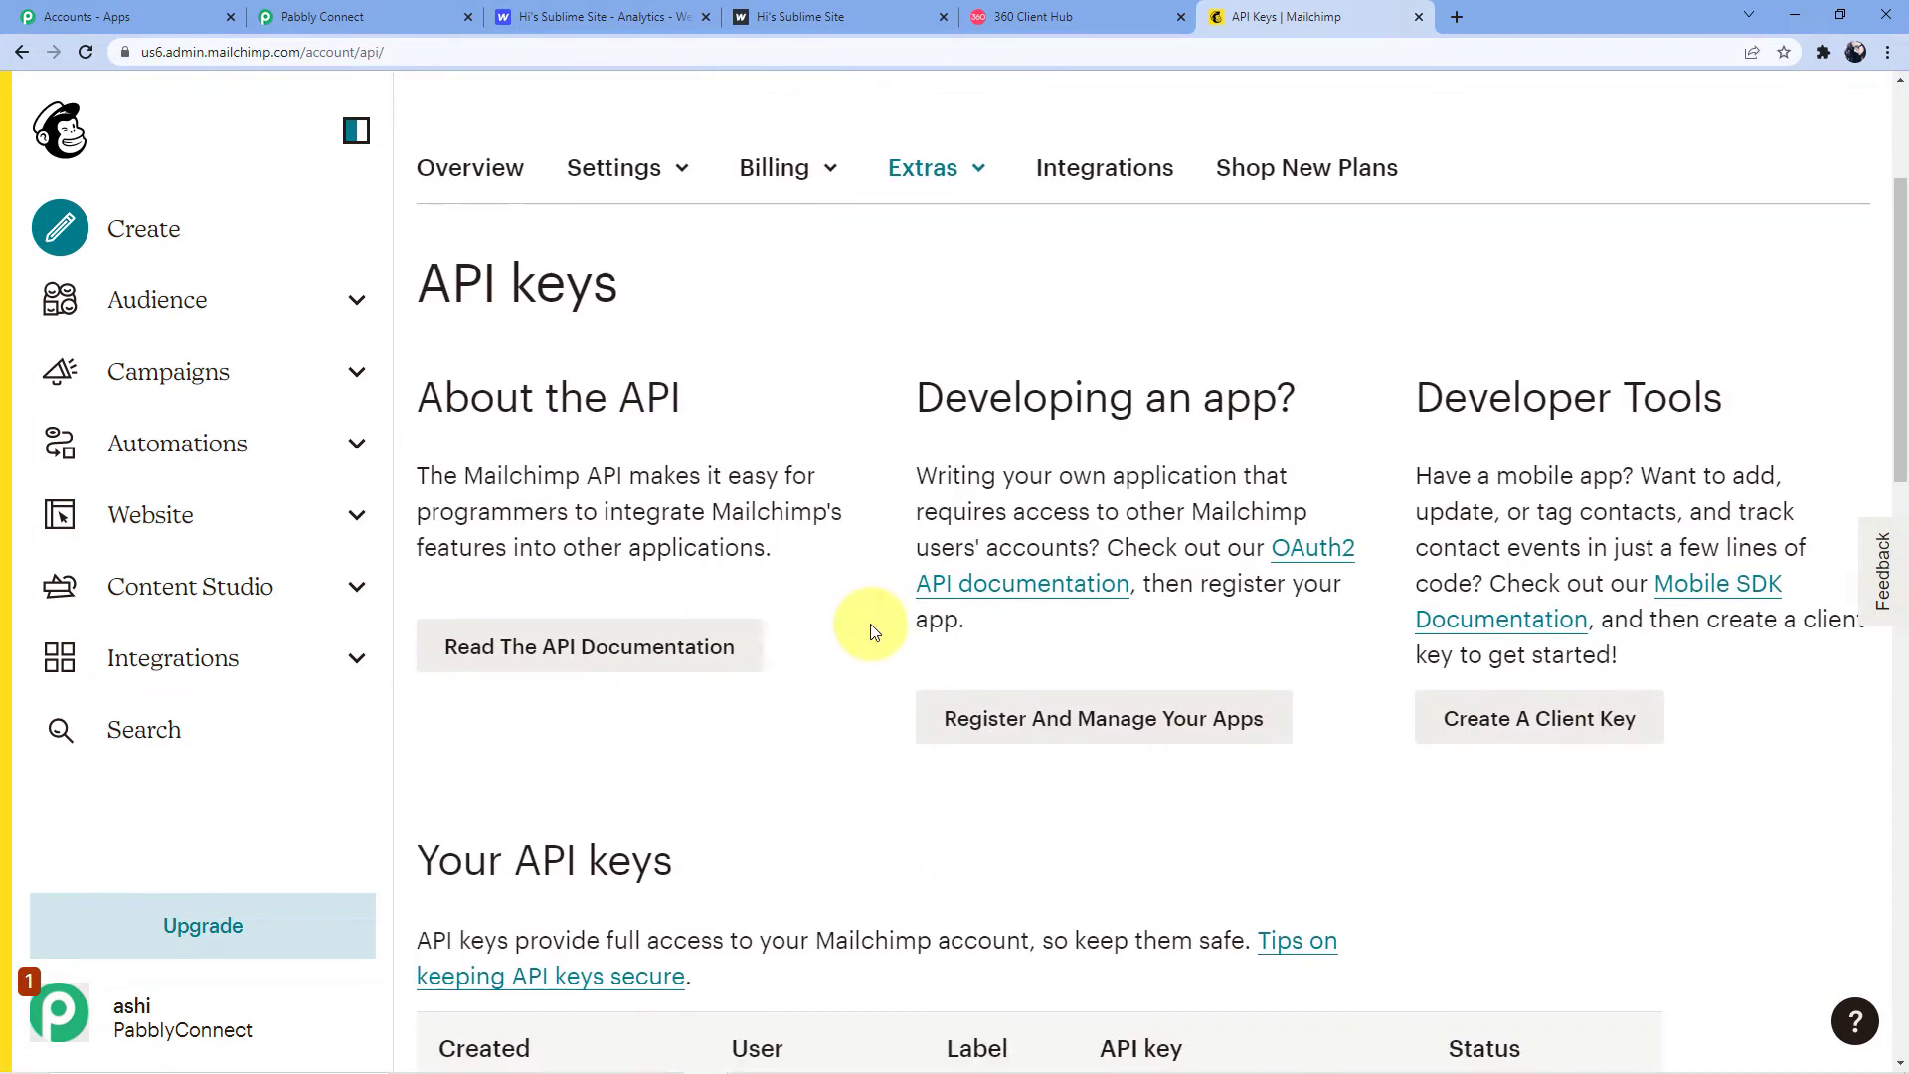
{"action": "scroll", "coordinate": [871, 633], "scroll_direction": "up", "scroll_amount": 3}
{"action": "scroll", "coordinate": [773, 435], "scroll_direction": "down", "scroll_amount": 3}
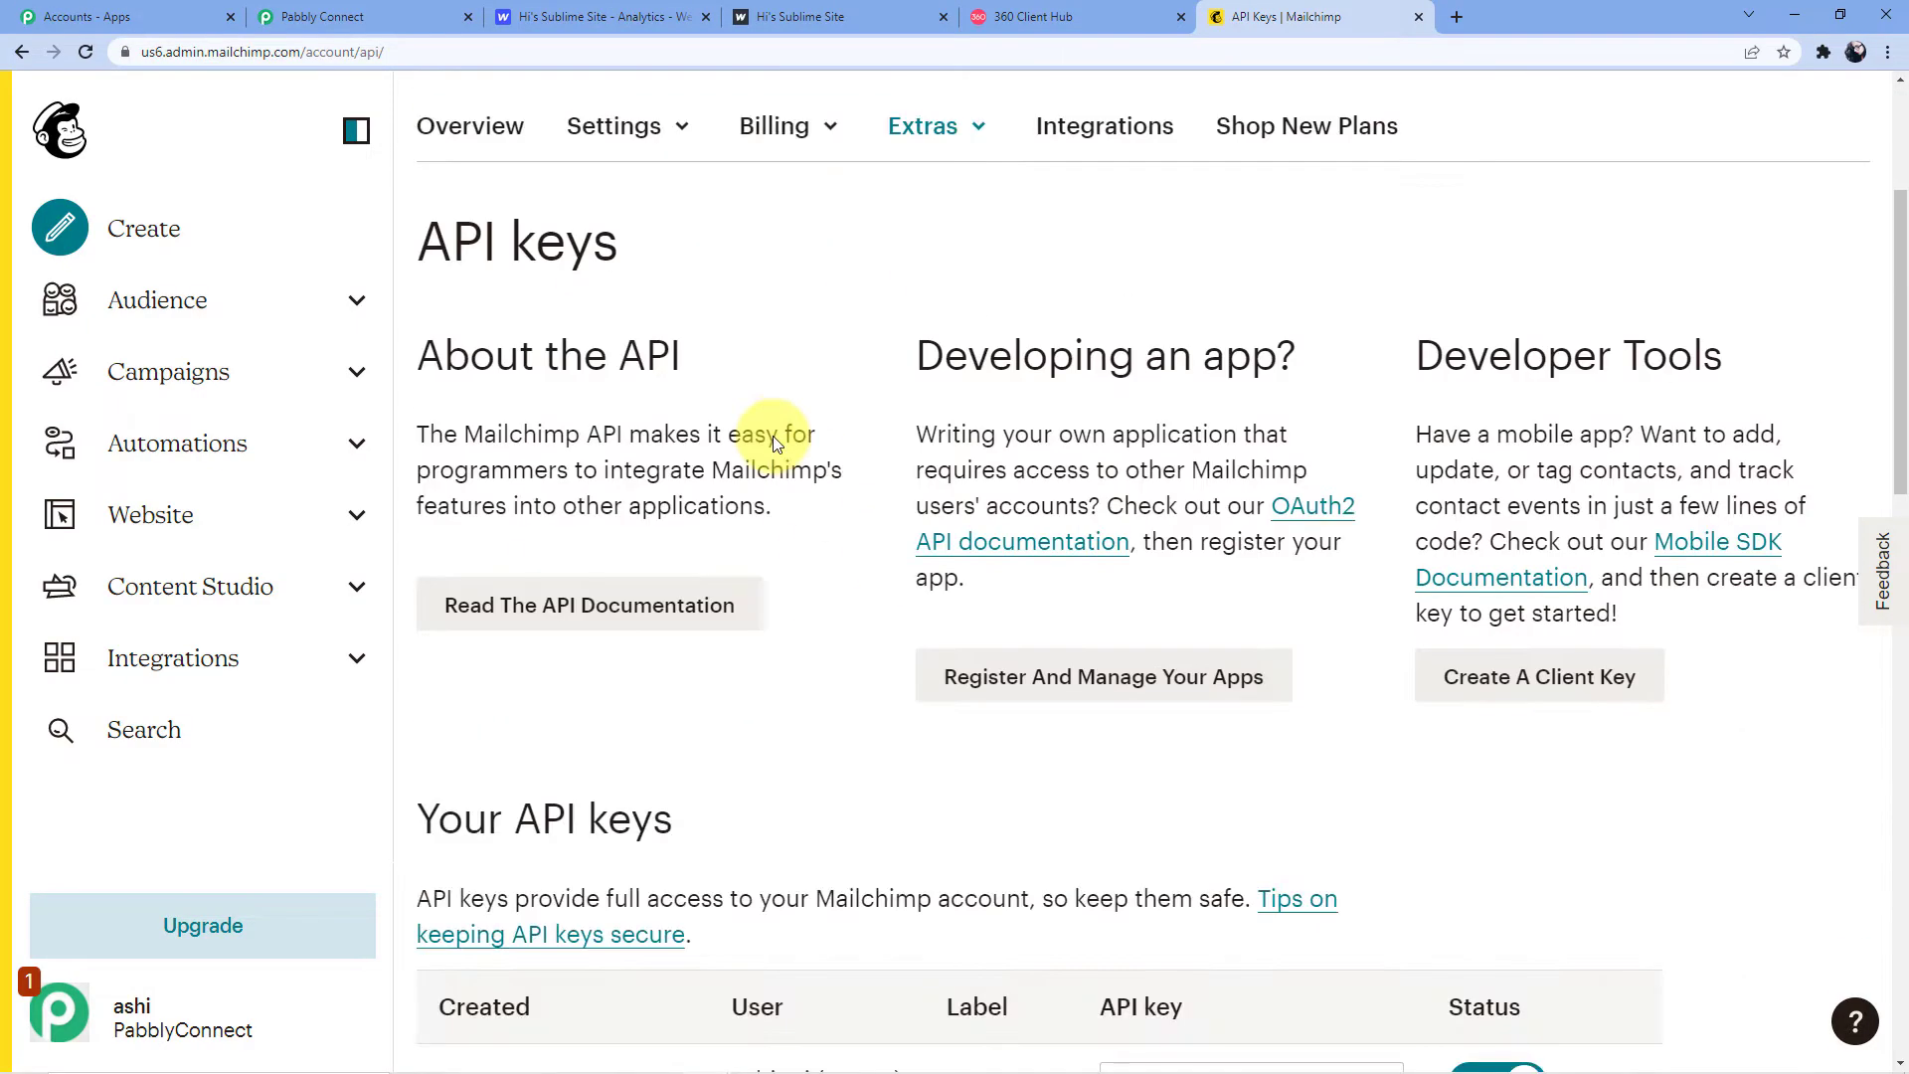
{"action": "scroll", "coordinate": [696, 328], "scroll_direction": "up", "scroll_amount": 3}
{"action": "scroll", "coordinate": [945, 467], "scroll_direction": "down", "scroll_amount": 10}
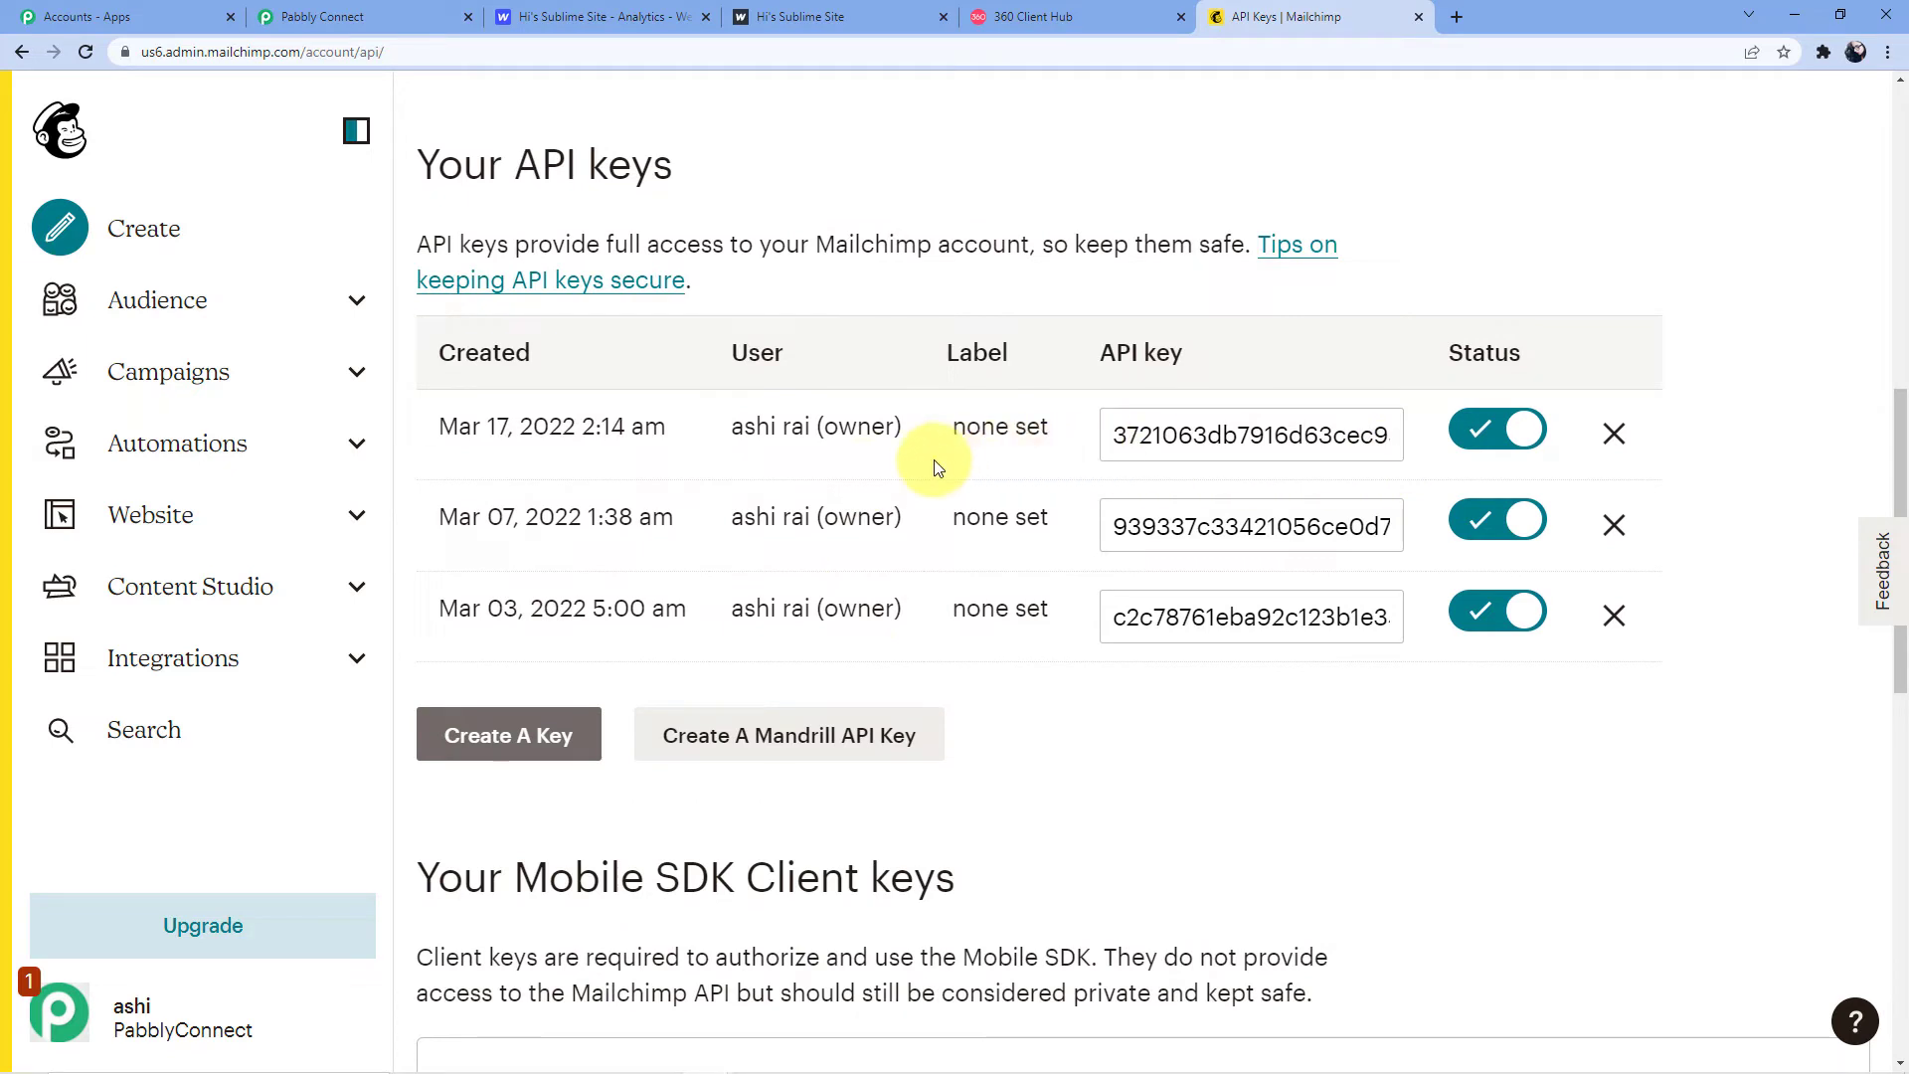
{"action": "left_click", "coordinate": [1116, 436]}
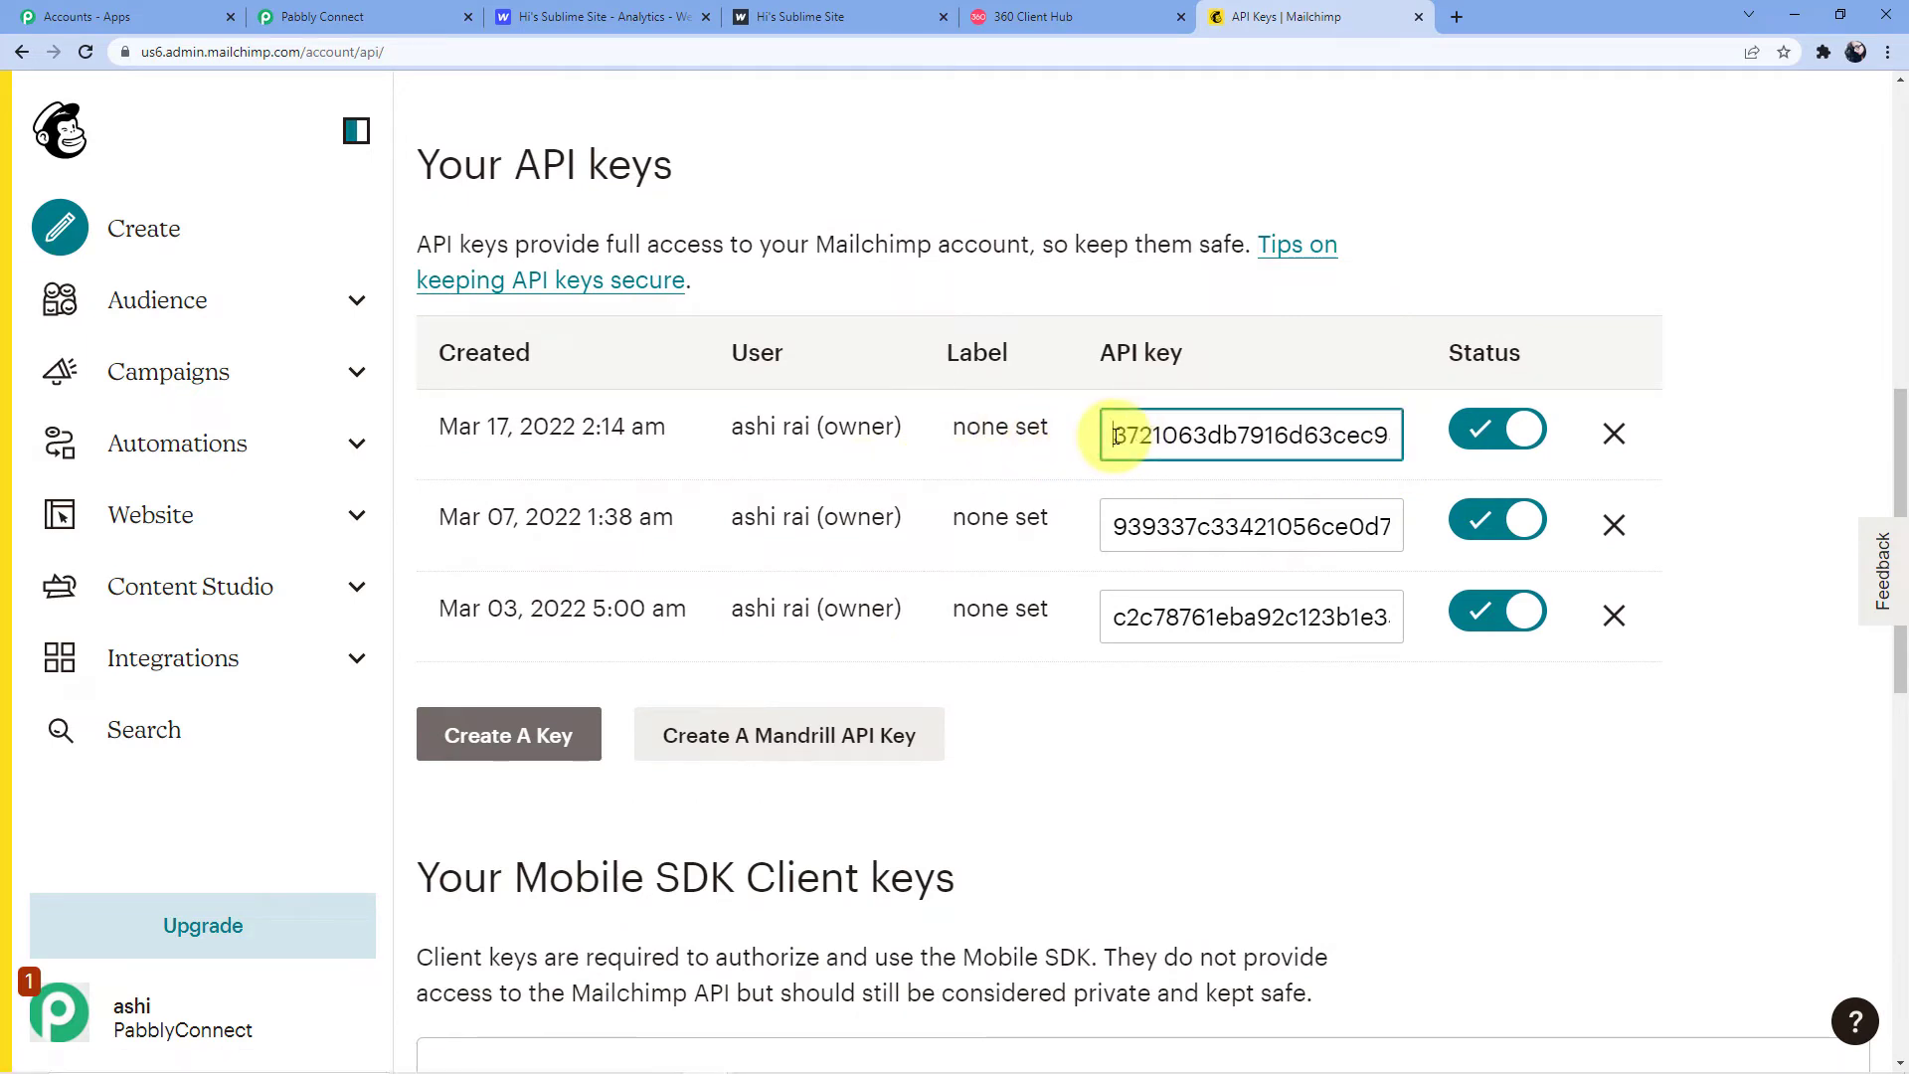
{"action": "left_click_drag", "start_coordinate": [1116, 435], "coordinate": [1347, 437]}
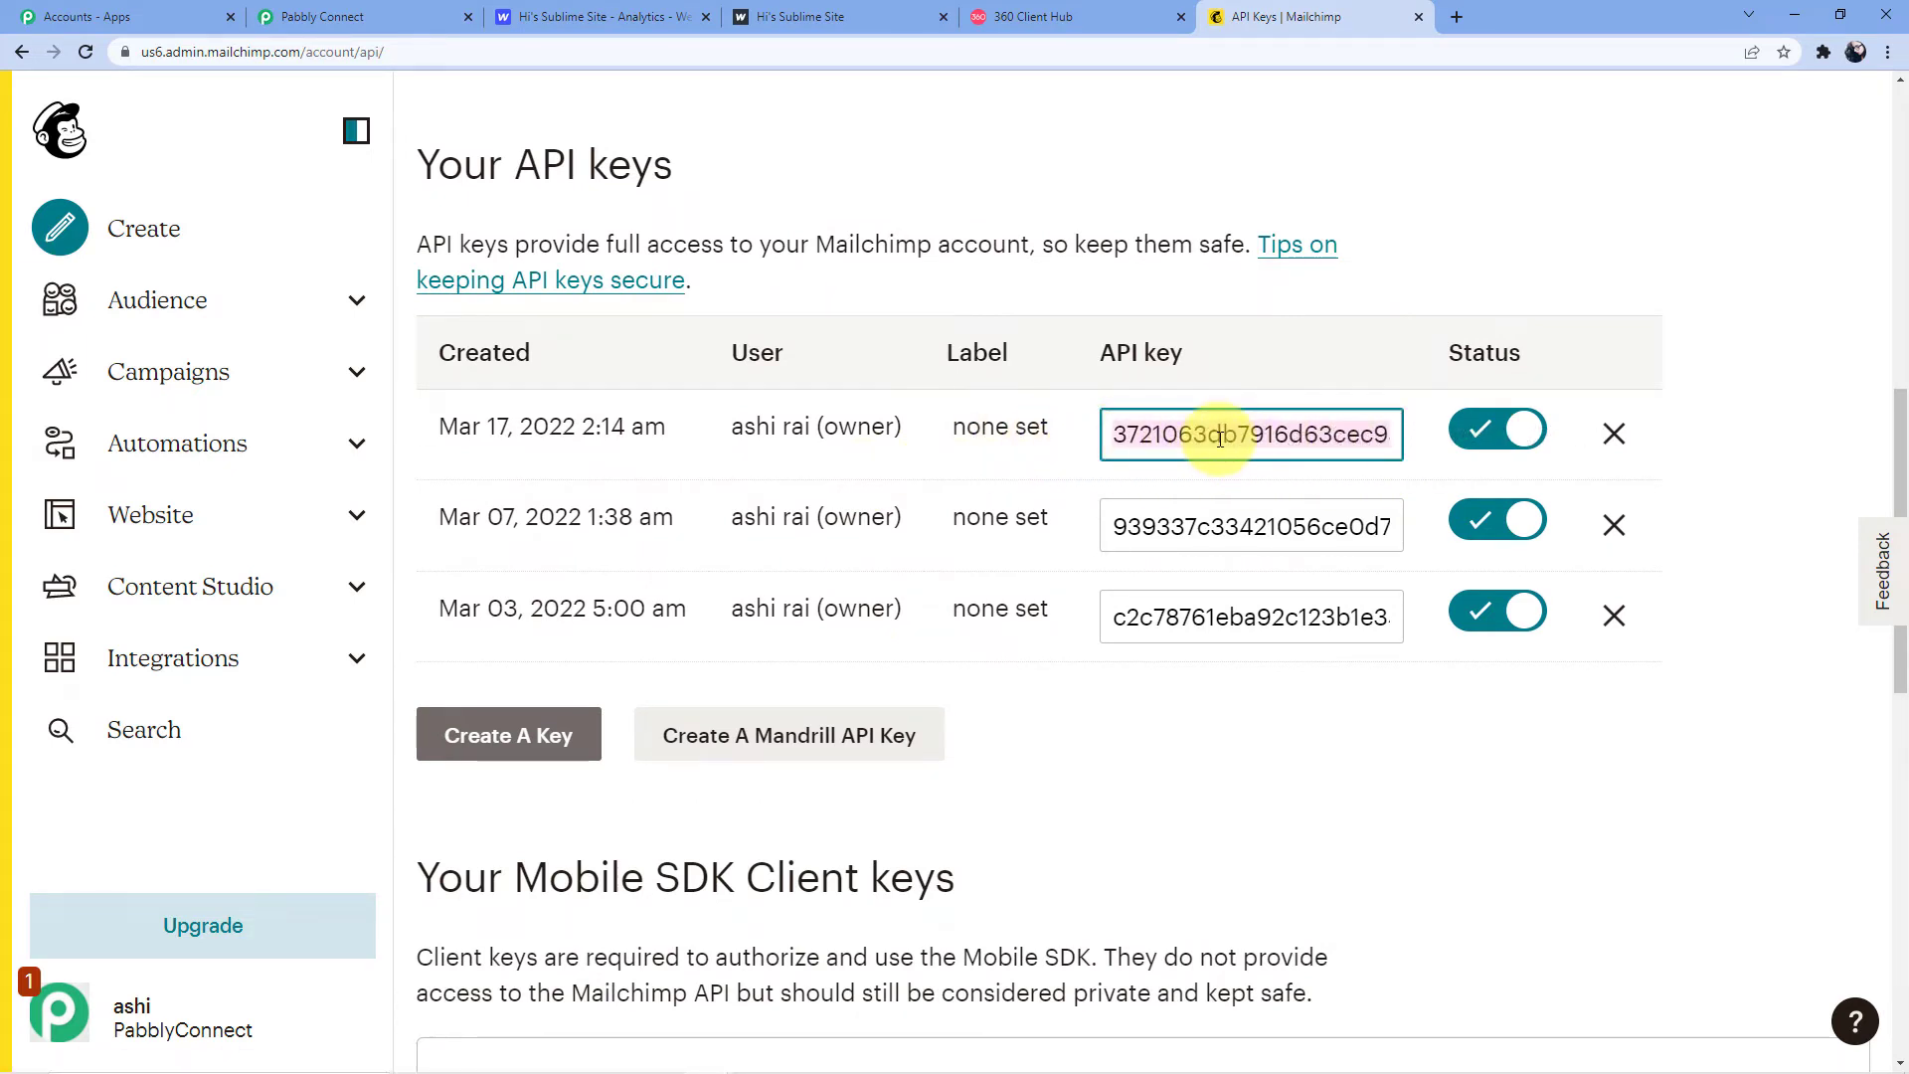
{"action": "right_click", "coordinate": [1261, 438]}
{"action": "left_click", "coordinate": [1273, 508]}
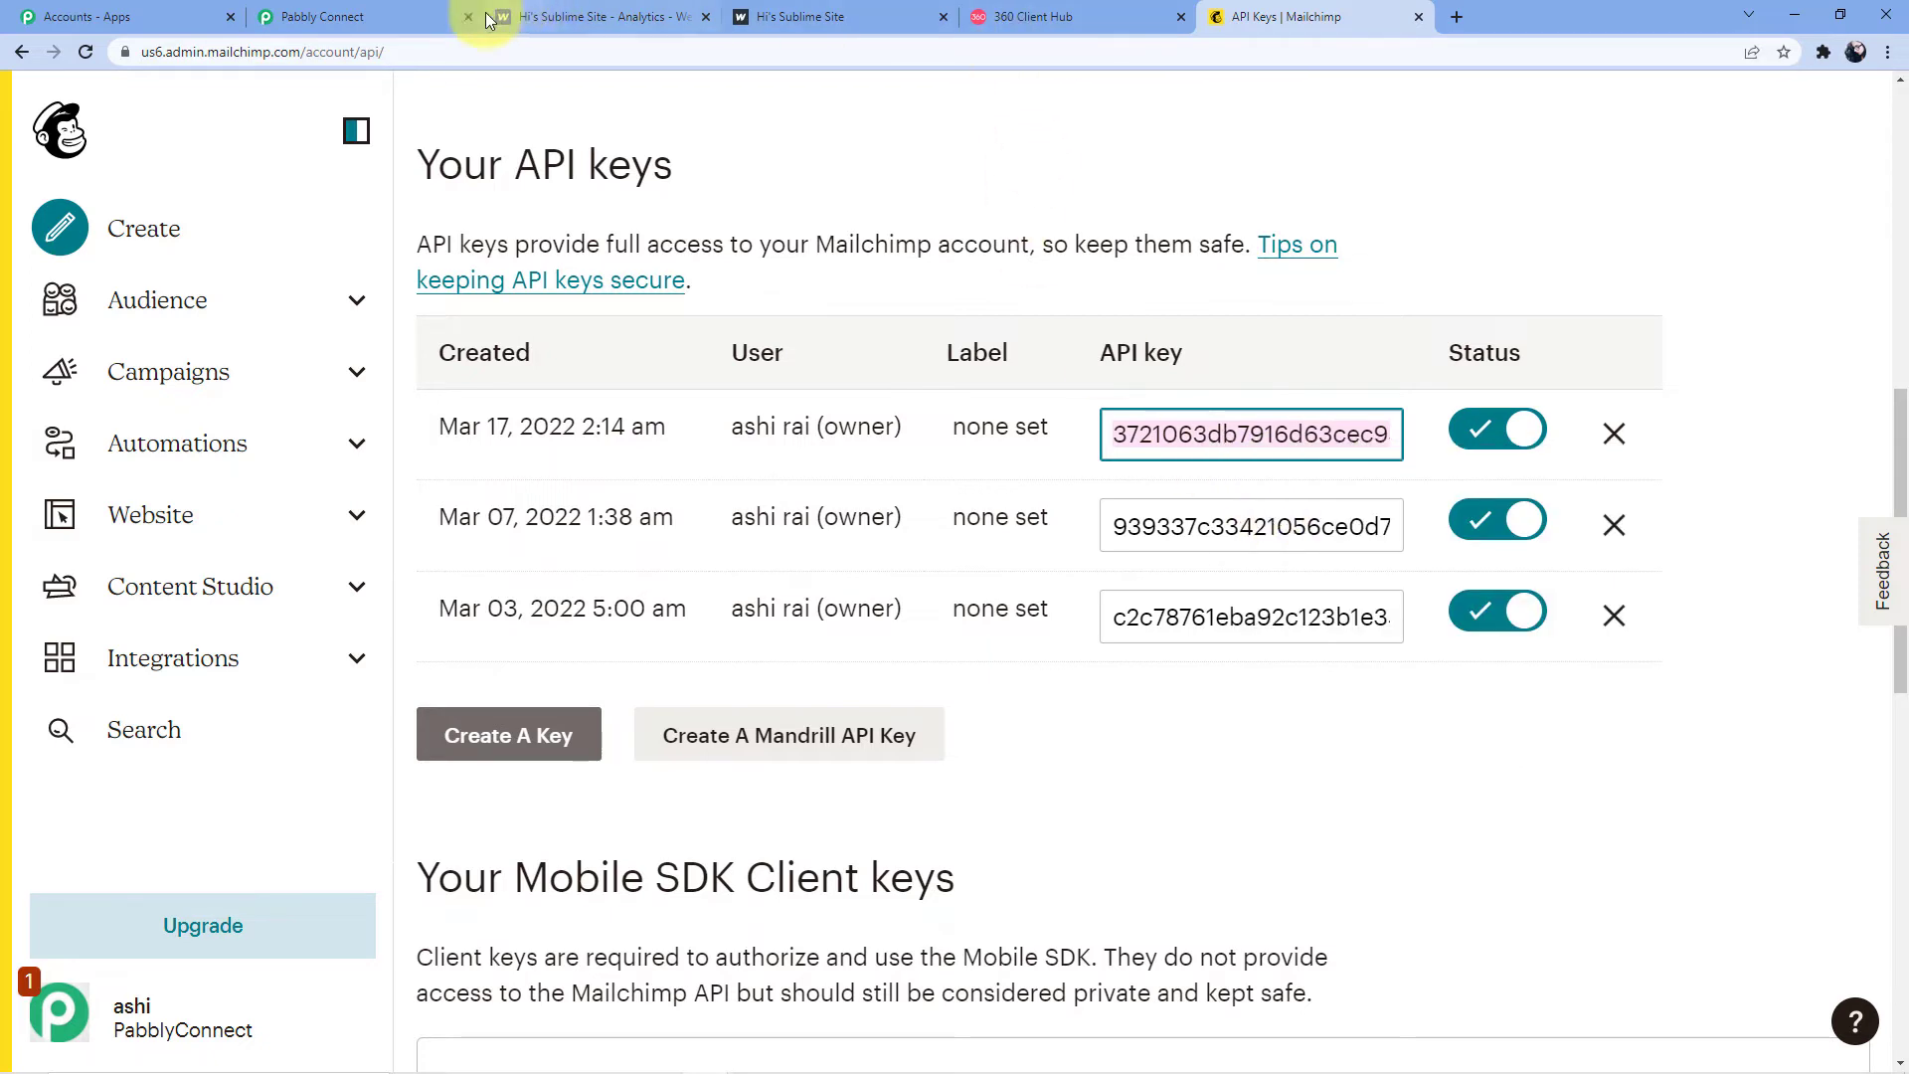
{"action": "left_click", "coordinate": [408, 14]}
{"action": "left_click", "coordinate": [980, 741]}
{"action": "left_click", "coordinate": [952, 502]}
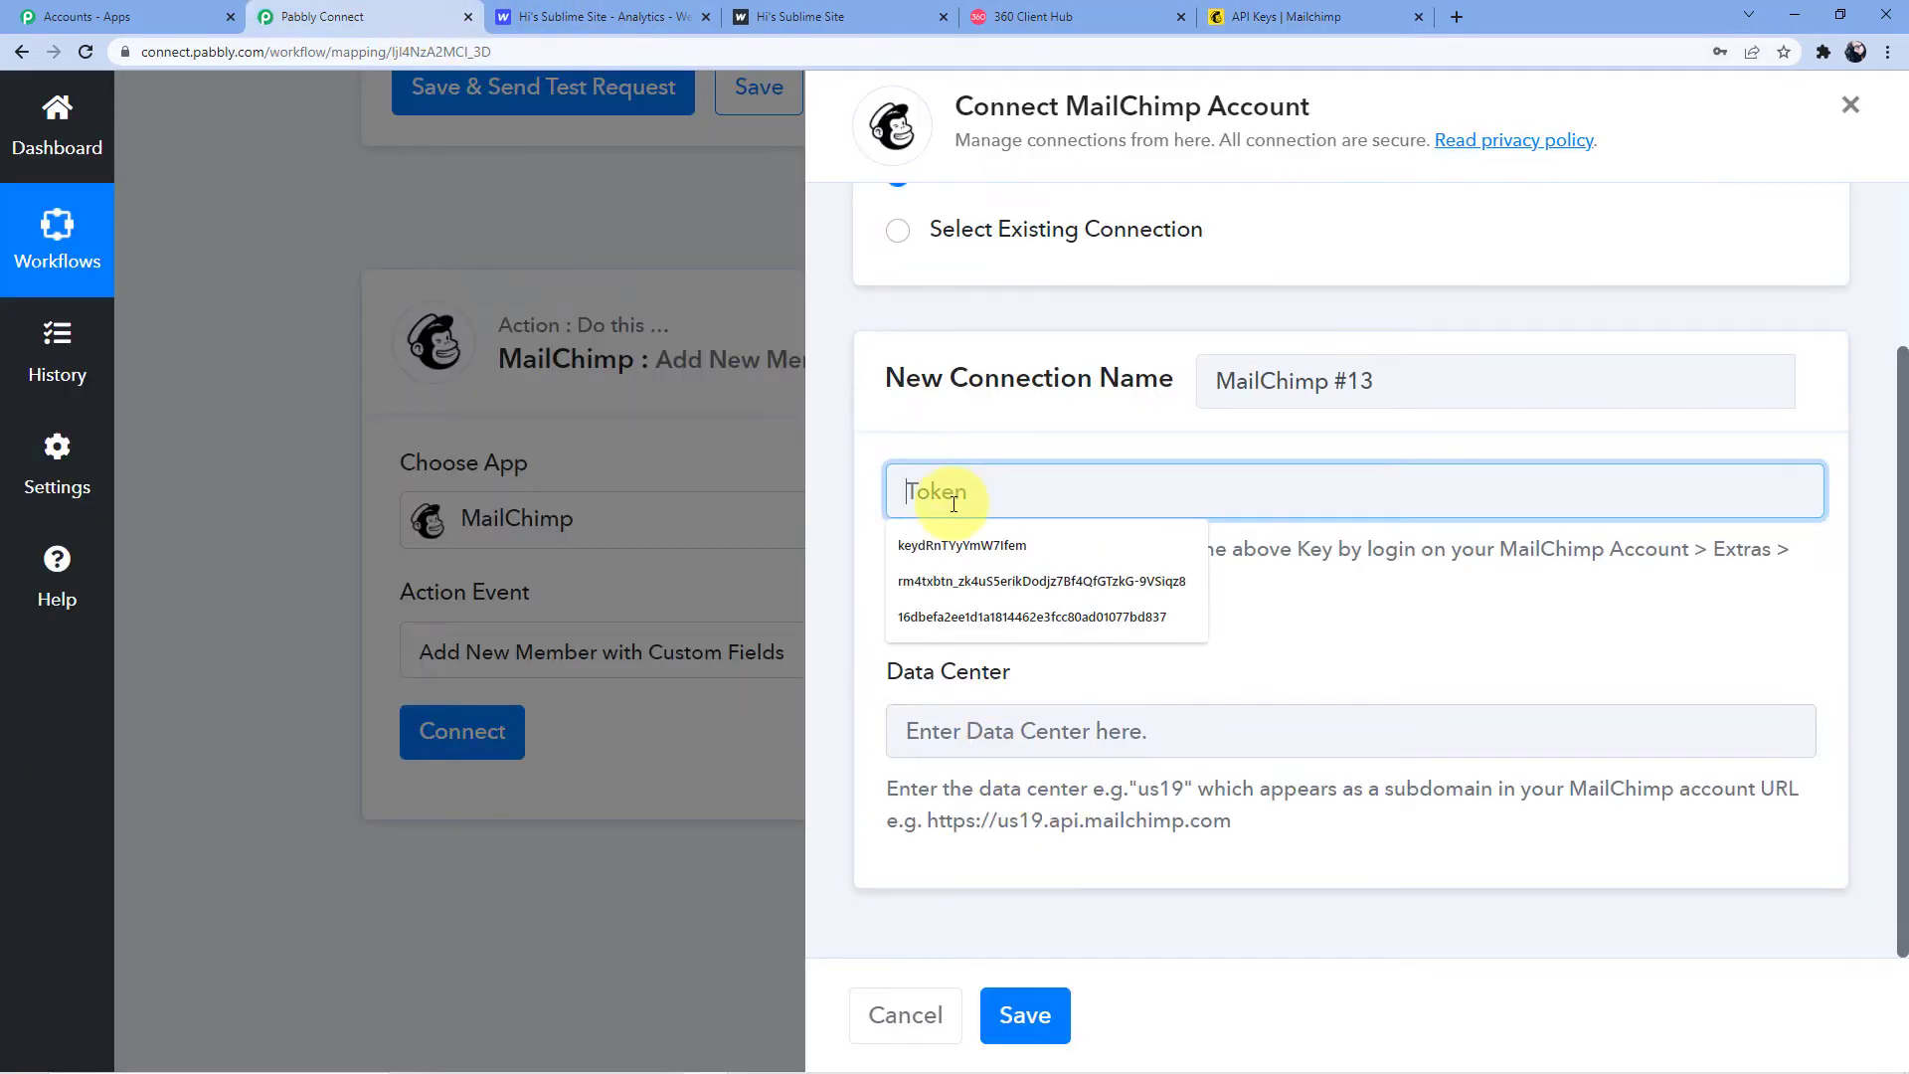
Paste the Mailchimp API key into the connection's Token field
{"action": "key", "text": "ctrl+v"}
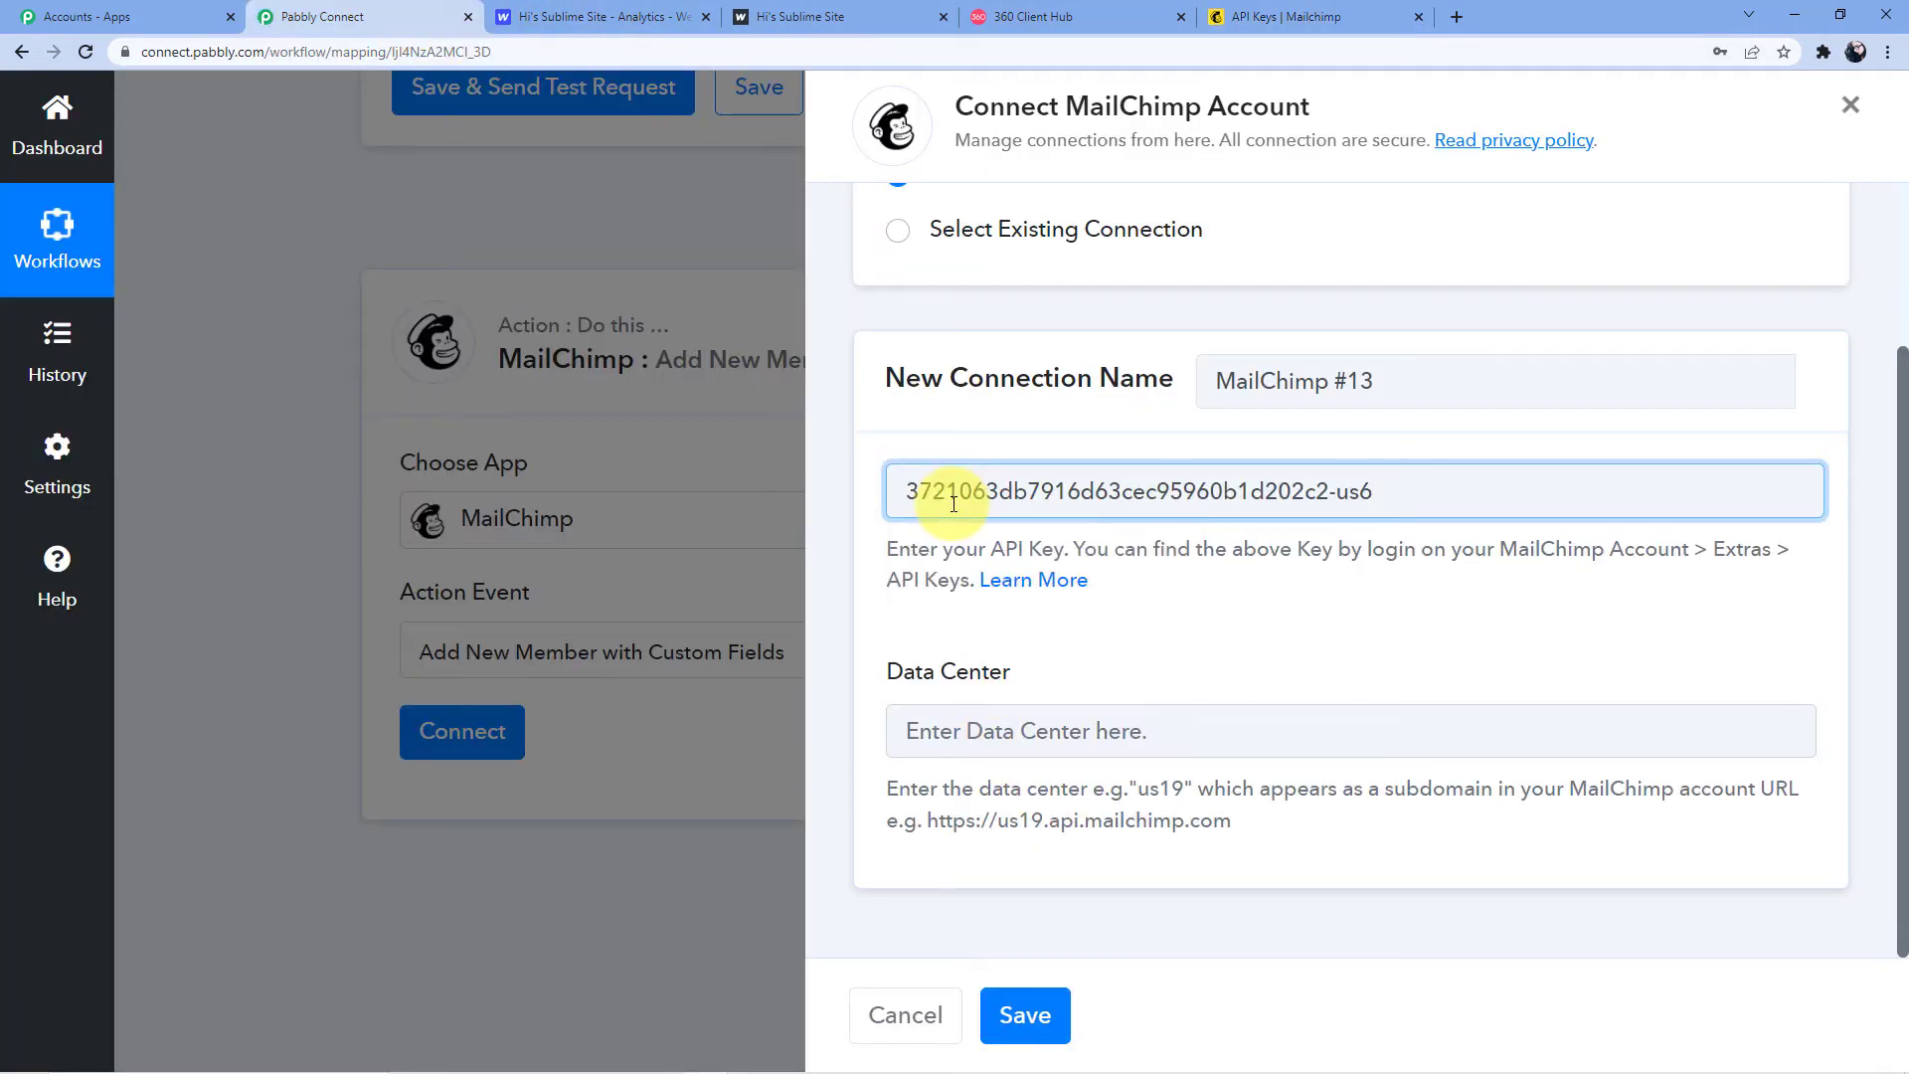
{"action": "left_click", "coordinate": [1344, 642]}
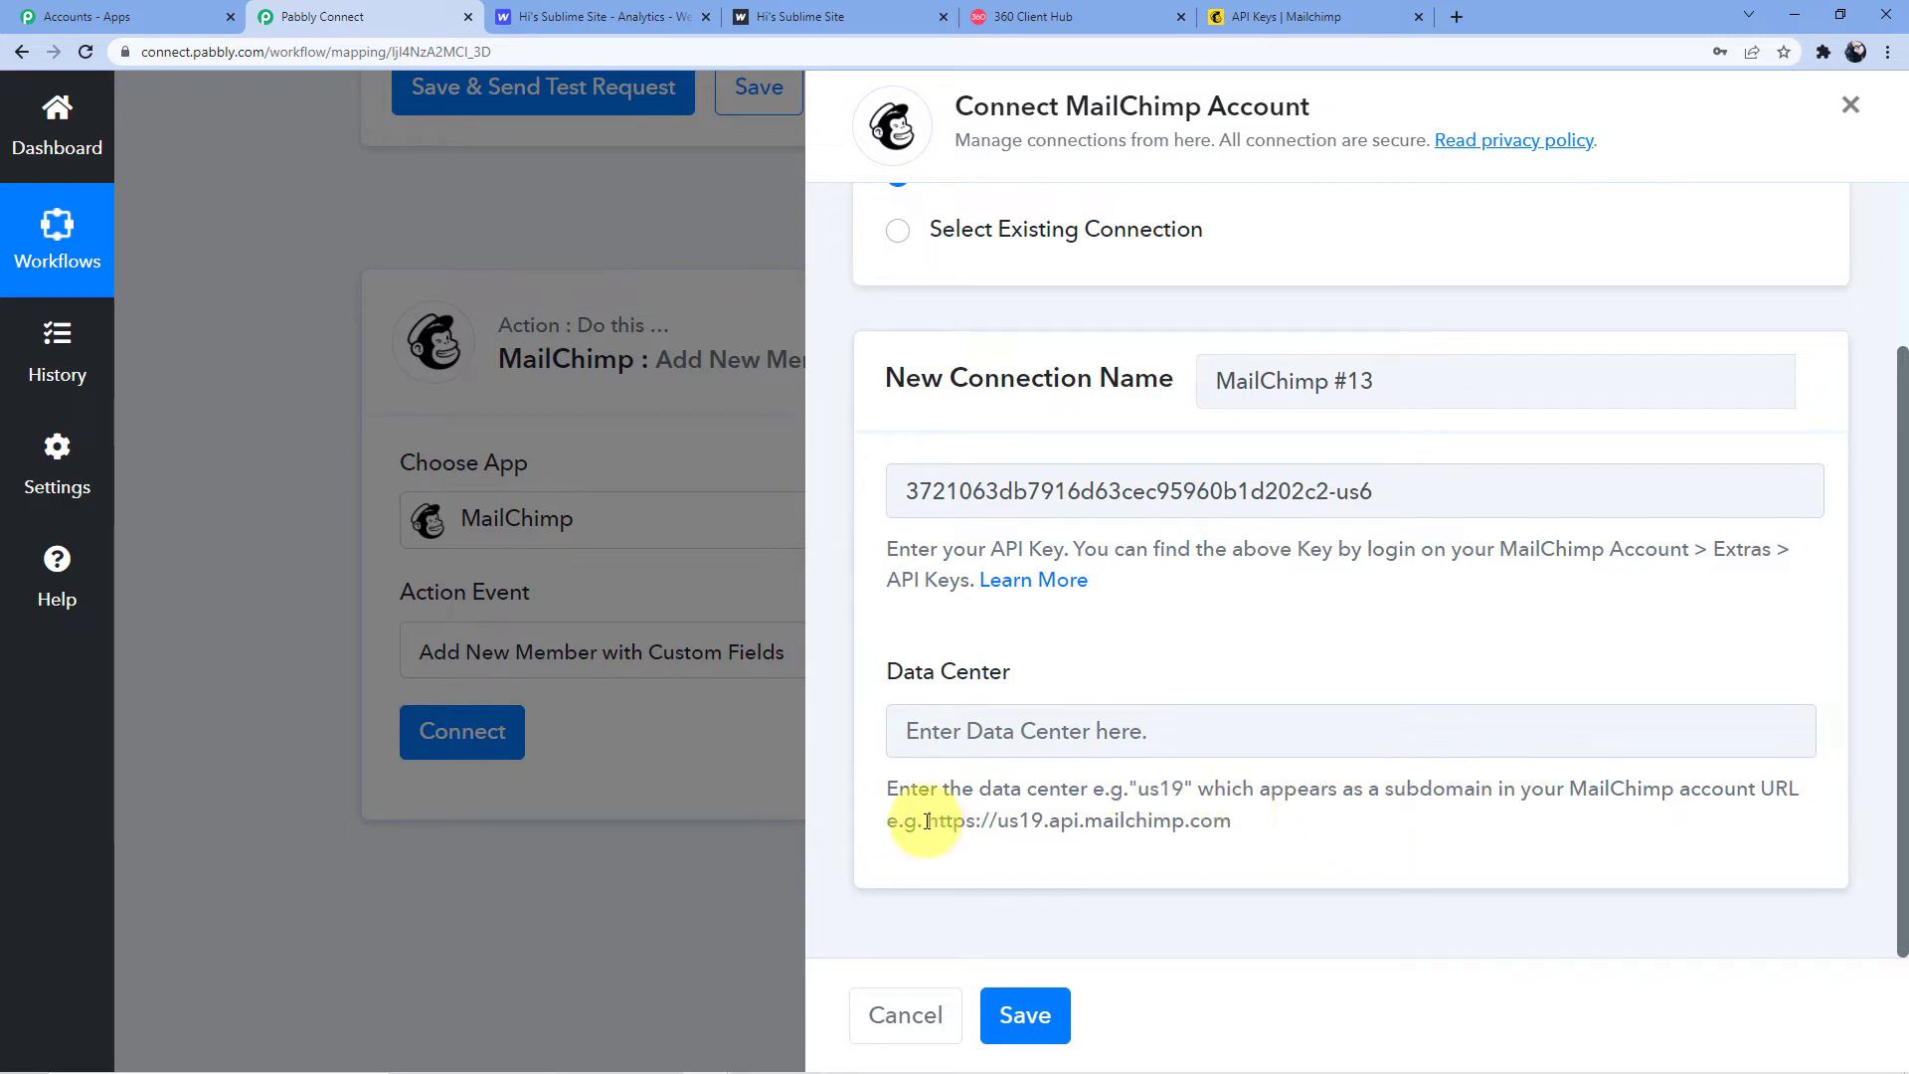
{"action": "left_click_drag", "start_coordinate": [927, 821], "coordinate": [977, 820]}
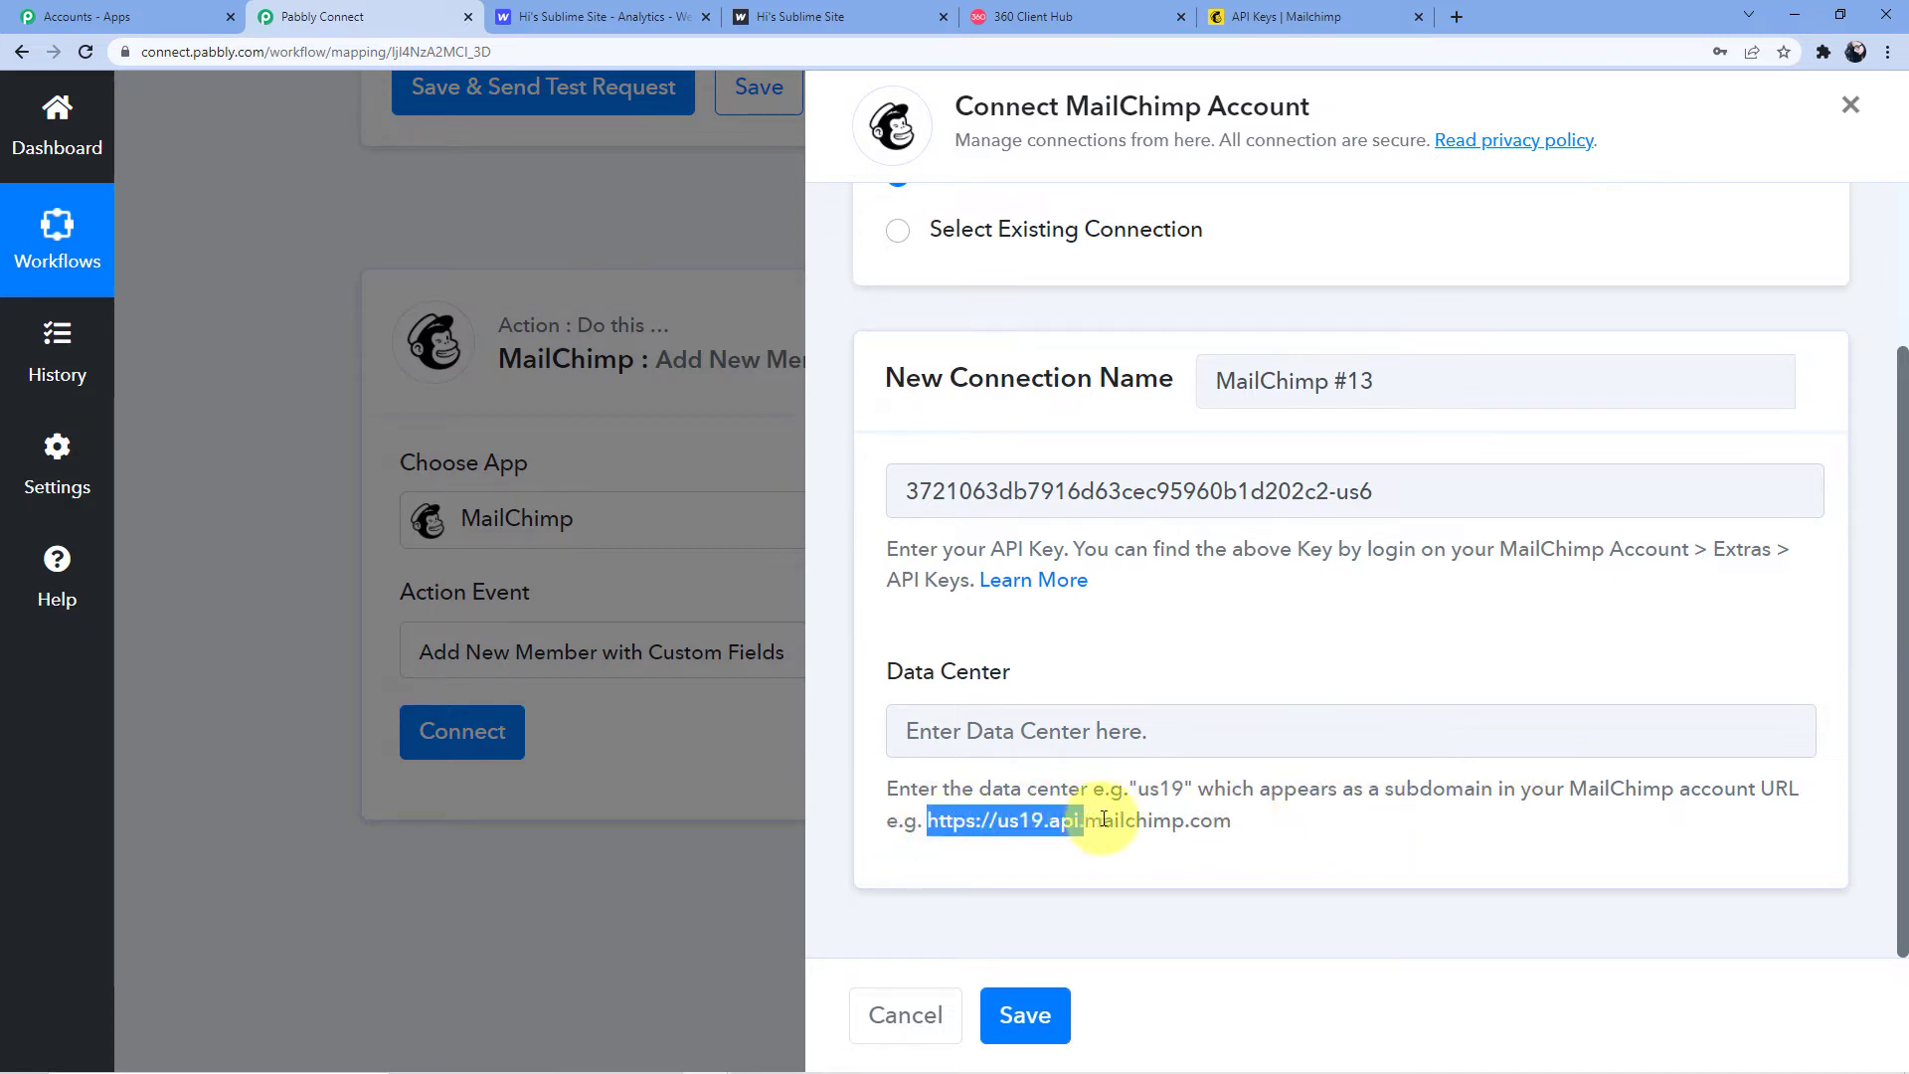
{"action": "left_click_drag", "start_coordinate": [1104, 819], "coordinate": [1255, 822]}
{"action": "left_click_drag", "start_coordinate": [1136, 789], "coordinate": [1184, 791]}
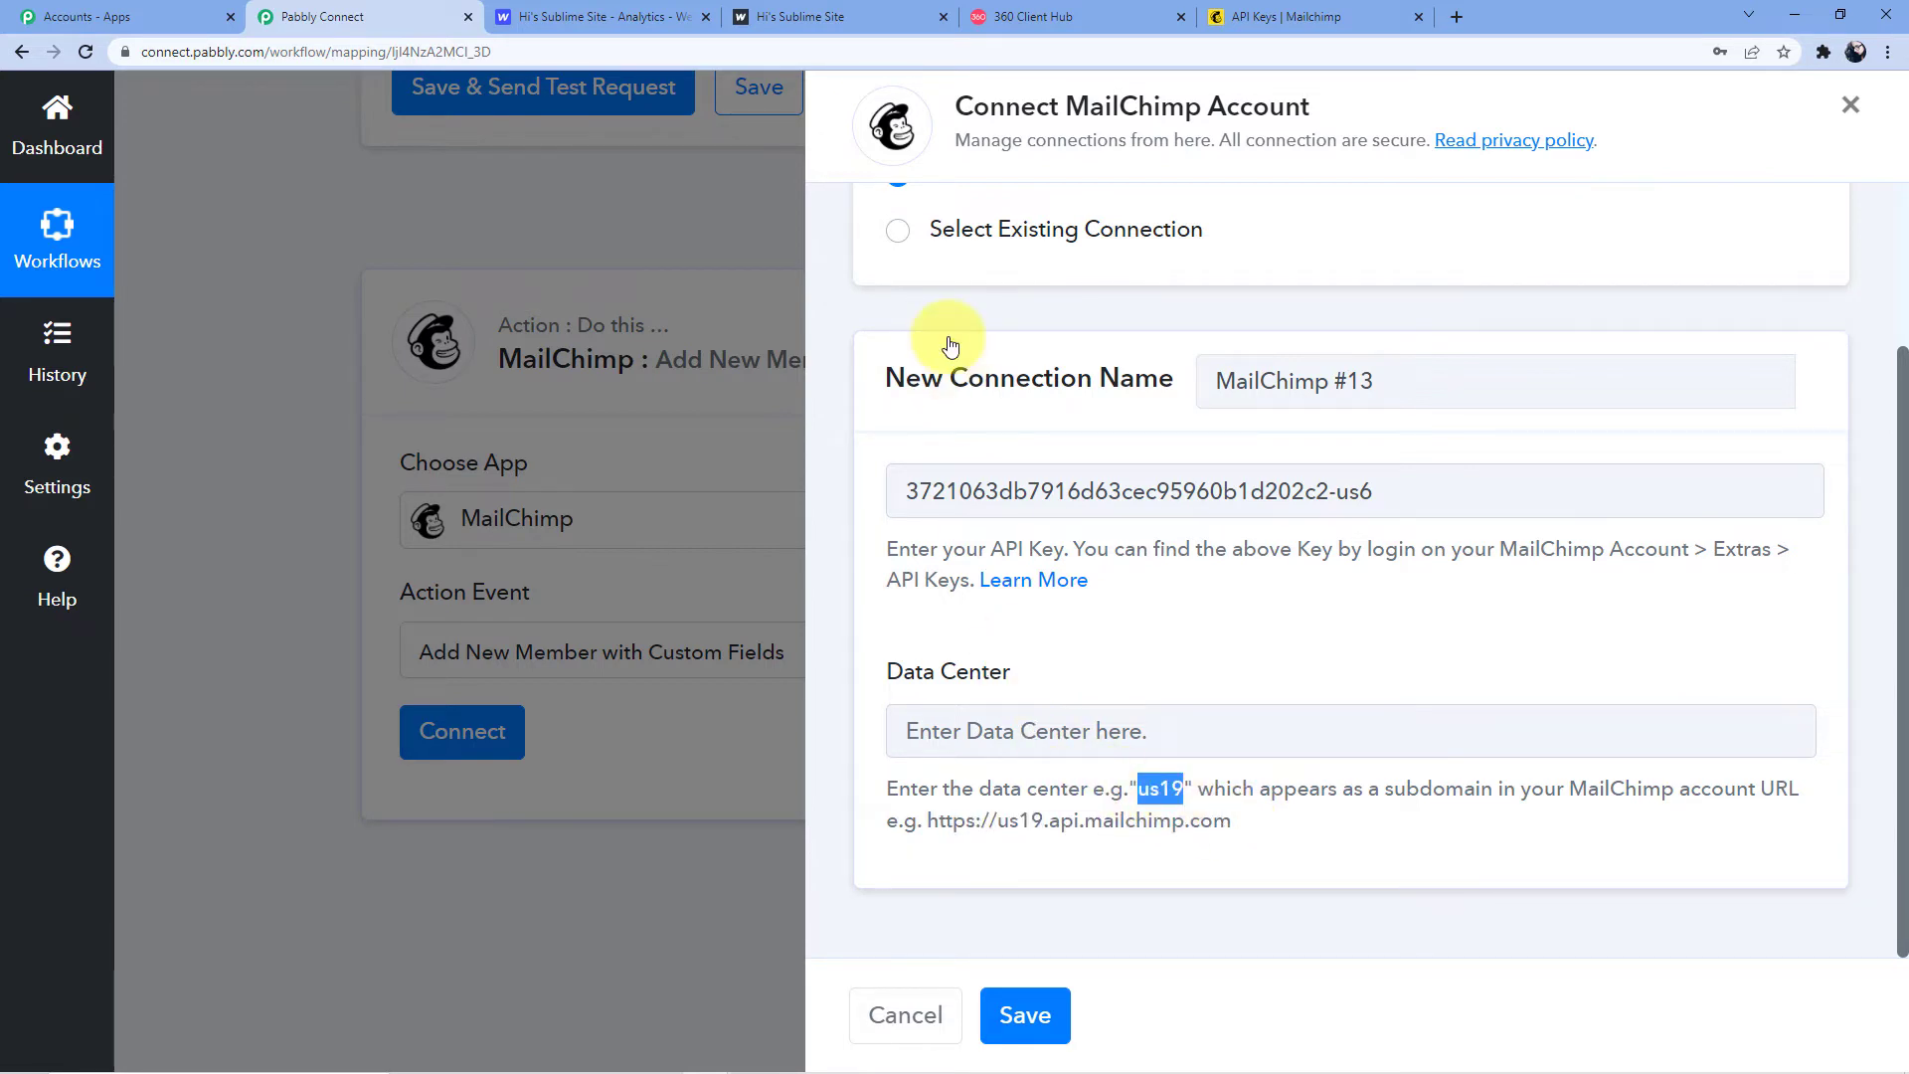
Fill Data Center with us6 taken from the Mailchimp address and save the connection
{"action": "left_click", "coordinate": [1292, 16]}
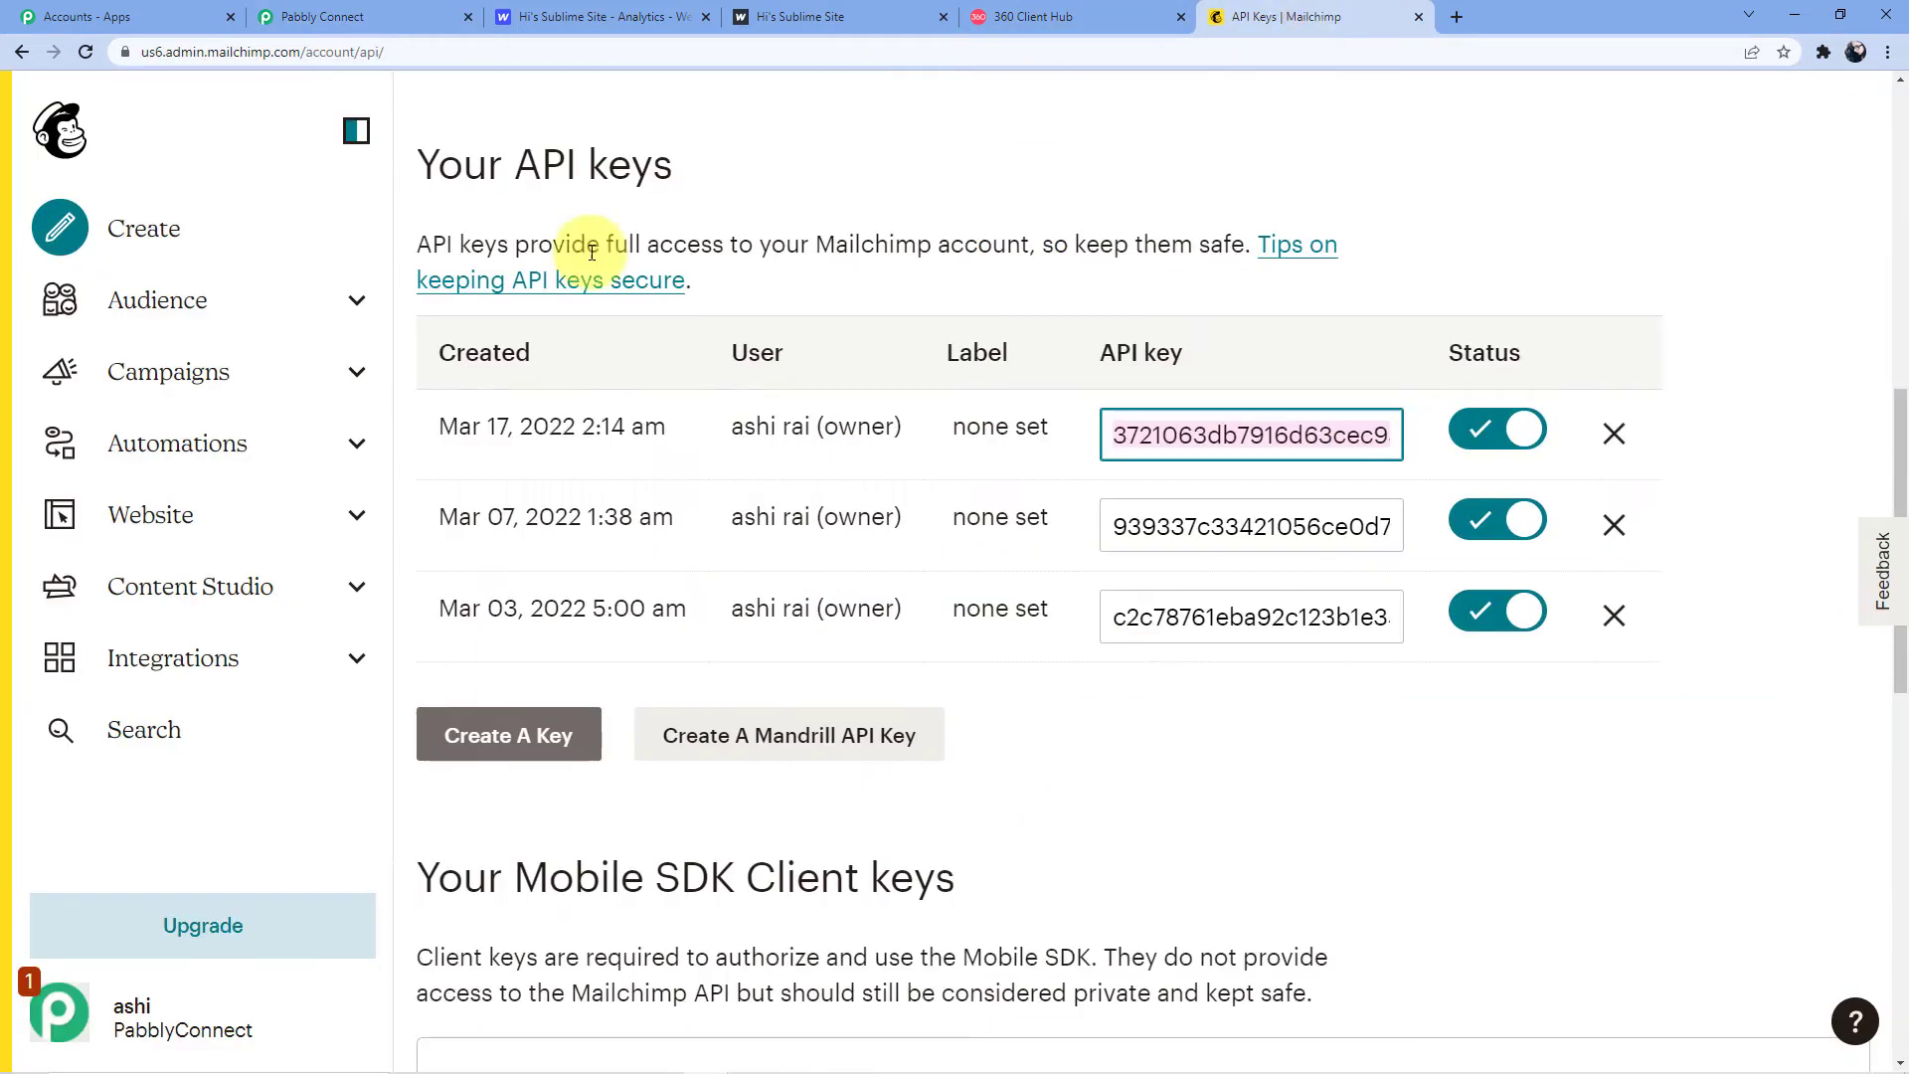
{"action": "left_click", "coordinate": [258, 51]}
{"action": "left_click", "coordinate": [259, 50]}
{"action": "double_click", "coordinate": [258, 50]}
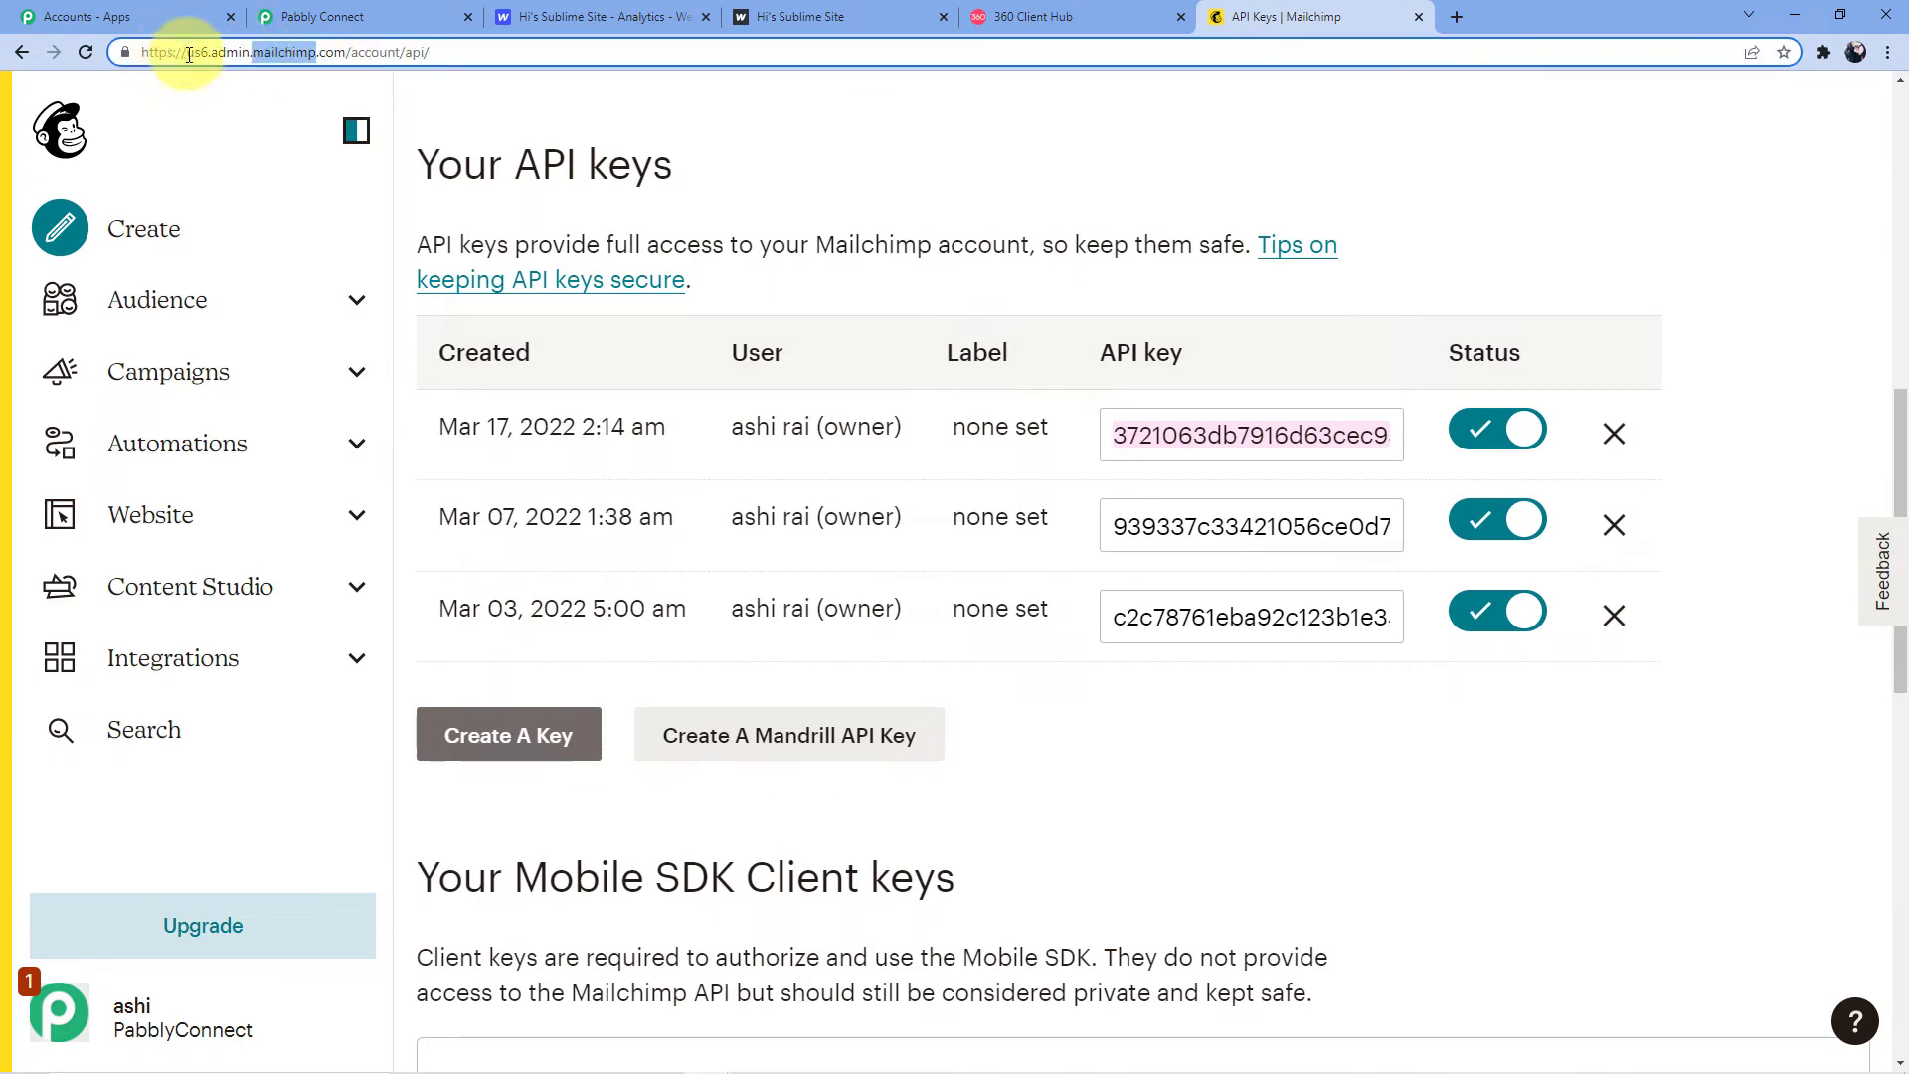
{"action": "right_click", "coordinate": [206, 51]}
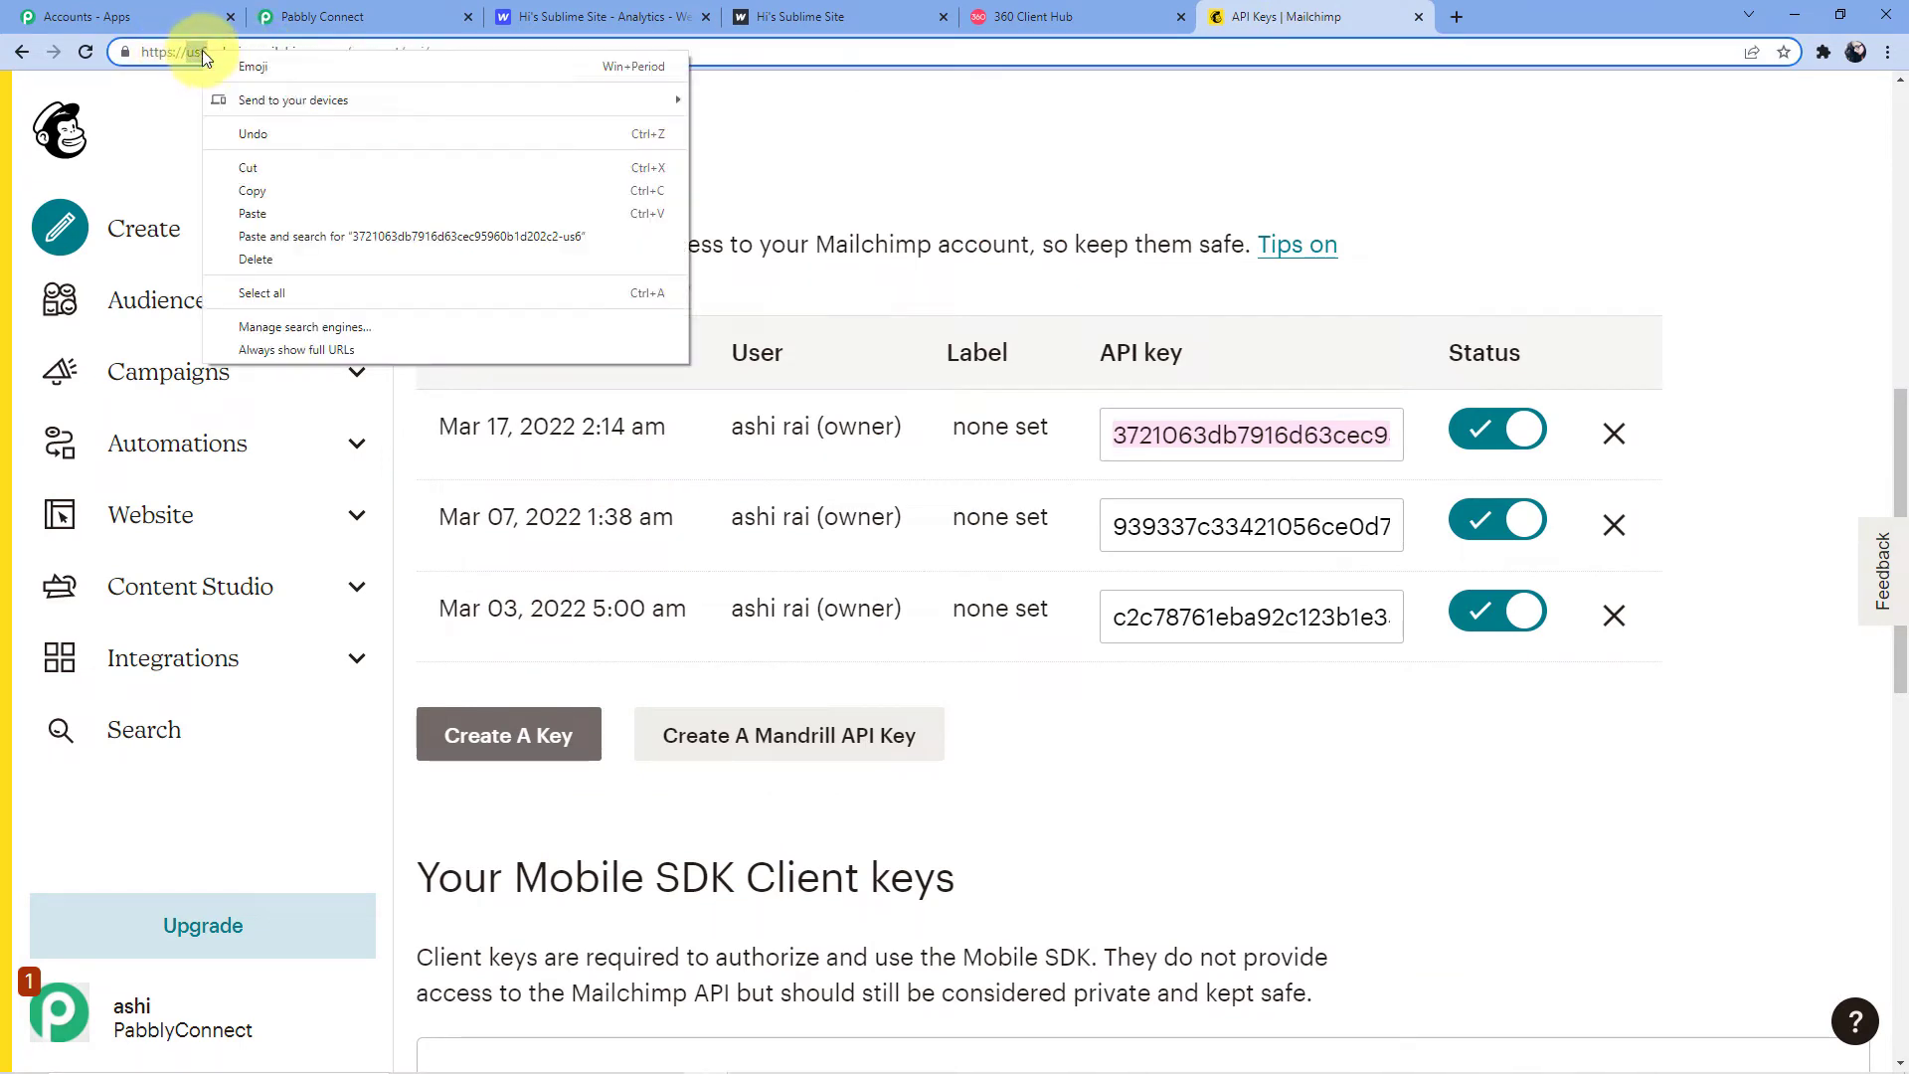
{"action": "left_click", "coordinate": [290, 171]}
{"action": "left_click", "coordinate": [361, 16]}
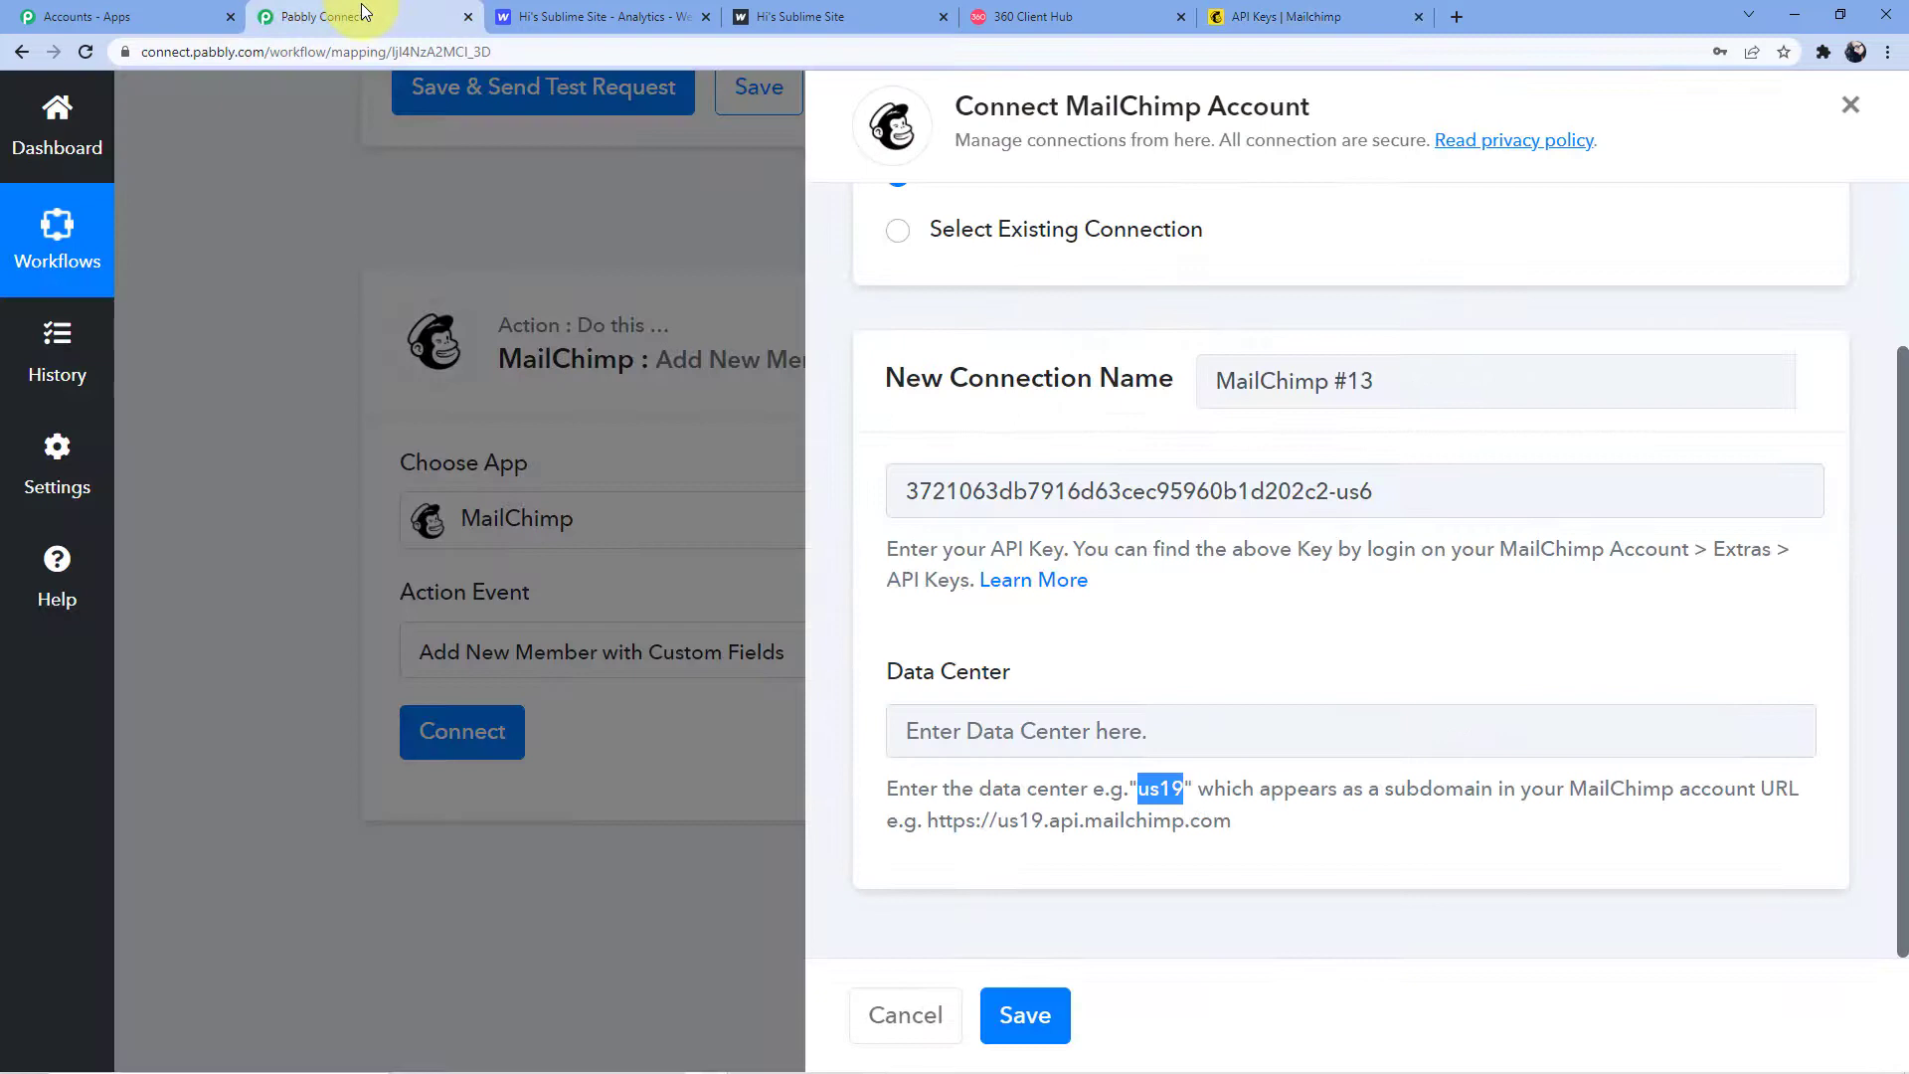
{"action": "left_click", "coordinate": [987, 723]}
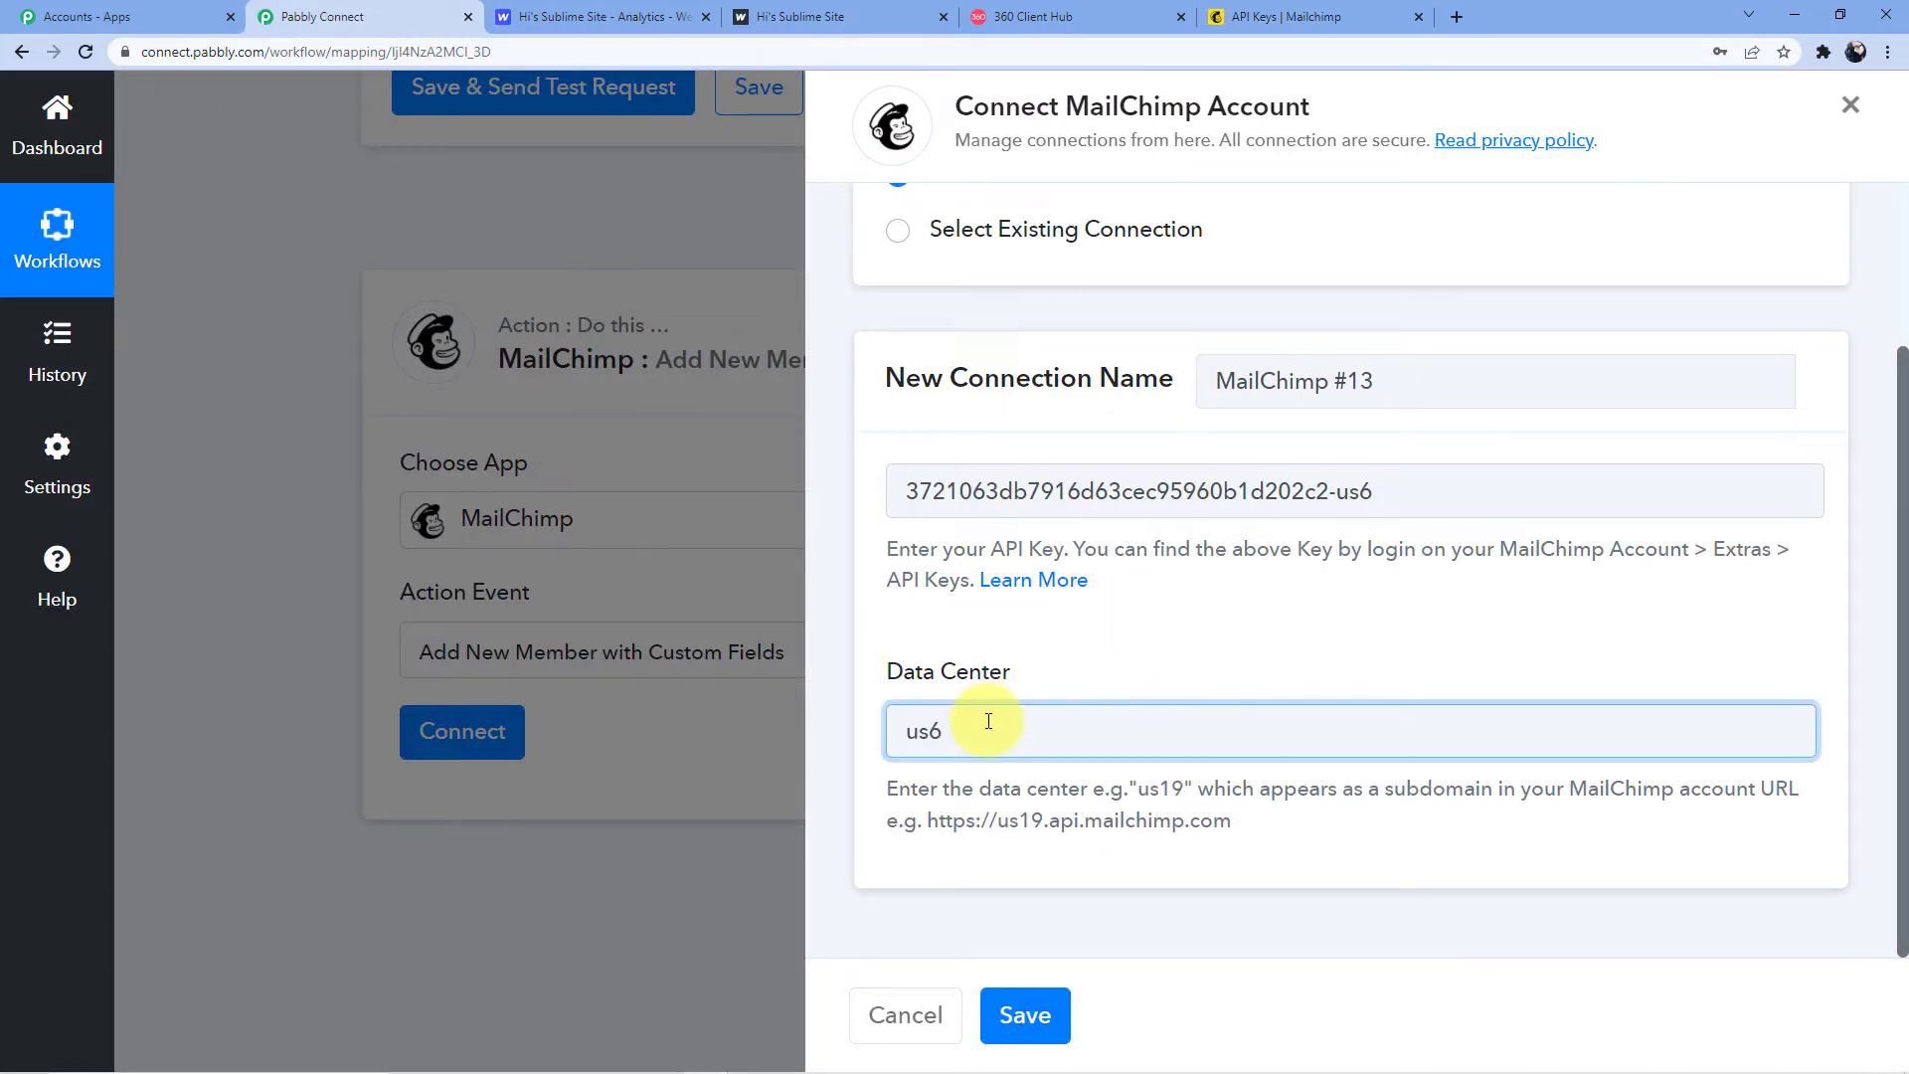
{"action": "left_click", "coordinate": [1024, 1012]}
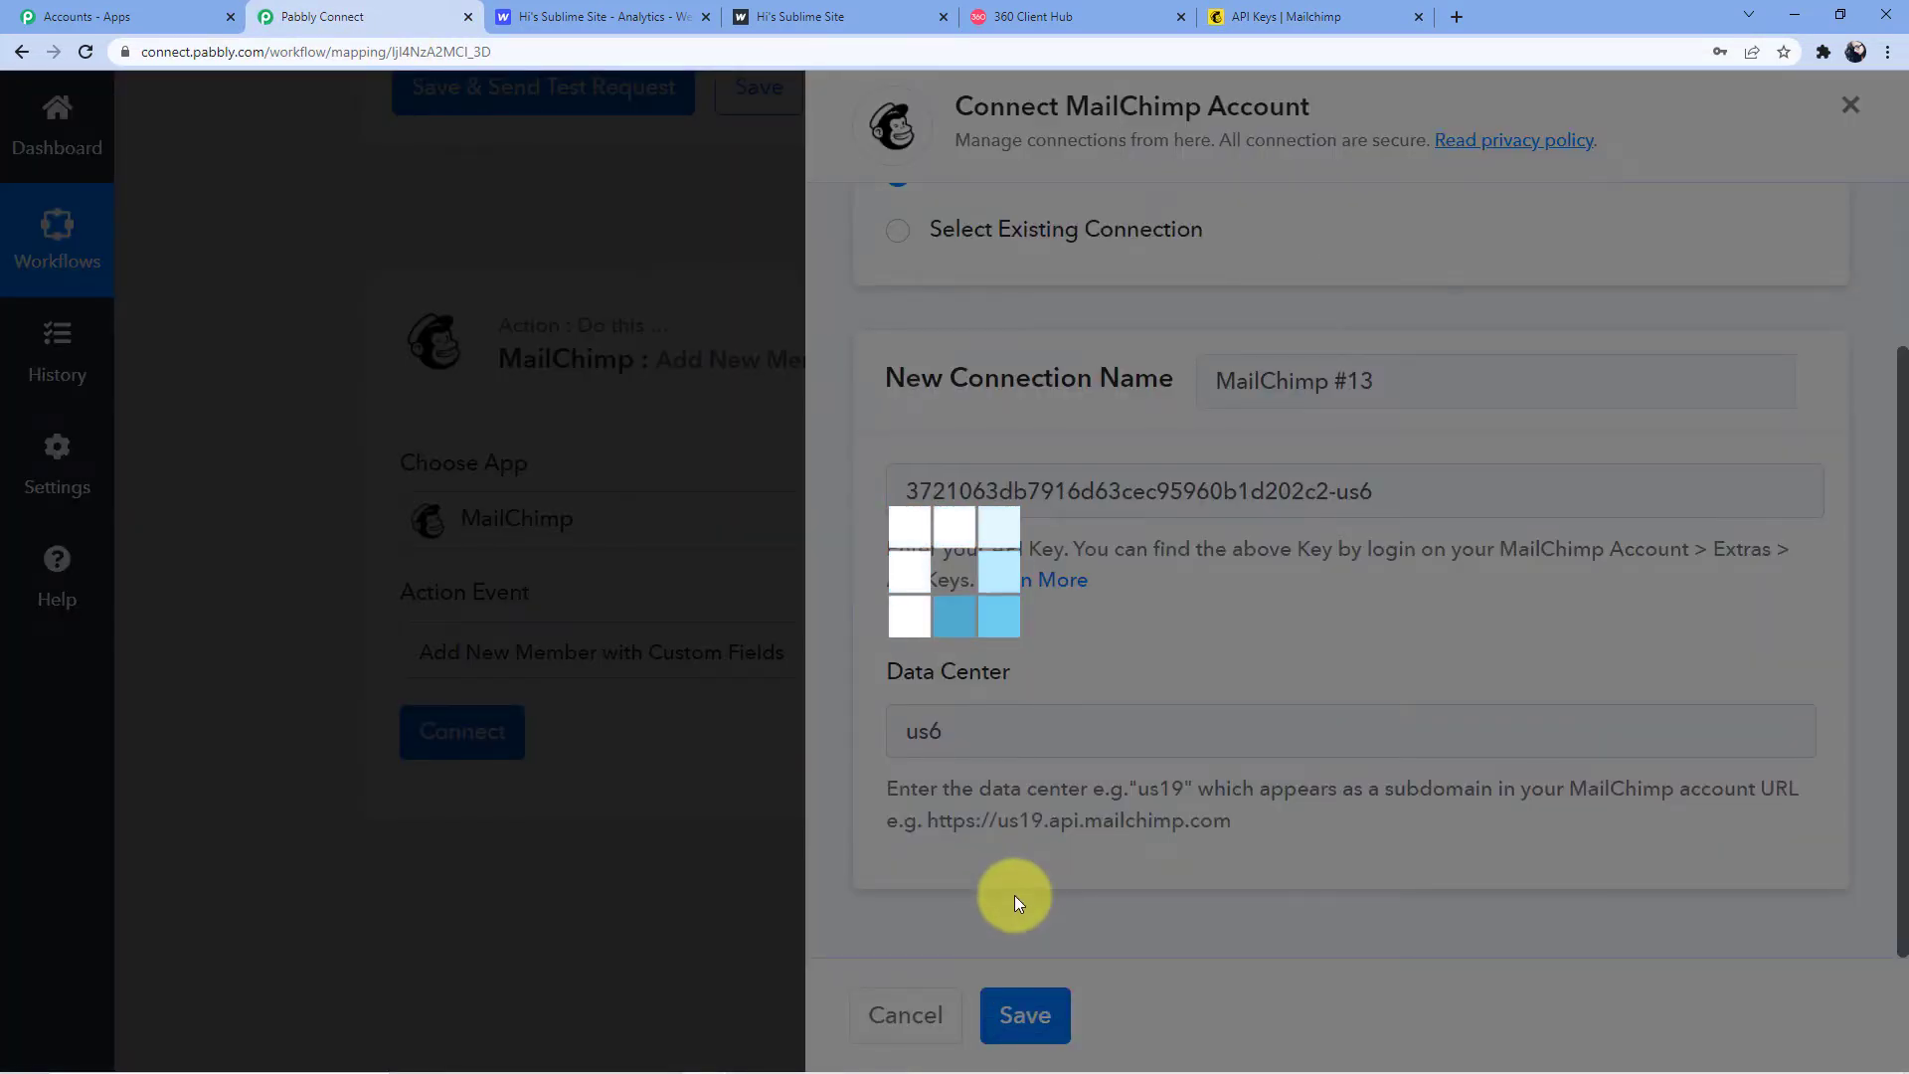
Choose the PabblyConnect audience and map the Webflow email into Email Address
{"action": "scroll", "coordinate": [720, 652], "scroll_direction": "down", "scroll_amount": 3}
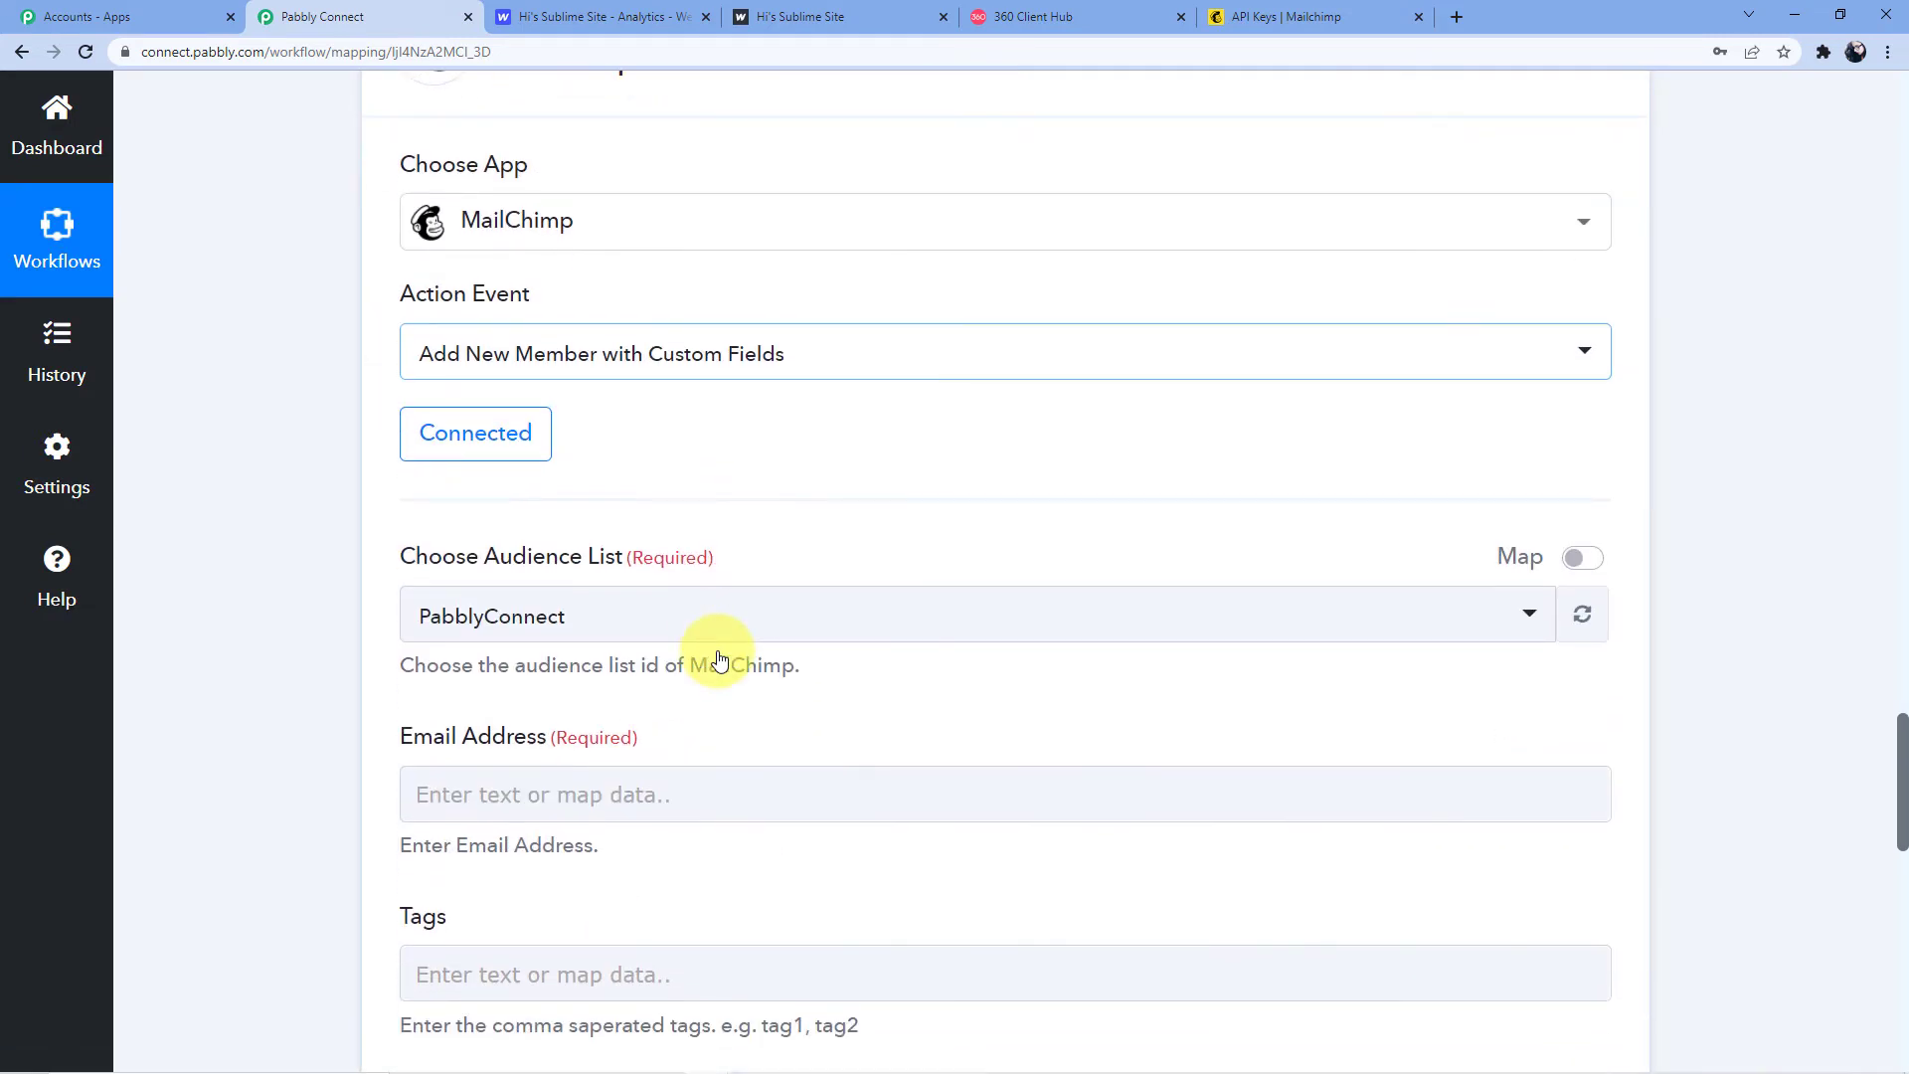
{"action": "scroll", "coordinate": [720, 659], "scroll_direction": "down", "scroll_amount": 2}
{"action": "left_click", "coordinate": [591, 422]}
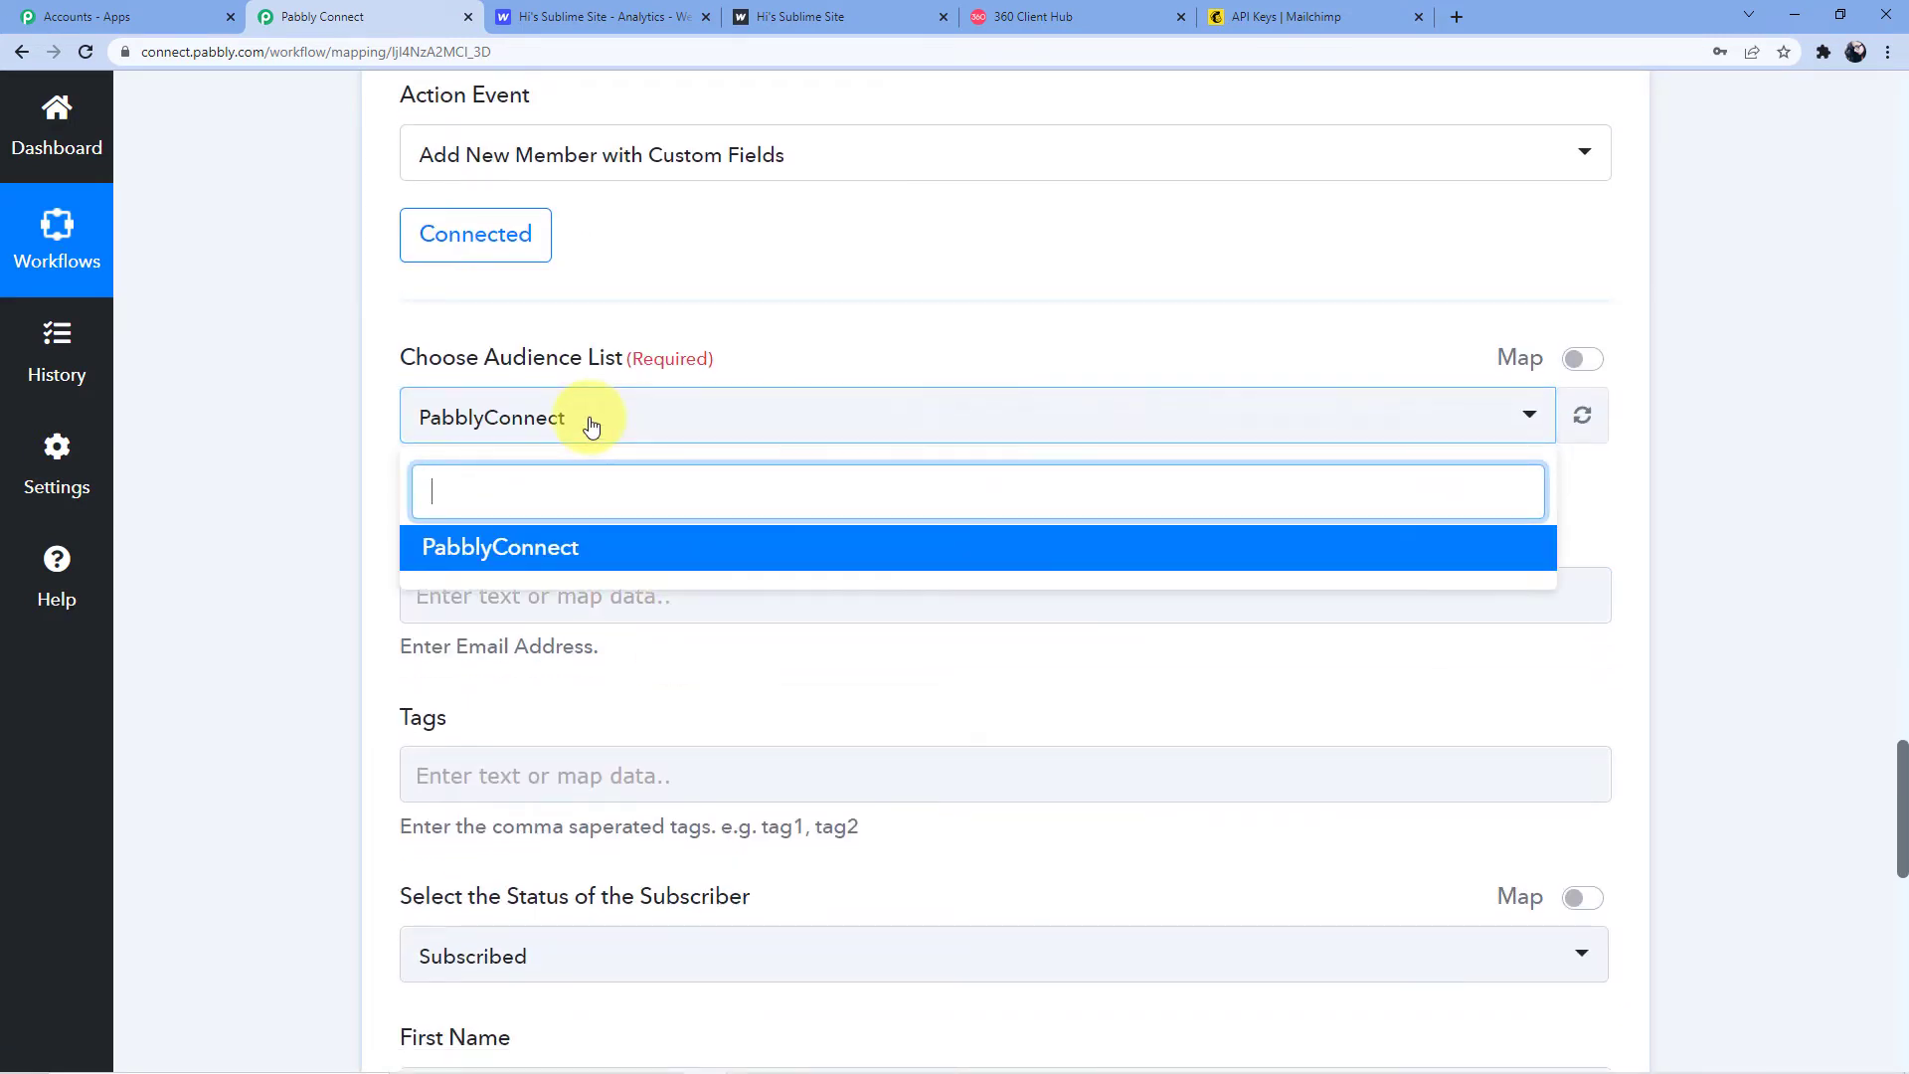
{"action": "left_click", "coordinate": [583, 551]}
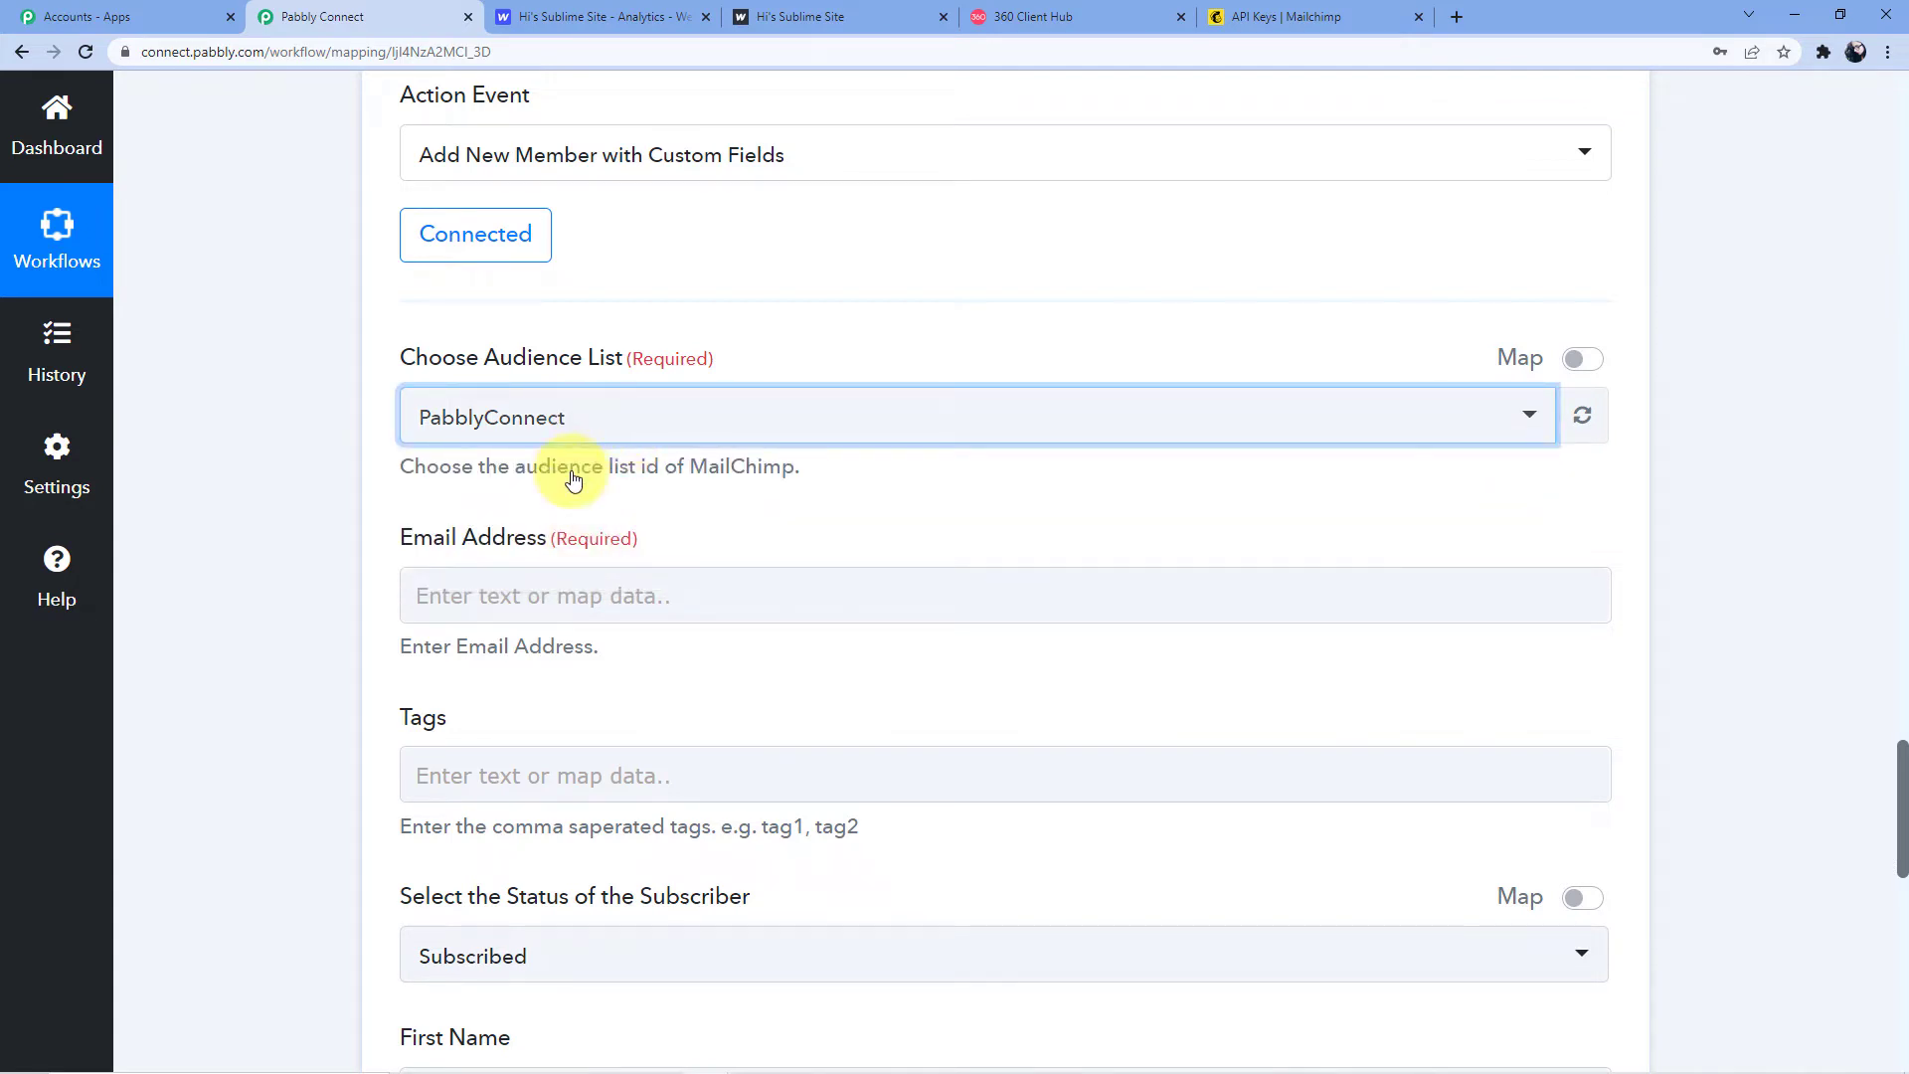
{"action": "left_click", "coordinate": [622, 597]}
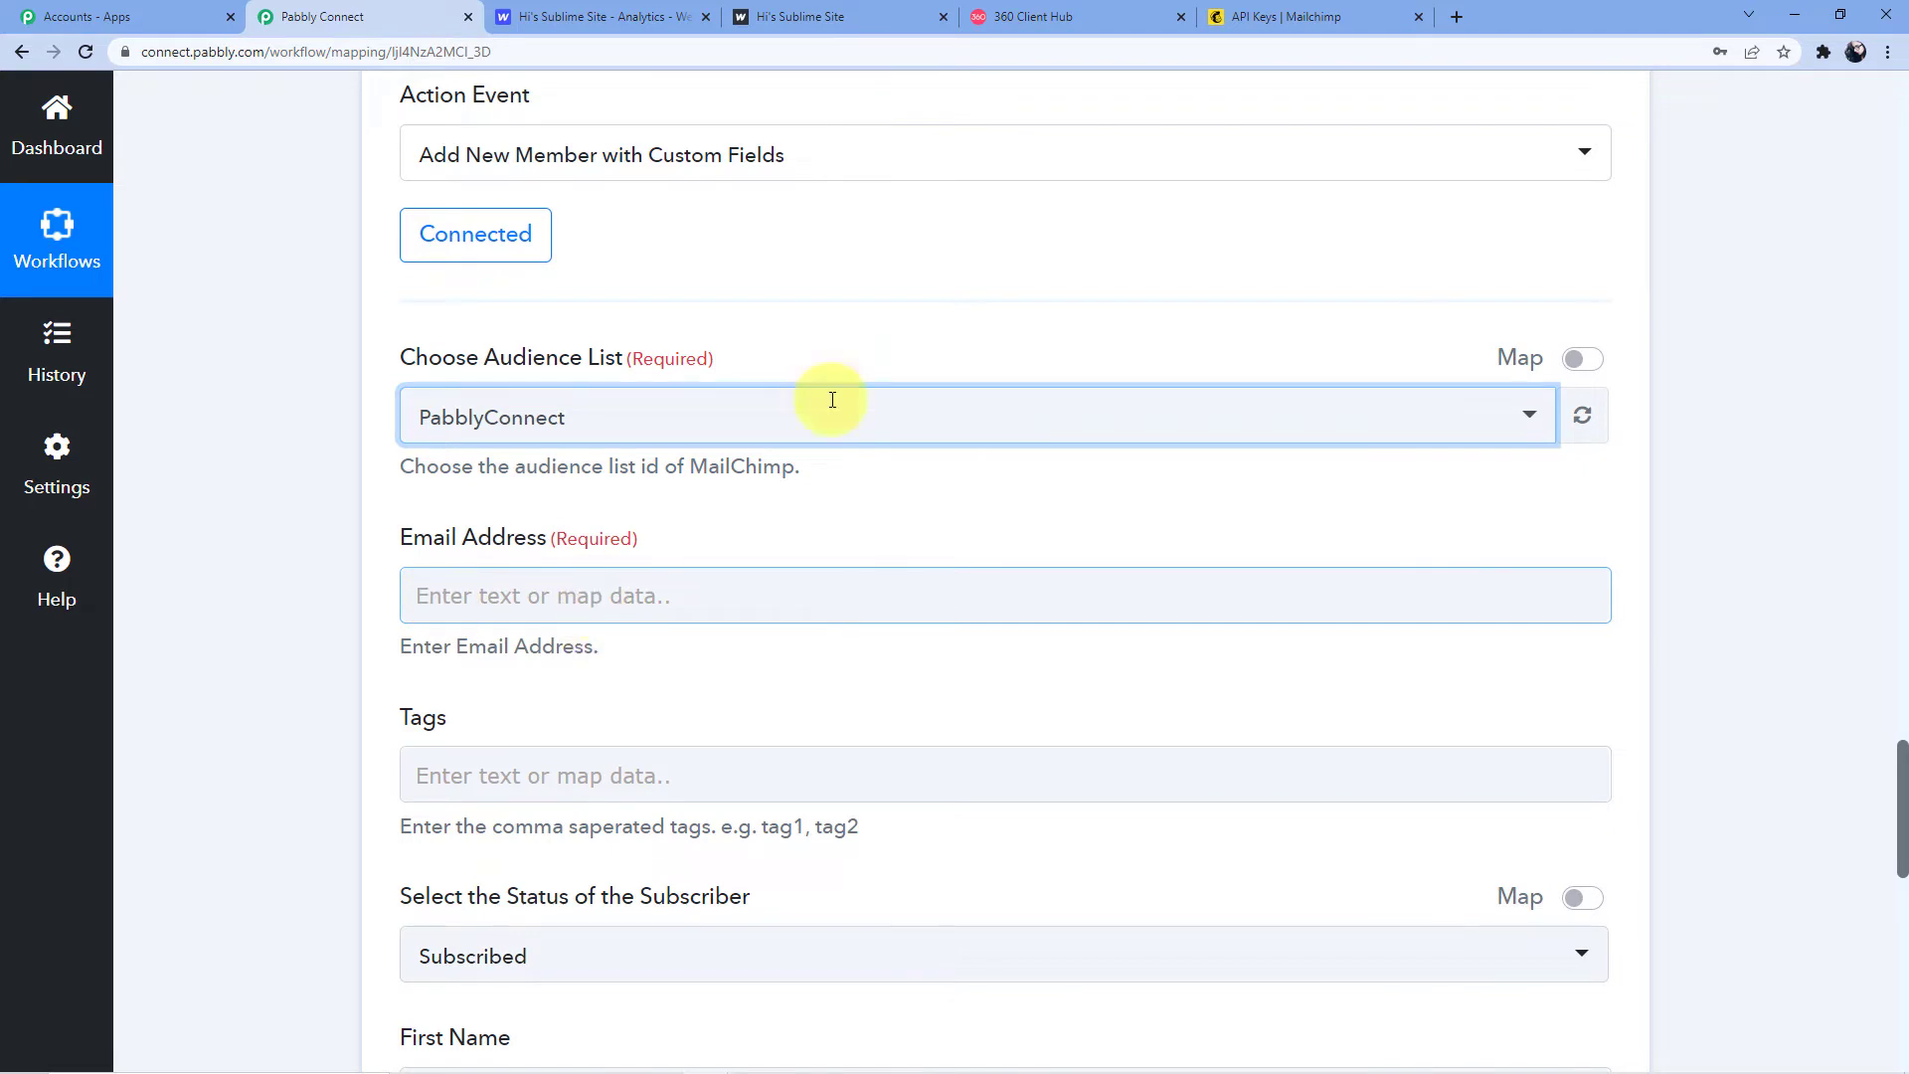
{"action": "scroll", "coordinate": [733, 363], "scroll_direction": "down", "scroll_amount": 5}
{"action": "scroll", "coordinate": [737, 397], "scroll_direction": "up", "scroll_amount": 15}
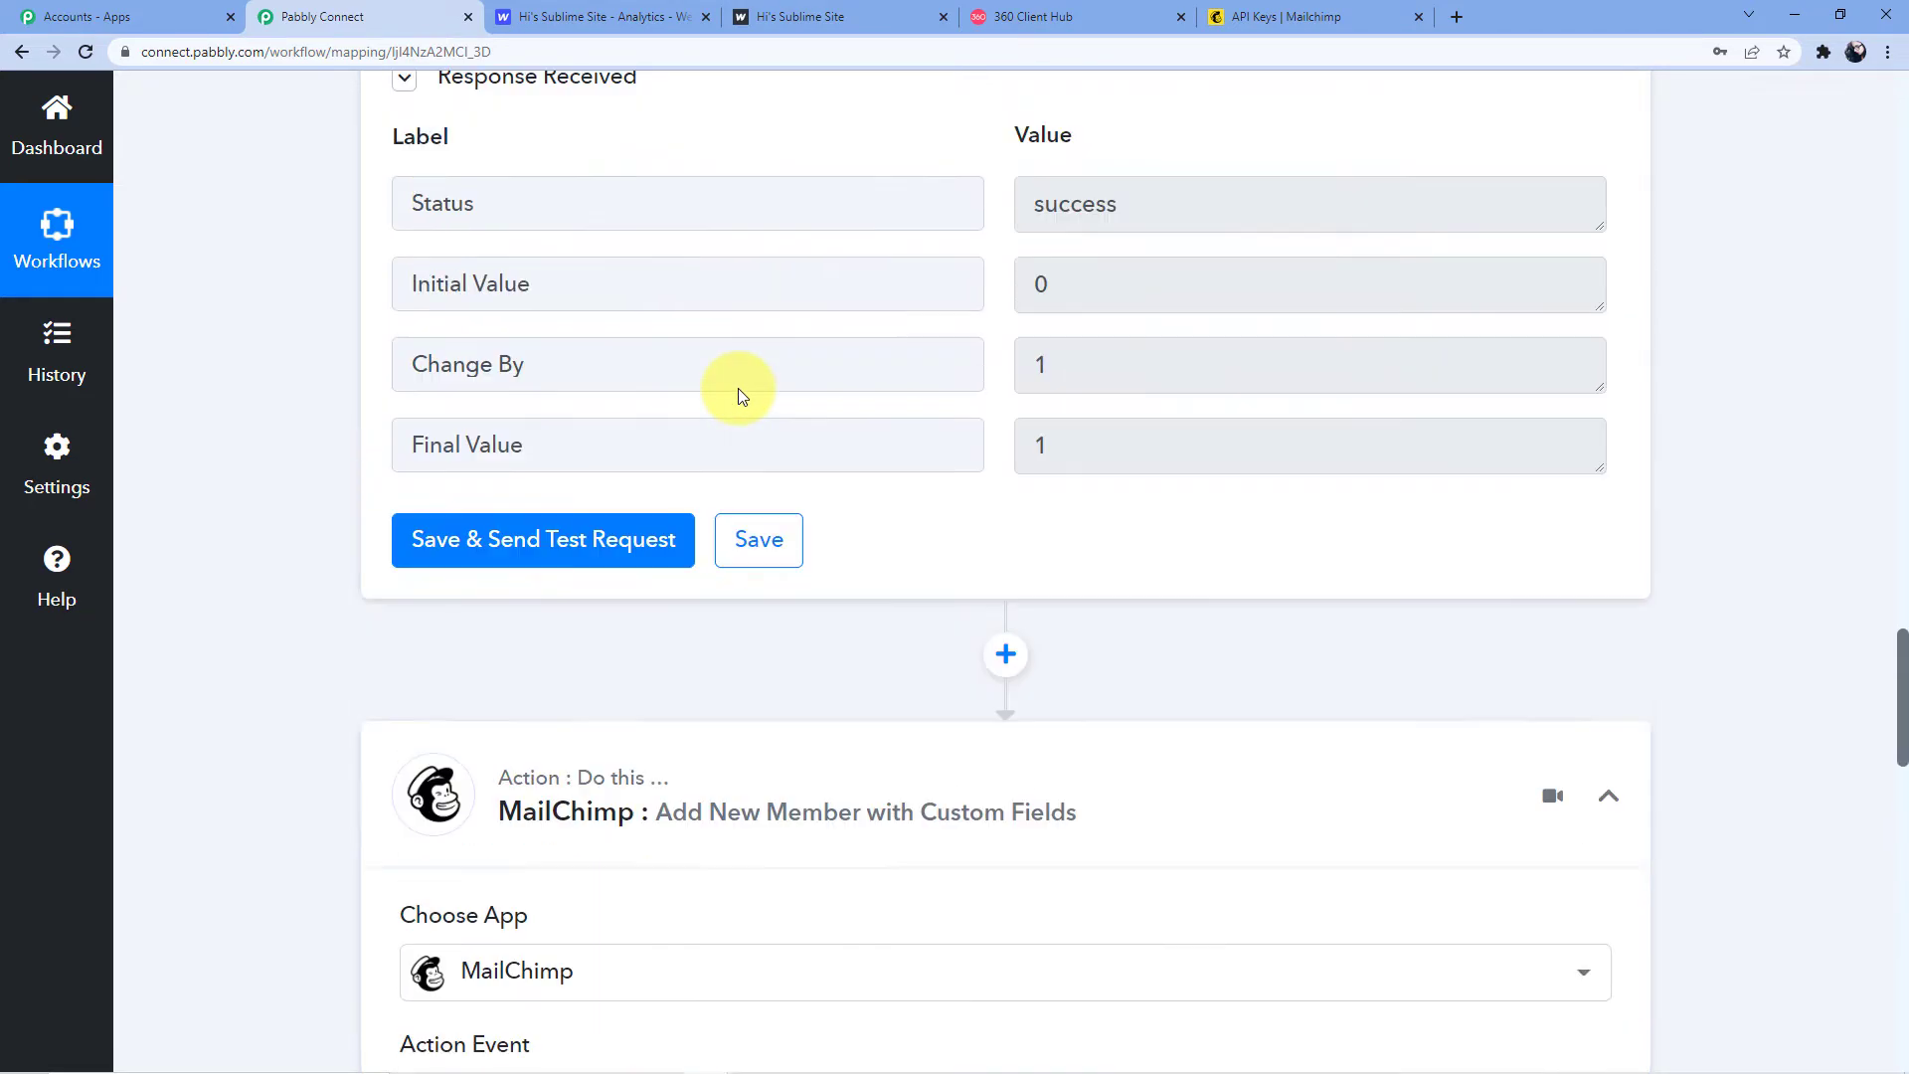
{"action": "scroll", "coordinate": [737, 388], "scroll_direction": "up", "scroll_amount": 20}
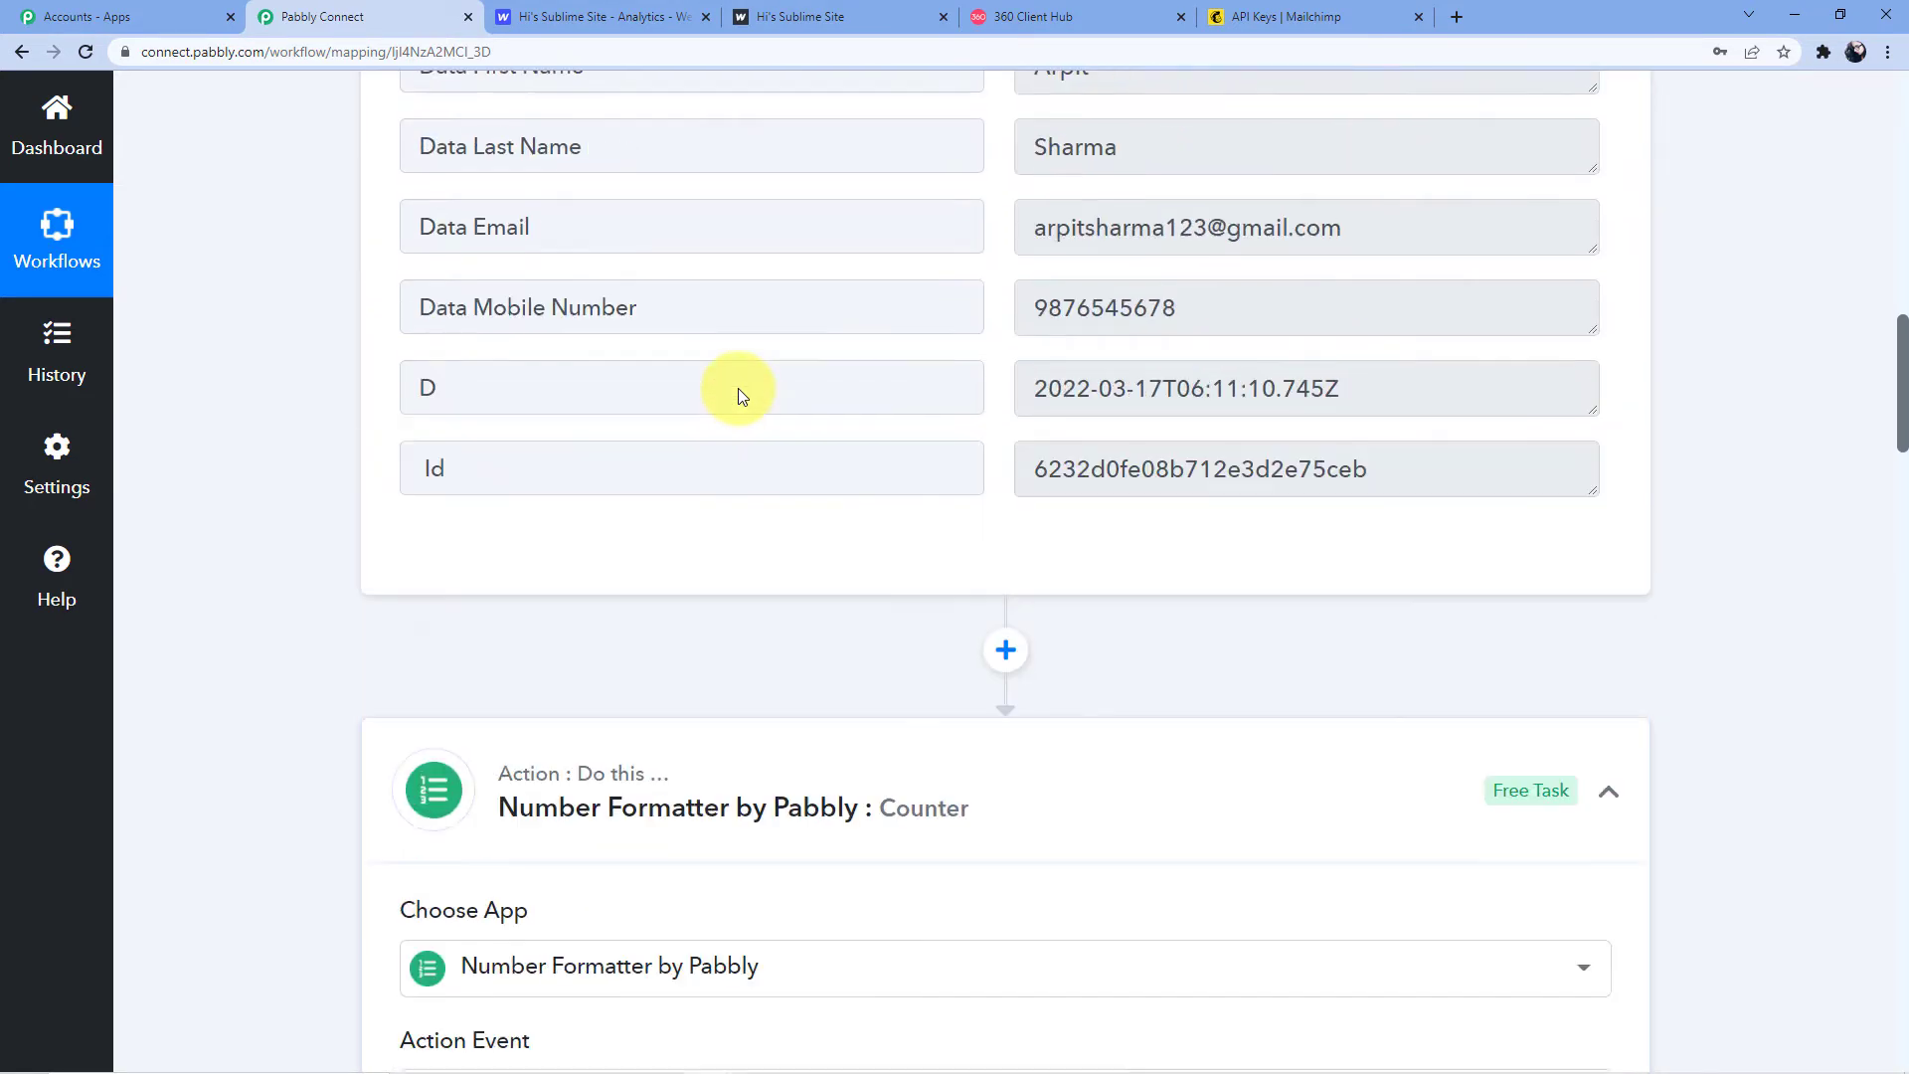
{"action": "scroll", "coordinate": [738, 394], "scroll_direction": "up", "scroll_amount": 3}
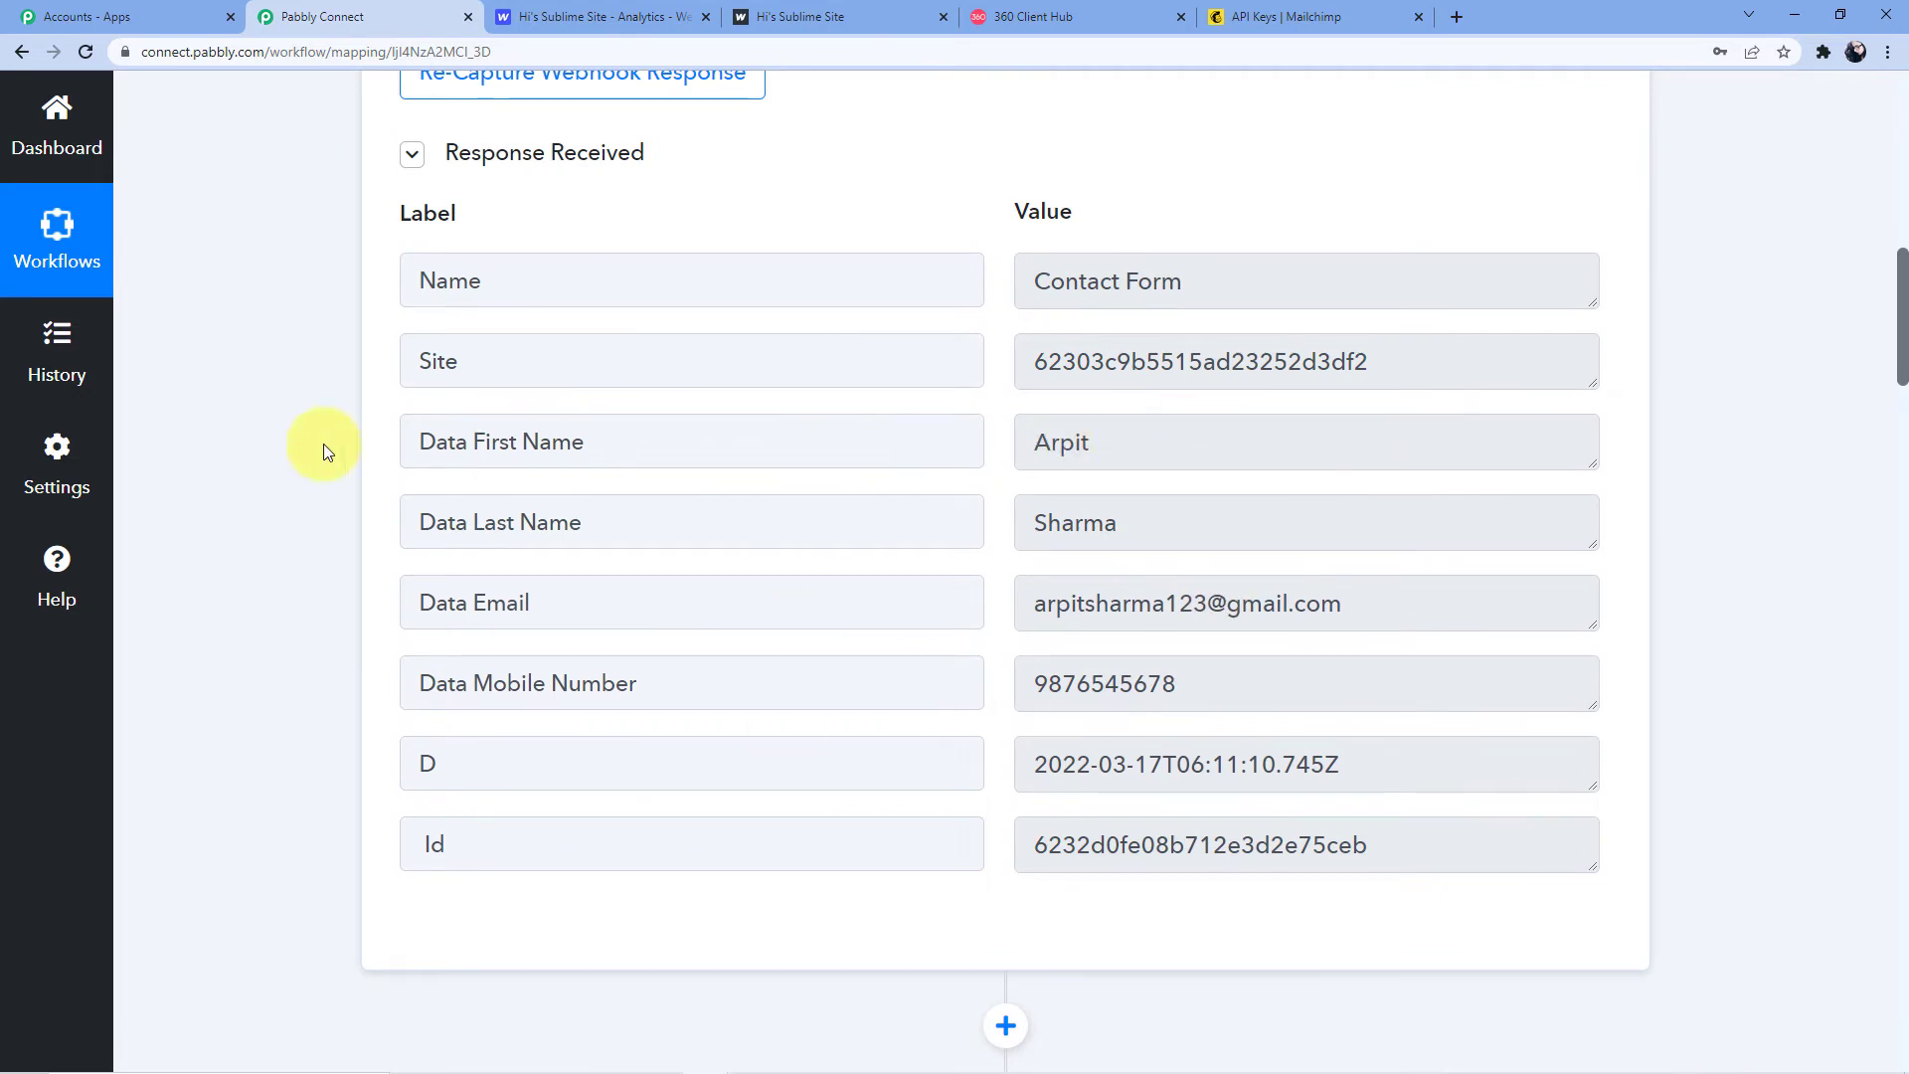
{"action": "scroll", "coordinate": [324, 444], "scroll_direction": "down", "scroll_amount": 20}
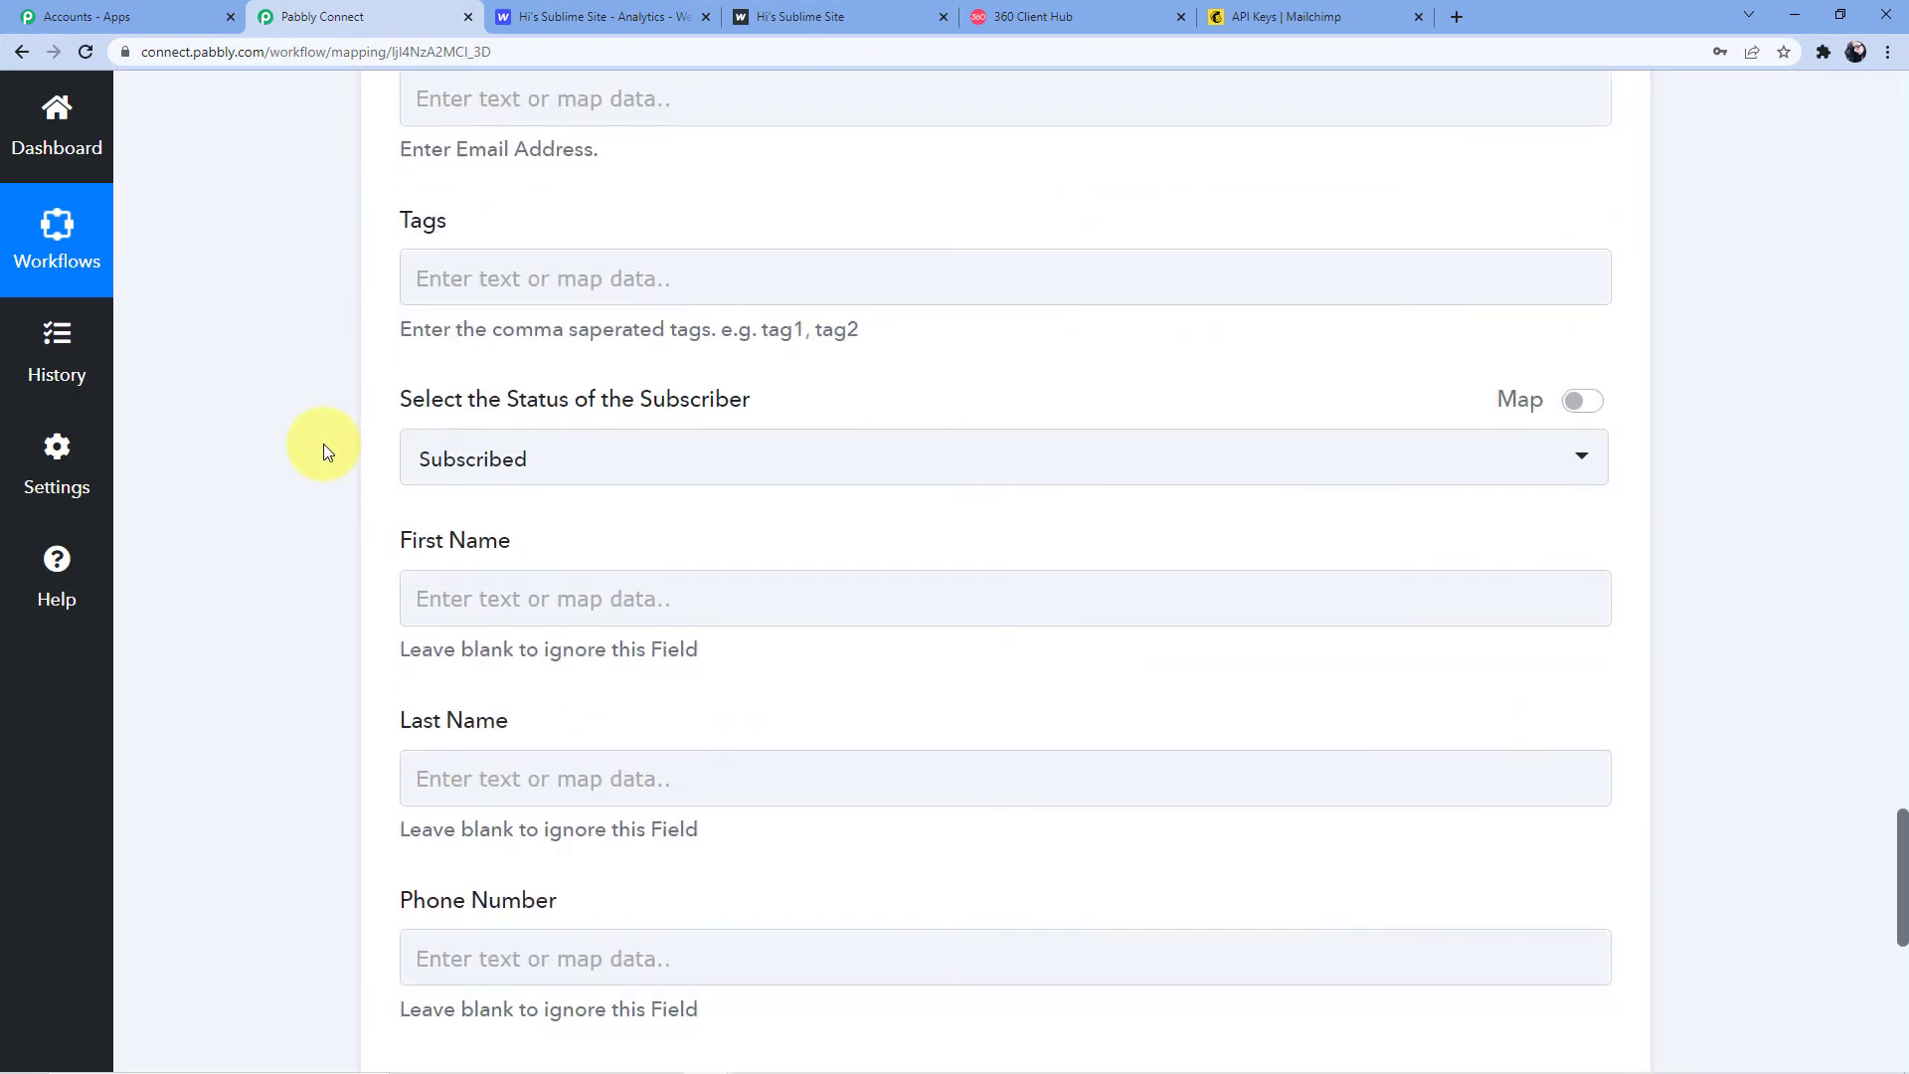
{"action": "scroll", "coordinate": [499, 281], "scroll_direction": "up", "scroll_amount": 4}
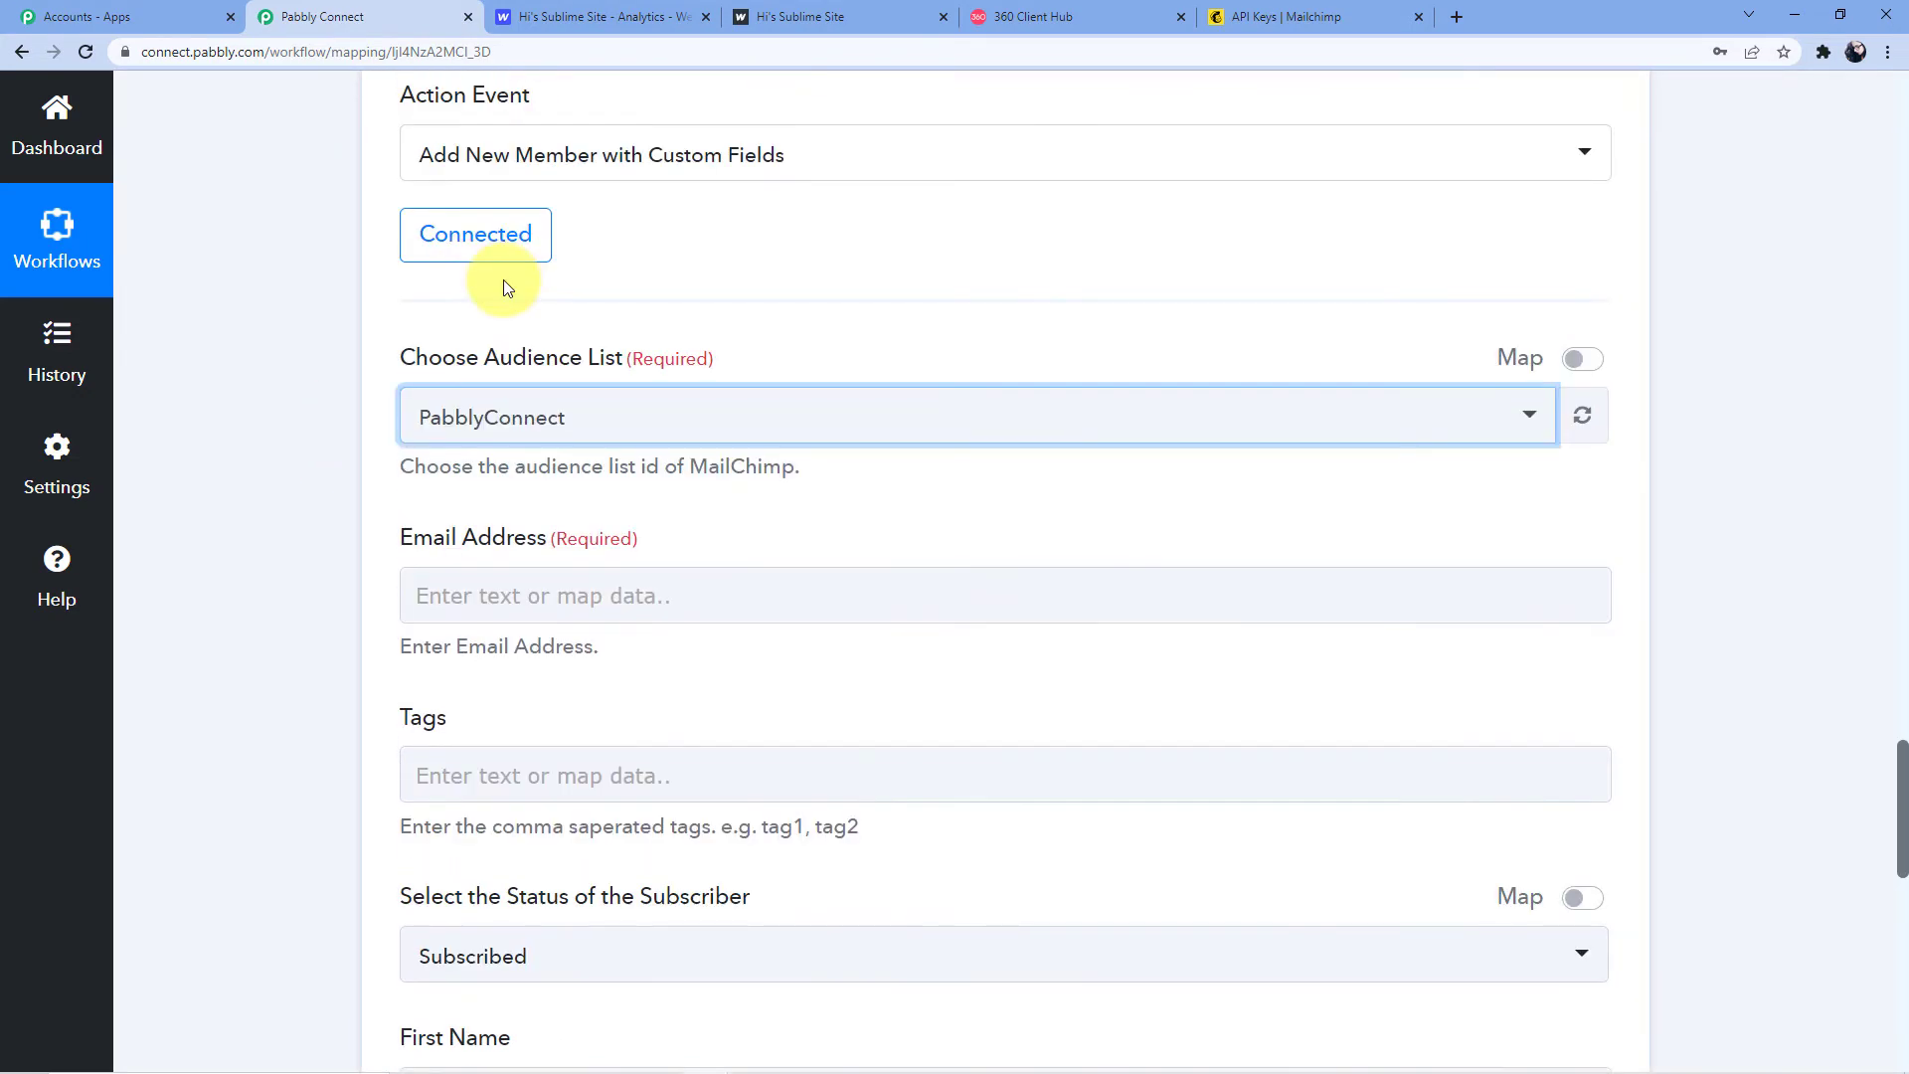
{"action": "left_click", "coordinate": [518, 594]}
{"action": "scroll", "coordinate": [656, 466], "scroll_direction": "down", "scroll_amount": 3}
{"action": "left_click", "coordinate": [658, 413]}
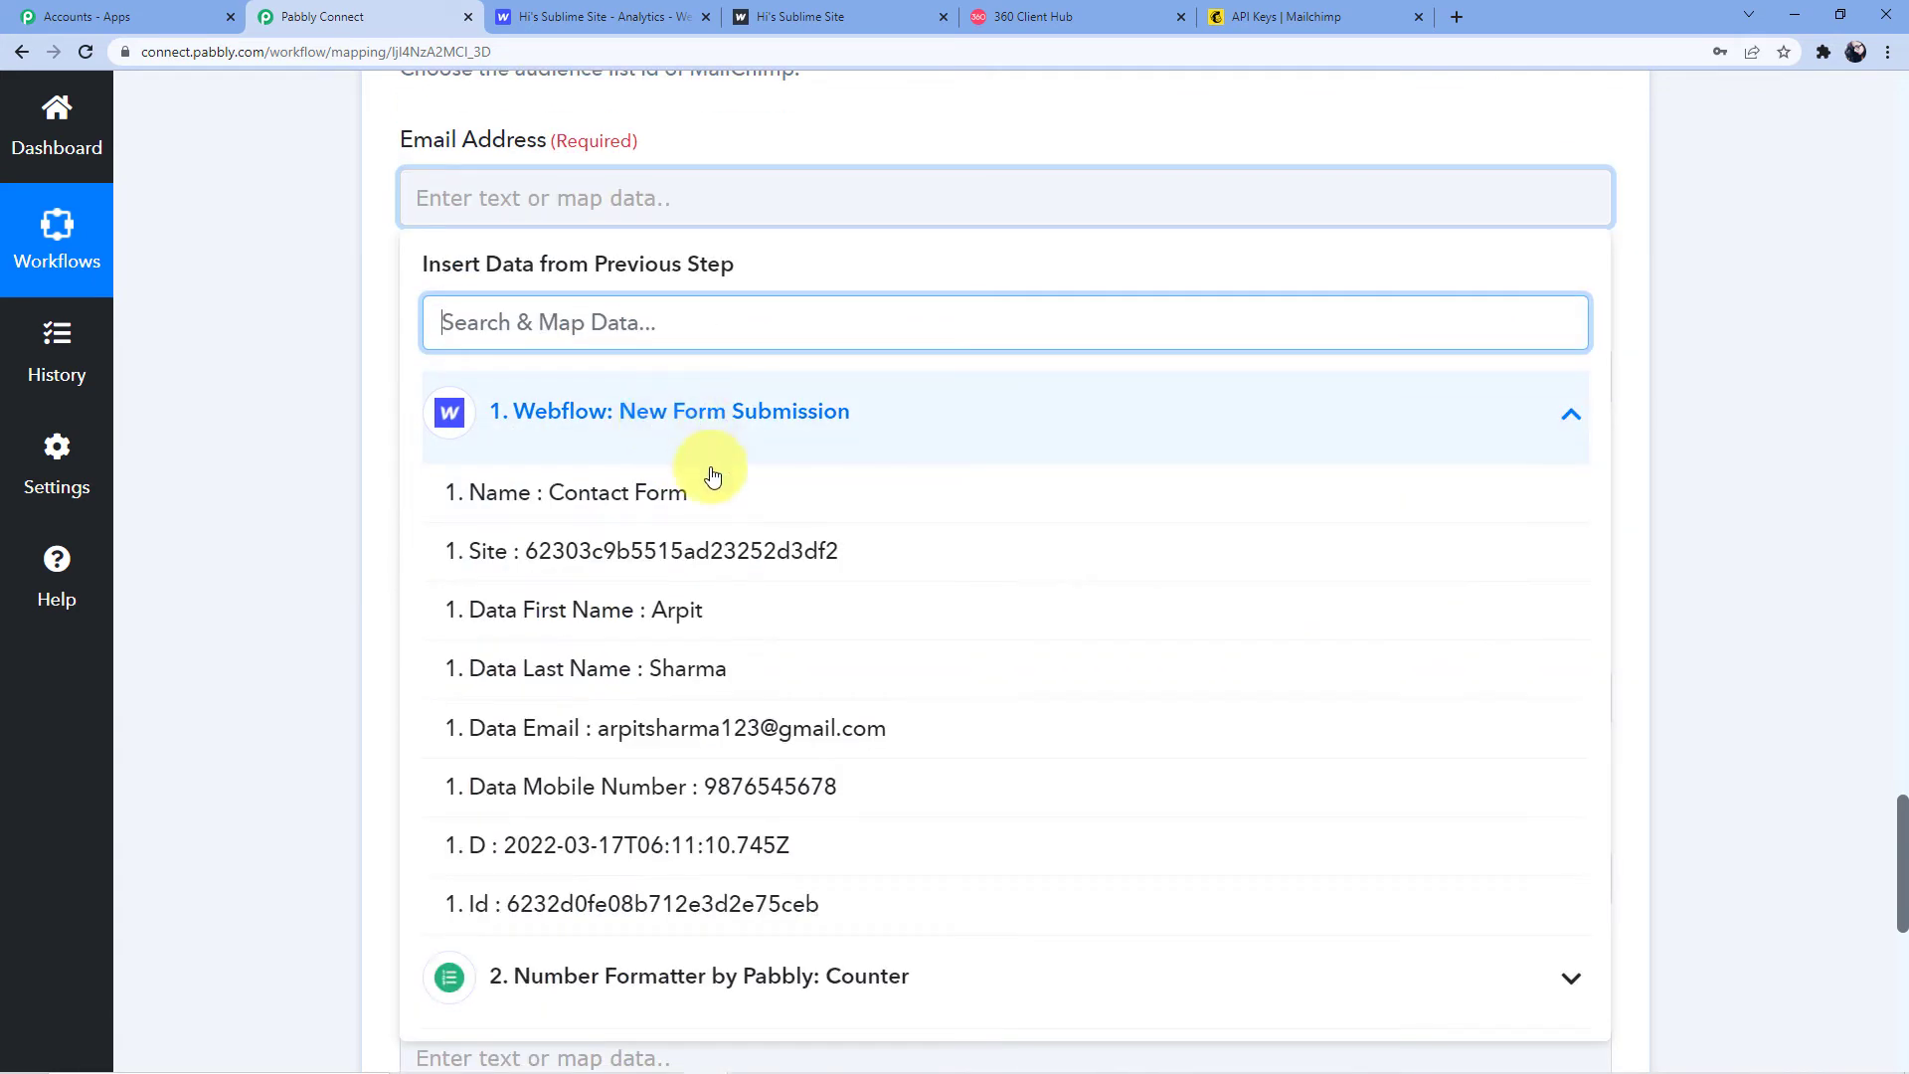
{"action": "scroll", "coordinate": [660, 490], "scroll_direction": "down", "scroll_amount": 3}
{"action": "left_click", "coordinate": [735, 444]}
{"action": "left_click", "coordinate": [223, 397]}
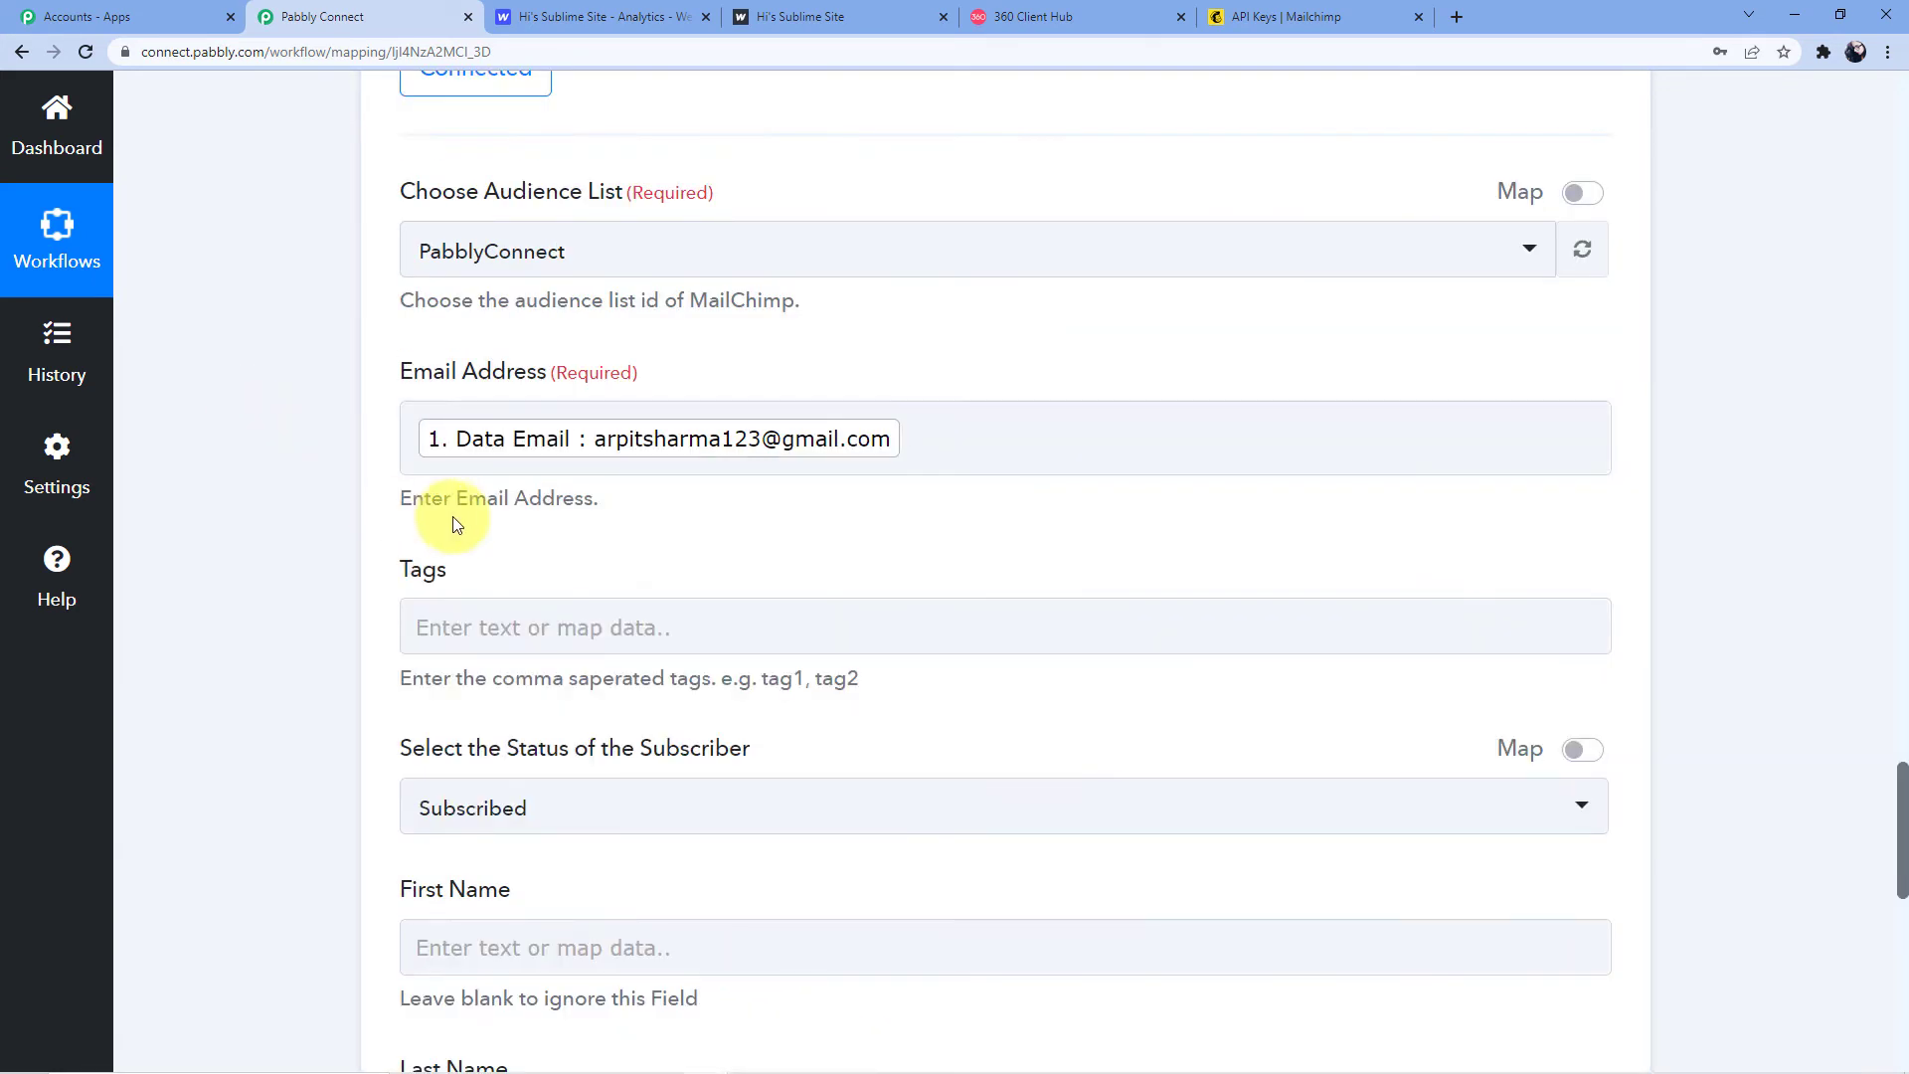
Enter 'Pabbly Connect' as the subscriber tag
{"action": "scroll", "coordinate": [504, 546], "scroll_direction": "down", "scroll_amount": 3}
{"action": "left_click", "coordinate": [542, 331]}
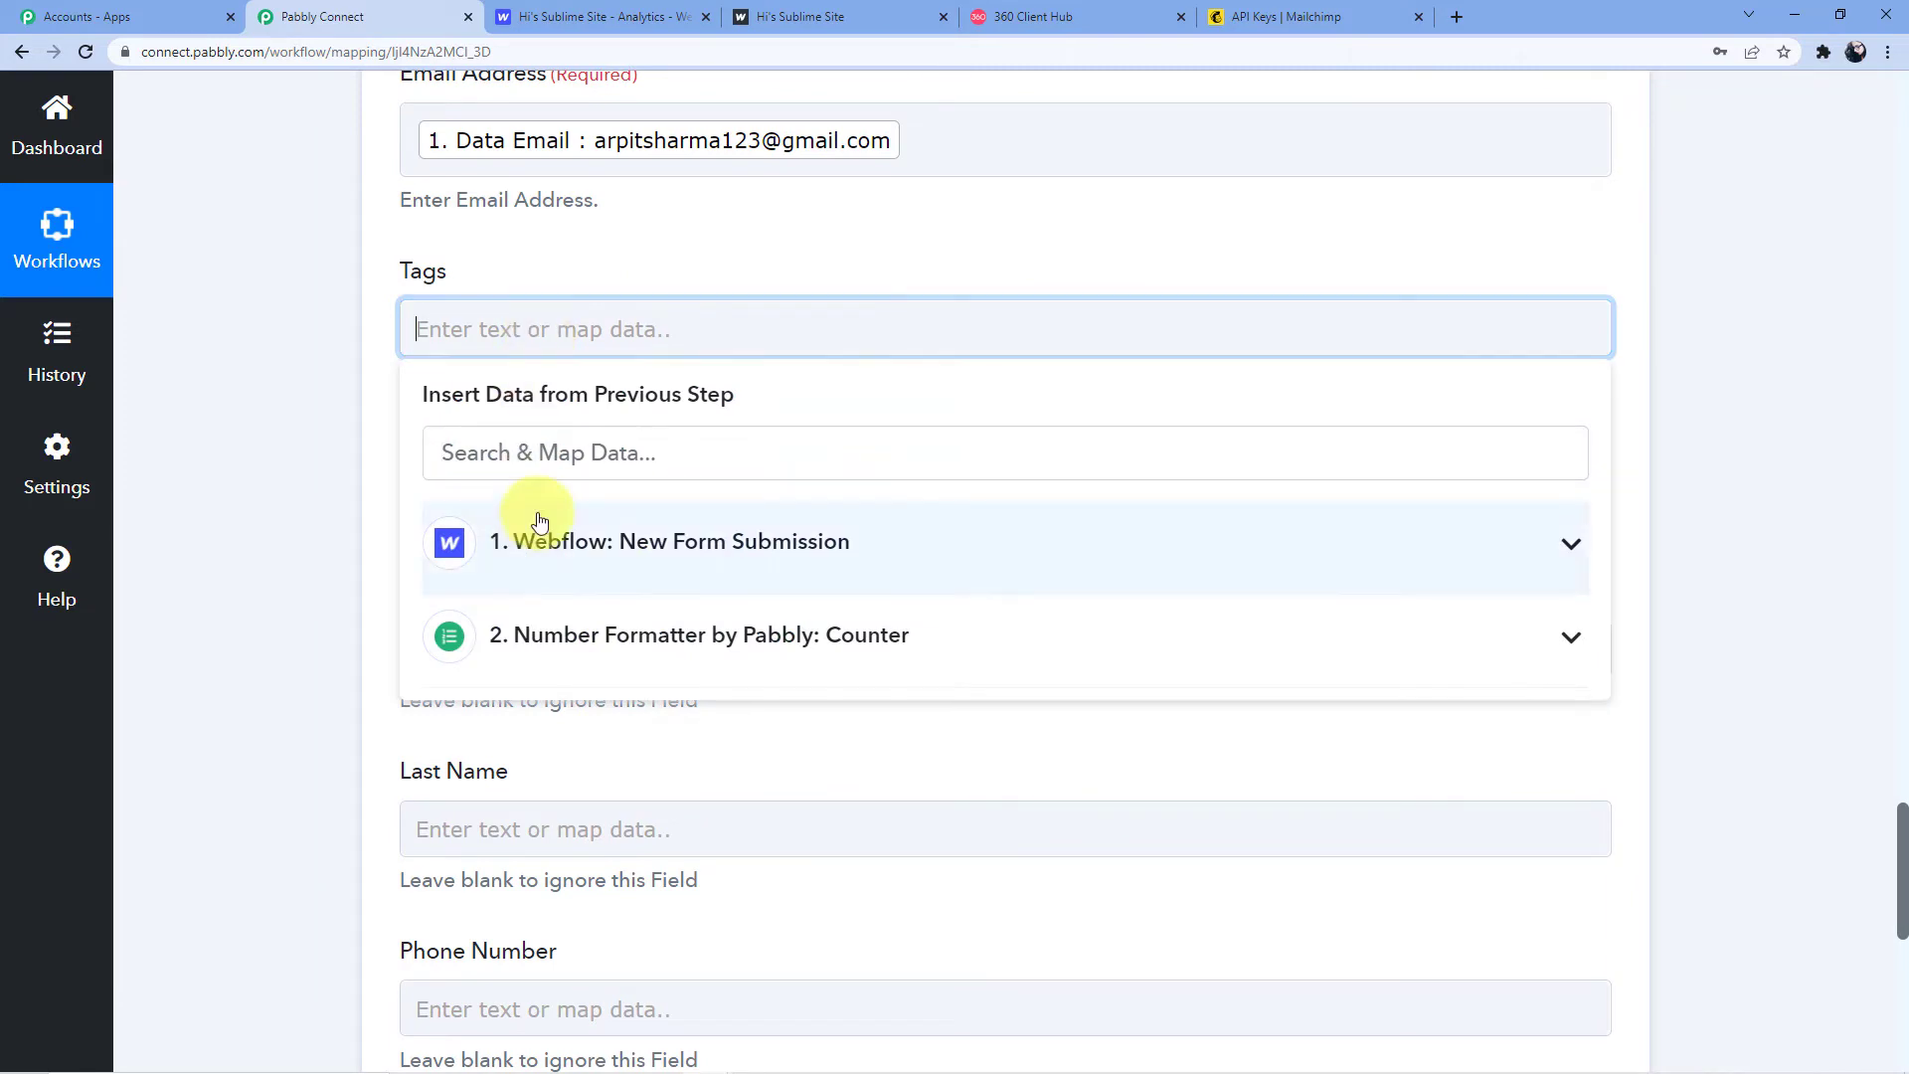
{"action": "type", "text": "Pabbly Co"}
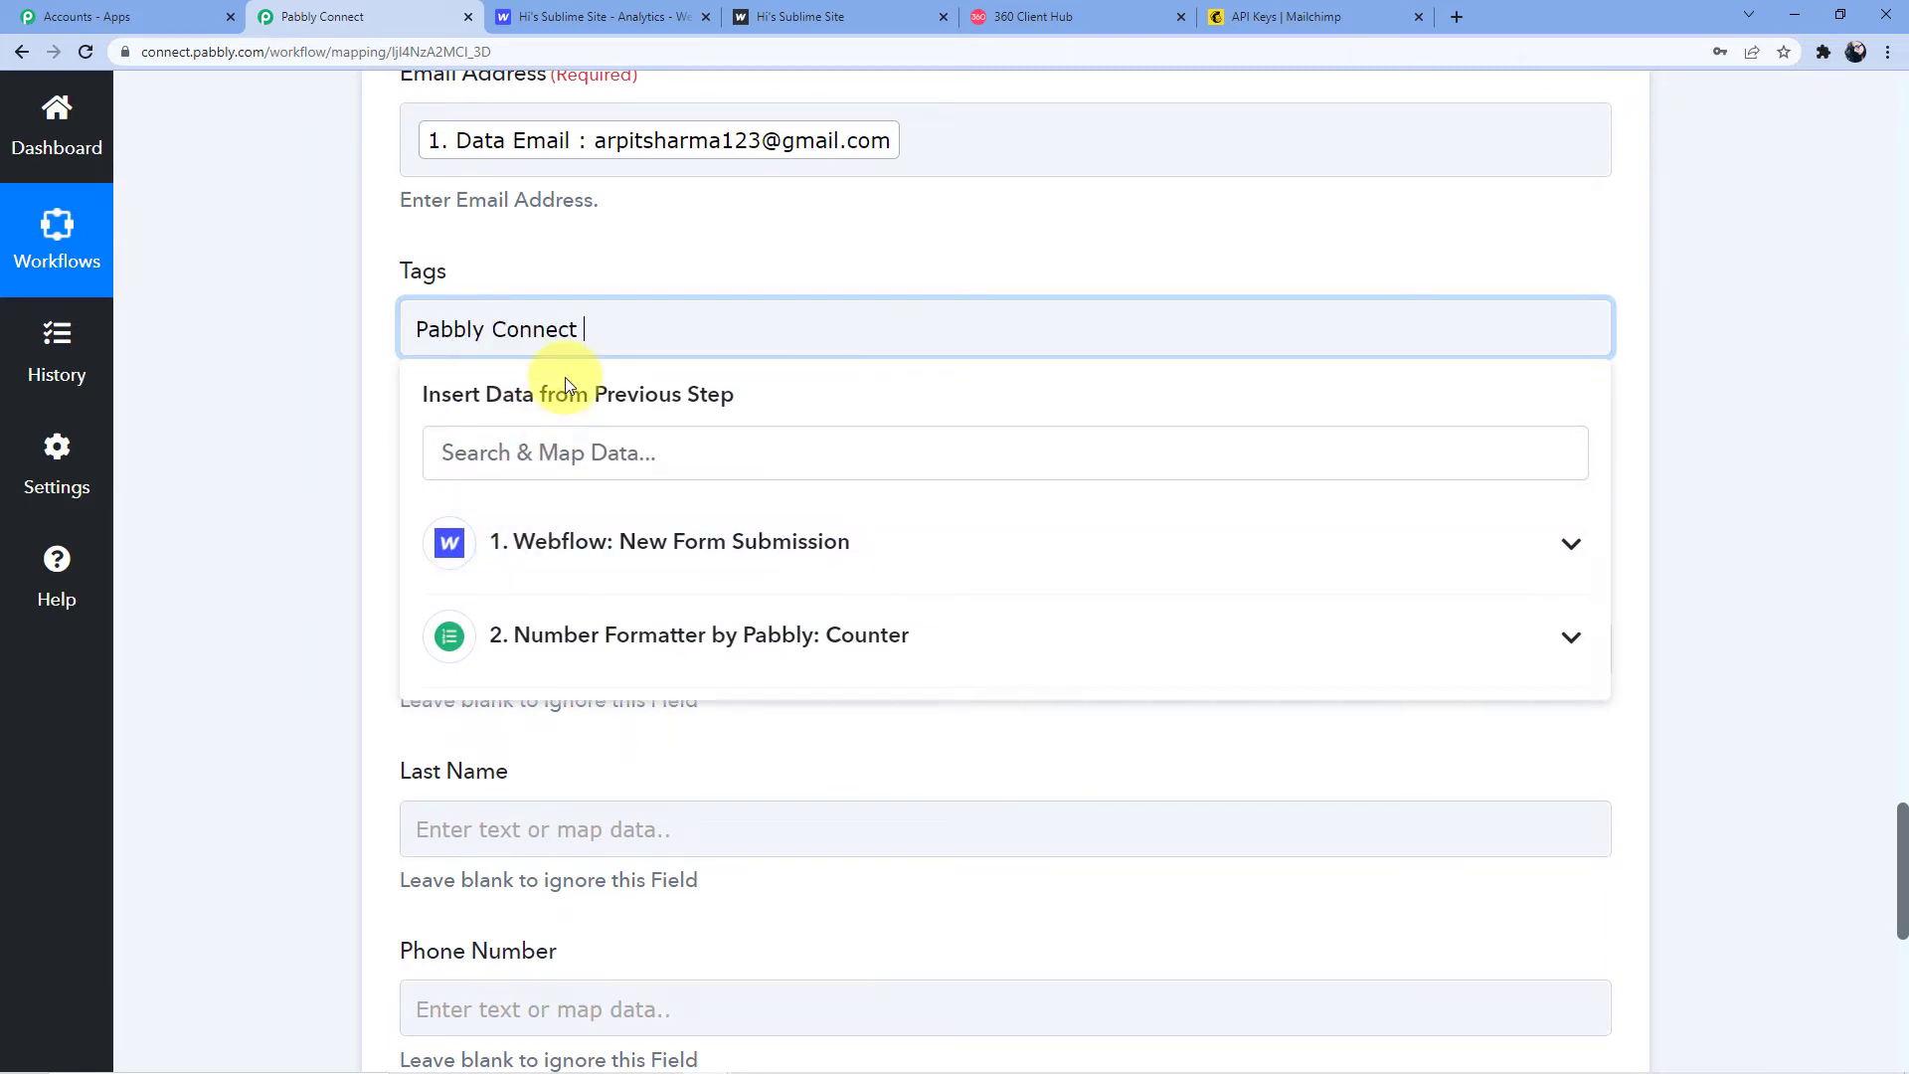
{"action": "type", "text": "nnect"}
{"action": "left_click", "coordinate": [487, 237]}
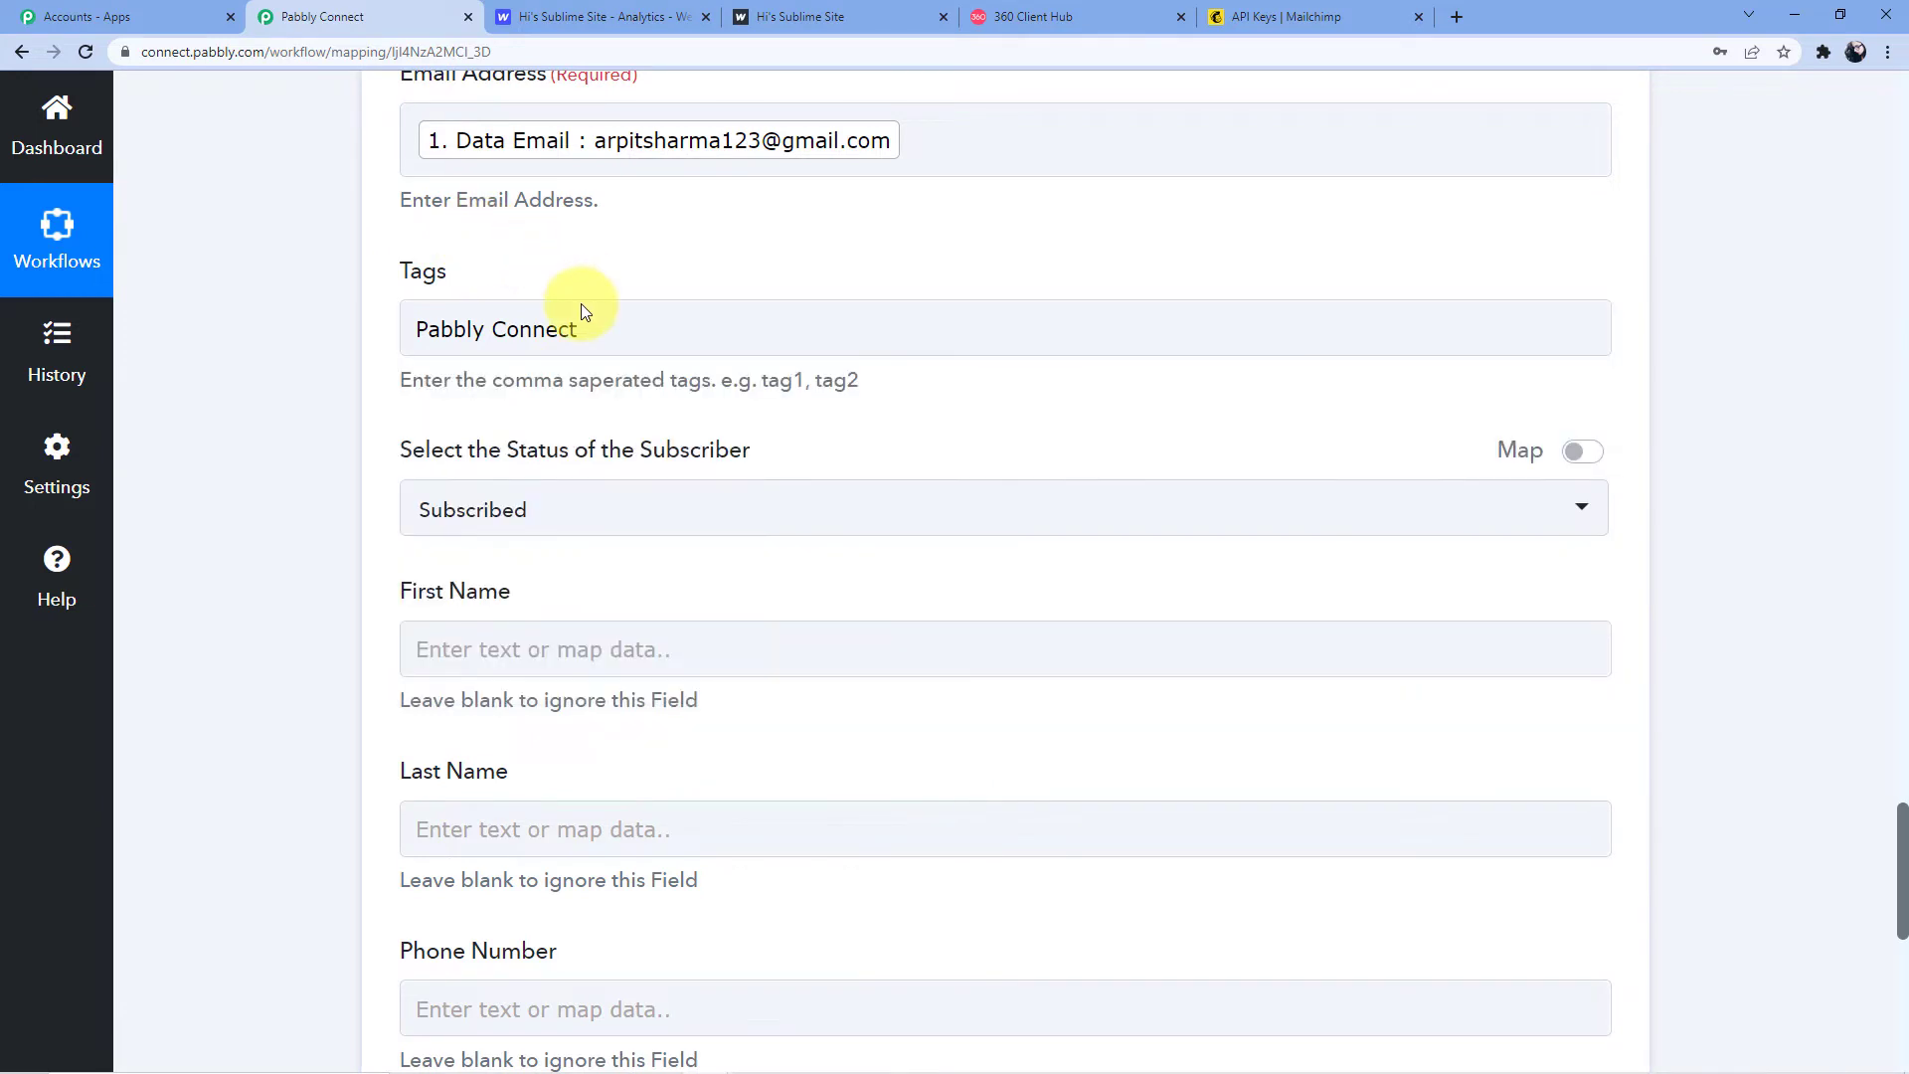
Map the Webflow first name and last name into First Name and Last Name
{"action": "scroll", "coordinate": [487, 393], "scroll_direction": "down", "scroll_amount": 3}
{"action": "left_click", "coordinate": [502, 368]}
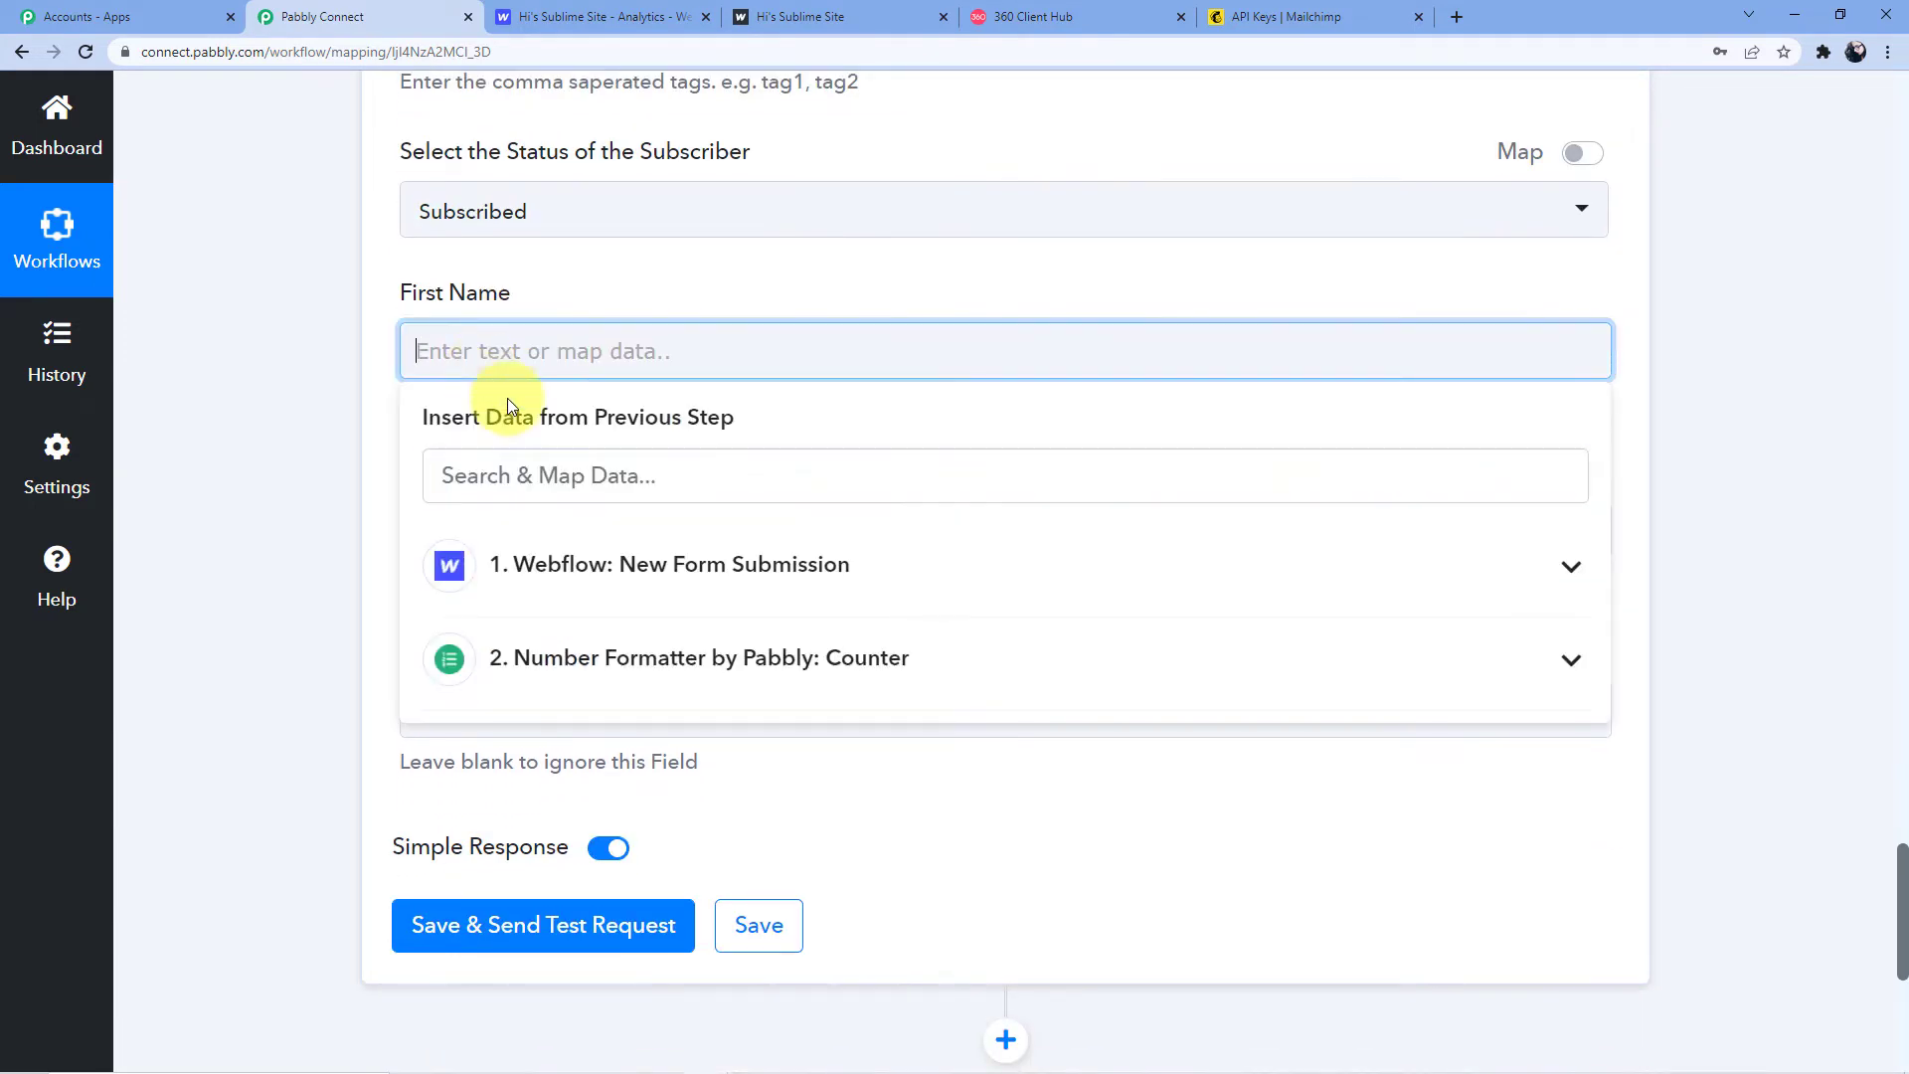
{"action": "left_click", "coordinate": [639, 562]}
{"action": "scroll", "coordinate": [701, 627], "scroll_direction": "down", "scroll_amount": 1}
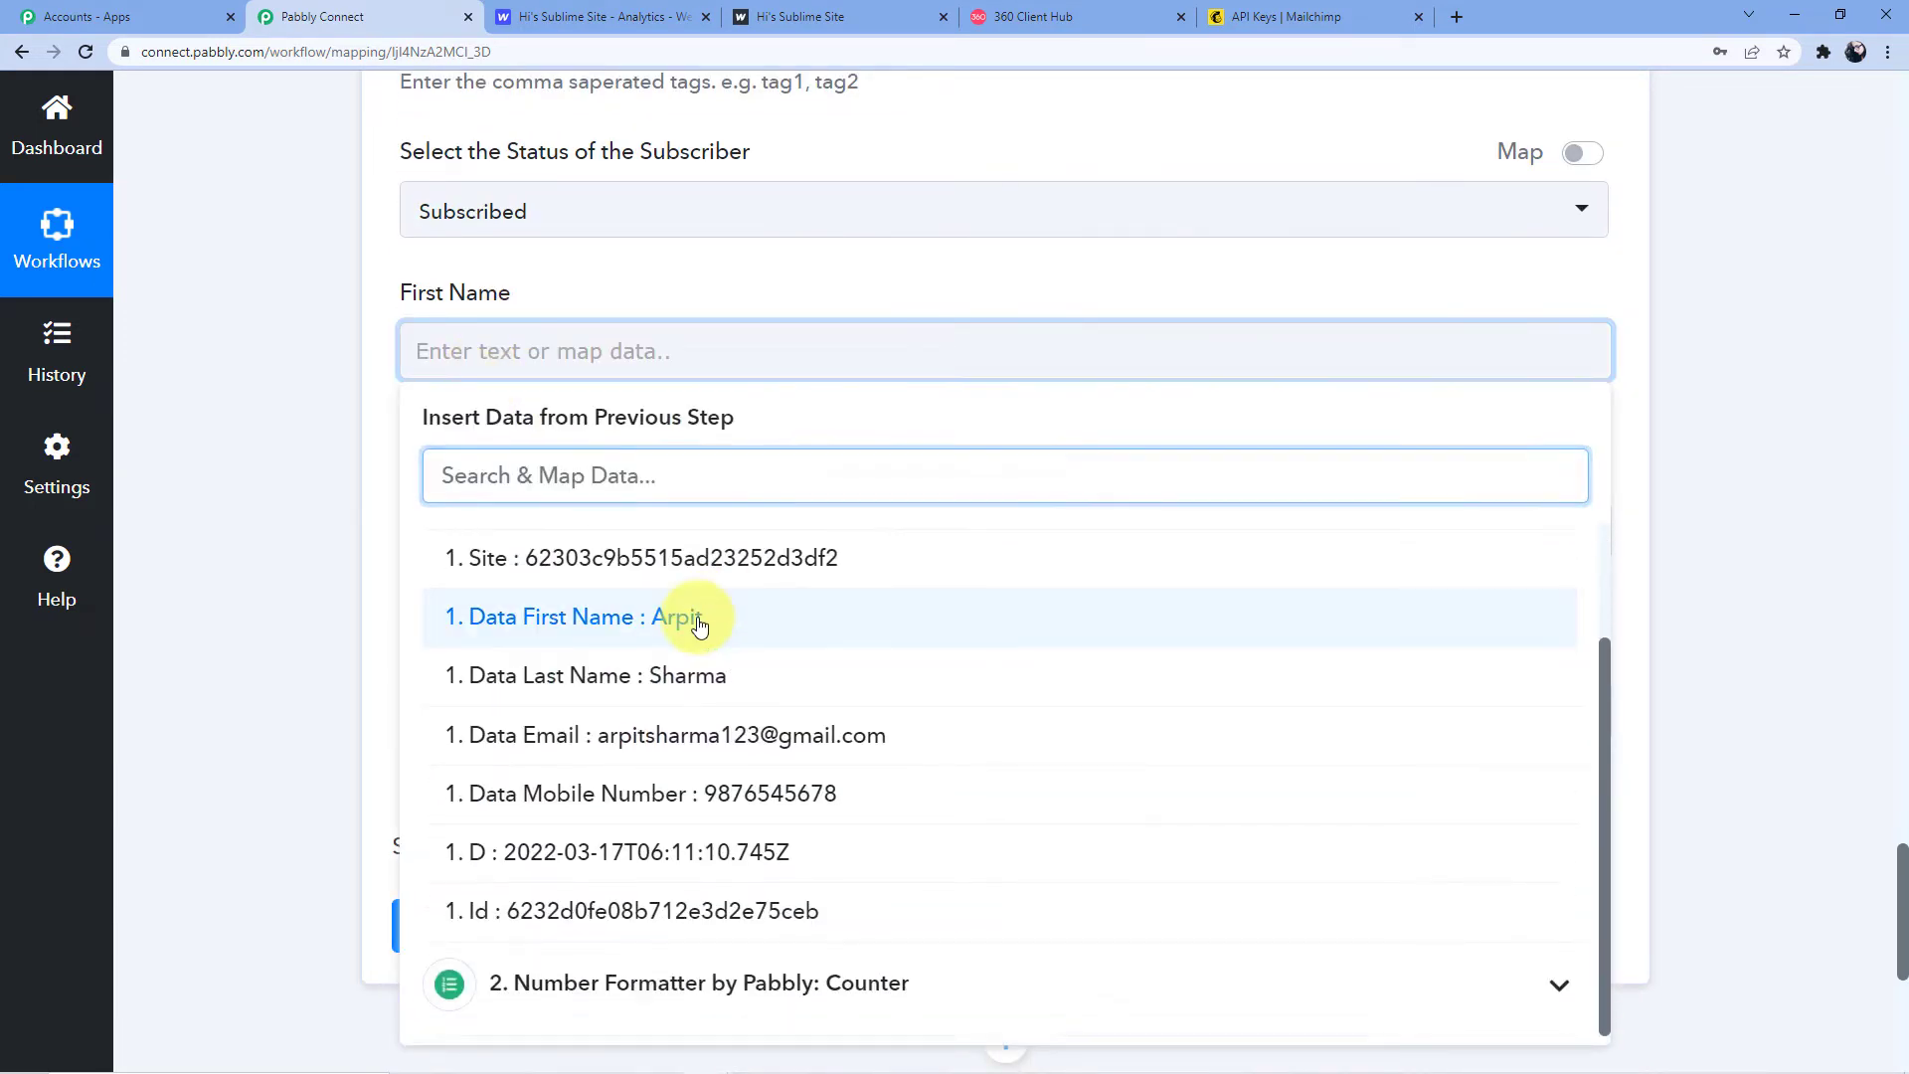
{"action": "left_click", "coordinate": [701, 622]}
{"action": "left_click", "coordinate": [490, 543]}
{"action": "scroll", "coordinate": [554, 840], "scroll_direction": "down", "scroll_amount": 1}
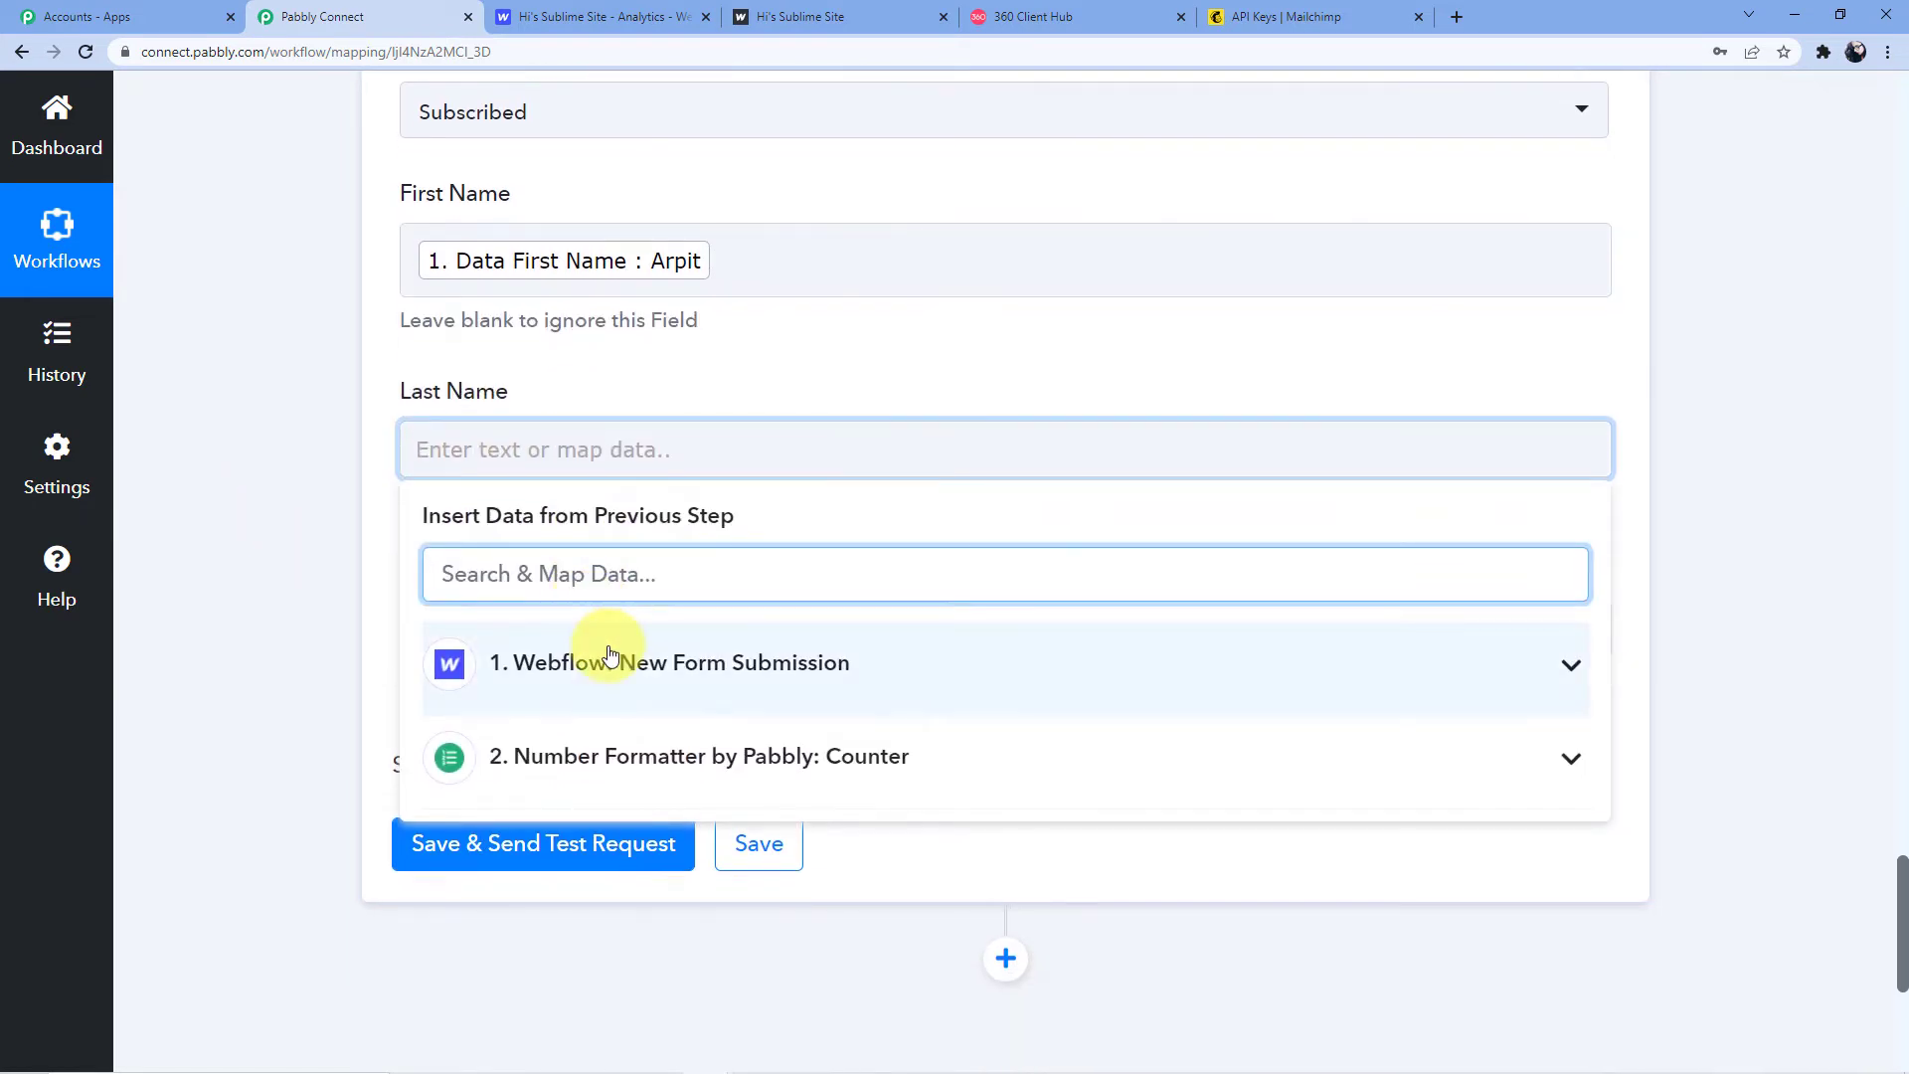
{"action": "left_click", "coordinate": [609, 657]}
{"action": "left_click", "coordinate": [690, 911]}
{"action": "left_click", "coordinate": [199, 524]}
Map the Webflow mobile number into Phone Number
{"action": "scroll", "coordinate": [206, 524], "scroll_direction": "down", "scroll_amount": 1}
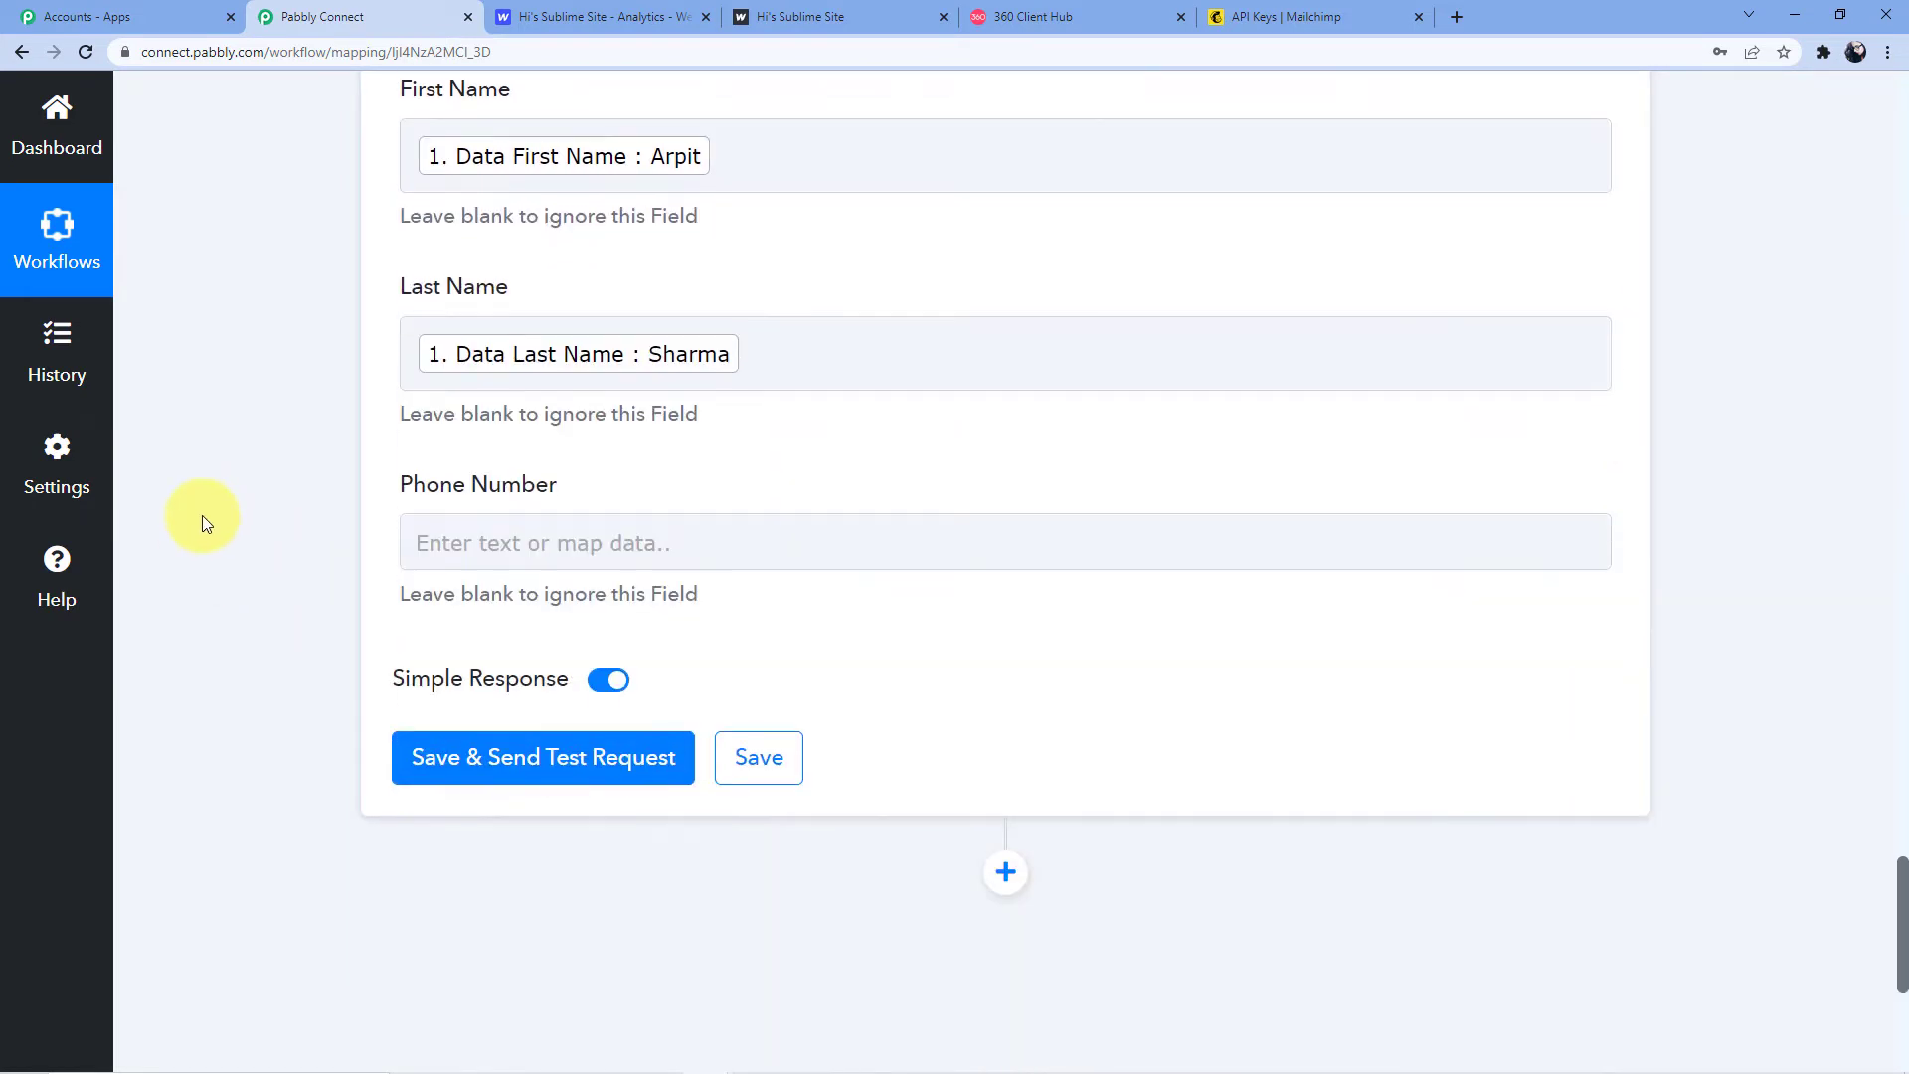
{"action": "scroll", "coordinate": [206, 524], "scroll_direction": "down", "scroll_amount": 3}
{"action": "left_click", "coordinate": [403, 261]}
{"action": "left_click", "coordinate": [554, 460]}
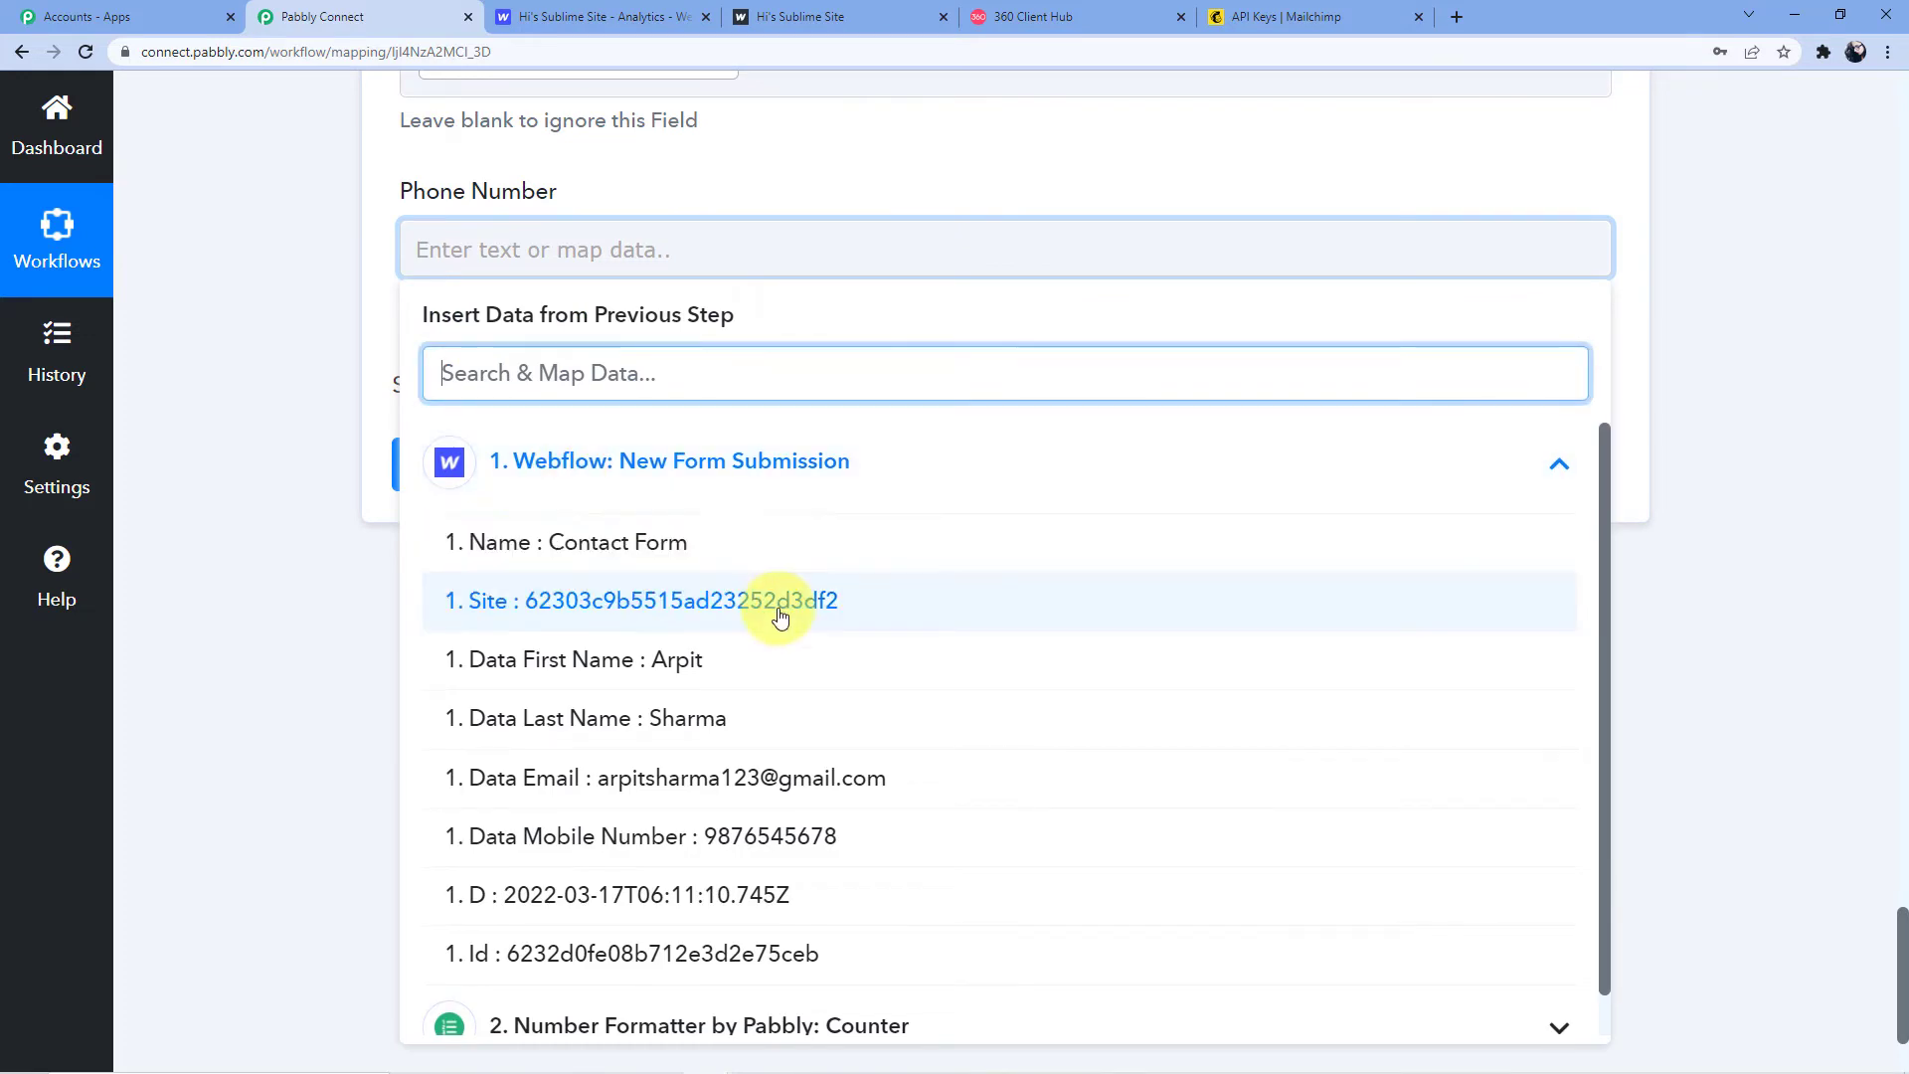
{"action": "scroll", "coordinate": [780, 616], "scroll_direction": "down", "scroll_amount": 1}
{"action": "left_click", "coordinate": [766, 795]}
{"action": "left_click", "coordinate": [267, 403]}
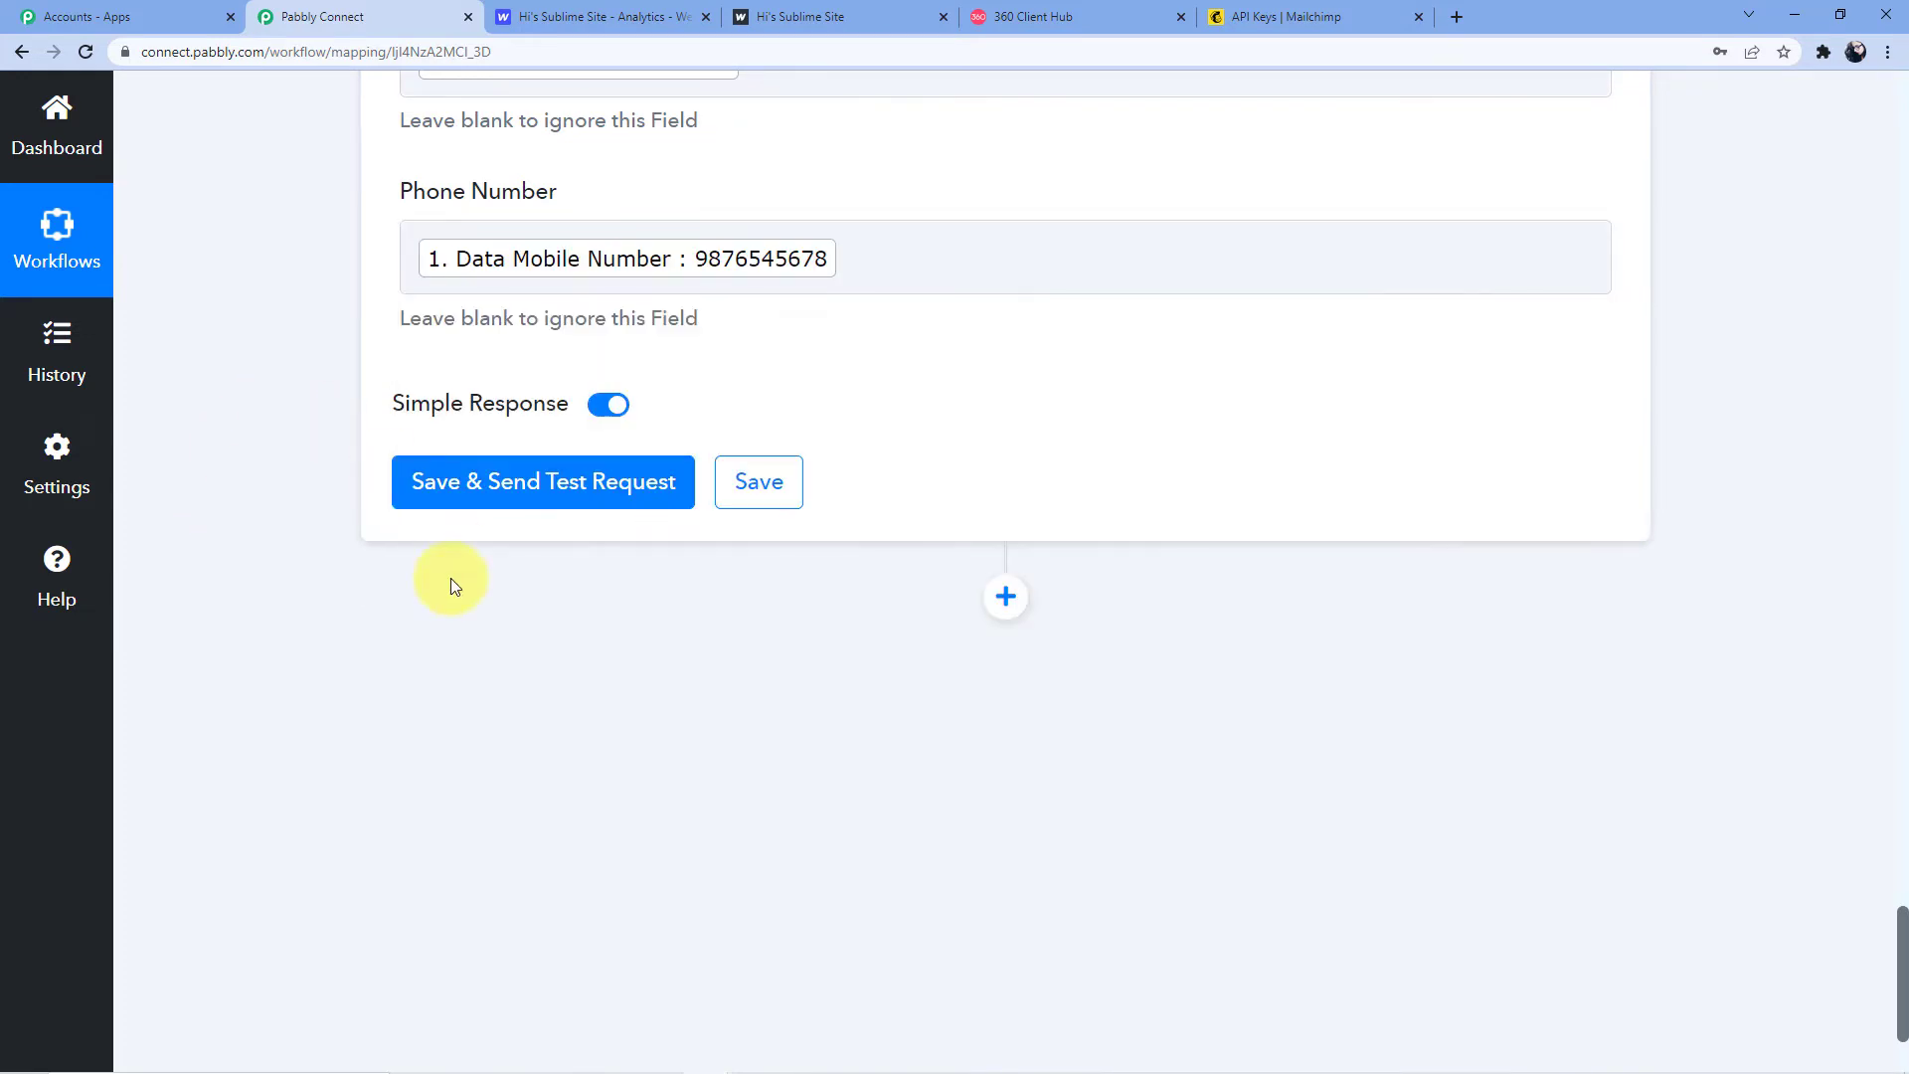
Save and test the Mailchimp step, reviewing the returned member's email
{"action": "left_click", "coordinate": [485, 499]}
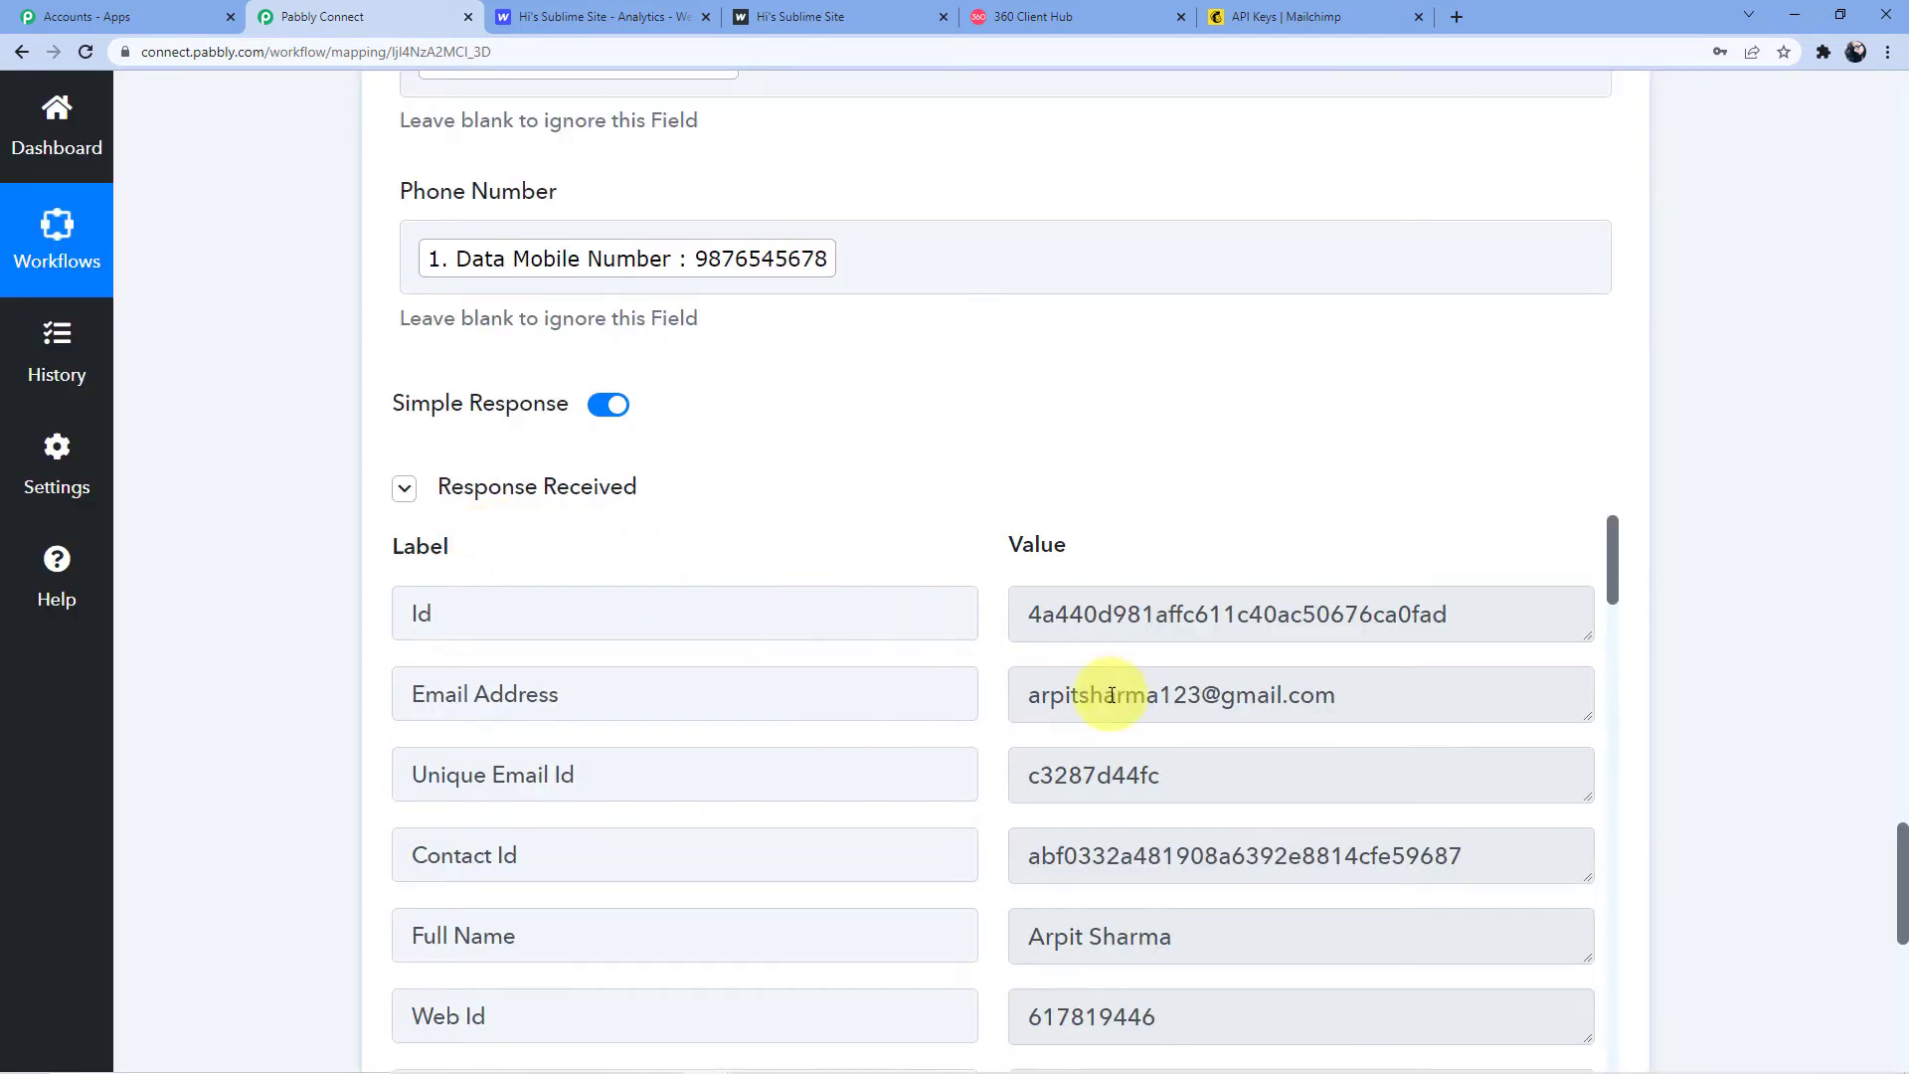
{"action": "left_click_drag", "start_coordinate": [1027, 703], "coordinate": [1300, 695]}
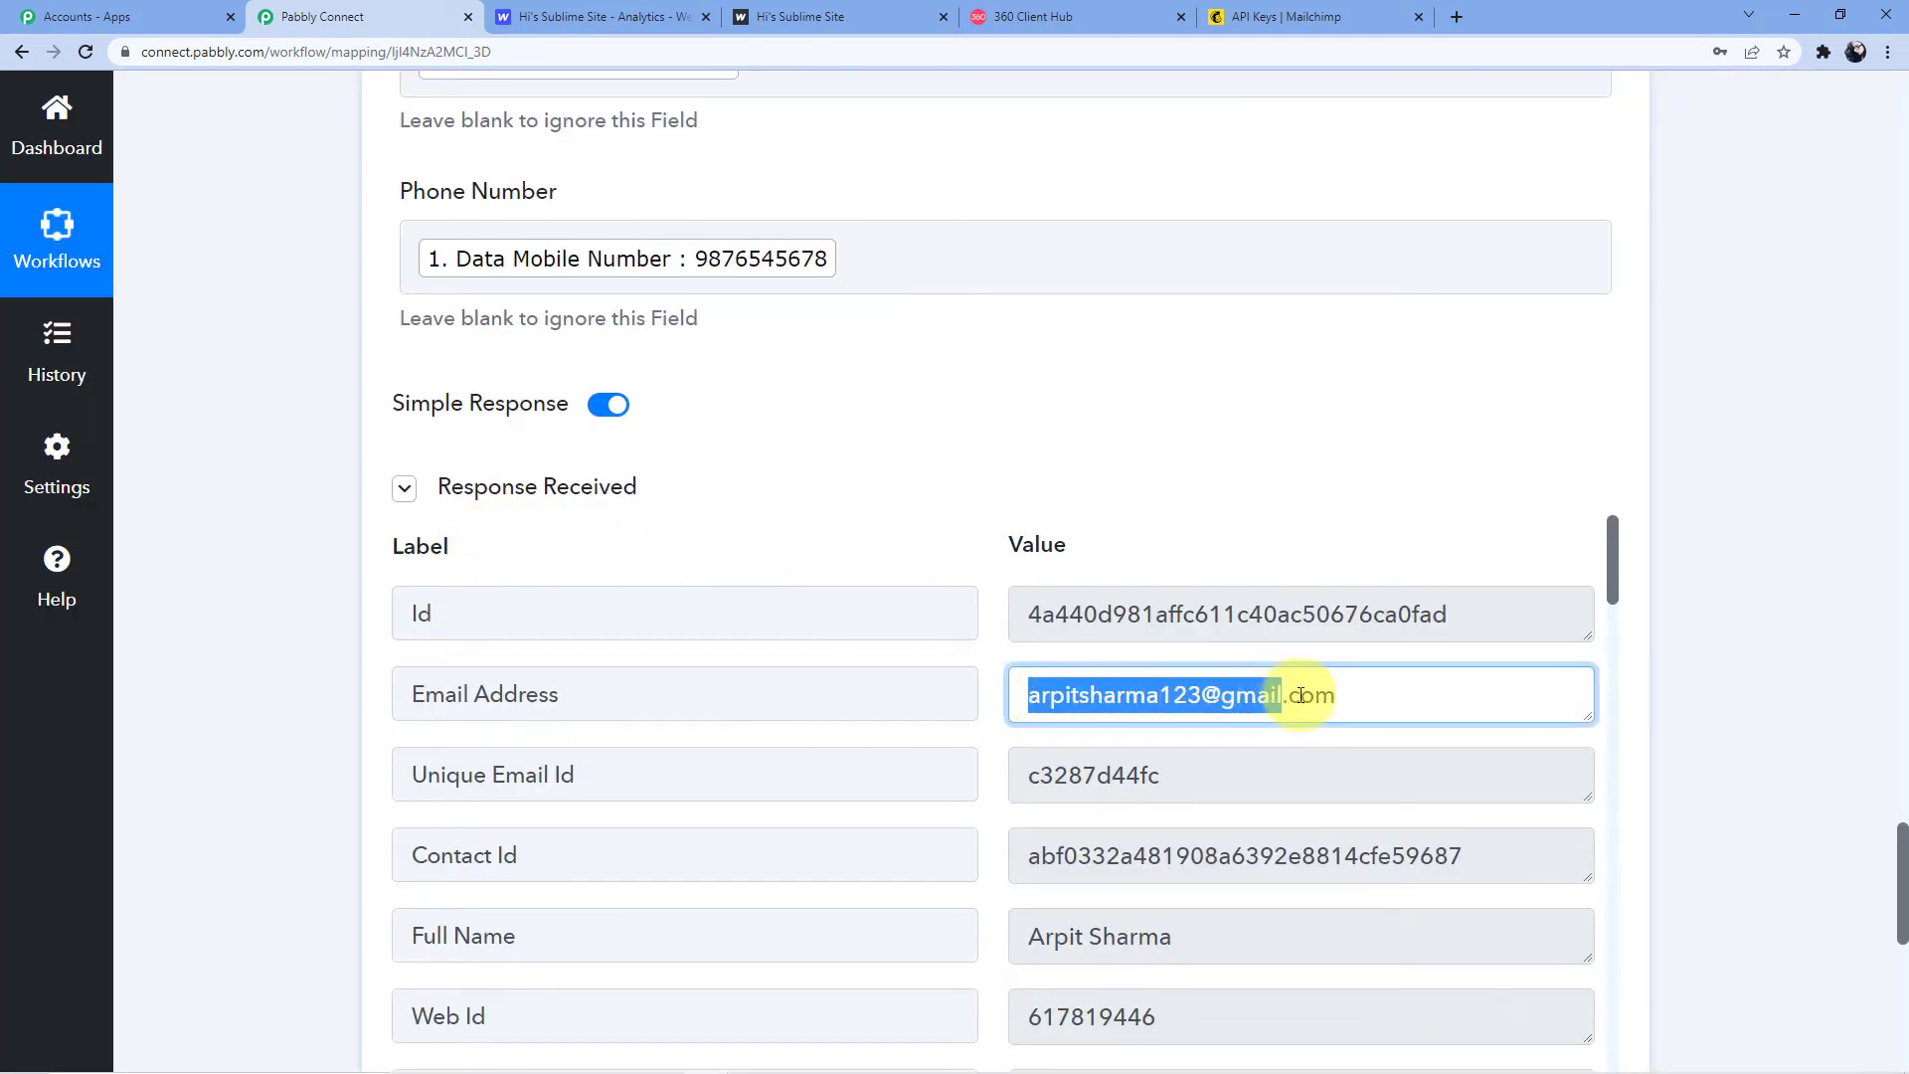
{"action": "left_click", "coordinate": [1361, 10]}
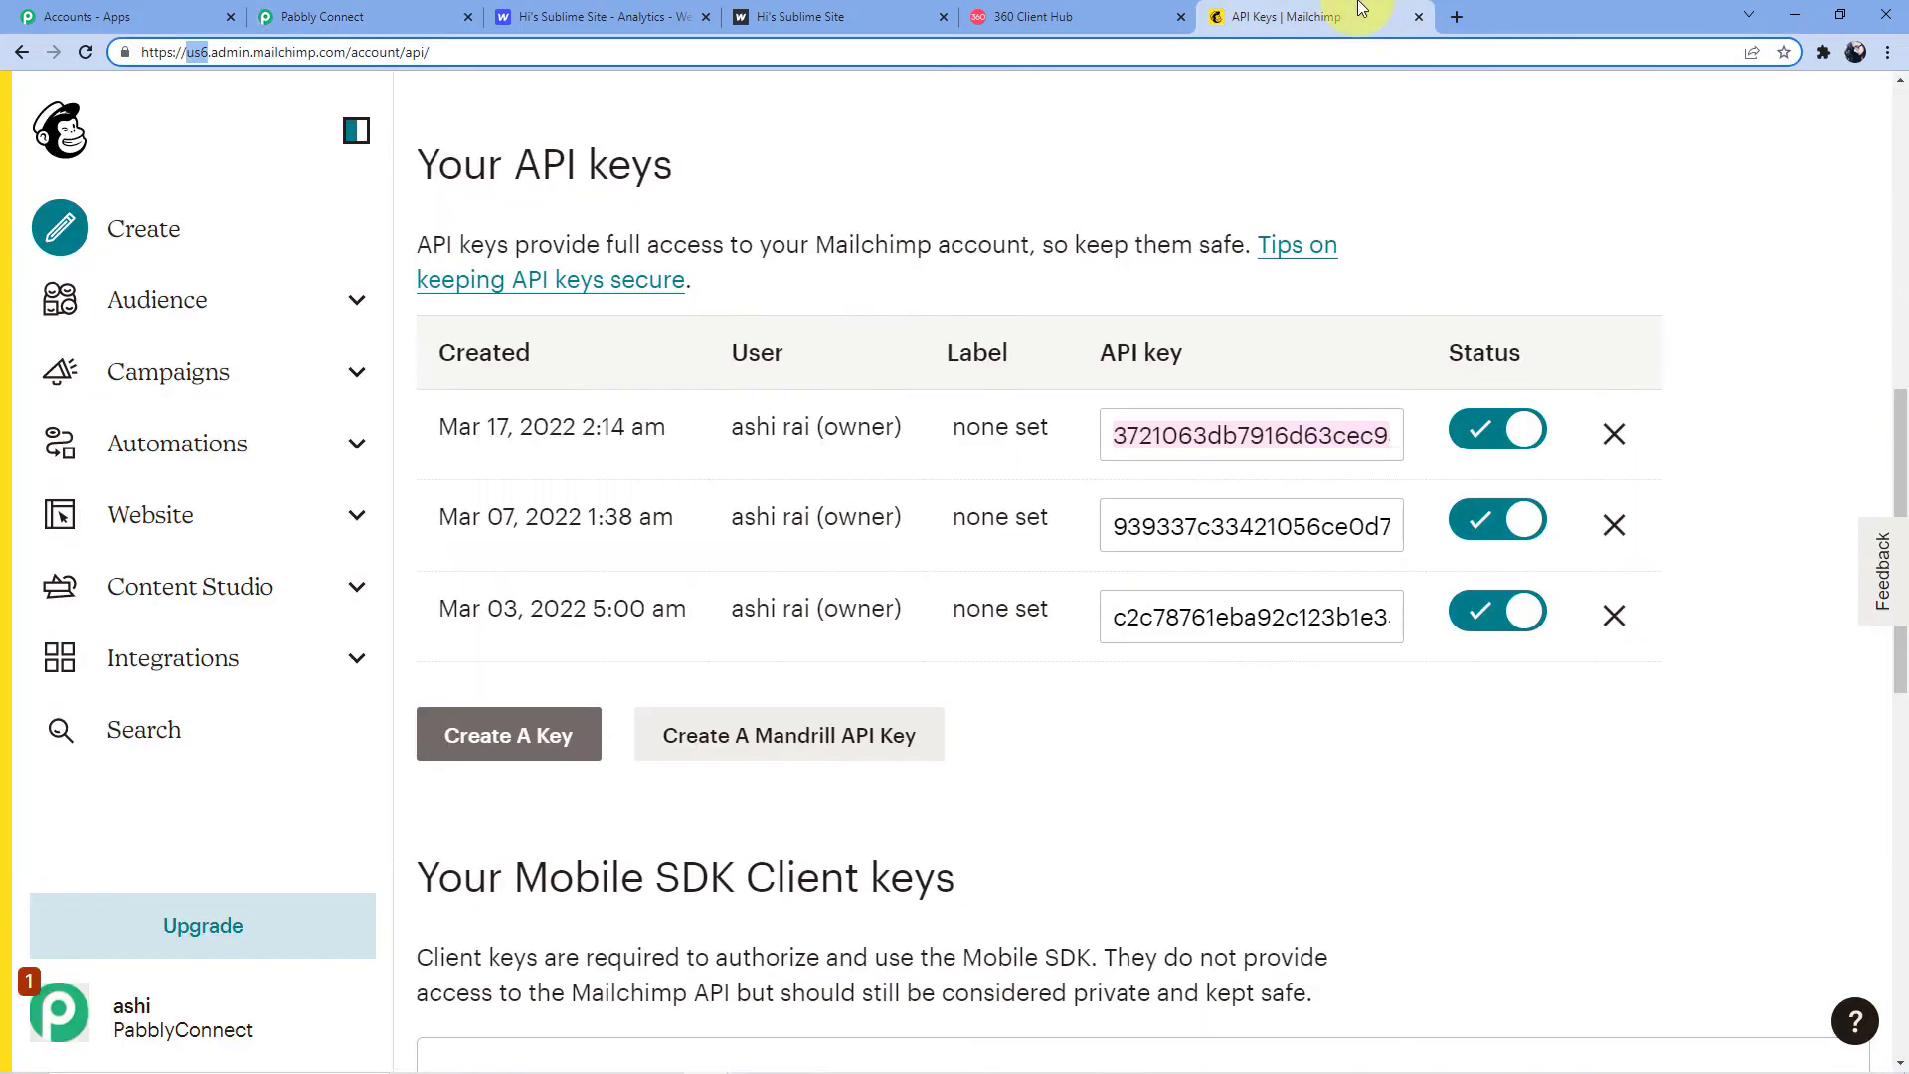
Check Audience > All contacts for the new subscriber tagged Pabbly Connect
{"action": "left_click", "coordinate": [181, 299]}
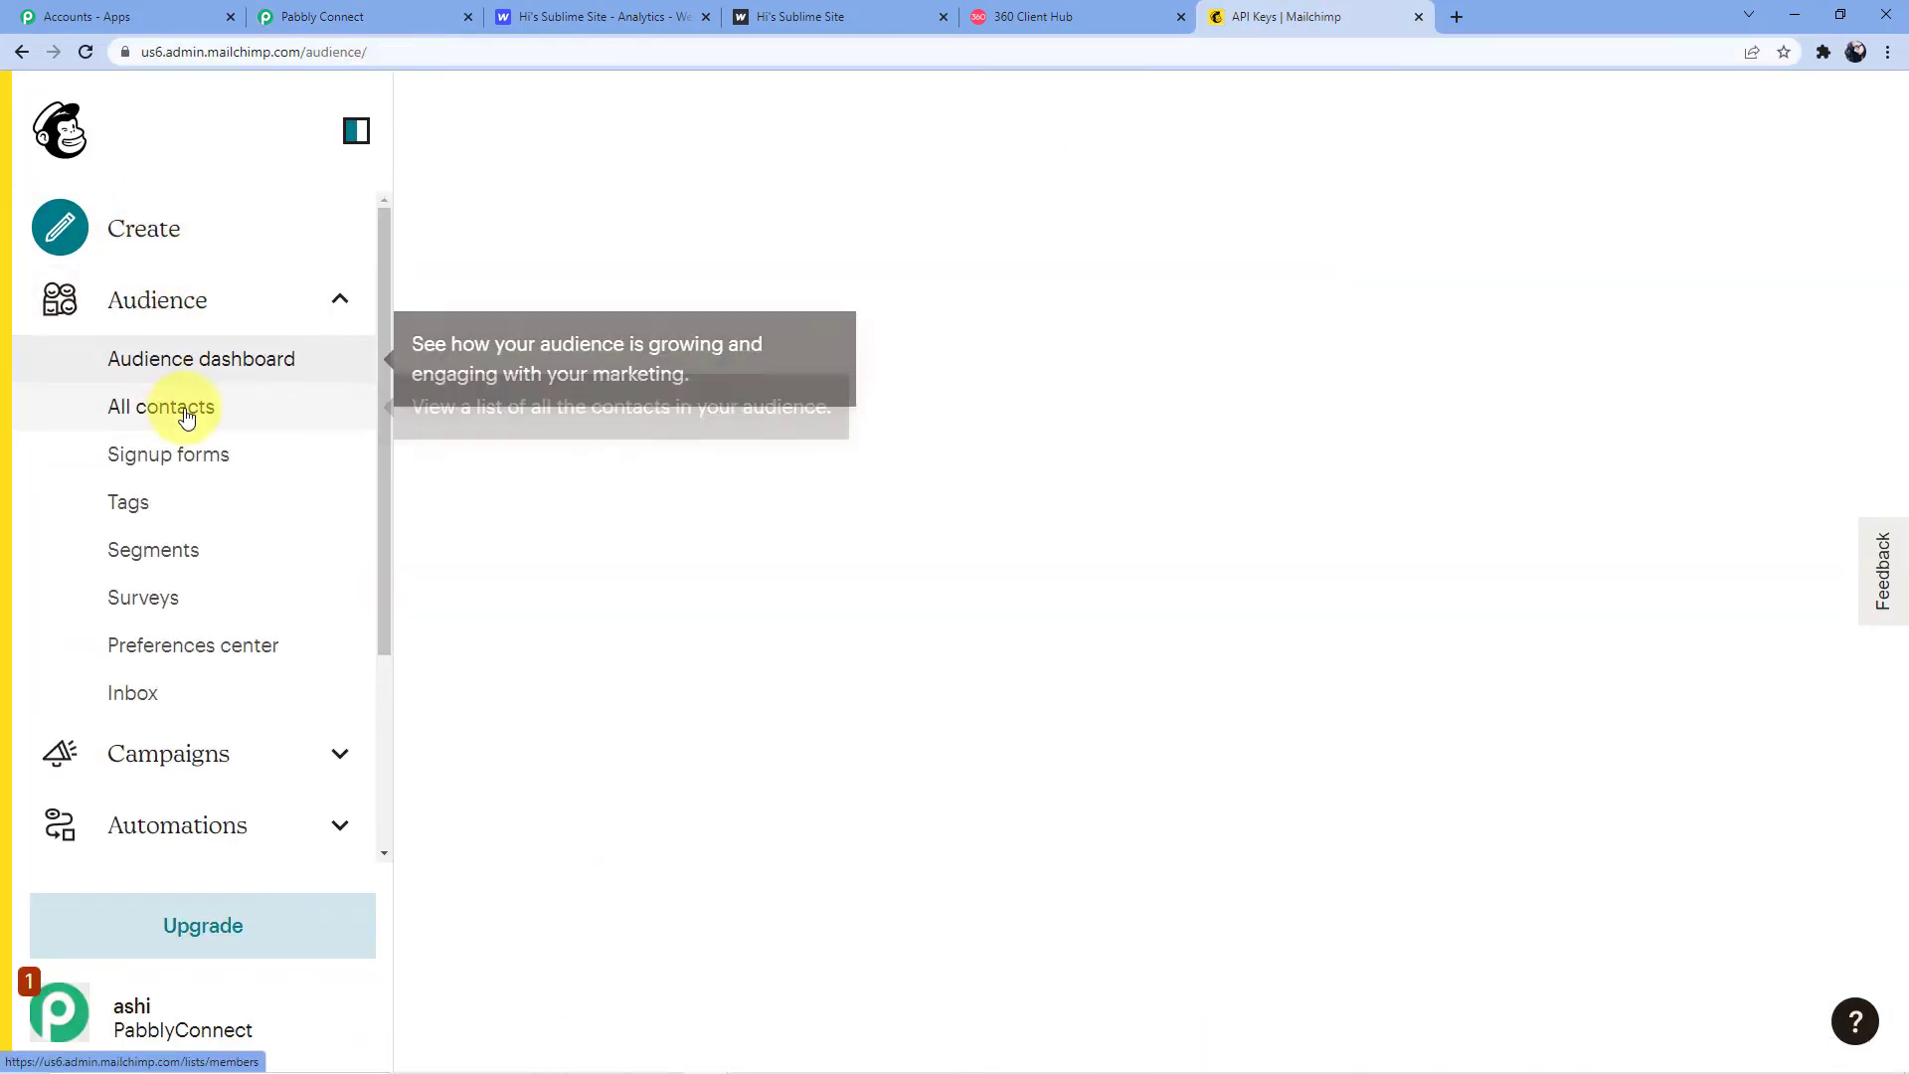
{"action": "left_click", "coordinate": [175, 424]}
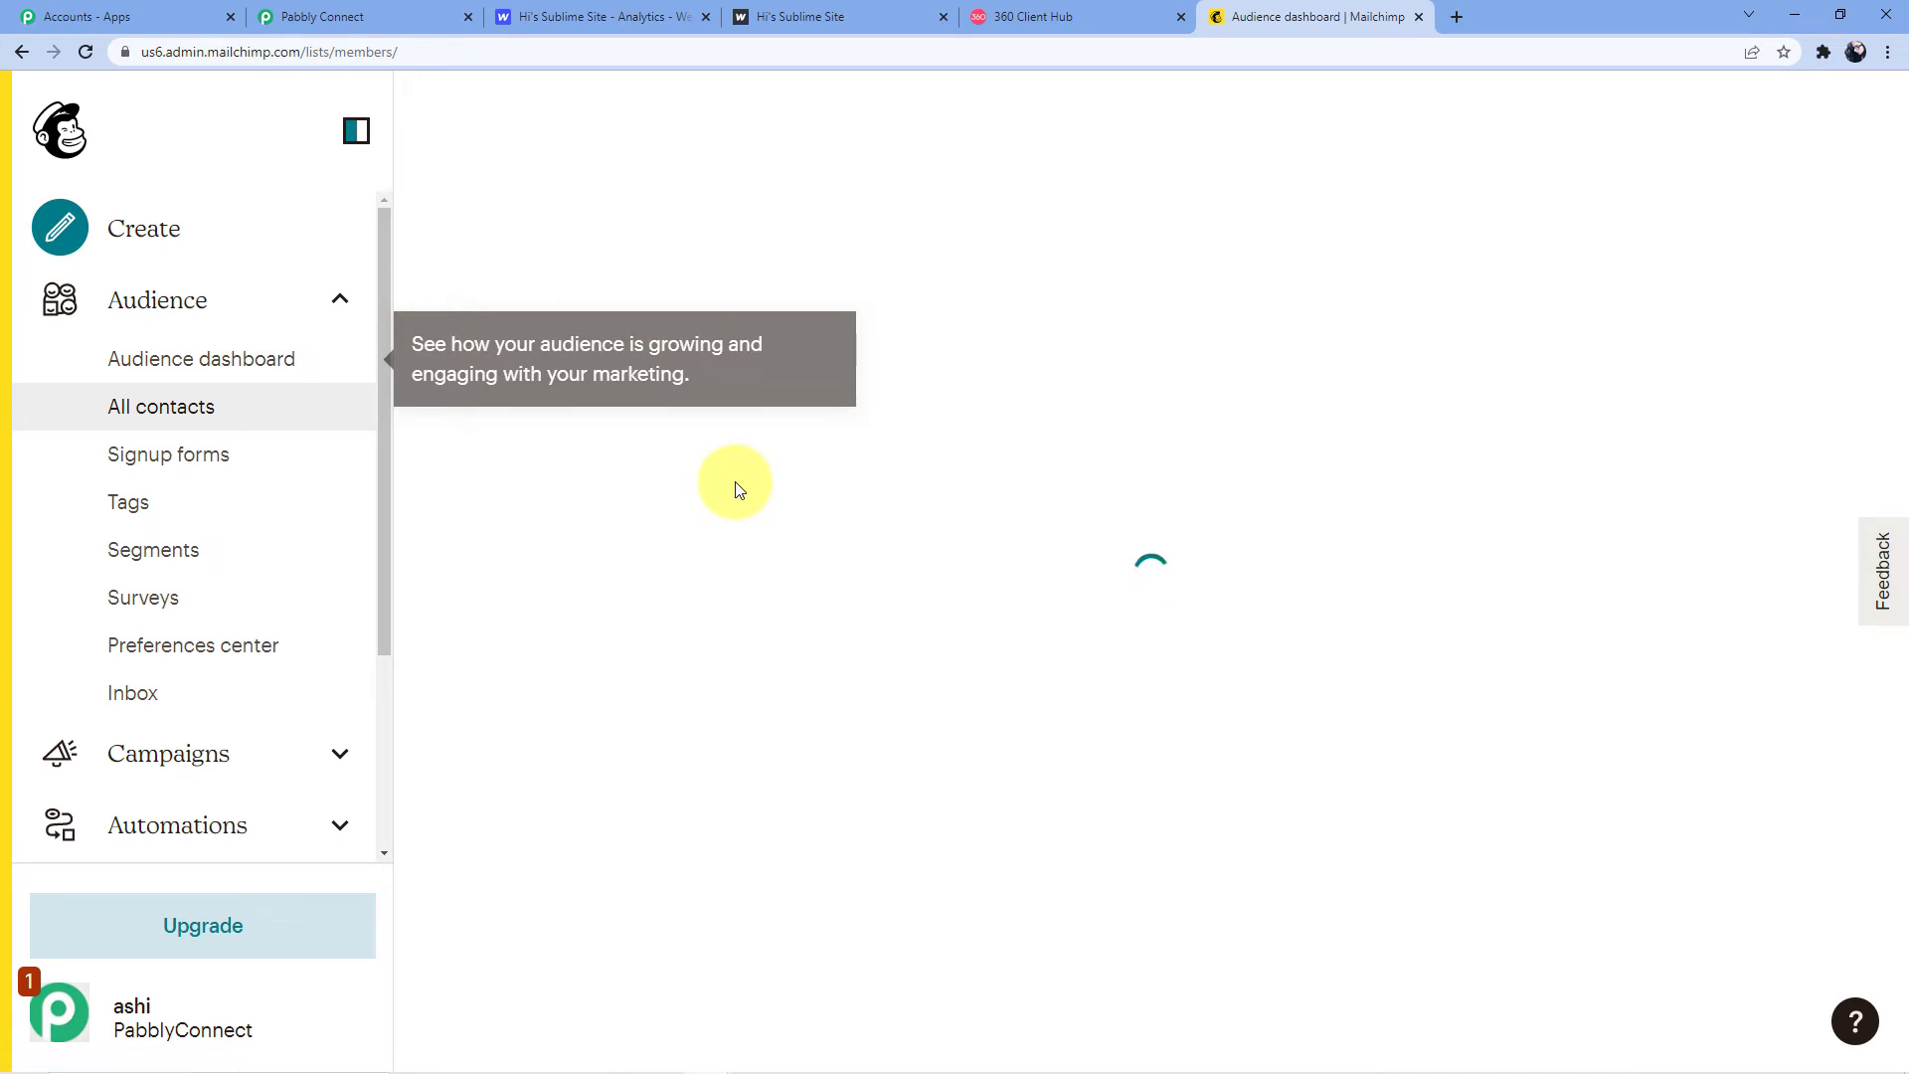
{"action": "scroll", "coordinate": [736, 488], "scroll_direction": "down", "scroll_amount": 6}
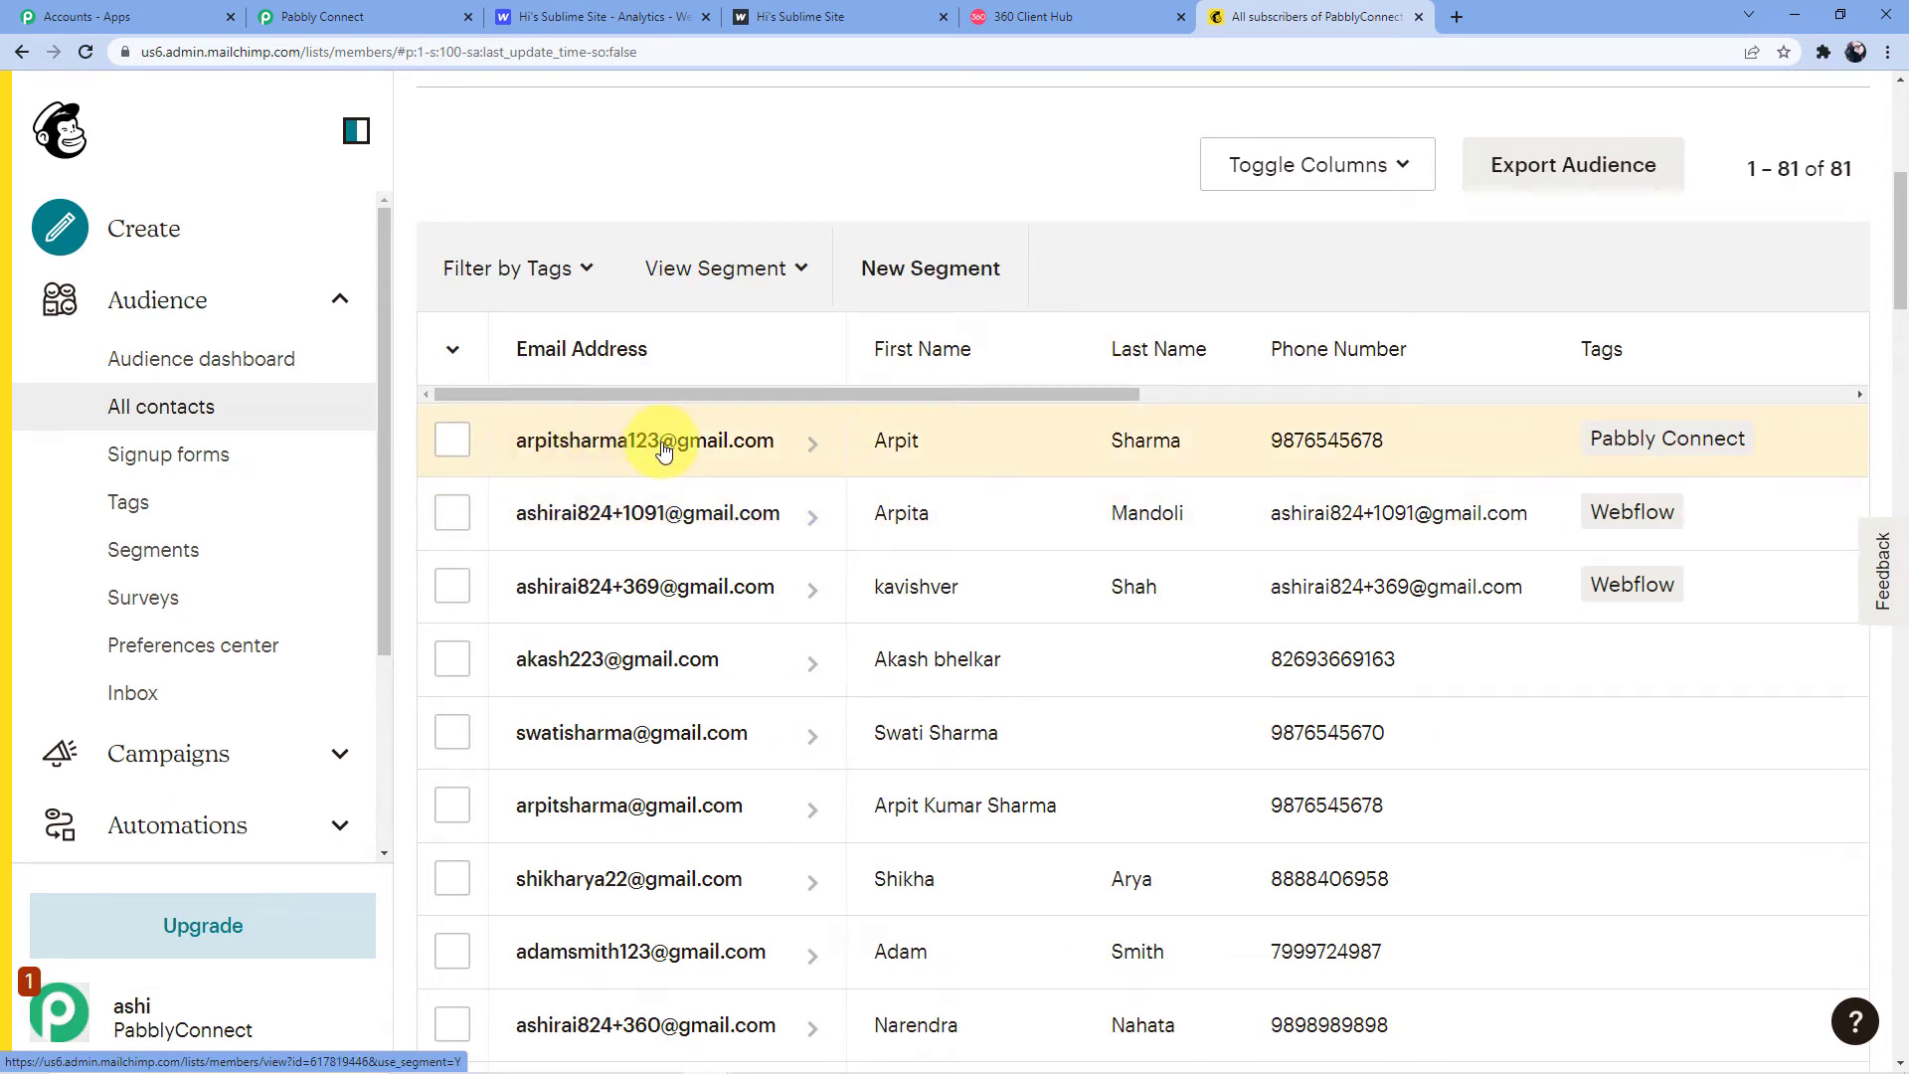
{"action": "left_click", "coordinate": [715, 452]}
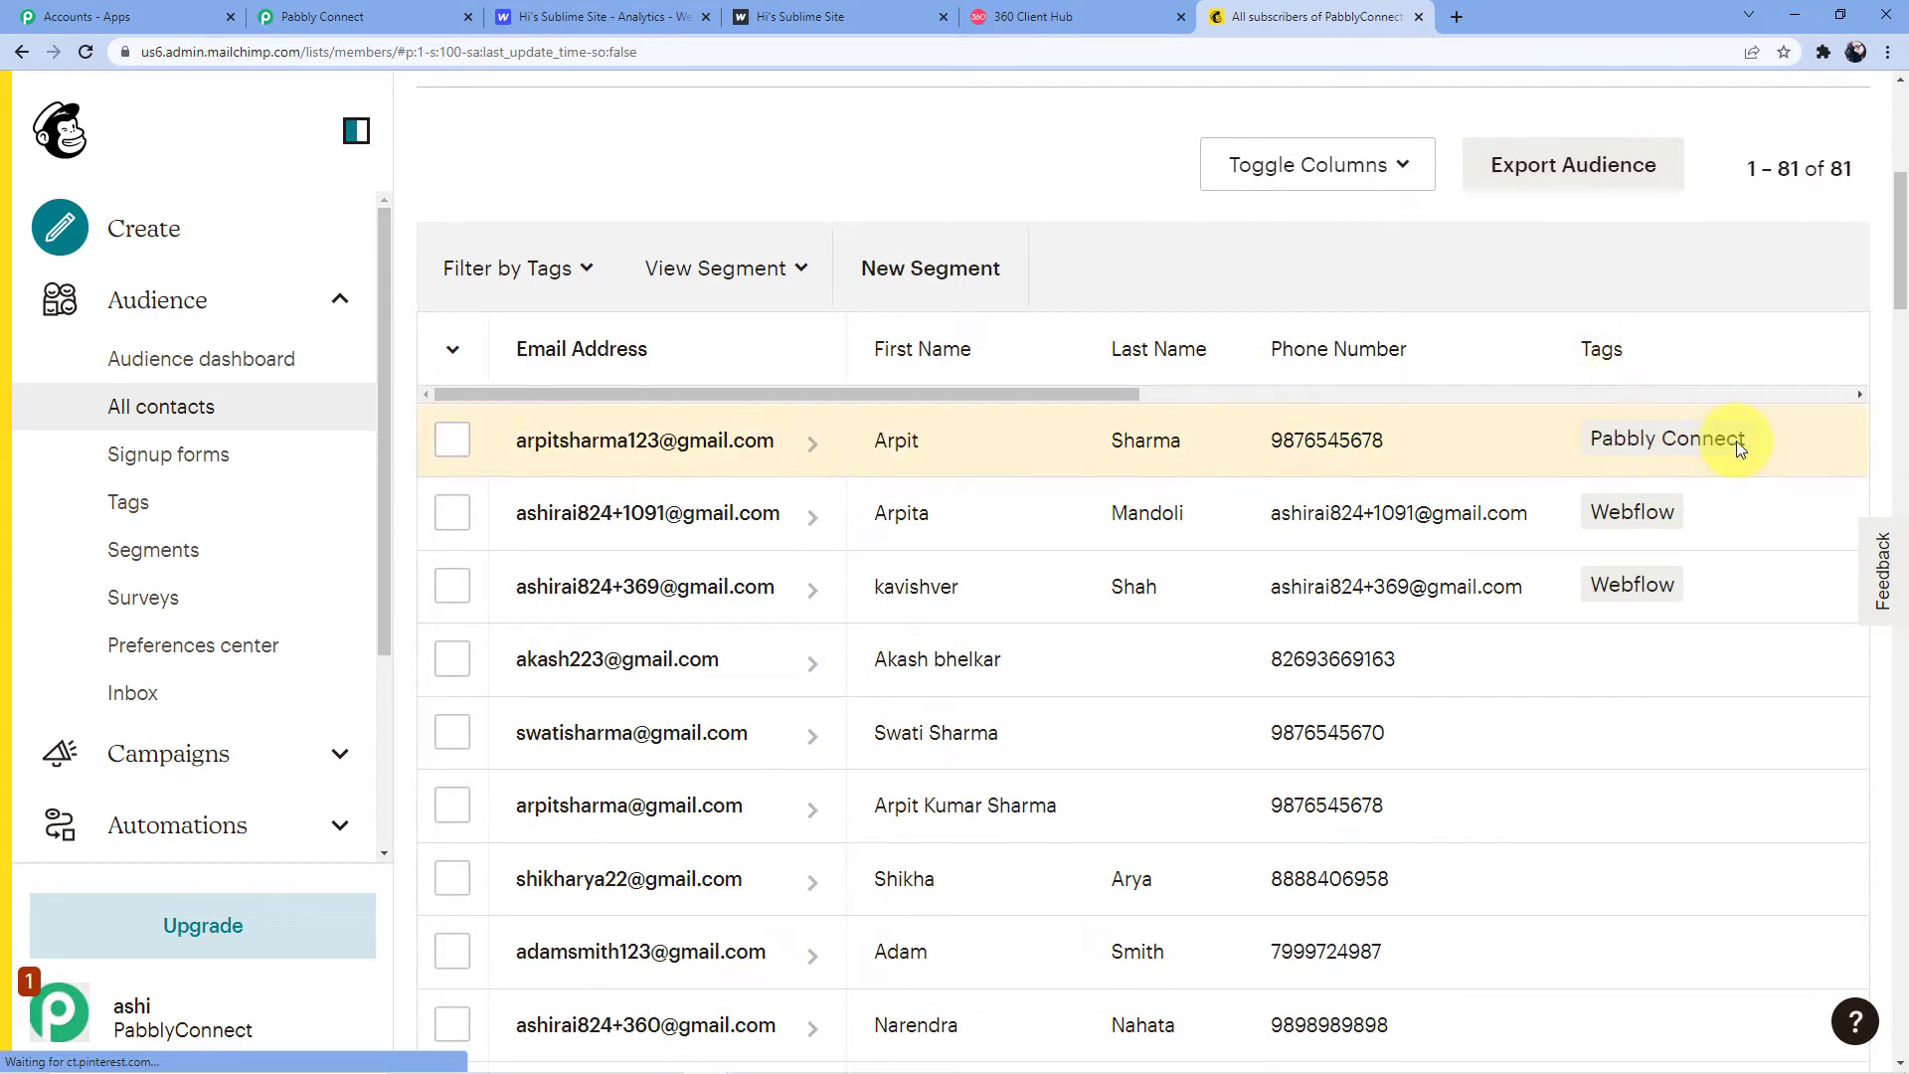
{"action": "left_click", "coordinate": [397, 17]}
Add a WhatsApp by 360Dialog step using the Send Template Message event
{"action": "left_click", "coordinate": [1765, 348]}
{"action": "scroll", "coordinate": [1765, 343], "scroll_direction": "down", "scroll_amount": 9}
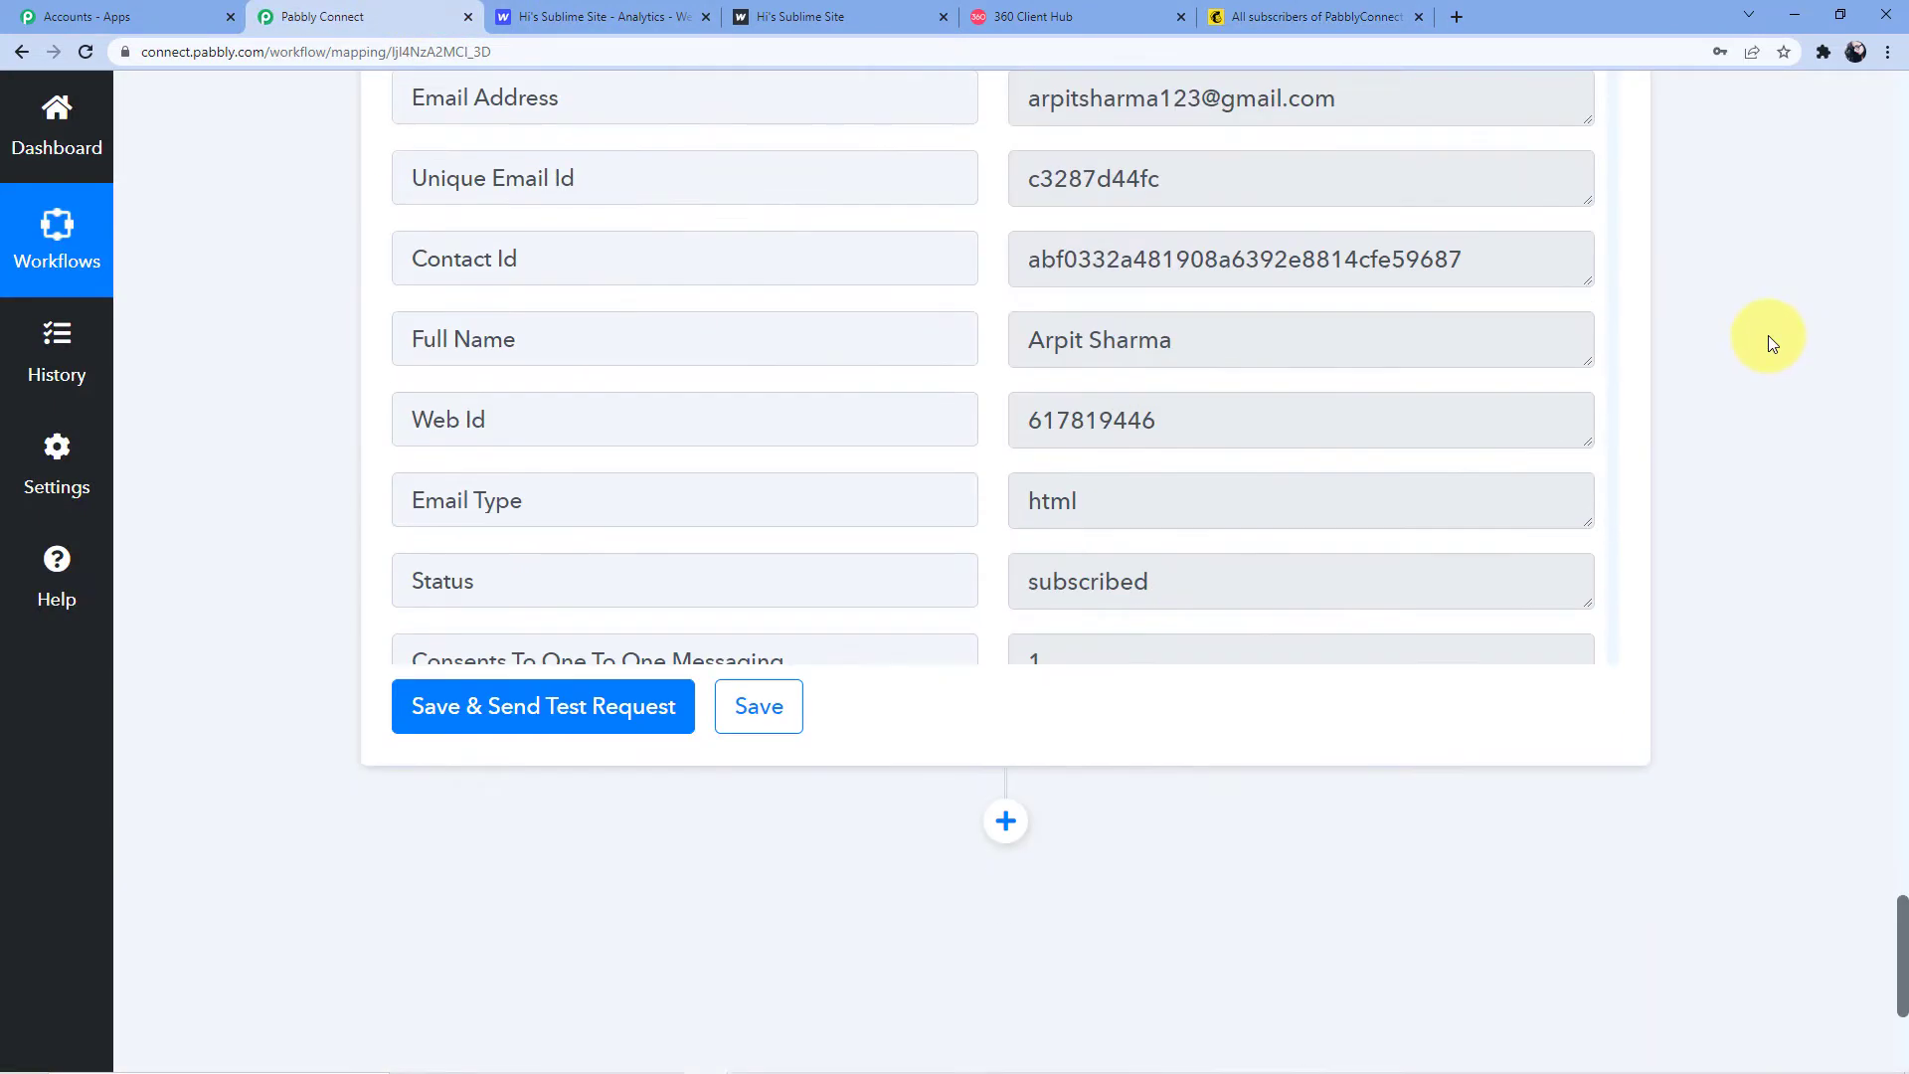
{"action": "left_click", "coordinate": [982, 535]}
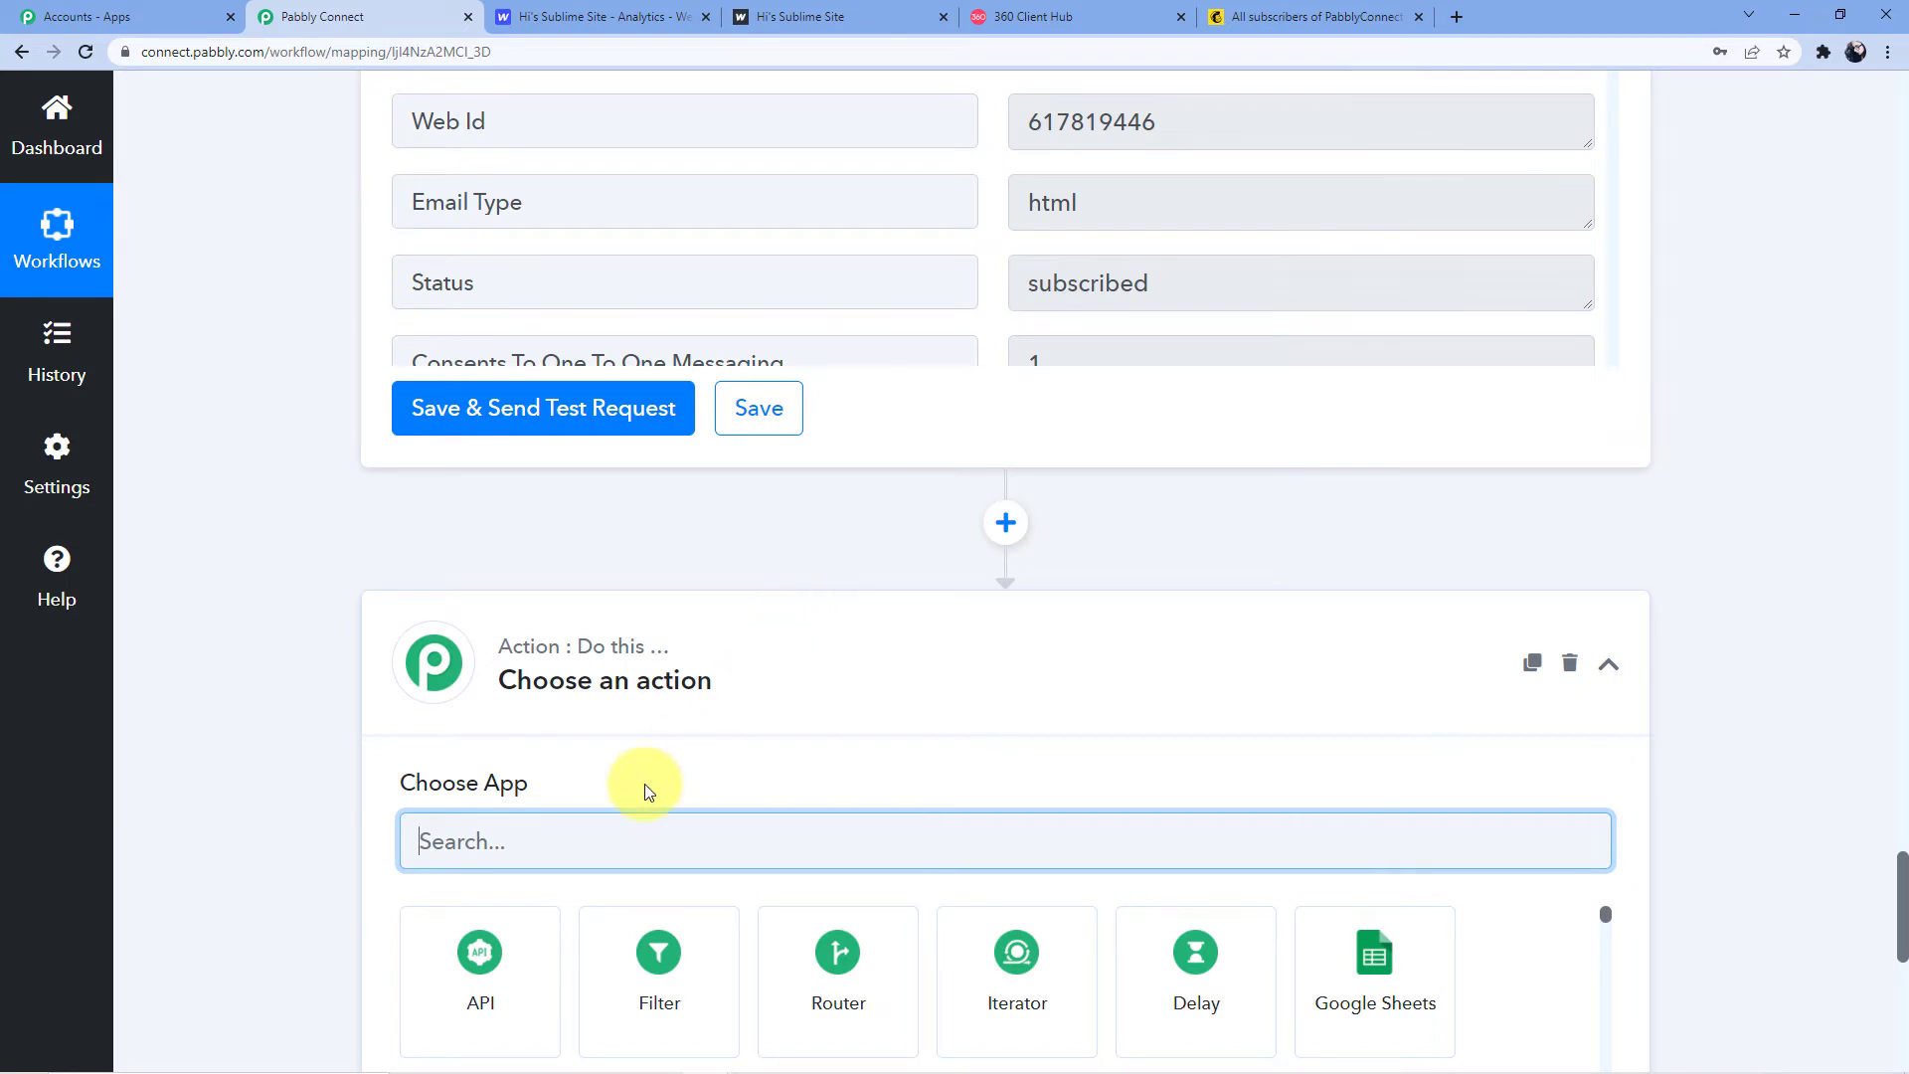
{"action": "type", "text": "Whatsa"}
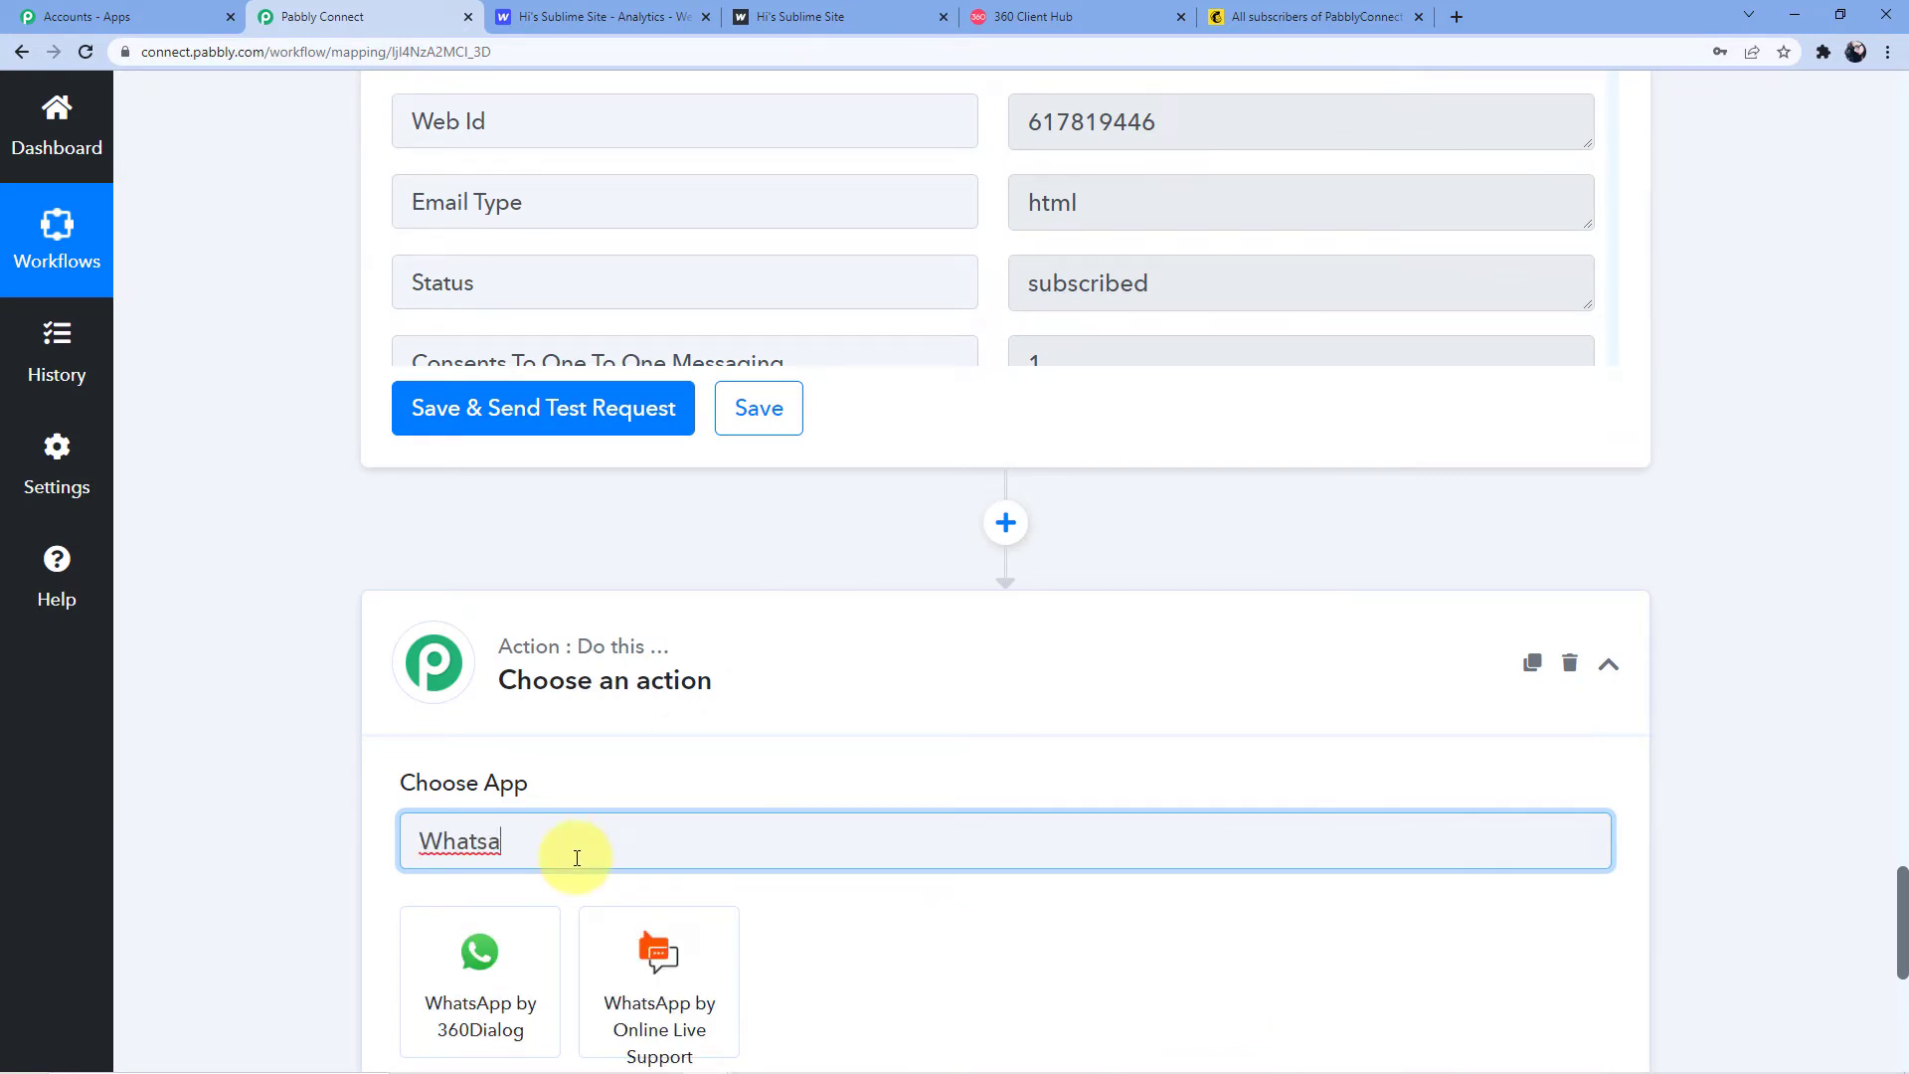
{"action": "left_click", "coordinate": [479, 965]}
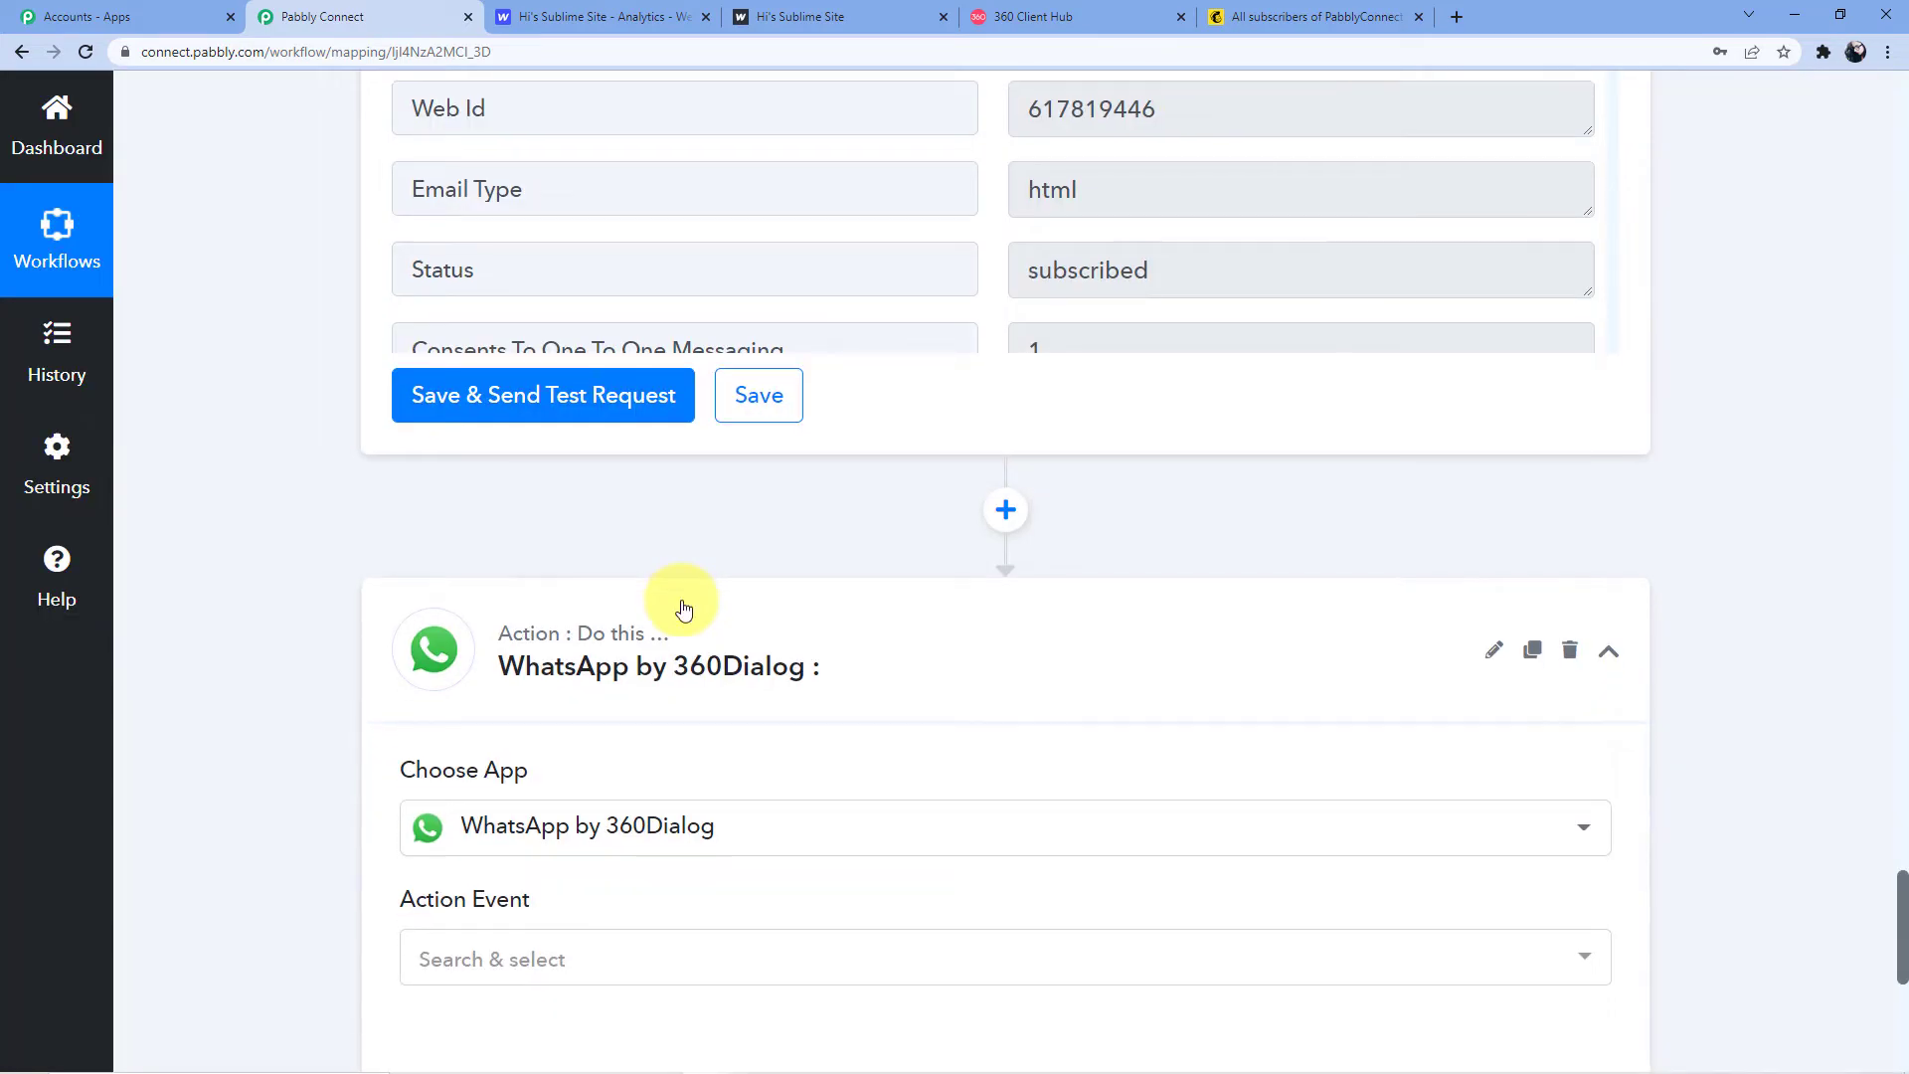
{"action": "scroll", "coordinate": [637, 627], "scroll_direction": "down", "scroll_amount": 3}
{"action": "left_click", "coordinate": [586, 656]}
{"action": "scroll", "coordinate": [559, 627], "scroll_direction": "down", "scroll_amount": 3}
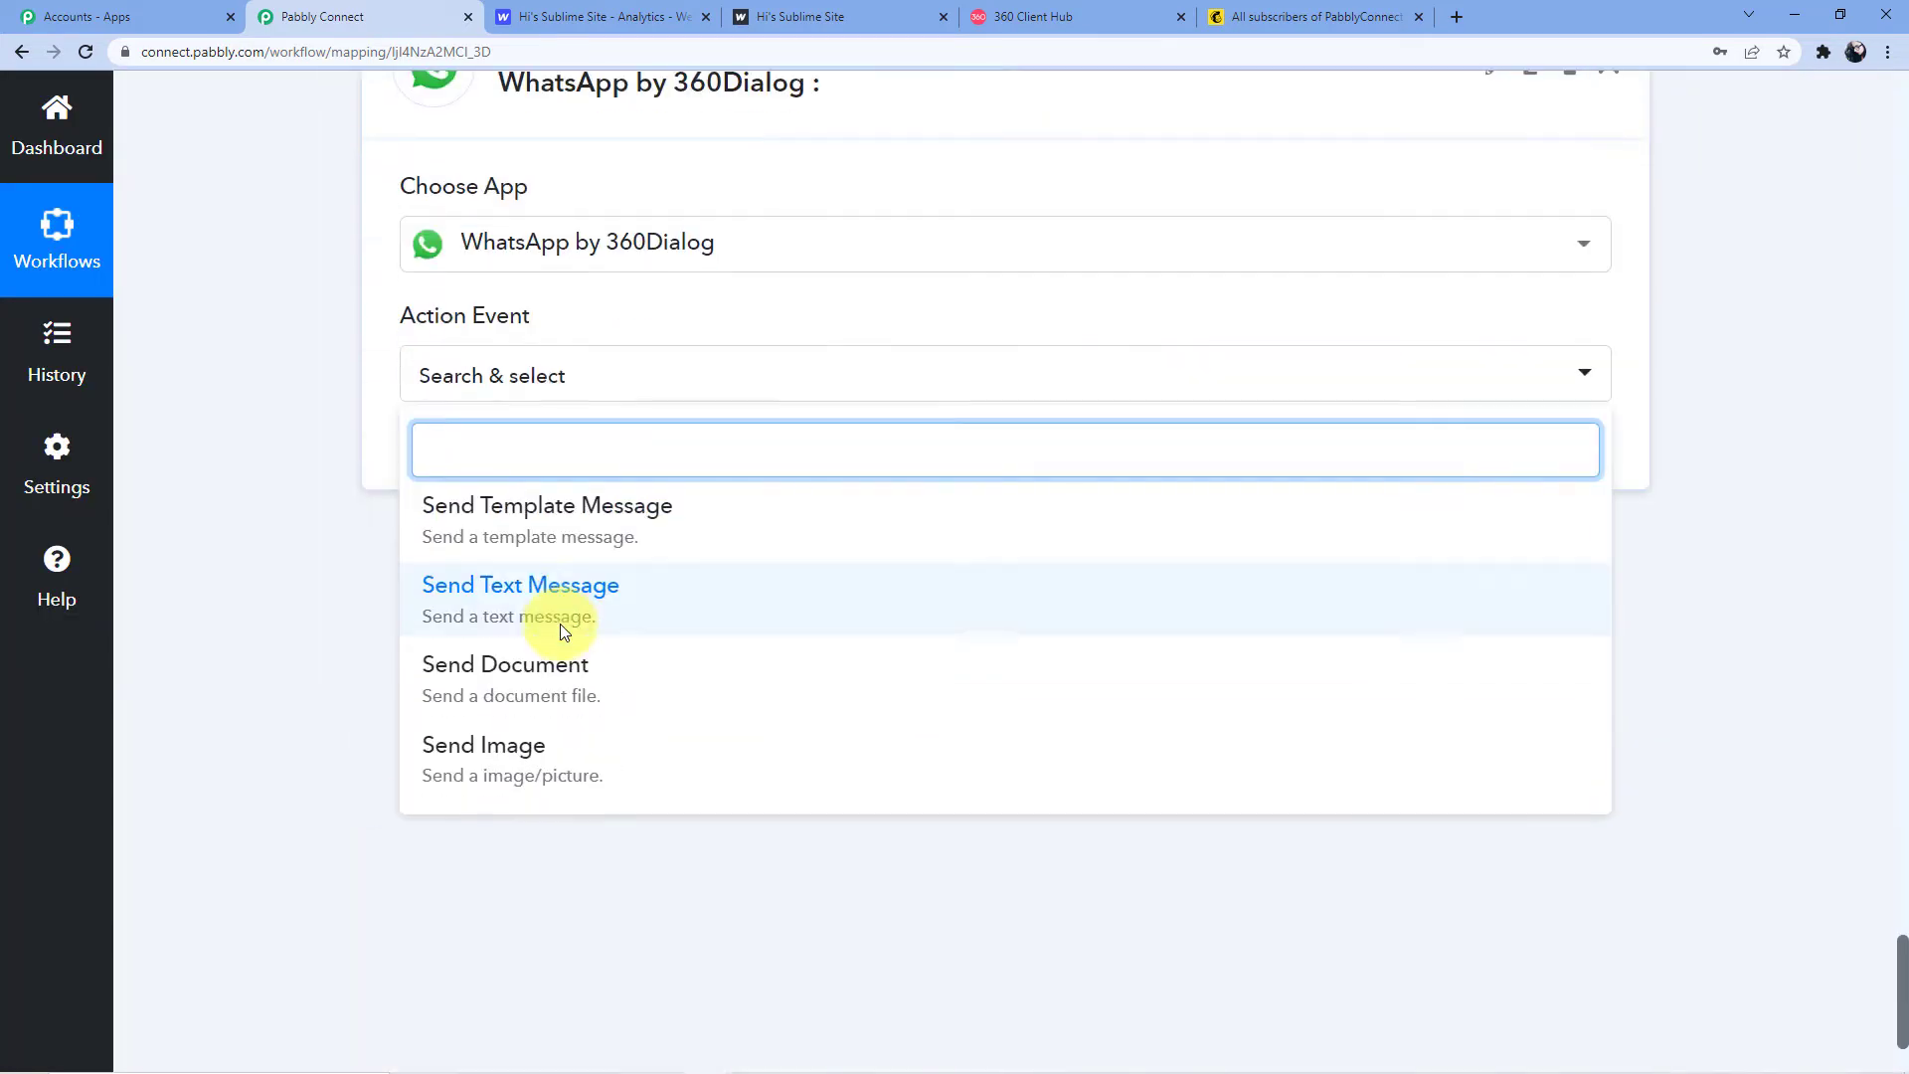
{"action": "left_click", "coordinate": [560, 522]}
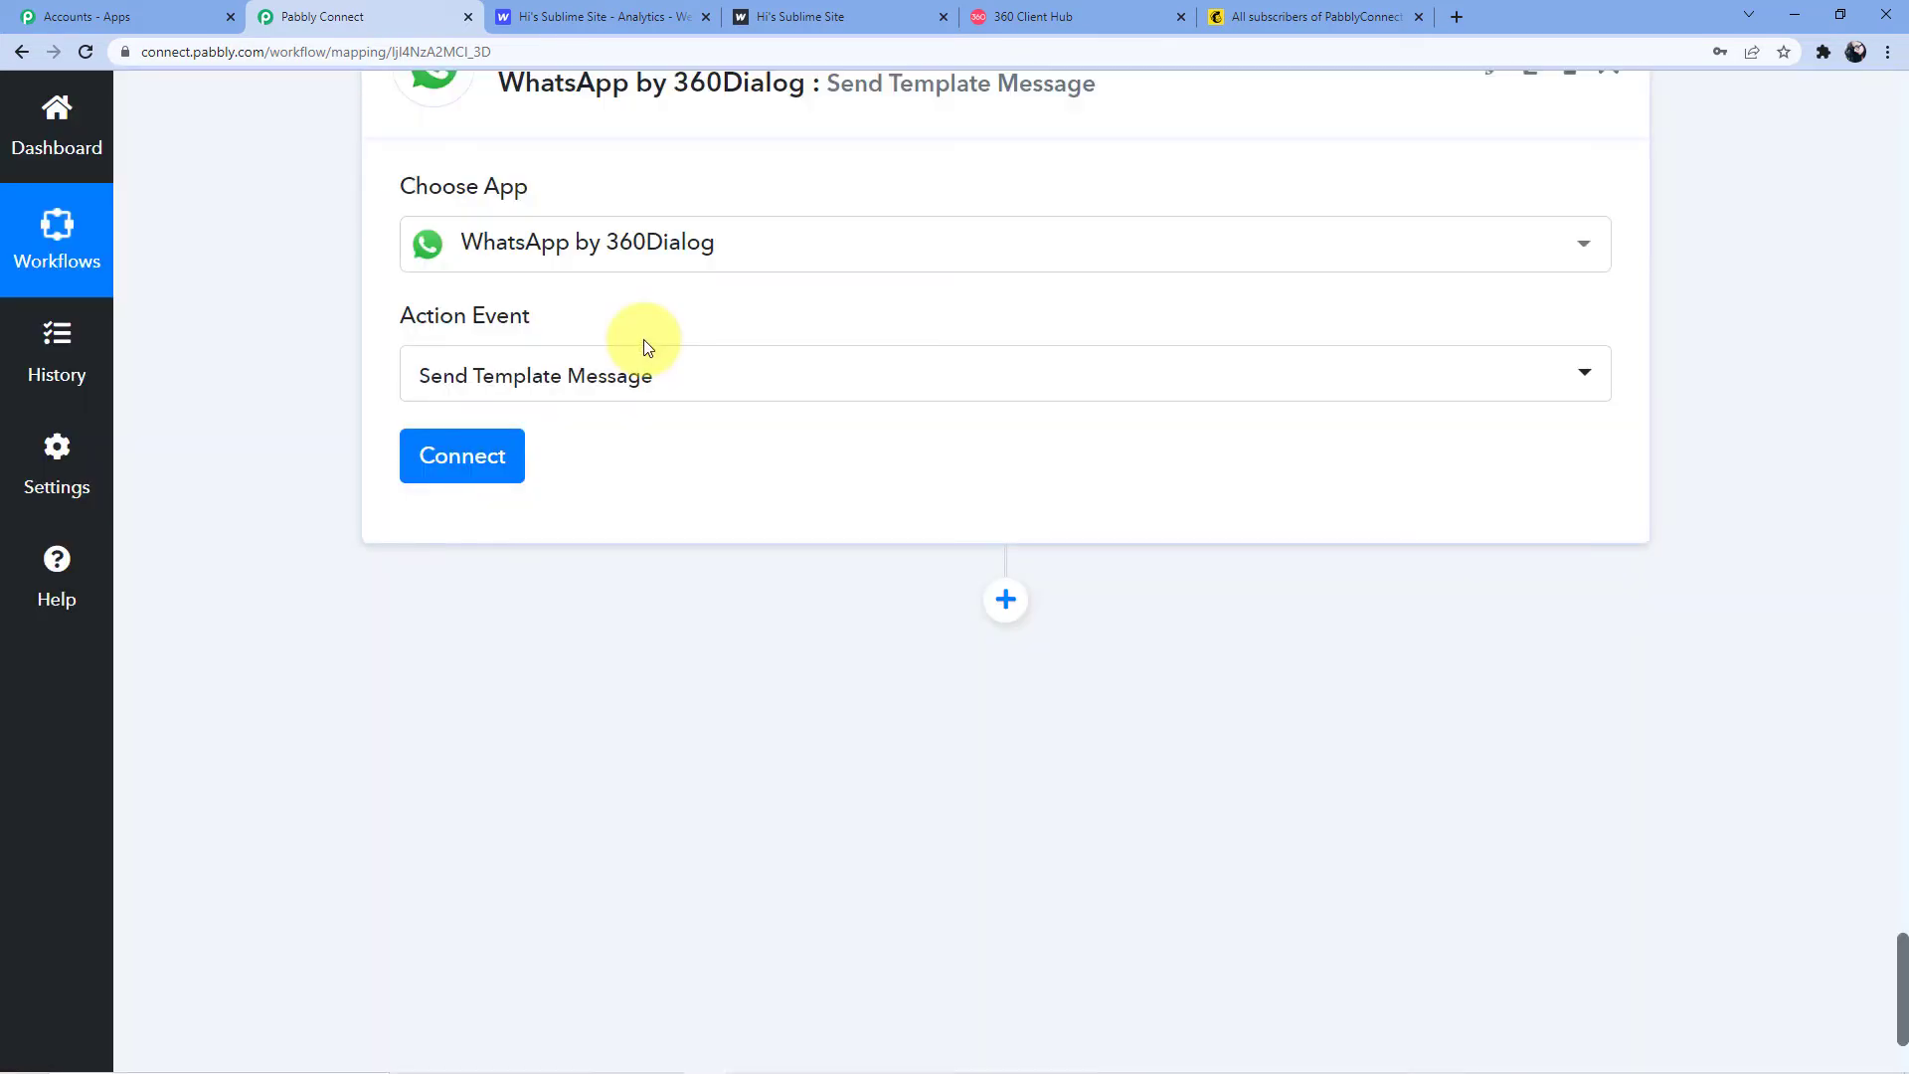
{"action": "left_click", "coordinate": [478, 455]}
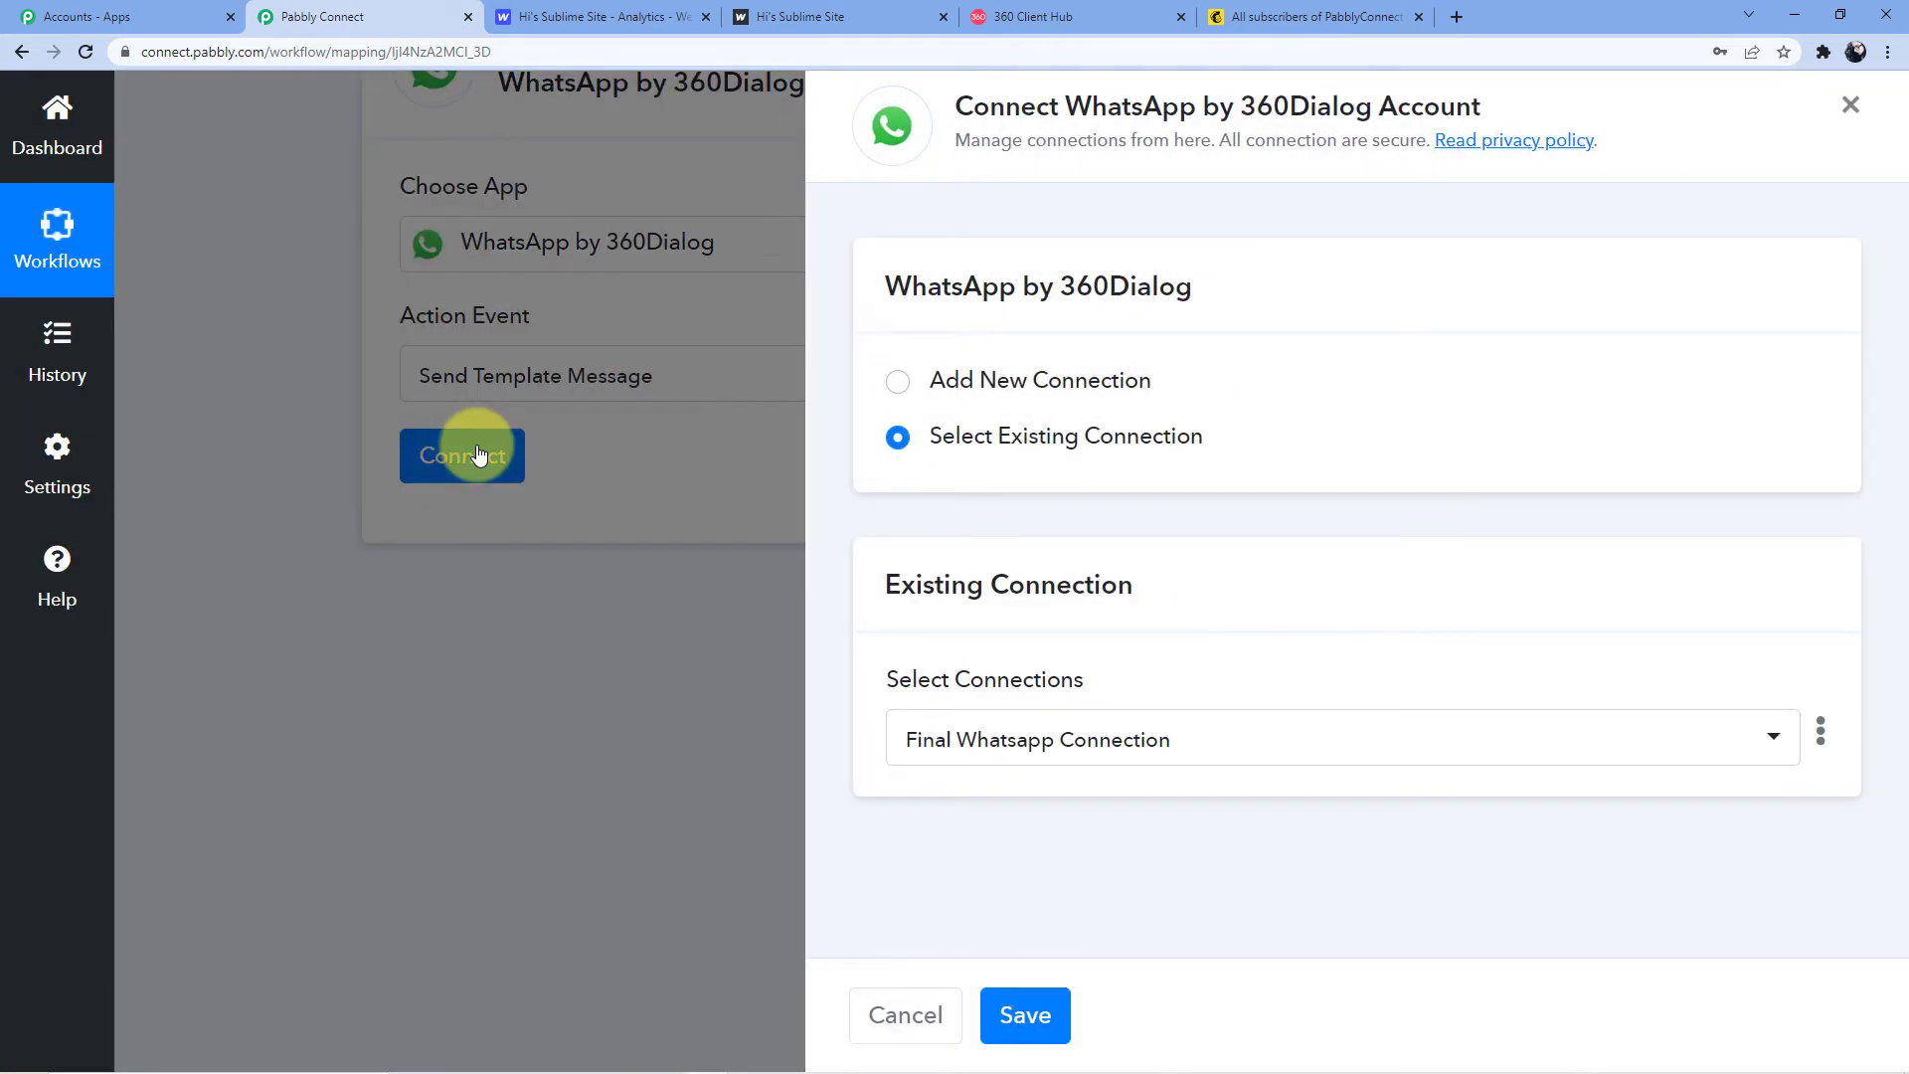
{"action": "left_click", "coordinate": [999, 385]}
{"action": "scroll", "coordinate": [1037, 917], "scroll_direction": "down", "scroll_amount": 3}
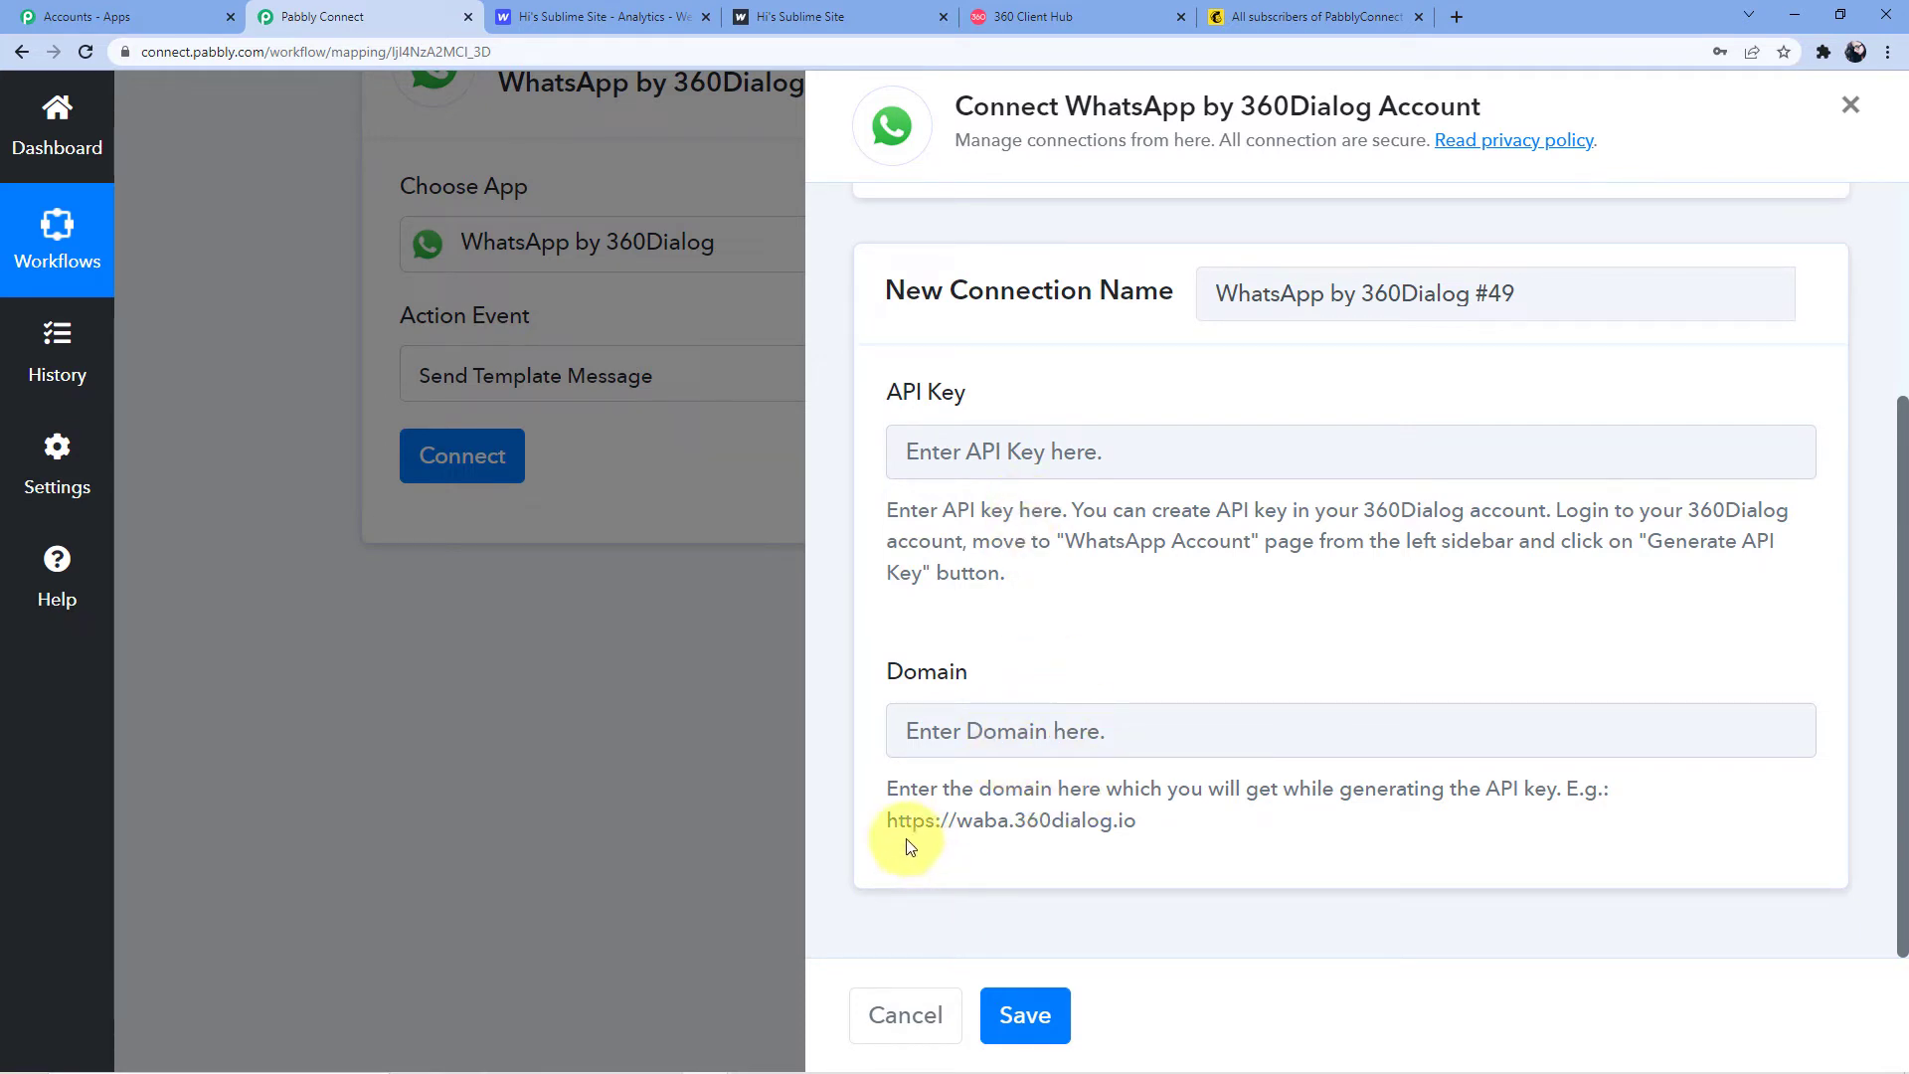
{"action": "left_click_drag", "start_coordinate": [886, 821], "coordinate": [1154, 822]}
{"action": "right_click", "coordinate": [1114, 825]}
{"action": "left_click", "coordinate": [1144, 836]}
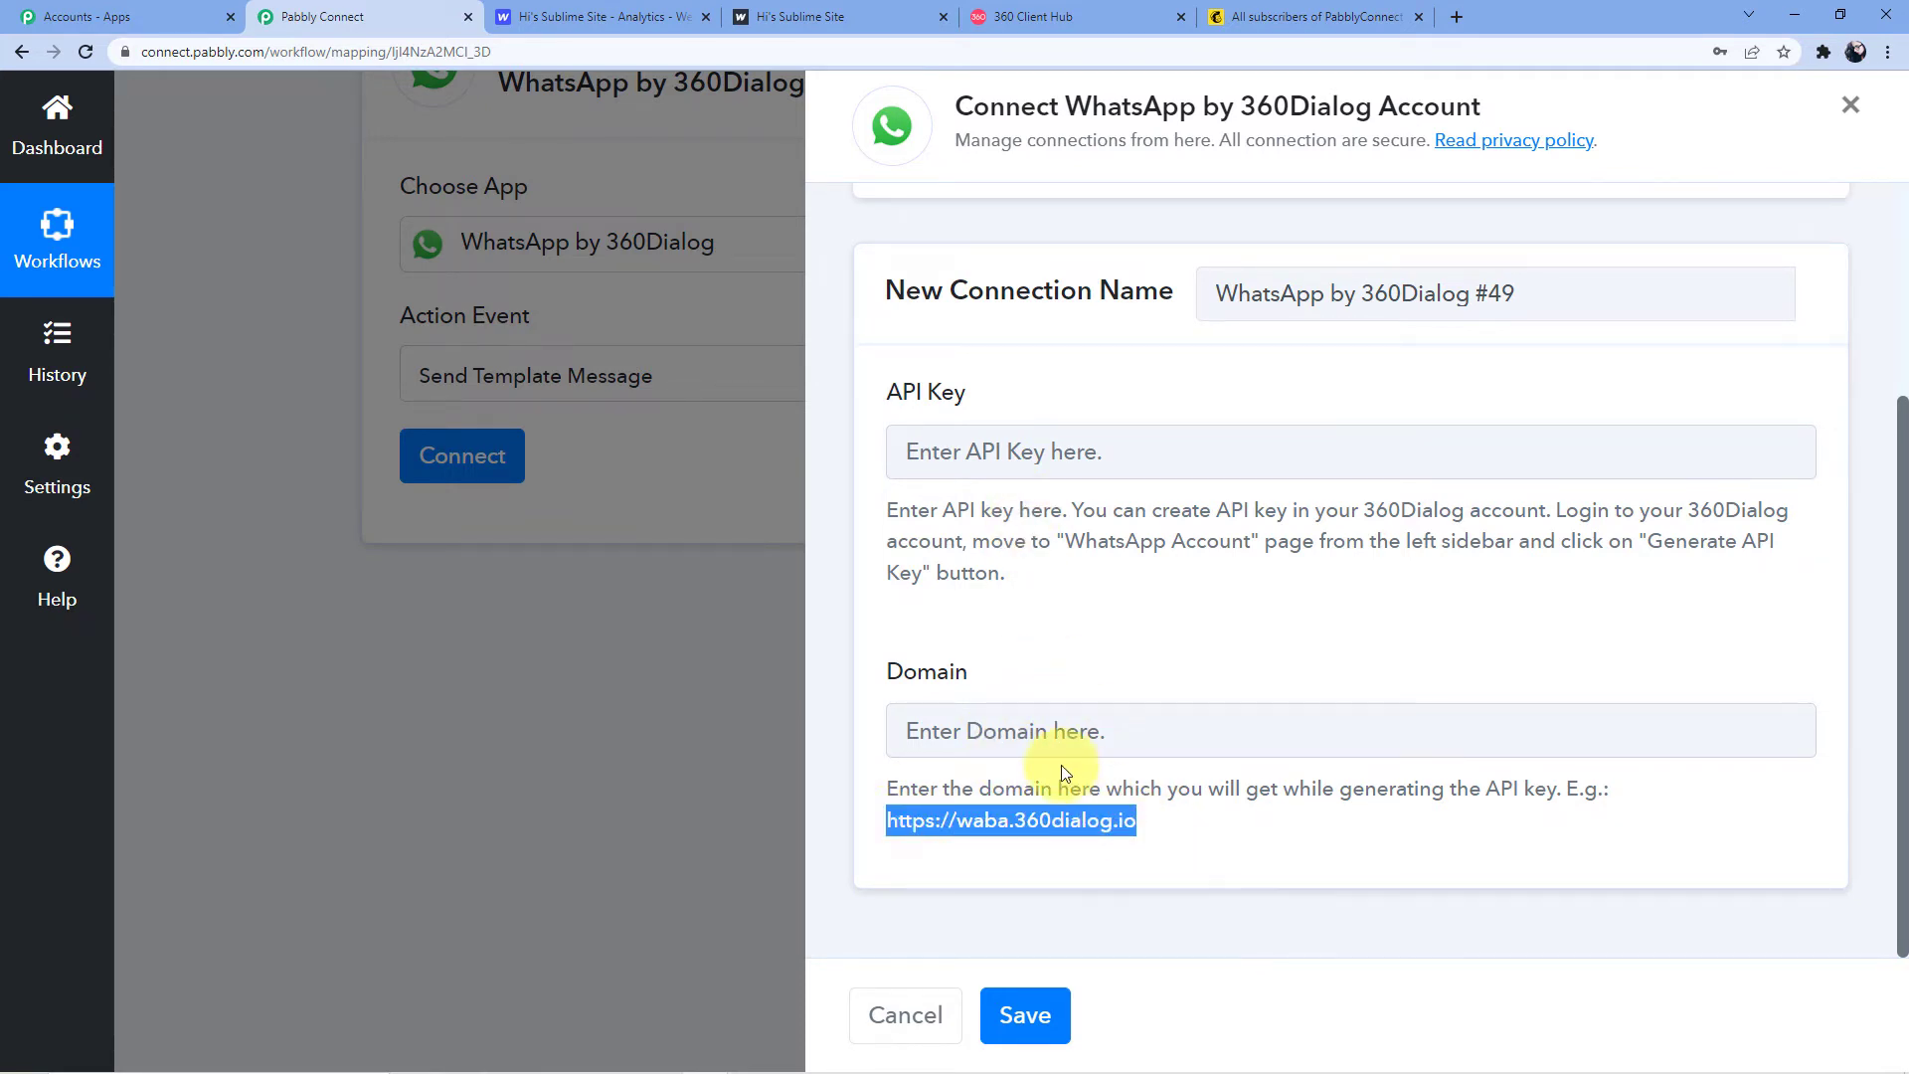
{"action": "left_click", "coordinate": [1063, 729]}
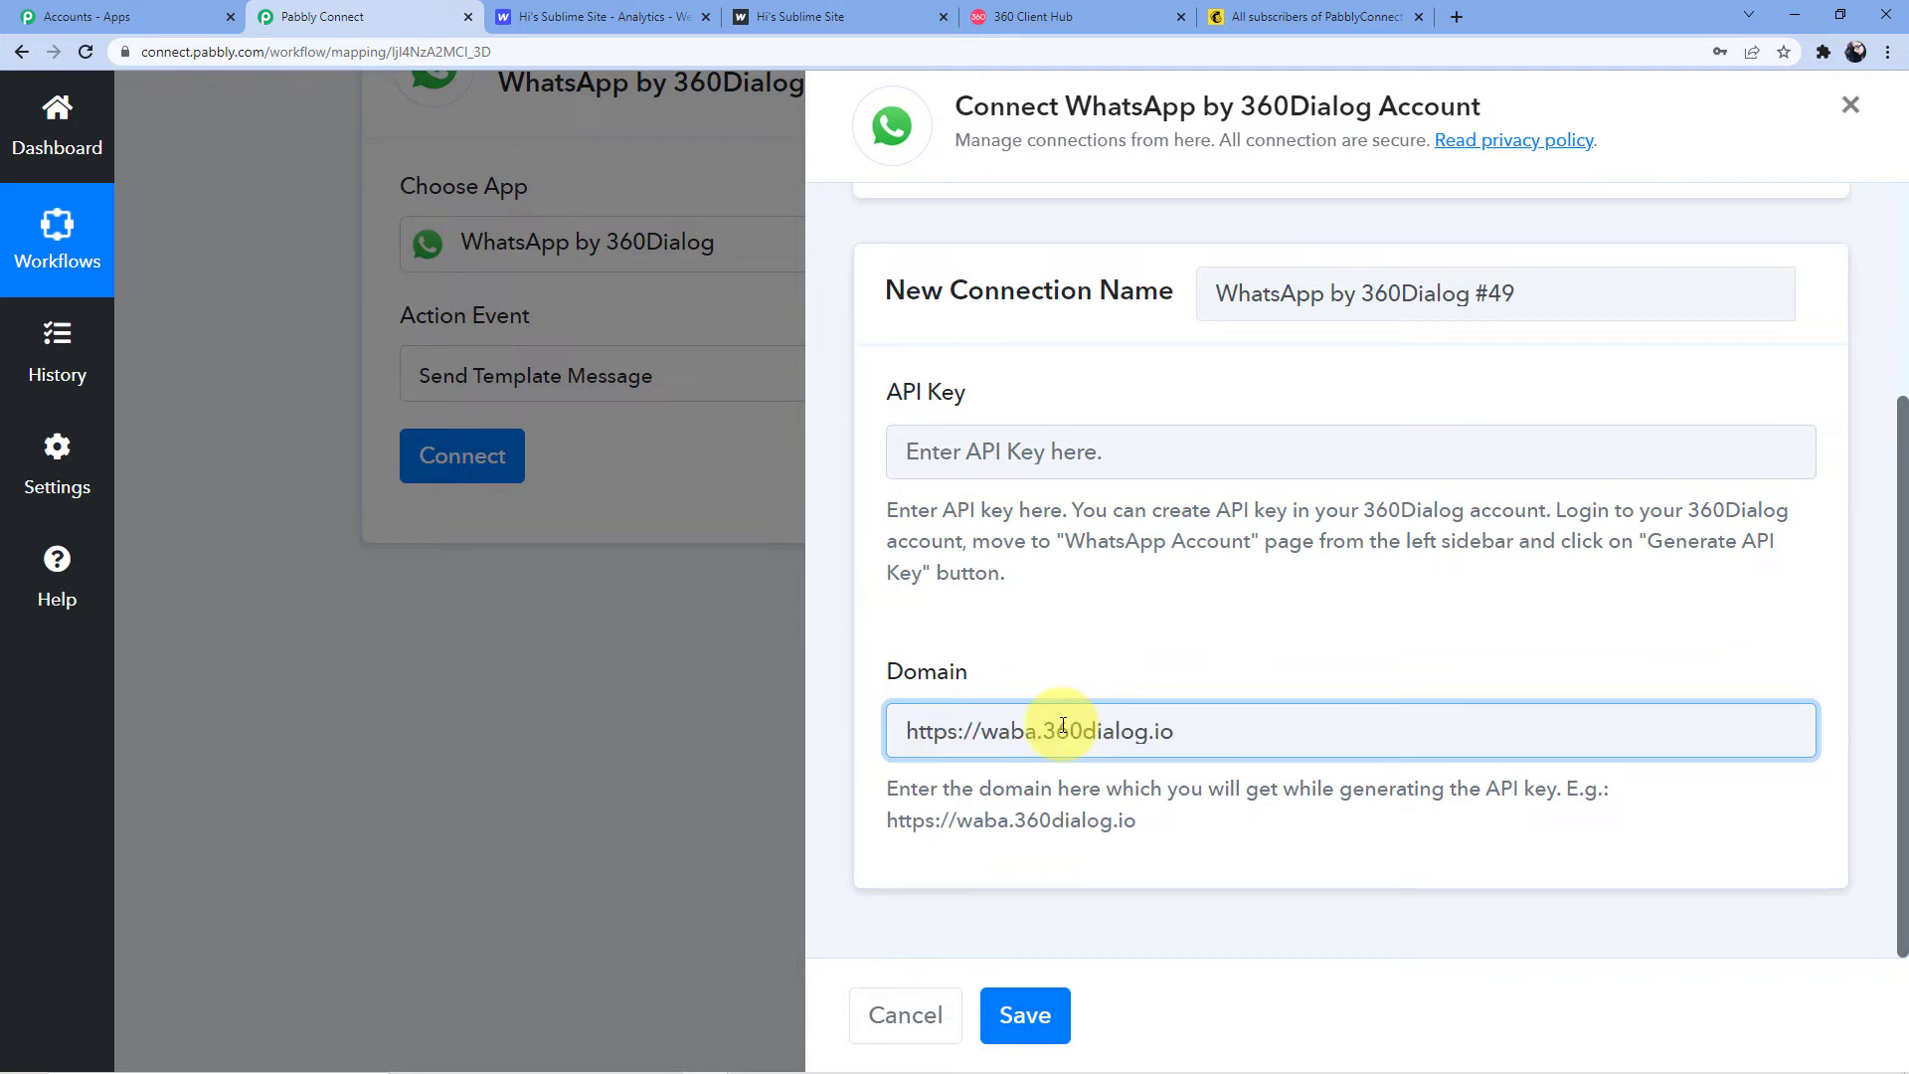
{"action": "left_click", "coordinate": [1070, 450]}
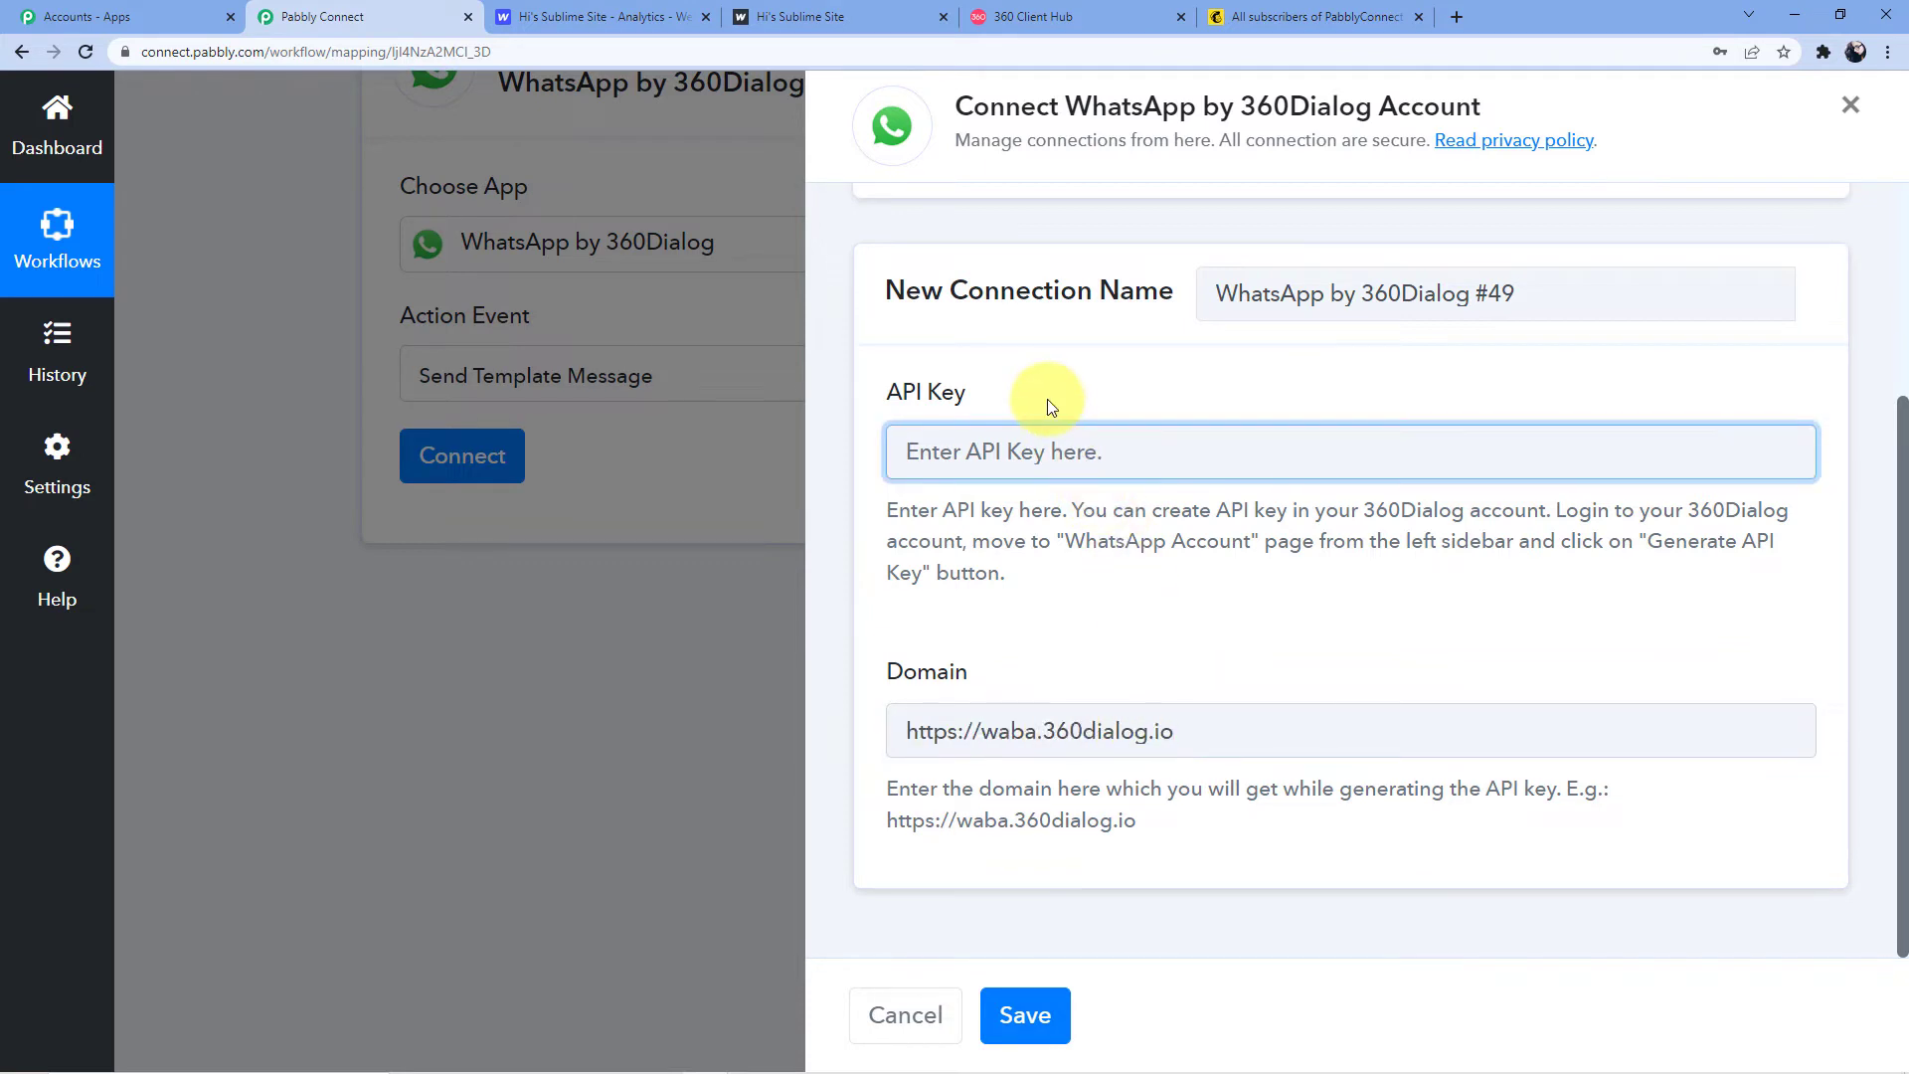
{"action": "left_click", "coordinate": [1082, 13]}
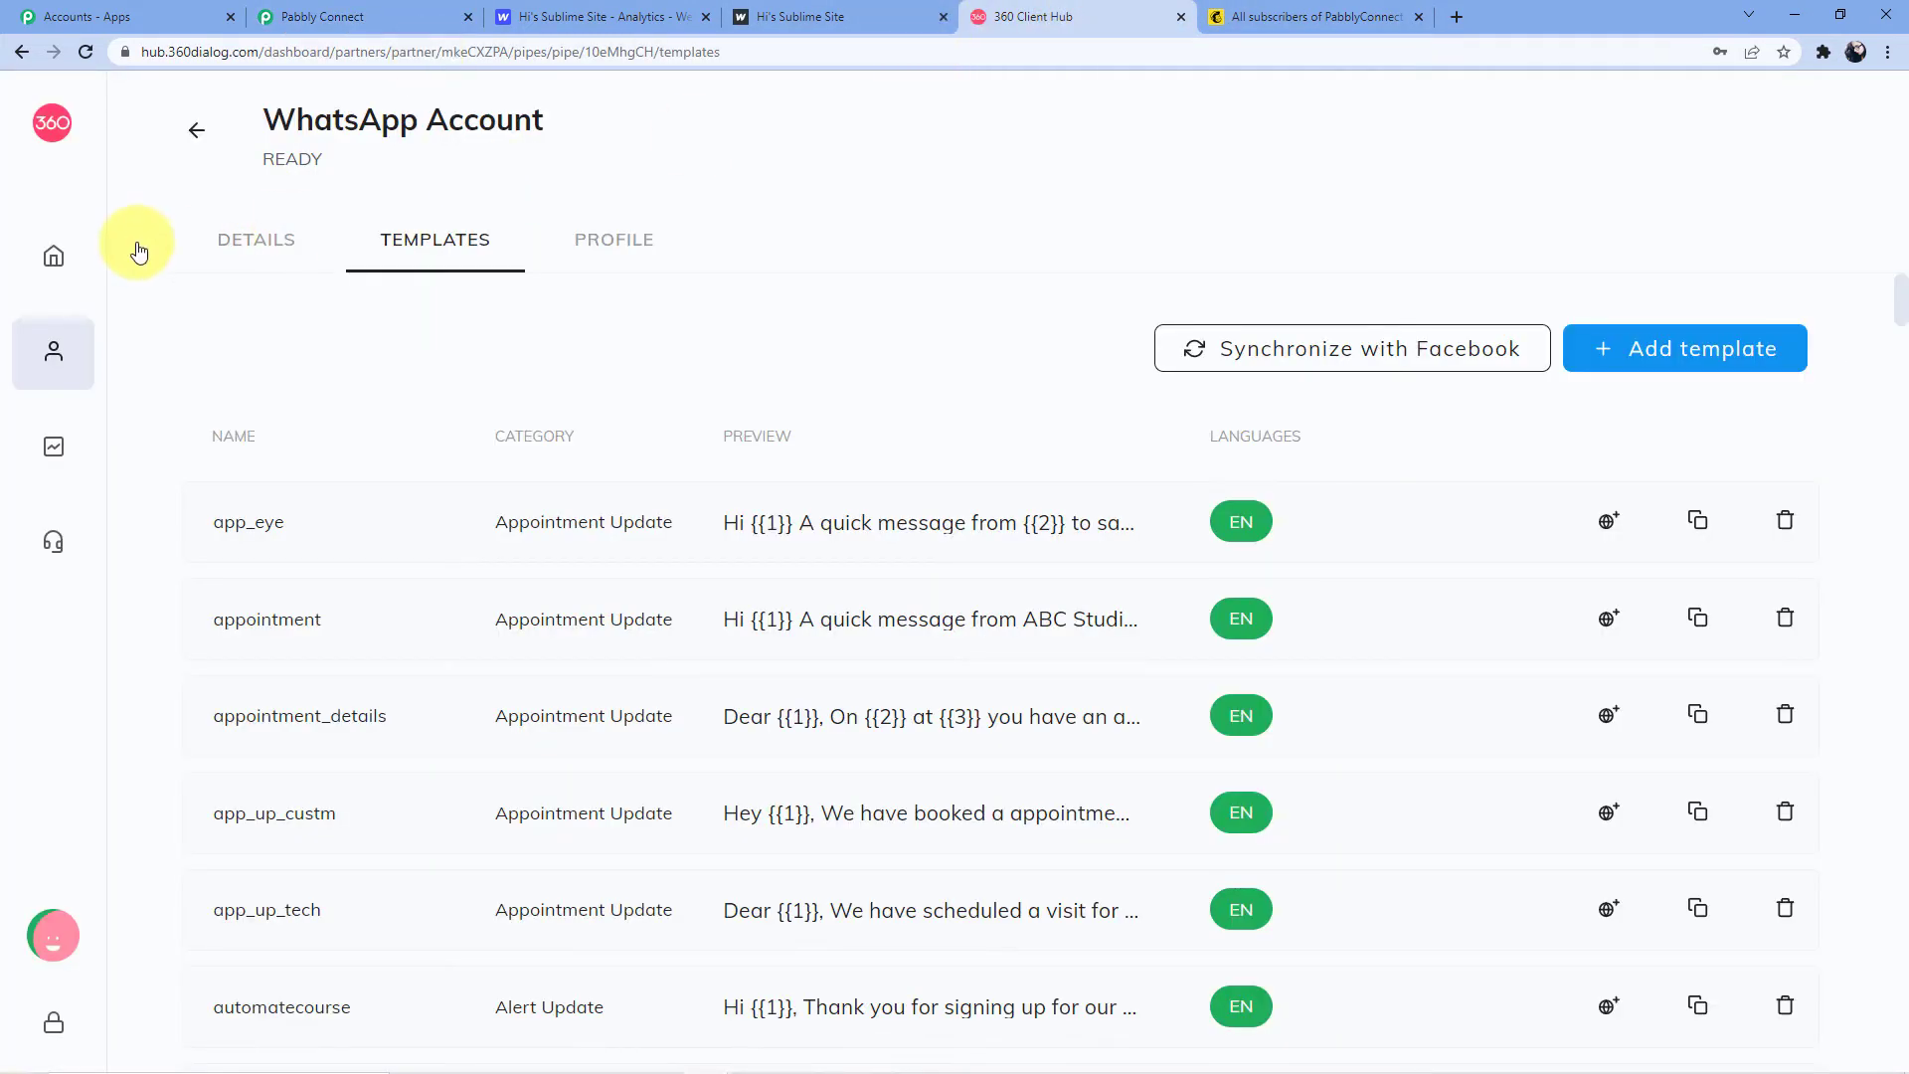
In 360 Client Hub, open WhatsApp Accounts and generate an API key
{"action": "left_click", "coordinate": [57, 260]}
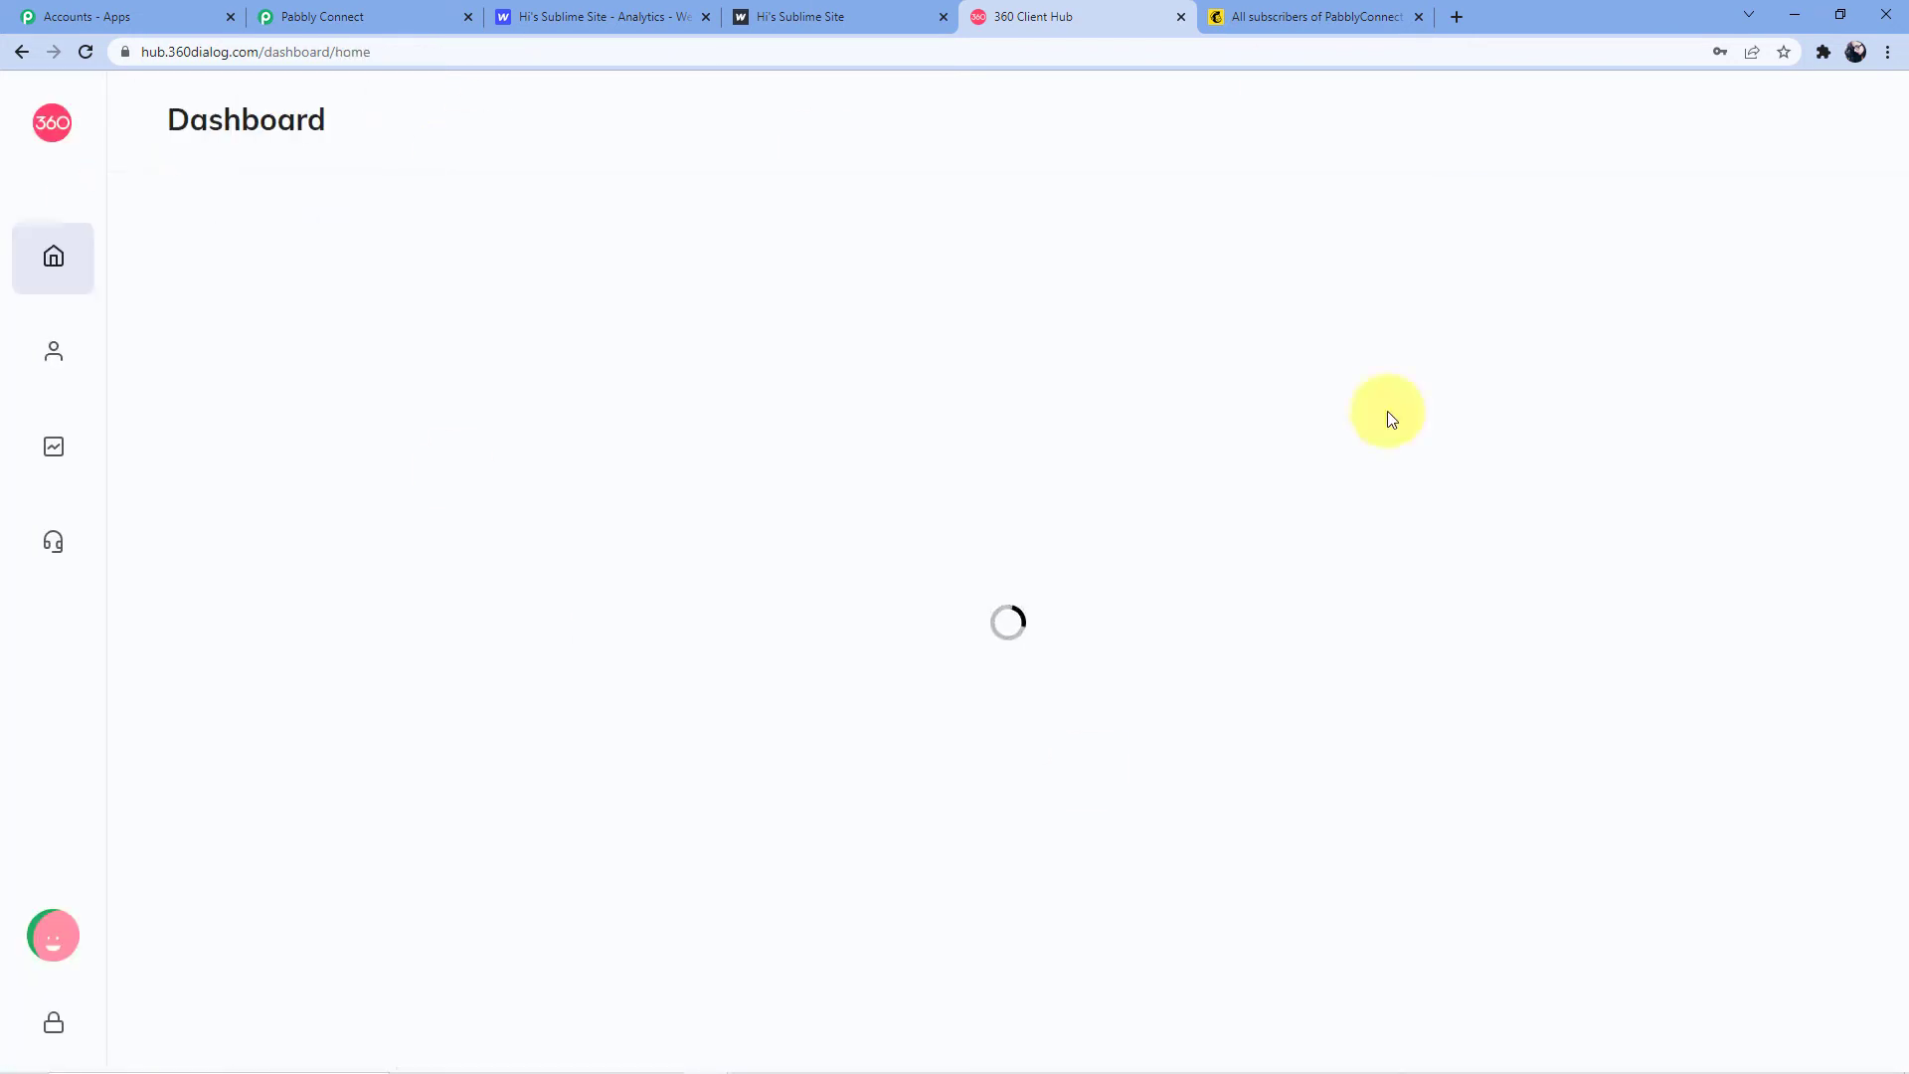
{"action": "left_click", "coordinate": [89, 354]}
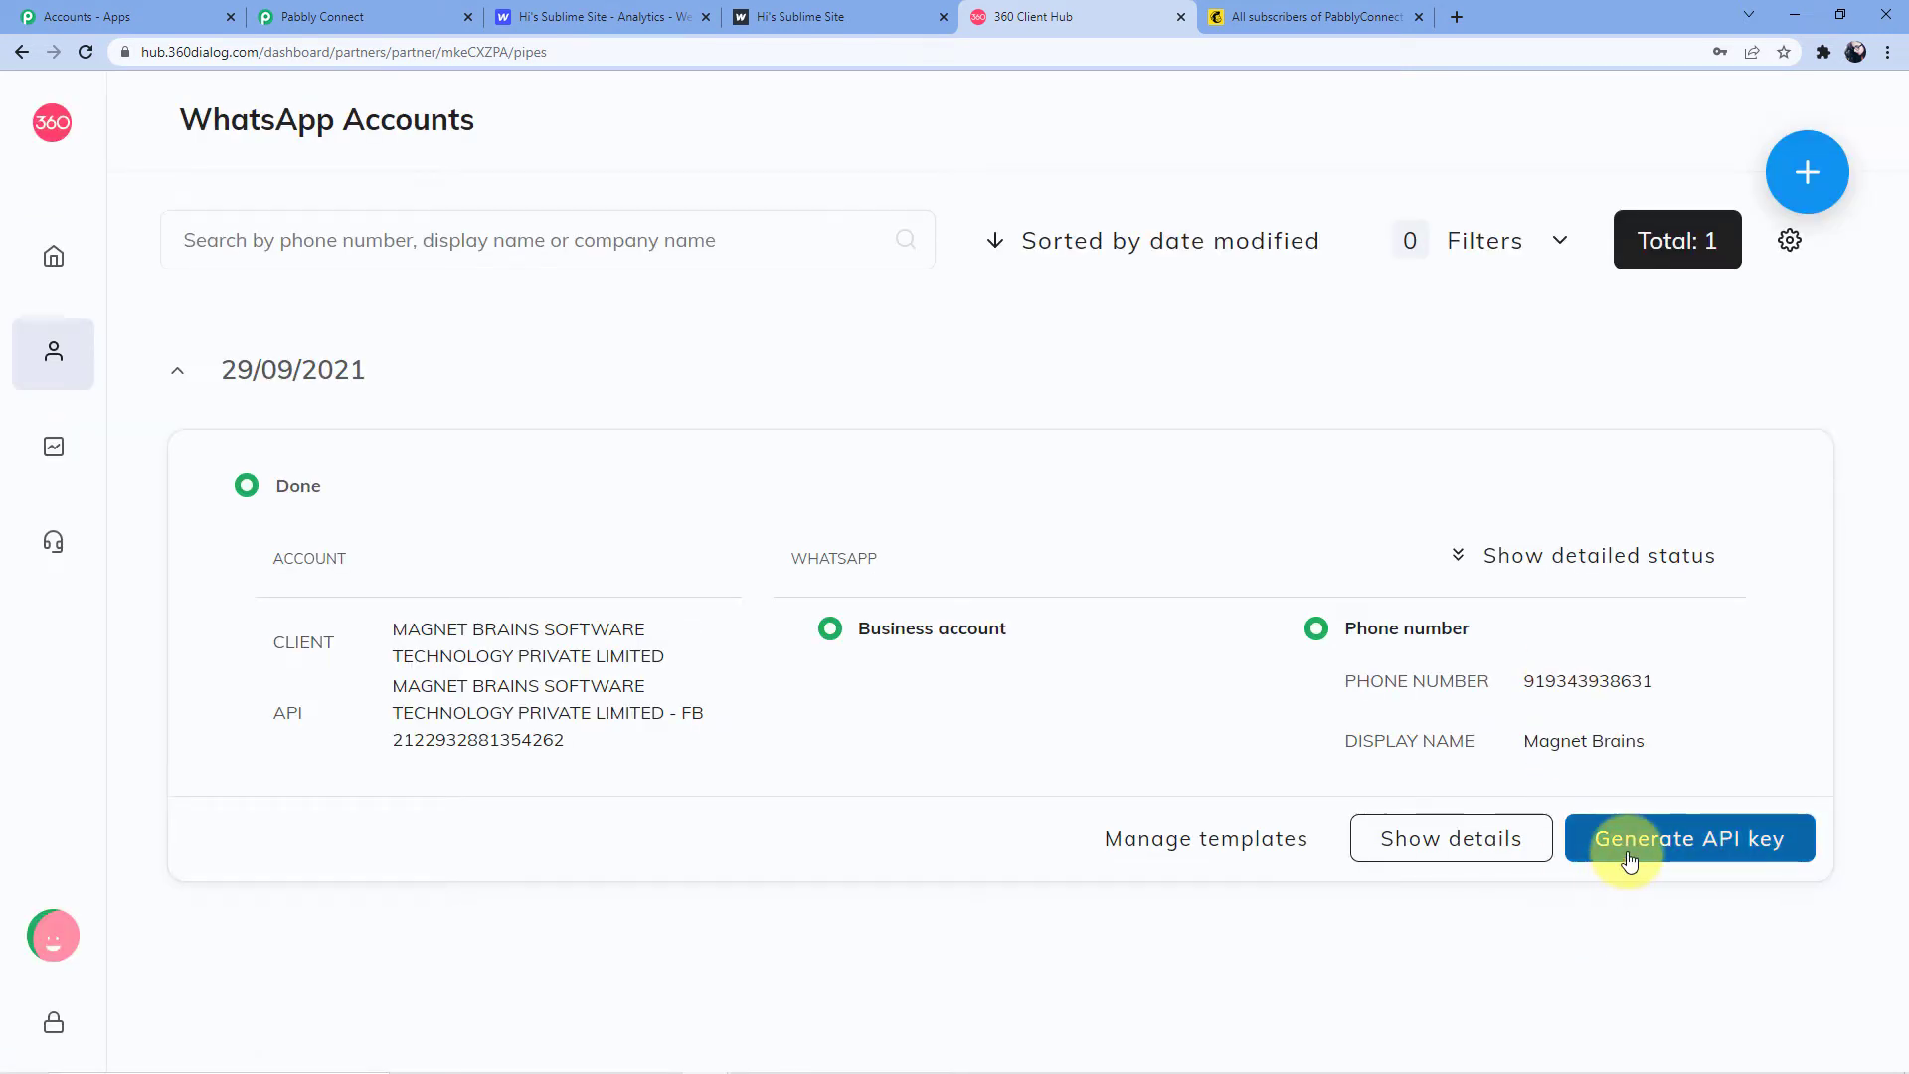
{"action": "left_click", "coordinate": [1673, 859]}
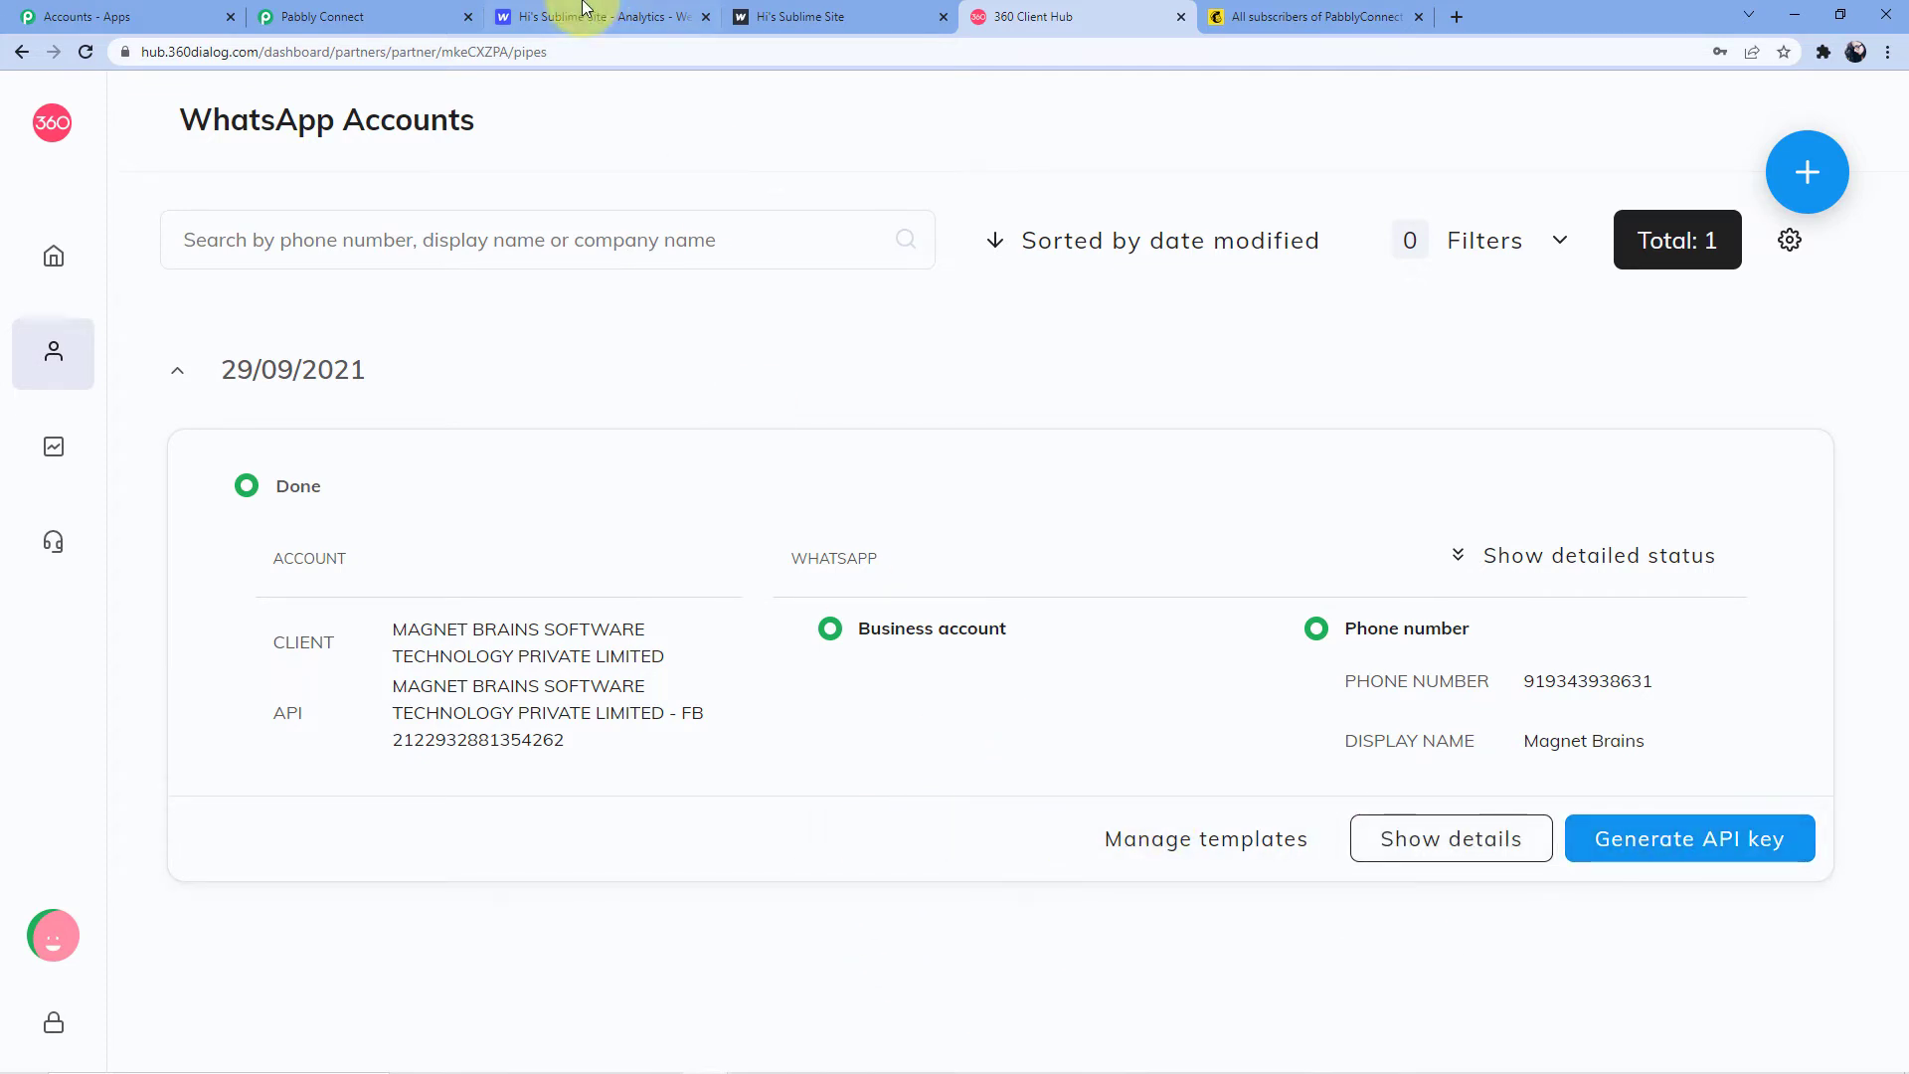
{"action": "left_click", "coordinate": [316, 14]}
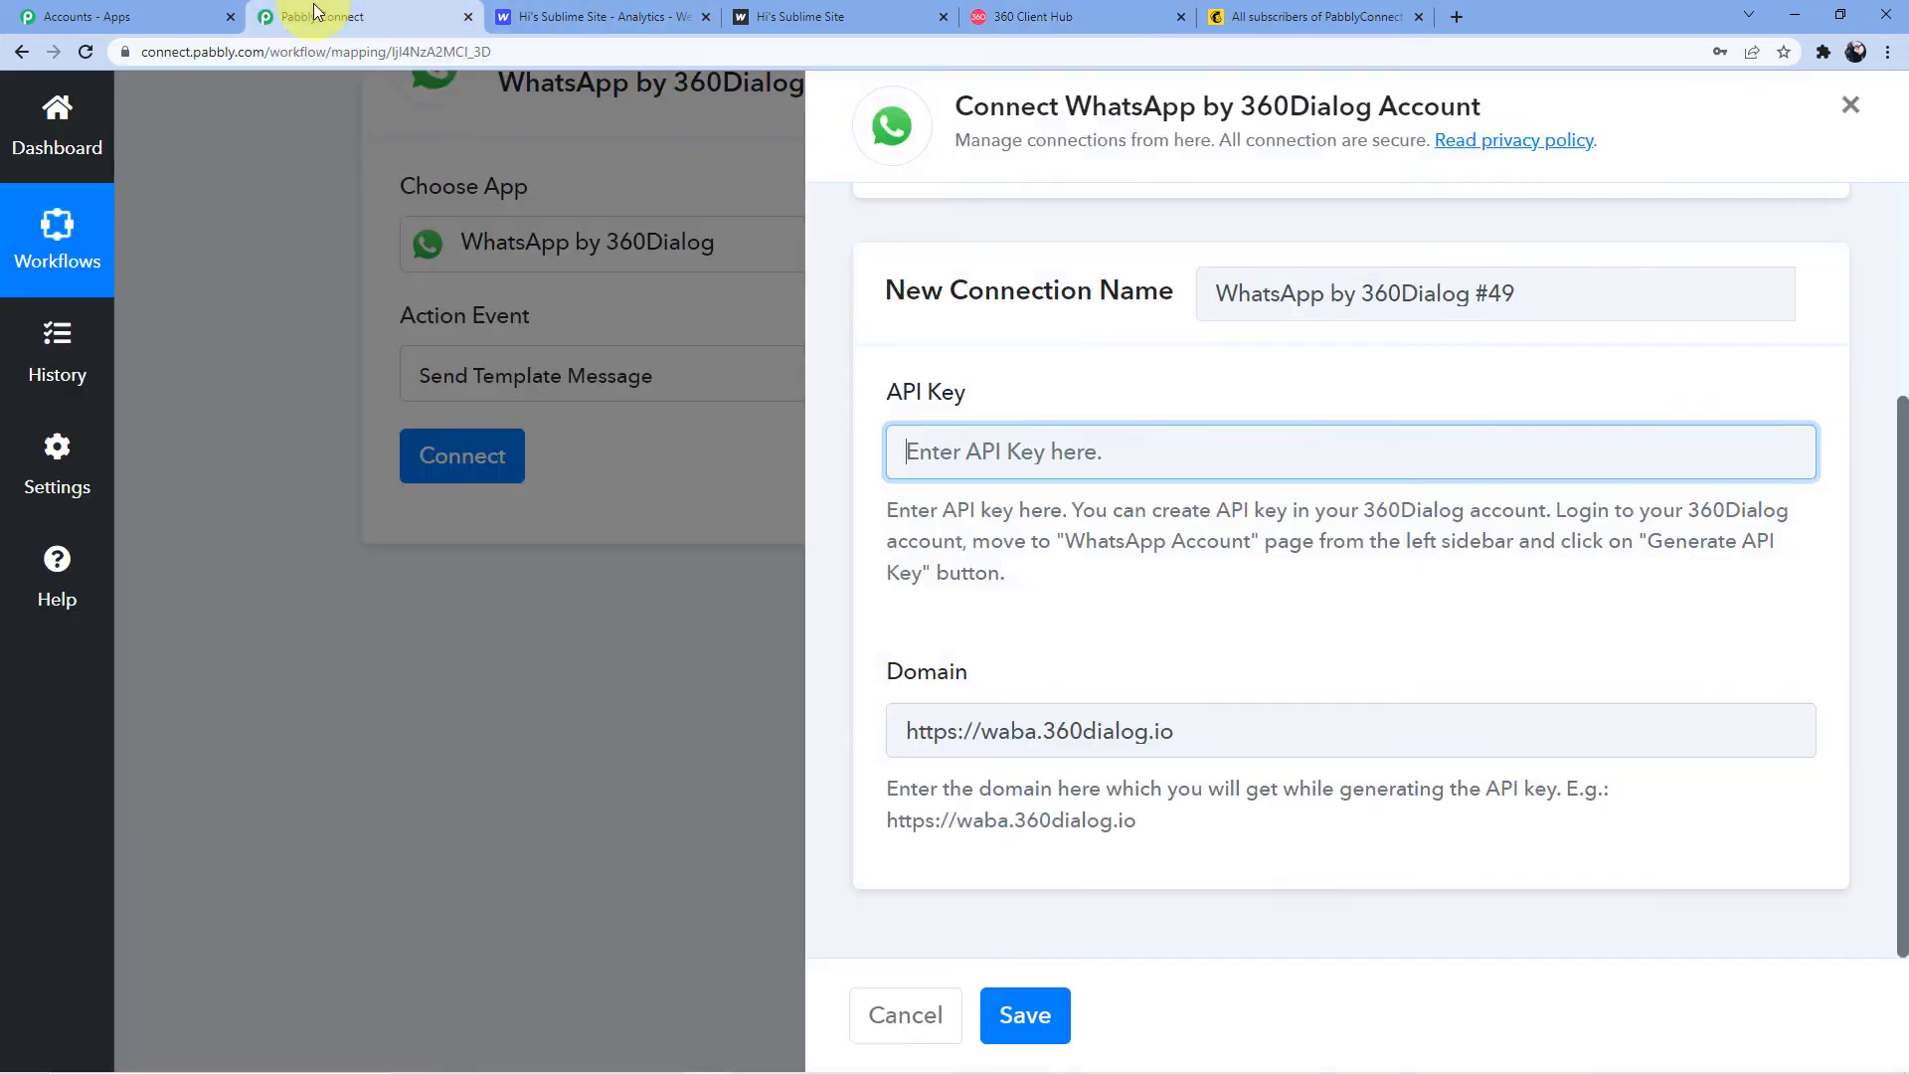
Connect the 360Dialog step through the existing Final Whatsapp Connection and save it
{"action": "scroll", "coordinate": [995, 452], "scroll_direction": "up", "scroll_amount": 3}
{"action": "left_click", "coordinate": [986, 434]}
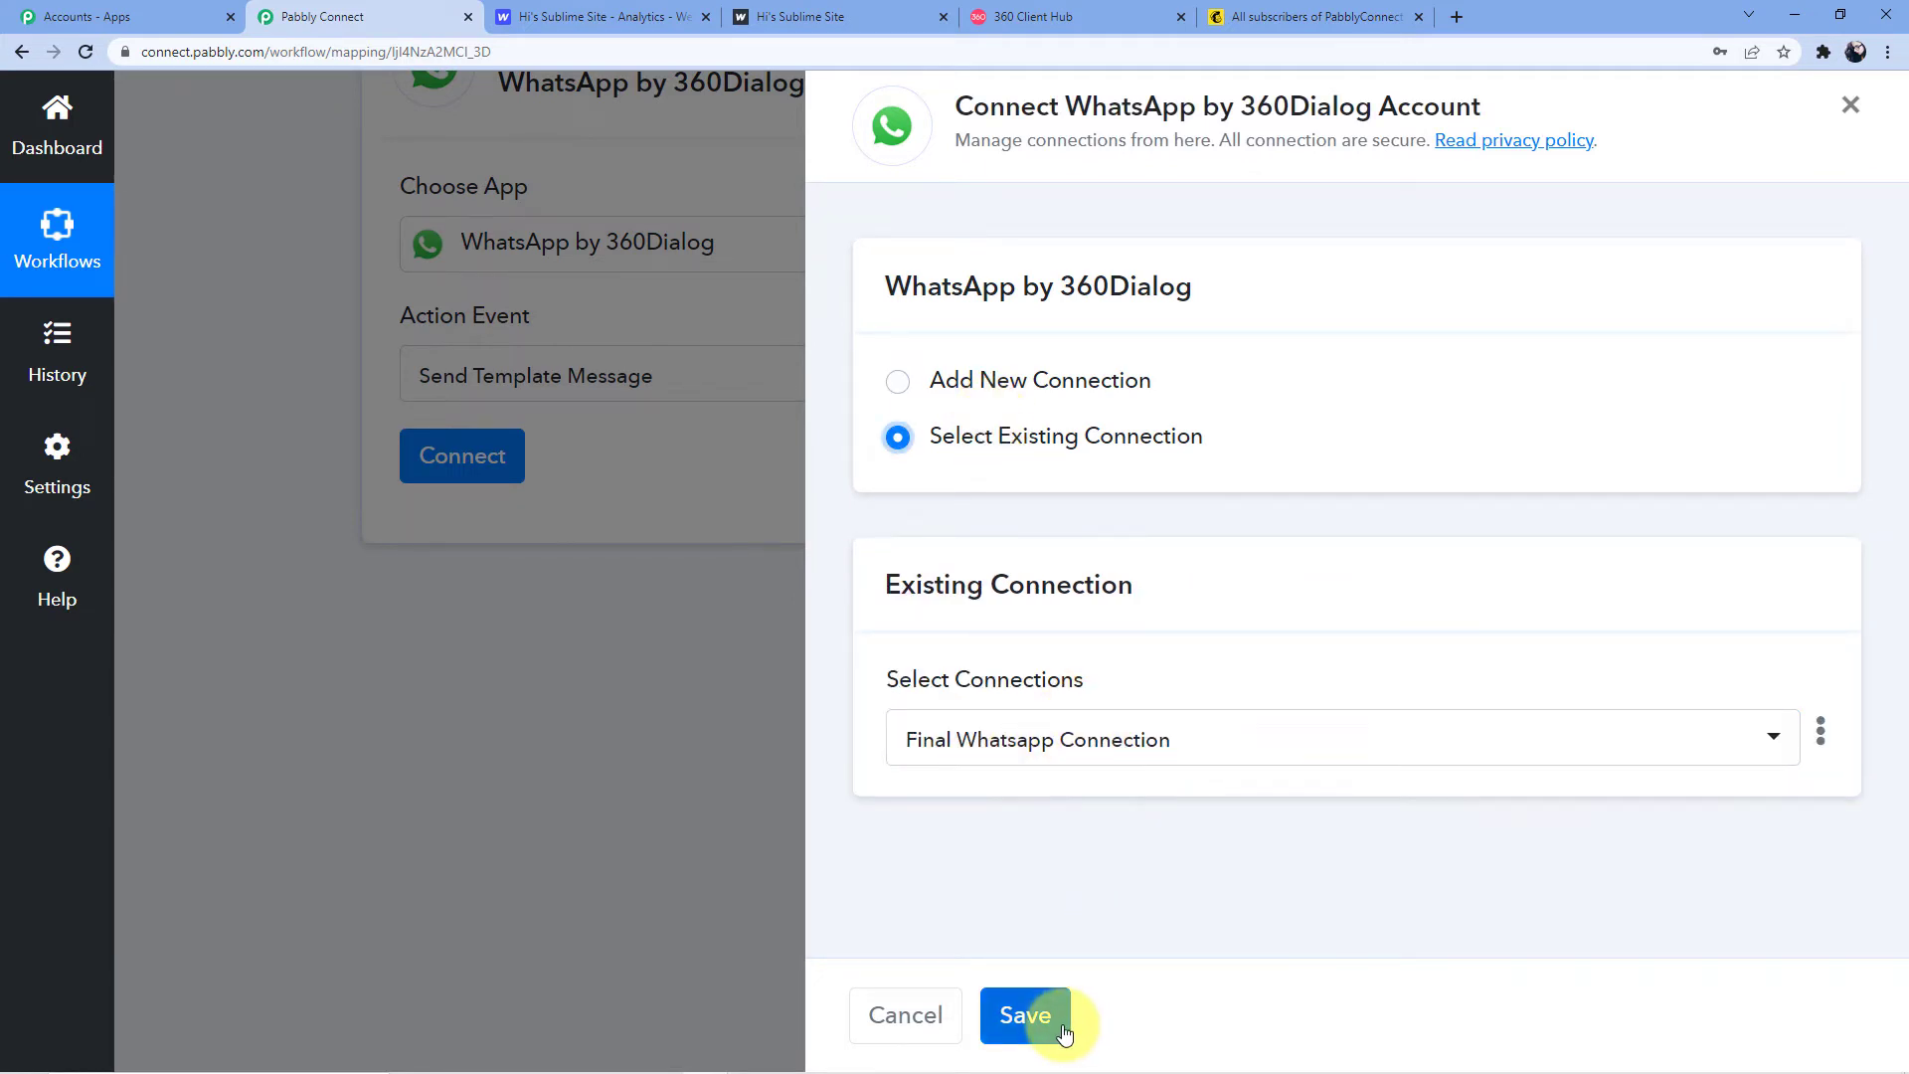
{"action": "left_click", "coordinate": [1027, 1016]}
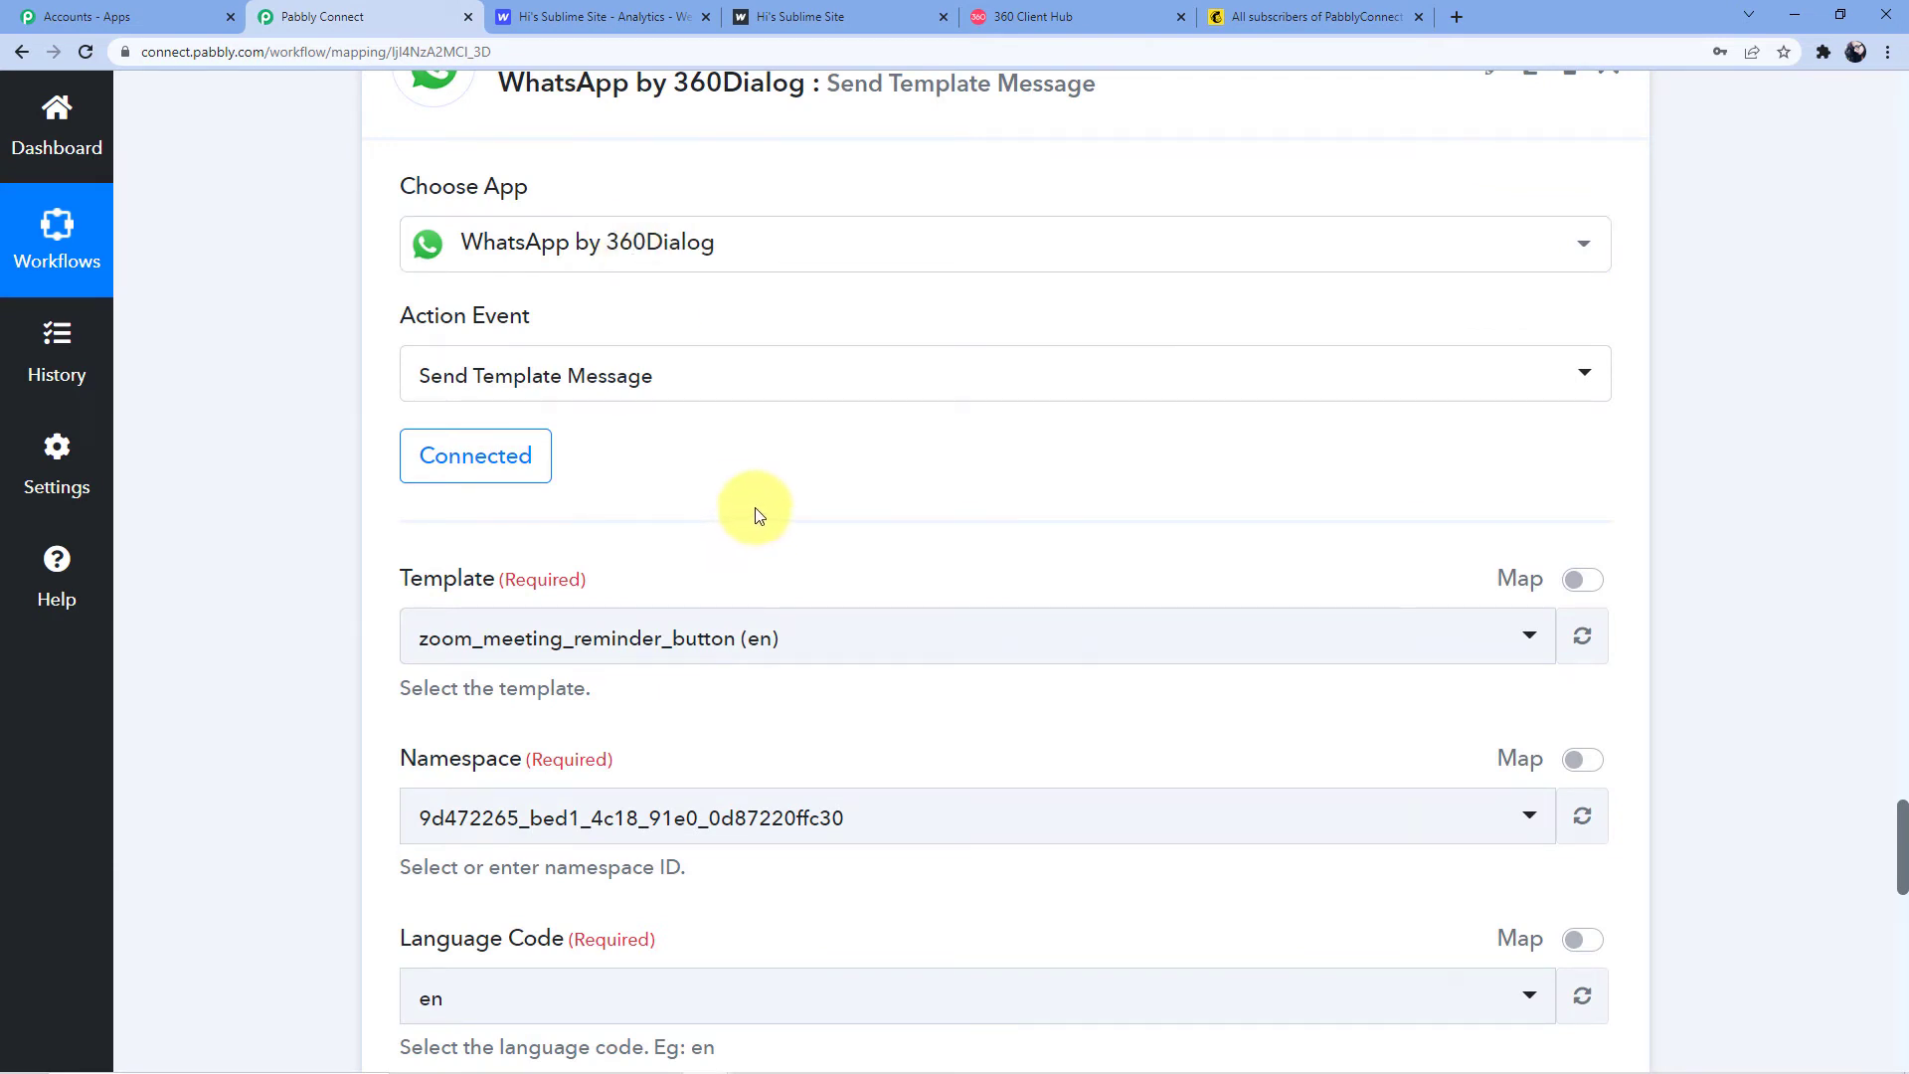
{"action": "scroll", "coordinate": [755, 507], "scroll_direction": "down", "scroll_amount": 1}
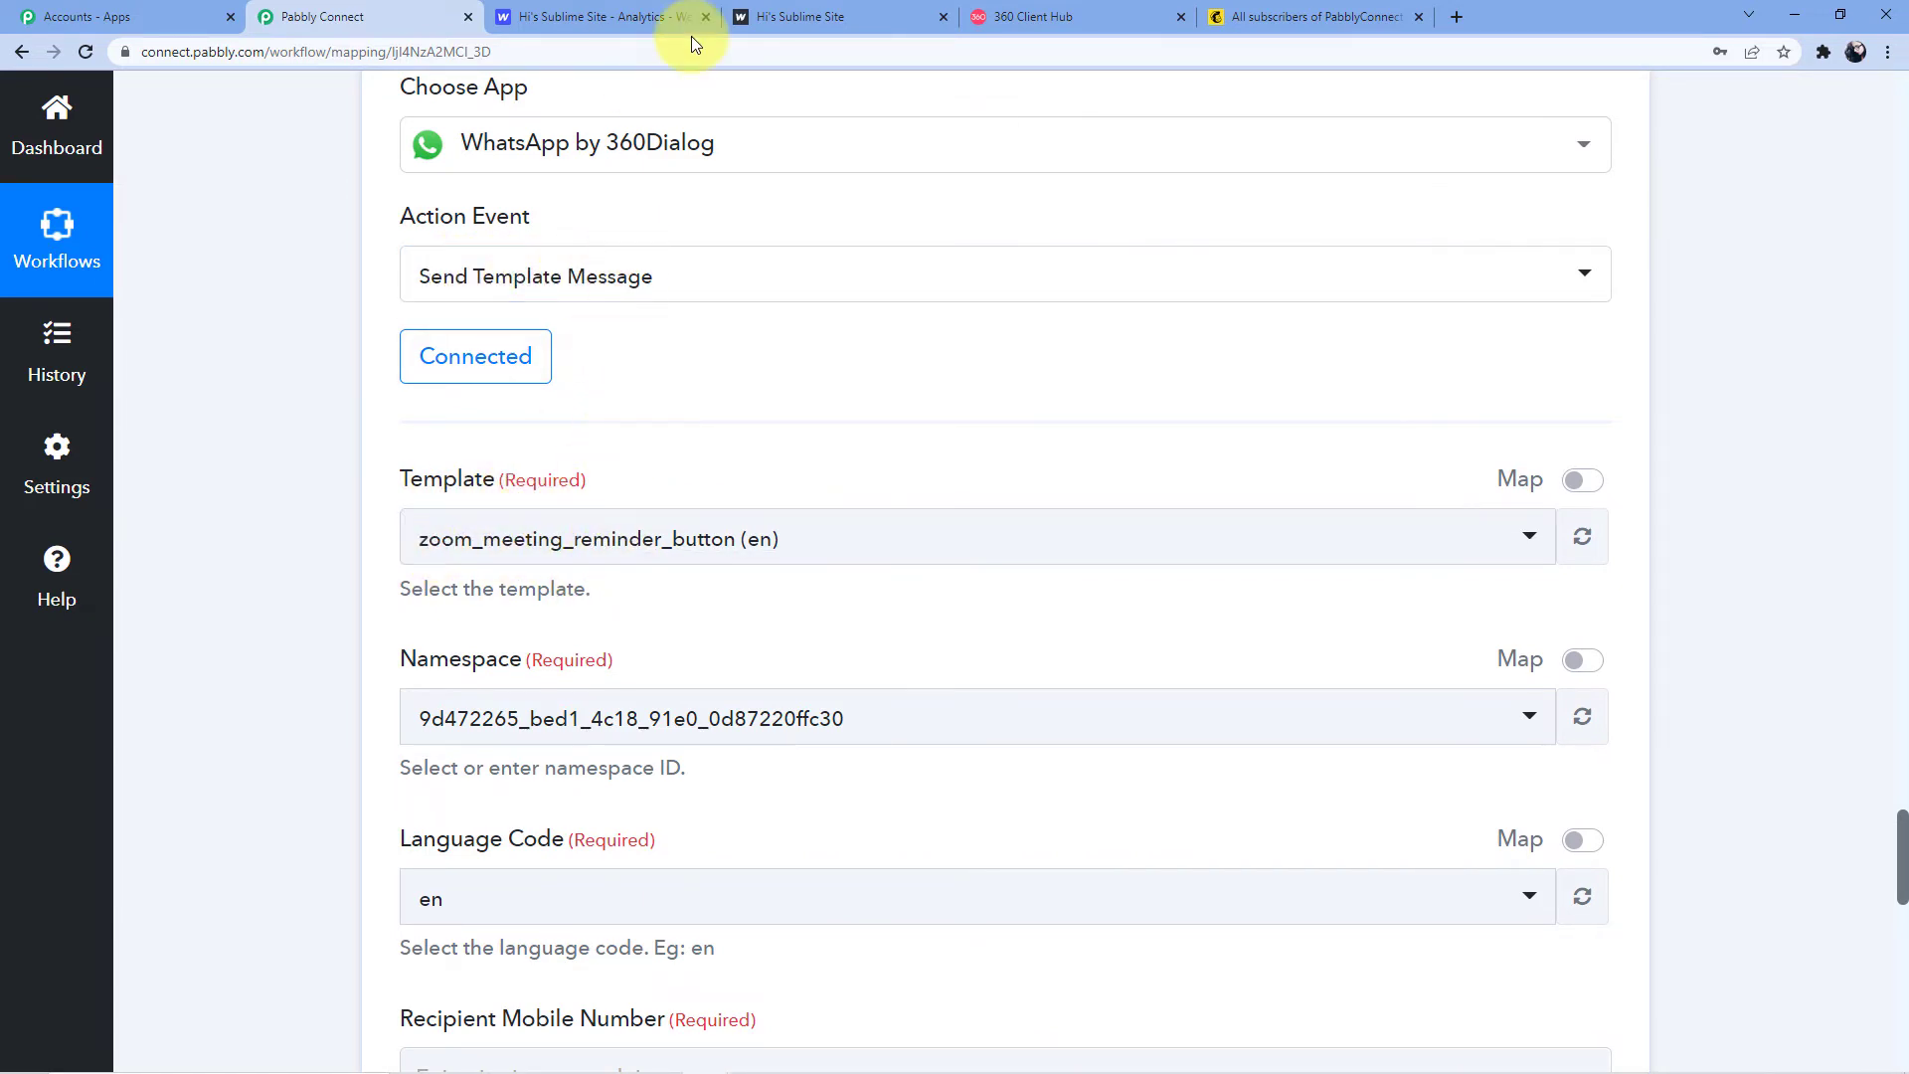
{"action": "left_click", "coordinate": [1064, 17]}
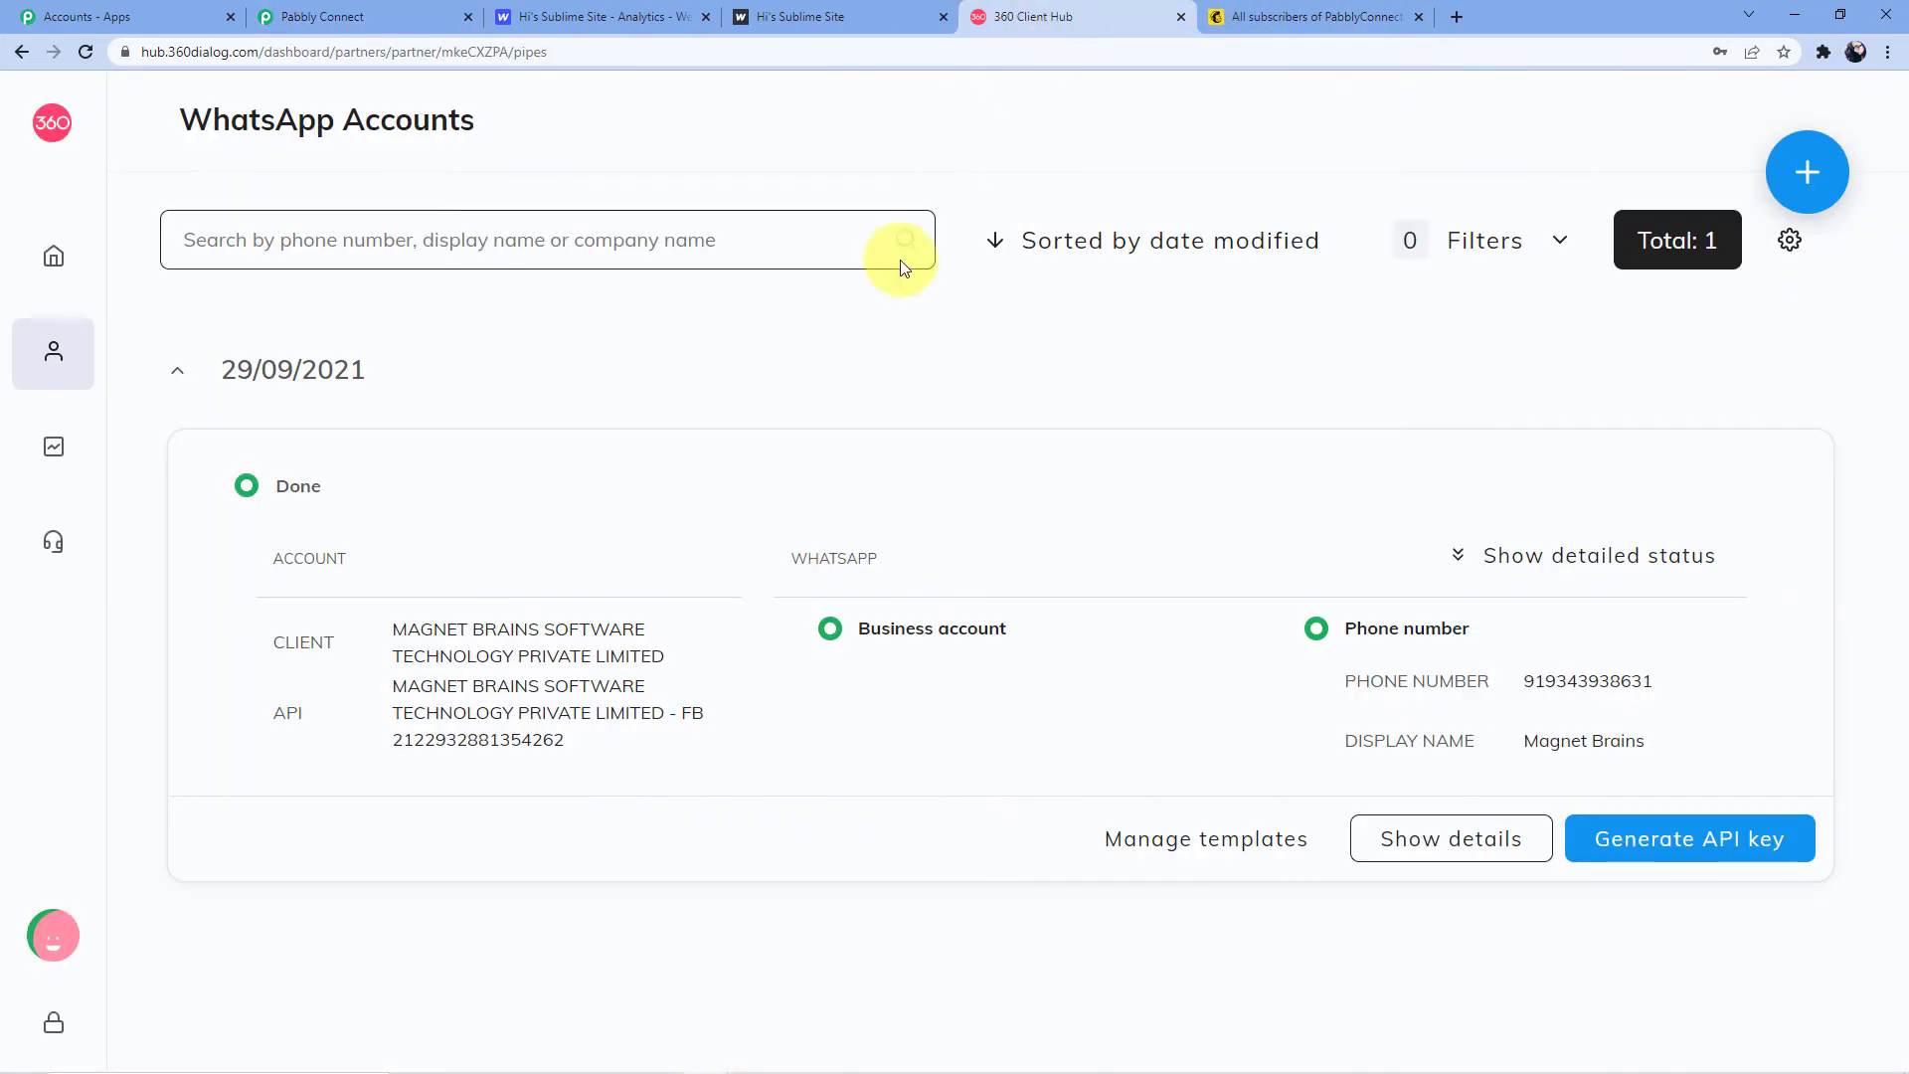
Go to WhatsApp Accounts in 360 Client Hub and open the account's message templates
{"action": "left_click", "coordinate": [72, 264]}
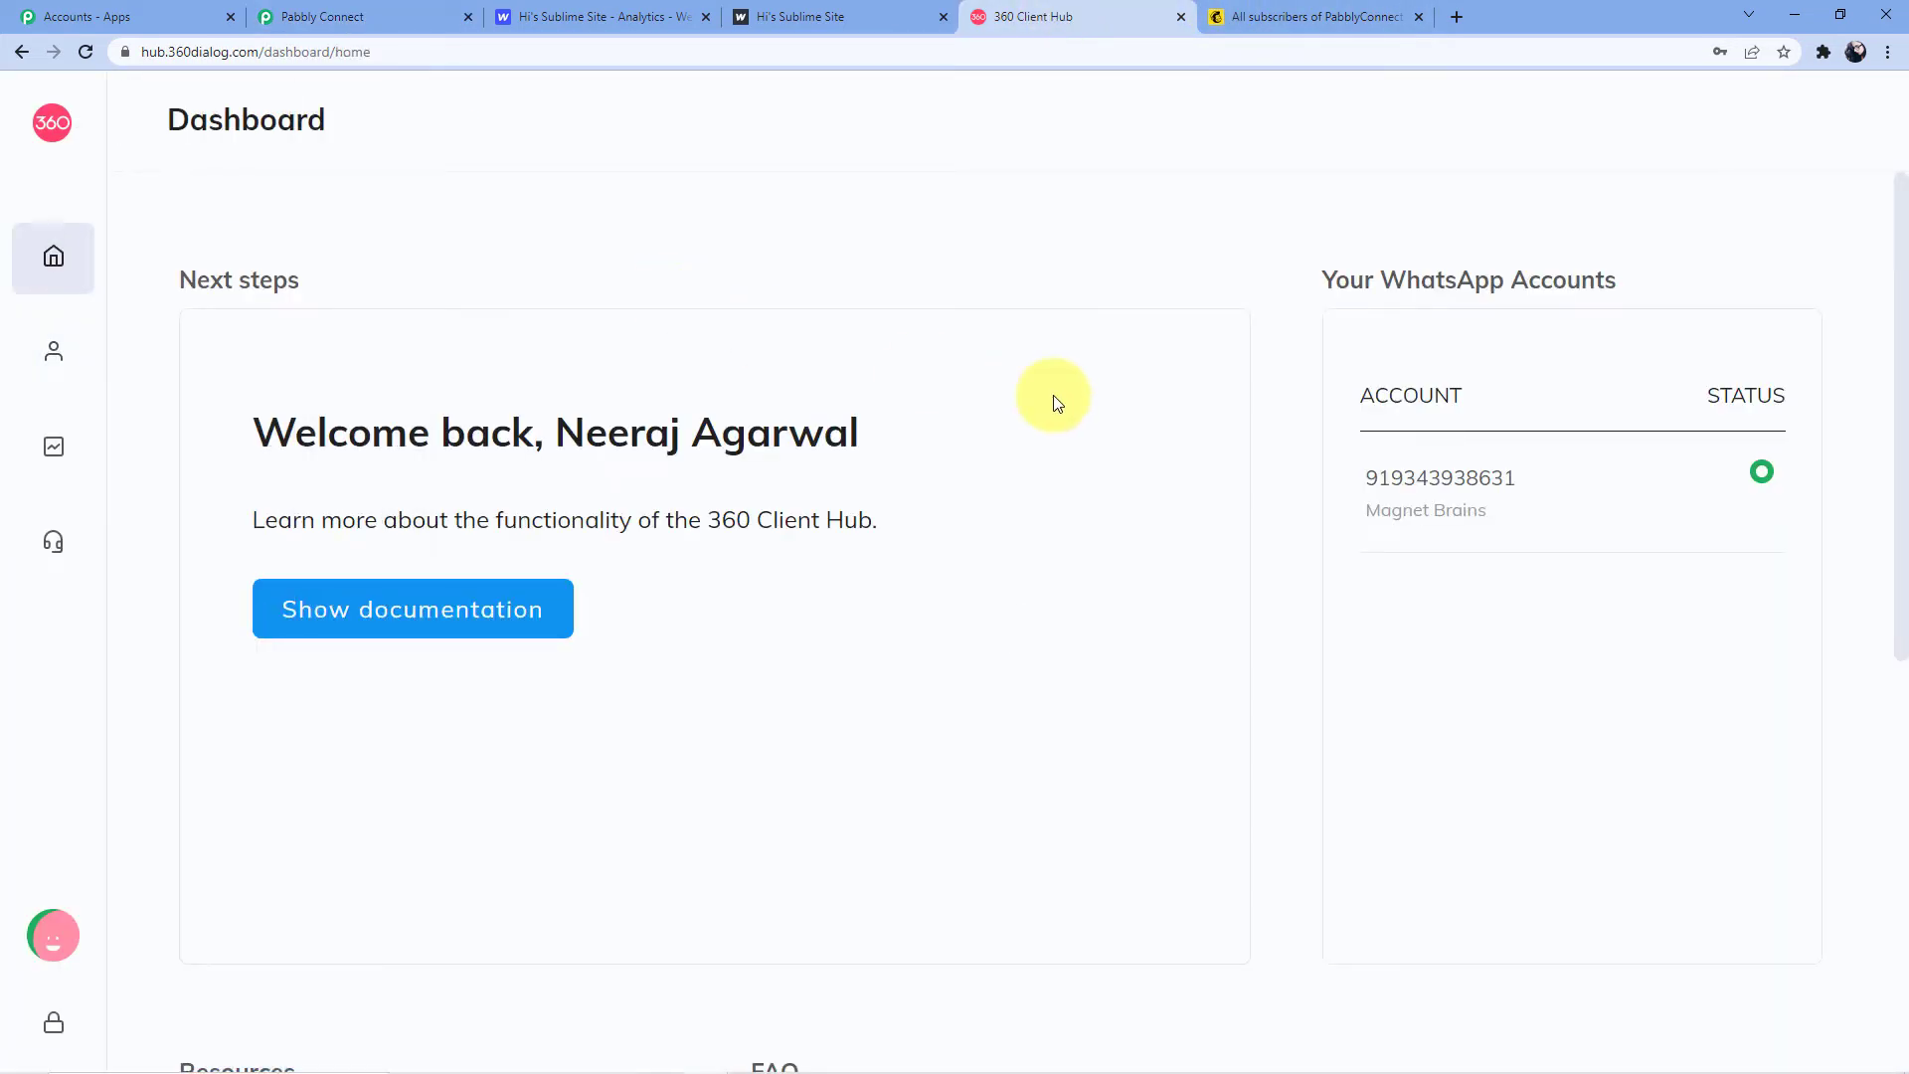
{"action": "mouse_move", "coordinate": [73, 396]}
{"action": "left_click", "coordinate": [68, 362]}
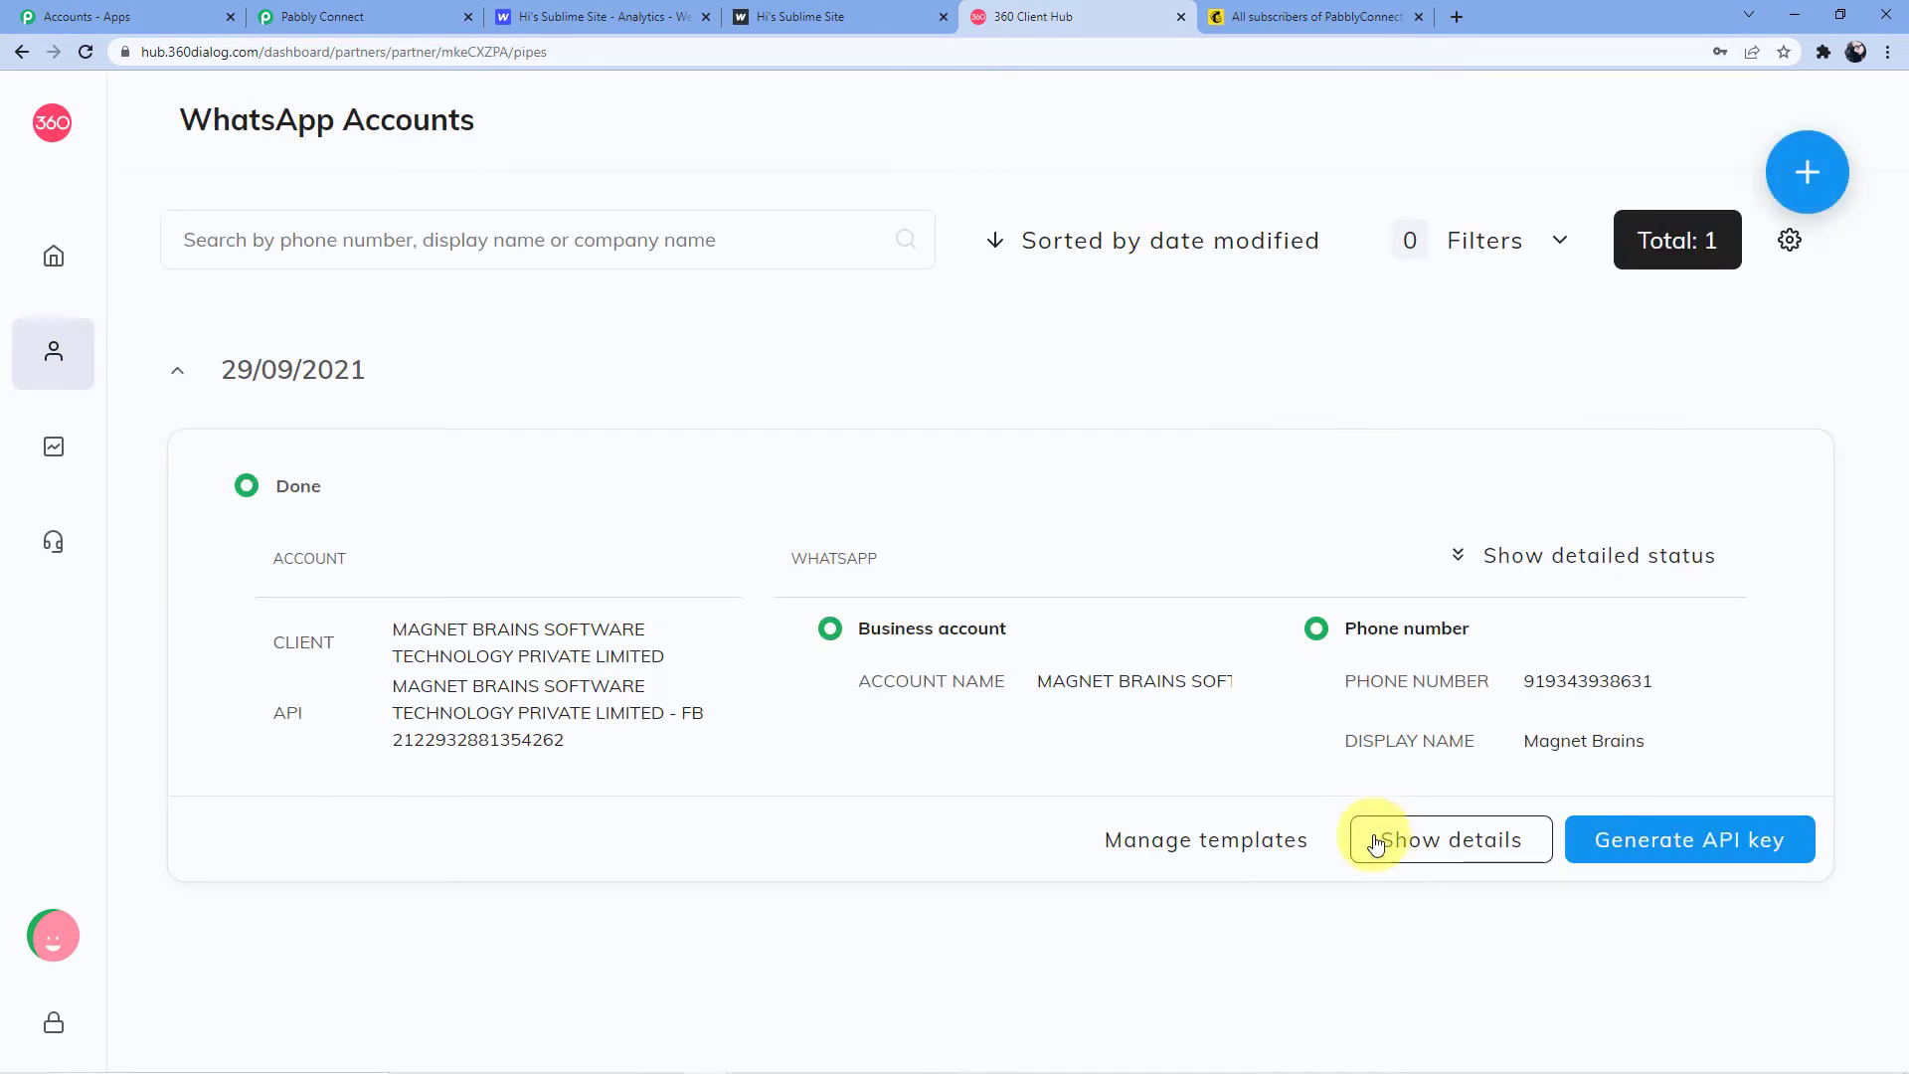
{"action": "left_click", "coordinate": [1159, 869]}
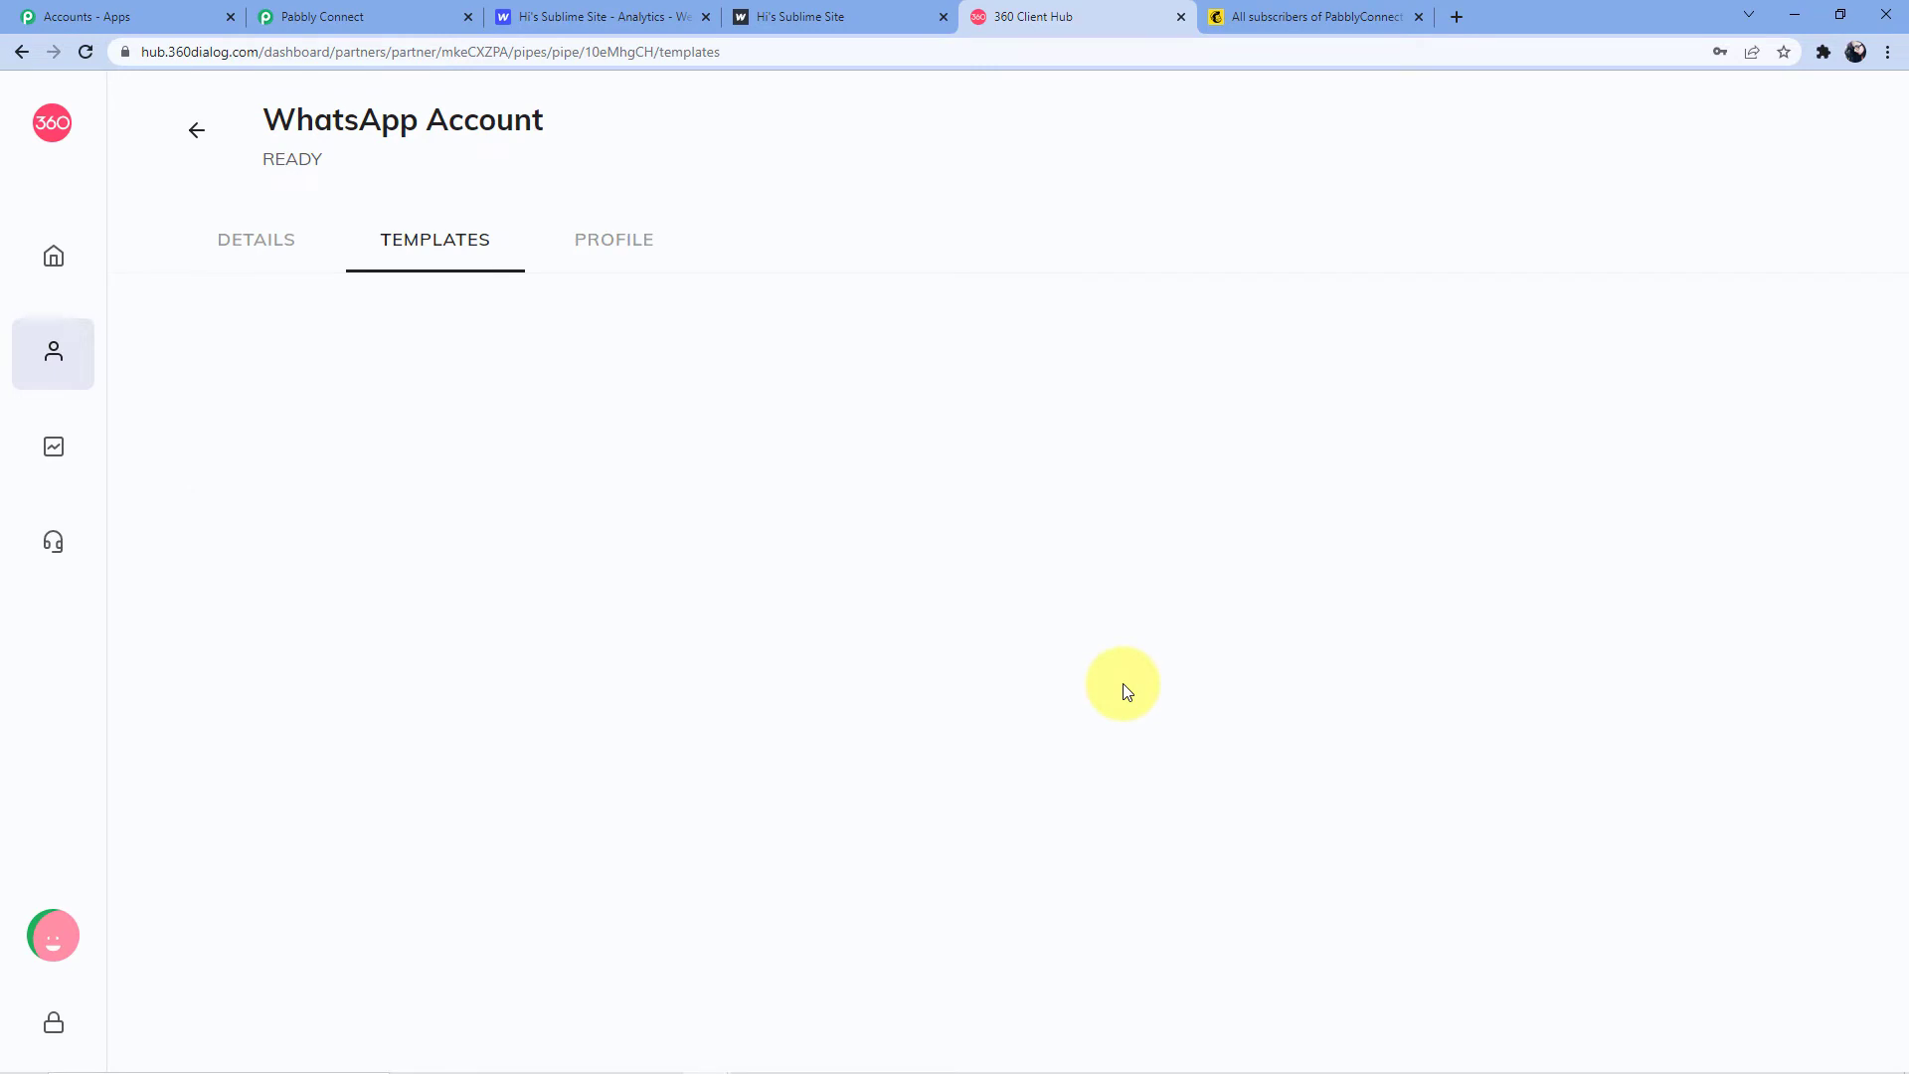
{"action": "scroll", "coordinate": [654, 735], "scroll_direction": "down", "scroll_amount": 15}
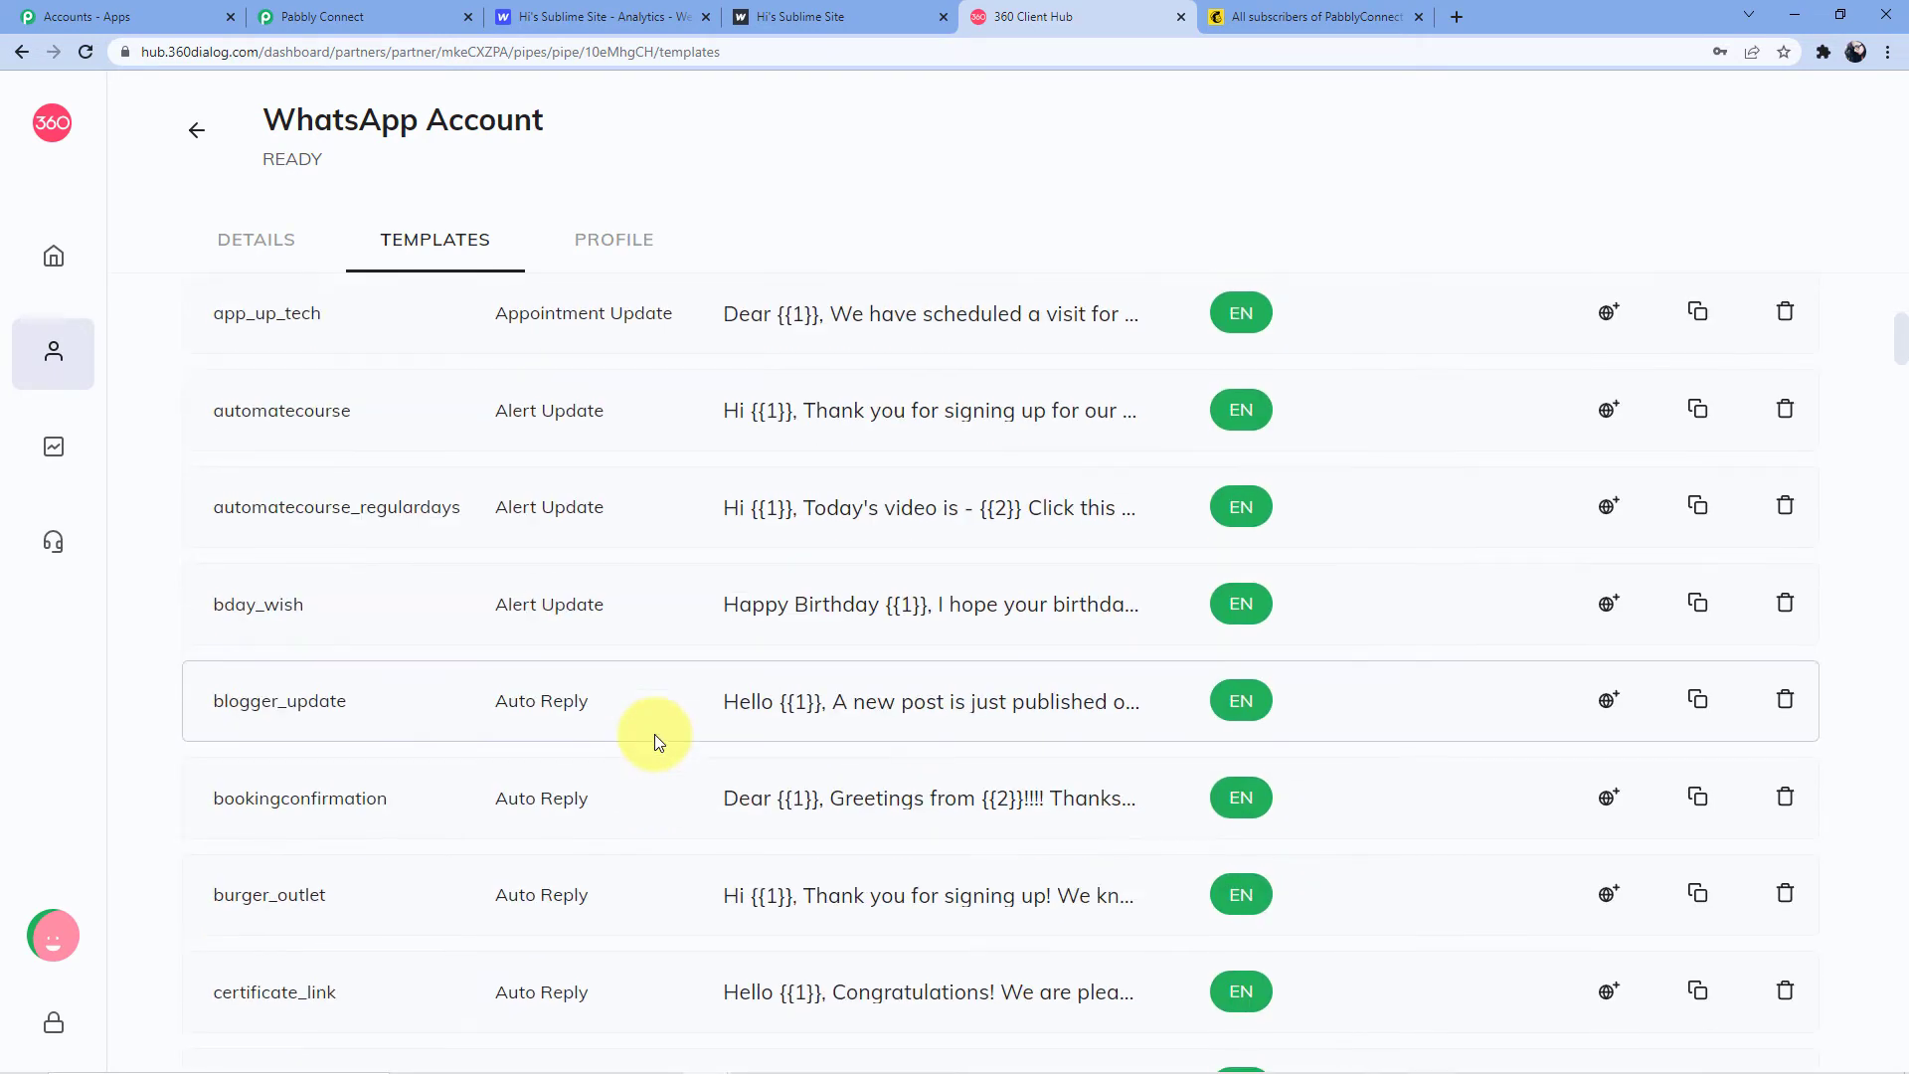
{"action": "scroll", "coordinate": [654, 821], "scroll_direction": "up", "scroll_amount": 15}
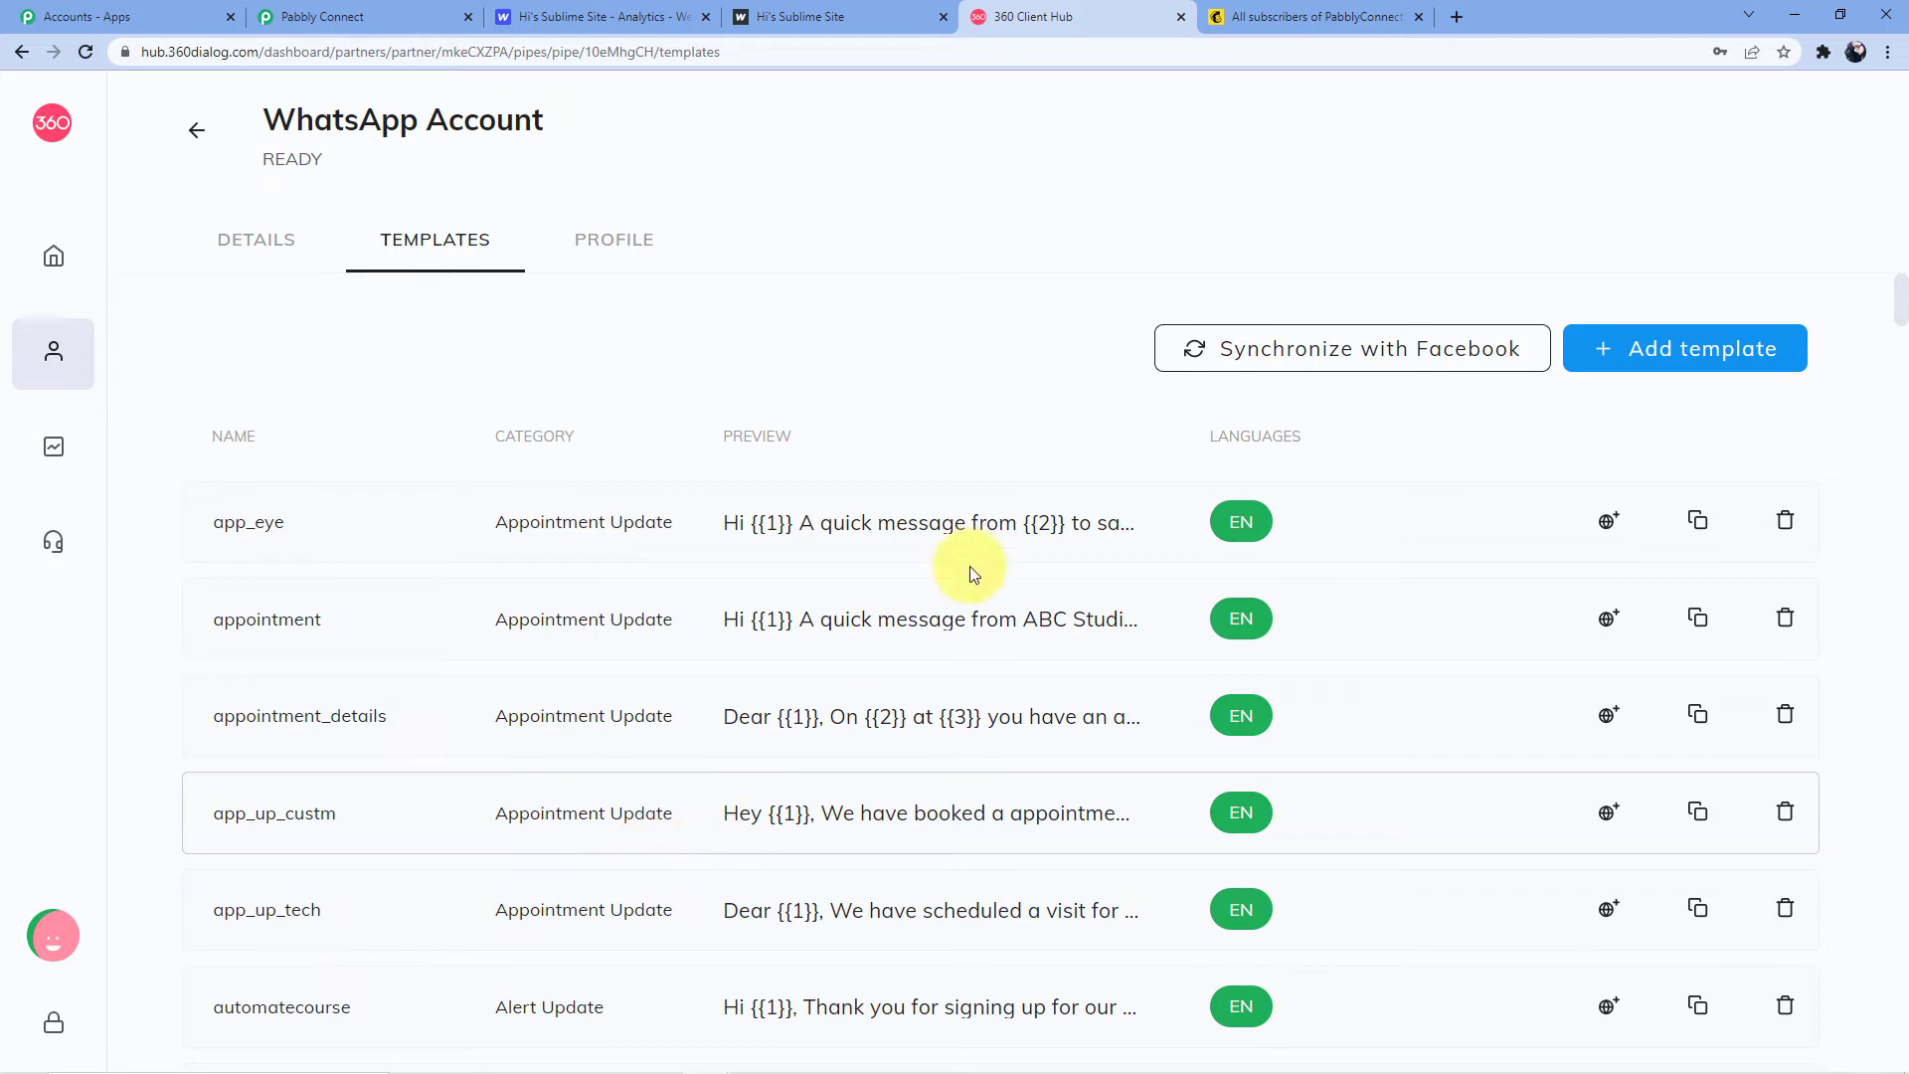
Preview the app_eye template and review its {{1}}–{{4}} placeholders and closing lines
{"action": "left_click", "coordinate": [909, 535]}
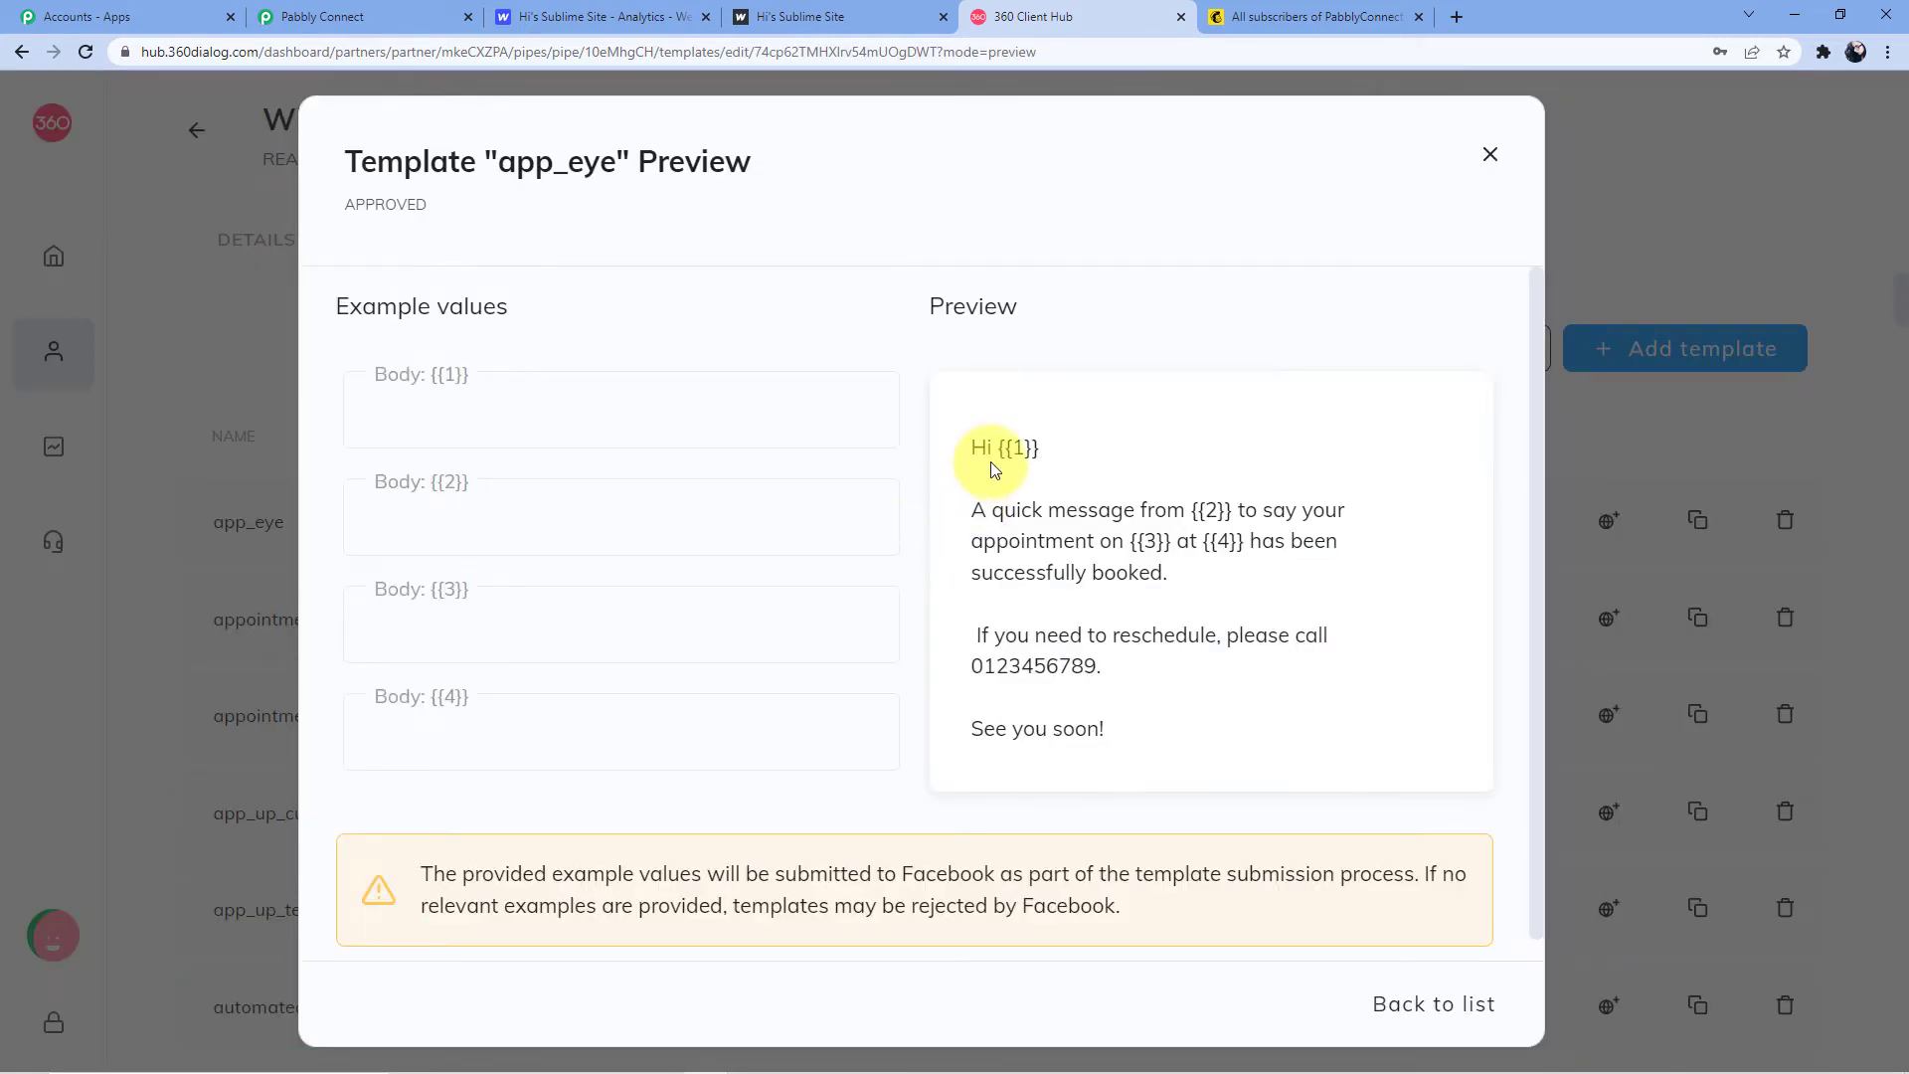
{"action": "left_click_drag", "start_coordinate": [1000, 450], "coordinate": [1041, 449]}
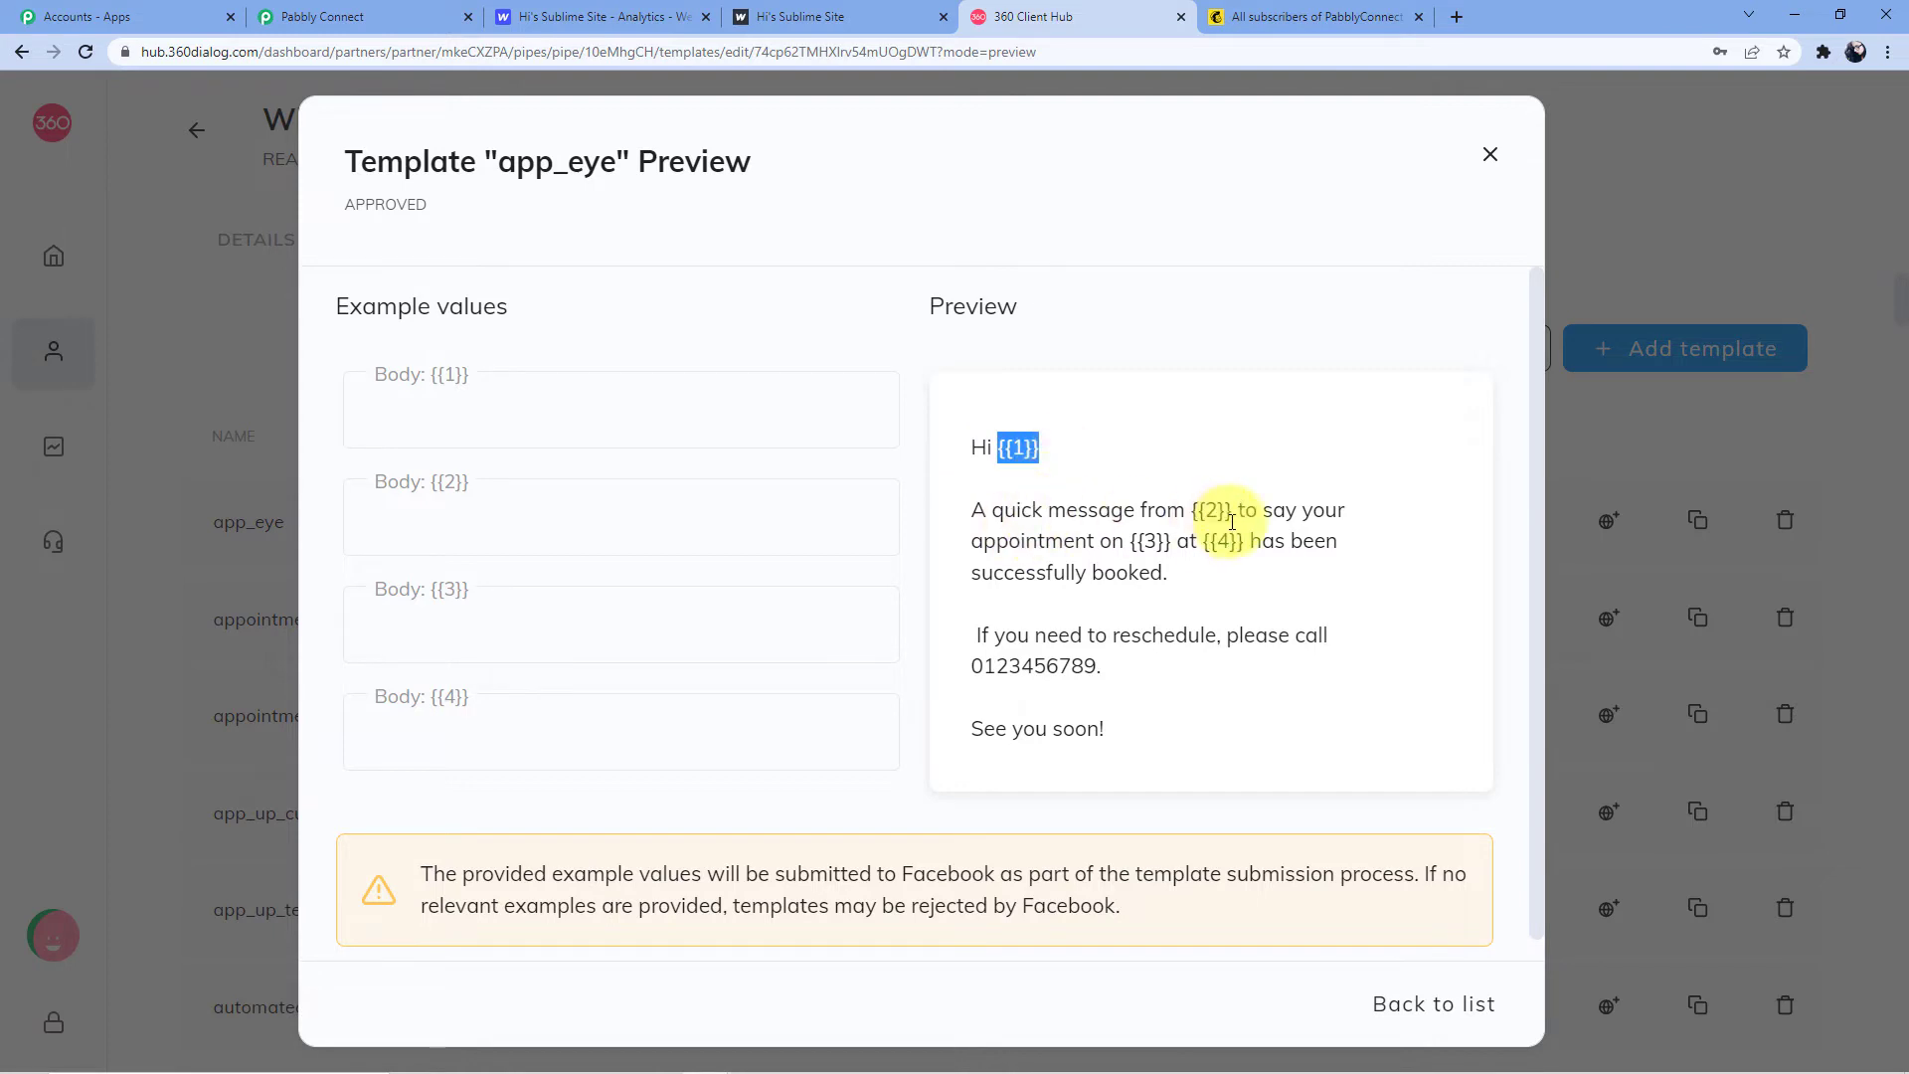
{"action": "left_click_drag", "start_coordinate": [1193, 513], "coordinate": [1230, 512]}
{"action": "left_click", "coordinate": [1261, 511]}
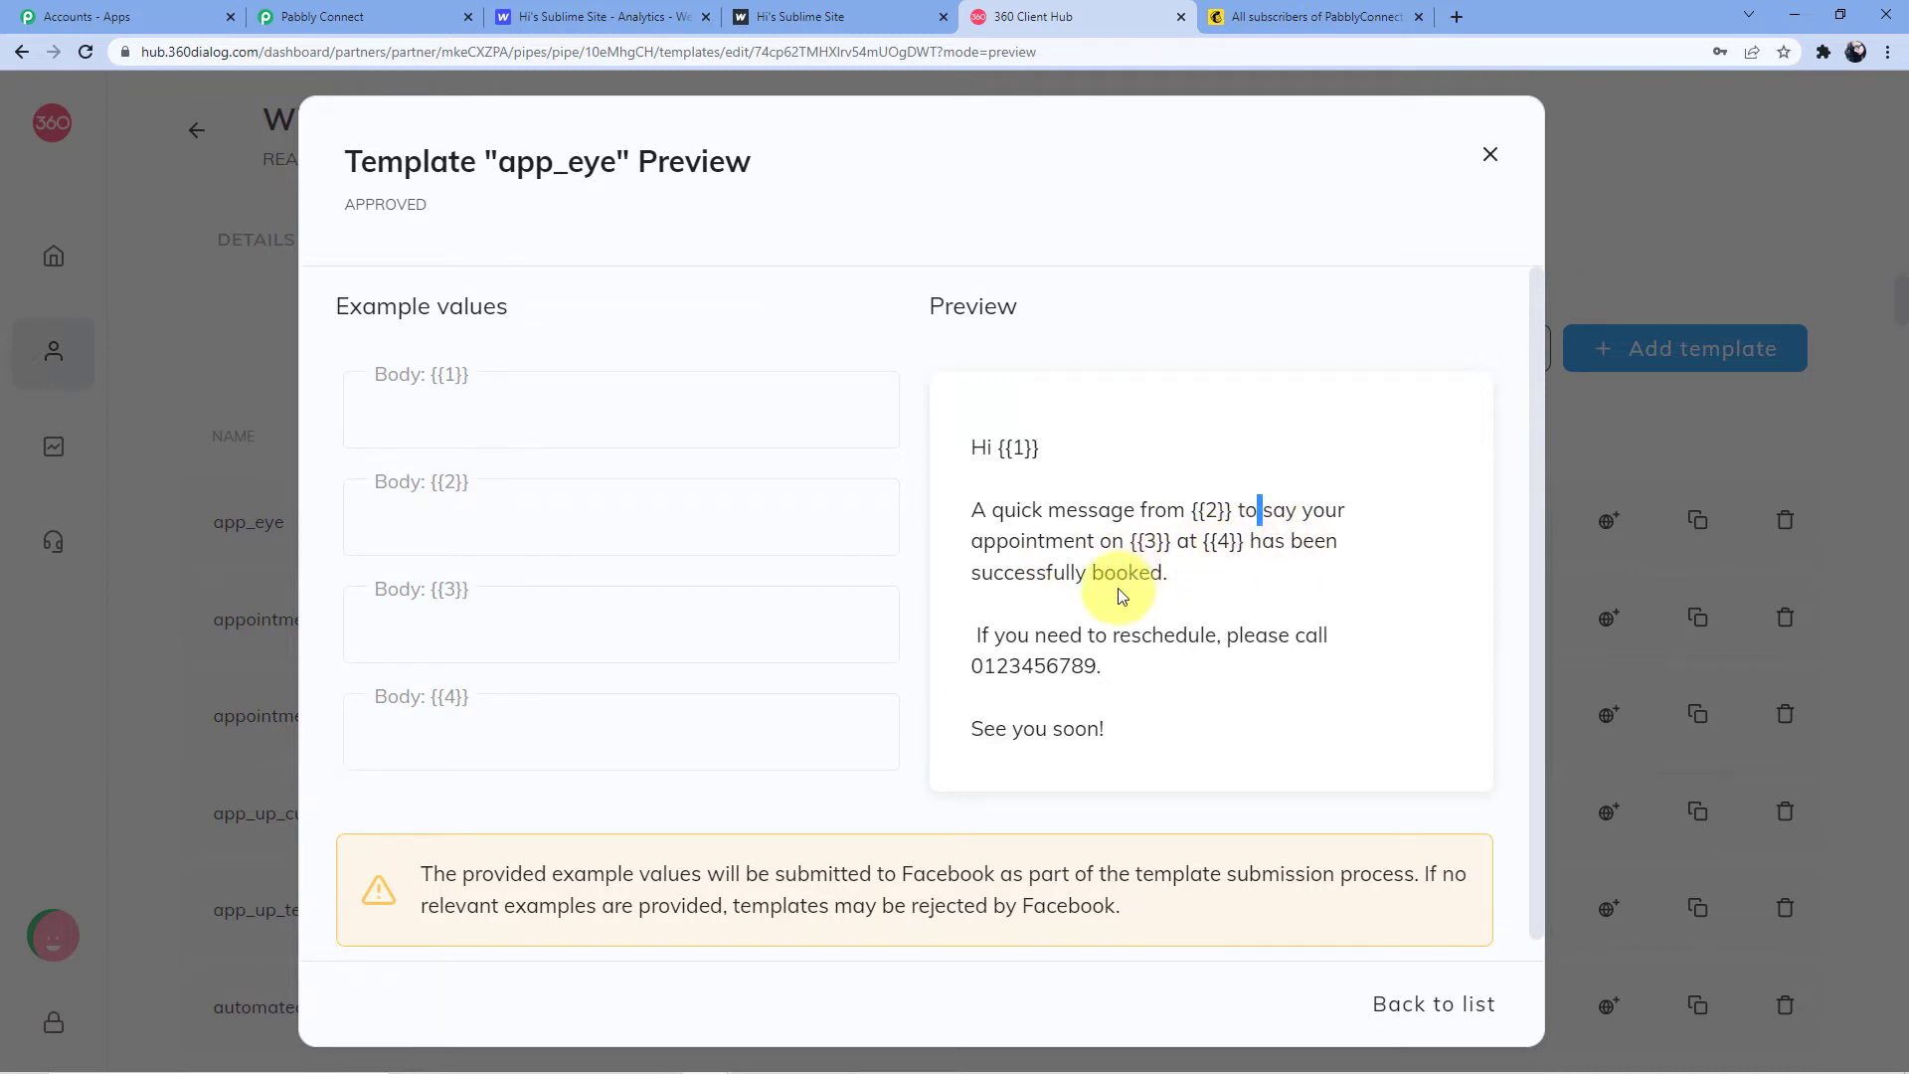
{"action": "left_click_drag", "start_coordinate": [996, 626], "coordinate": [1142, 725]}
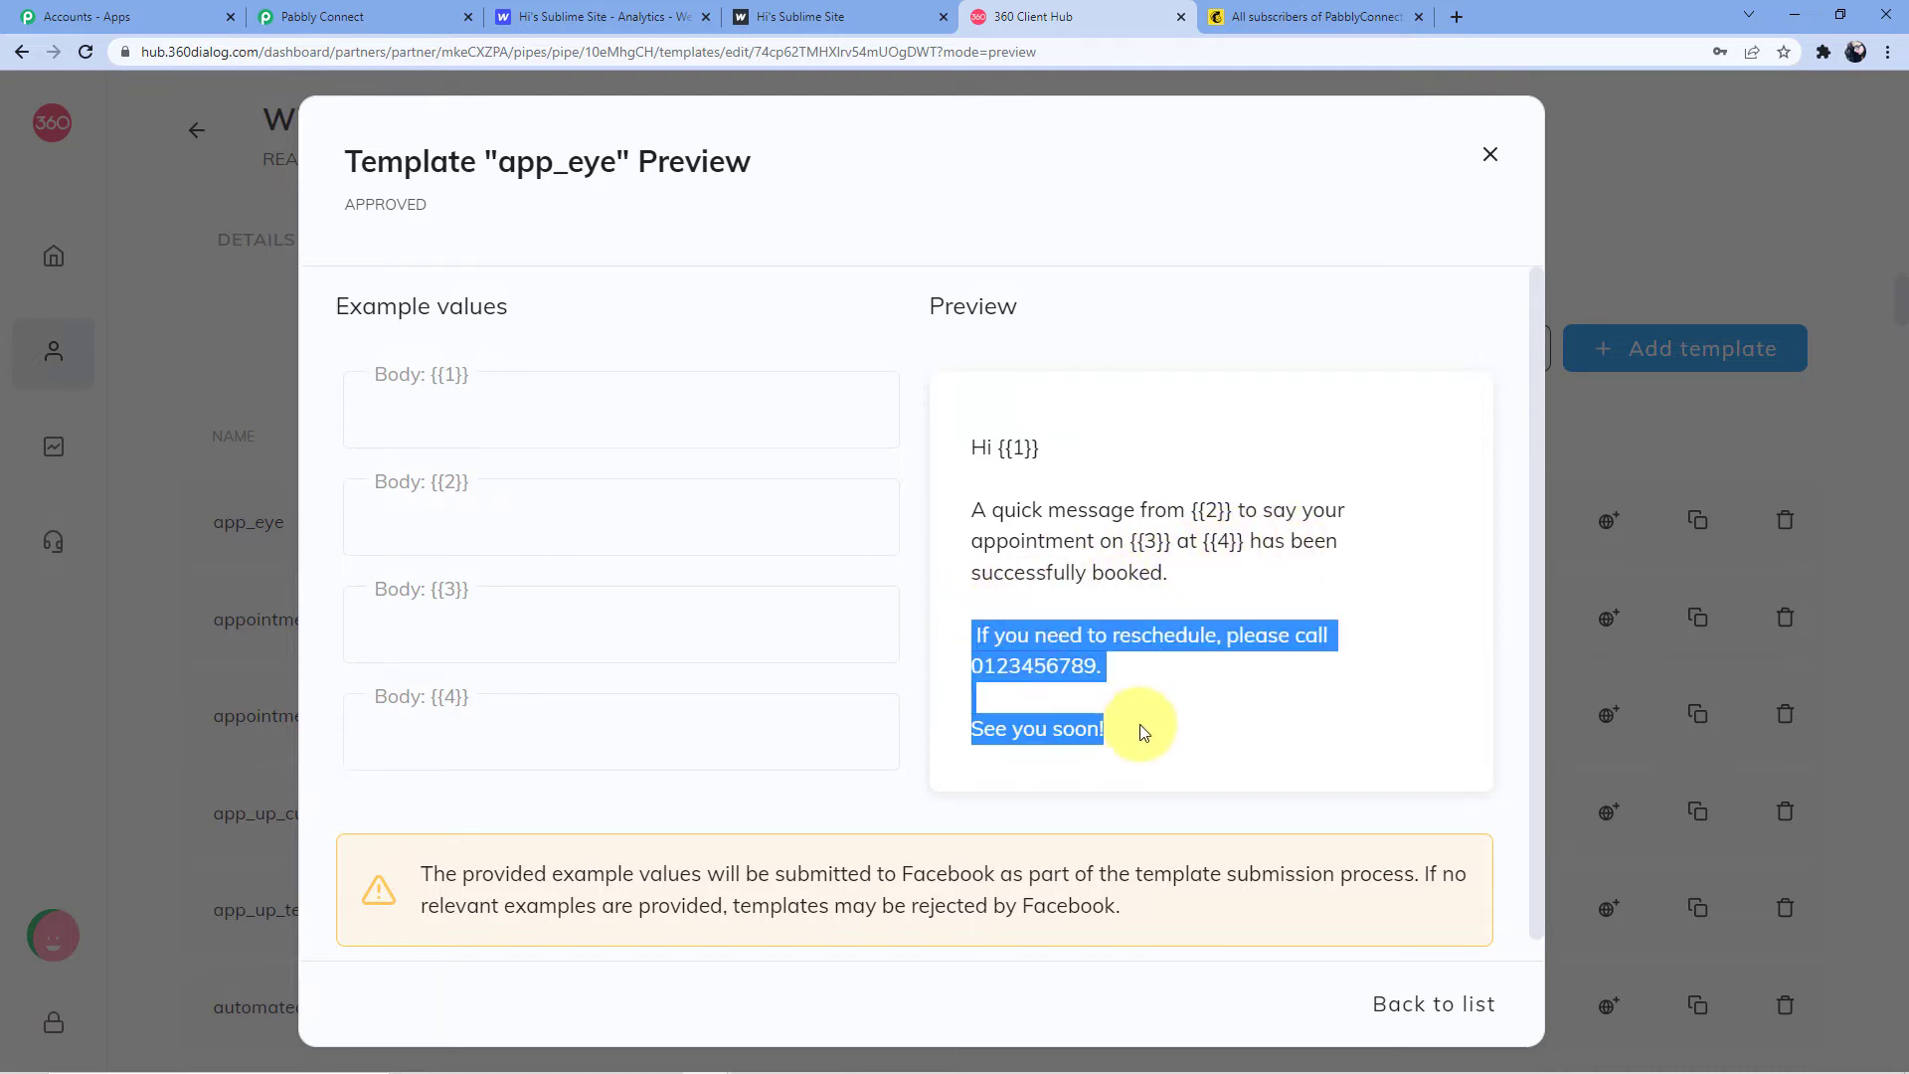
{"action": "left_click", "coordinate": [1212, 577]}
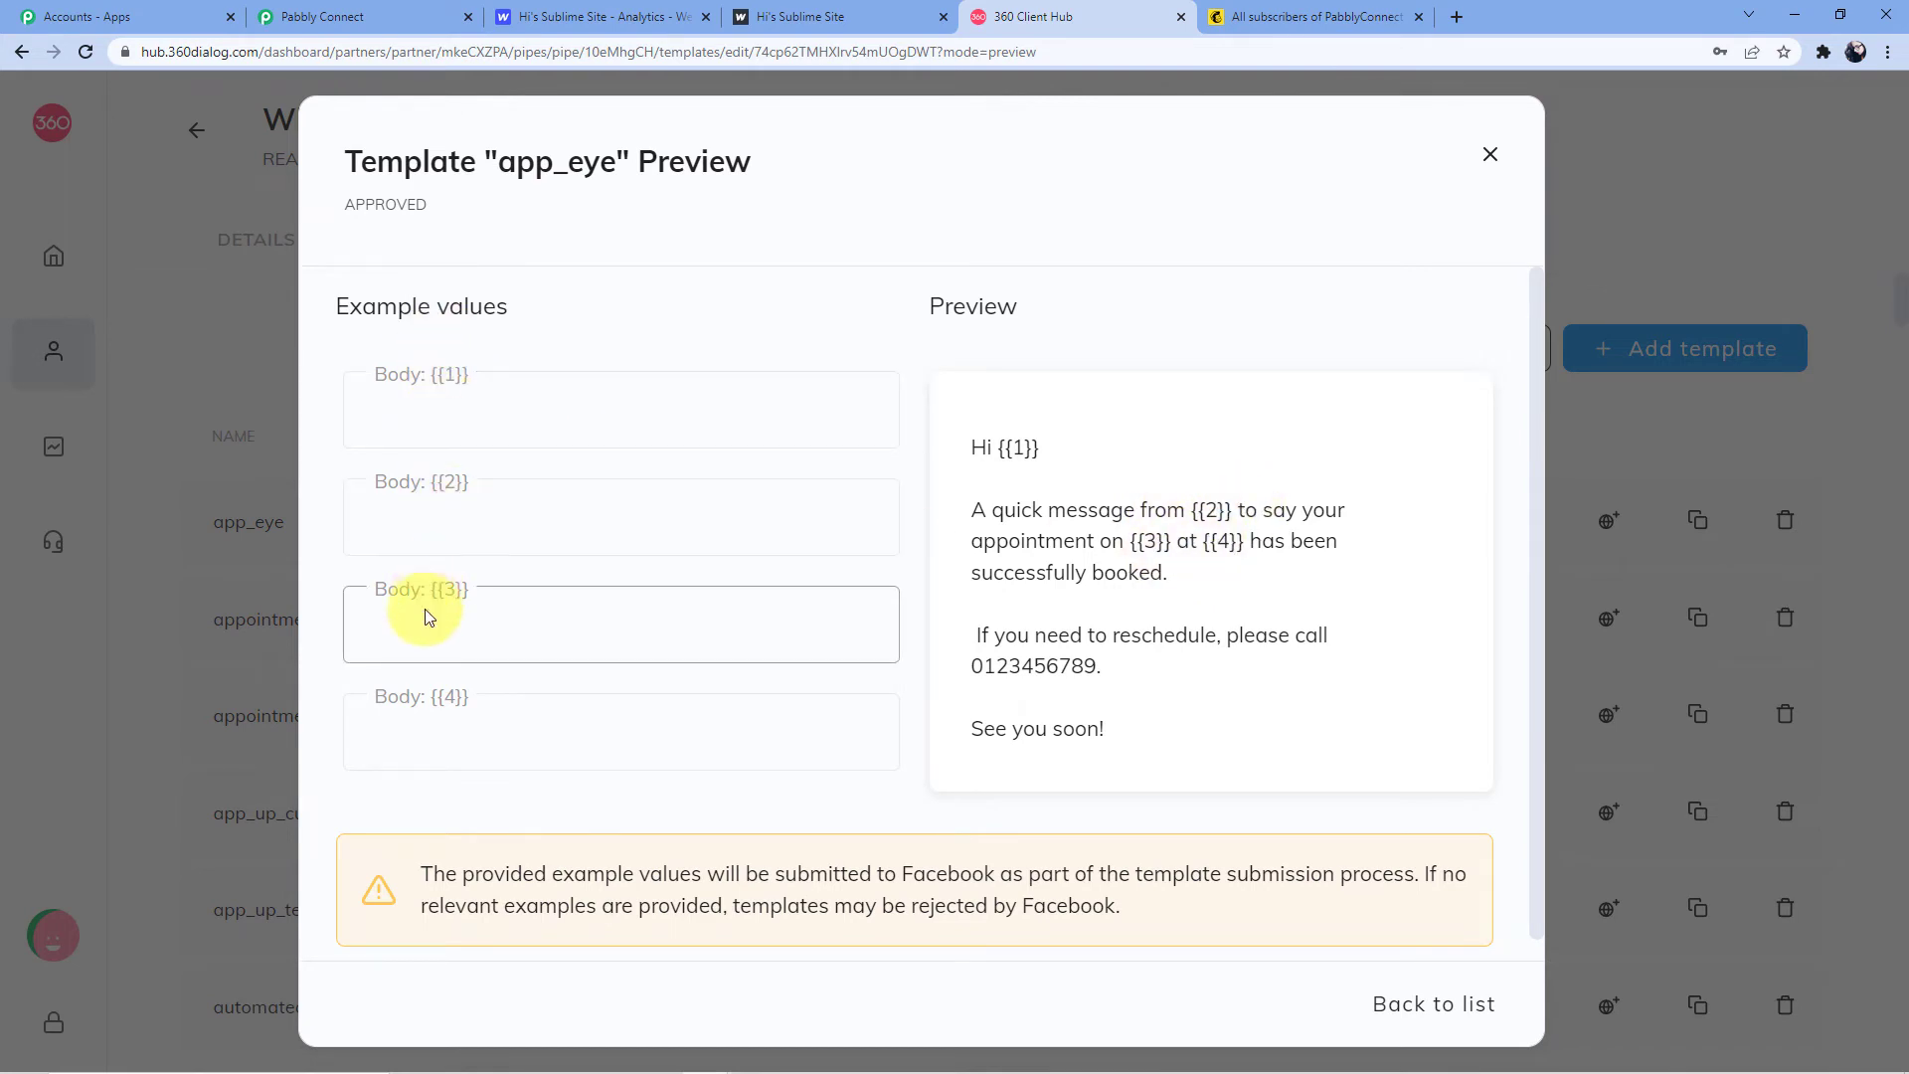
{"action": "left_click", "coordinate": [1487, 156]}
Start a blank New template (Auto Reply, Standard text only) and focus its Name field
{"action": "left_click", "coordinate": [1639, 366]}
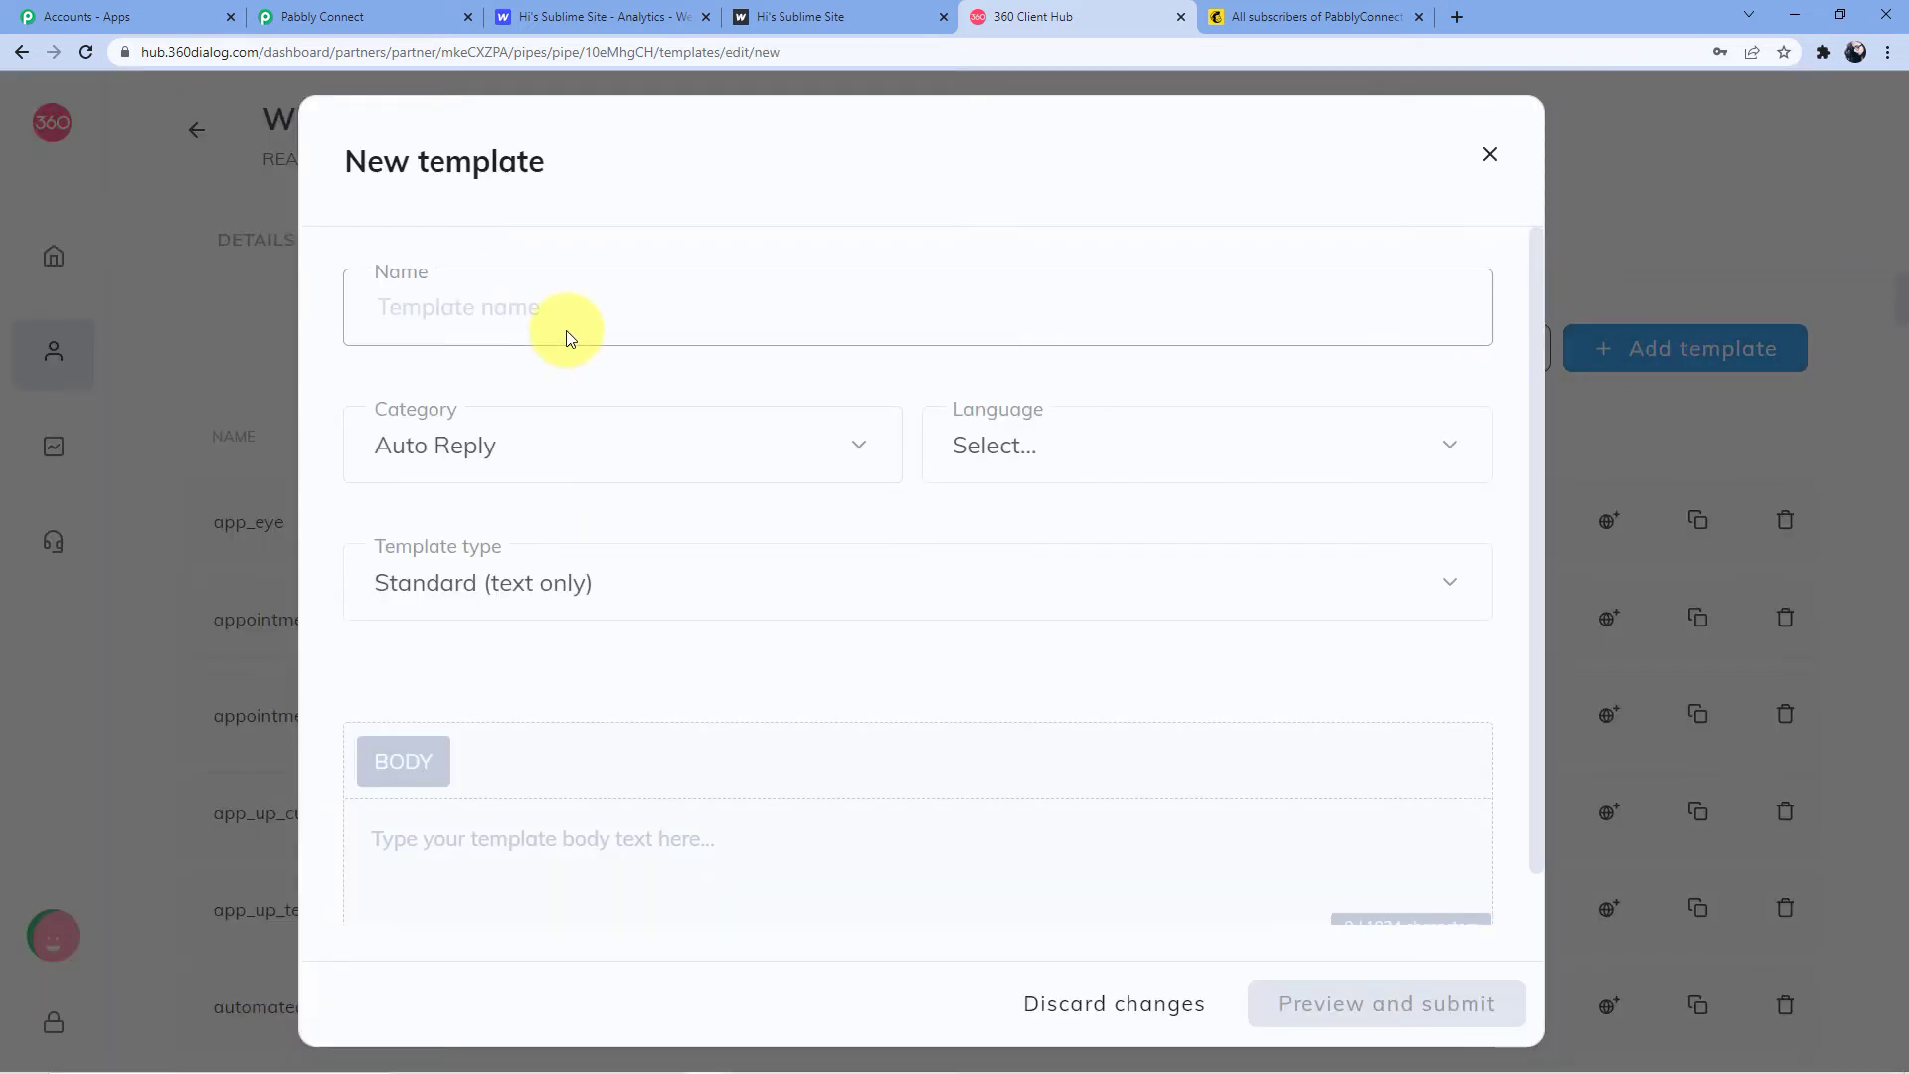
{"action": "scroll", "coordinate": [557, 596], "scroll_direction": "down", "scroll_amount": 1}
{"action": "scroll", "coordinate": [517, 824], "scroll_direction": "up", "scroll_amount": 1}
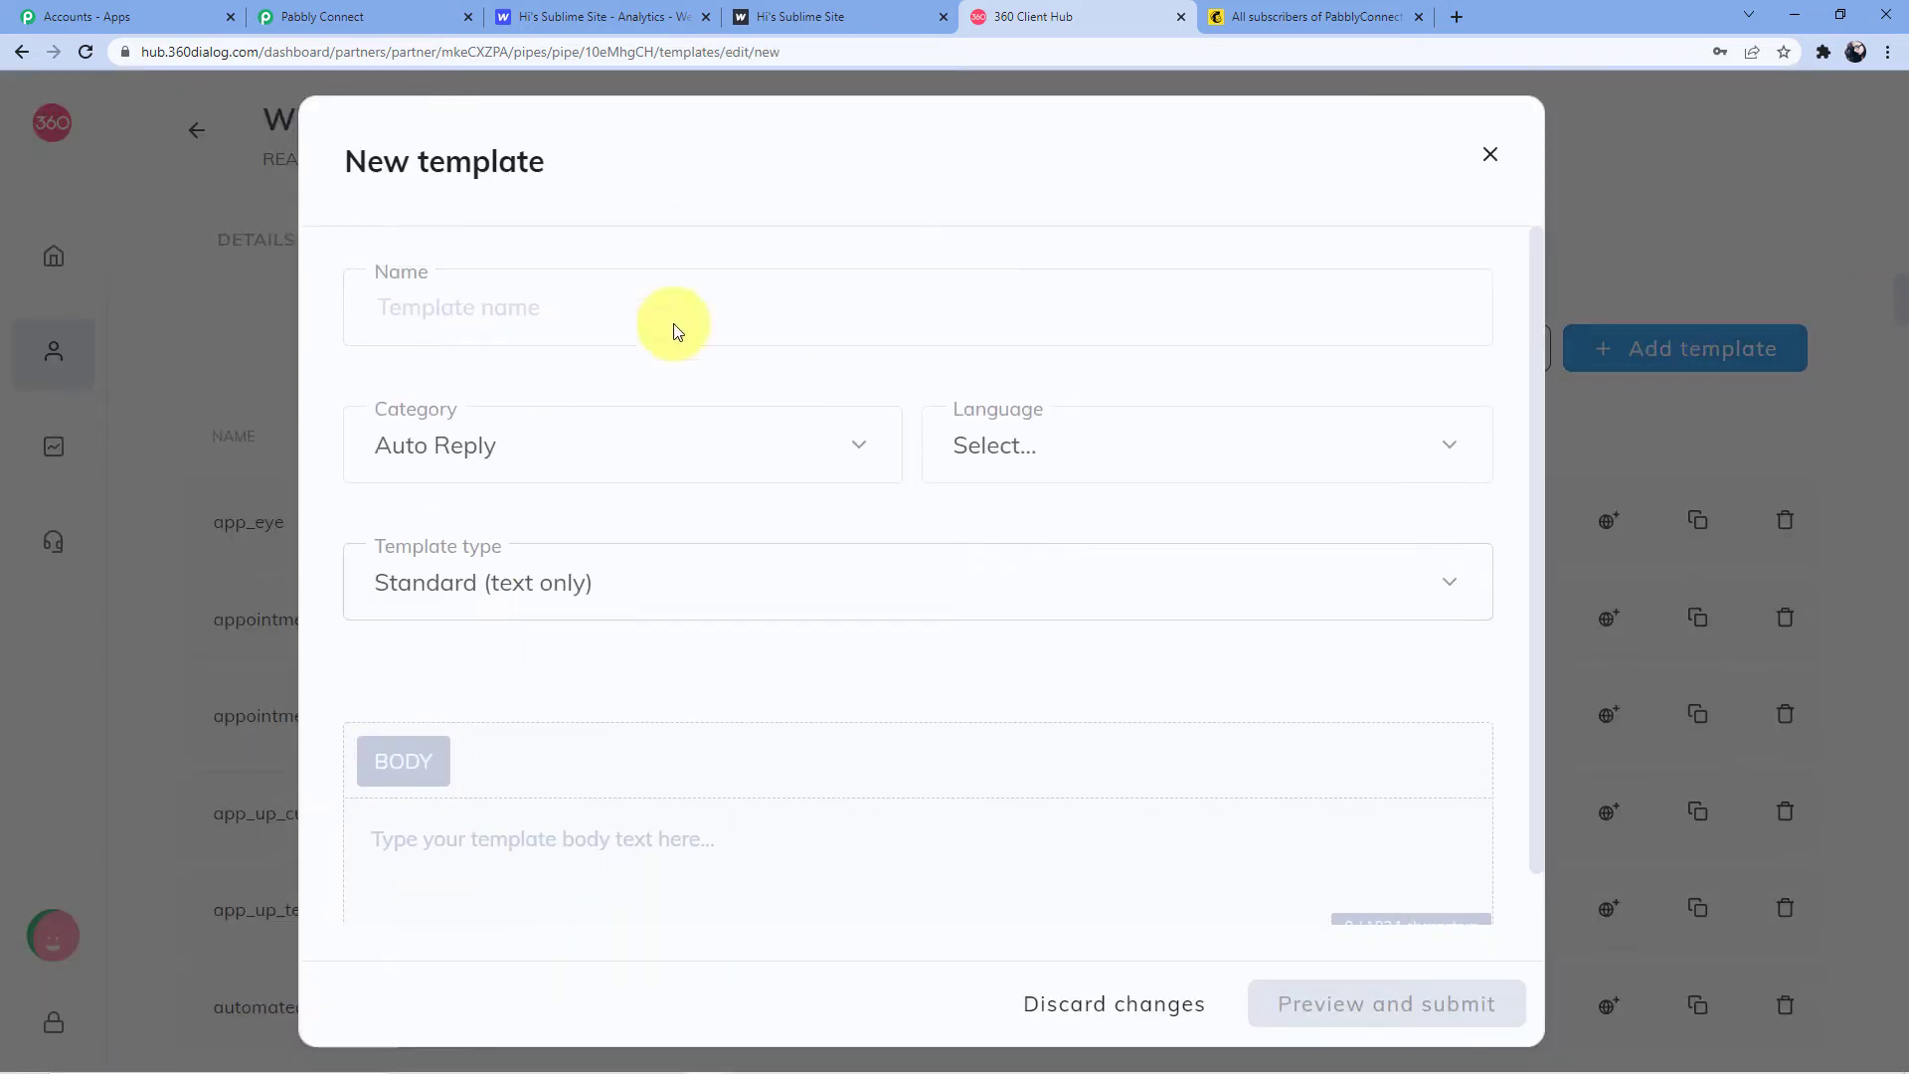
{"action": "scroll", "coordinate": [504, 279], "scroll_direction": "up", "scroll_amount": 1}
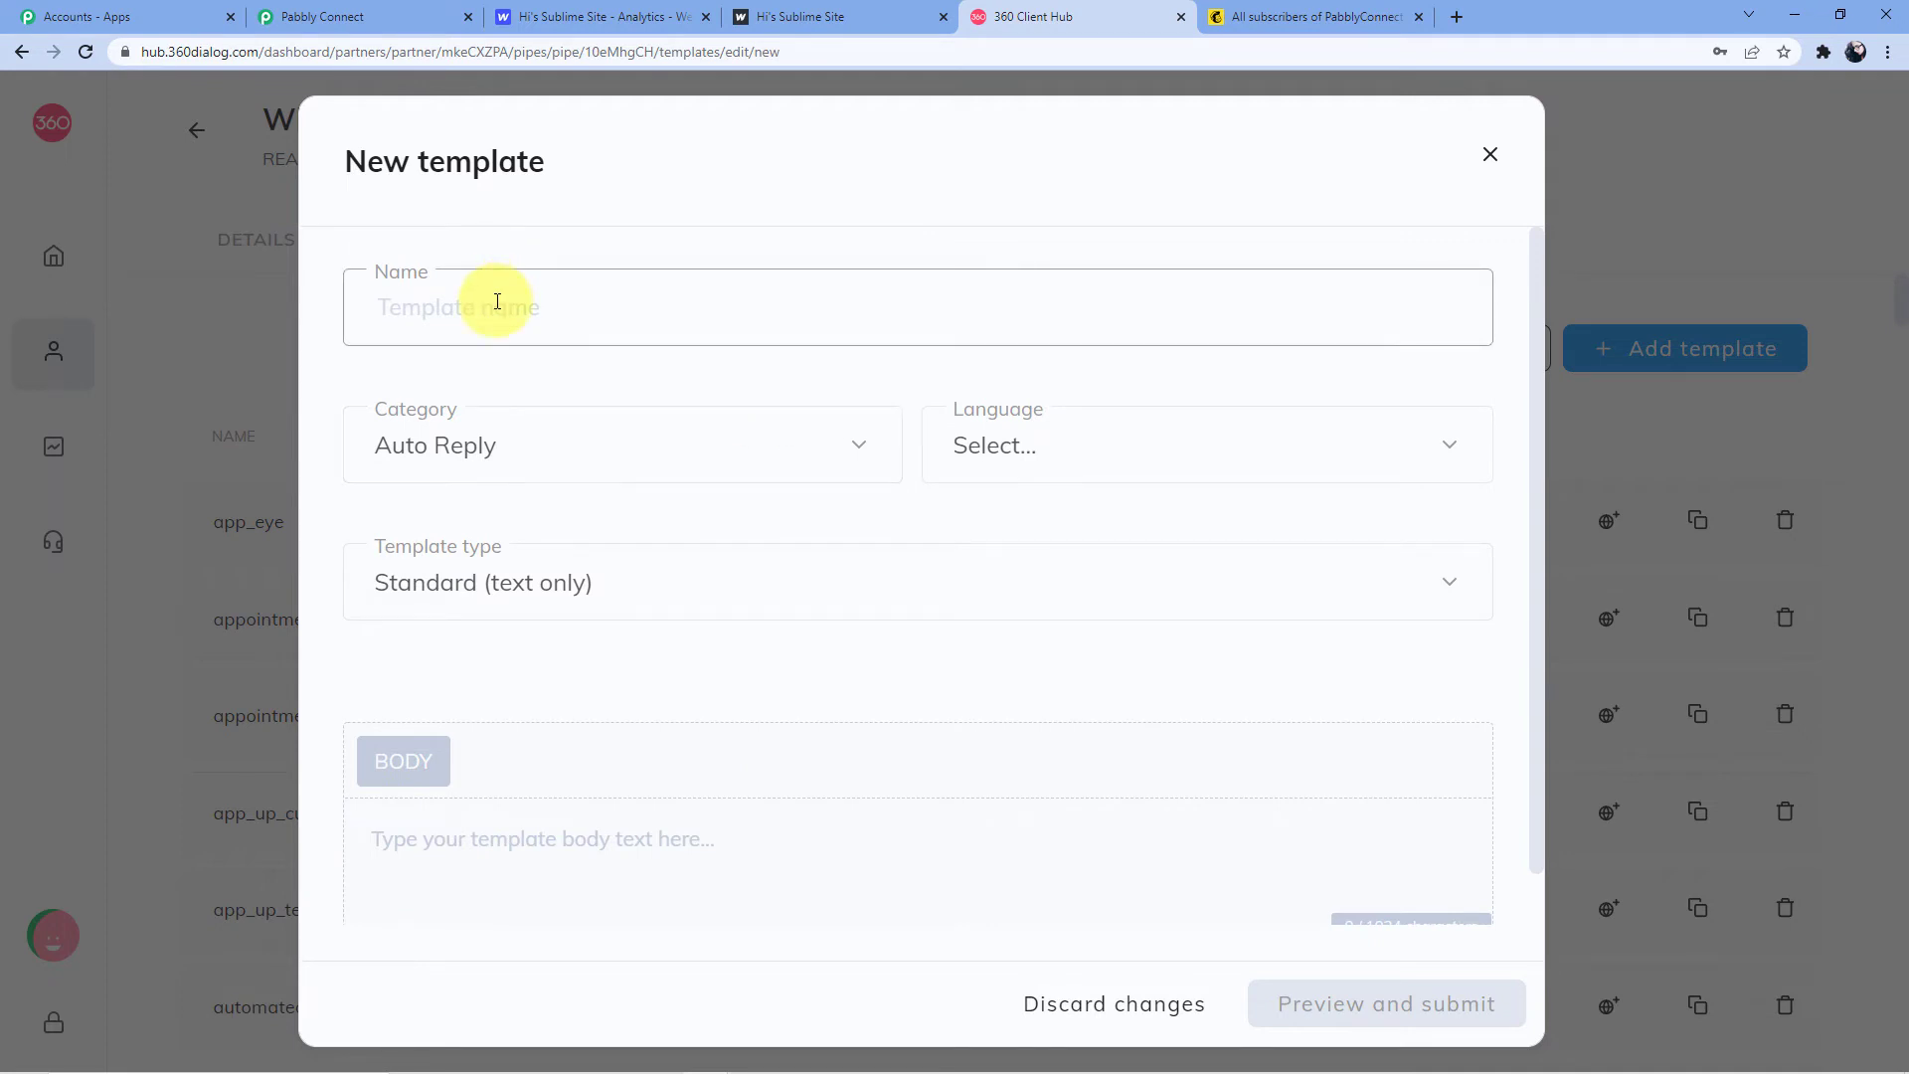
{"action": "left_click", "coordinate": [496, 304]}
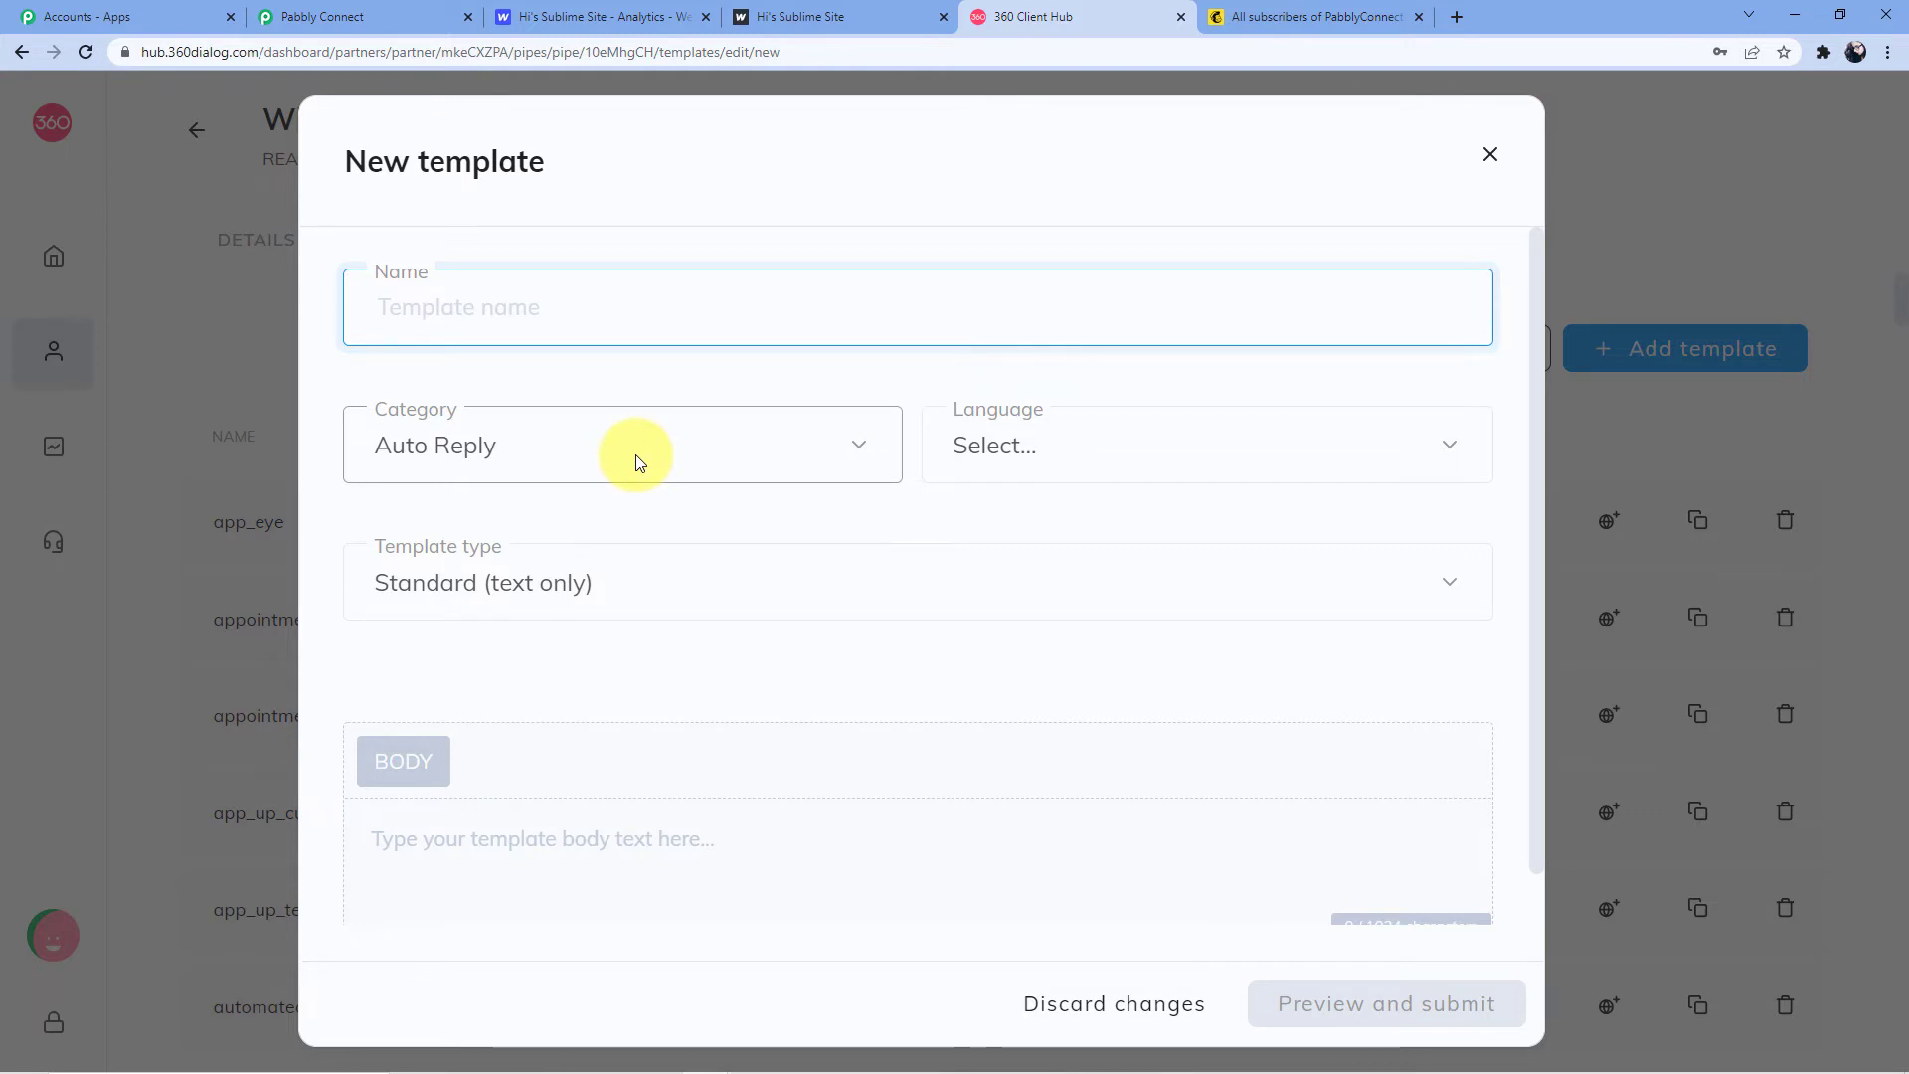
Discard the new template form and return to the Pabbly Connect workflow
{"action": "left_click", "coordinate": [1488, 154]}
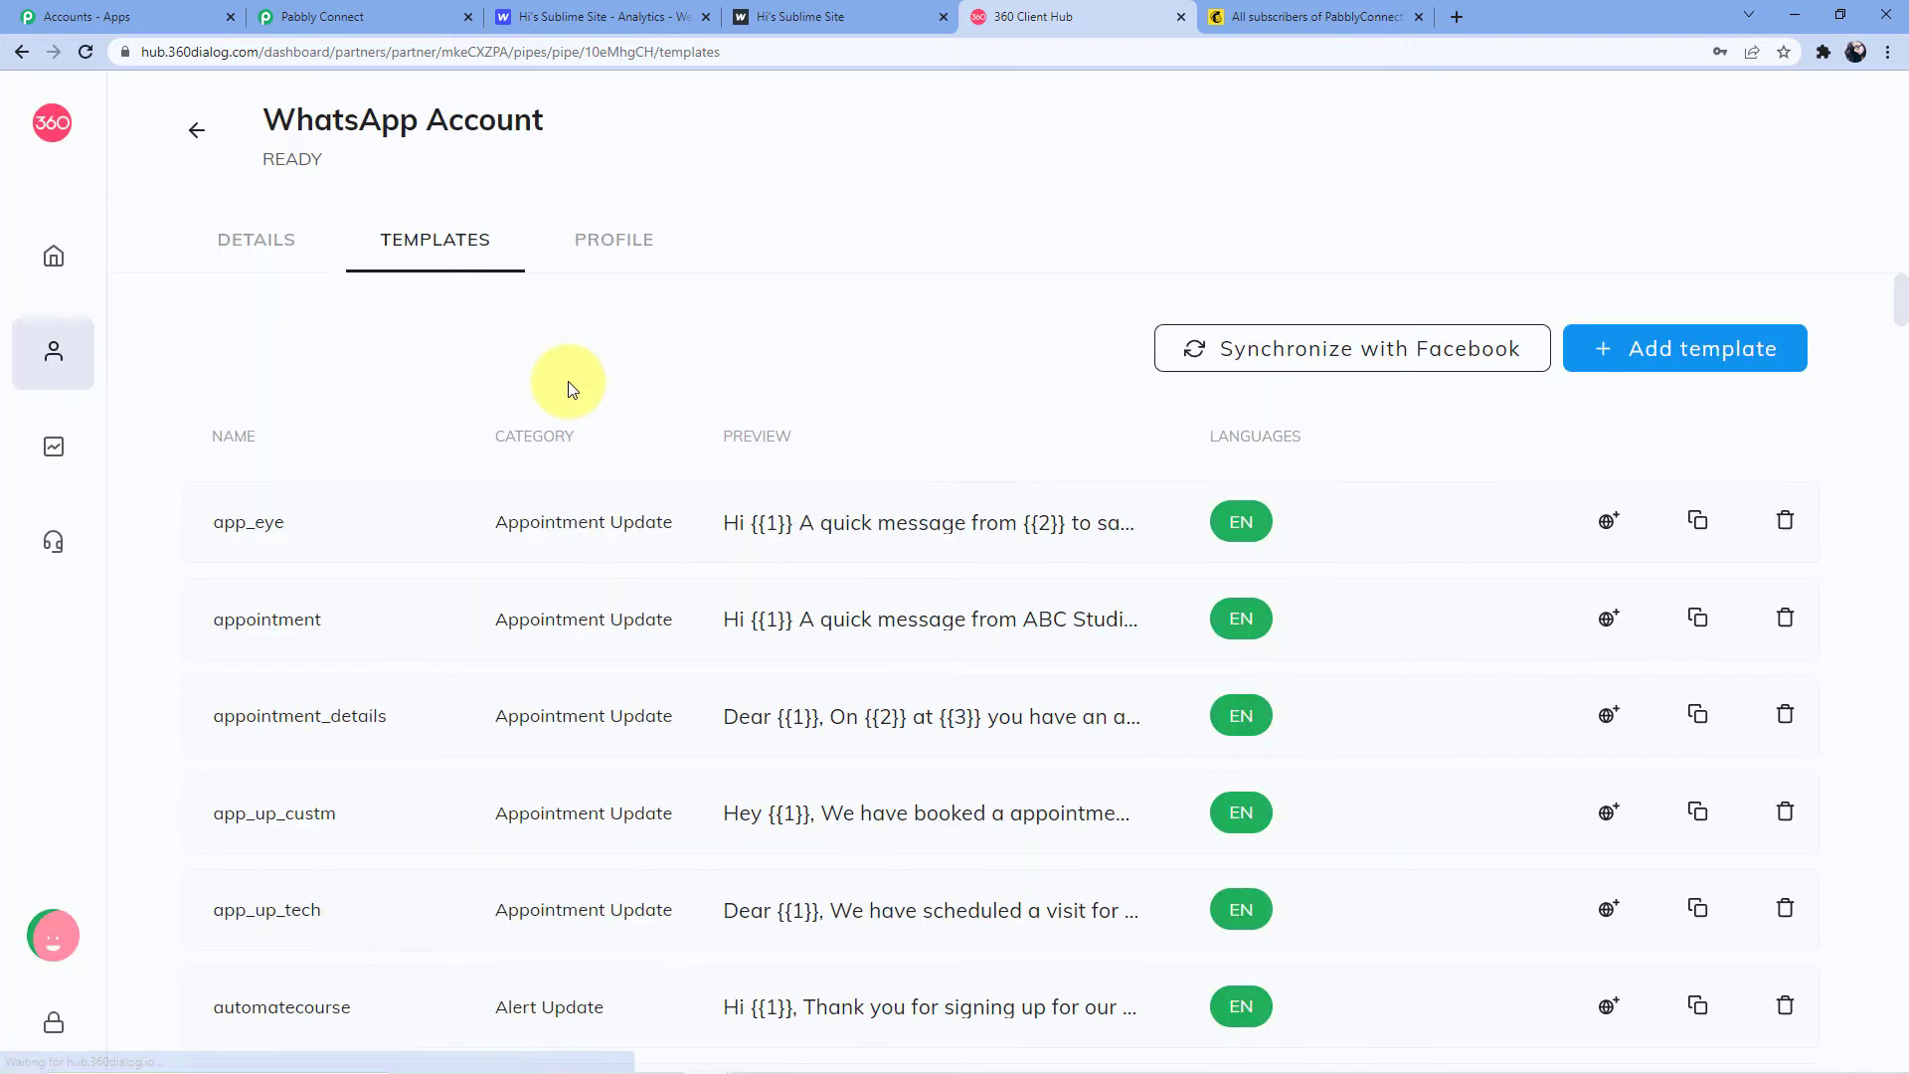
{"action": "left_click", "coordinate": [332, 12]}
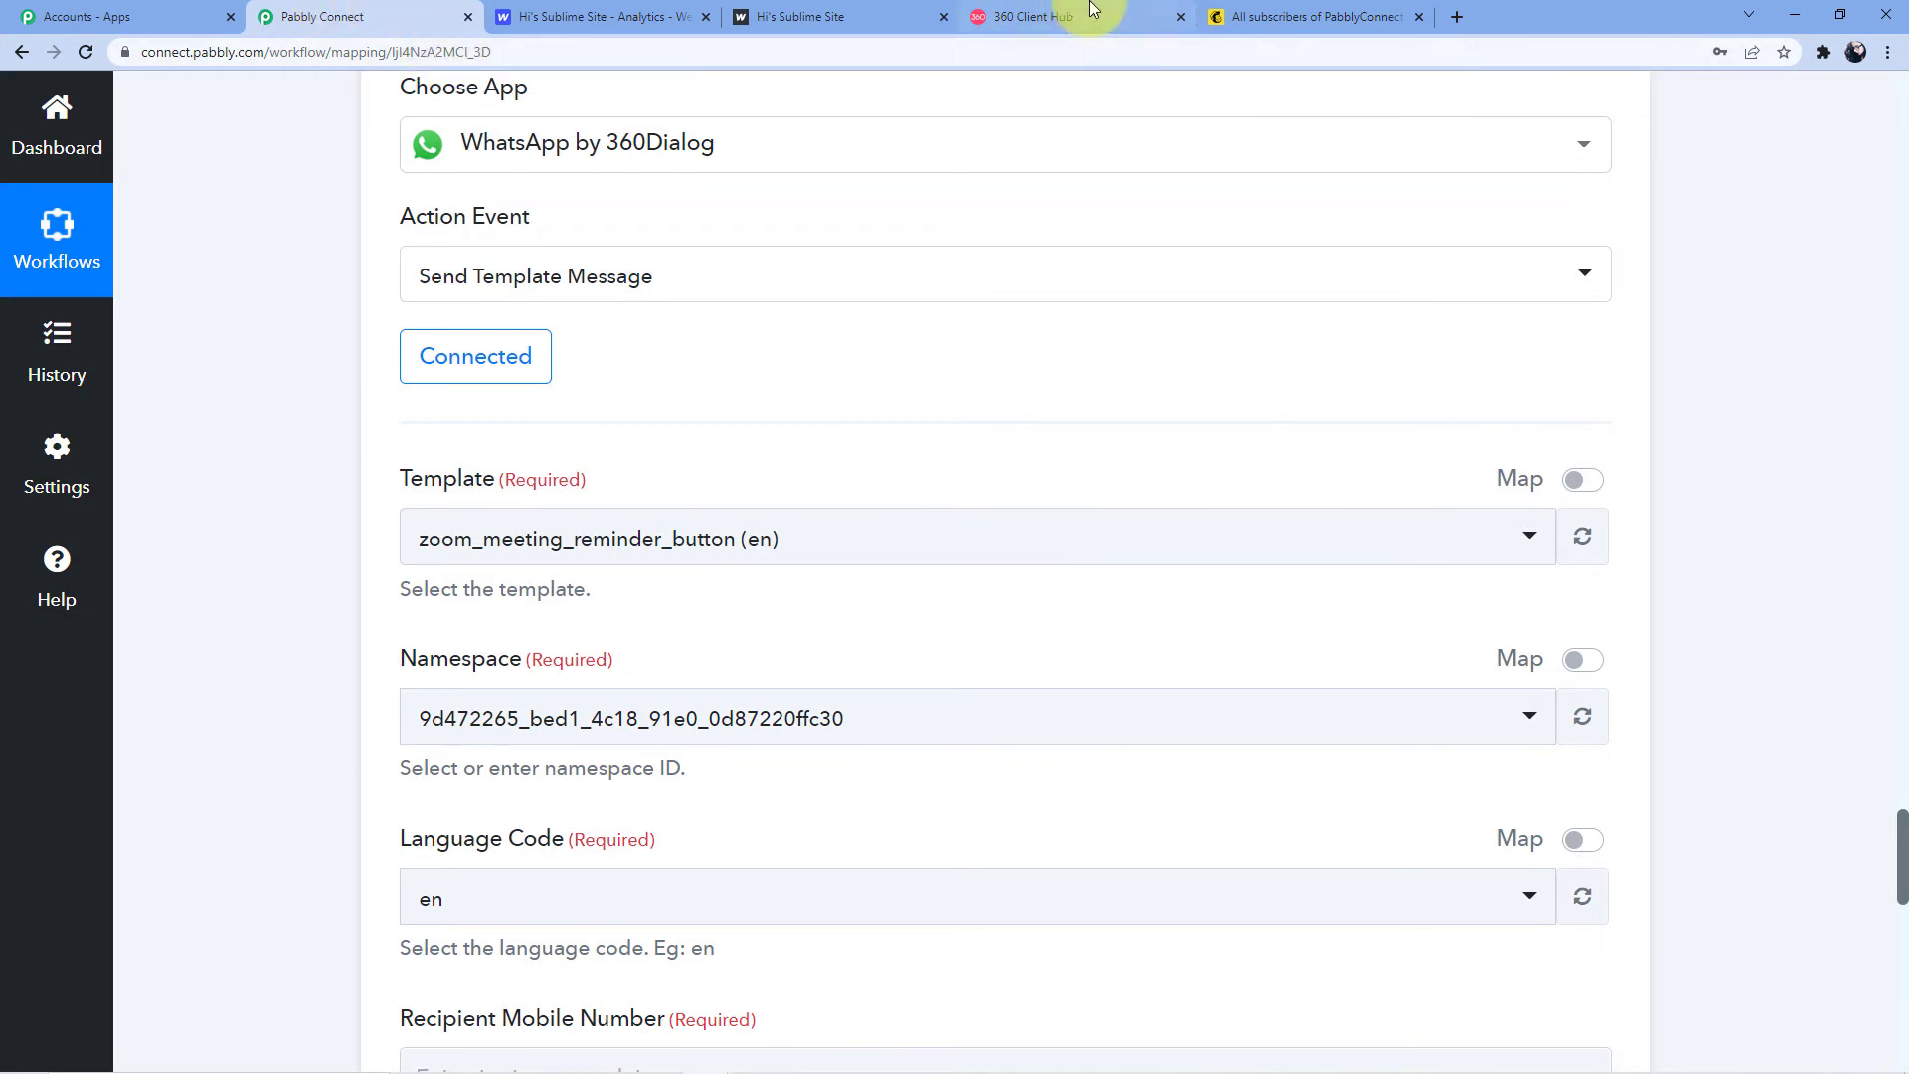
{"action": "left_click", "coordinate": [1133, 12]}
{"action": "left_click", "coordinate": [331, 13]}
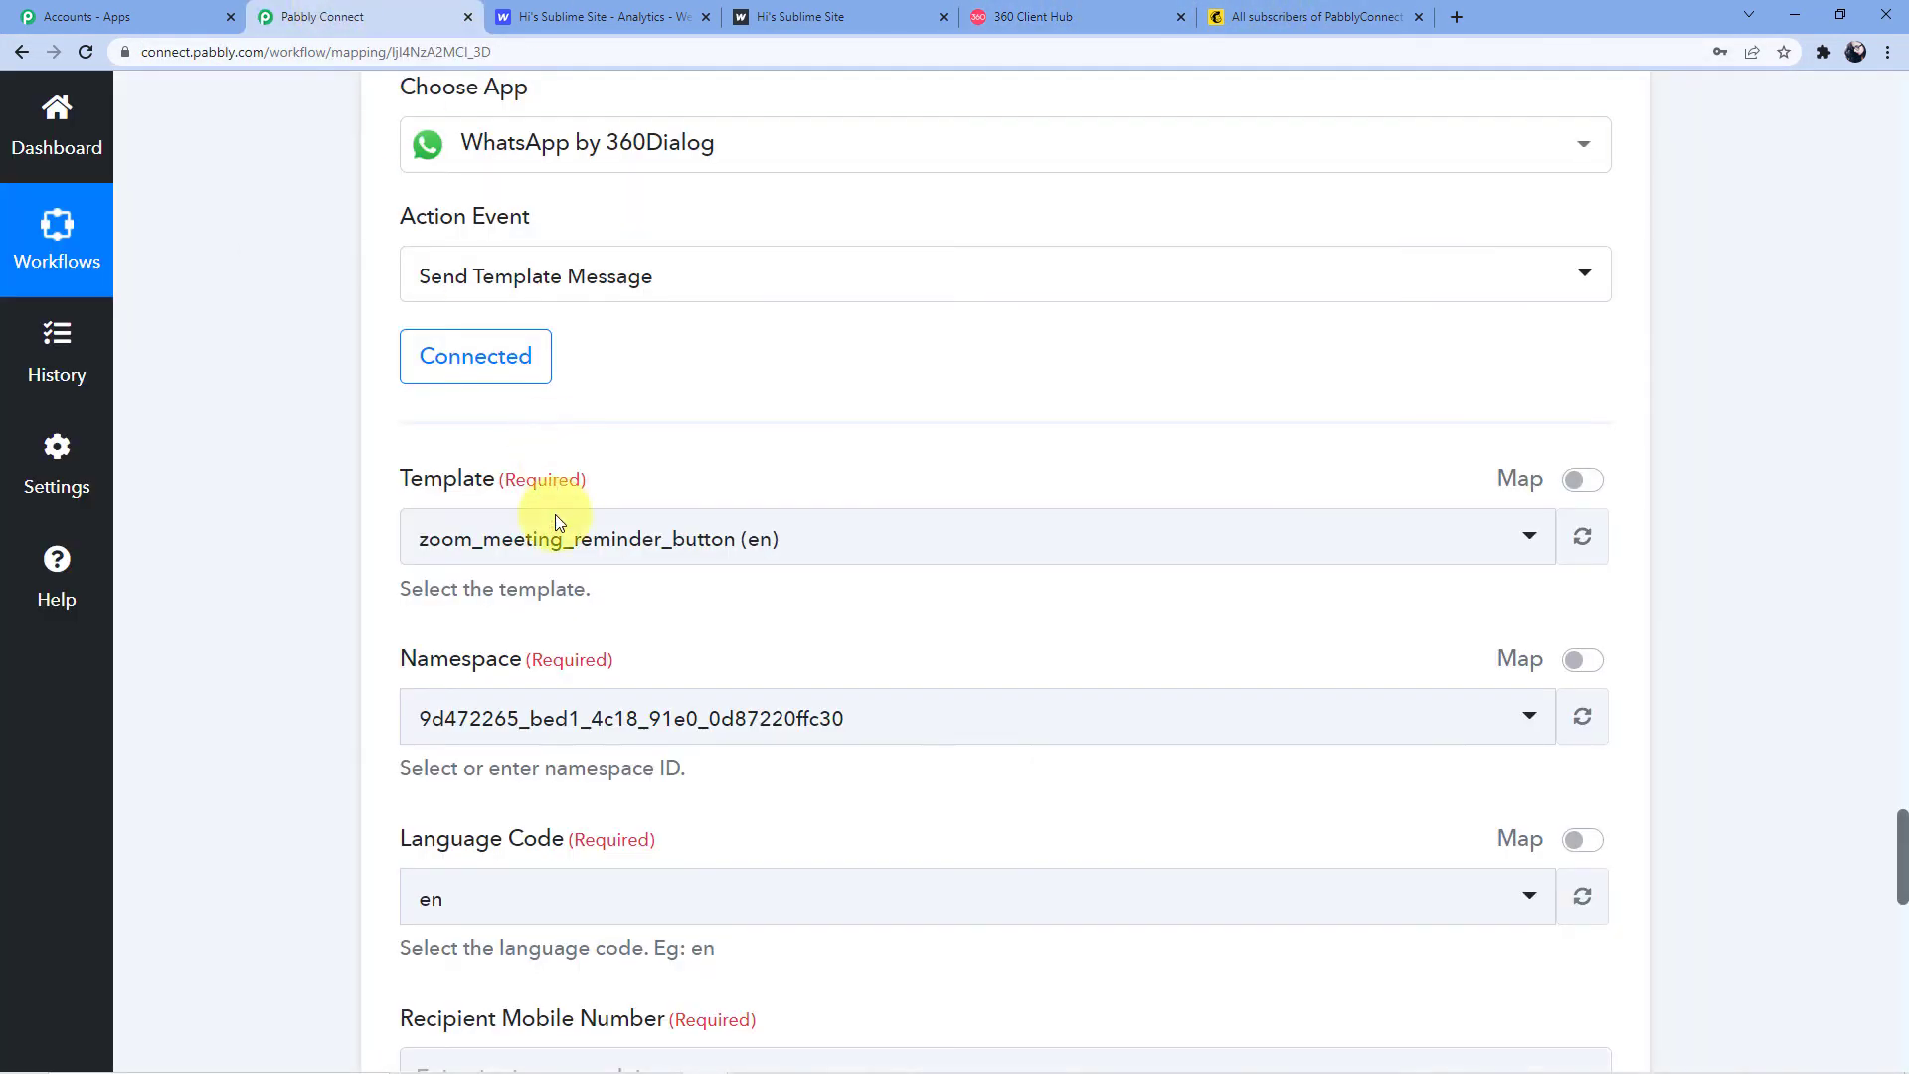
Search the Template list for 'form_sub' and choose form_submission_count (en)
{"action": "left_click", "coordinate": [554, 537]}
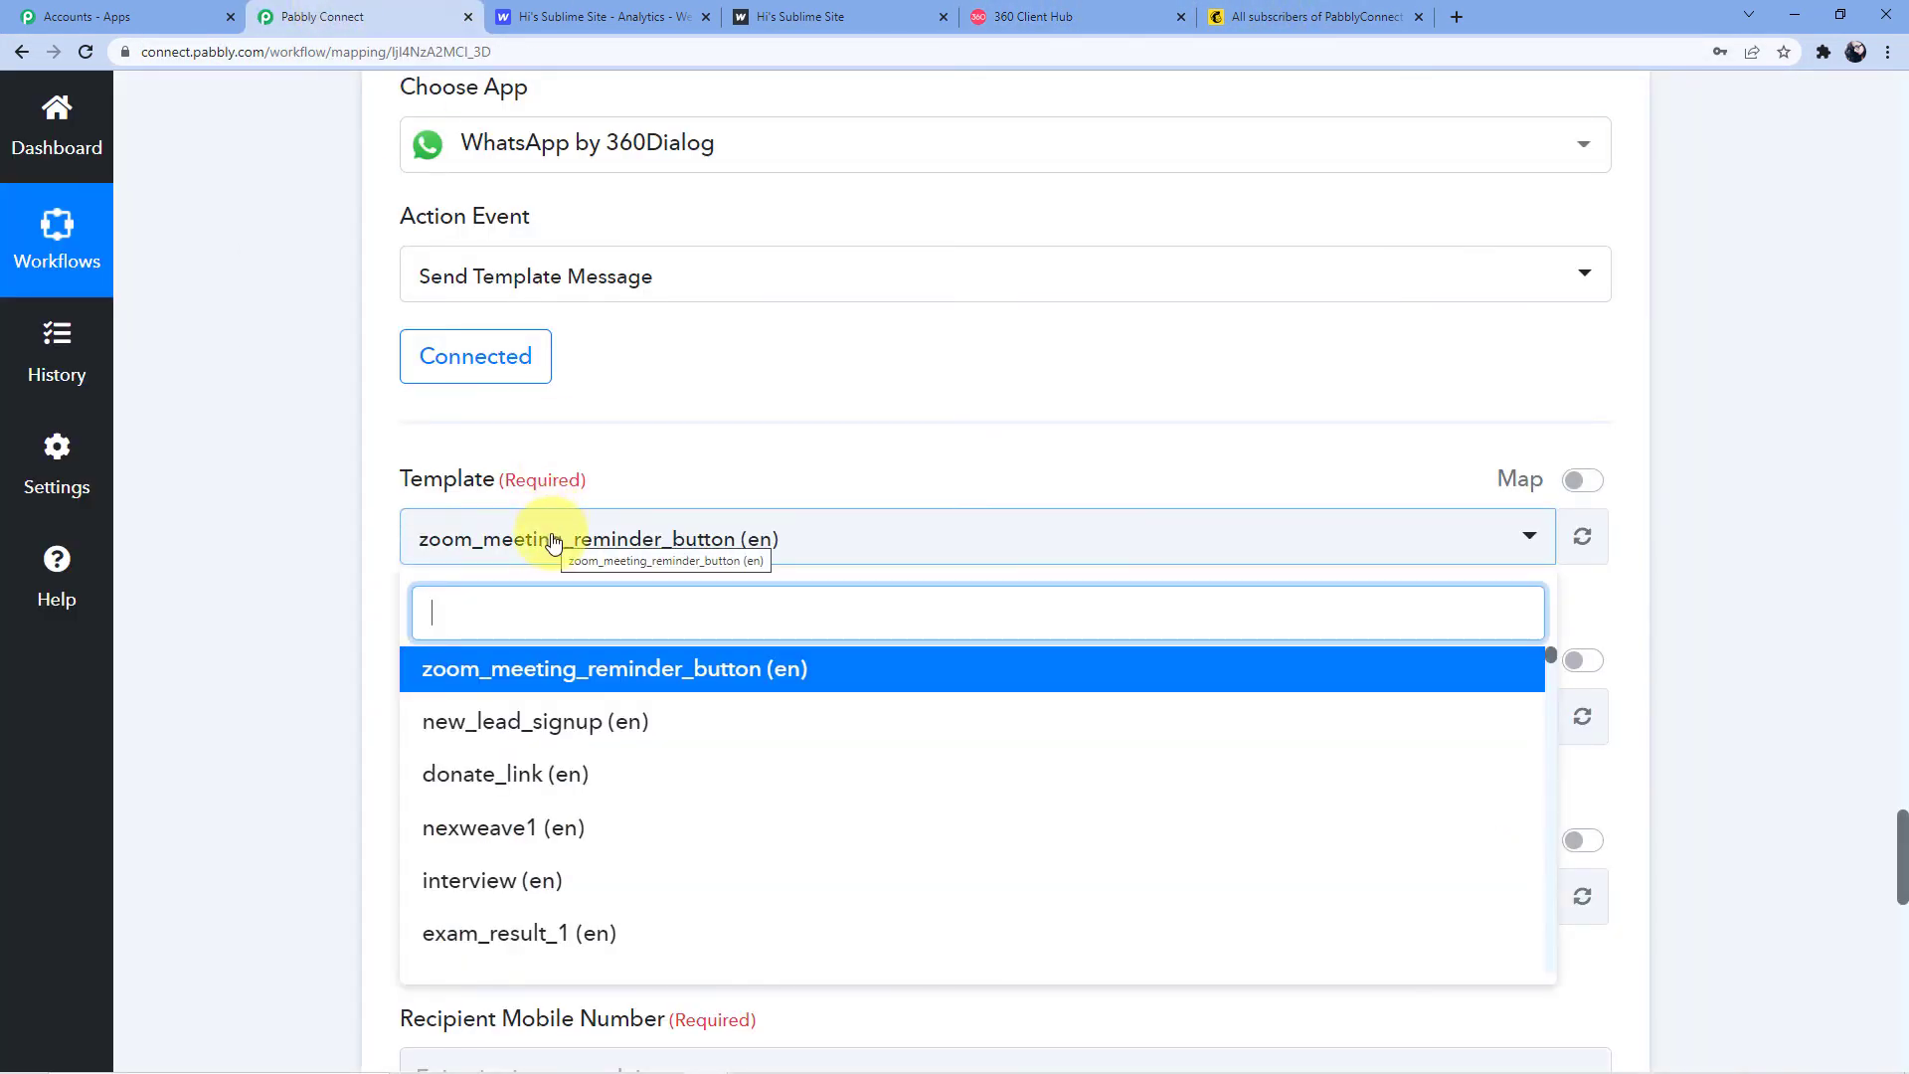
{"action": "left_click", "coordinate": [554, 541]}
{"action": "left_click", "coordinate": [554, 542]}
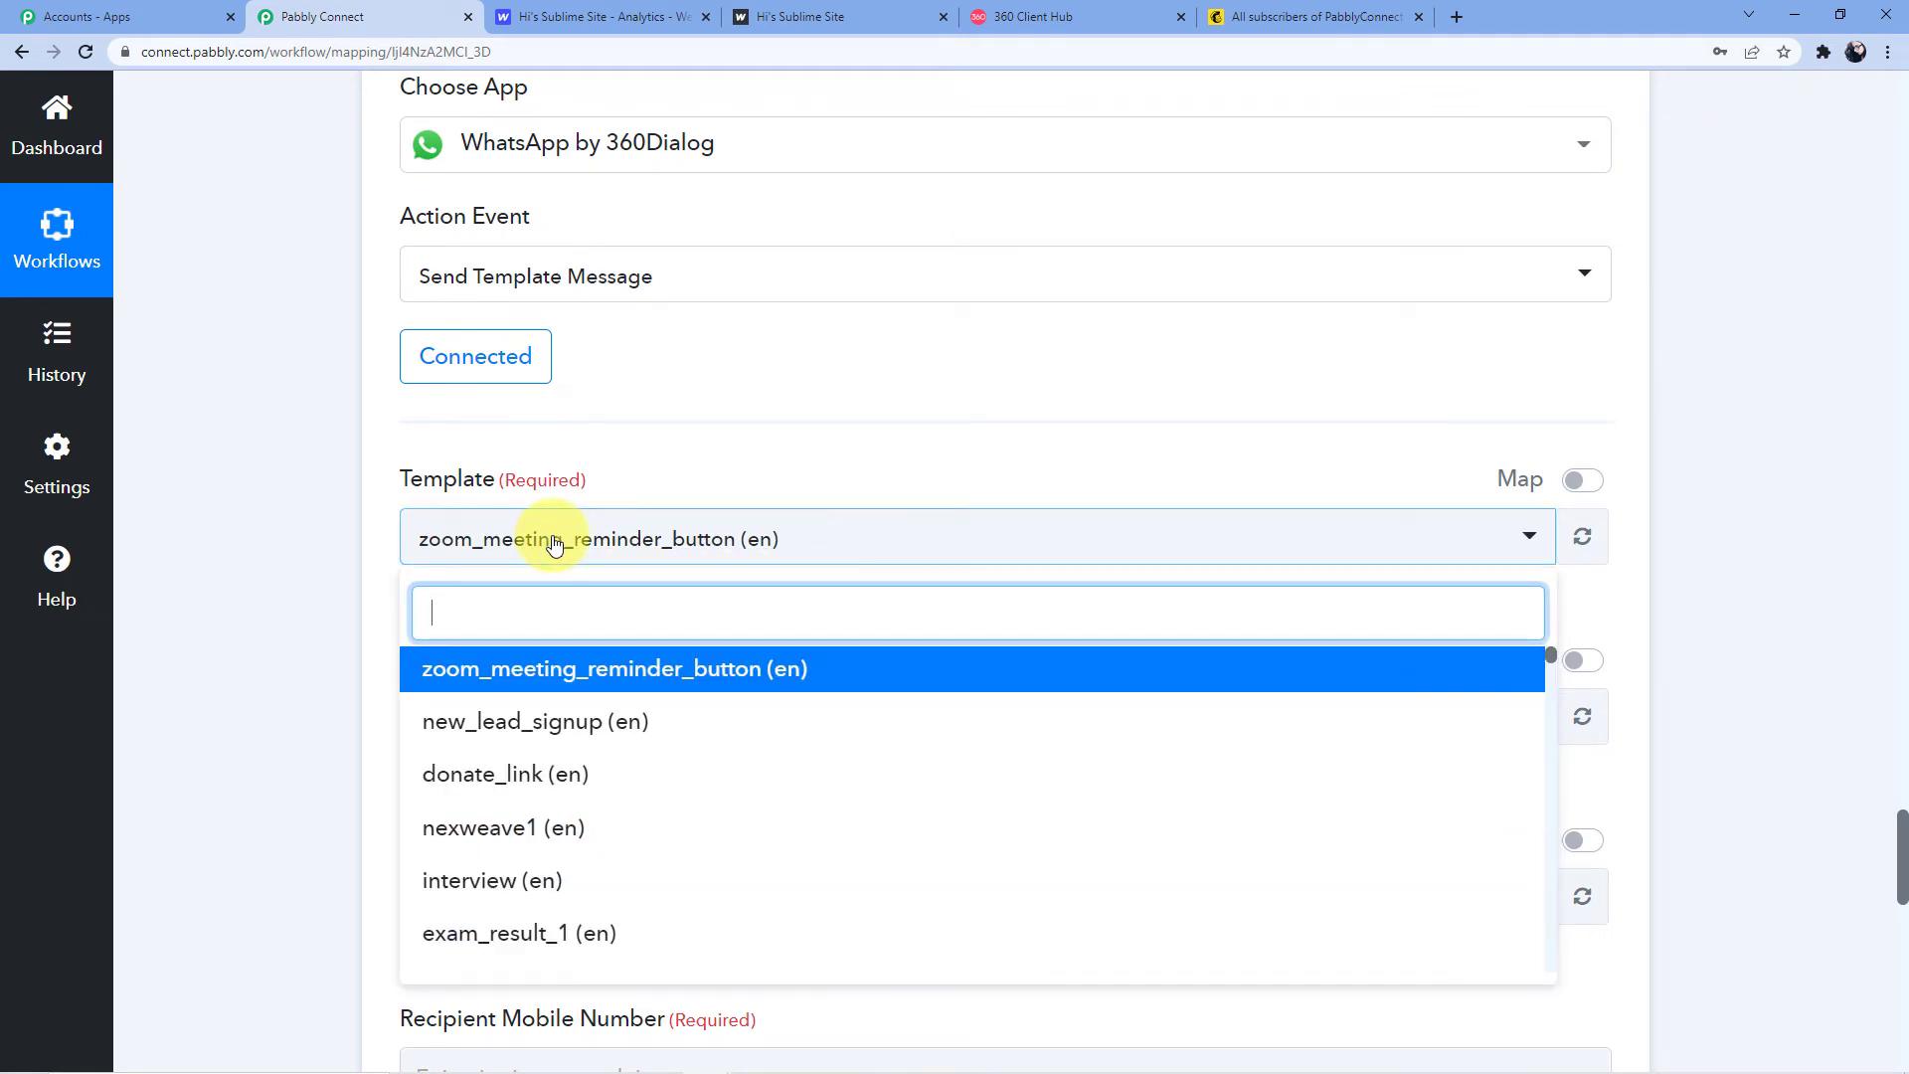
{"action": "type", "text": "form"}
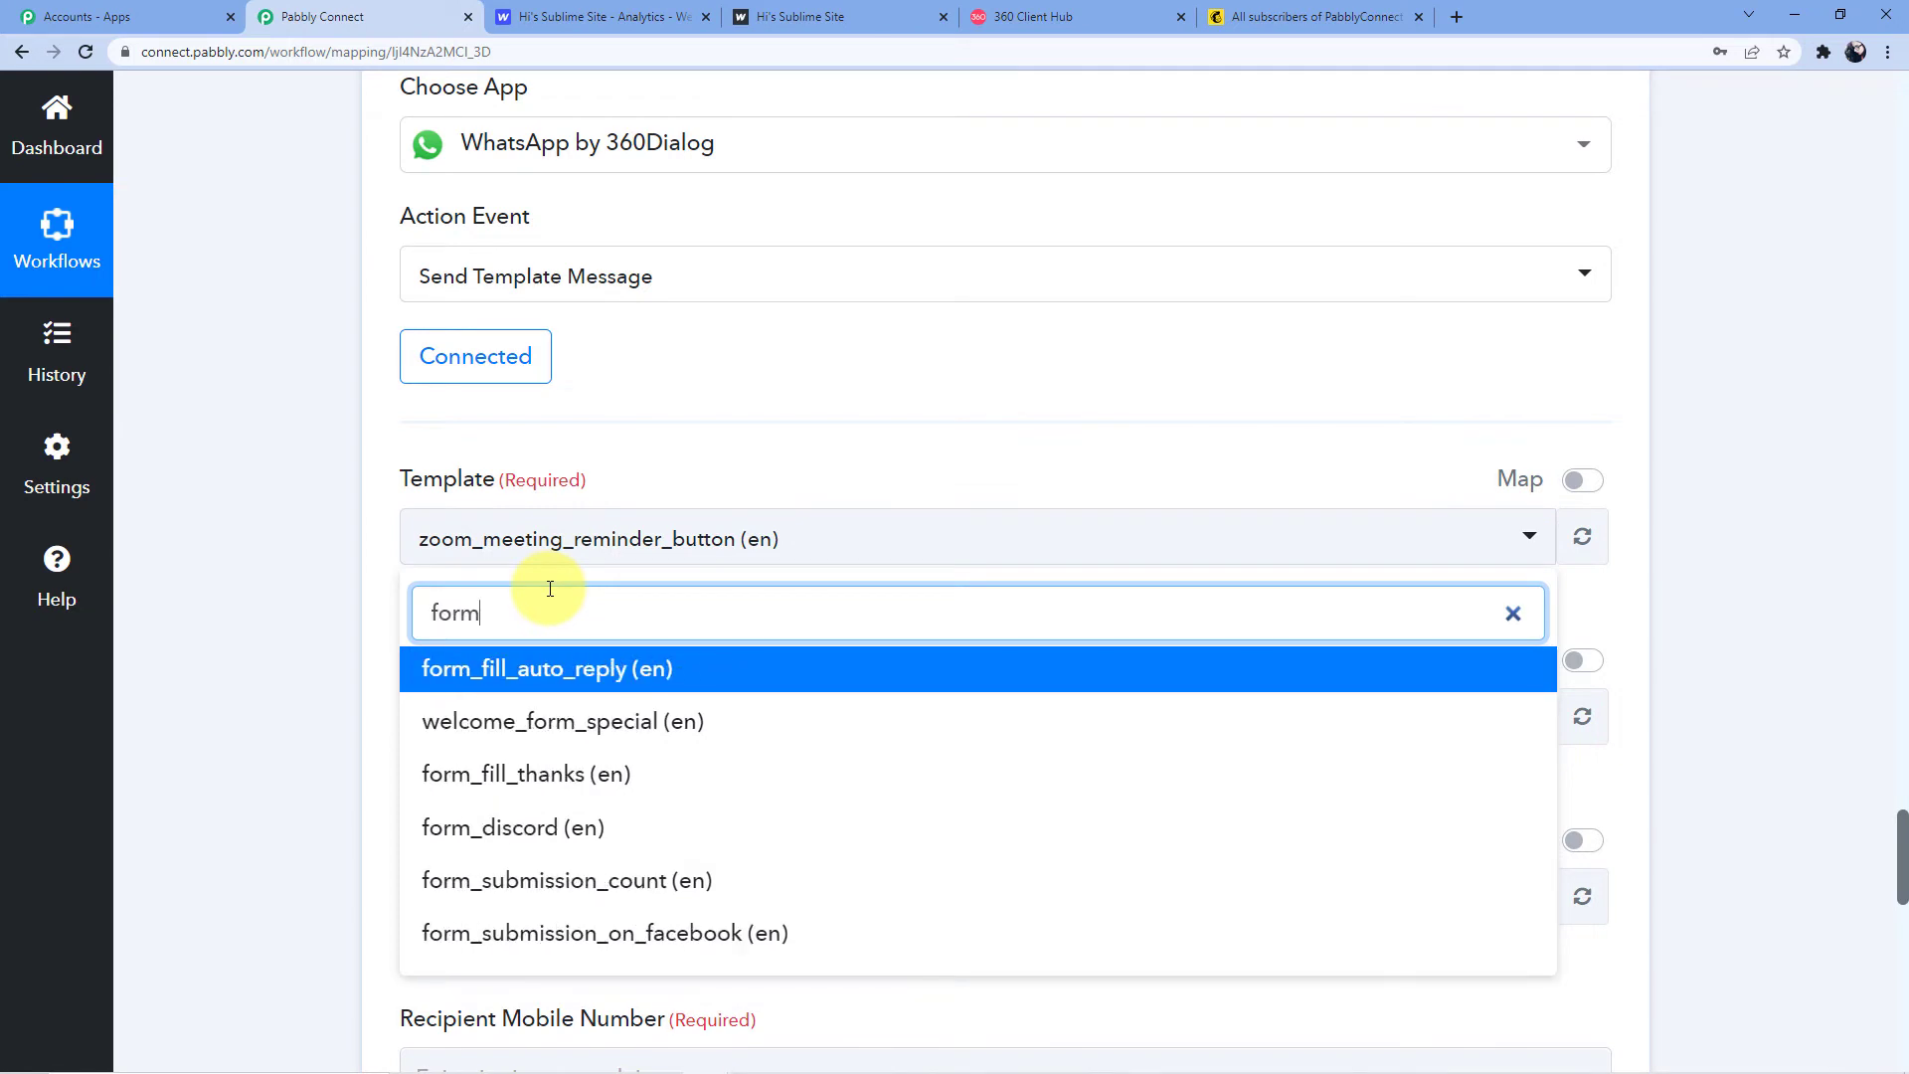
{"action": "type", "text": "_sub i"}
{"action": "key", "text": "BackSpace"}
{"action": "key", "text": "BackSpace"}
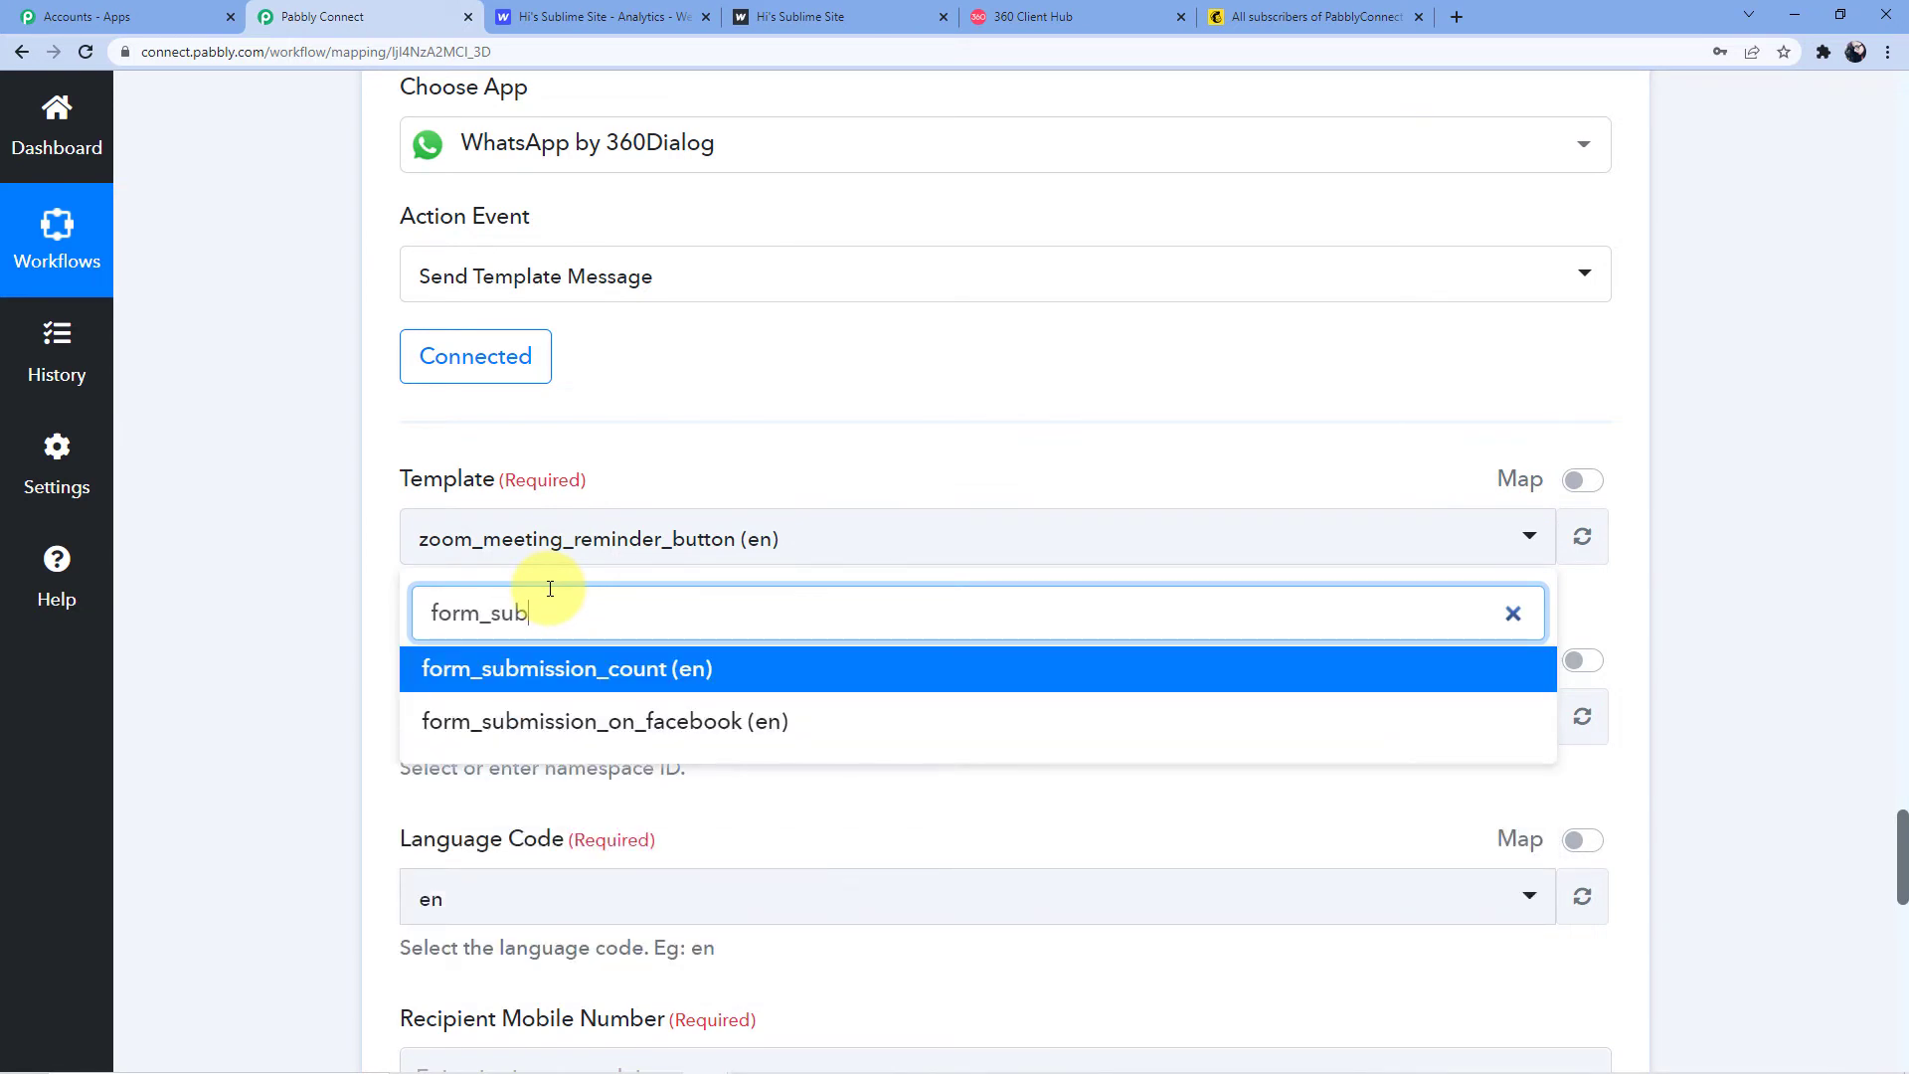
{"action": "left_click", "coordinate": [617, 668]}
Find 'form_submission' on the 360 Client Hub templates page and preview form_submission_count
{"action": "left_click", "coordinate": [1283, 12]}
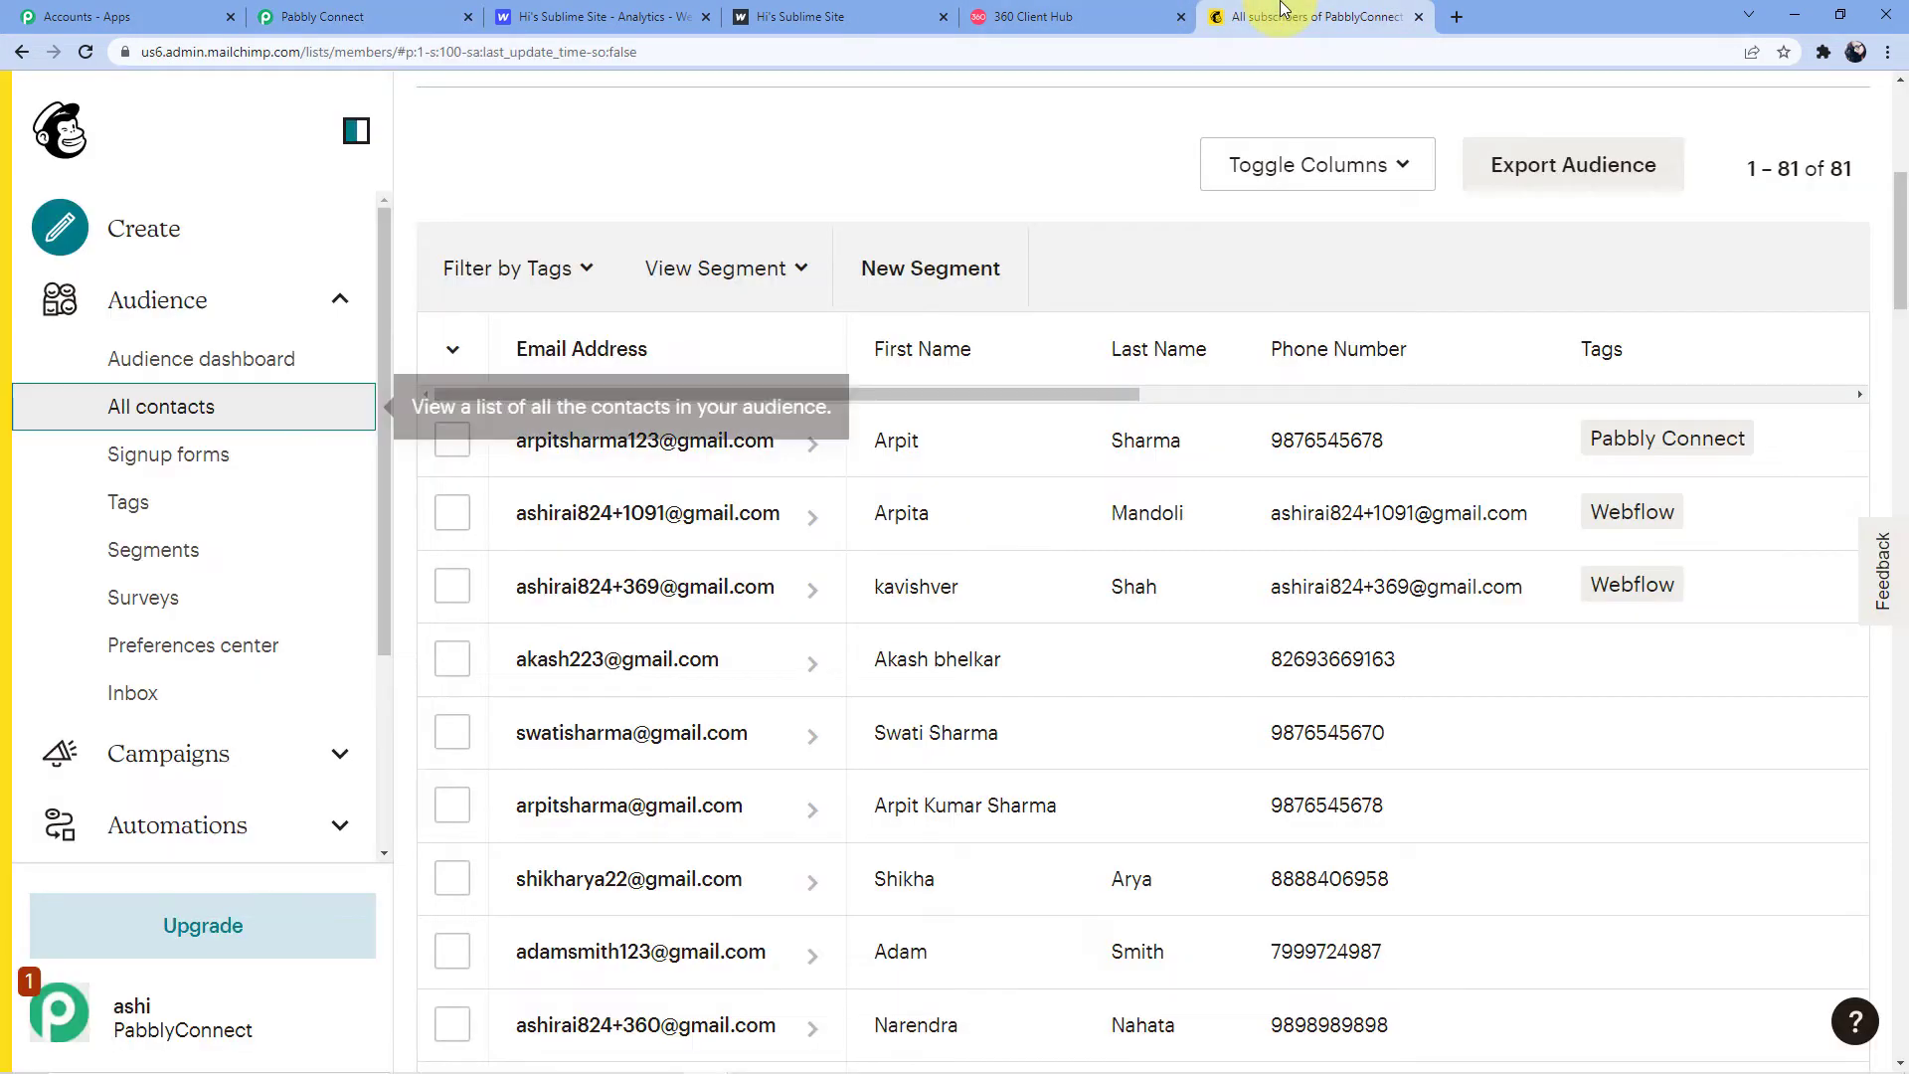
{"action": "left_click", "coordinate": [1065, 14]}
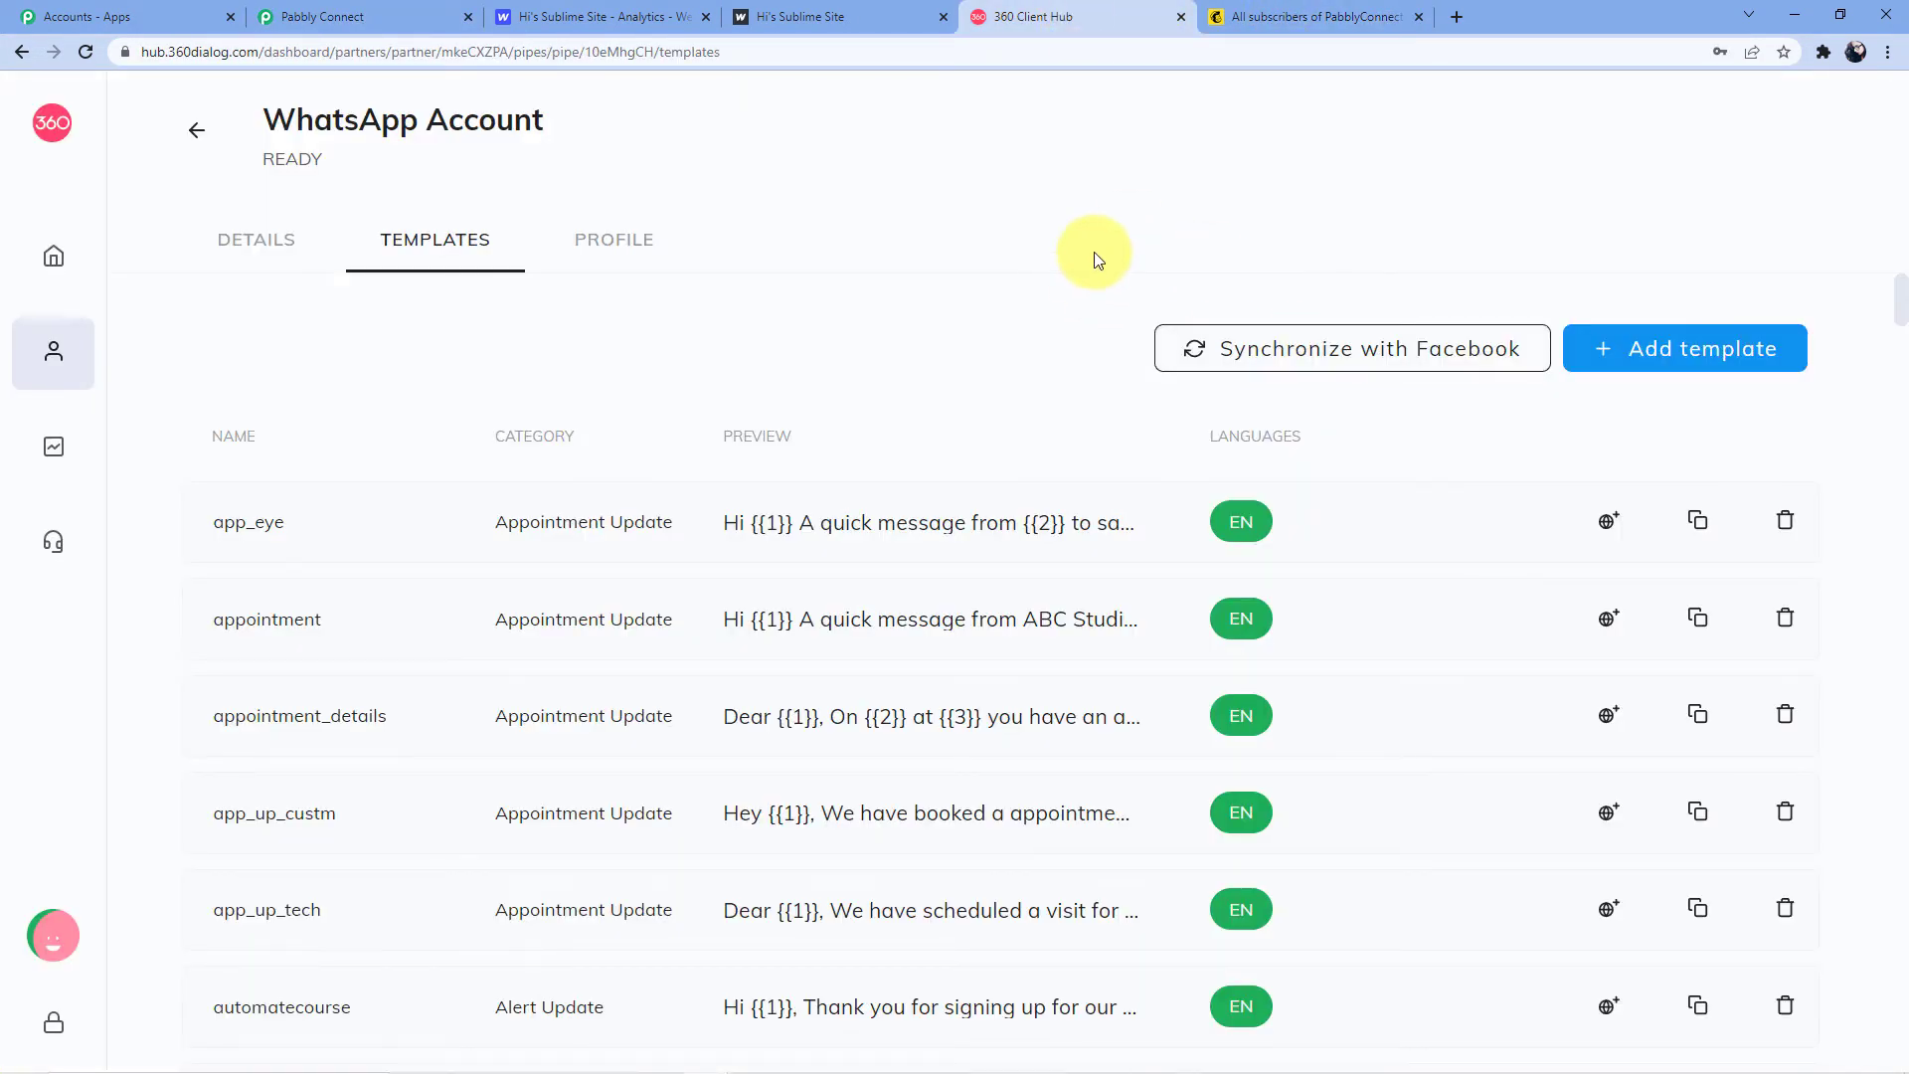
{"action": "key", "text": "ctrl+f"}
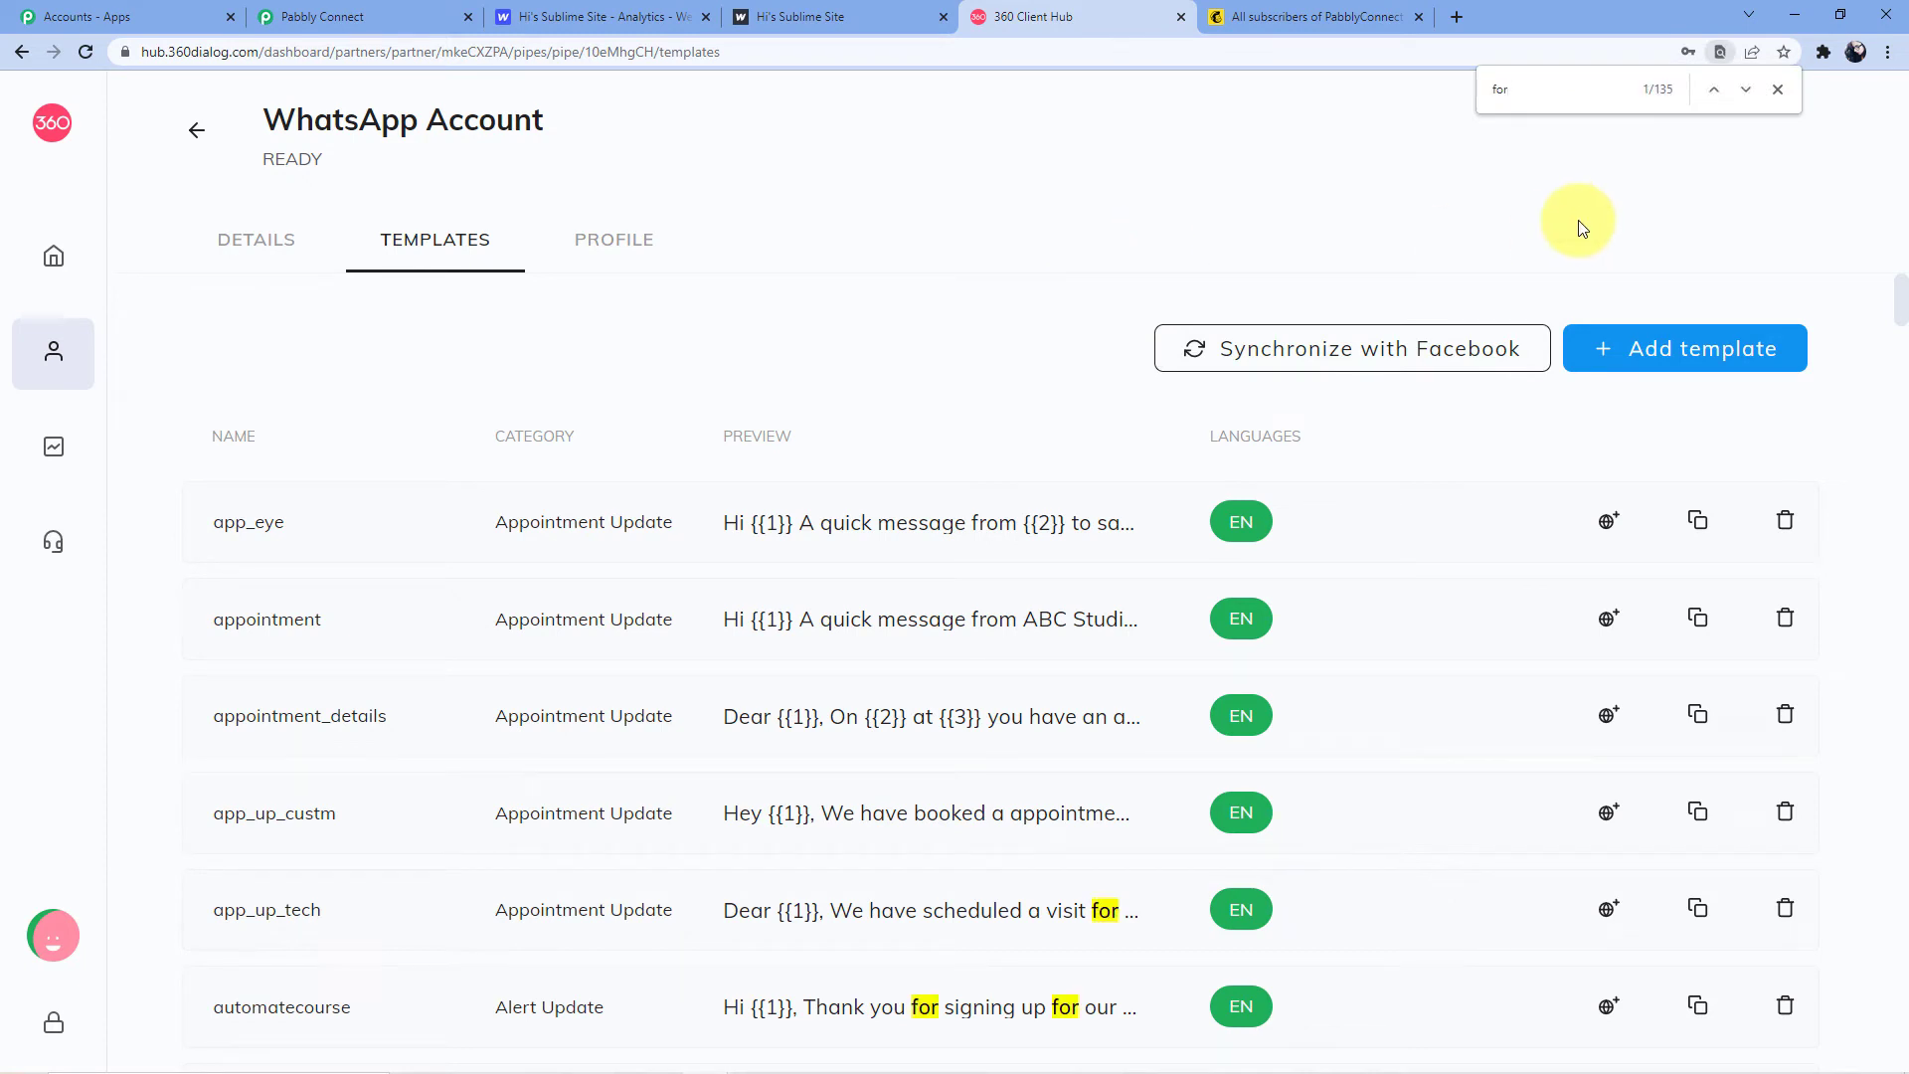
{"action": "type", "text": "form_"}
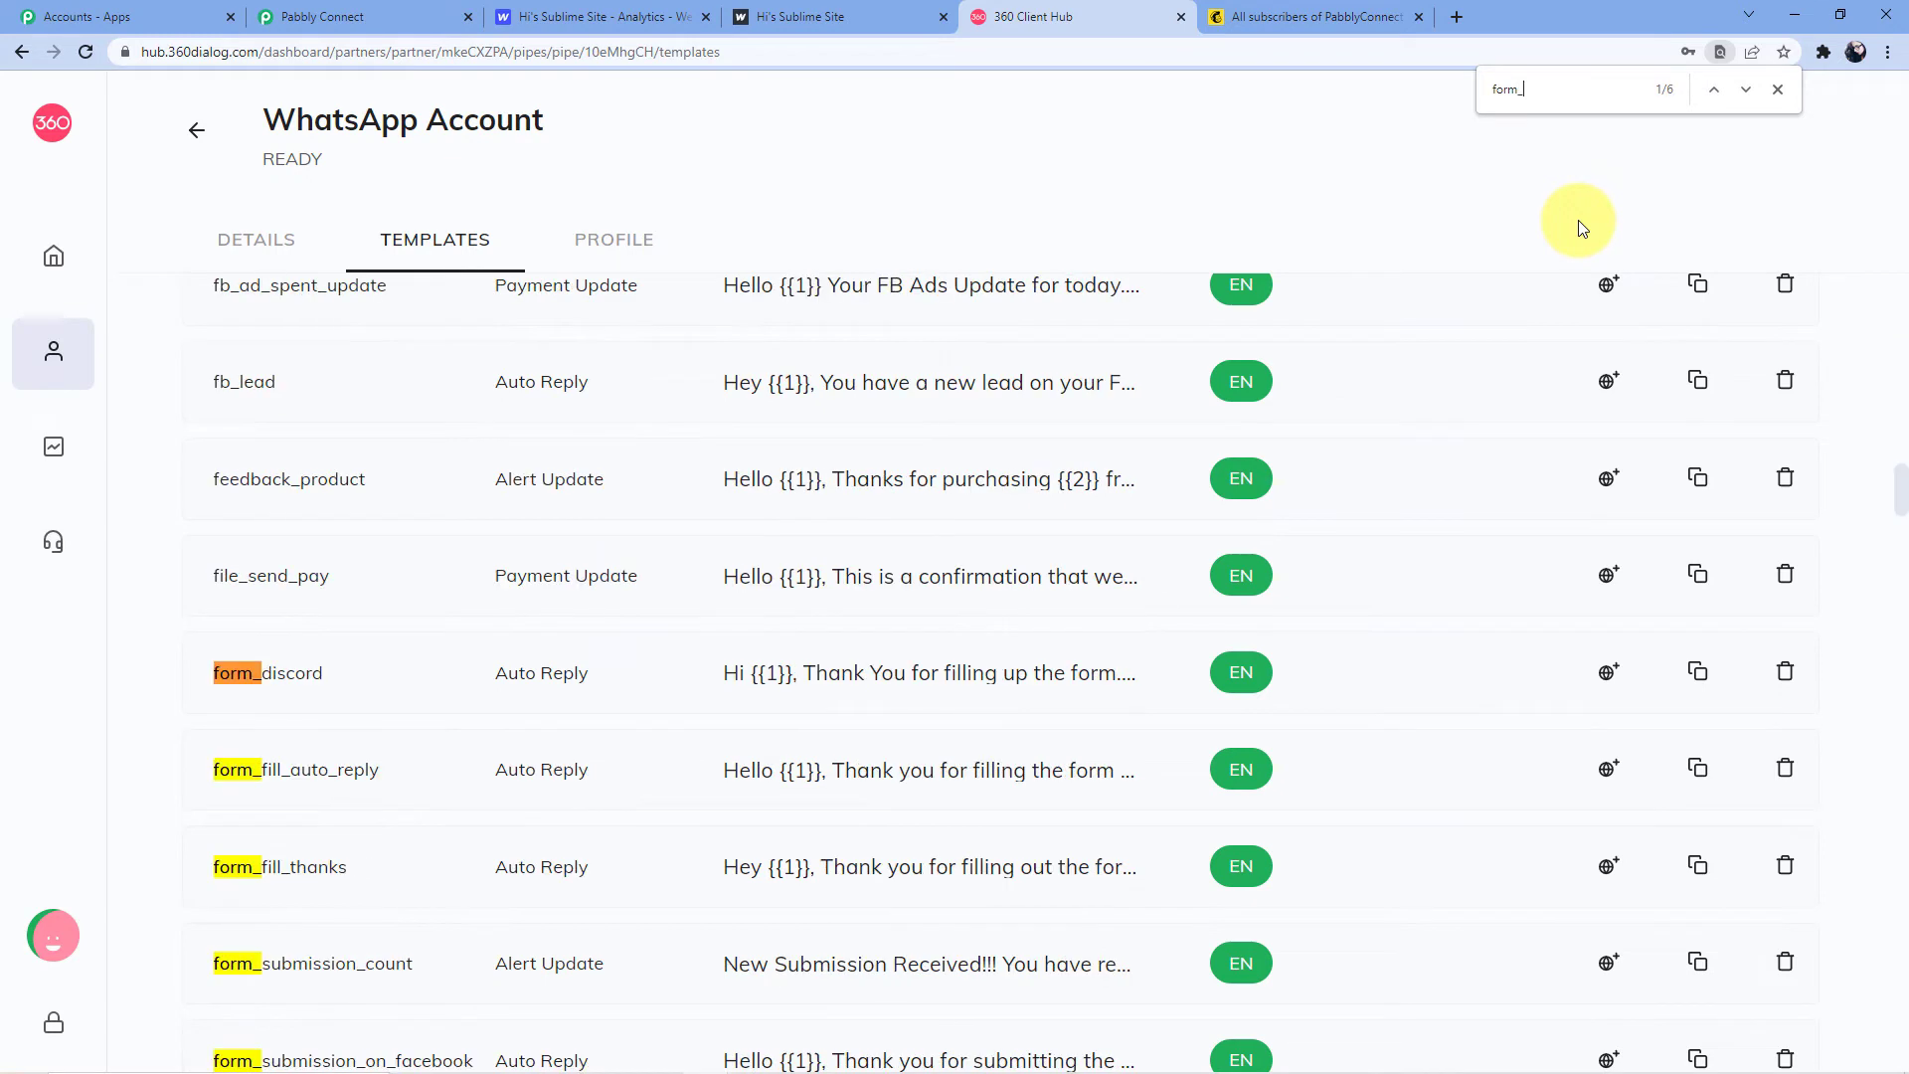
{"action": "type", "text": "submission"}
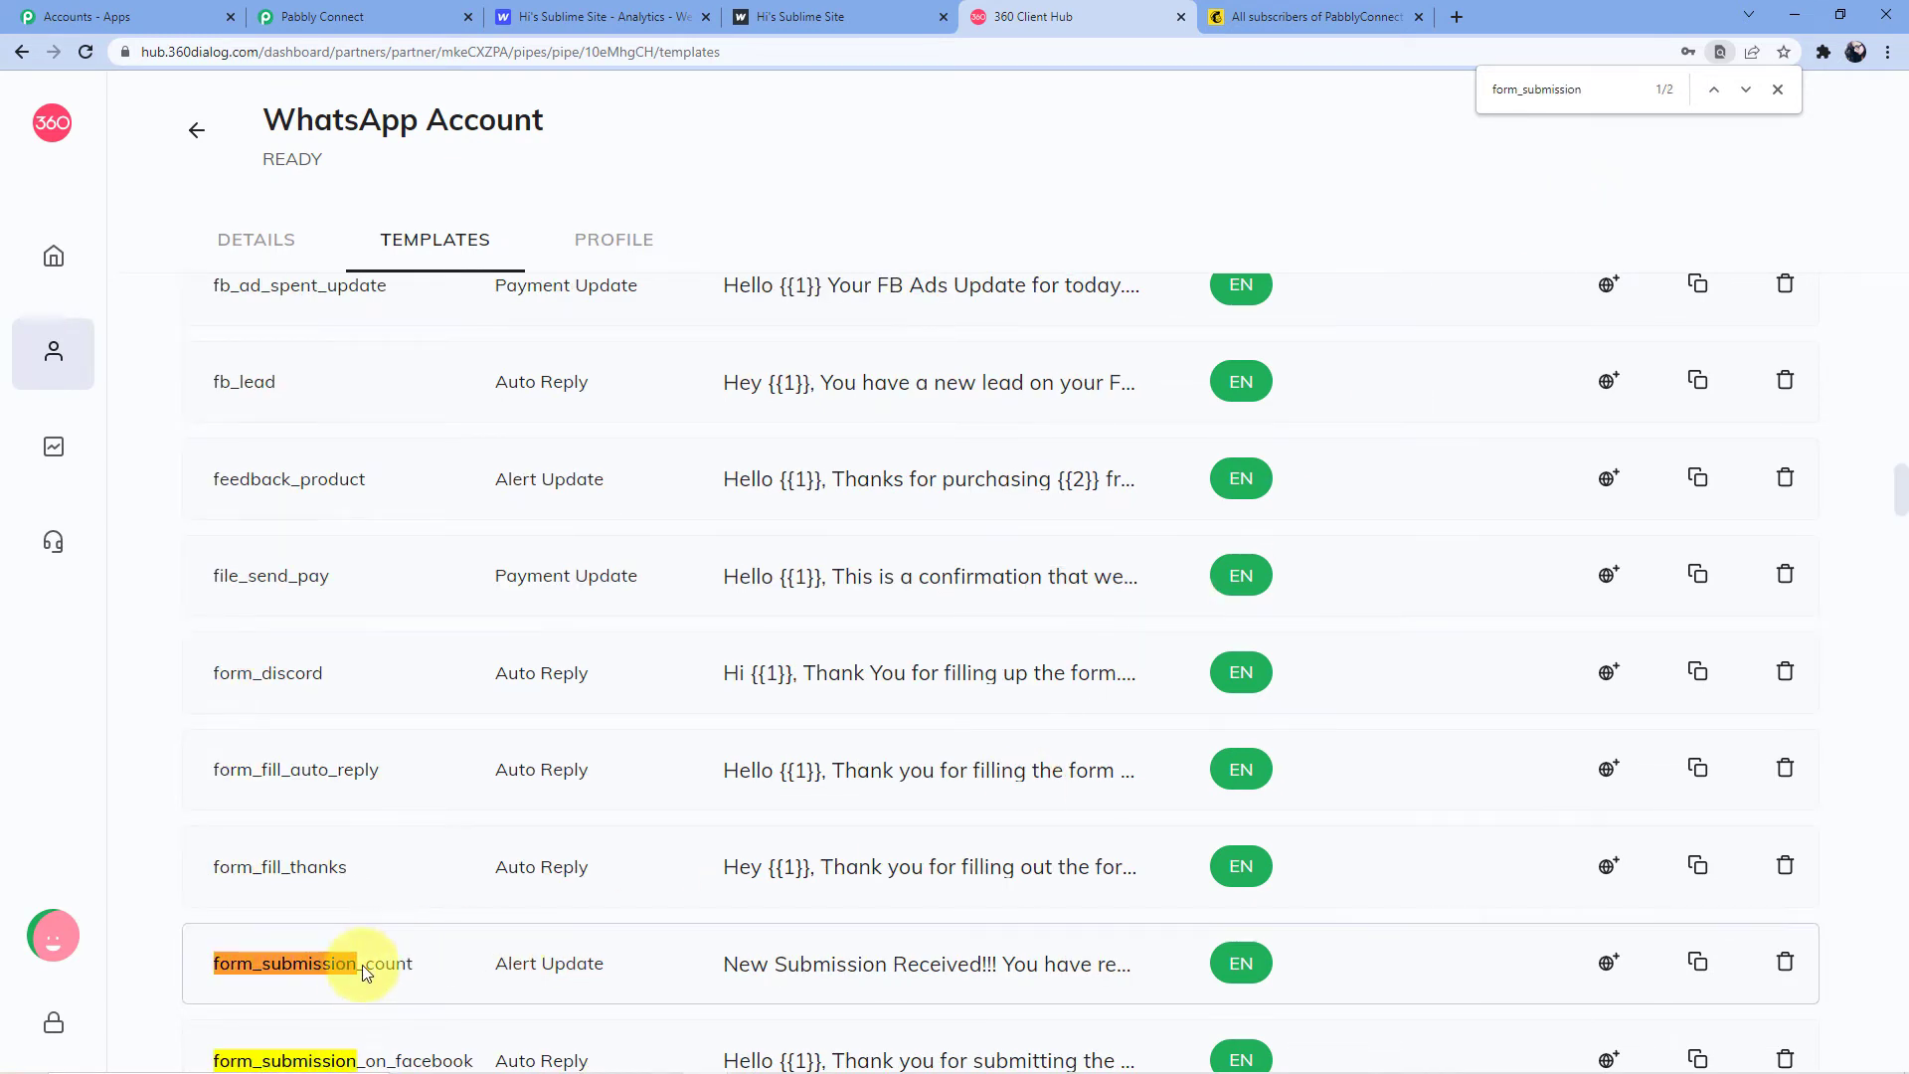
{"action": "left_click", "coordinate": [837, 961]}
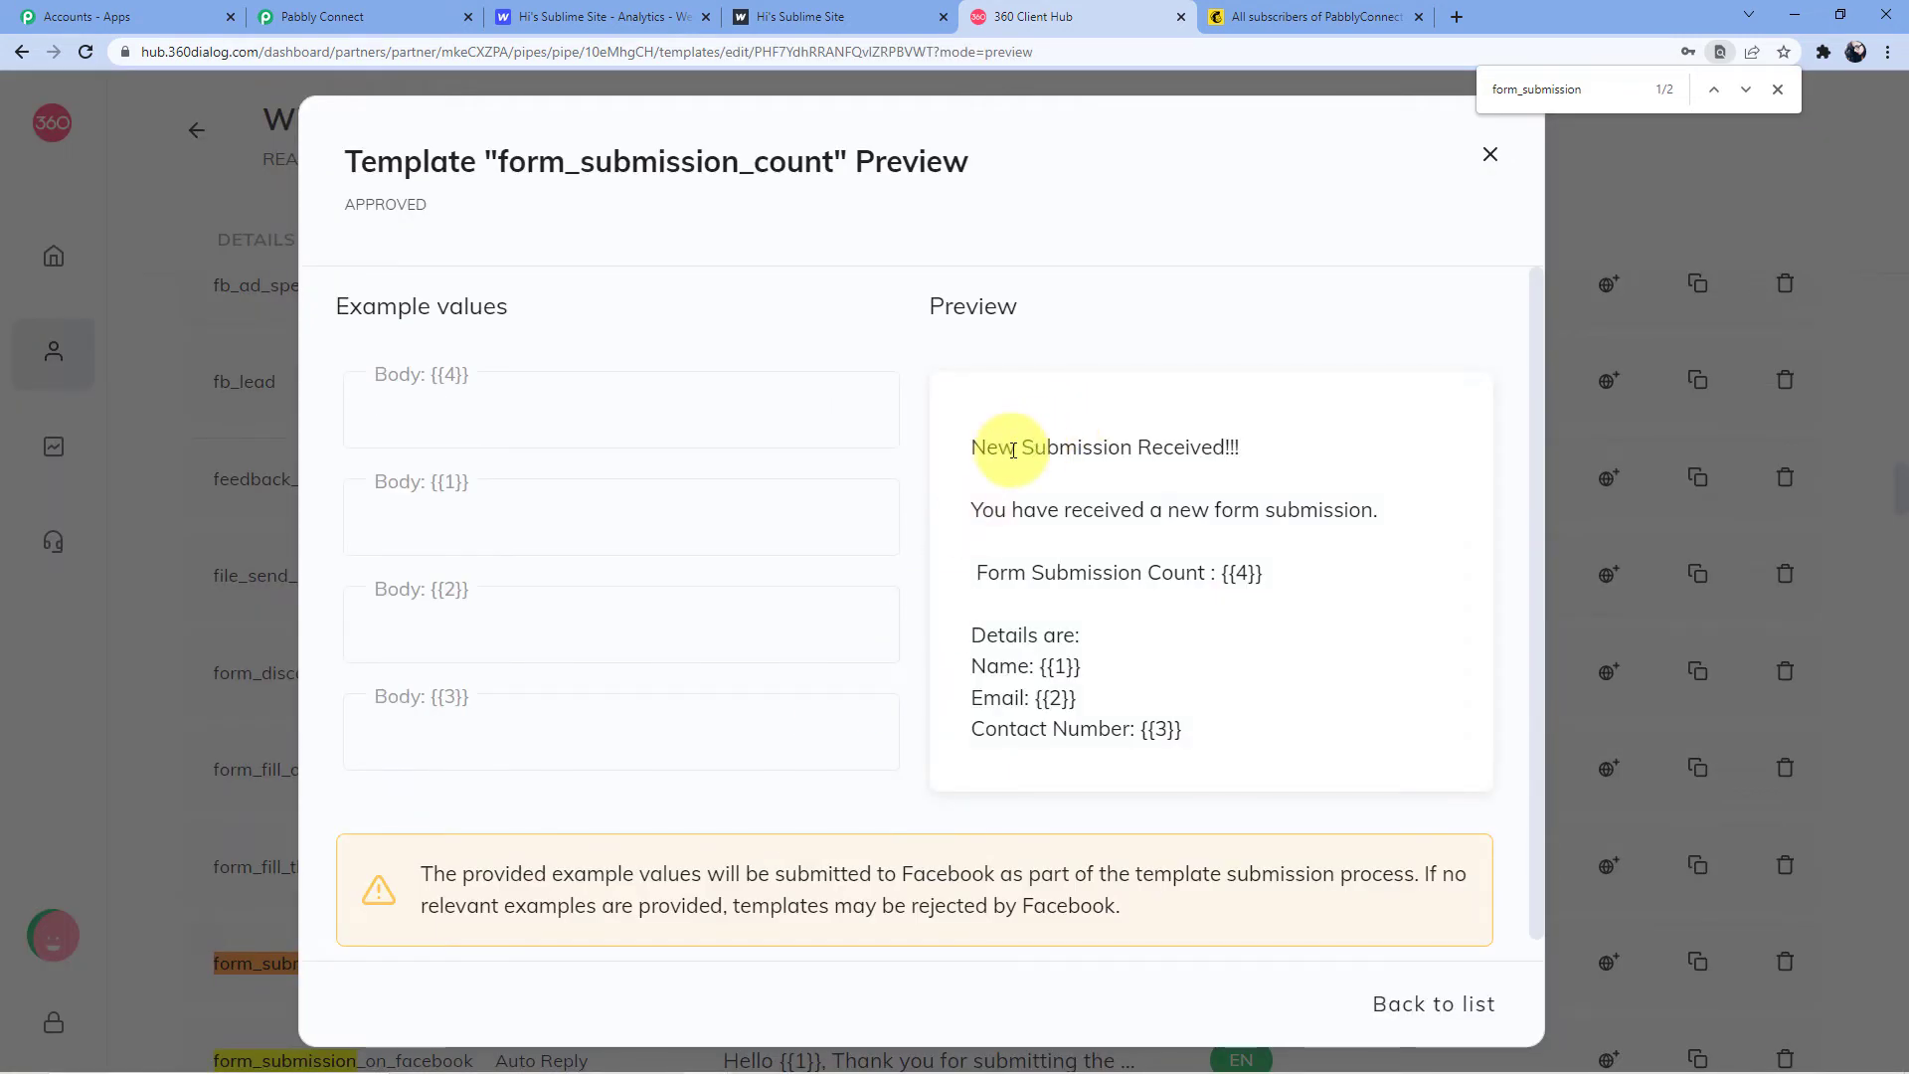
Review the template's heading, count line and name, email and contact placeholders, then close it
{"action": "left_click_drag", "start_coordinate": [972, 453], "coordinate": [1206, 487]}
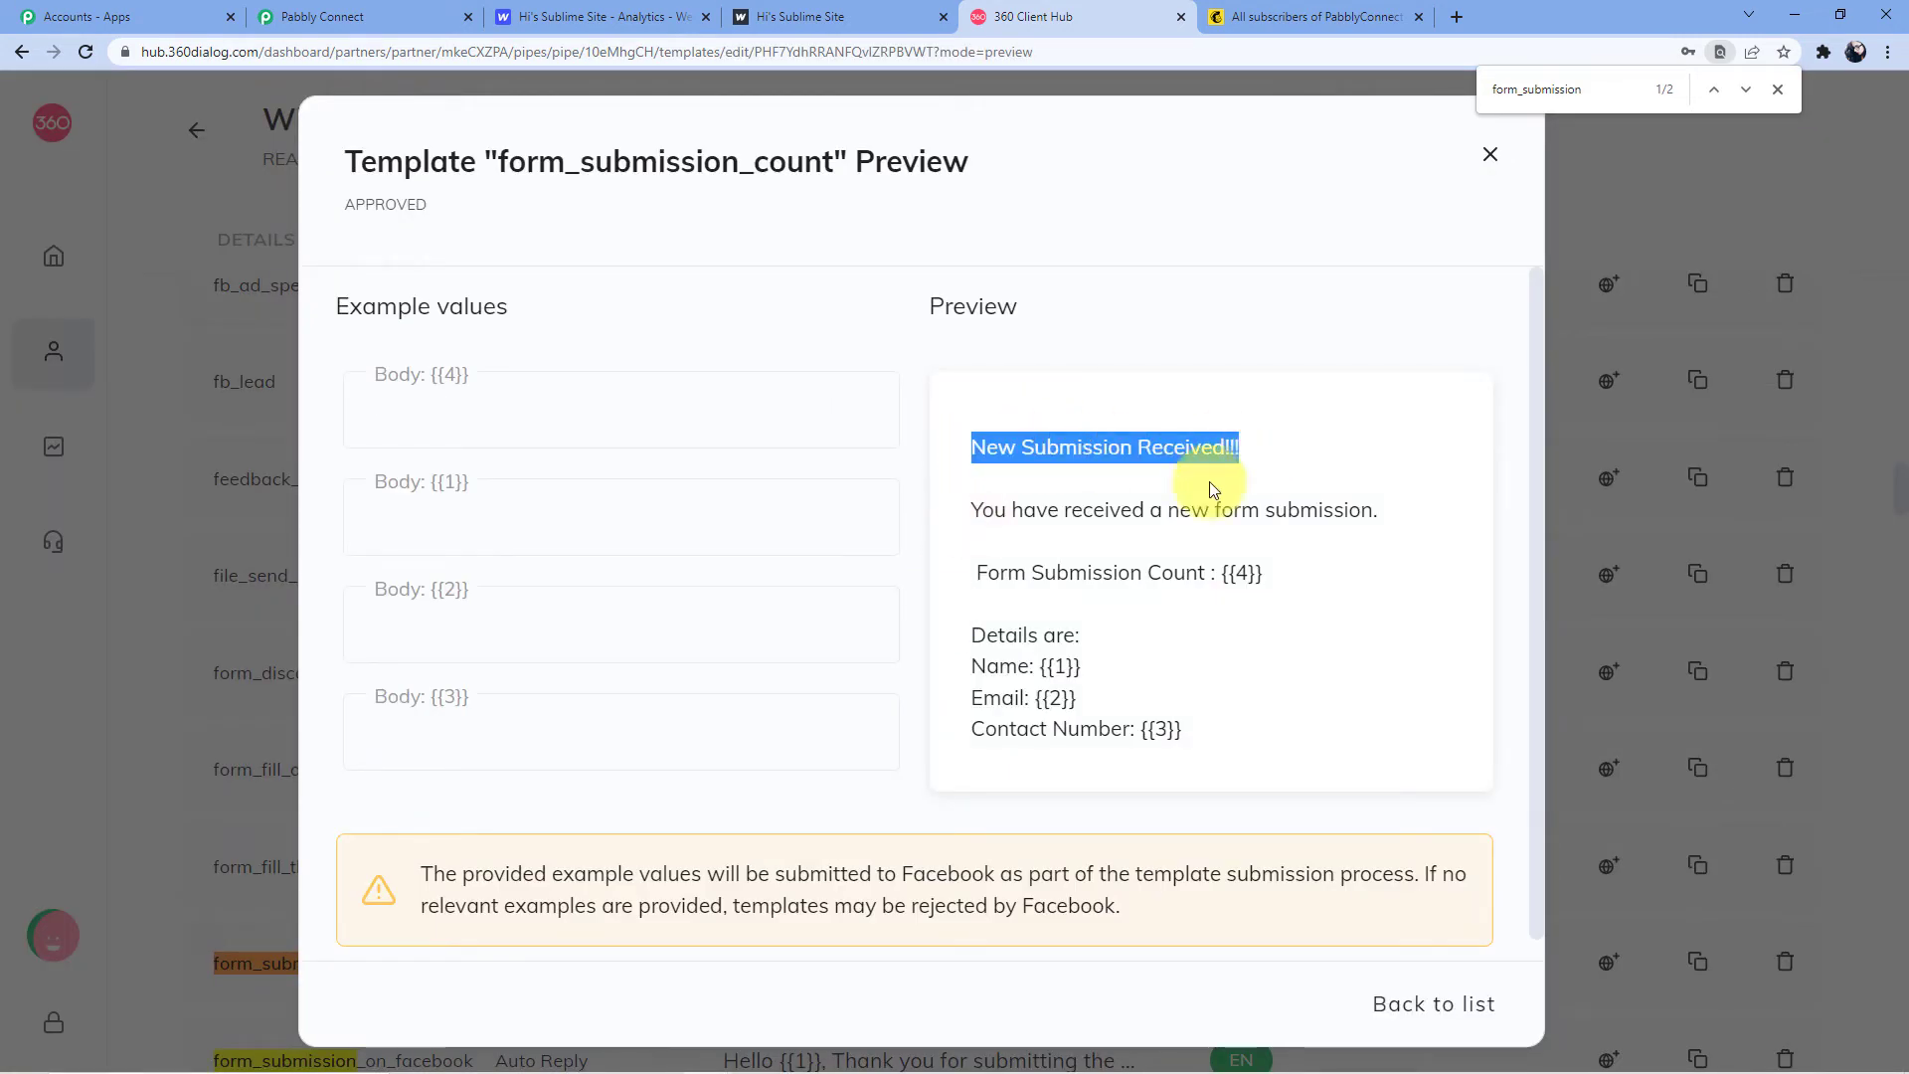
{"action": "left_click_drag", "start_coordinate": [982, 510], "coordinate": [1432, 510]}
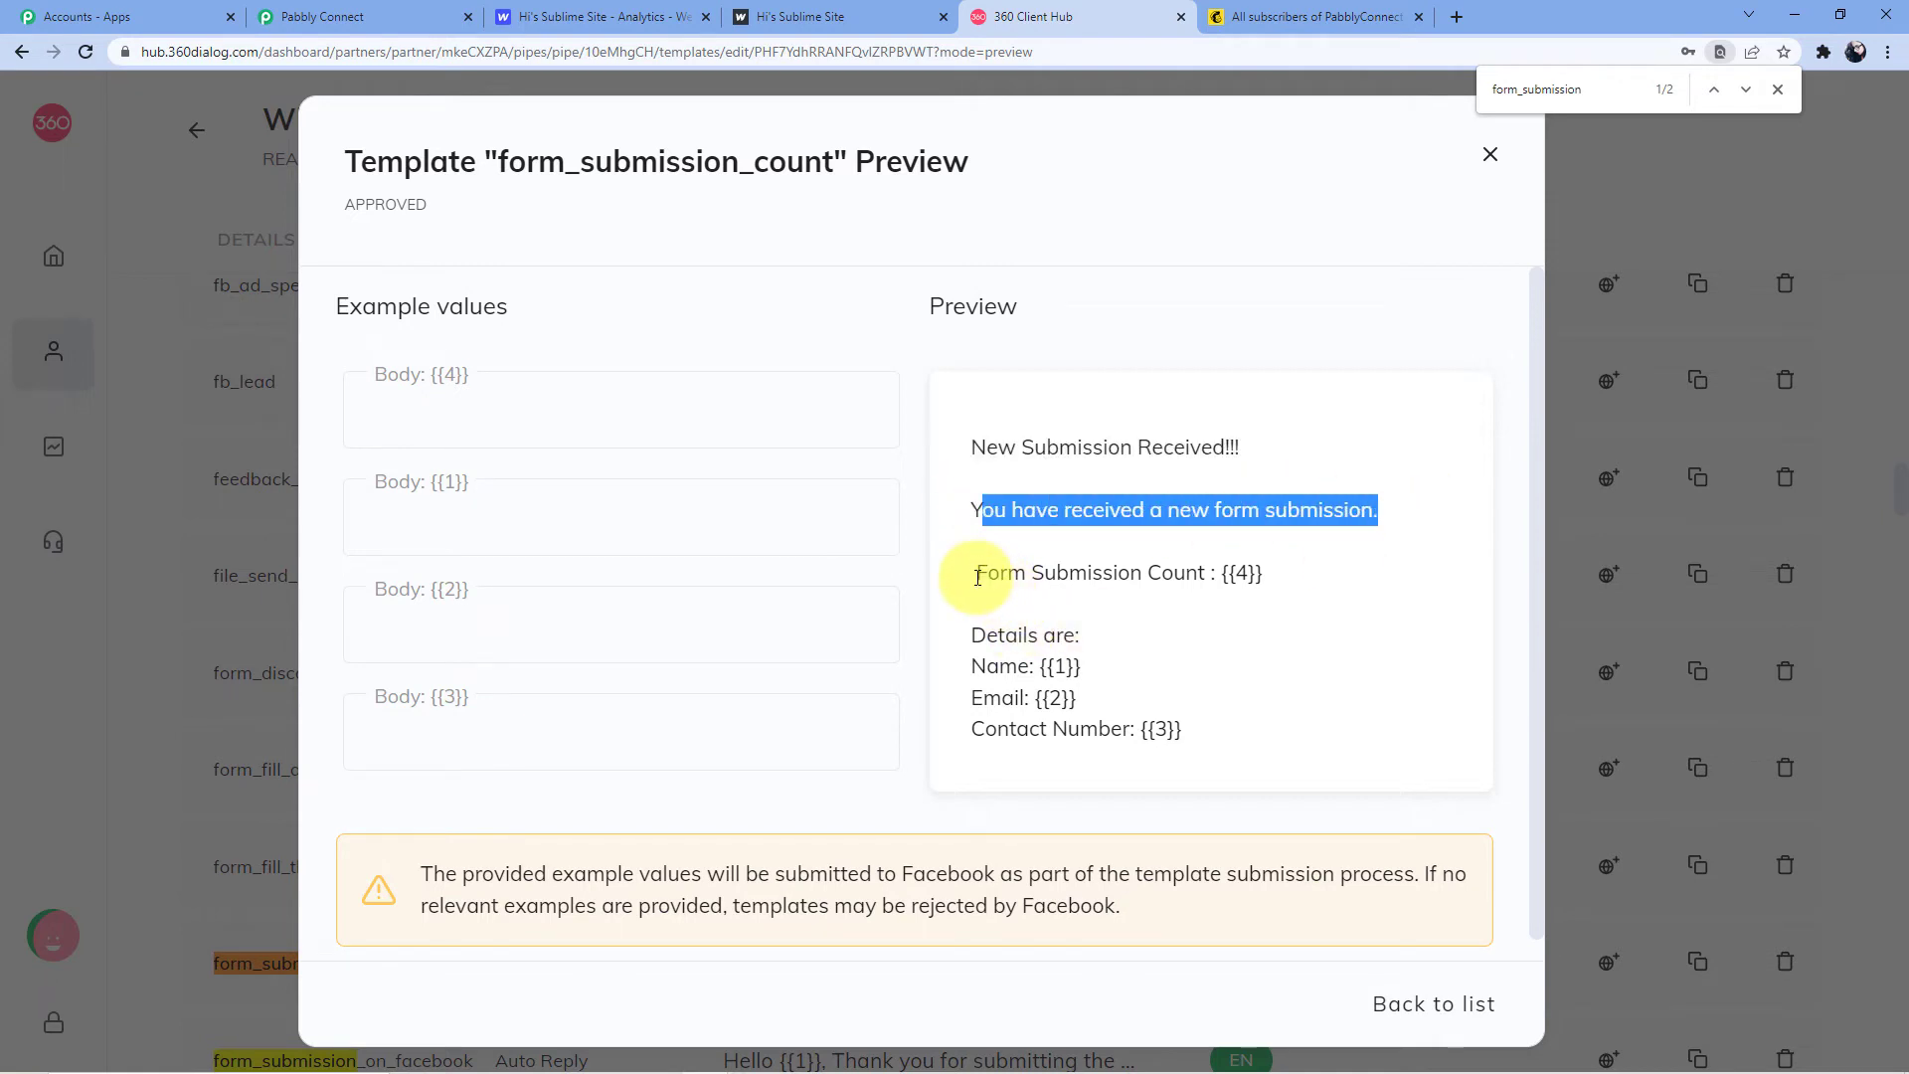
{"action": "left_click_drag", "start_coordinate": [976, 573], "coordinate": [1277, 570]}
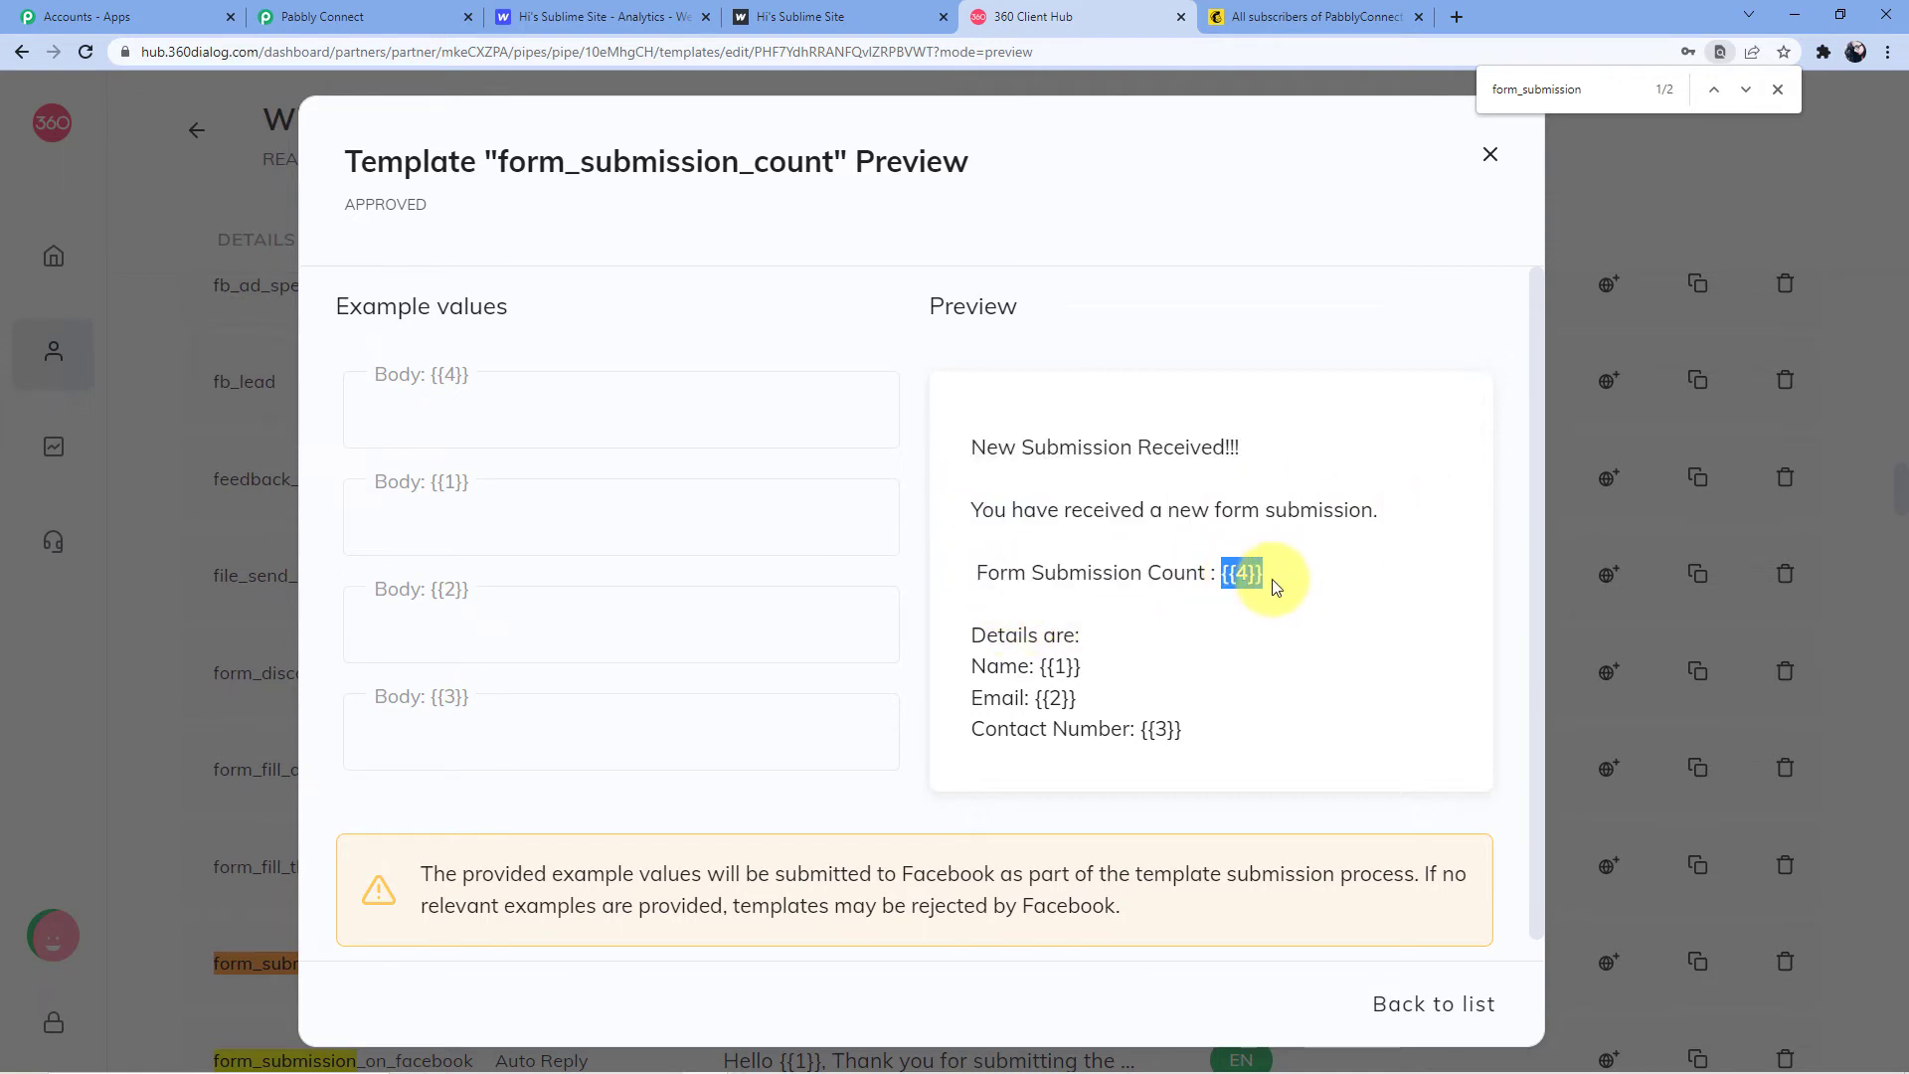
{"action": "left_click_drag", "start_coordinate": [989, 637], "coordinate": [1147, 634]}
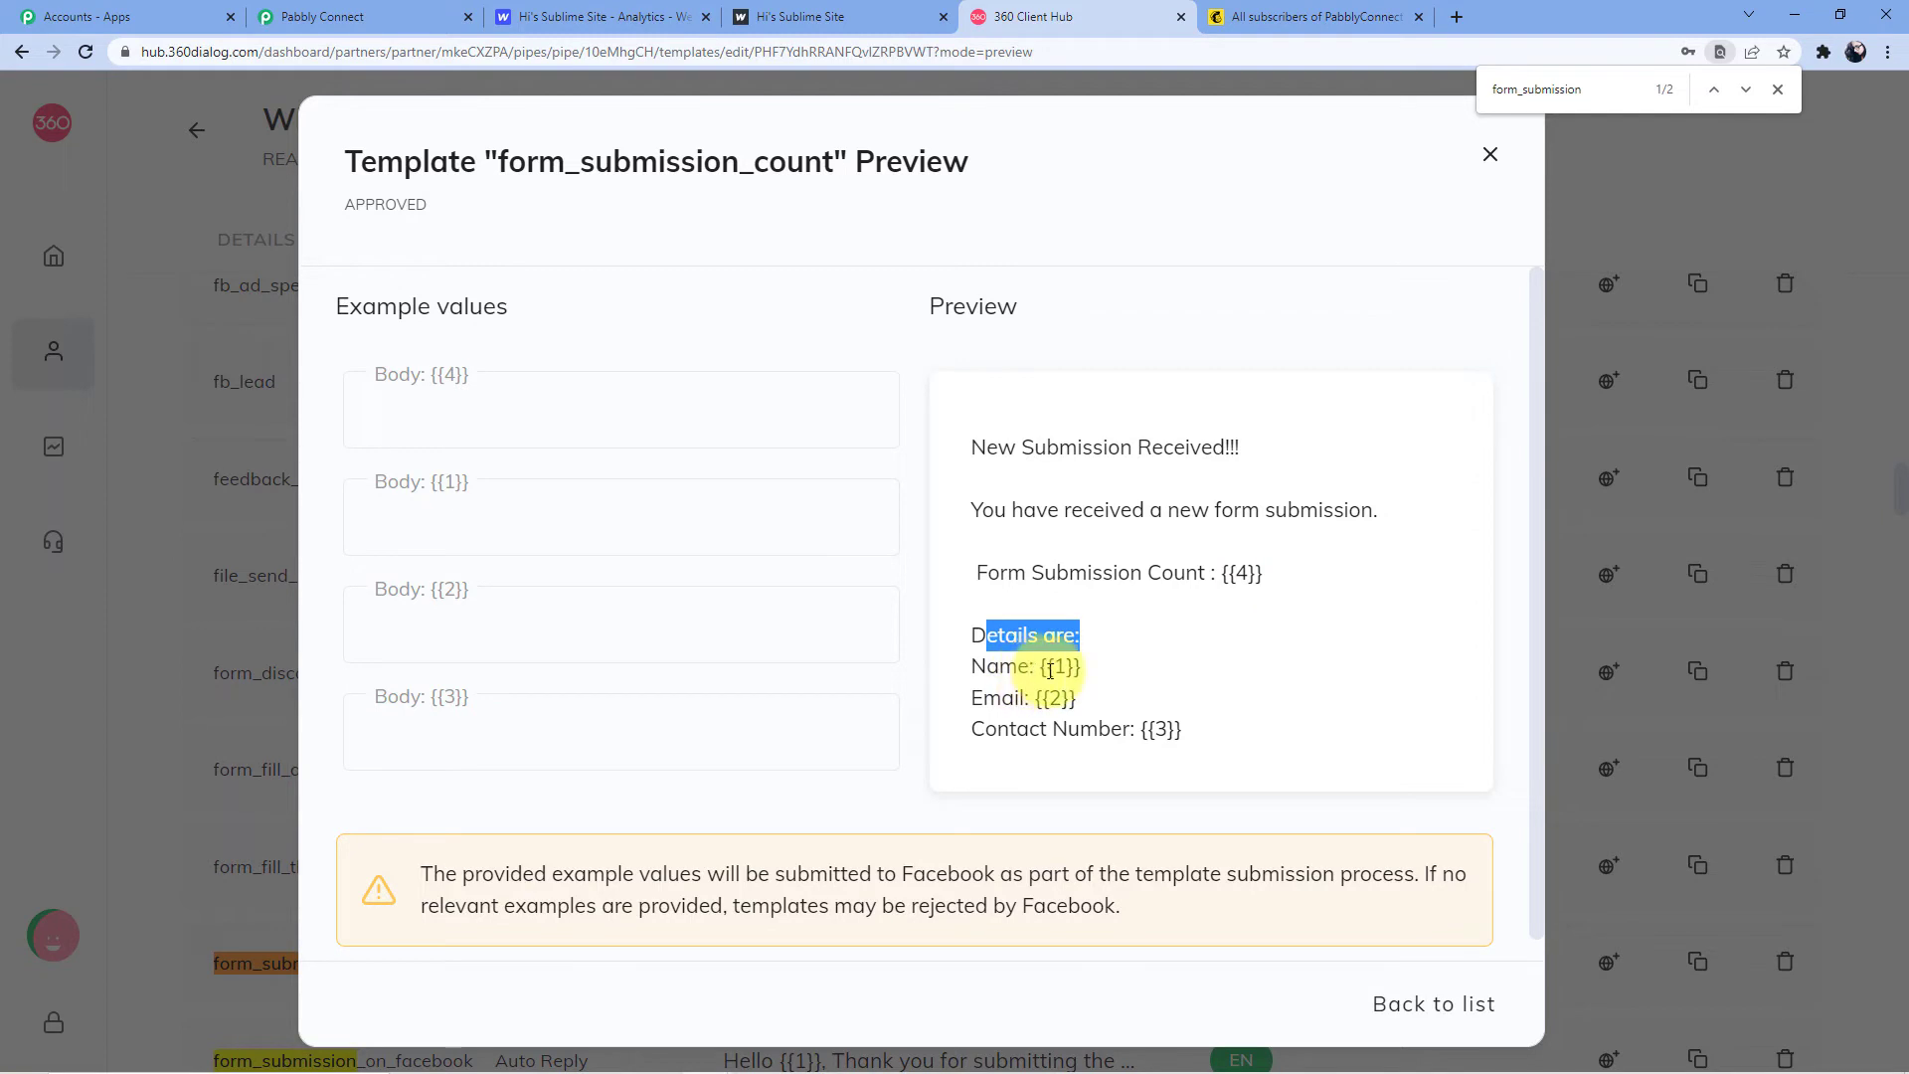
{"action": "left_click_drag", "start_coordinate": [1028, 669], "coordinate": [1036, 668]}
{"action": "left_click_drag", "start_coordinate": [1031, 706], "coordinate": [1167, 730]}
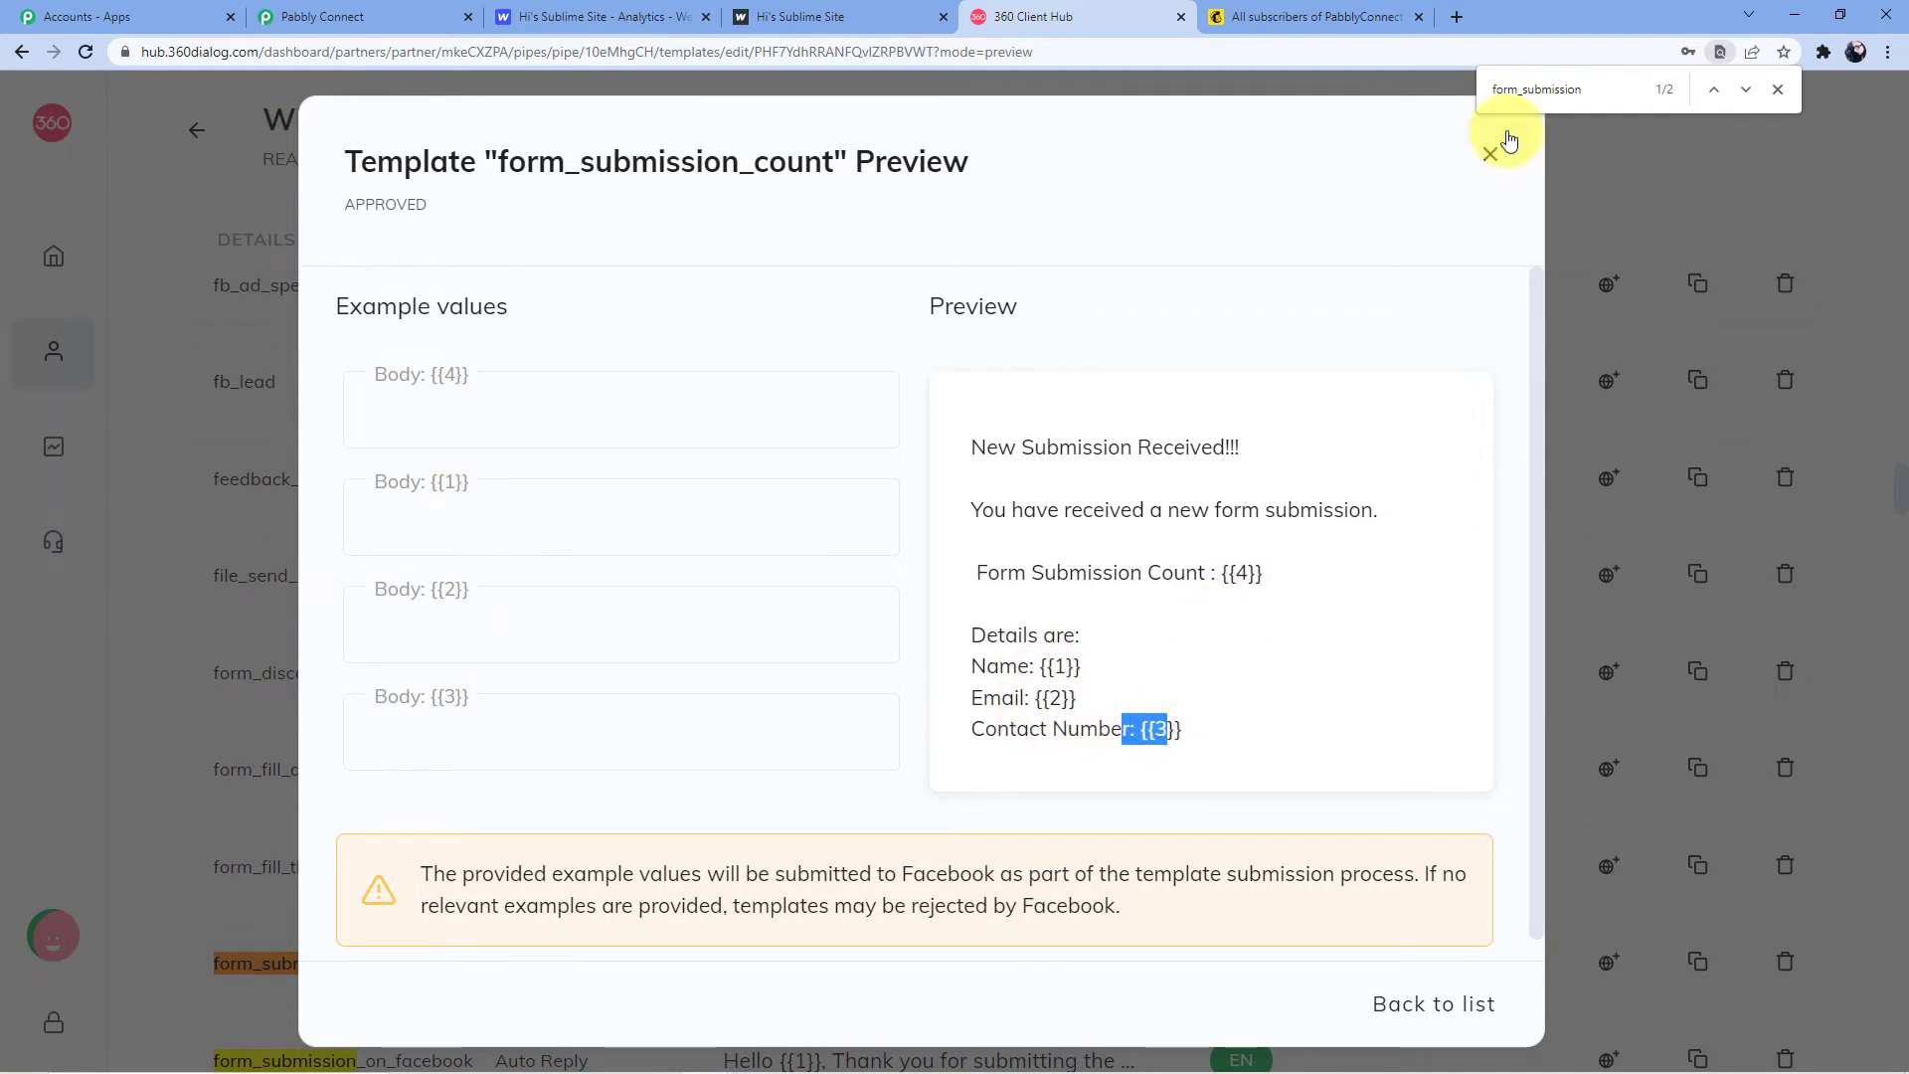
{"action": "left_click", "coordinate": [1493, 156]}
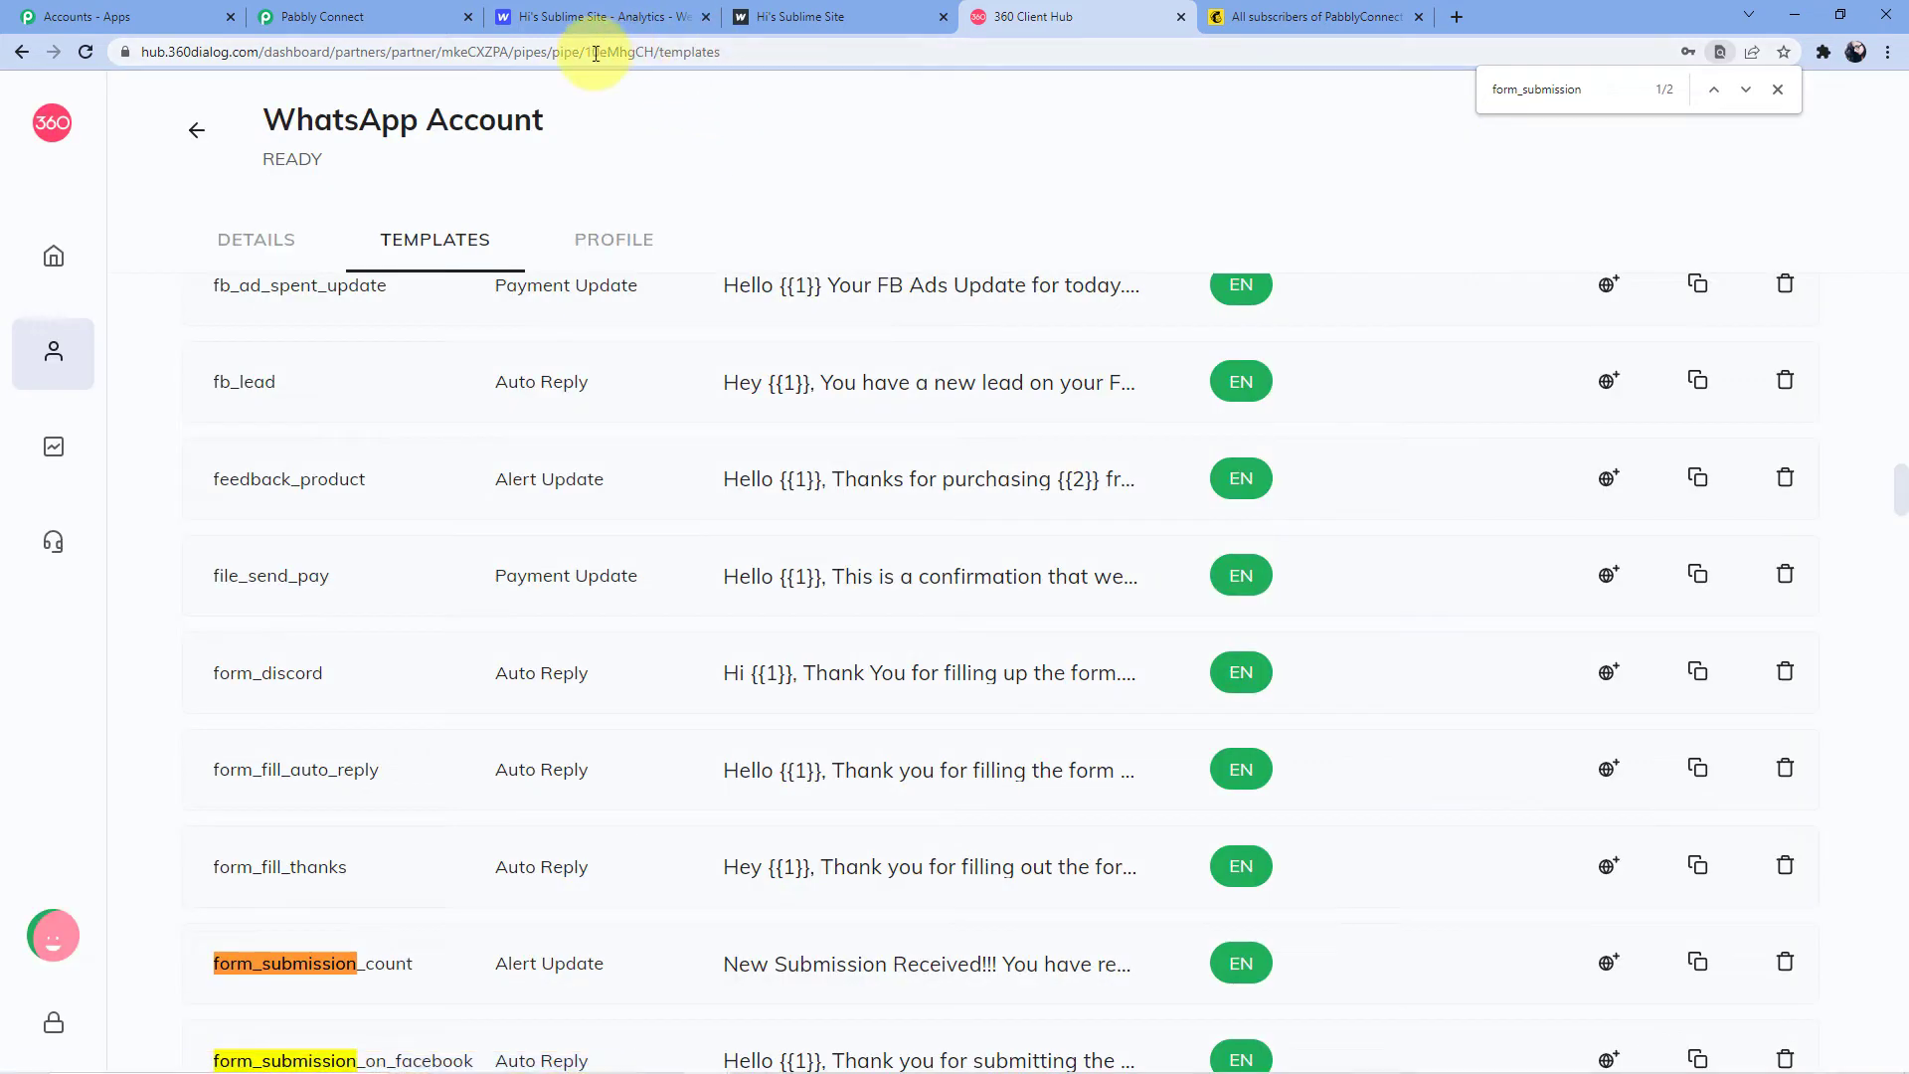
In Pabbly Connect, look over the WhatsApp step's namespace, language code en and recipient fields
{"action": "left_click", "coordinate": [396, 17]}
{"action": "scroll", "coordinate": [597, 418], "scroll_direction": "down", "scroll_amount": 3}
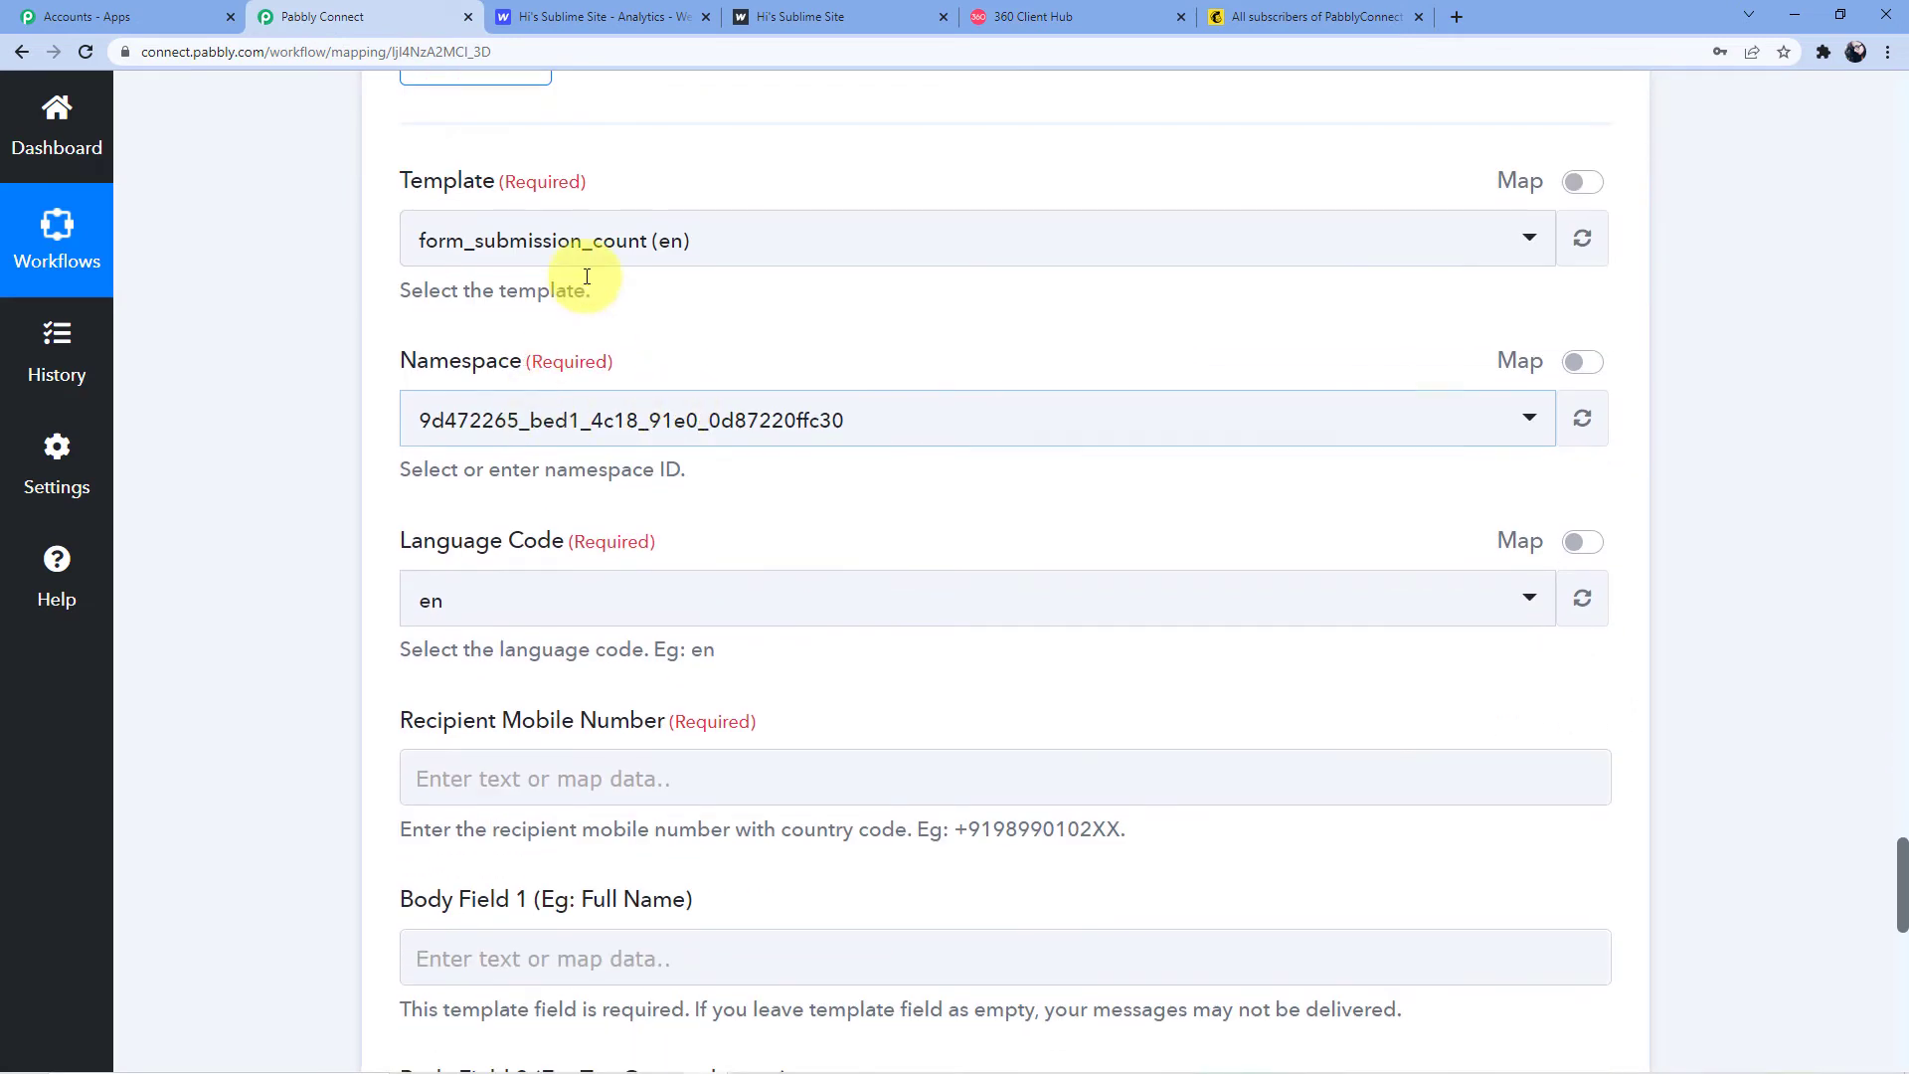
{"action": "scroll", "coordinate": [585, 268], "scroll_direction": "down", "scroll_amount": 2}
{"action": "scroll", "coordinate": [532, 286], "scroll_direction": "up", "scroll_amount": 1}
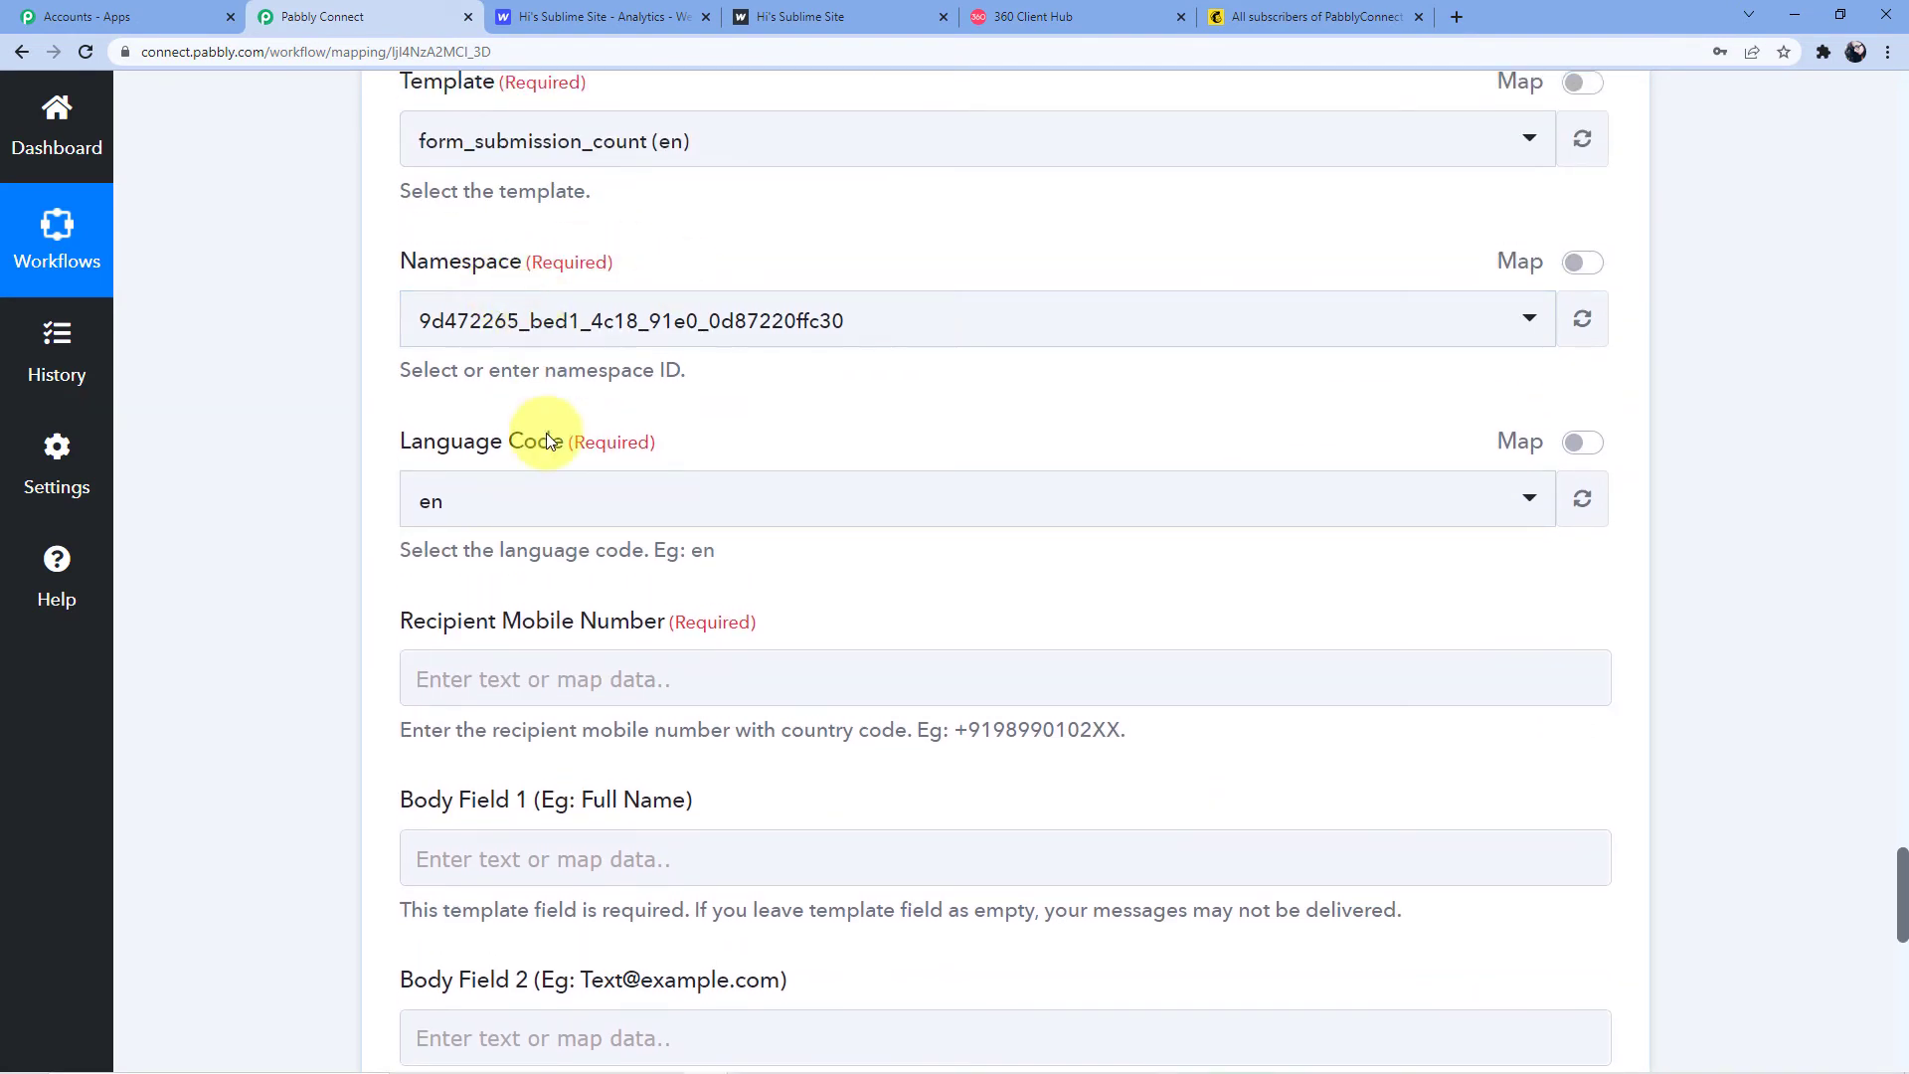
{"action": "scroll", "coordinate": [494, 485], "scroll_direction": "down", "scroll_amount": 2}
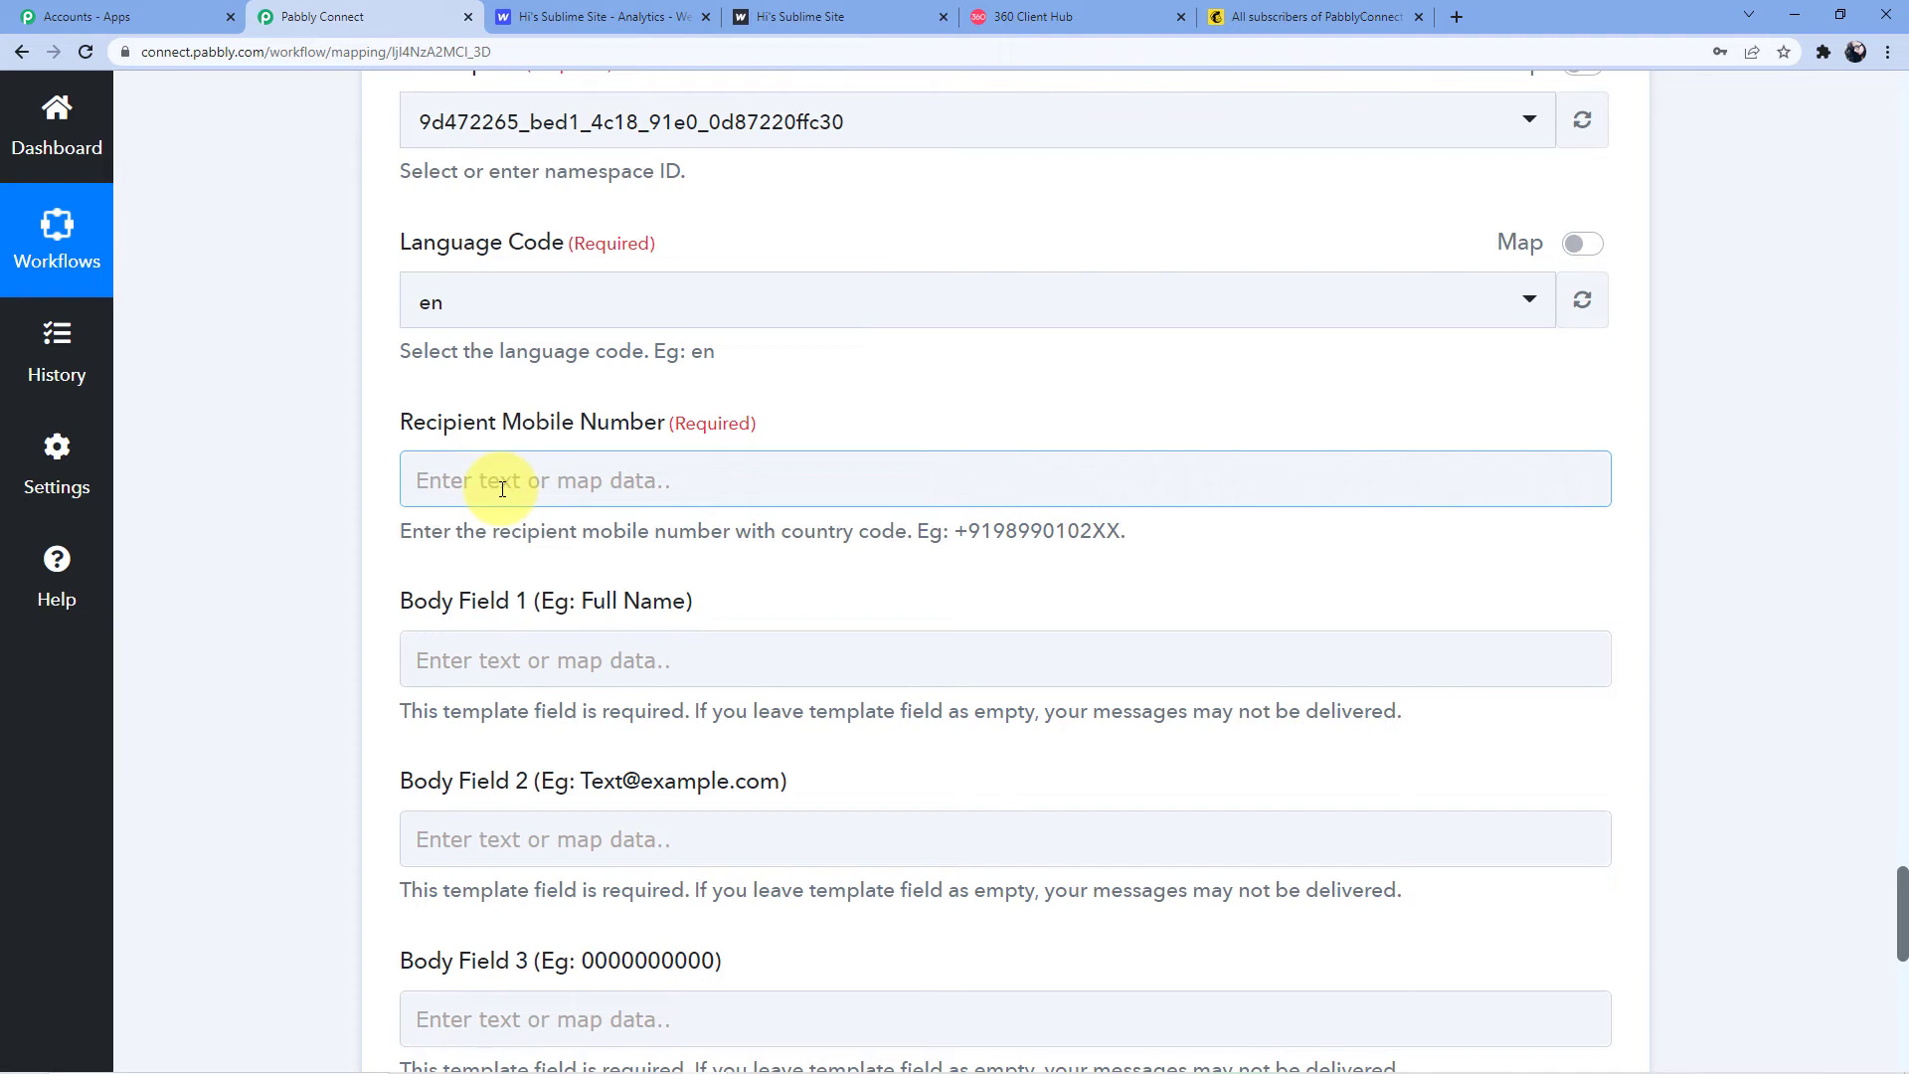
{"action": "scroll", "coordinate": [502, 488], "scroll_direction": "up", "scroll_amount": 1}
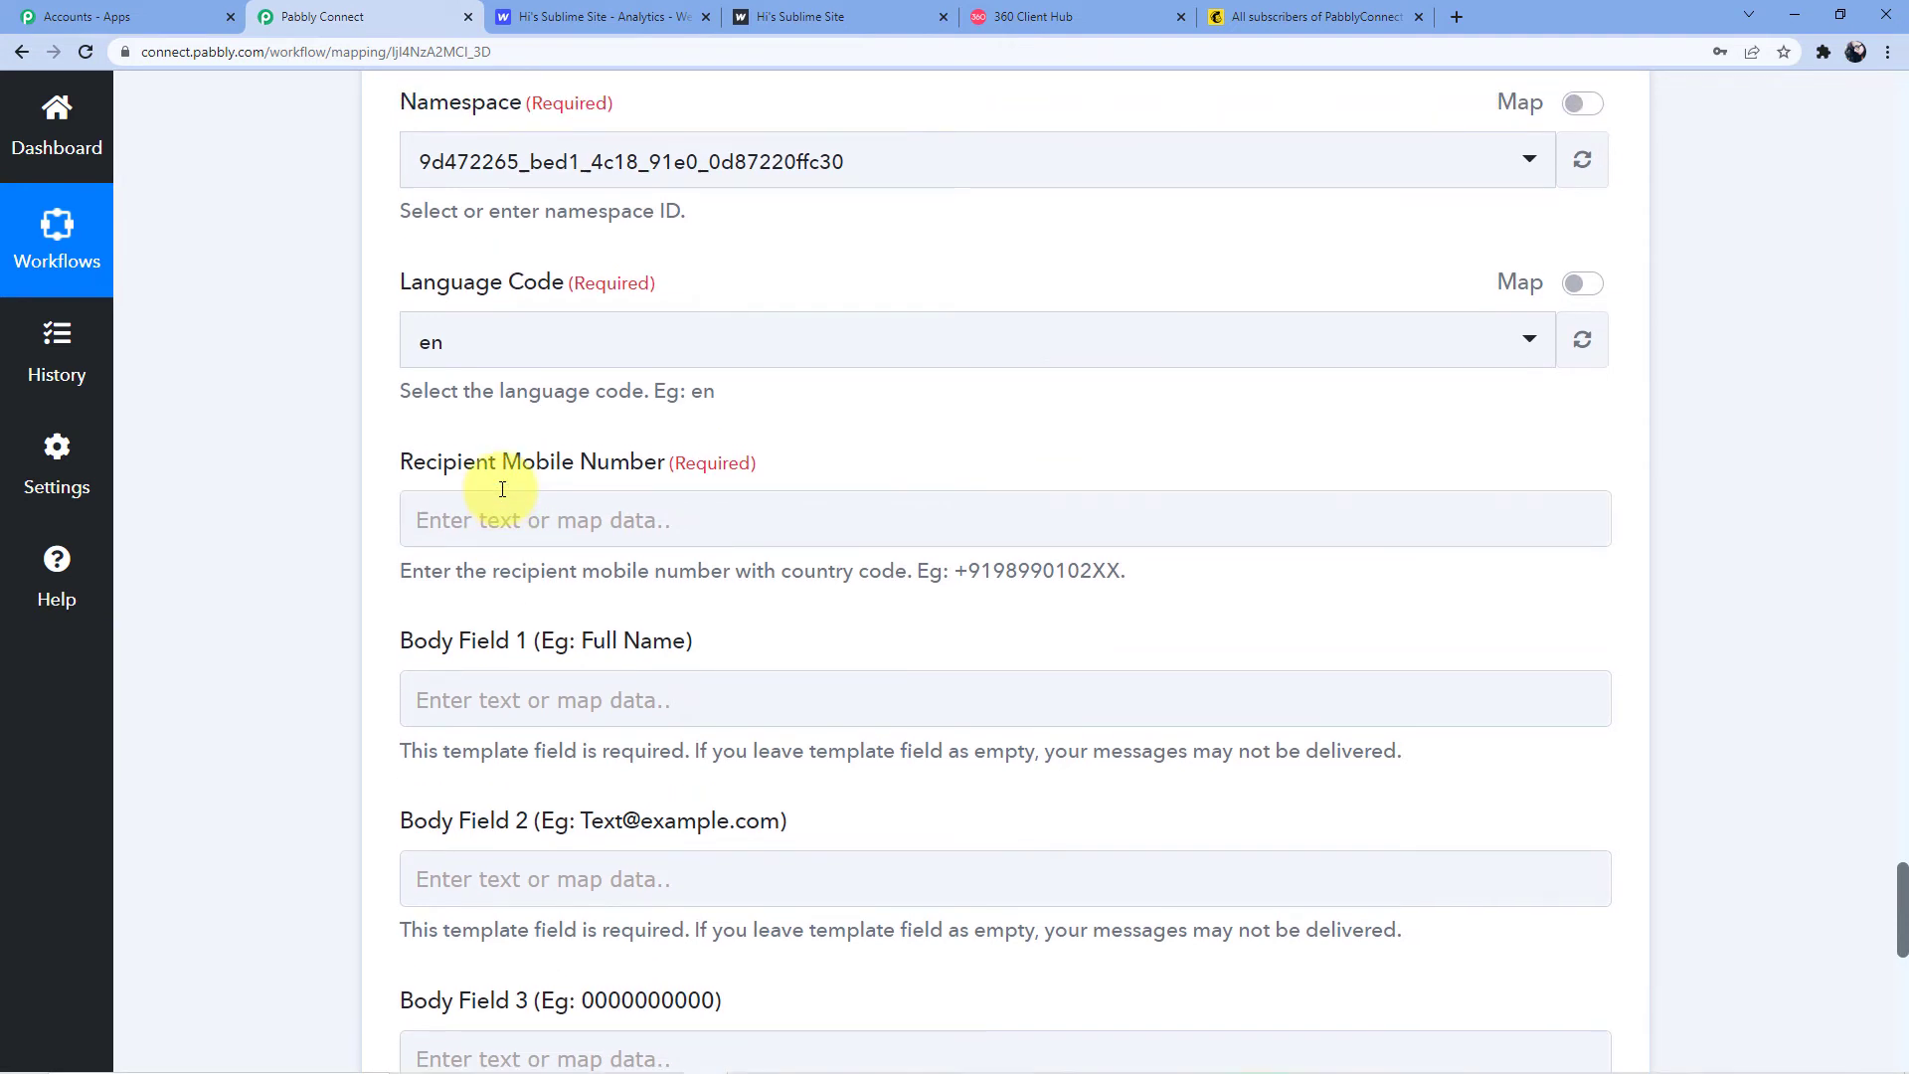
Enter the recipient's mobile number in the Recipient Mobile Number field
{"action": "left_click", "coordinate": [497, 512]}
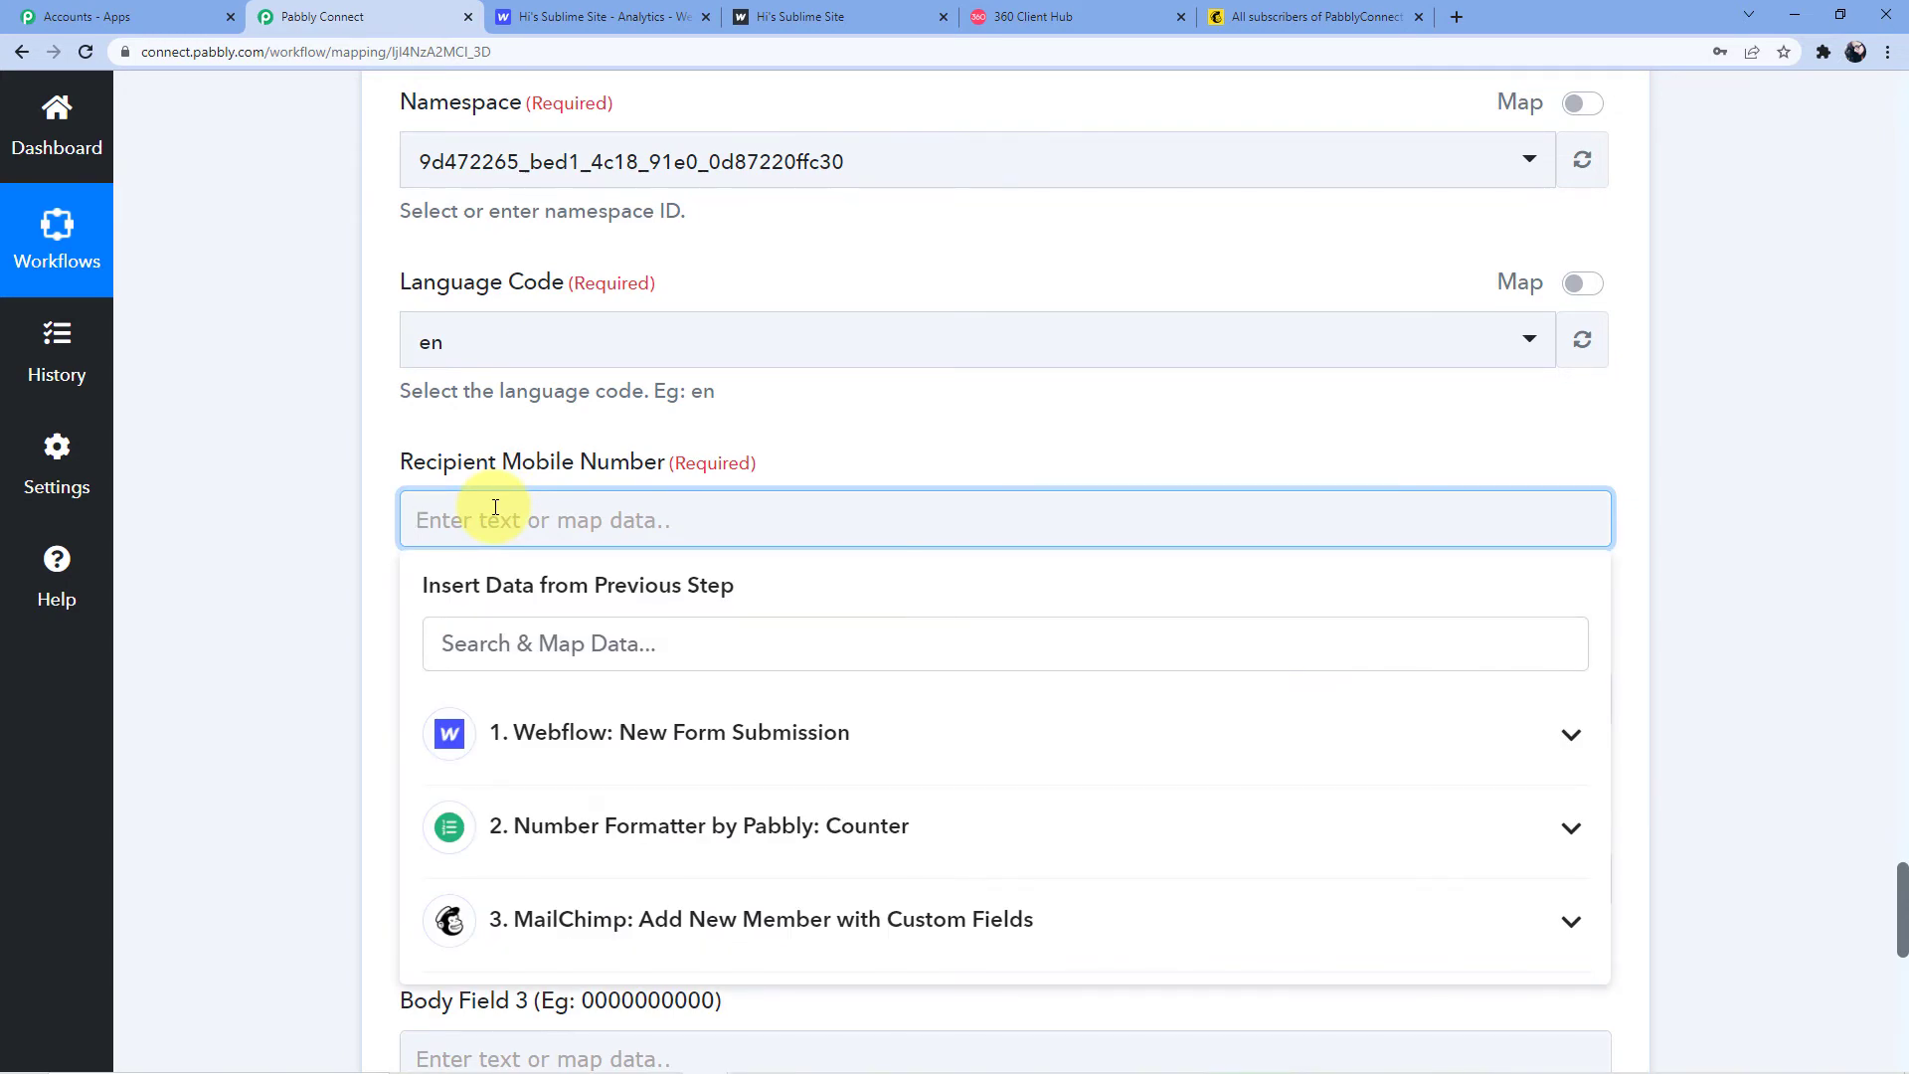
{"action": "scroll", "coordinate": [495, 507], "scroll_direction": "up", "scroll_amount": 8}
{"action": "scroll", "coordinate": [495, 507], "scroll_direction": "down", "scroll_amount": 8}
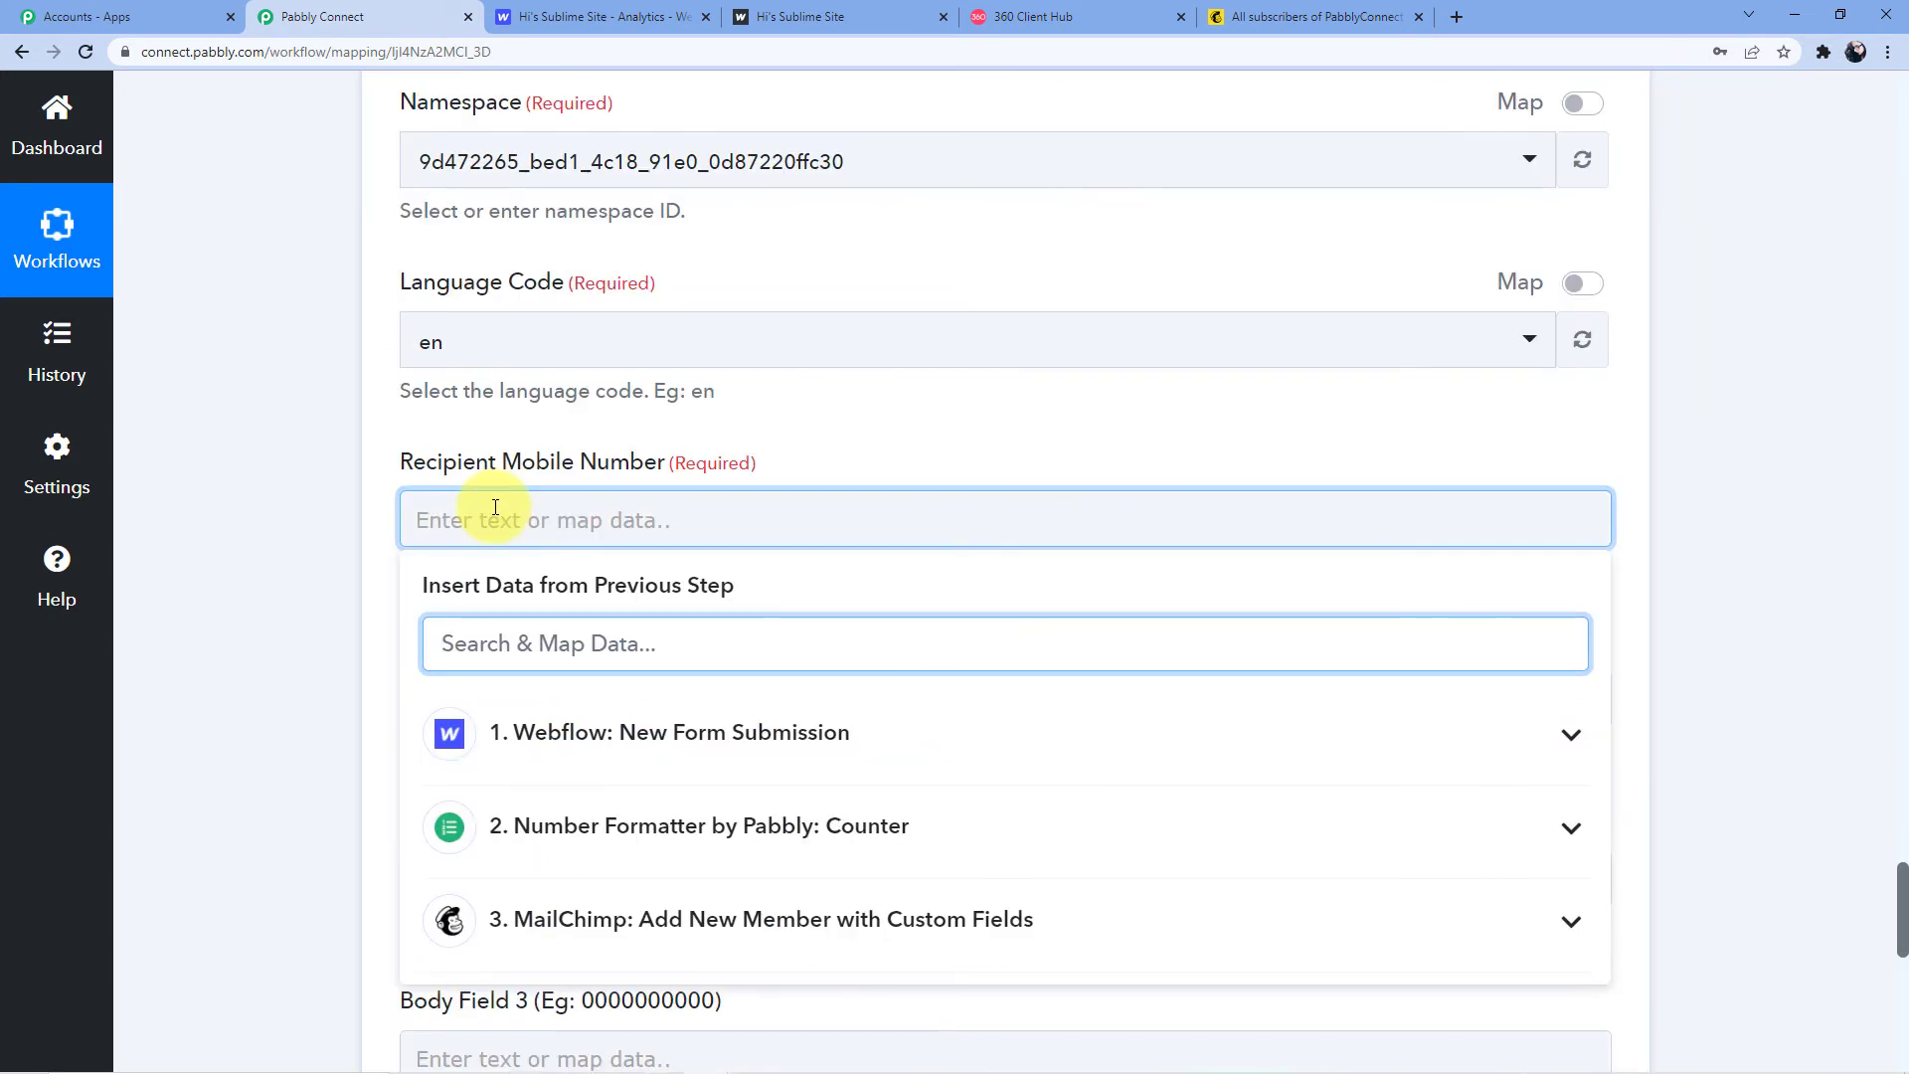
{"action": "left_click", "coordinate": [495, 507]}
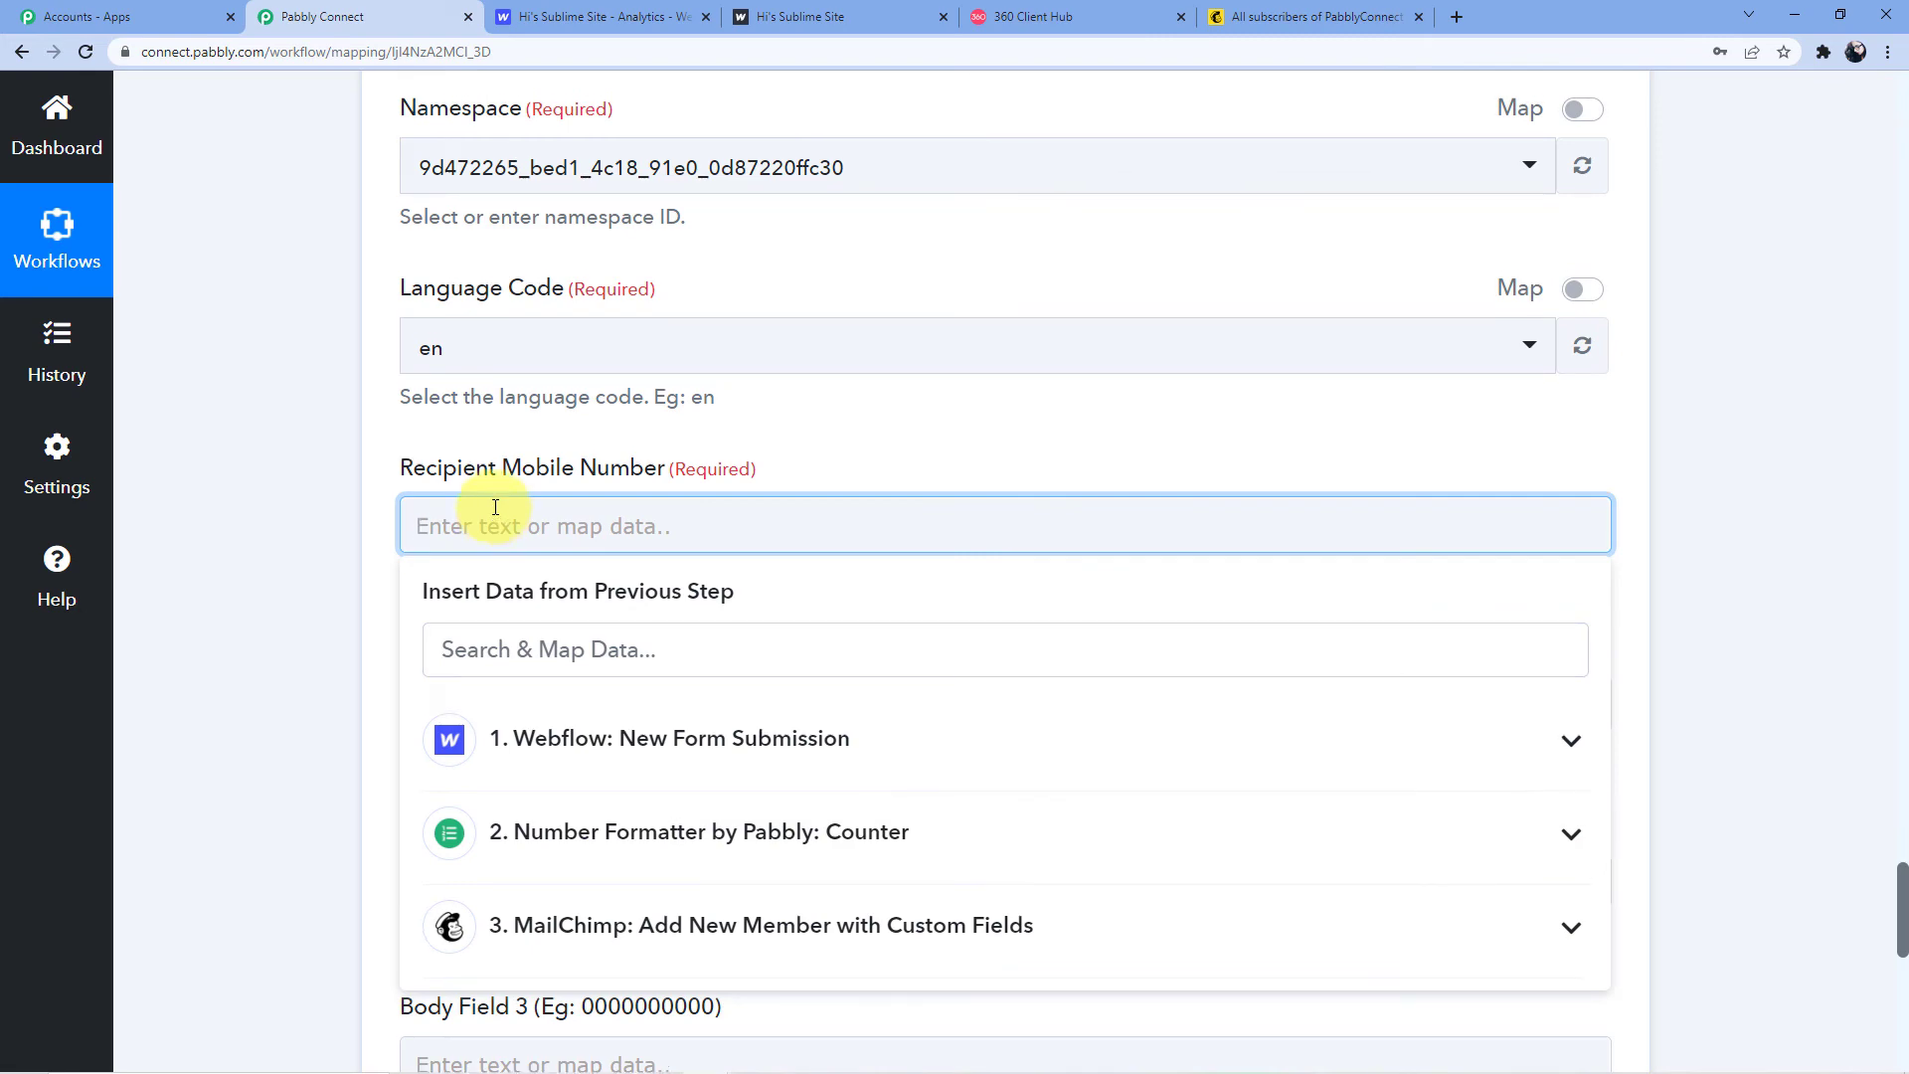
{"action": "scroll", "coordinate": [495, 508], "scroll_direction": "down", "scroll_amount": 8}
{"action": "scroll", "coordinate": [491, 507], "scroll_direction": "up", "scroll_amount": 8}
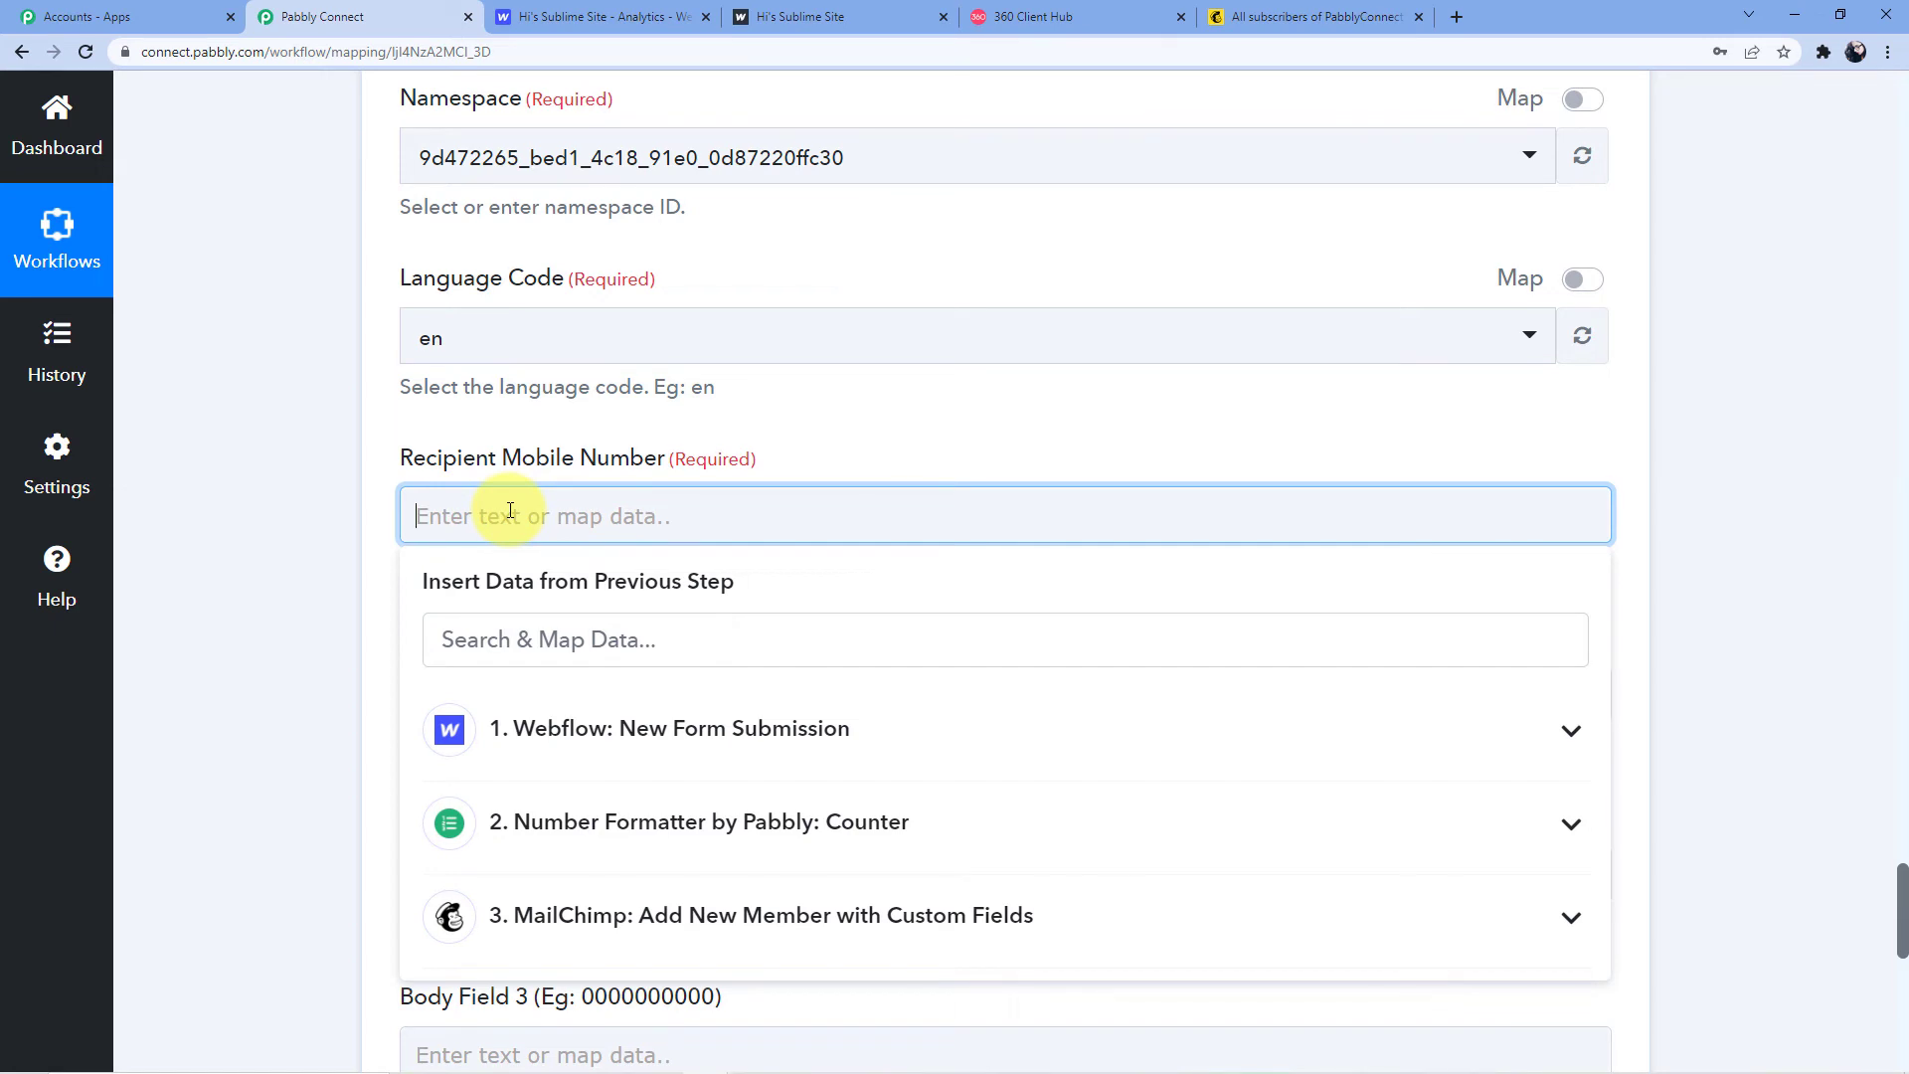
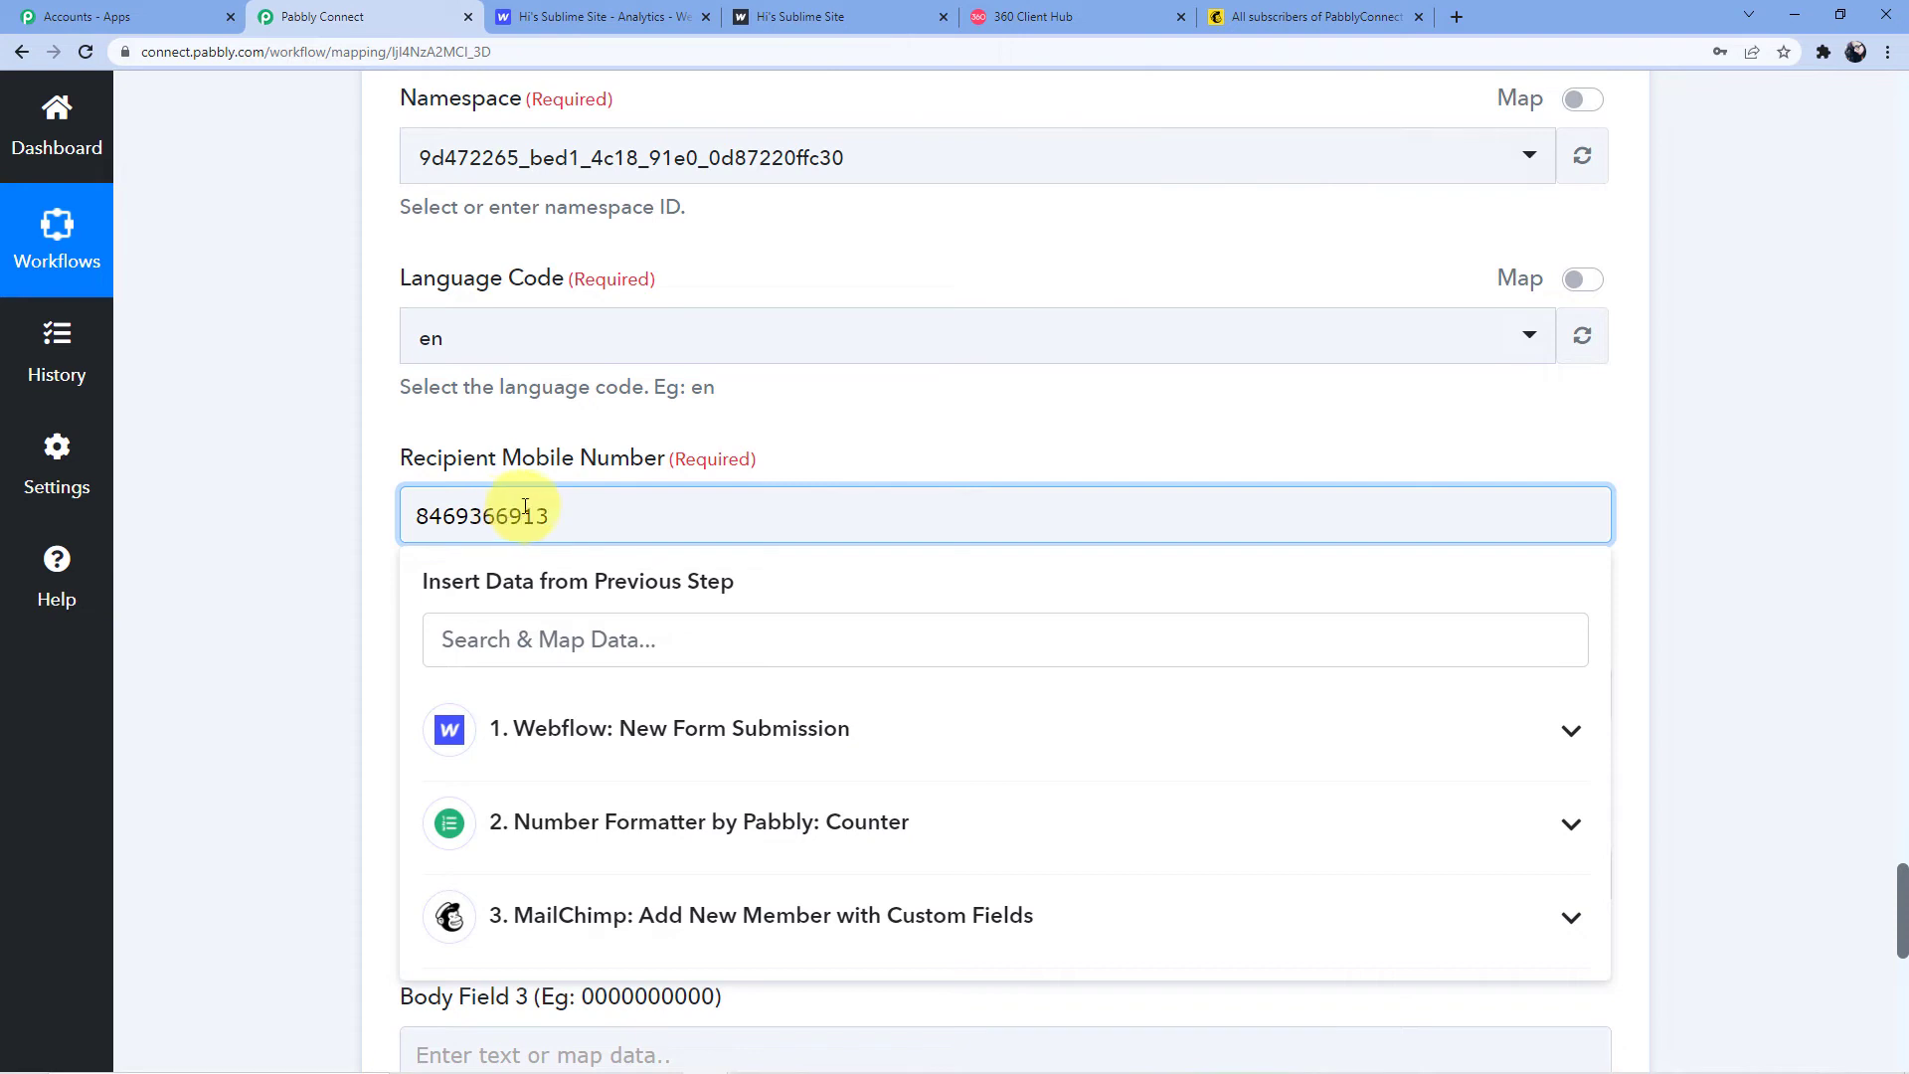
{"action": "left_click", "coordinate": [901, 413]}
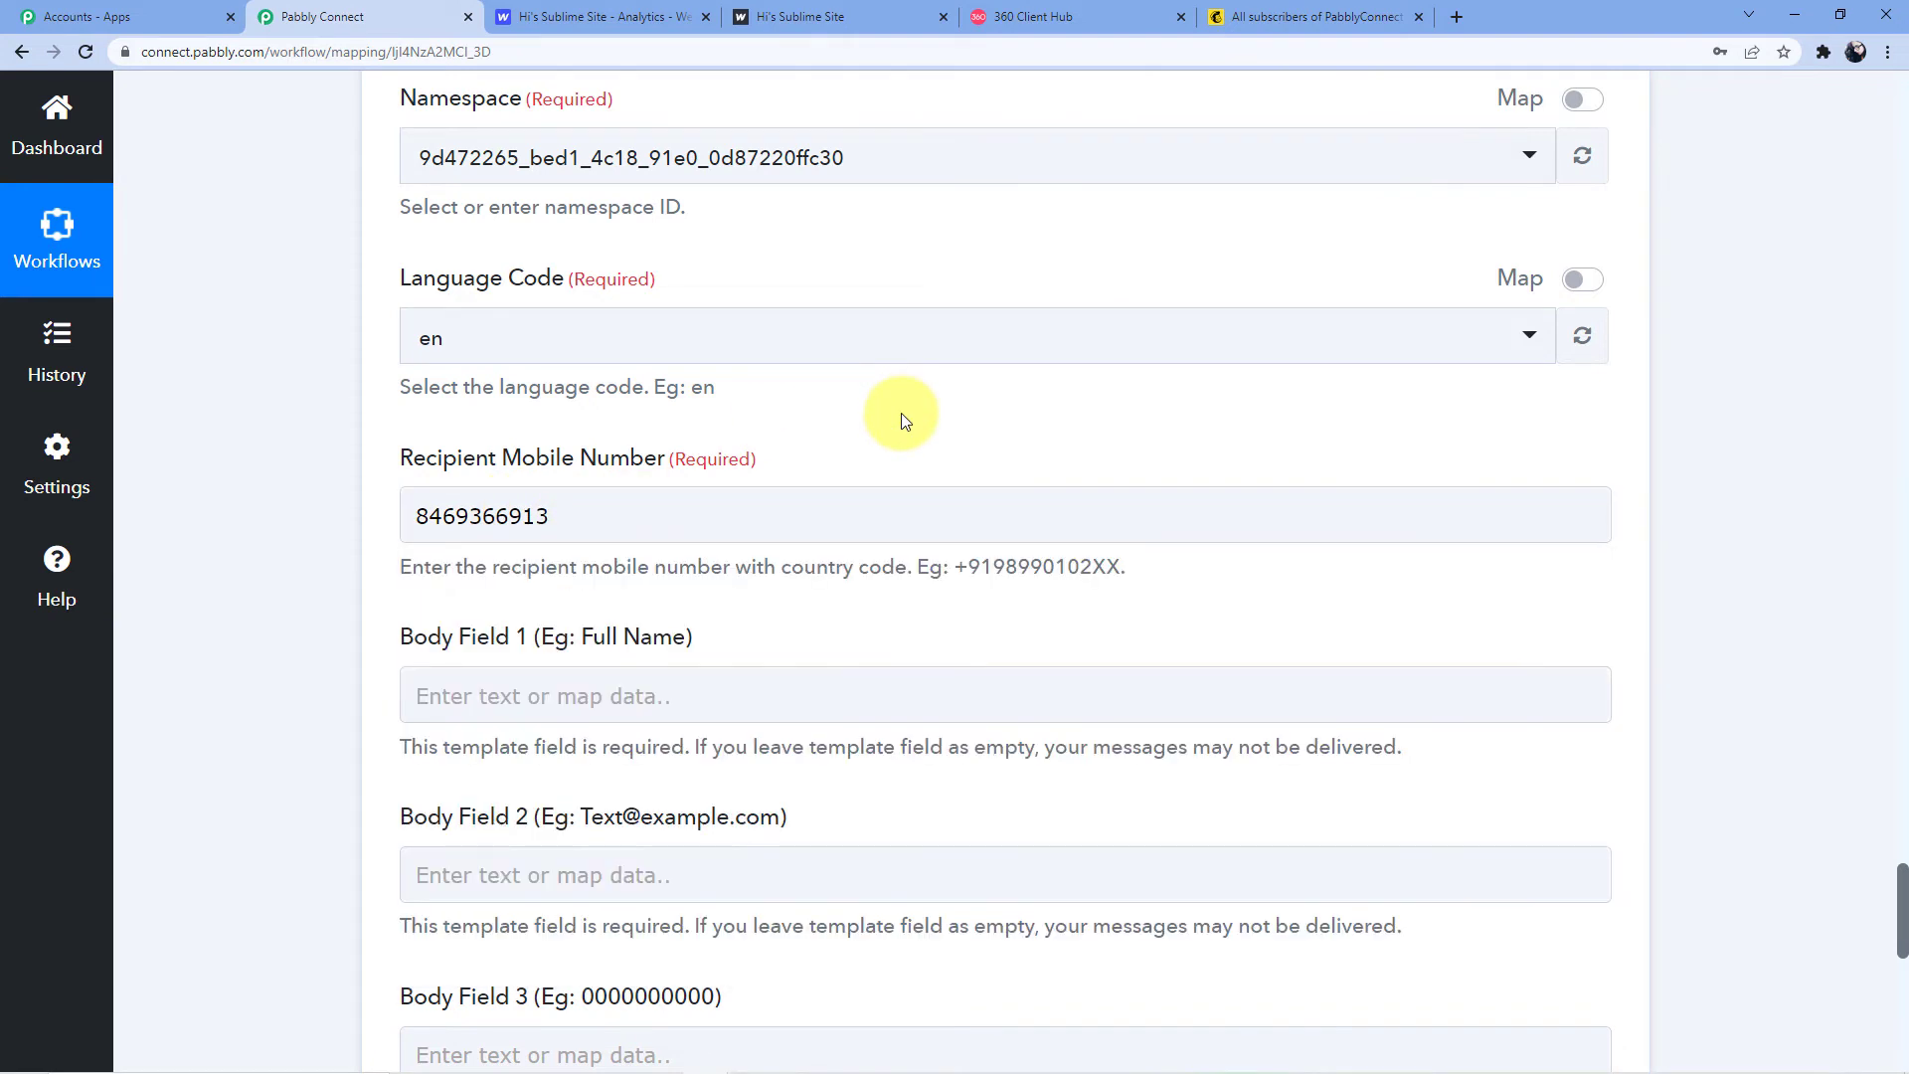
Correct the number's prefix so it begins with the +91 country code
{"action": "left_click", "coordinate": [416, 516]}
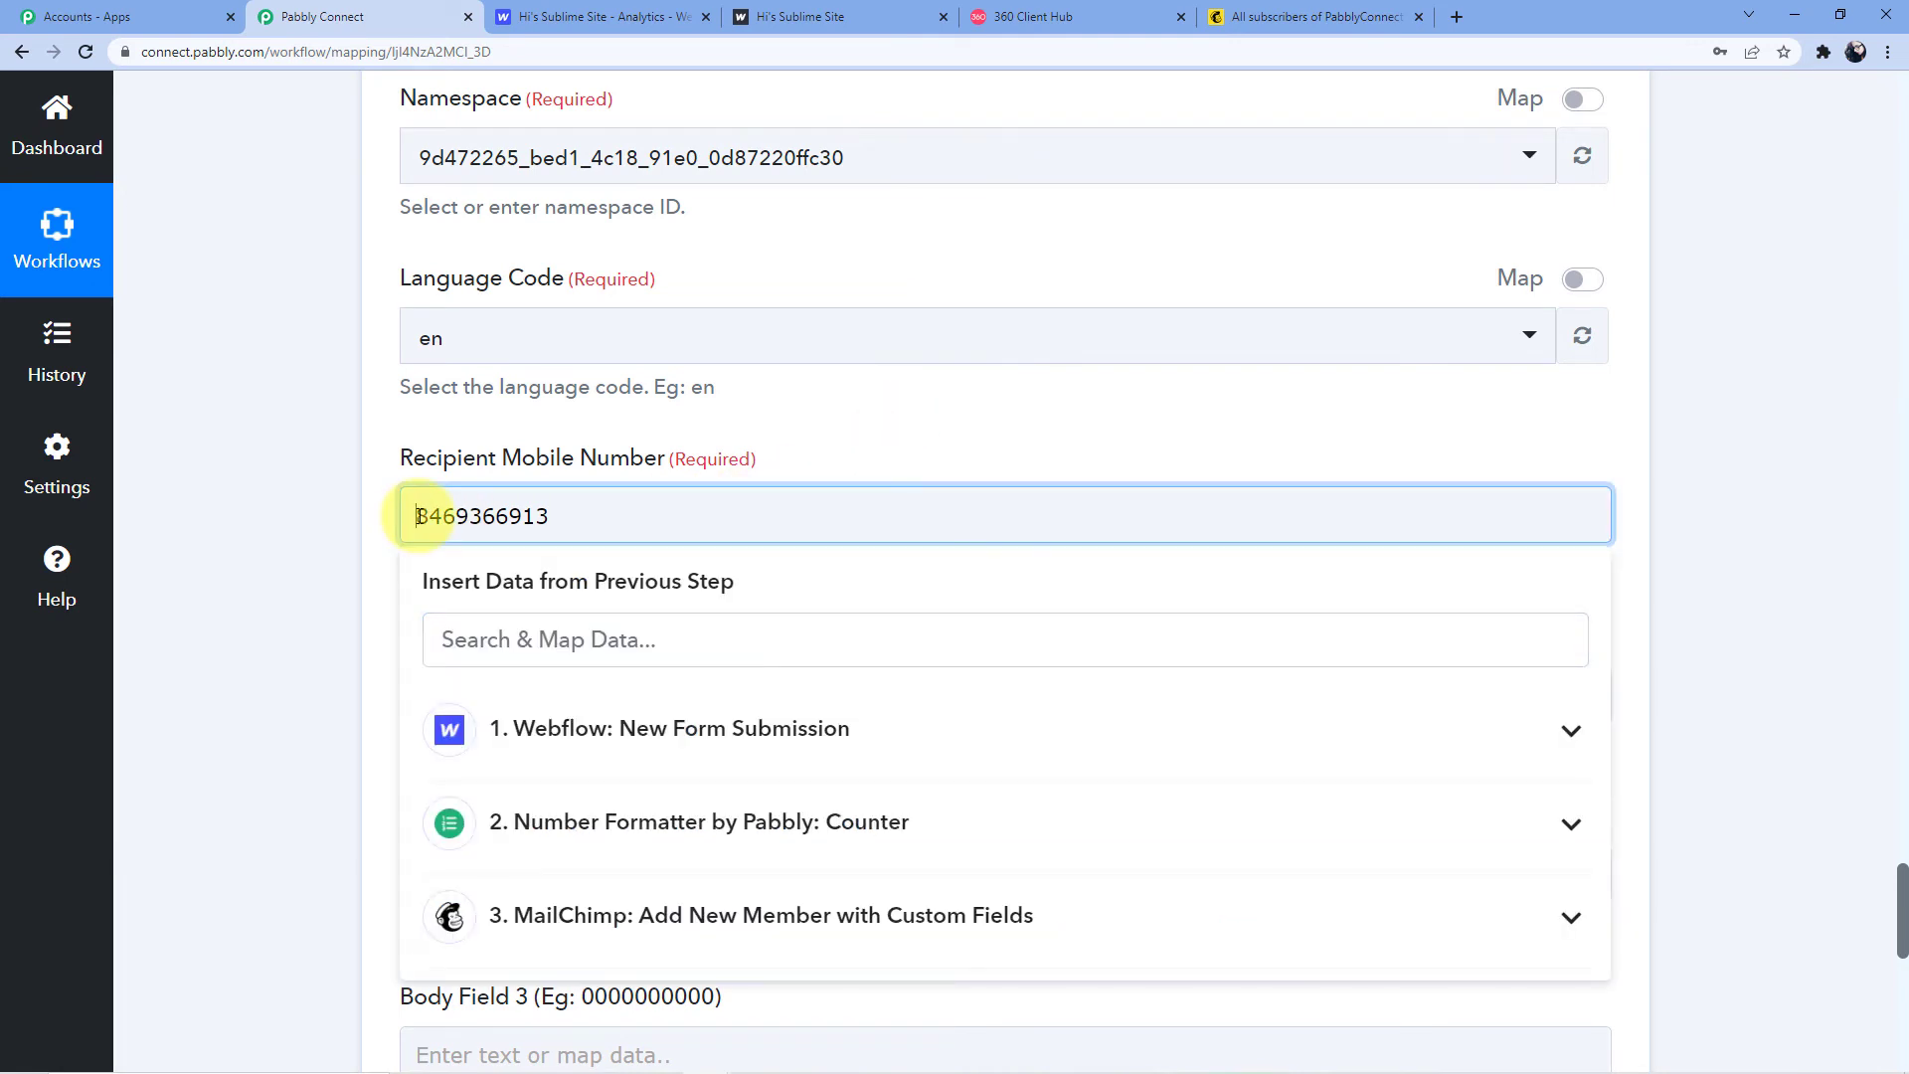
{"action": "type", "text": "+"}
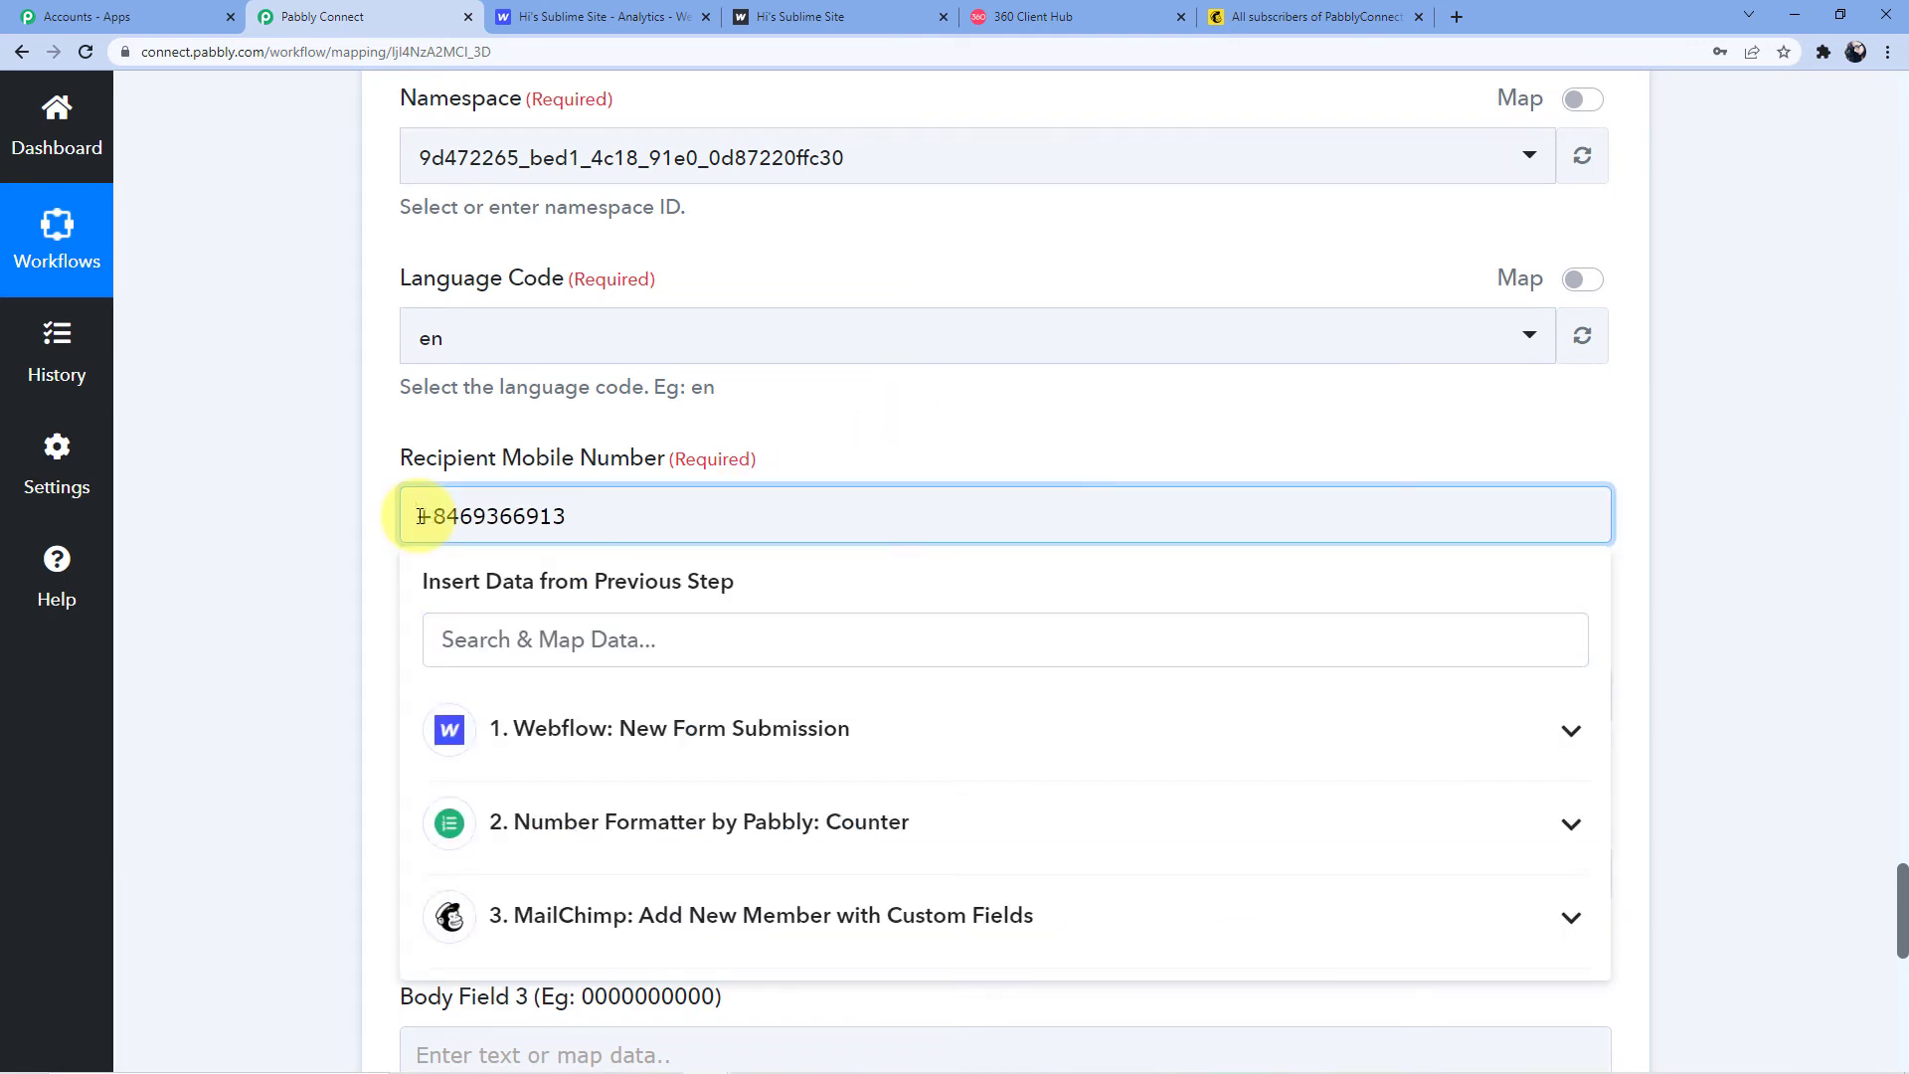
{"action": "type", "text": "91"}
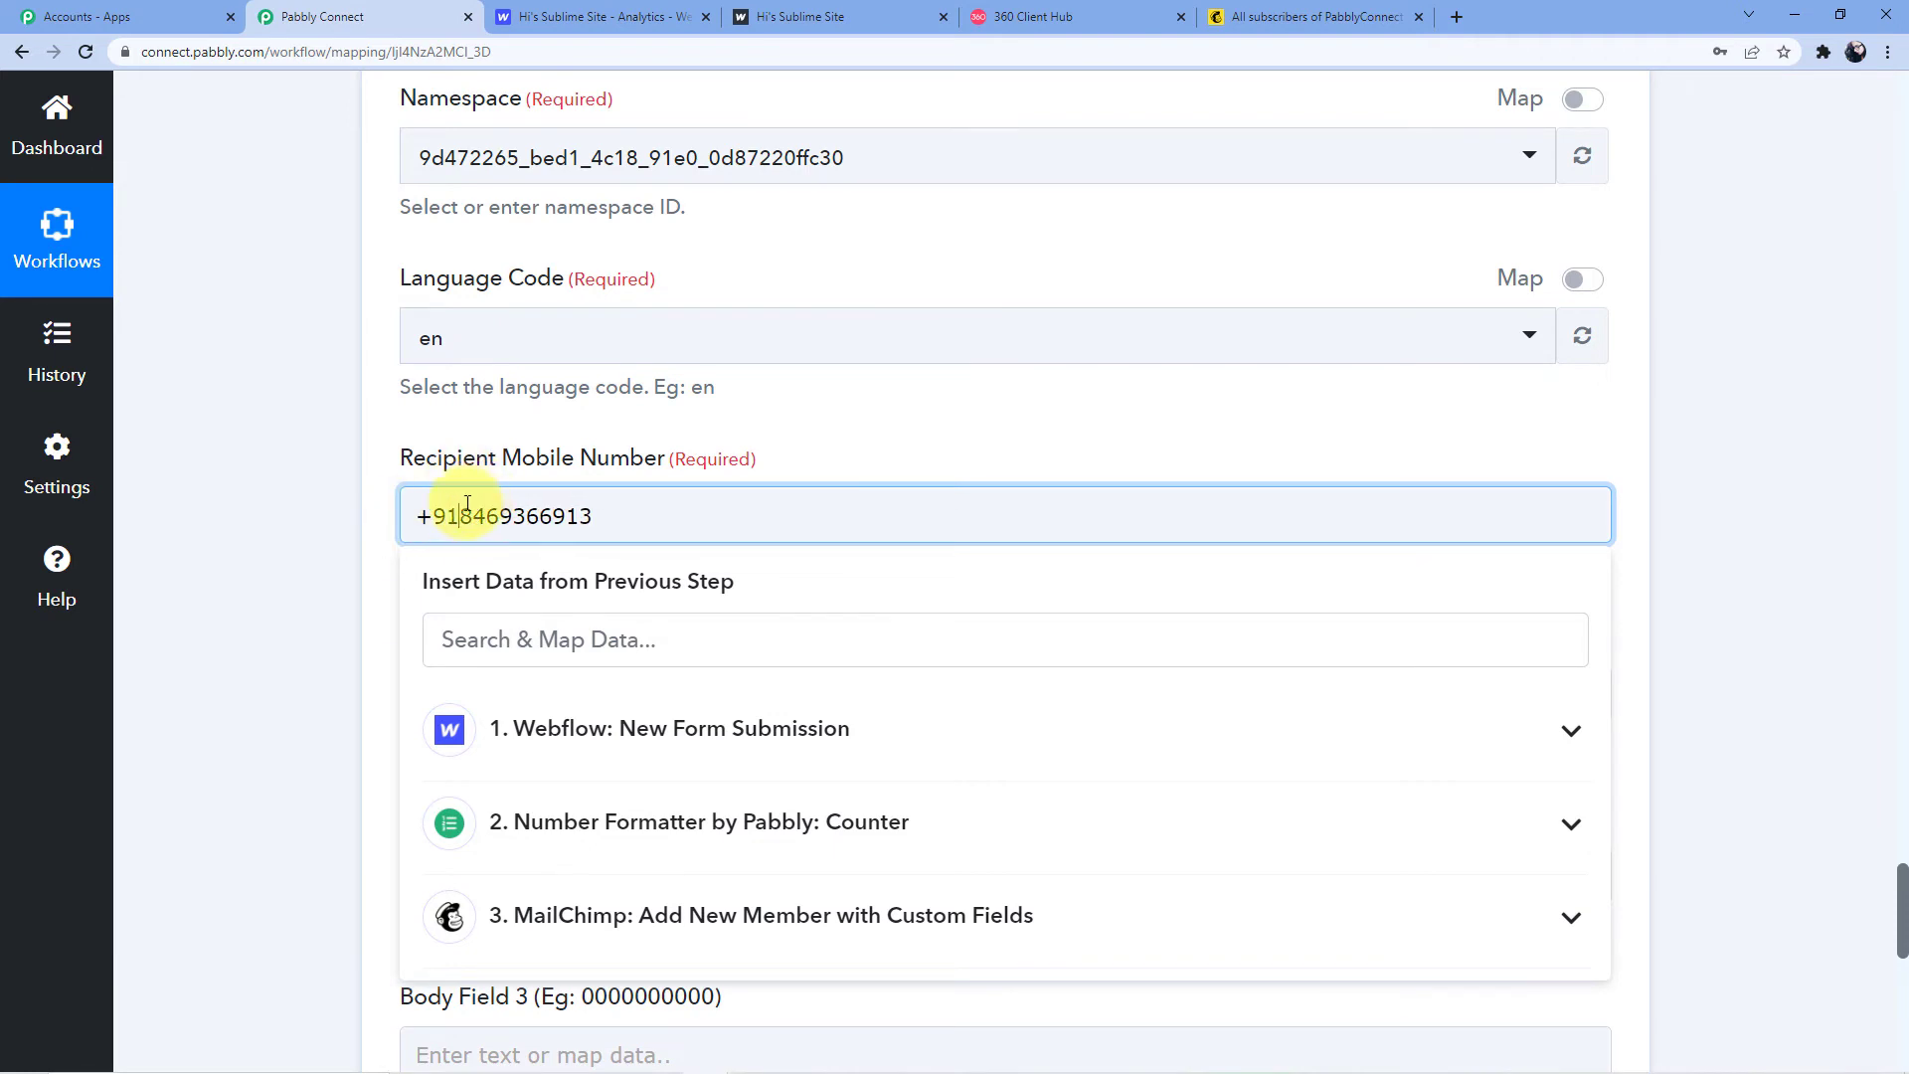
{"action": "left_click_drag", "start_coordinate": [457, 516], "coordinate": [592, 516]}
{"action": "left_click", "coordinate": [608, 517]}
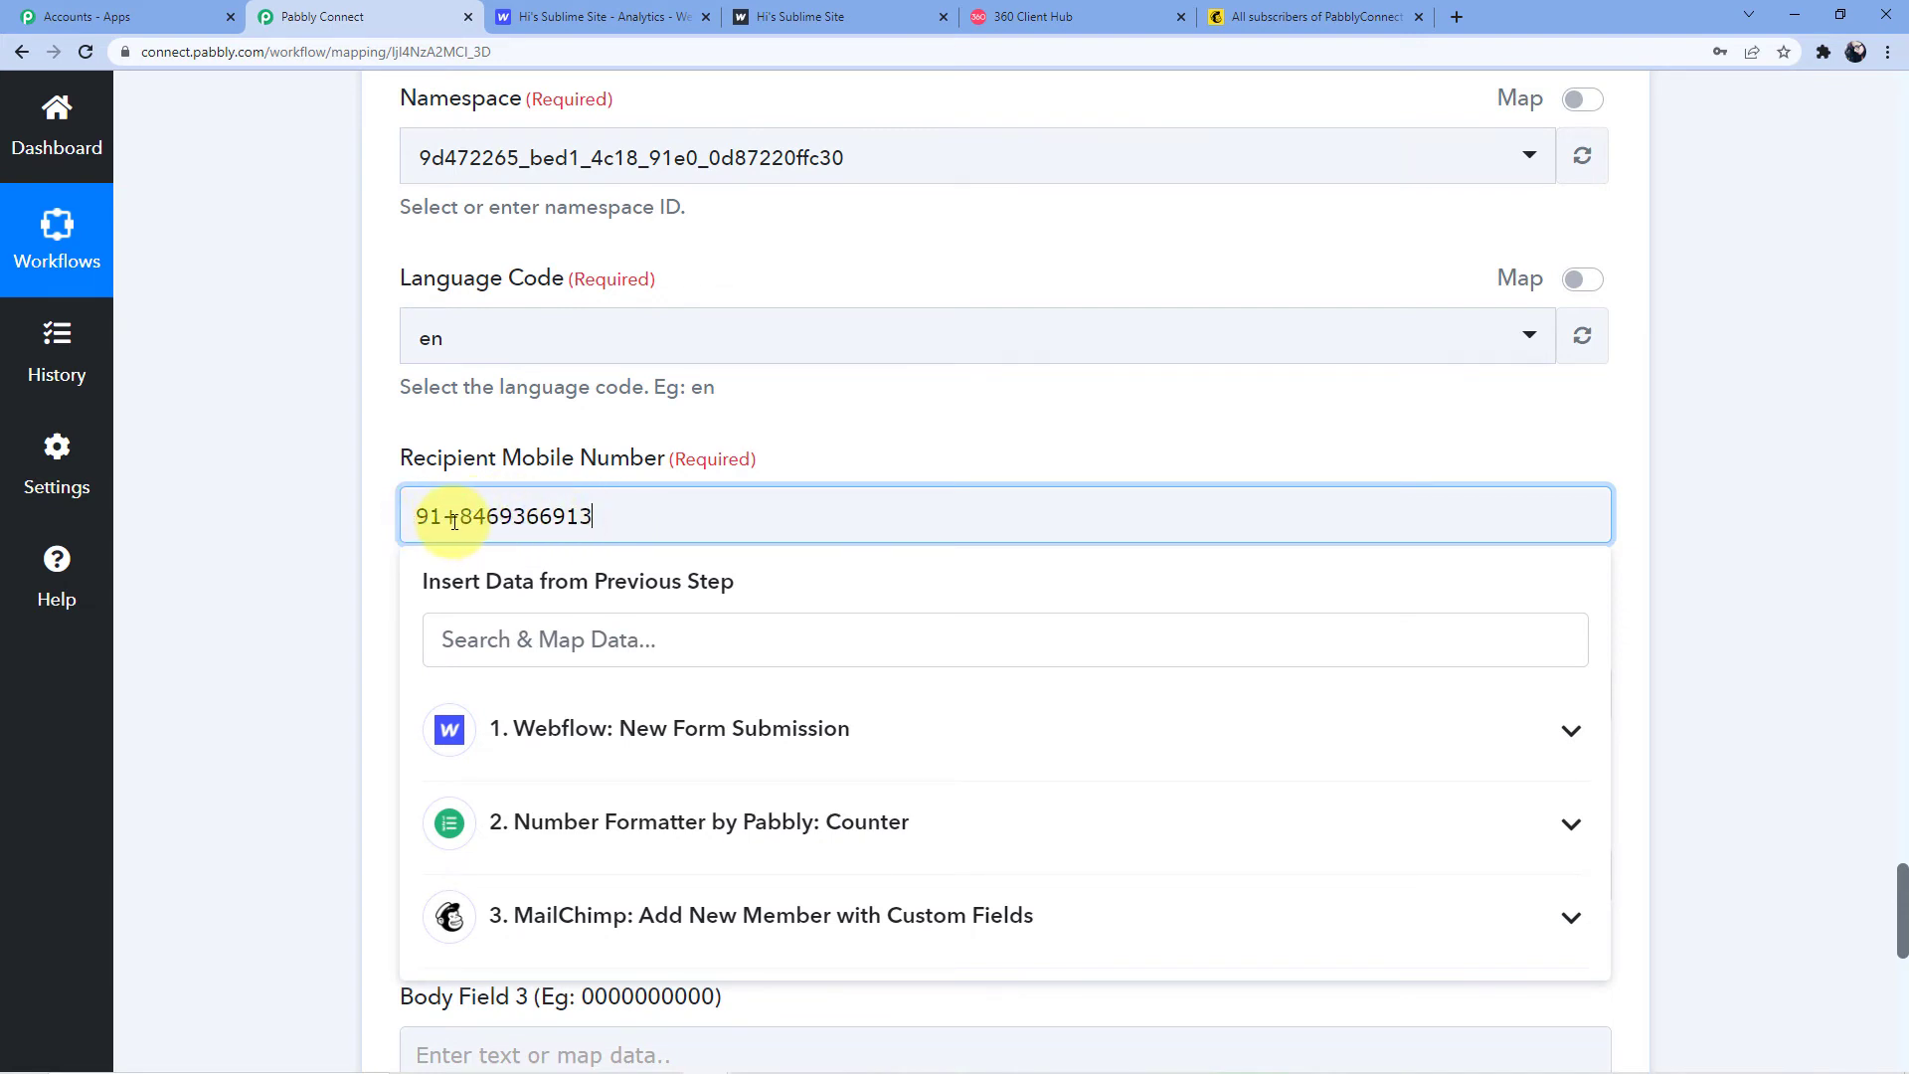
{"action": "left_click_drag", "start_coordinate": [458, 516], "coordinate": [445, 516]}
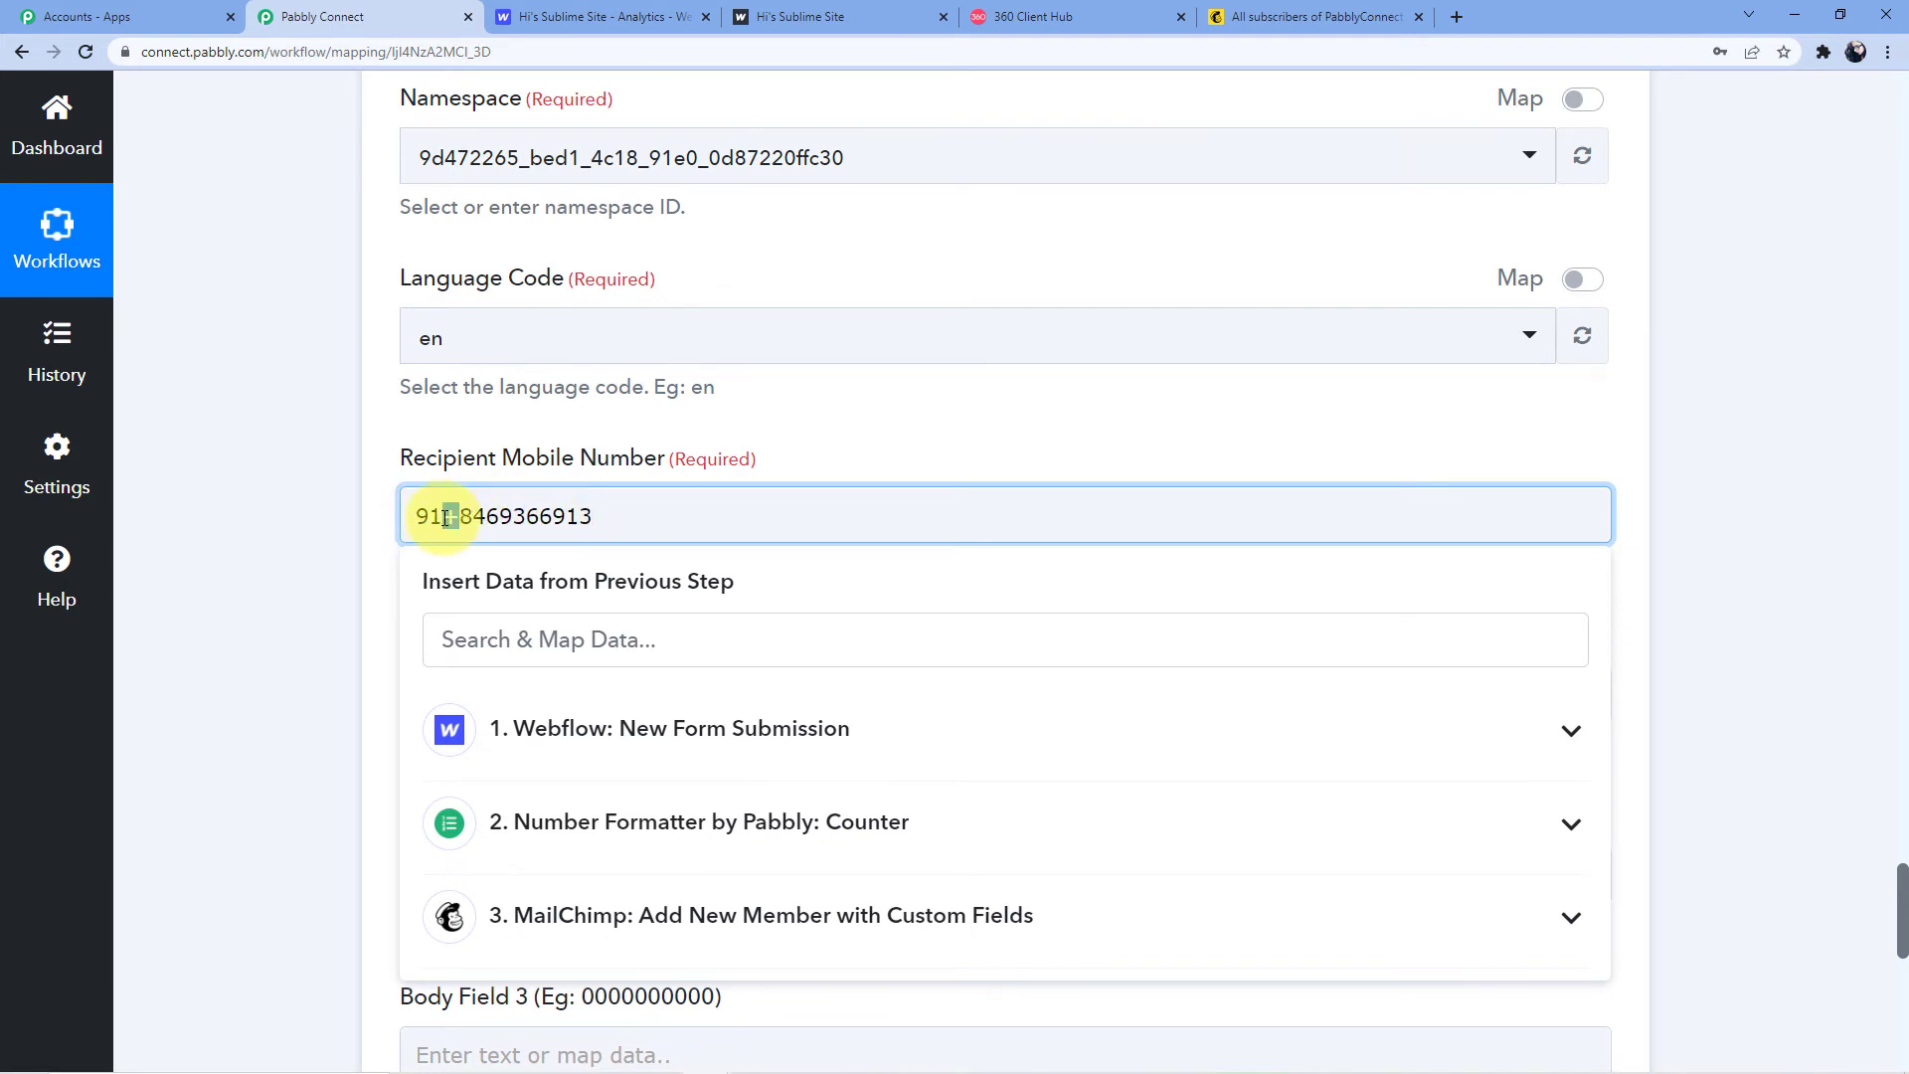
{"action": "key", "text": "BackSpace"}
{"action": "key", "text": "BackSpace"}
{"action": "key", "text": "BackSpace"}
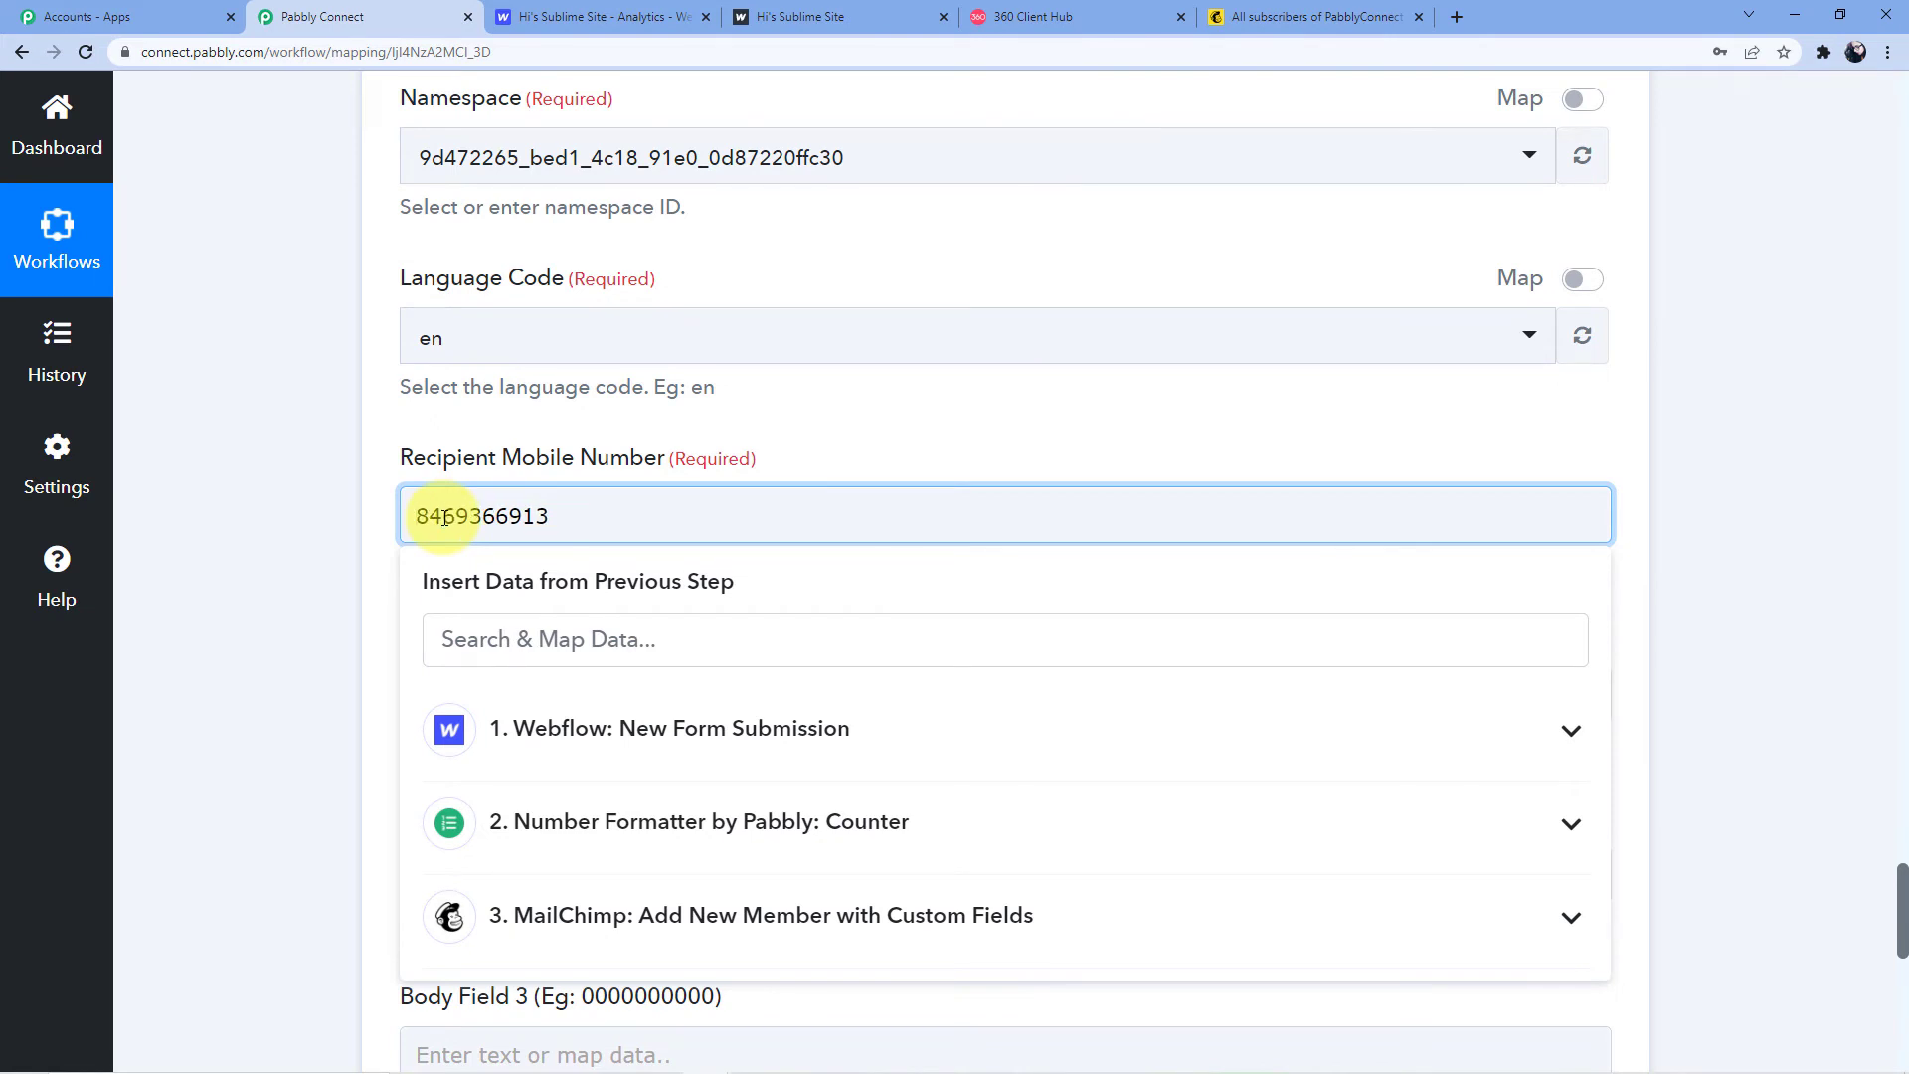
{"action": "type", "text": "+91"}
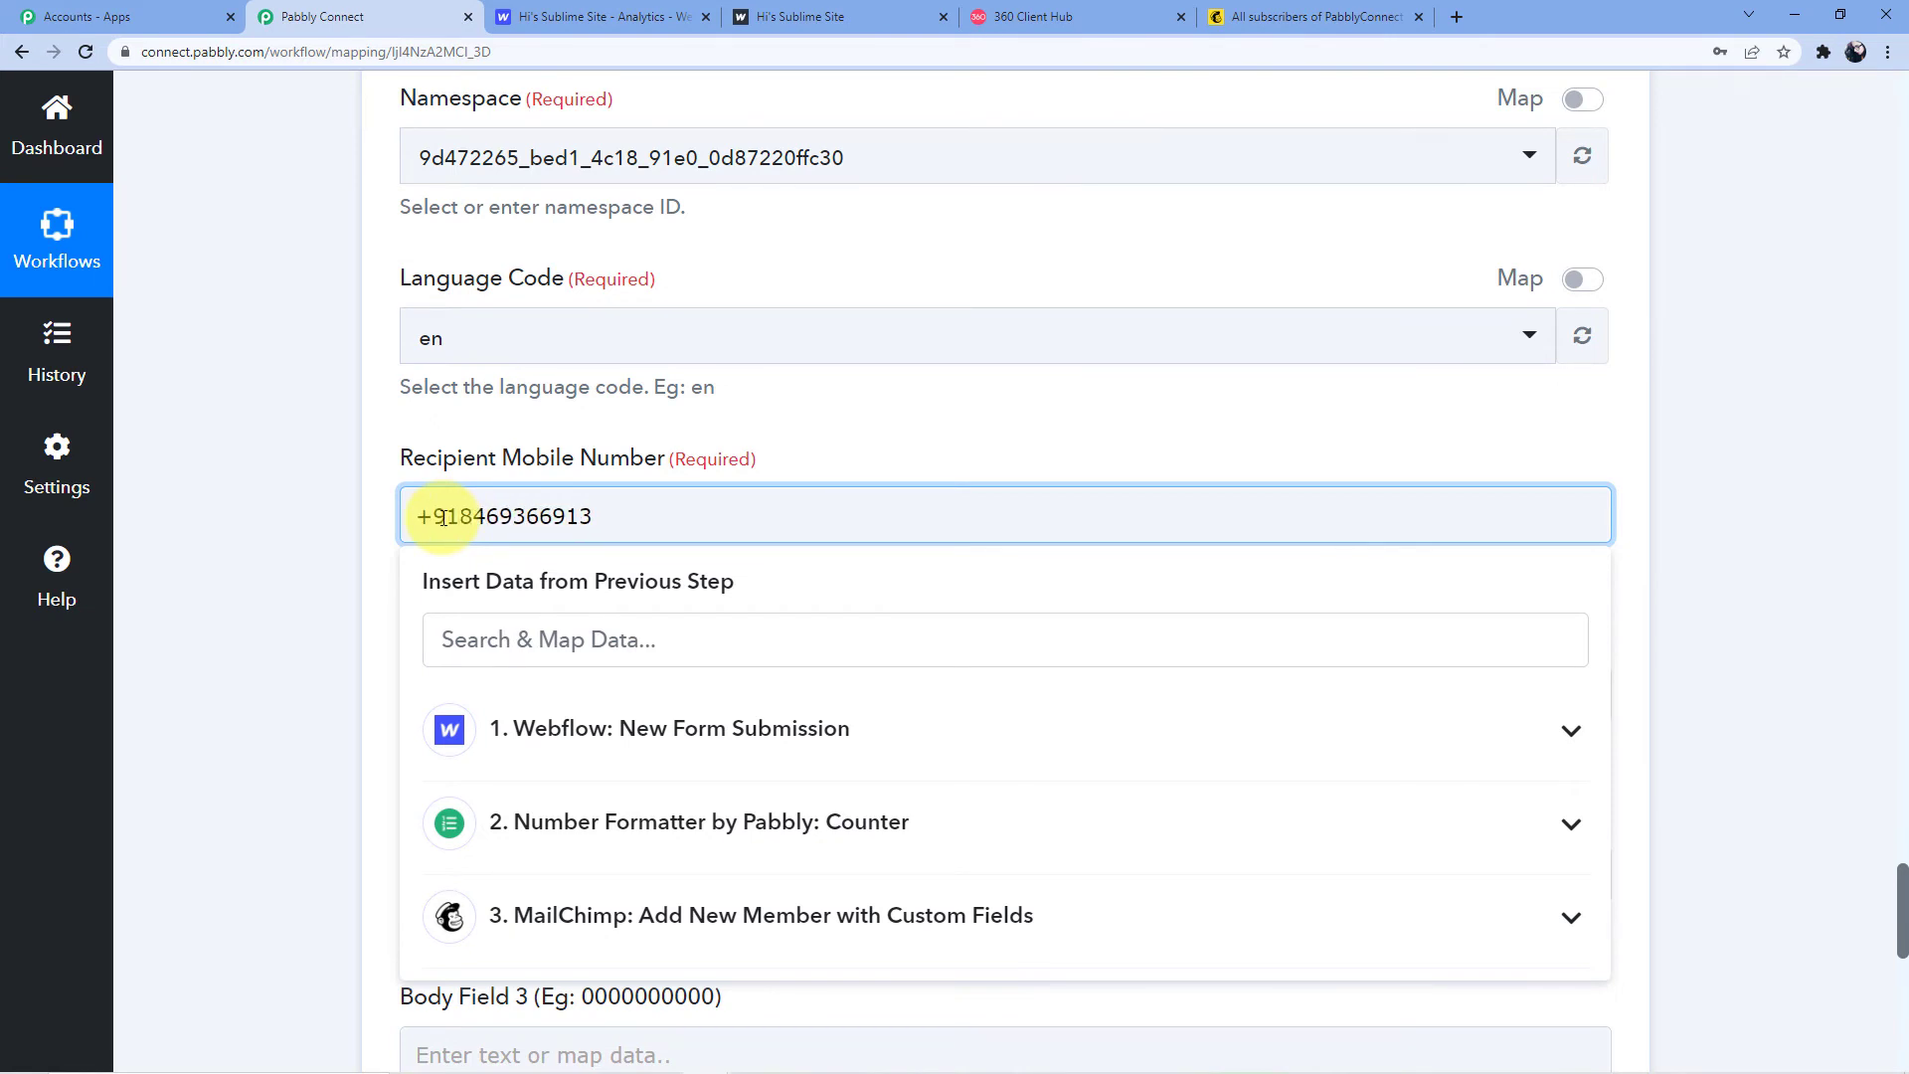
{"action": "left_click", "coordinate": [690, 406]}
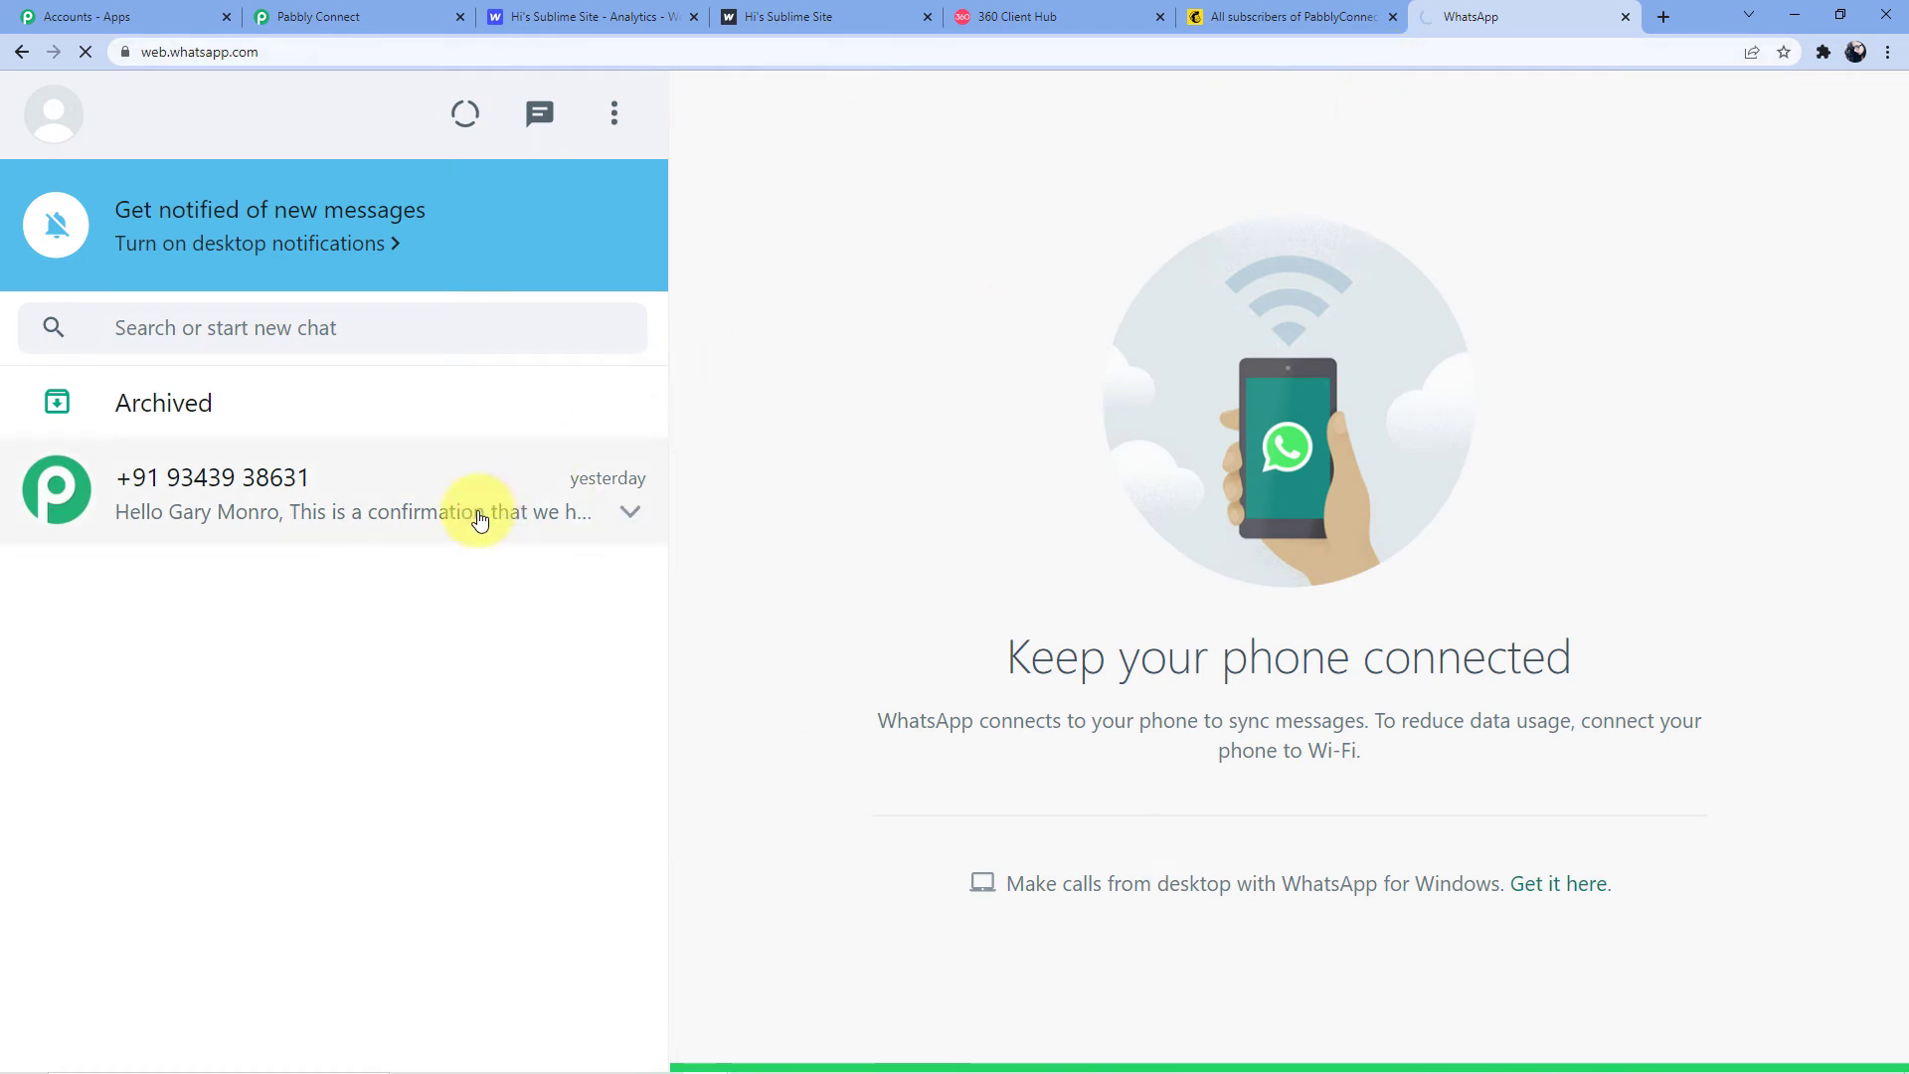
Open the business chat showing yesterday's payment confirmation of Amount 10000
{"action": "left_click", "coordinate": [380, 500]}
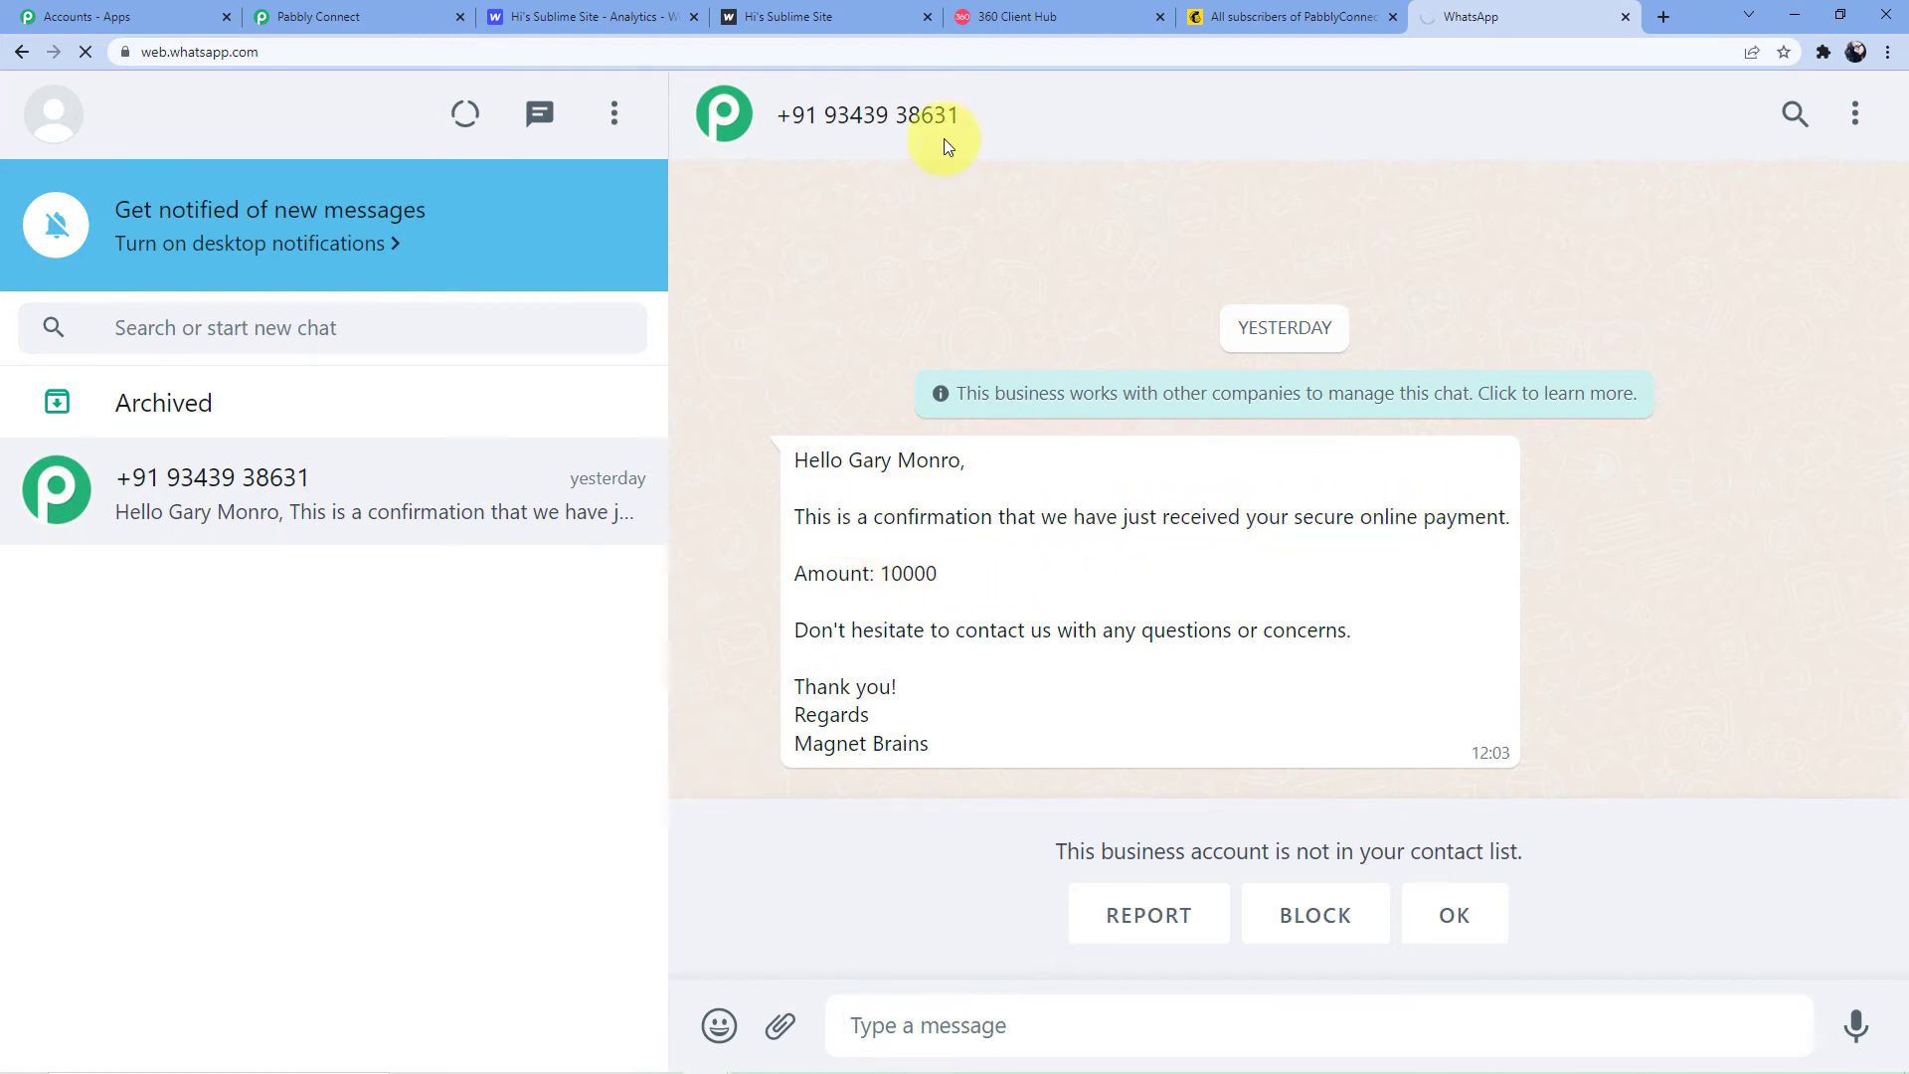
Map the Webflow First Name and Last Name into Body Field 1
{"action": "left_click", "coordinate": [348, 17]}
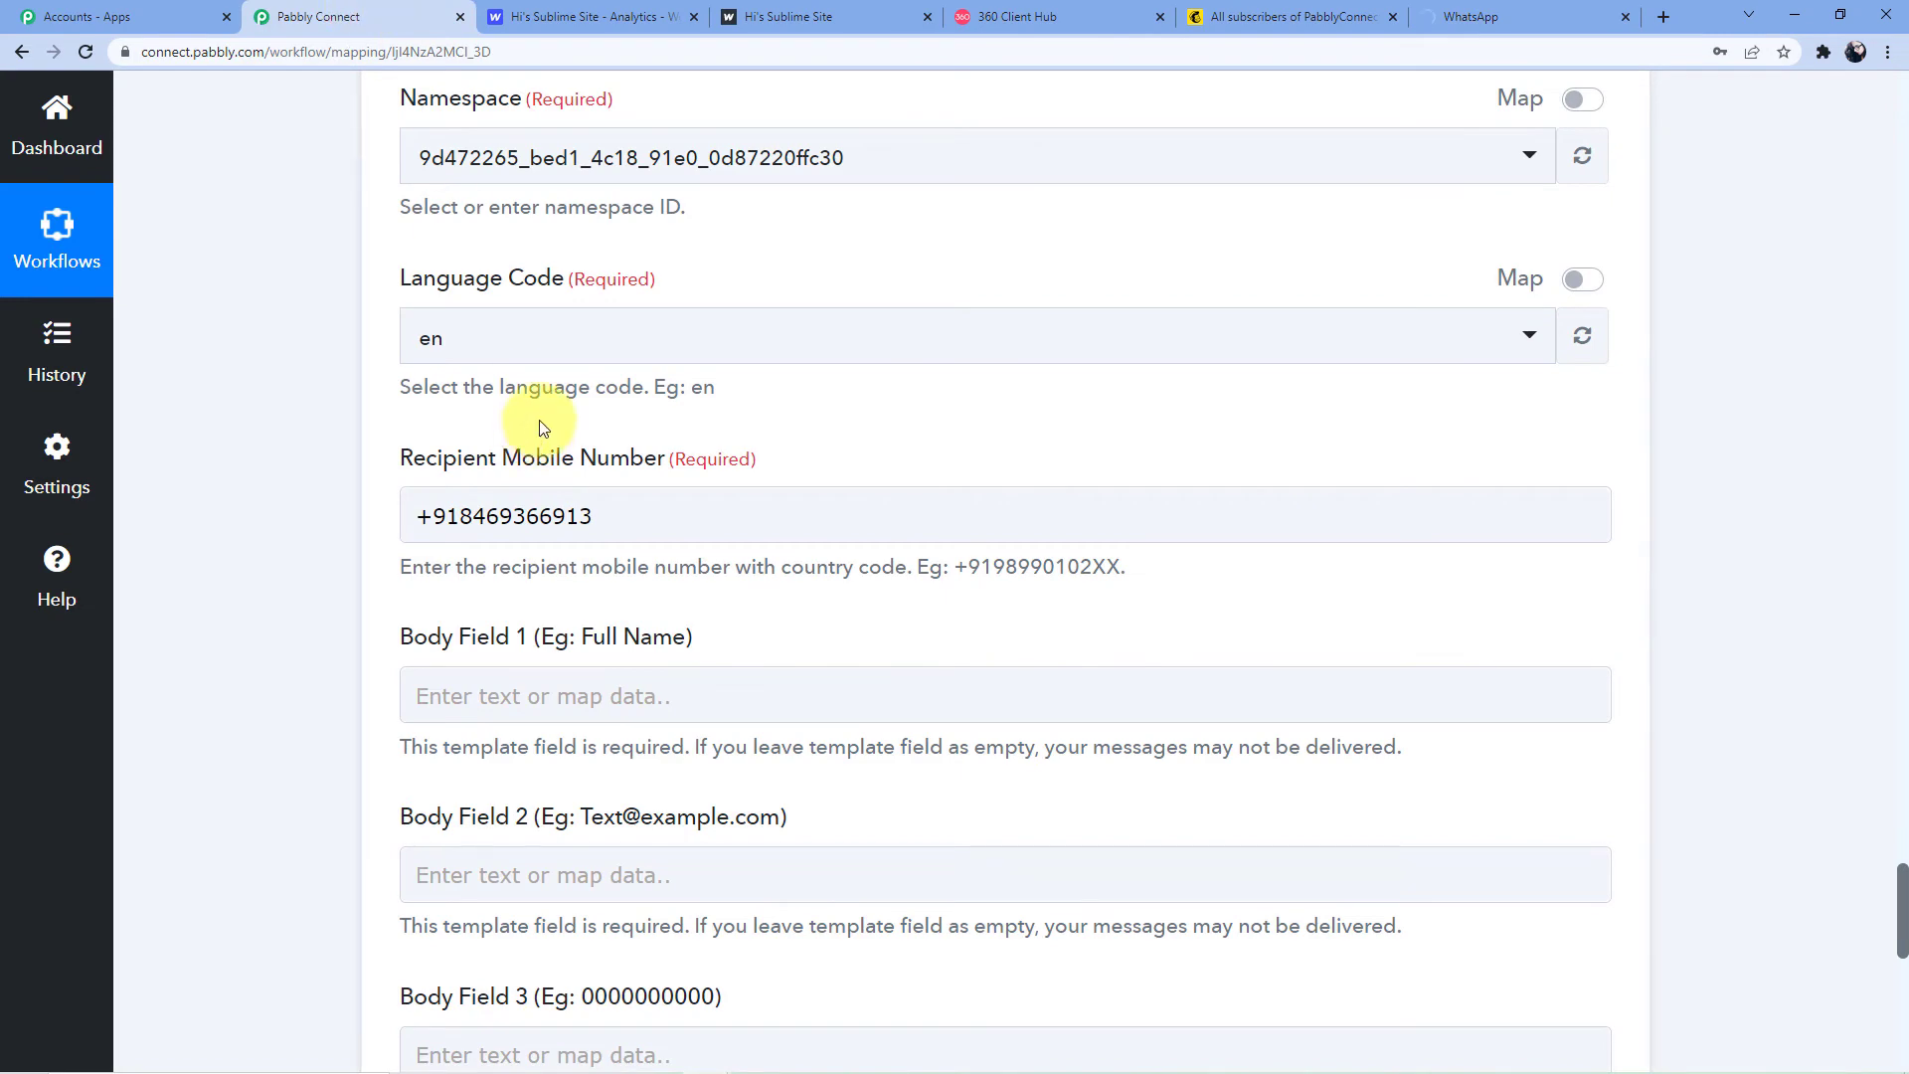
{"action": "scroll", "coordinate": [539, 427], "scroll_direction": "down", "scroll_amount": 3}
{"action": "left_click", "coordinate": [498, 397]}
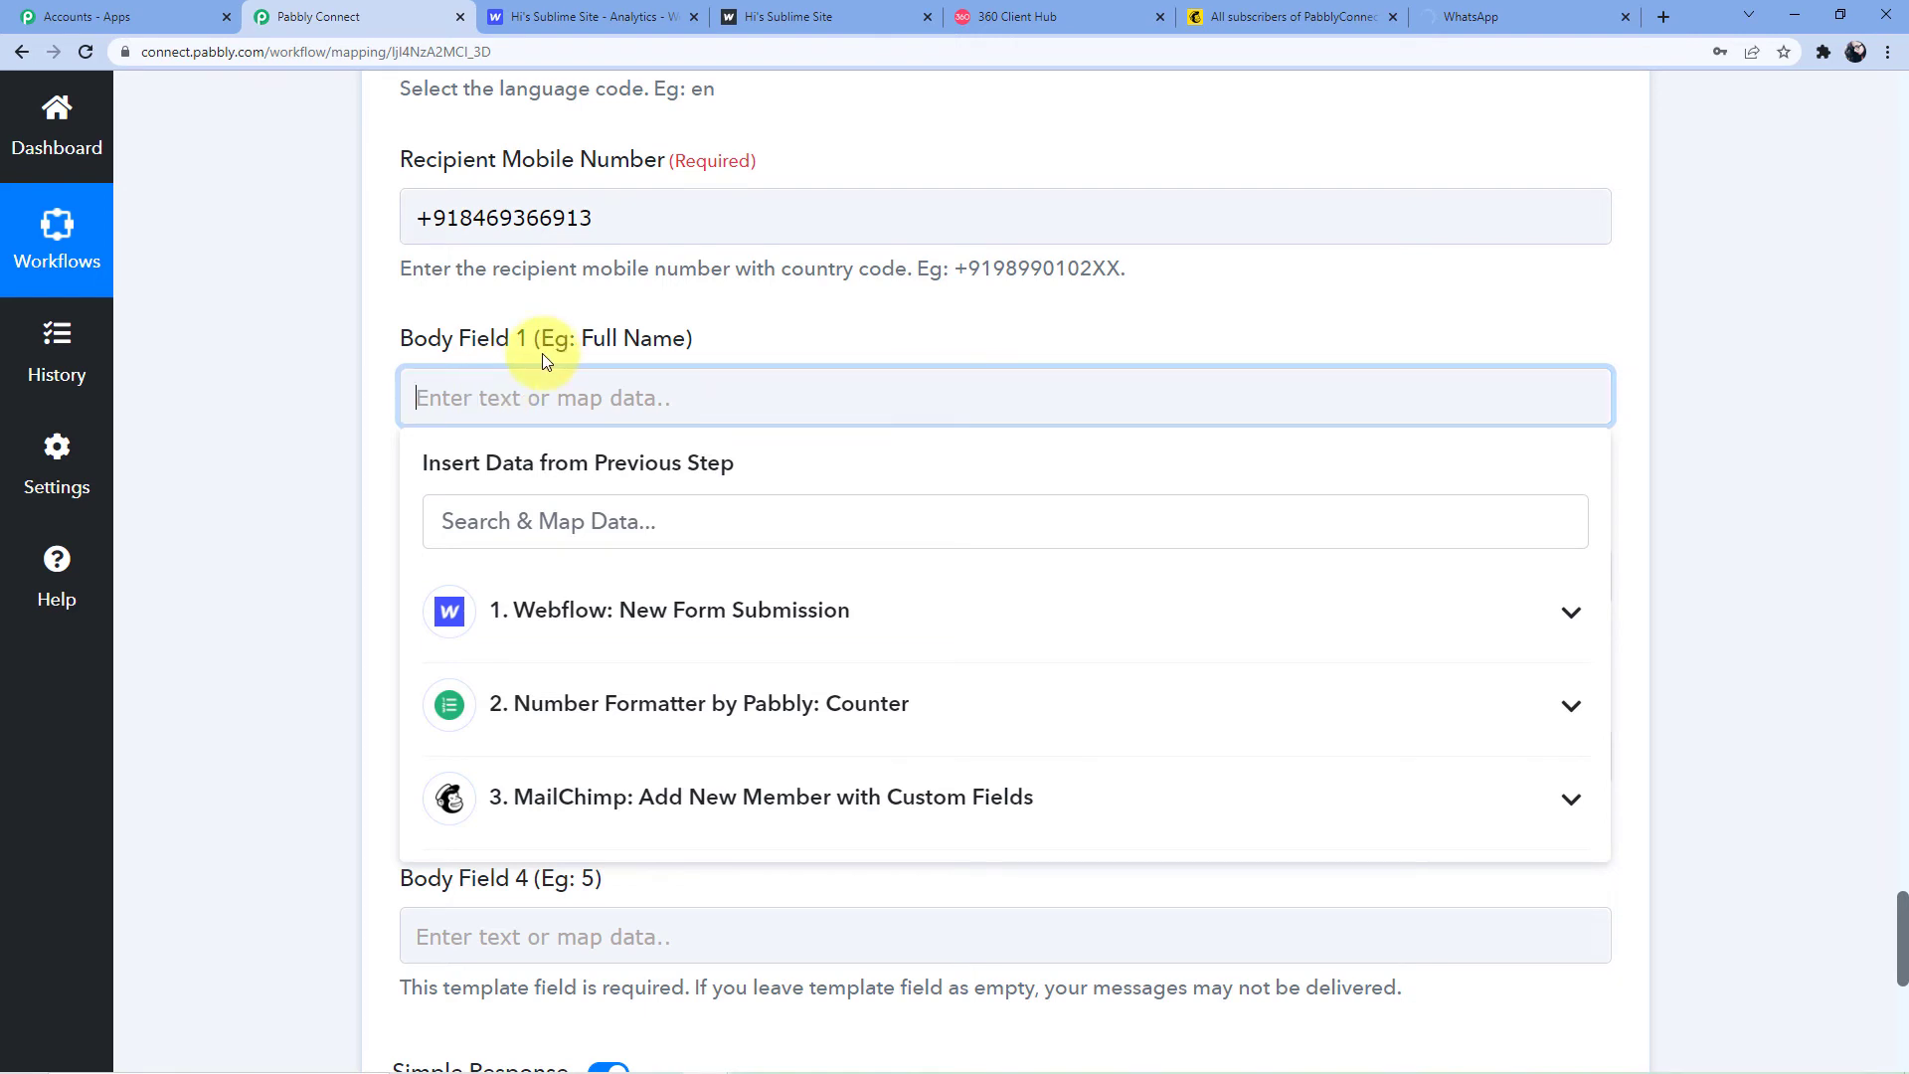
{"action": "left_click", "coordinate": [512, 519]}
{"action": "scroll", "coordinate": [512, 515], "scroll_direction": "down", "scroll_amount": 1}
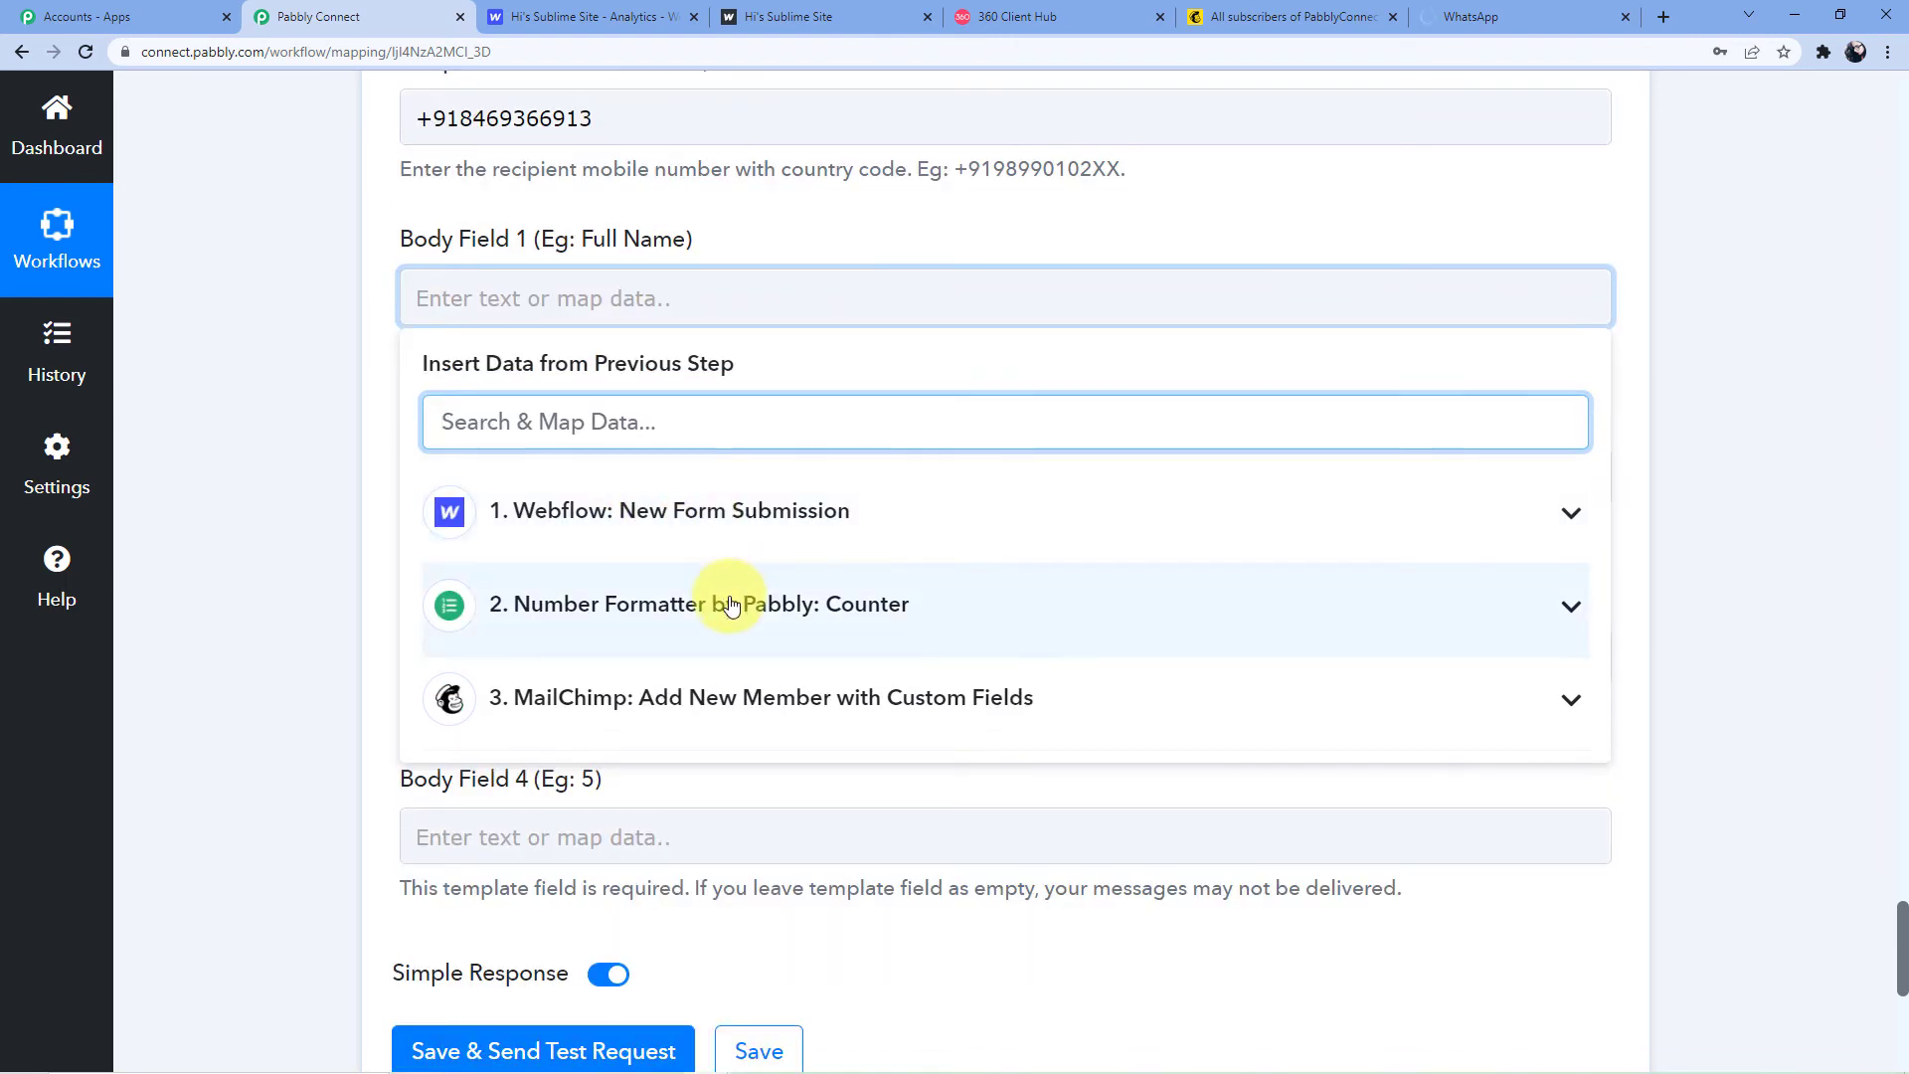
{"action": "left_click", "coordinate": [716, 510]}
{"action": "scroll", "coordinate": [686, 566], "scroll_direction": "down", "scroll_amount": 1}
{"action": "left_click", "coordinate": [660, 610]}
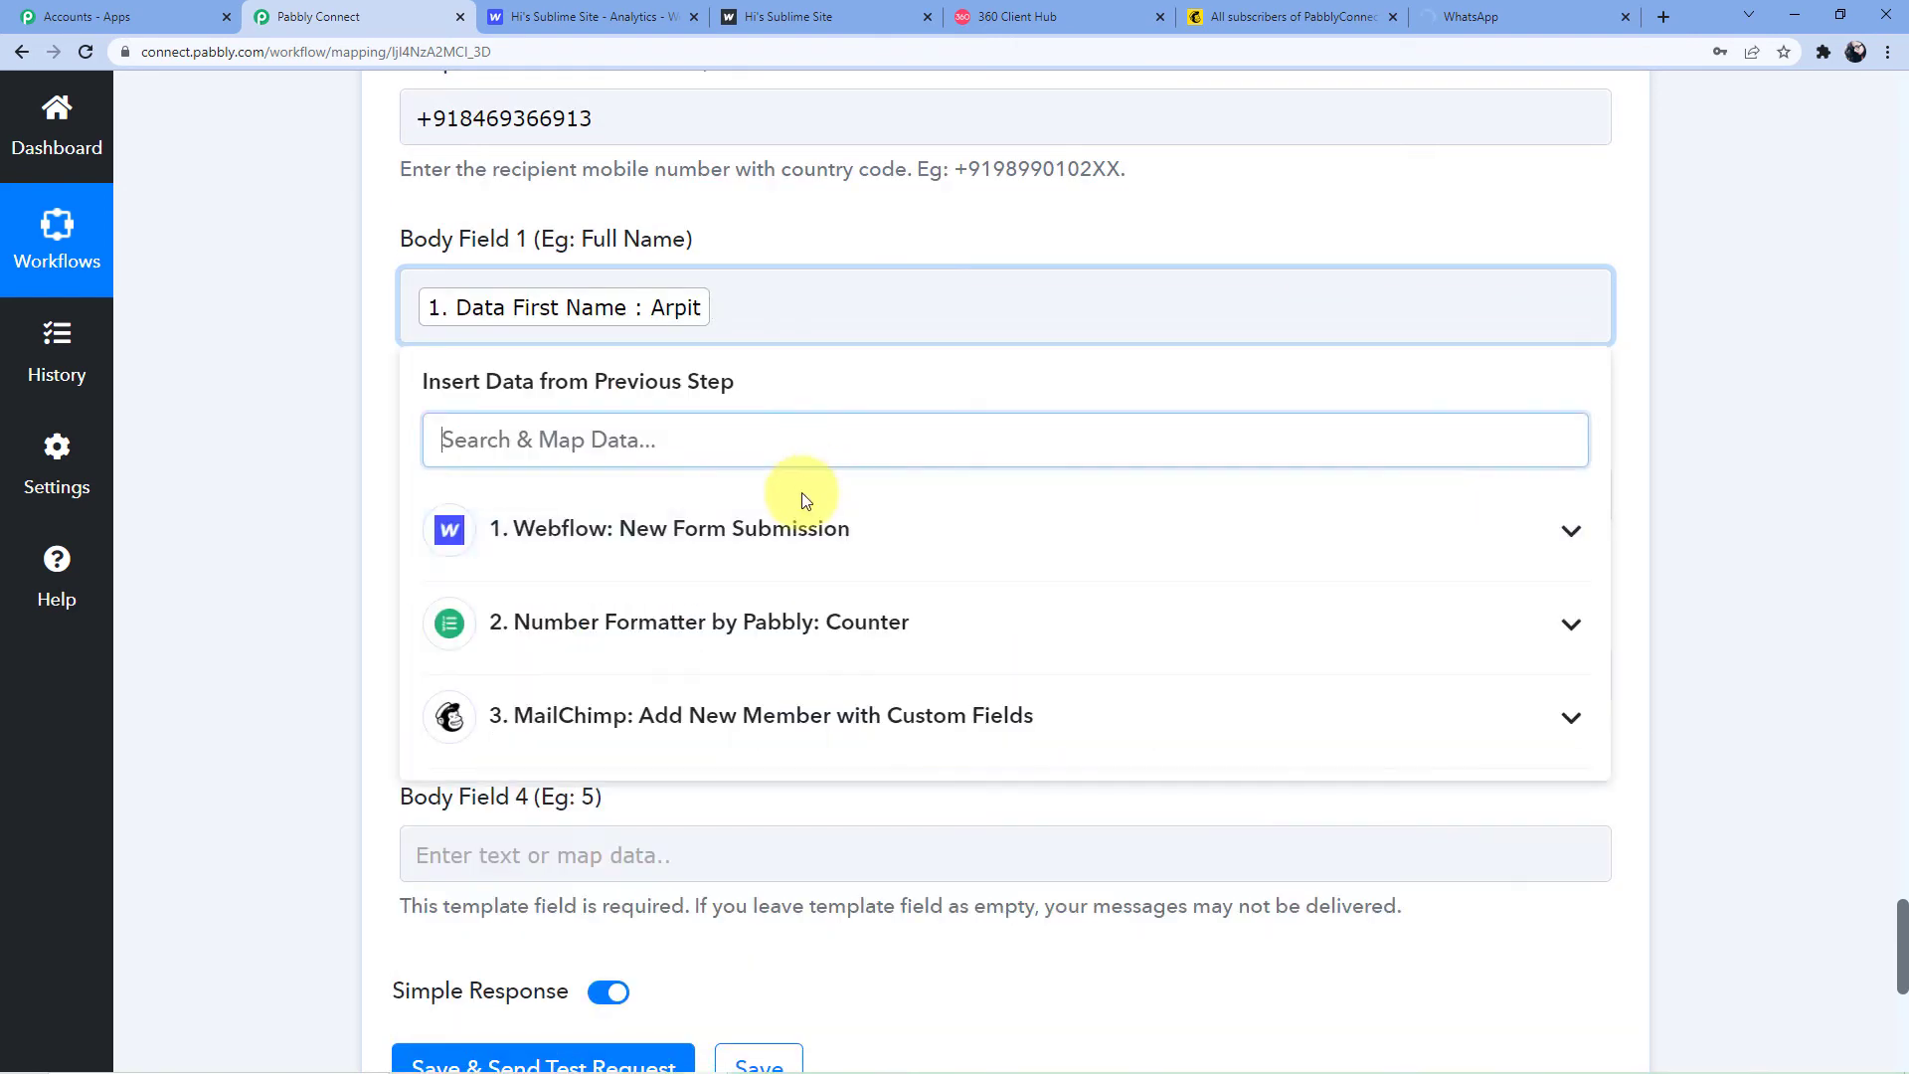
{"action": "left_click", "coordinate": [640, 528]}
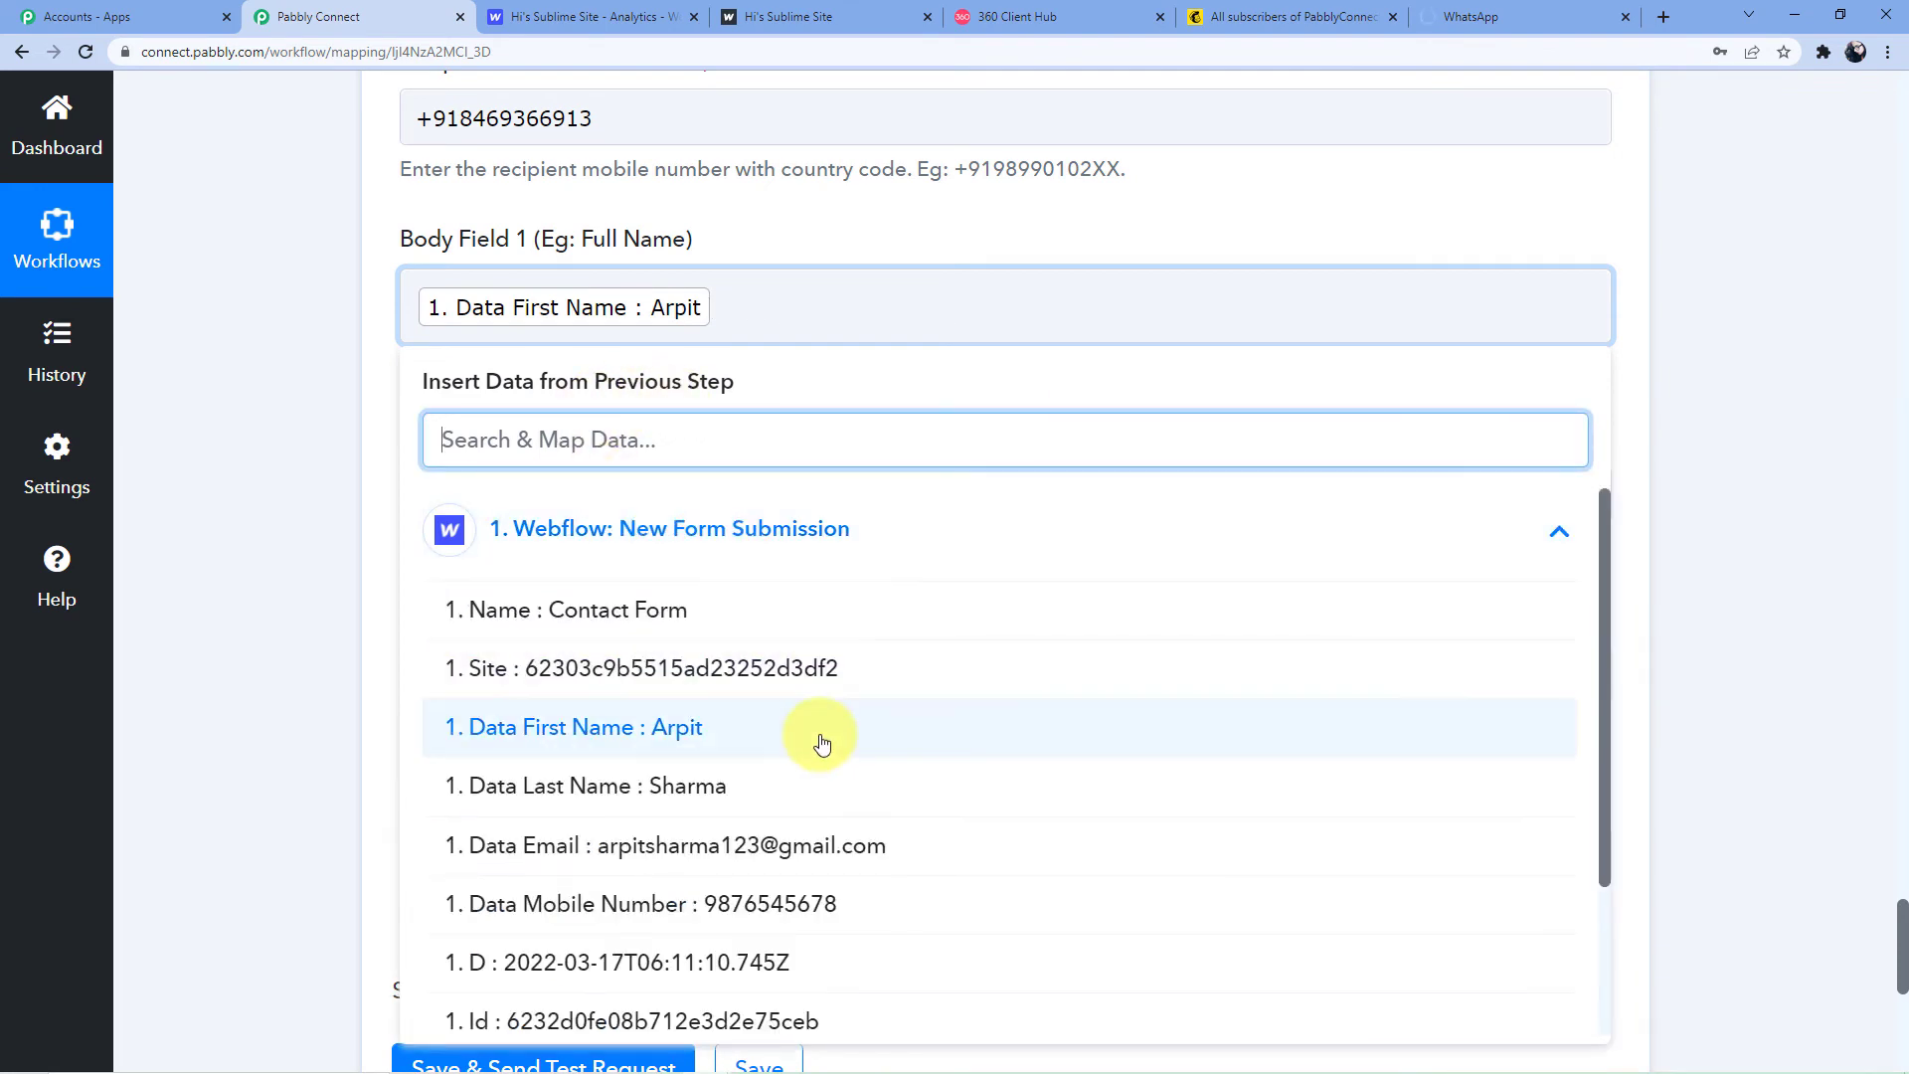
{"action": "scroll", "coordinate": [712, 601], "scroll_direction": "down", "scroll_amount": 2}
{"action": "left_click", "coordinate": [703, 586]}
{"action": "left_click", "coordinate": [737, 215]}
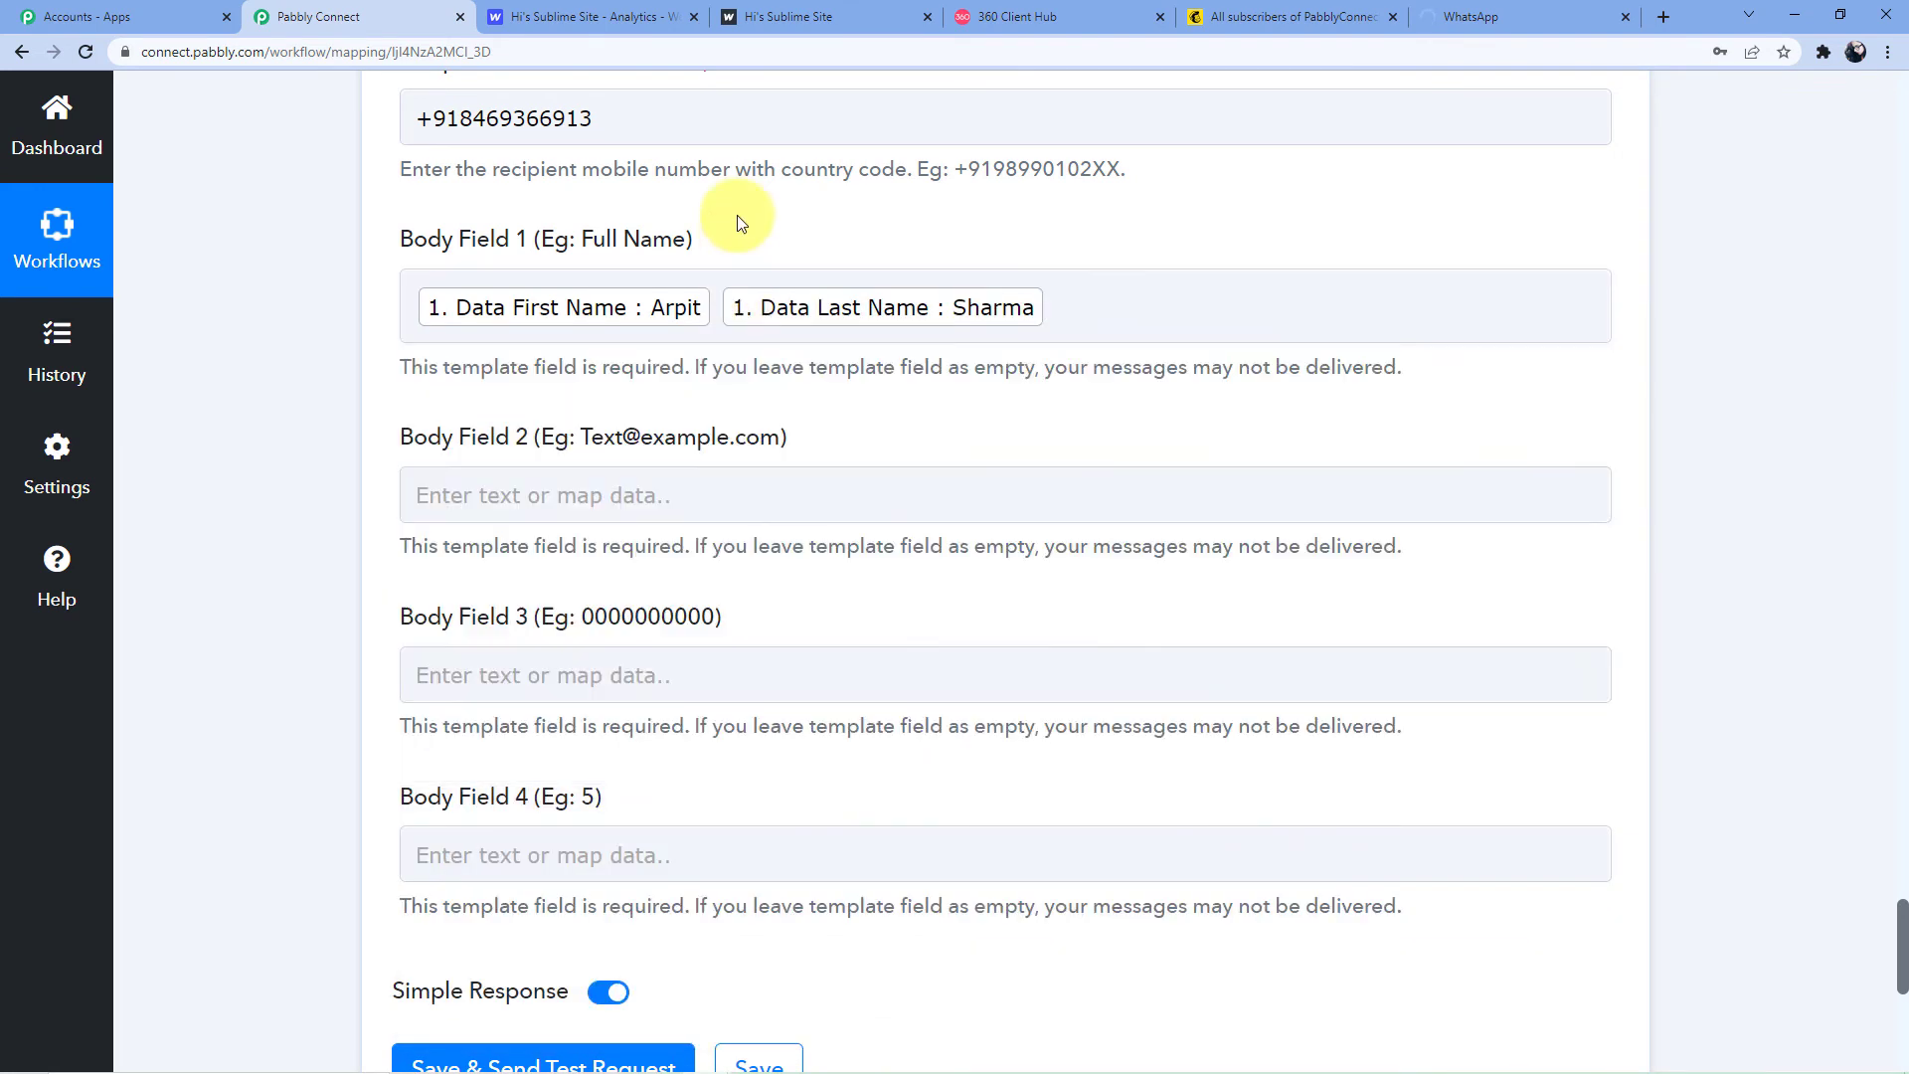
Map the Webflow Email into Body Field 2 and Mobile Number into Body Field 3
{"action": "left_click", "coordinate": [625, 506]}
{"action": "scroll", "coordinate": [636, 497], "scroll_direction": "down", "scroll_amount": 2}
{"action": "left_click", "coordinate": [660, 511]}
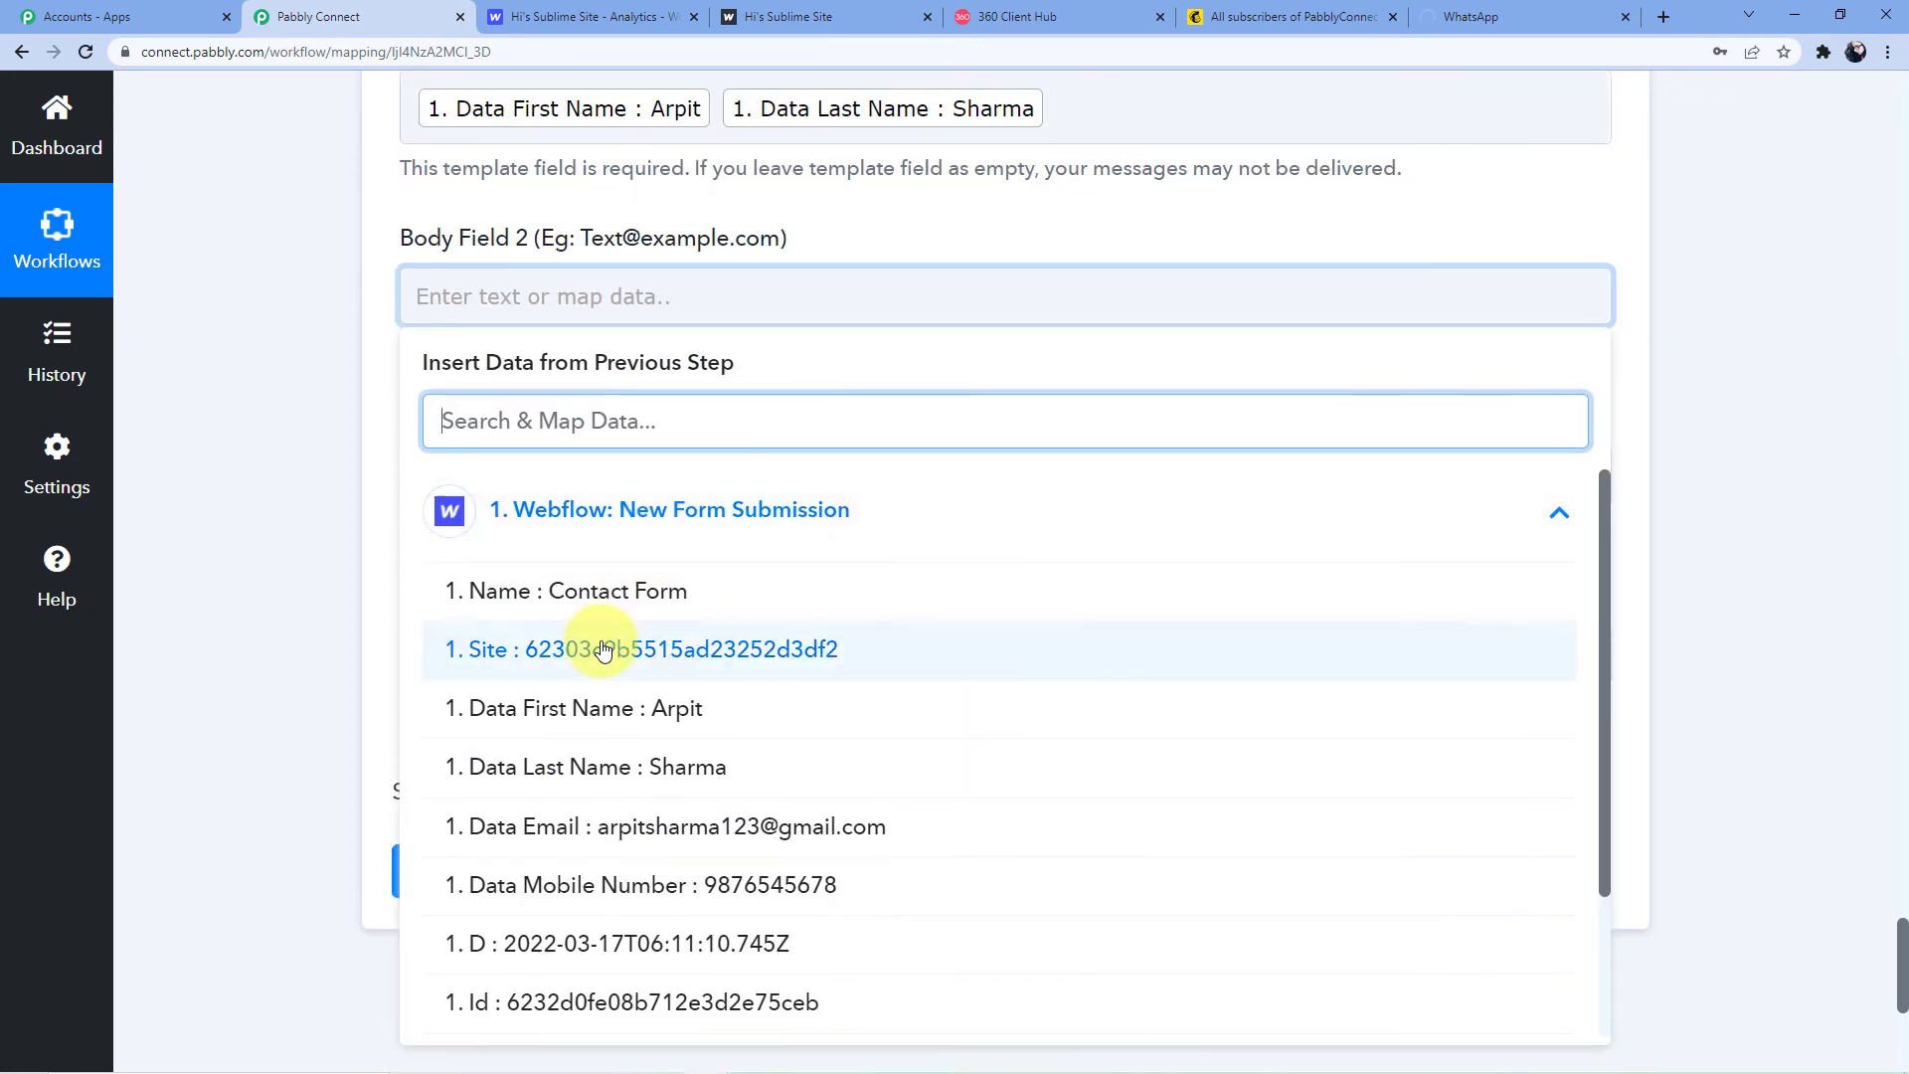
{"action": "scroll", "coordinate": [696, 676], "scroll_direction": "down", "scroll_amount": 2}
{"action": "left_click", "coordinate": [779, 635]}
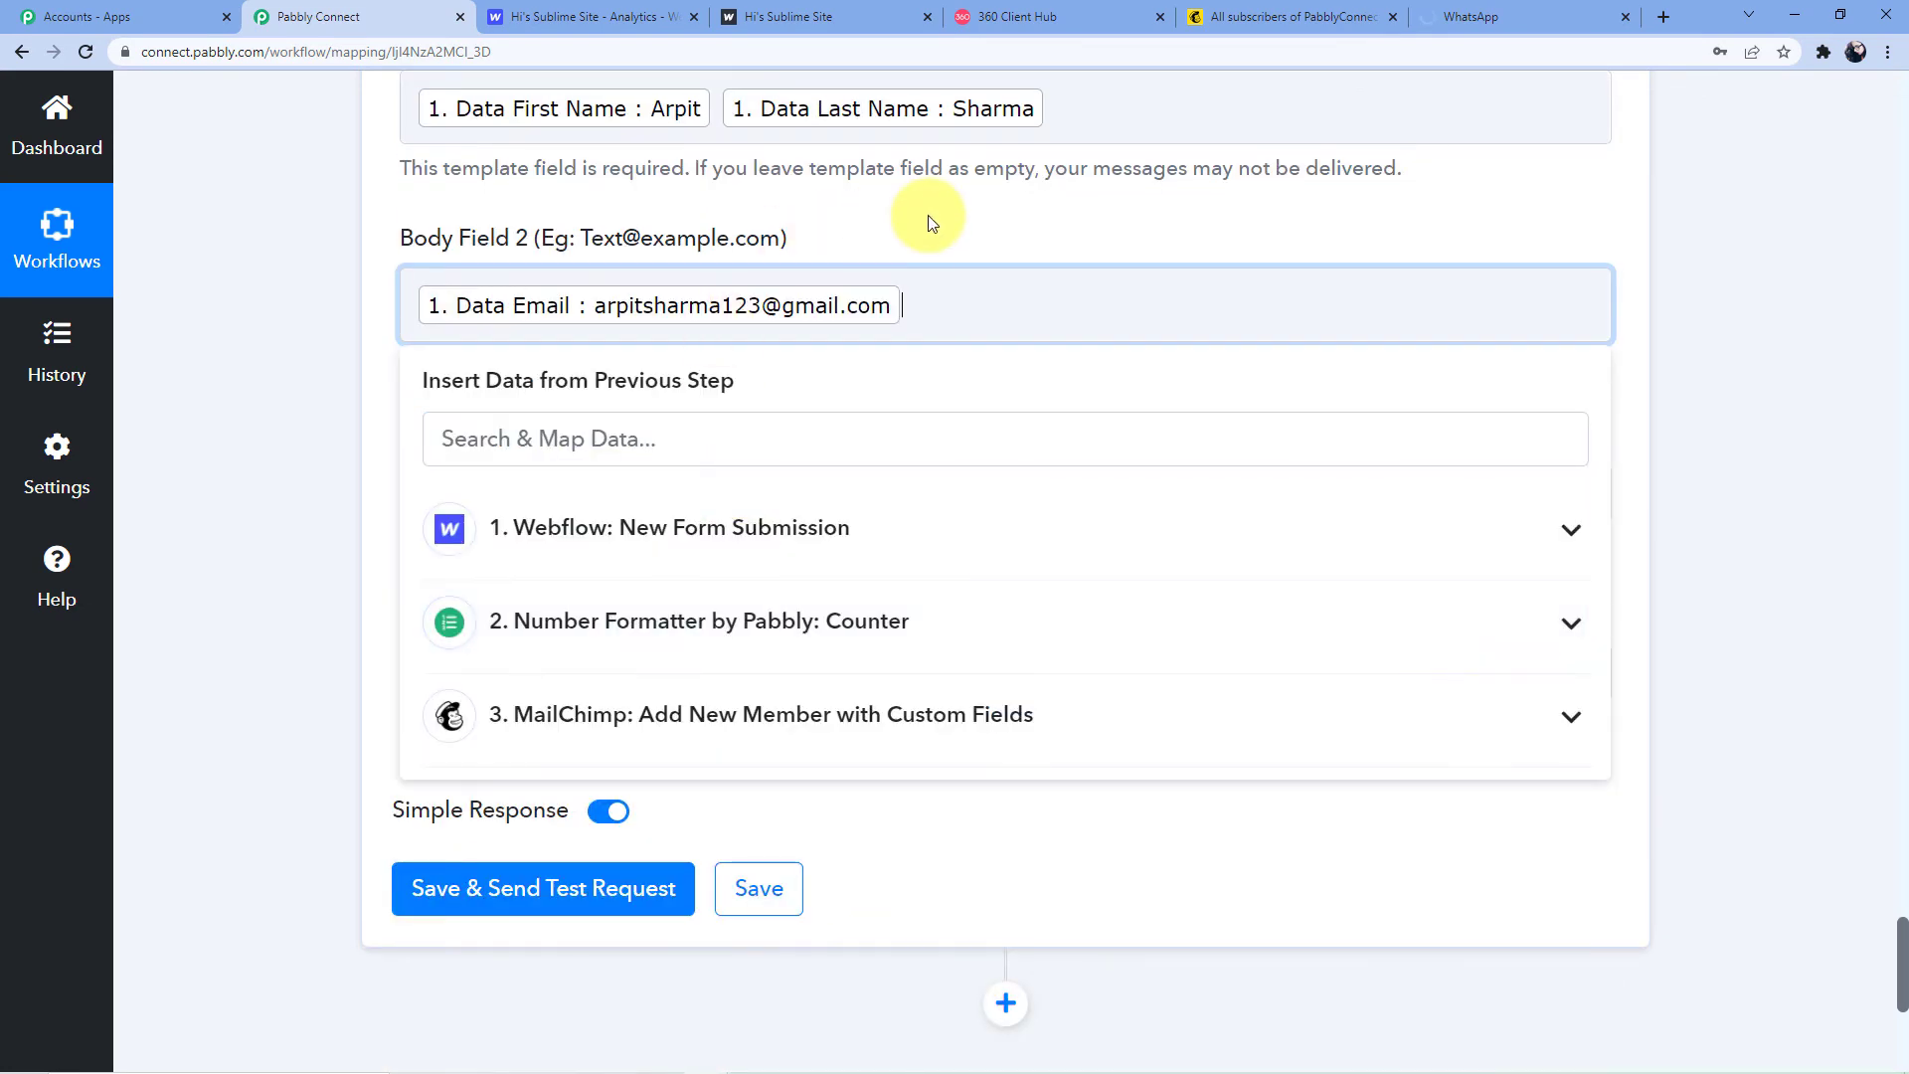
{"action": "left_click", "coordinate": [928, 215]}
{"action": "scroll", "coordinate": [772, 409], "scroll_direction": "down", "scroll_amount": 2}
{"action": "left_click", "coordinate": [546, 298]}
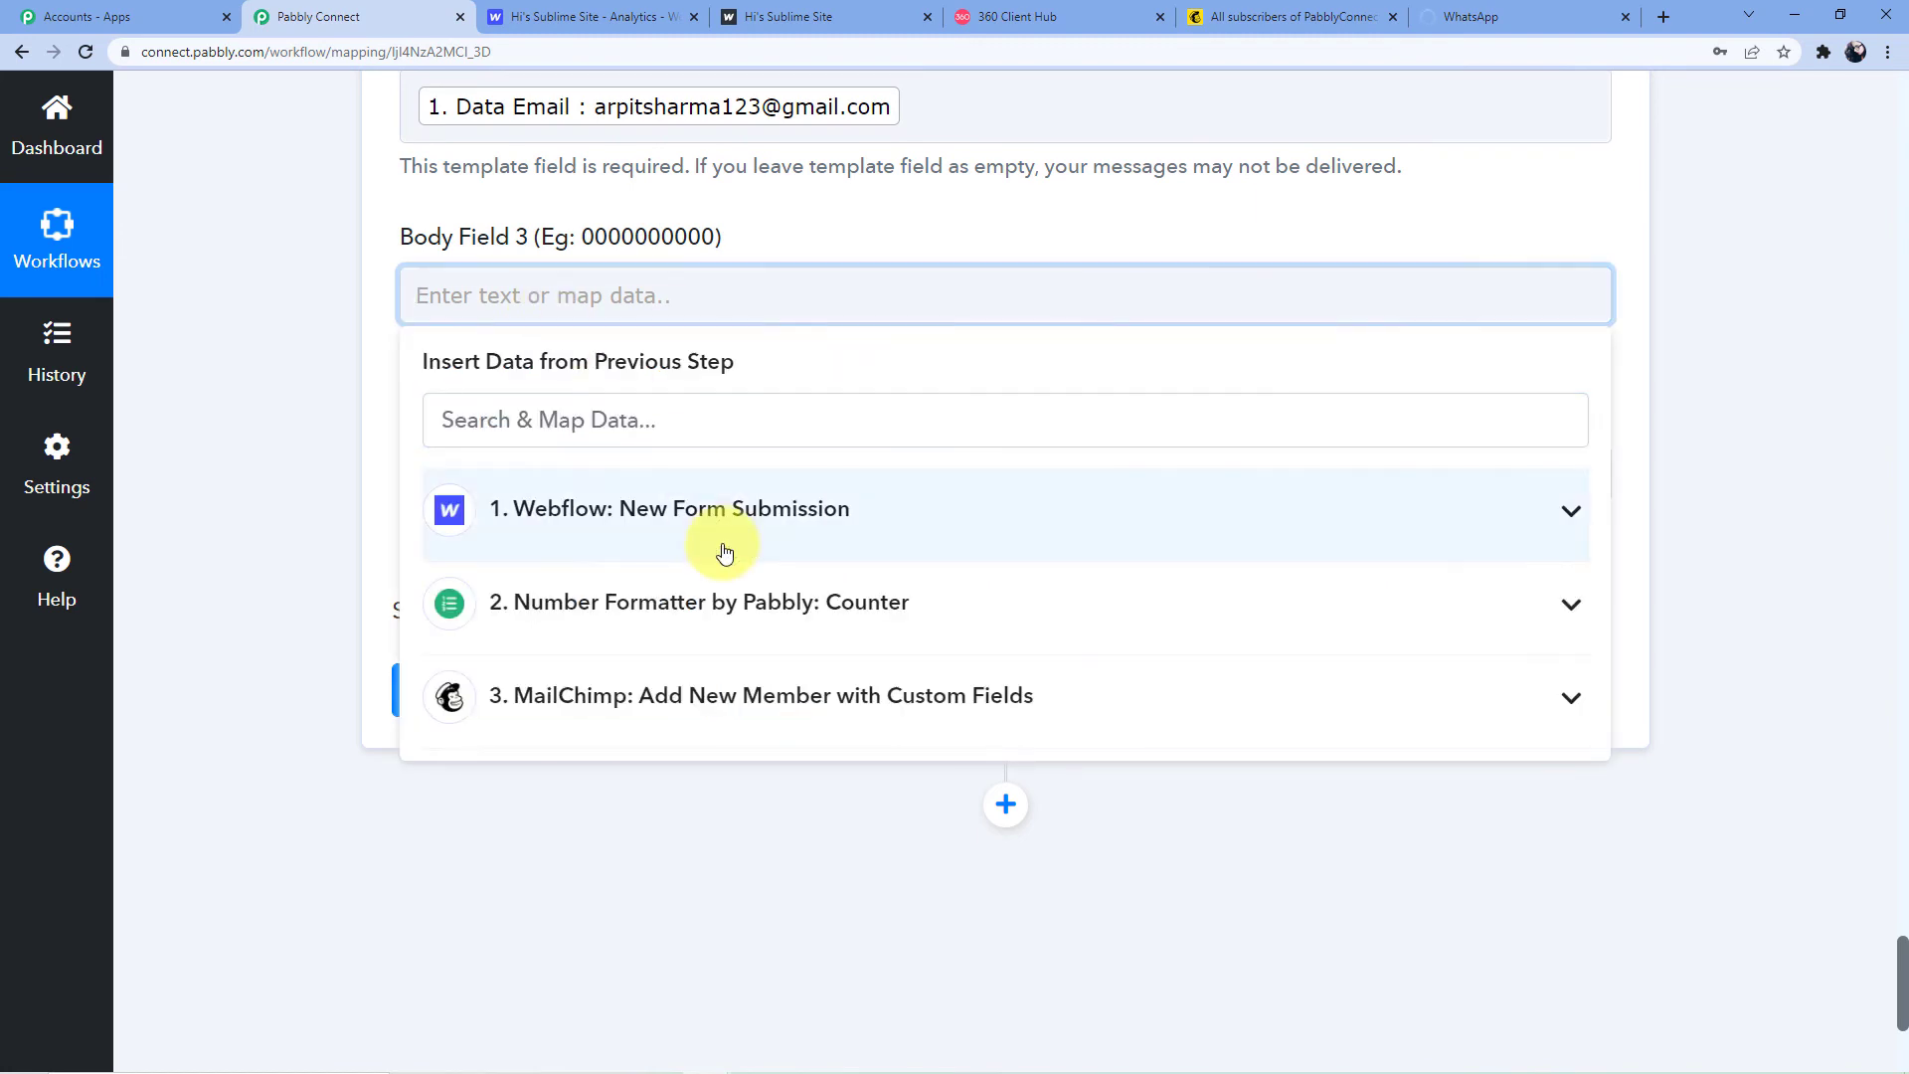
{"action": "left_click", "coordinate": [733, 505]}
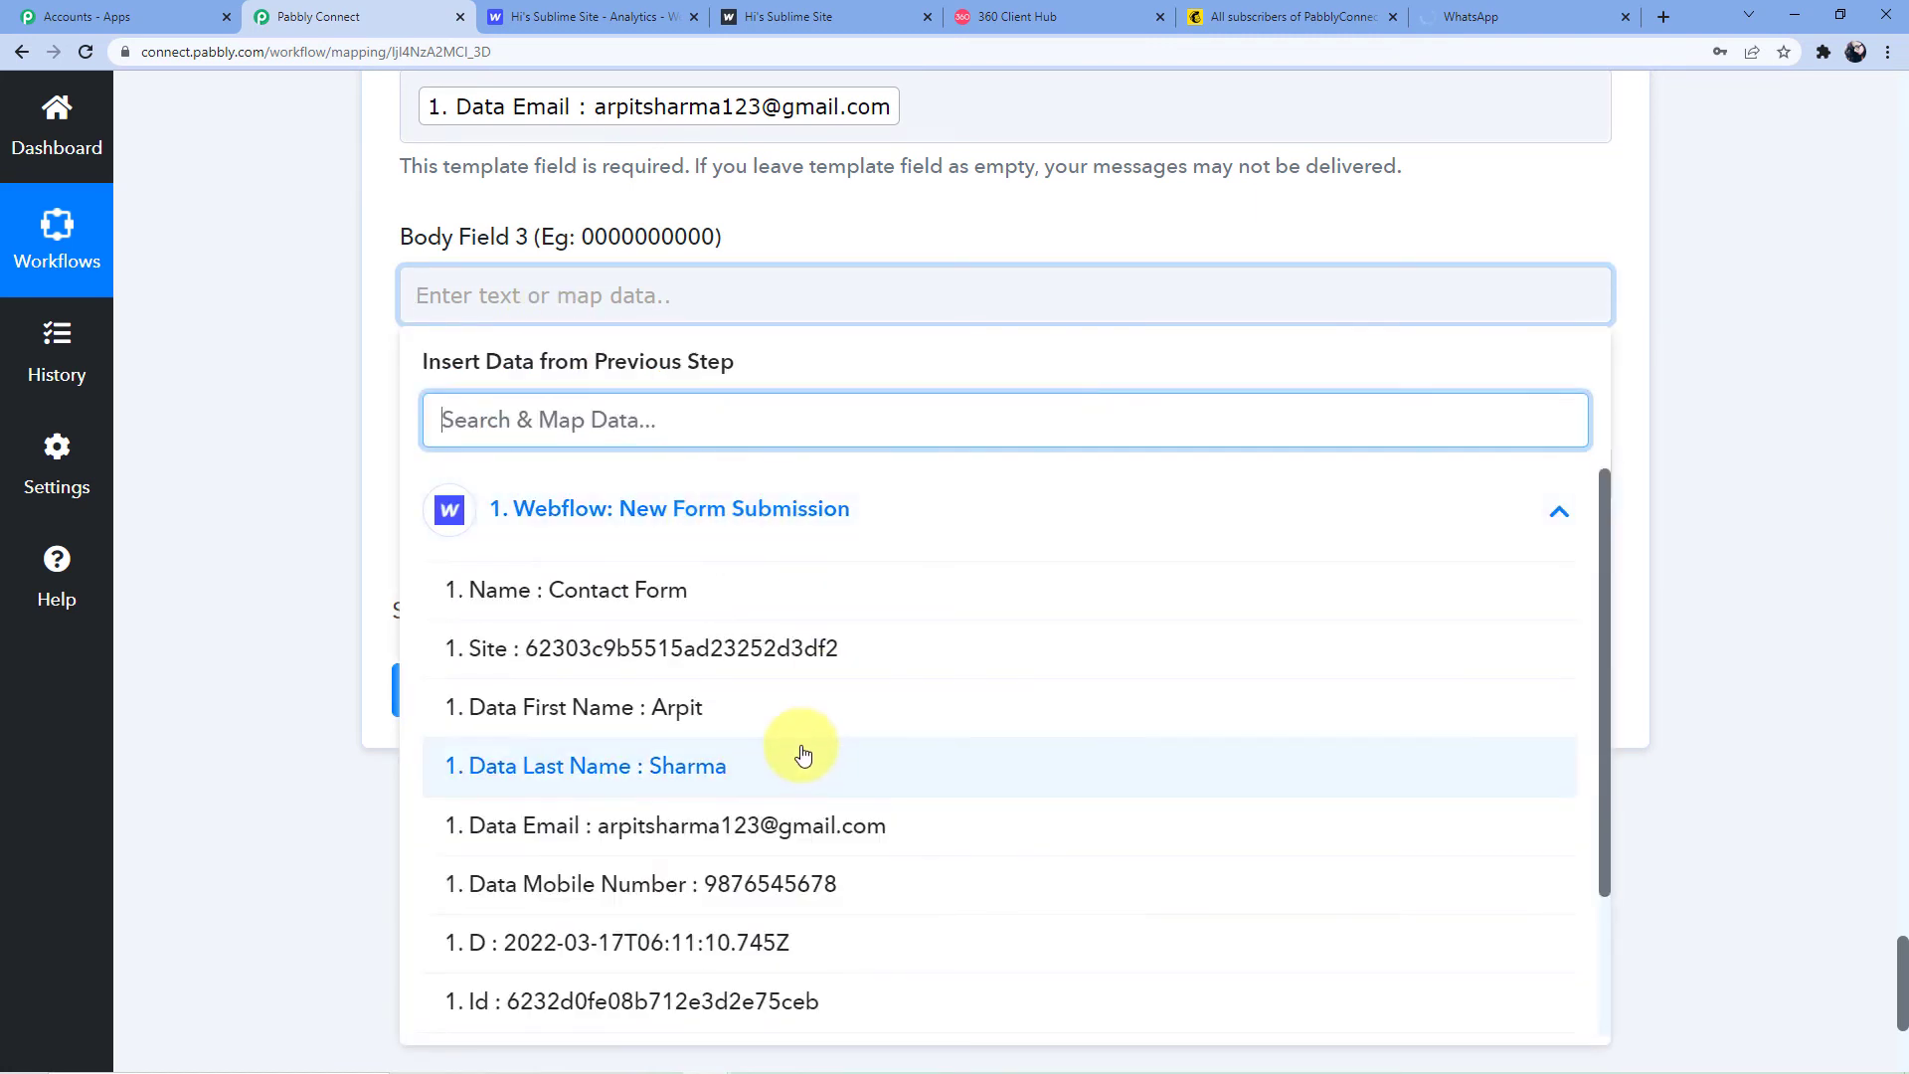
{"action": "scroll", "coordinate": [801, 755], "scroll_direction": "down", "scroll_amount": 2}
{"action": "left_click", "coordinate": [771, 700]}
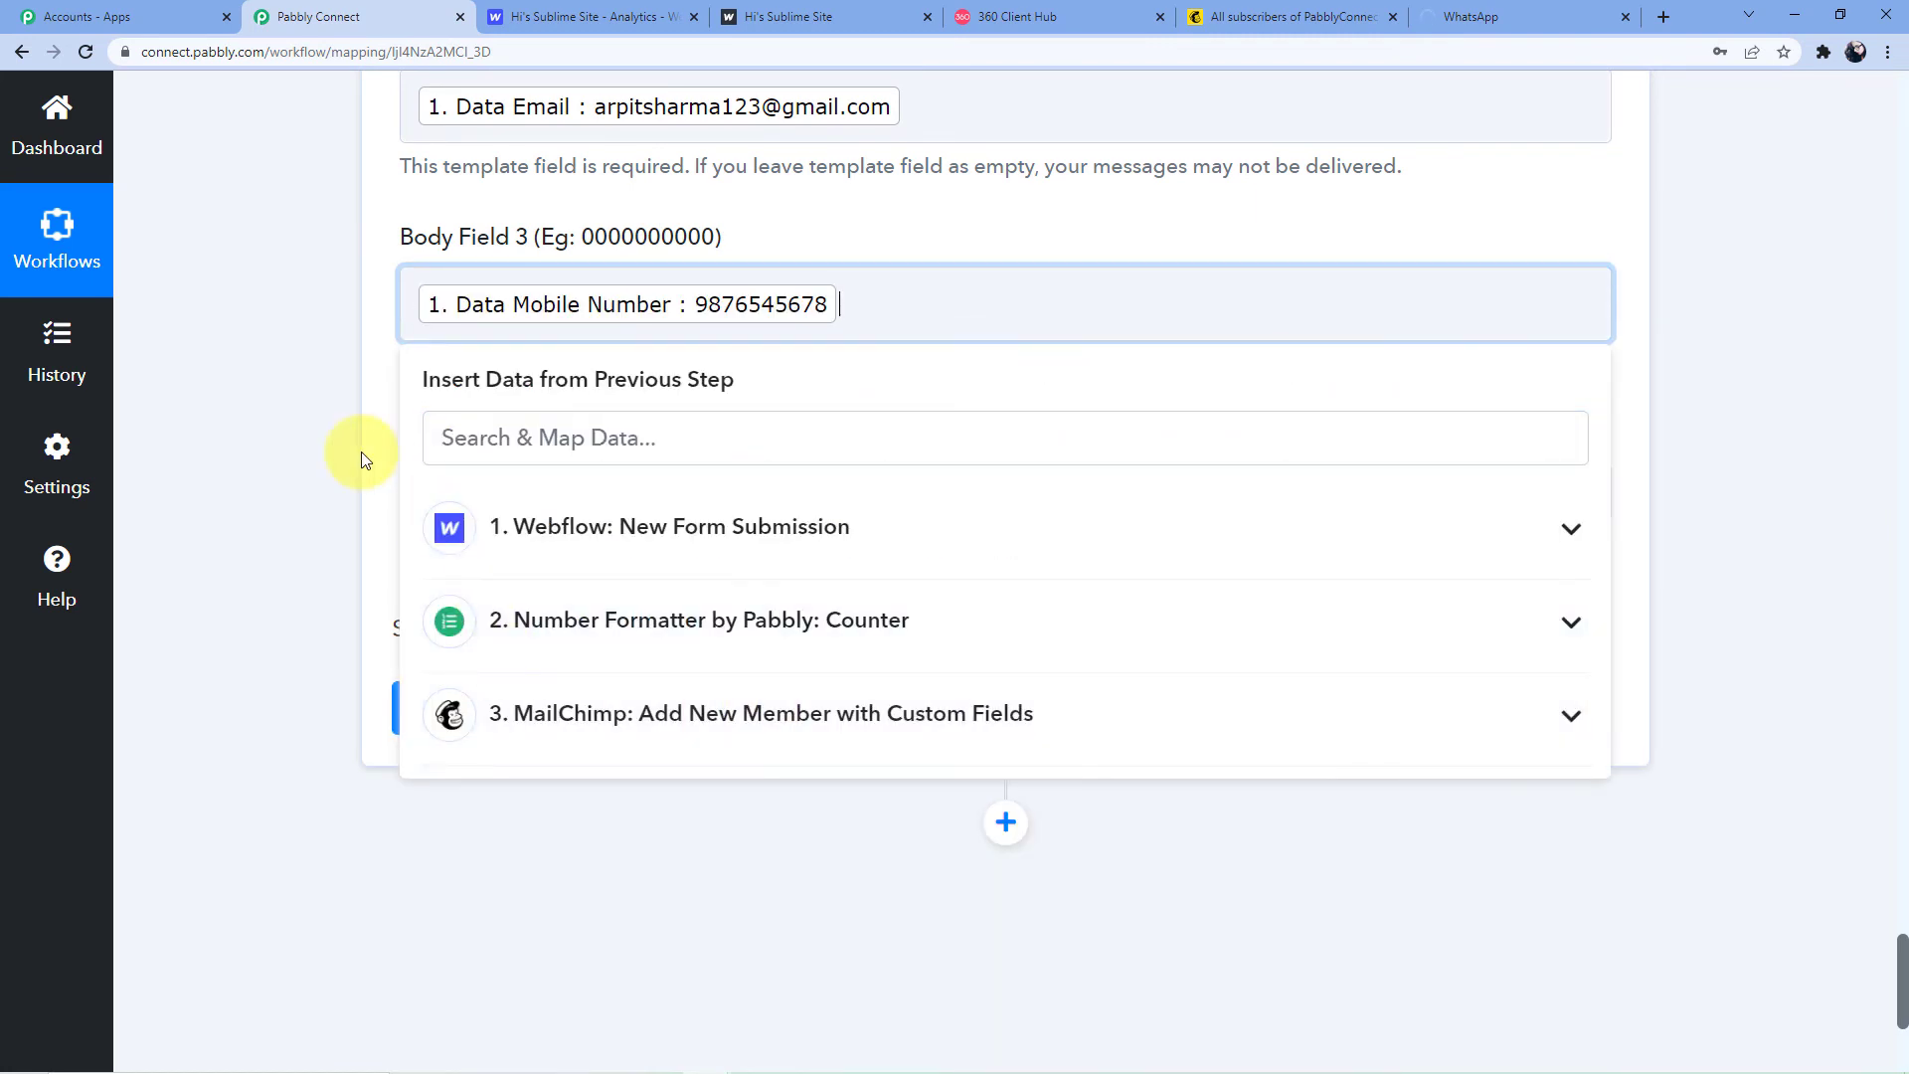
{"action": "left_click", "coordinate": [360, 451]}
Map the counter's Final Value into Body Field 4 and send a test request
{"action": "left_click", "coordinate": [503, 491]}
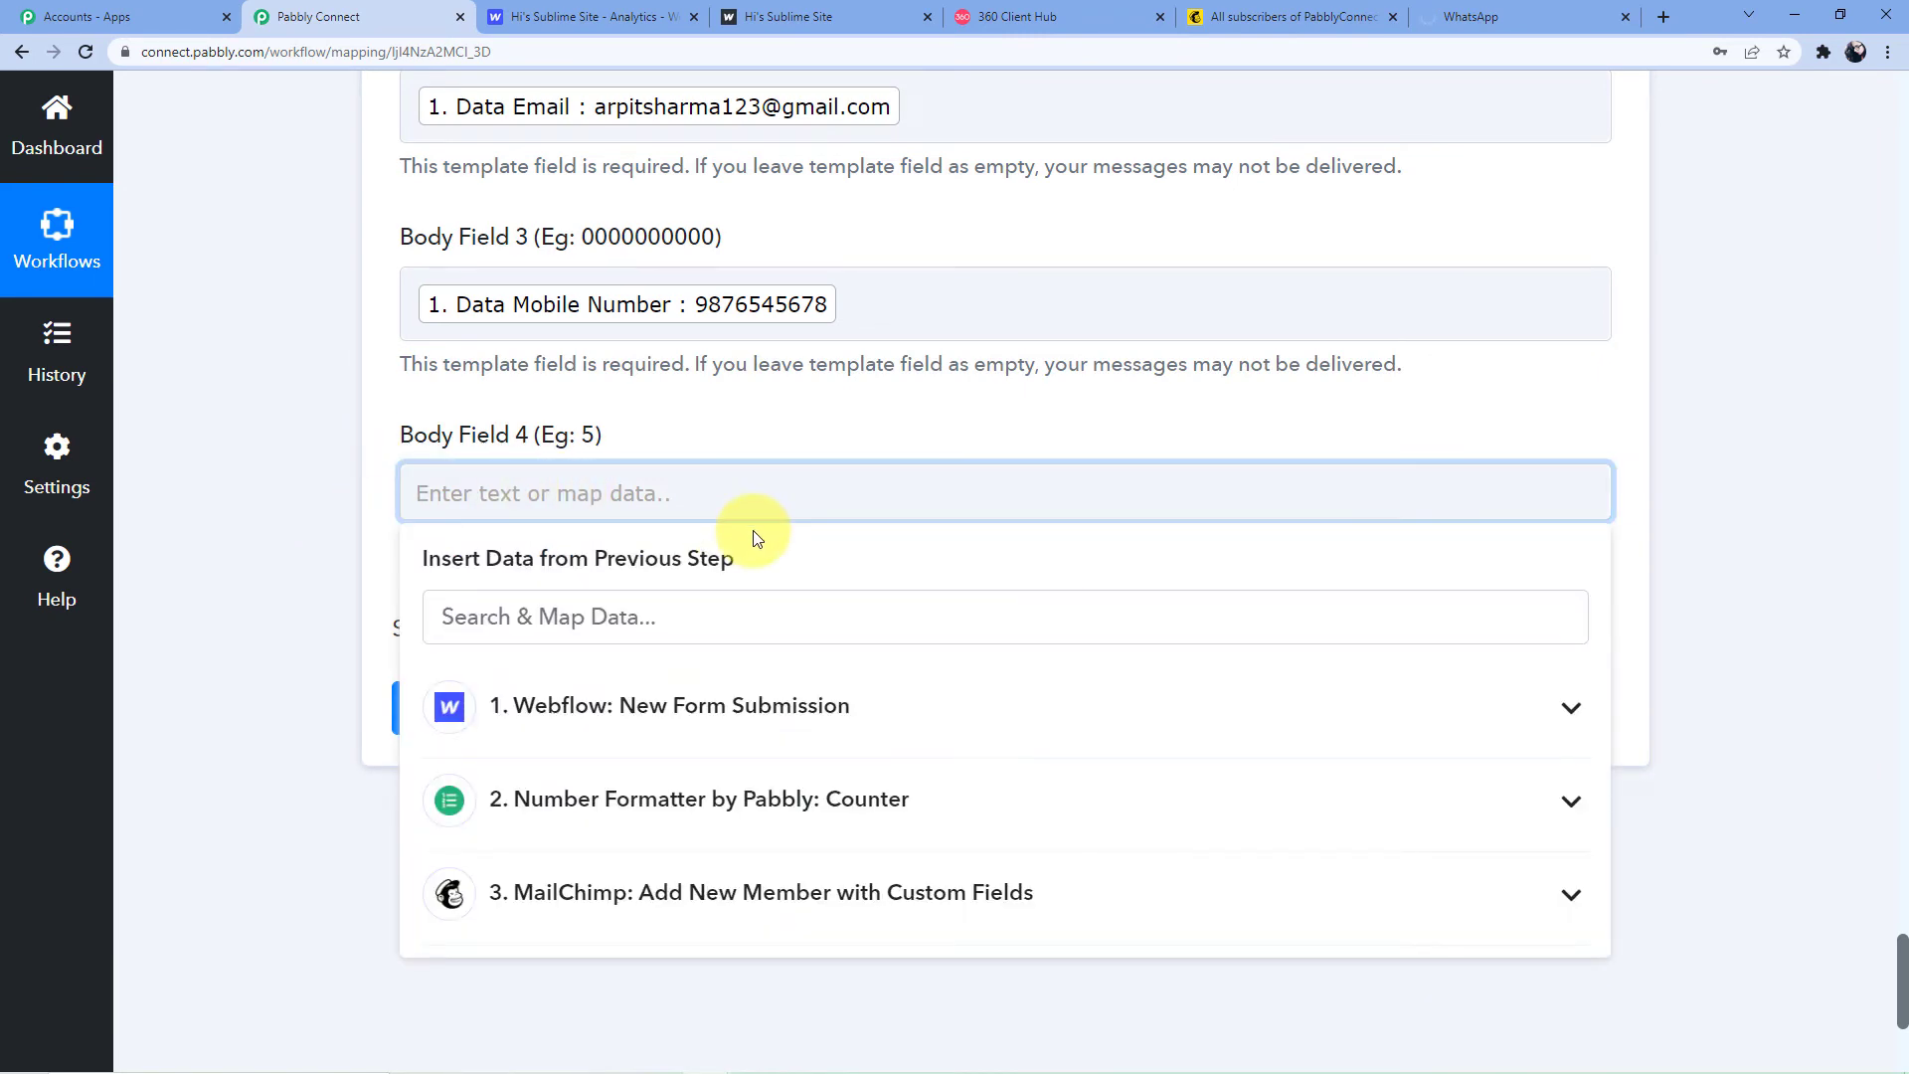
{"action": "scroll", "coordinate": [750, 533], "scroll_direction": "down", "scroll_amount": 2}
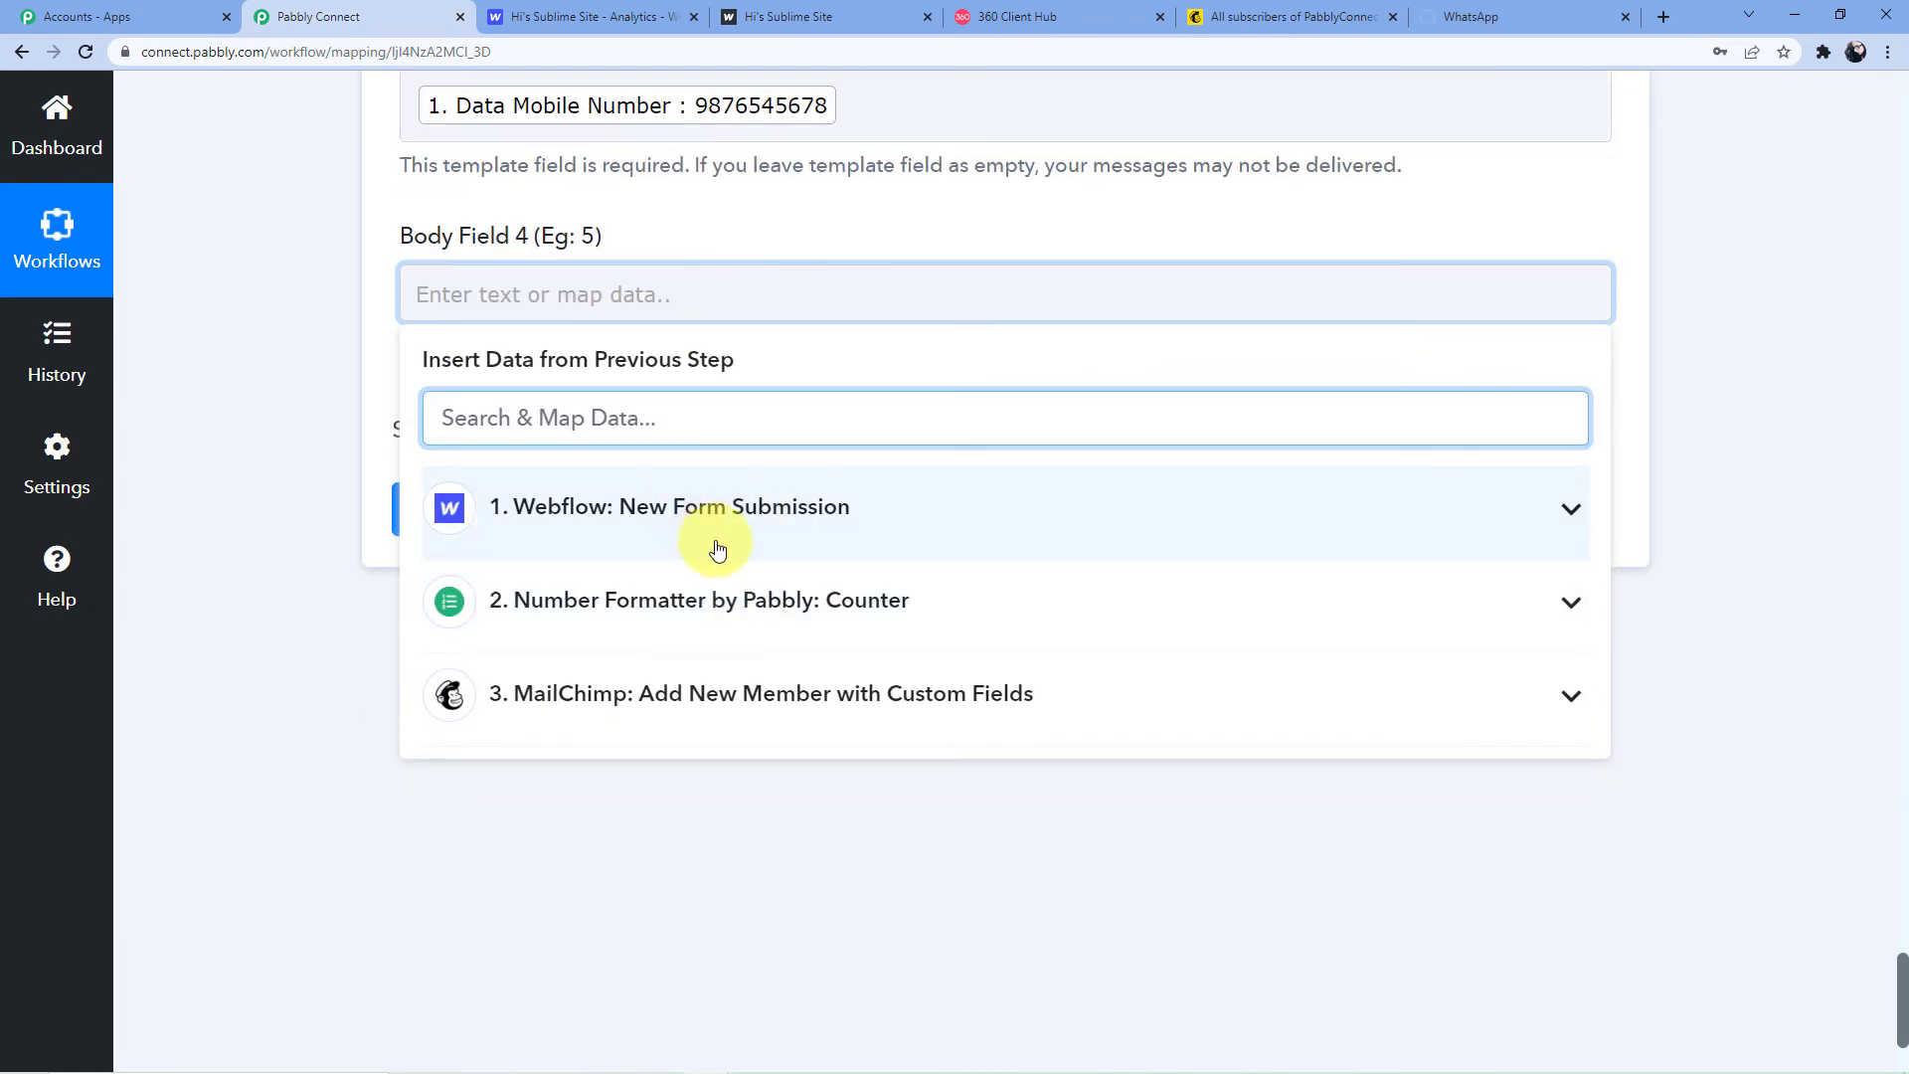
{"action": "scroll", "coordinate": [701, 621], "scroll_direction": "down", "scroll_amount": 1}
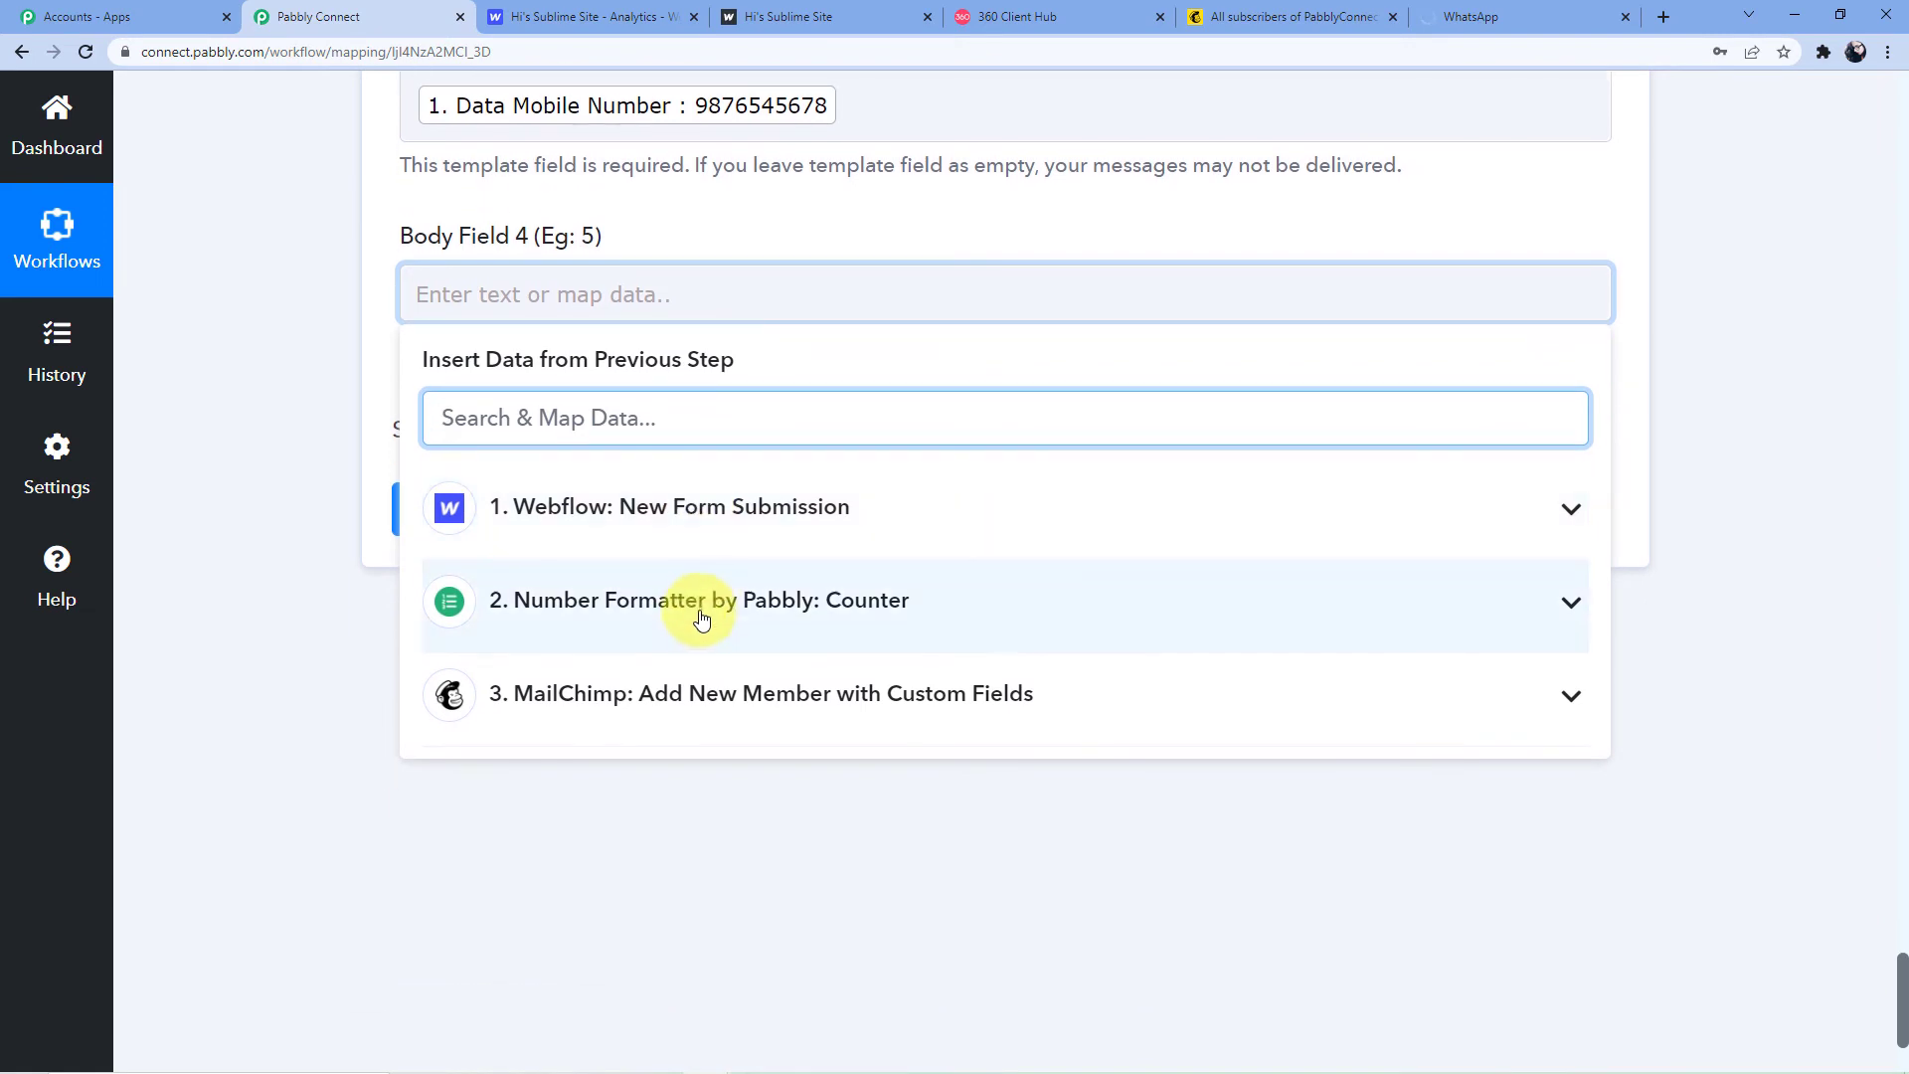
{"action": "left_click", "coordinate": [703, 610]}
{"action": "left_click", "coordinate": [716, 541]}
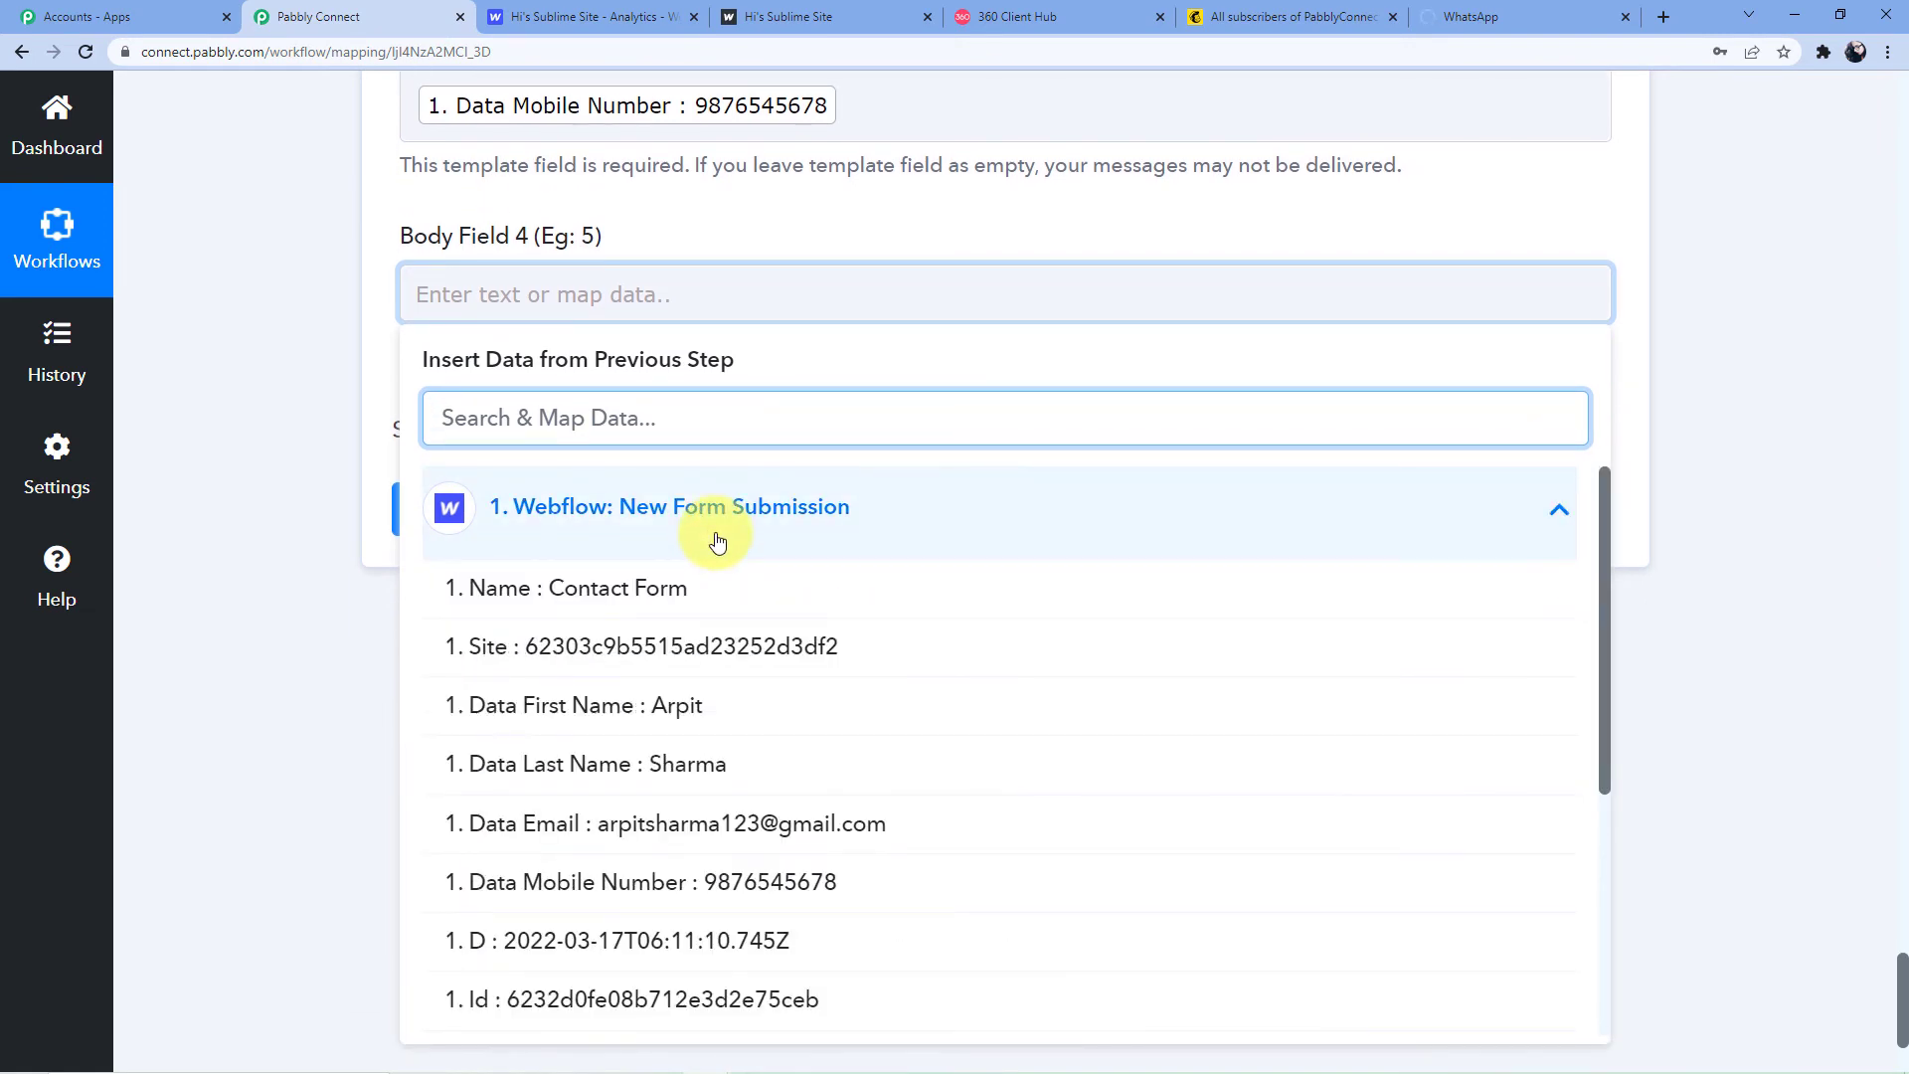
{"action": "left_click", "coordinate": [716, 539]}
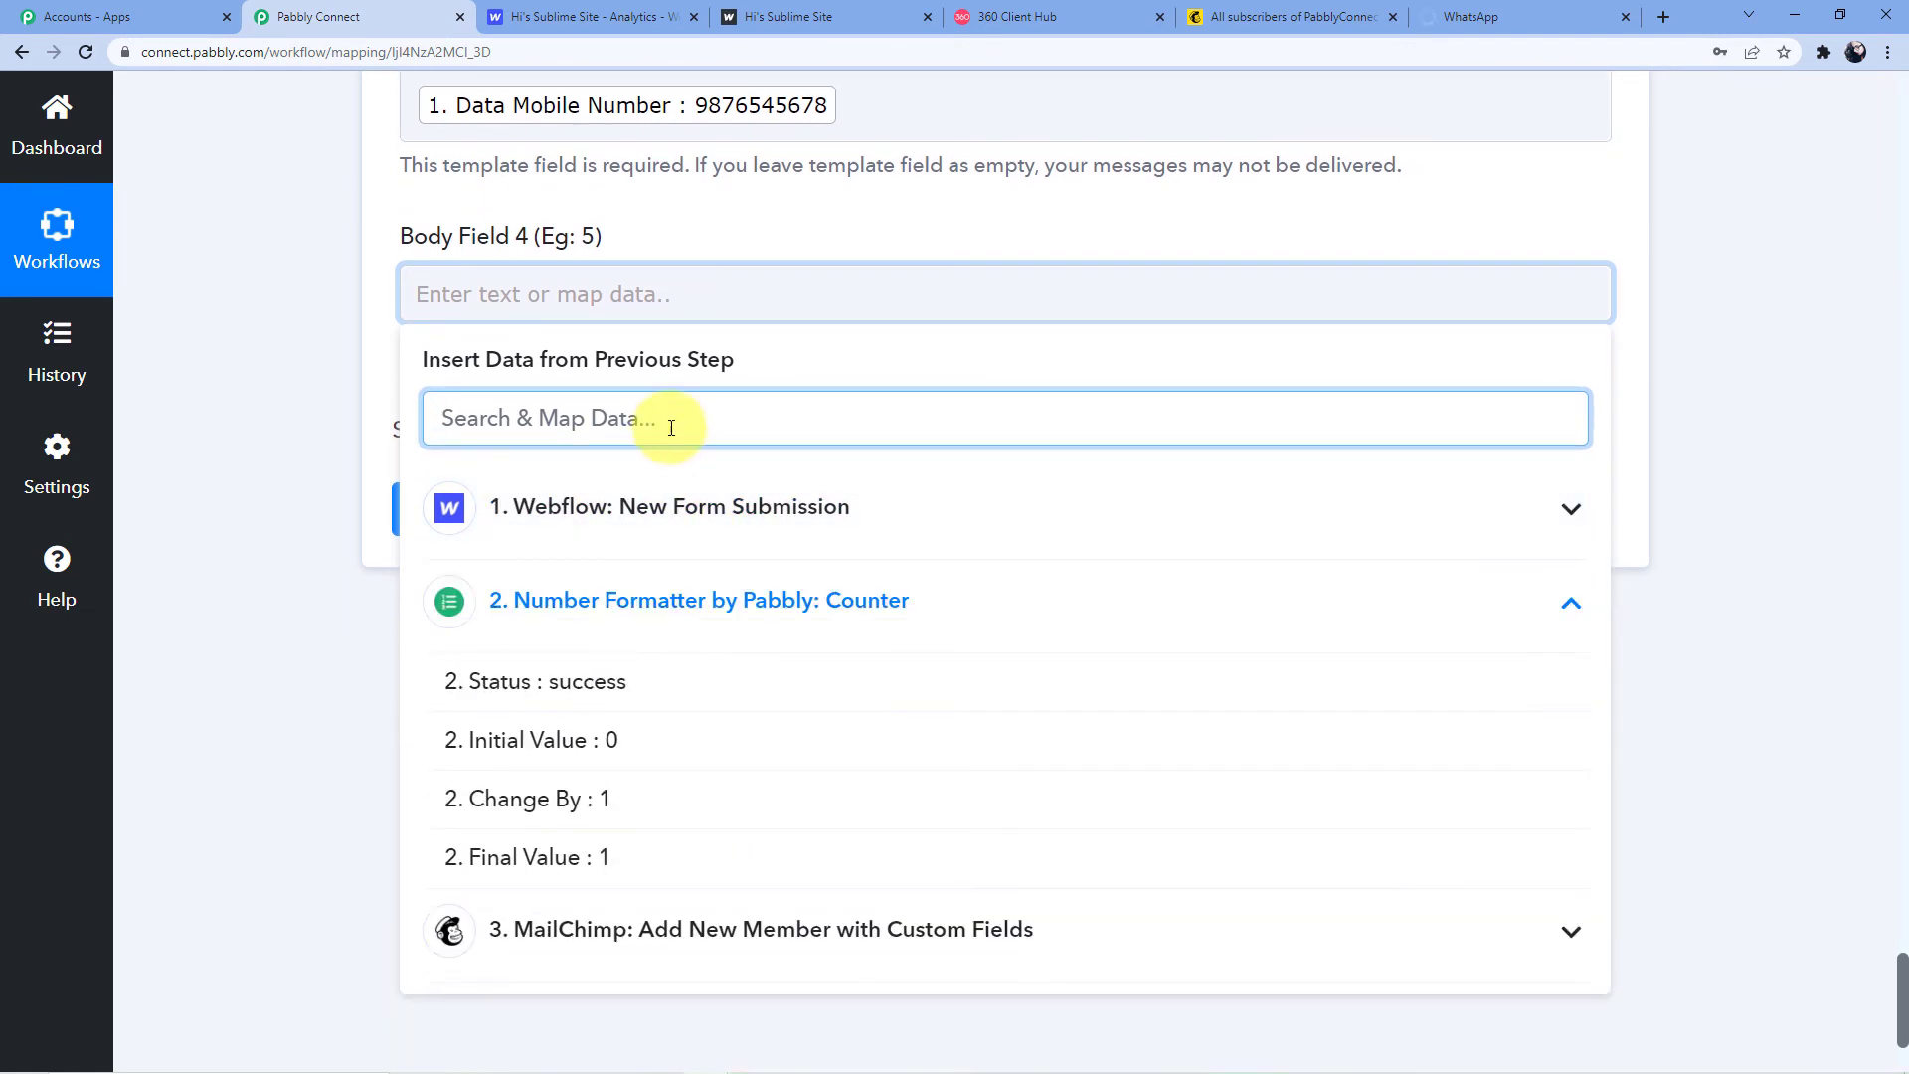
{"action": "scroll", "coordinate": [716, 468], "scroll_direction": "down", "scroll_amount": 3}
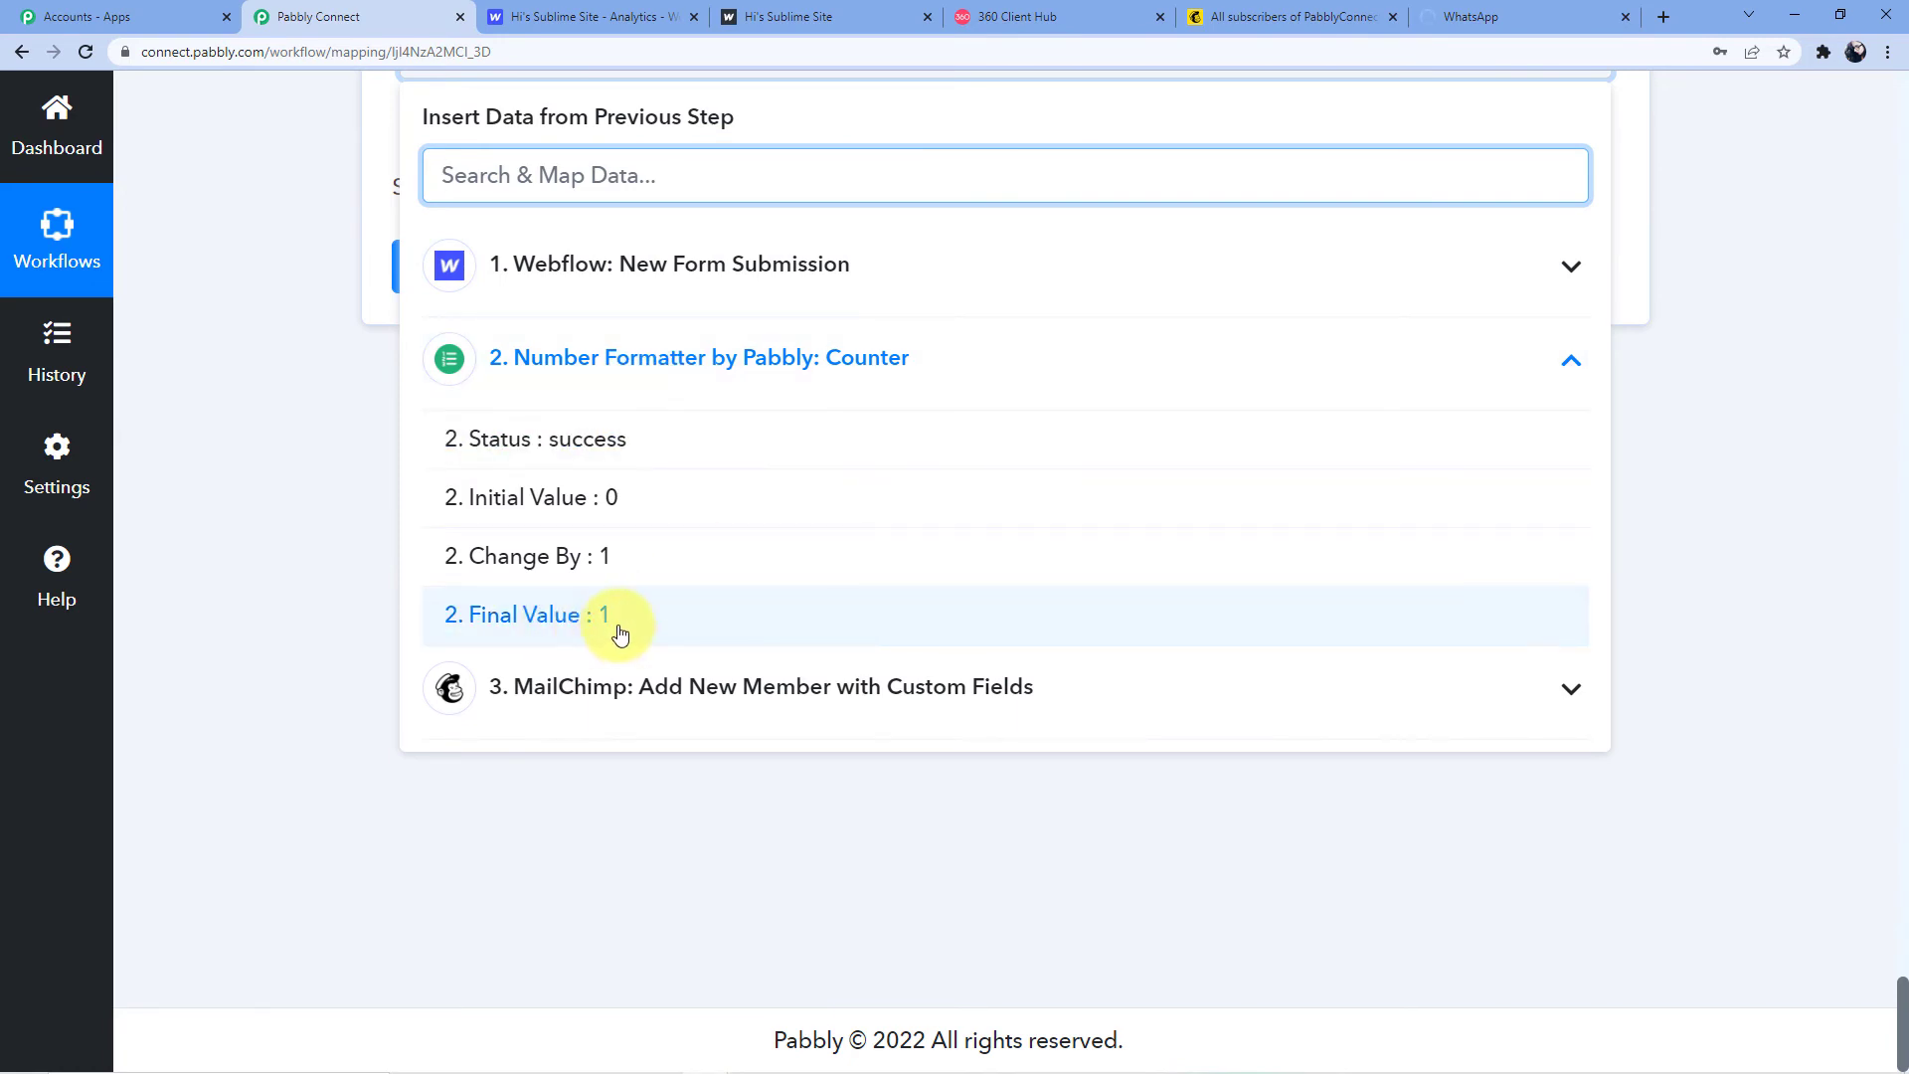
{"action": "left_click", "coordinate": [563, 619]}
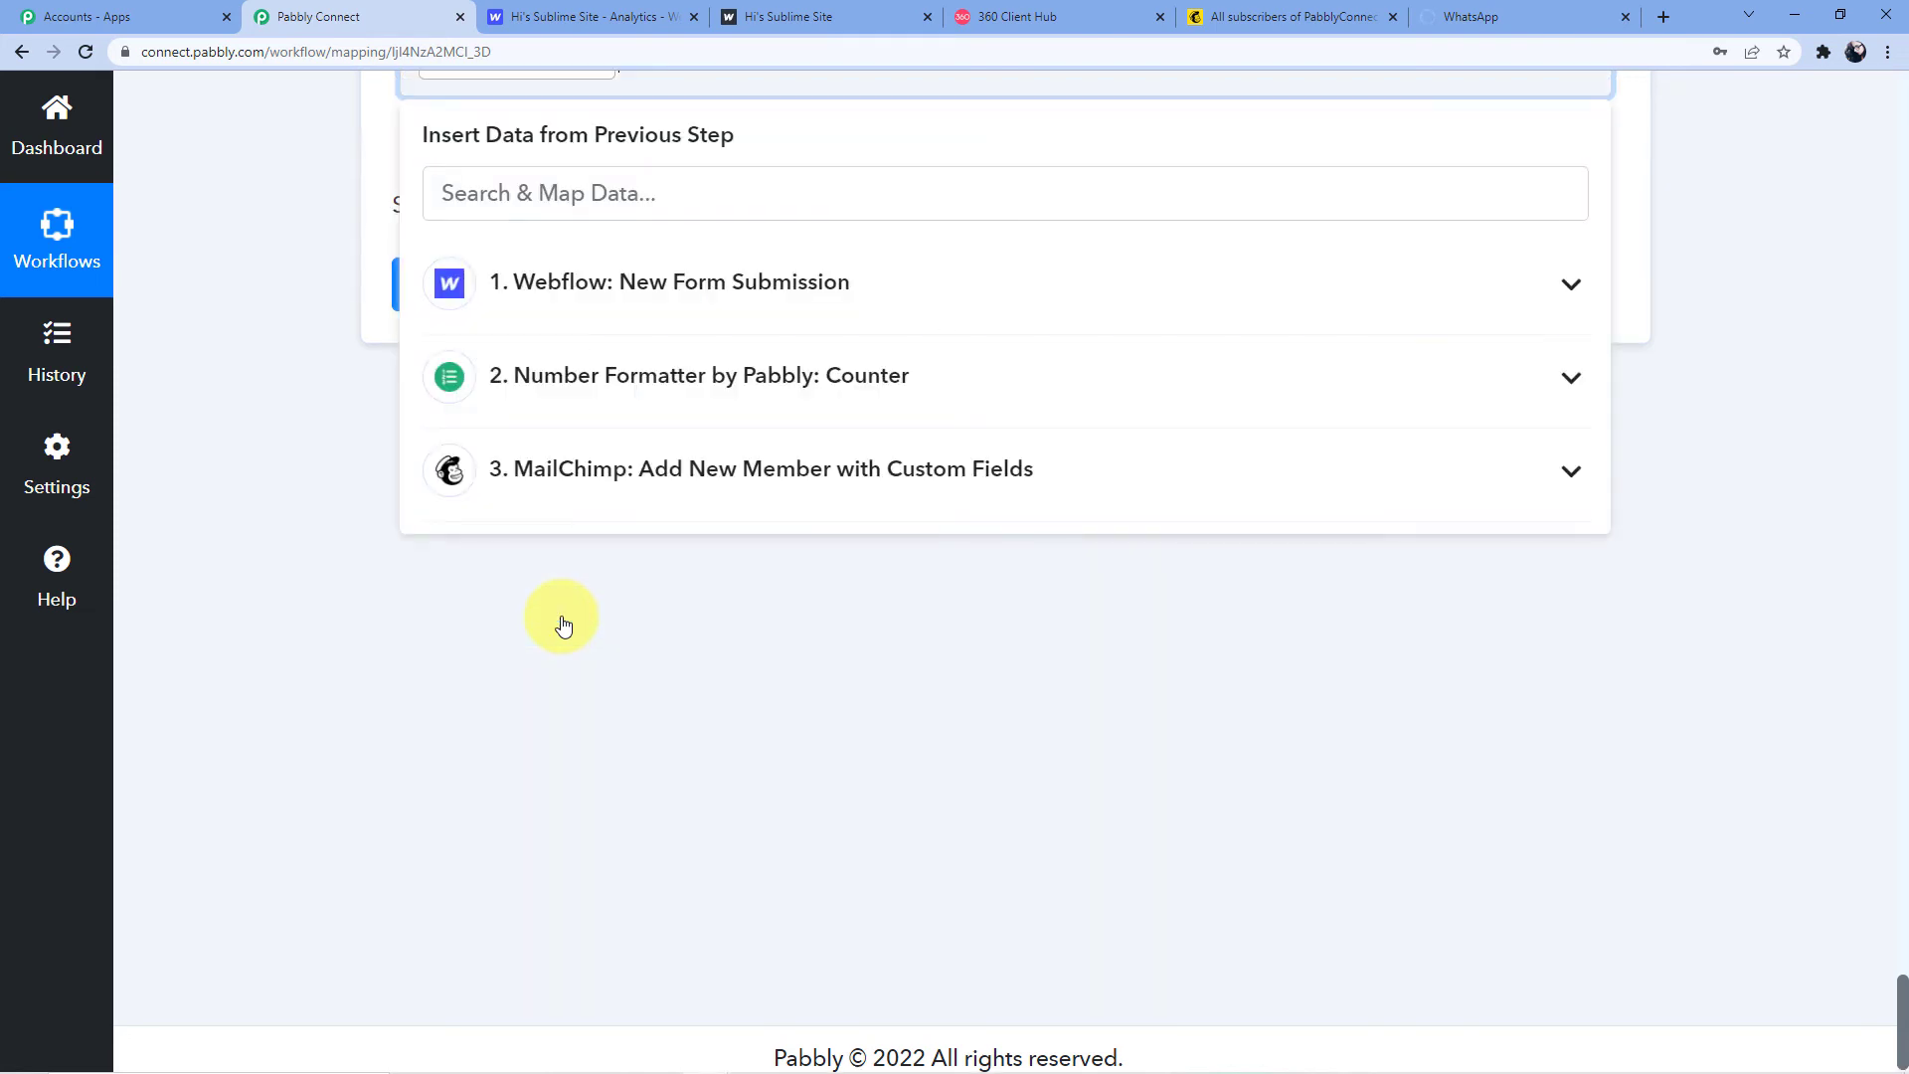
{"action": "scroll", "coordinate": [557, 577], "scroll_direction": "up", "scroll_amount": 4}
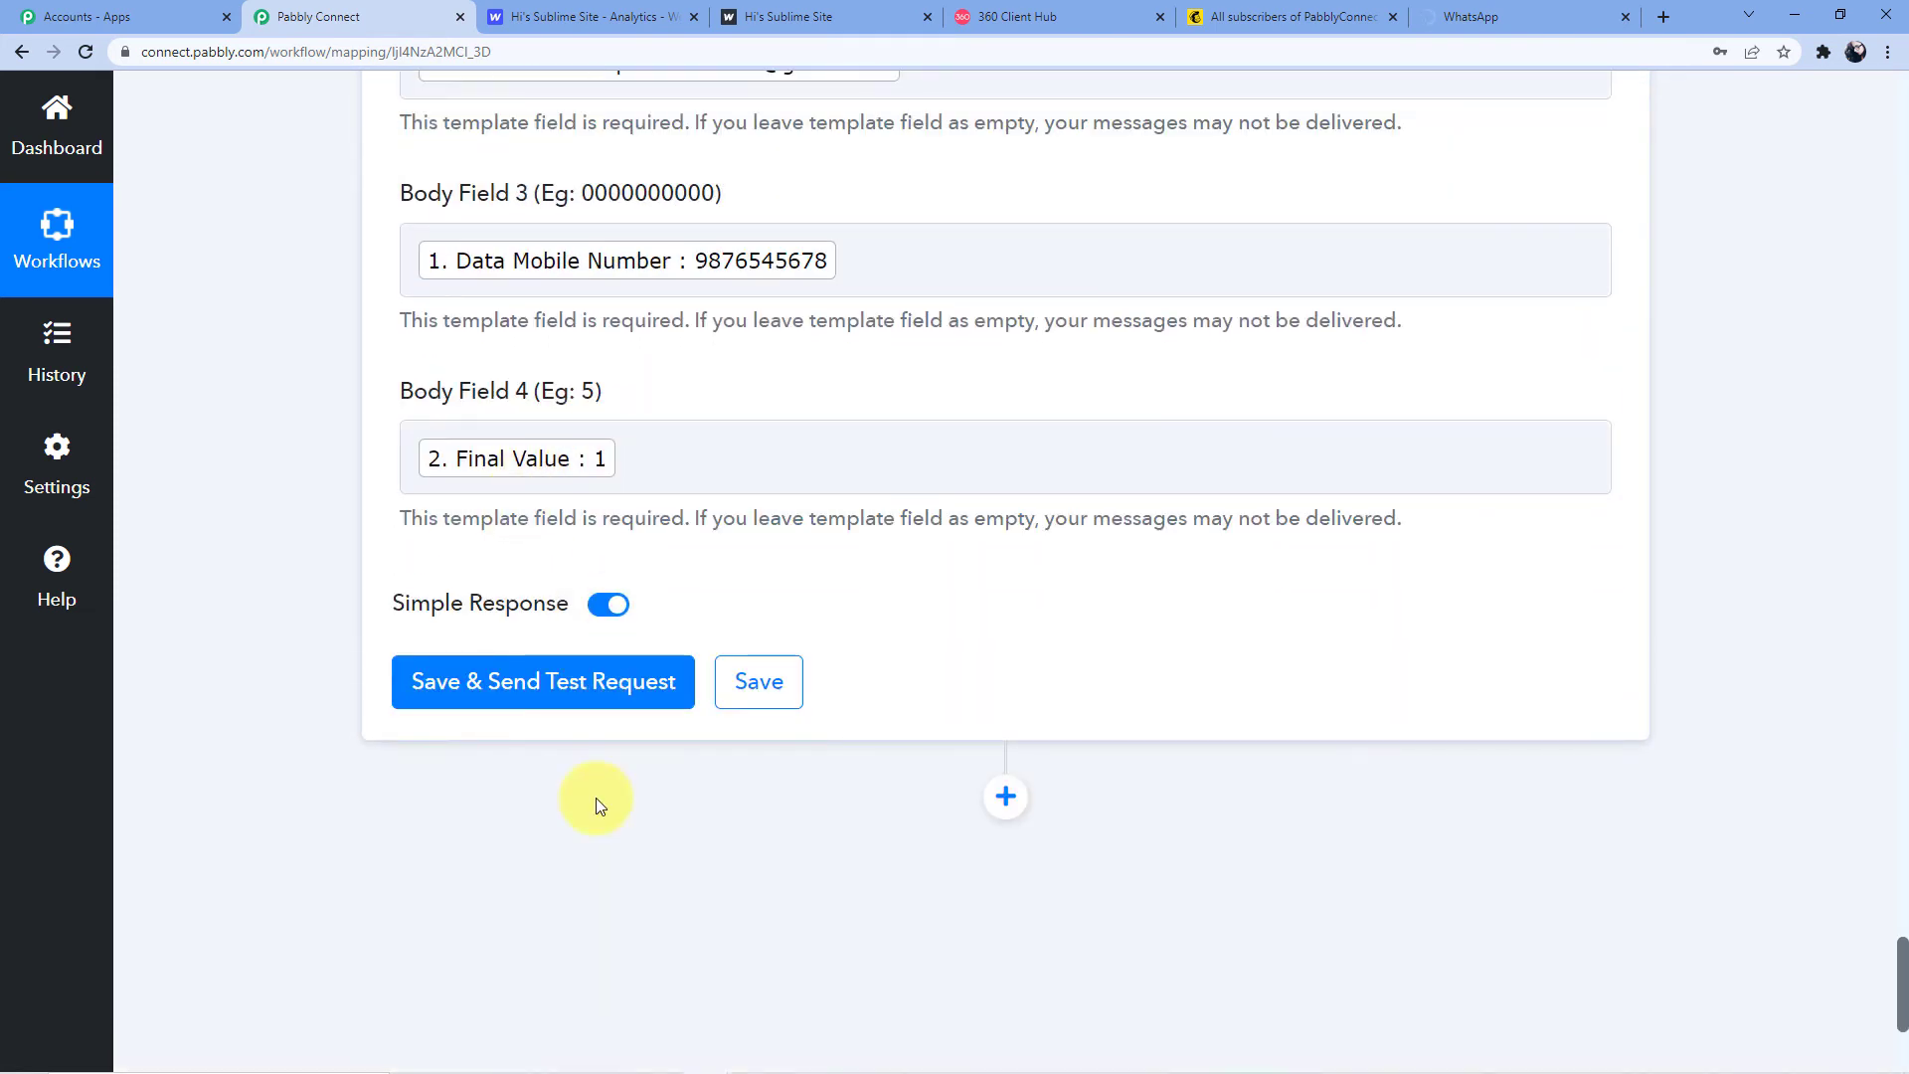
{"action": "left_click", "coordinate": [529, 686]}
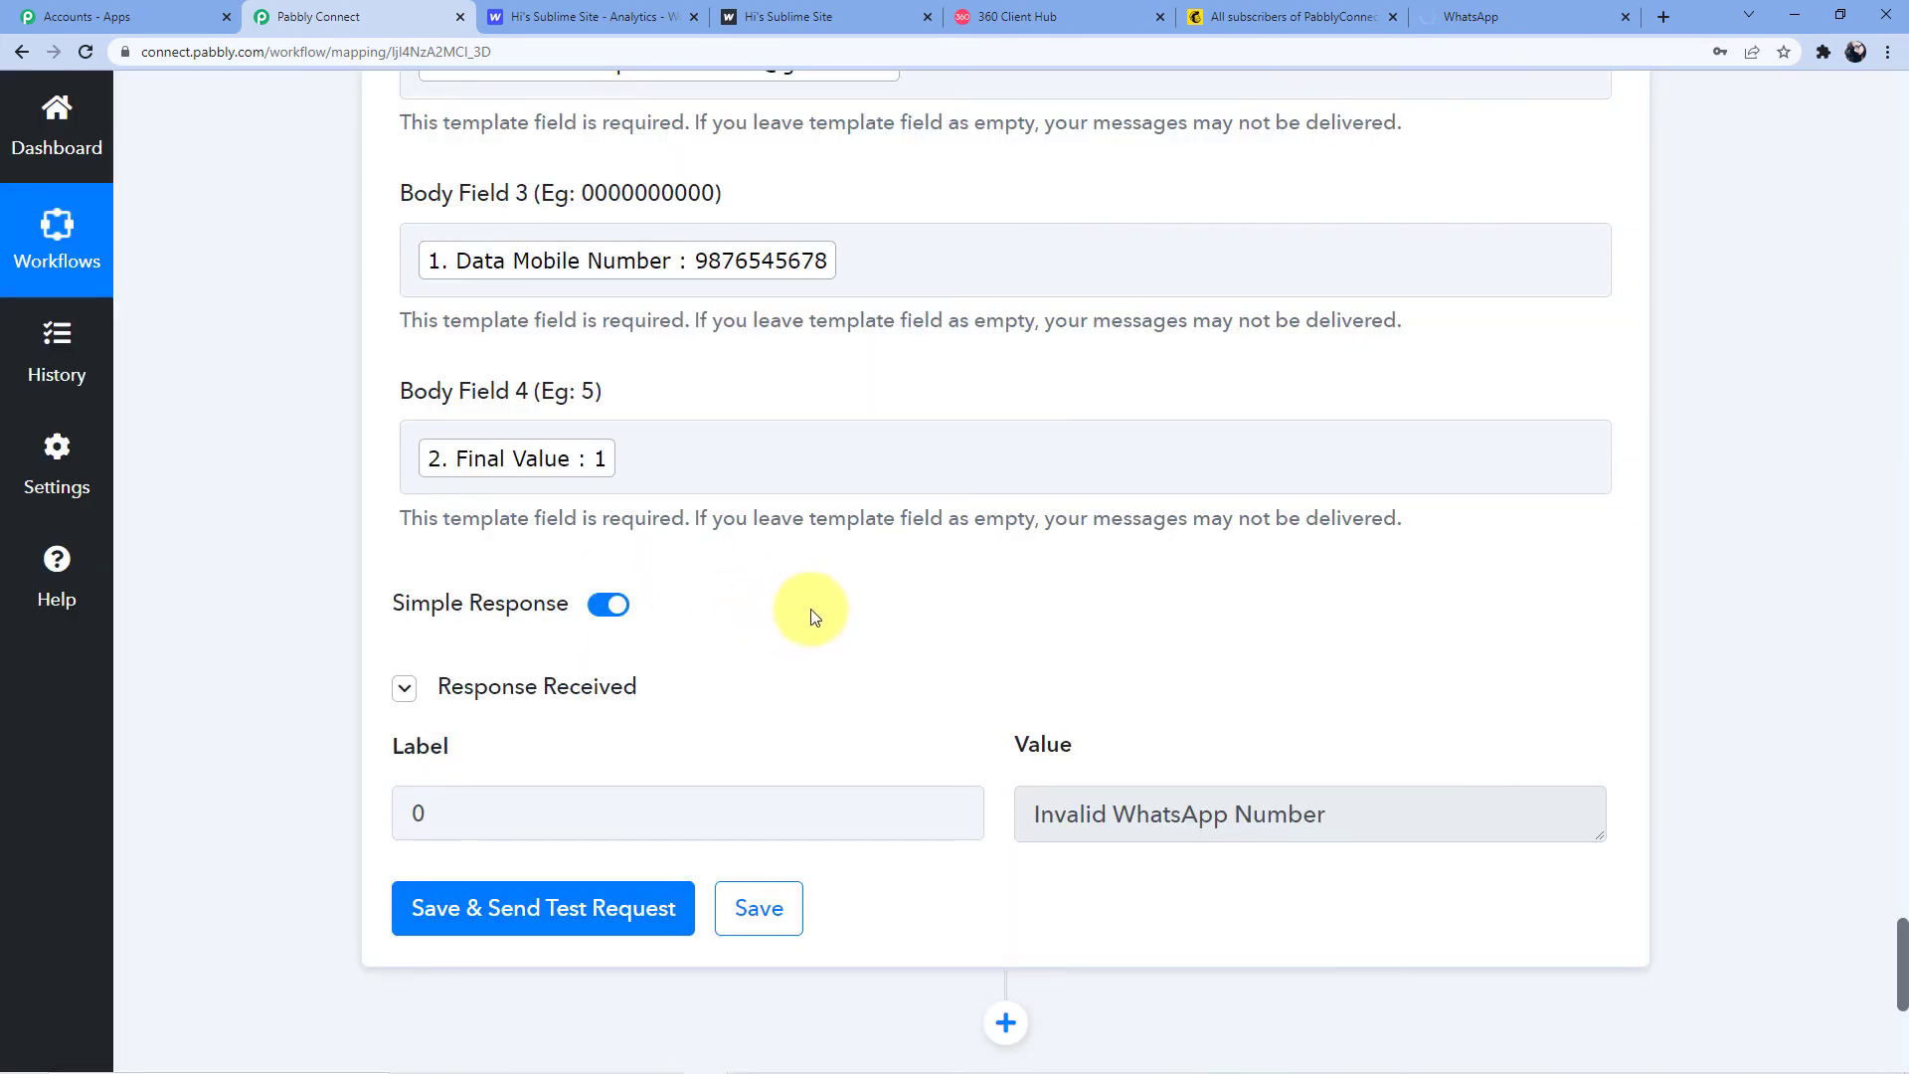
Change the recipient number's last digit to 2, resend the test, and check WhatsApp
{"action": "scroll", "coordinate": [791, 611], "scroll_direction": "down", "scroll_amount": 2}
{"action": "scroll", "coordinate": [795, 613], "scroll_direction": "up", "scroll_amount": 2}
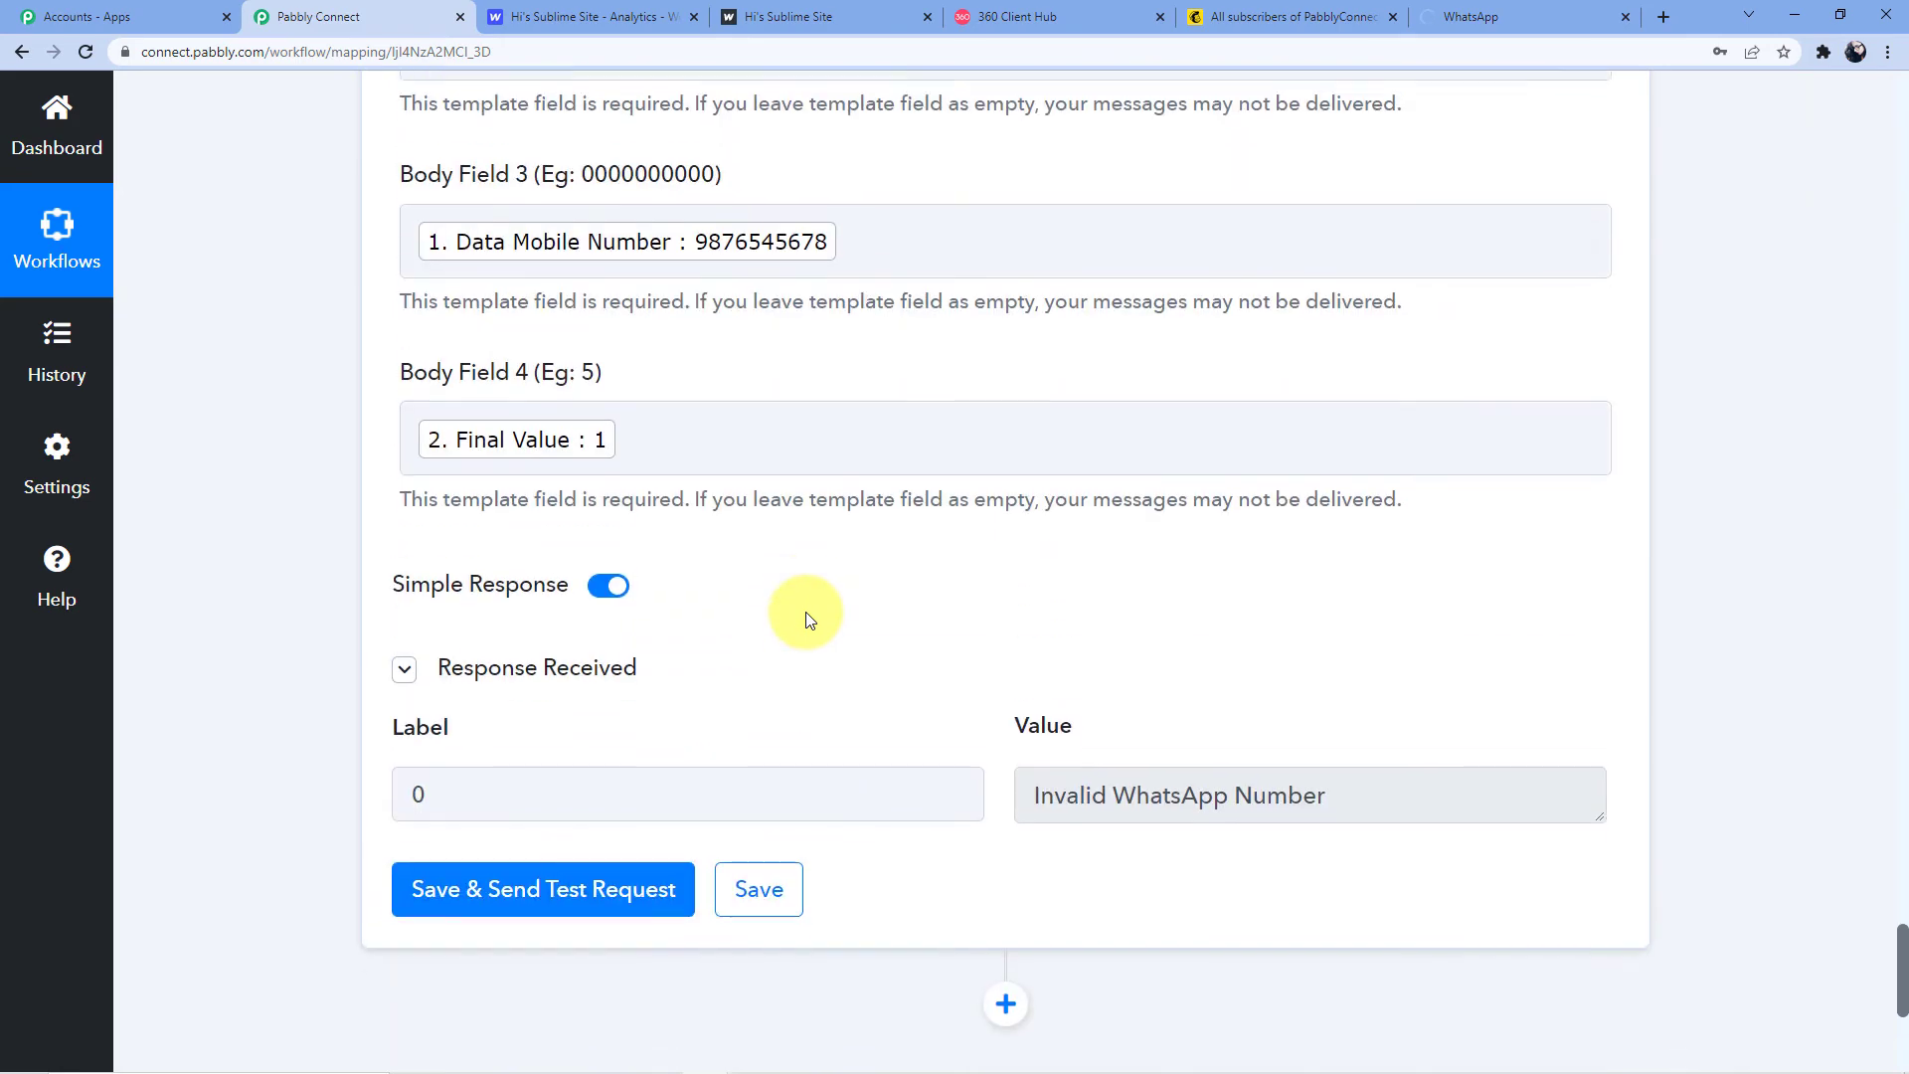
{"action": "scroll", "coordinate": [1281, 748], "scroll_direction": "up", "scroll_amount": 10}
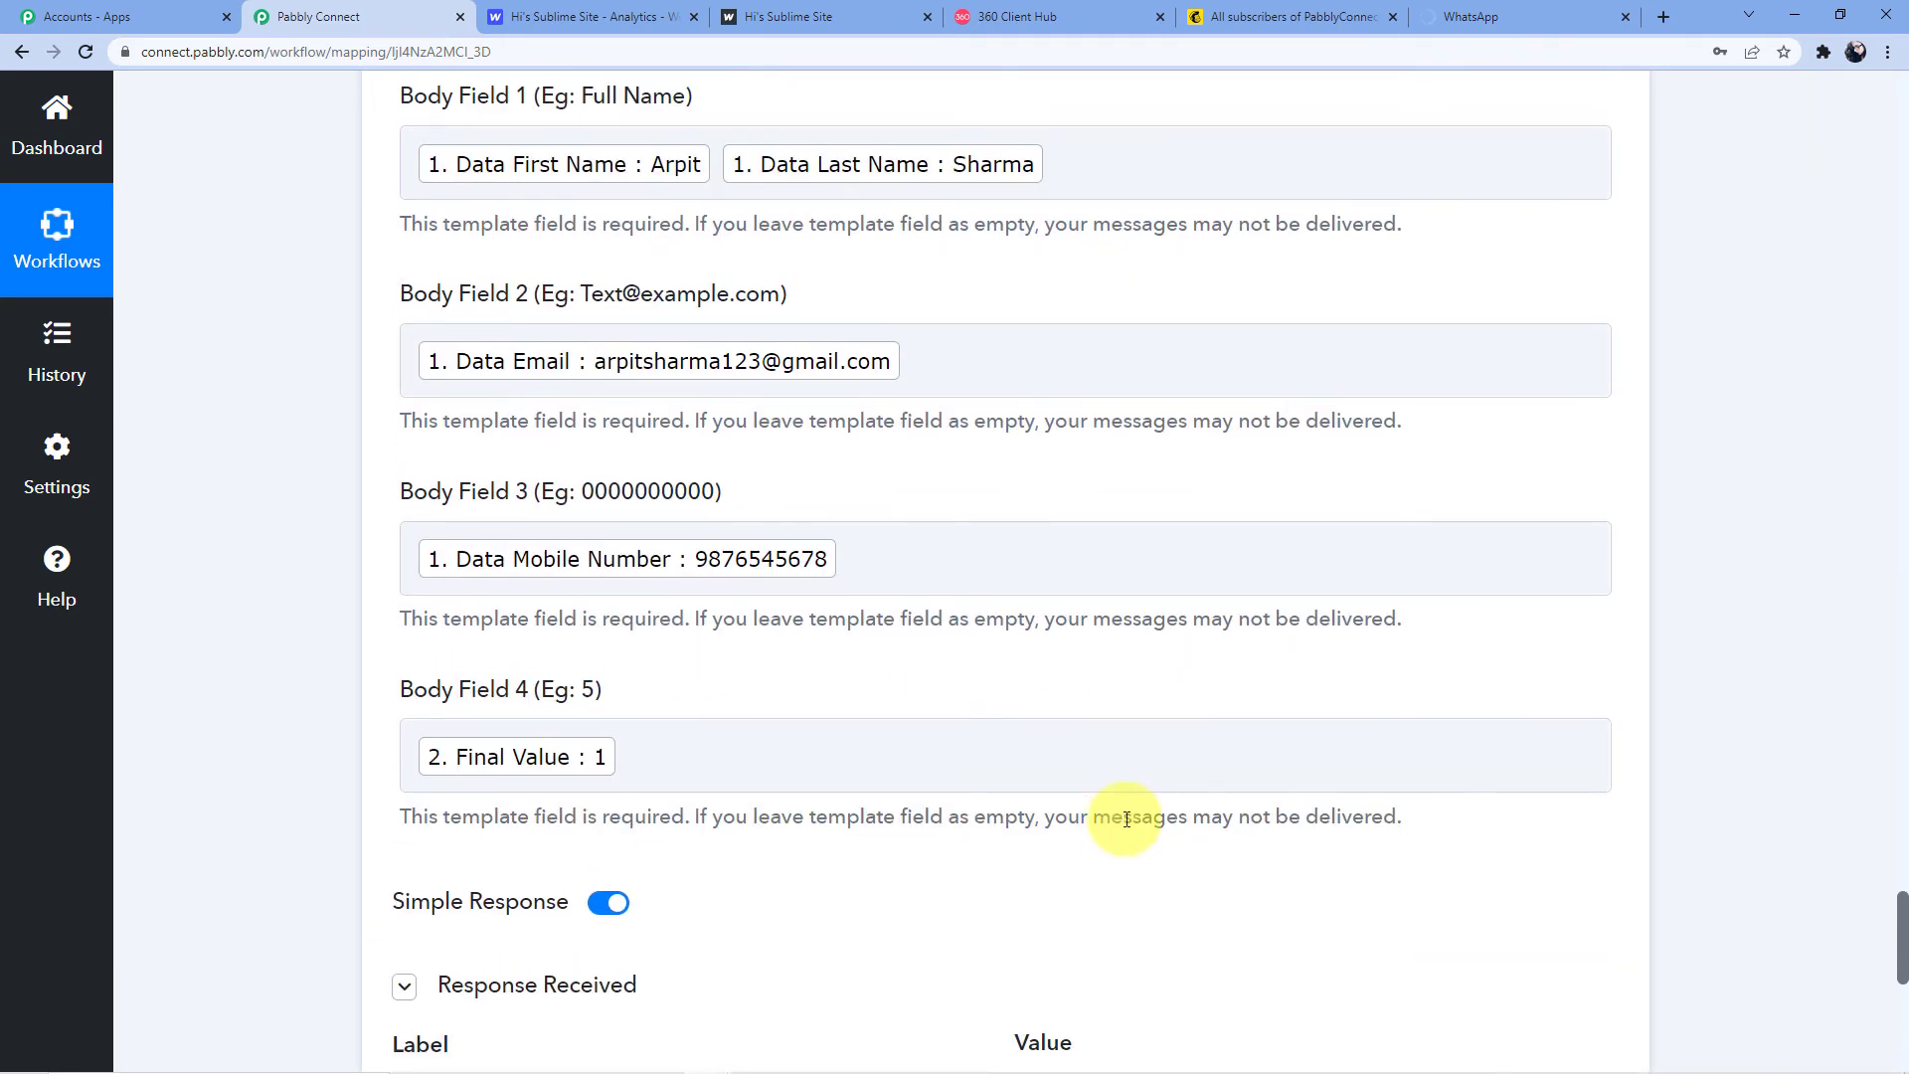
{"action": "scroll", "coordinate": [626, 795], "scroll_direction": "down", "scroll_amount": 1}
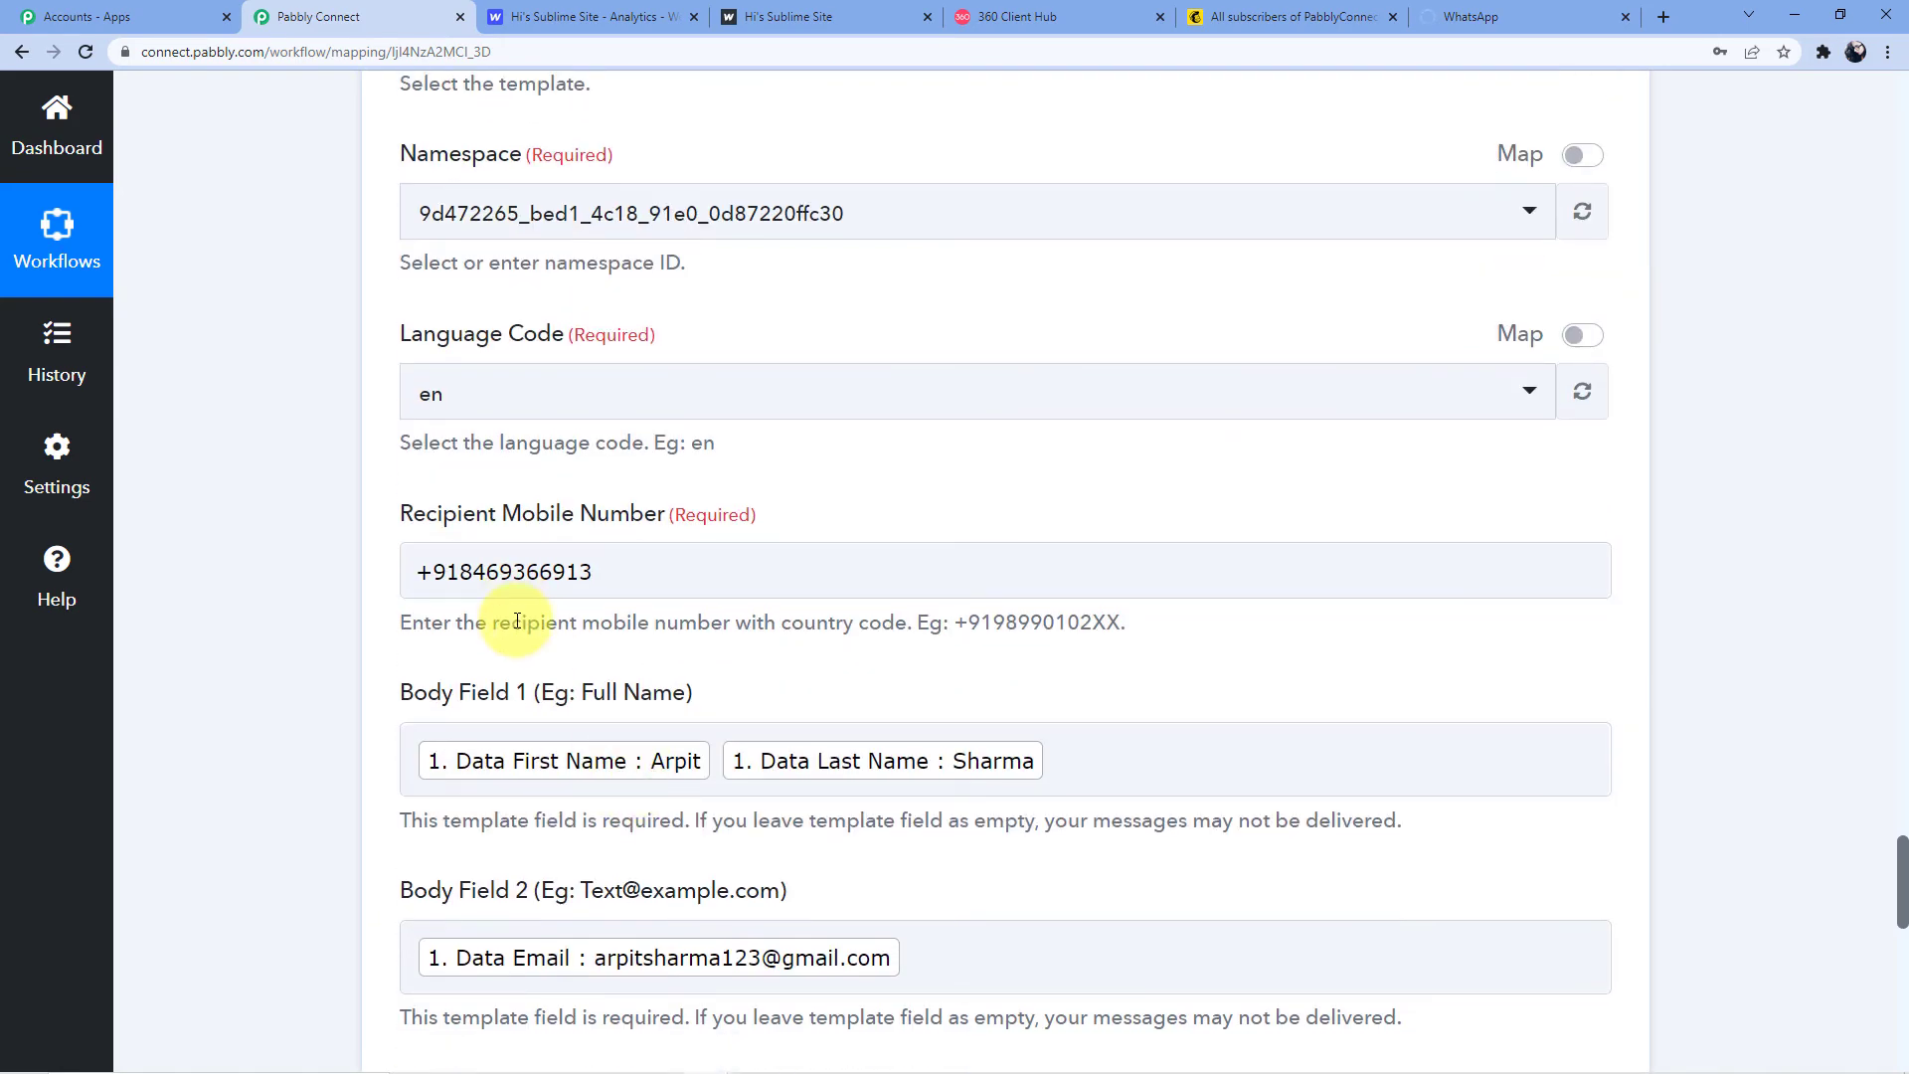
{"action": "left_click", "coordinate": [488, 571]}
{"action": "key", "text": "BackSpace"}
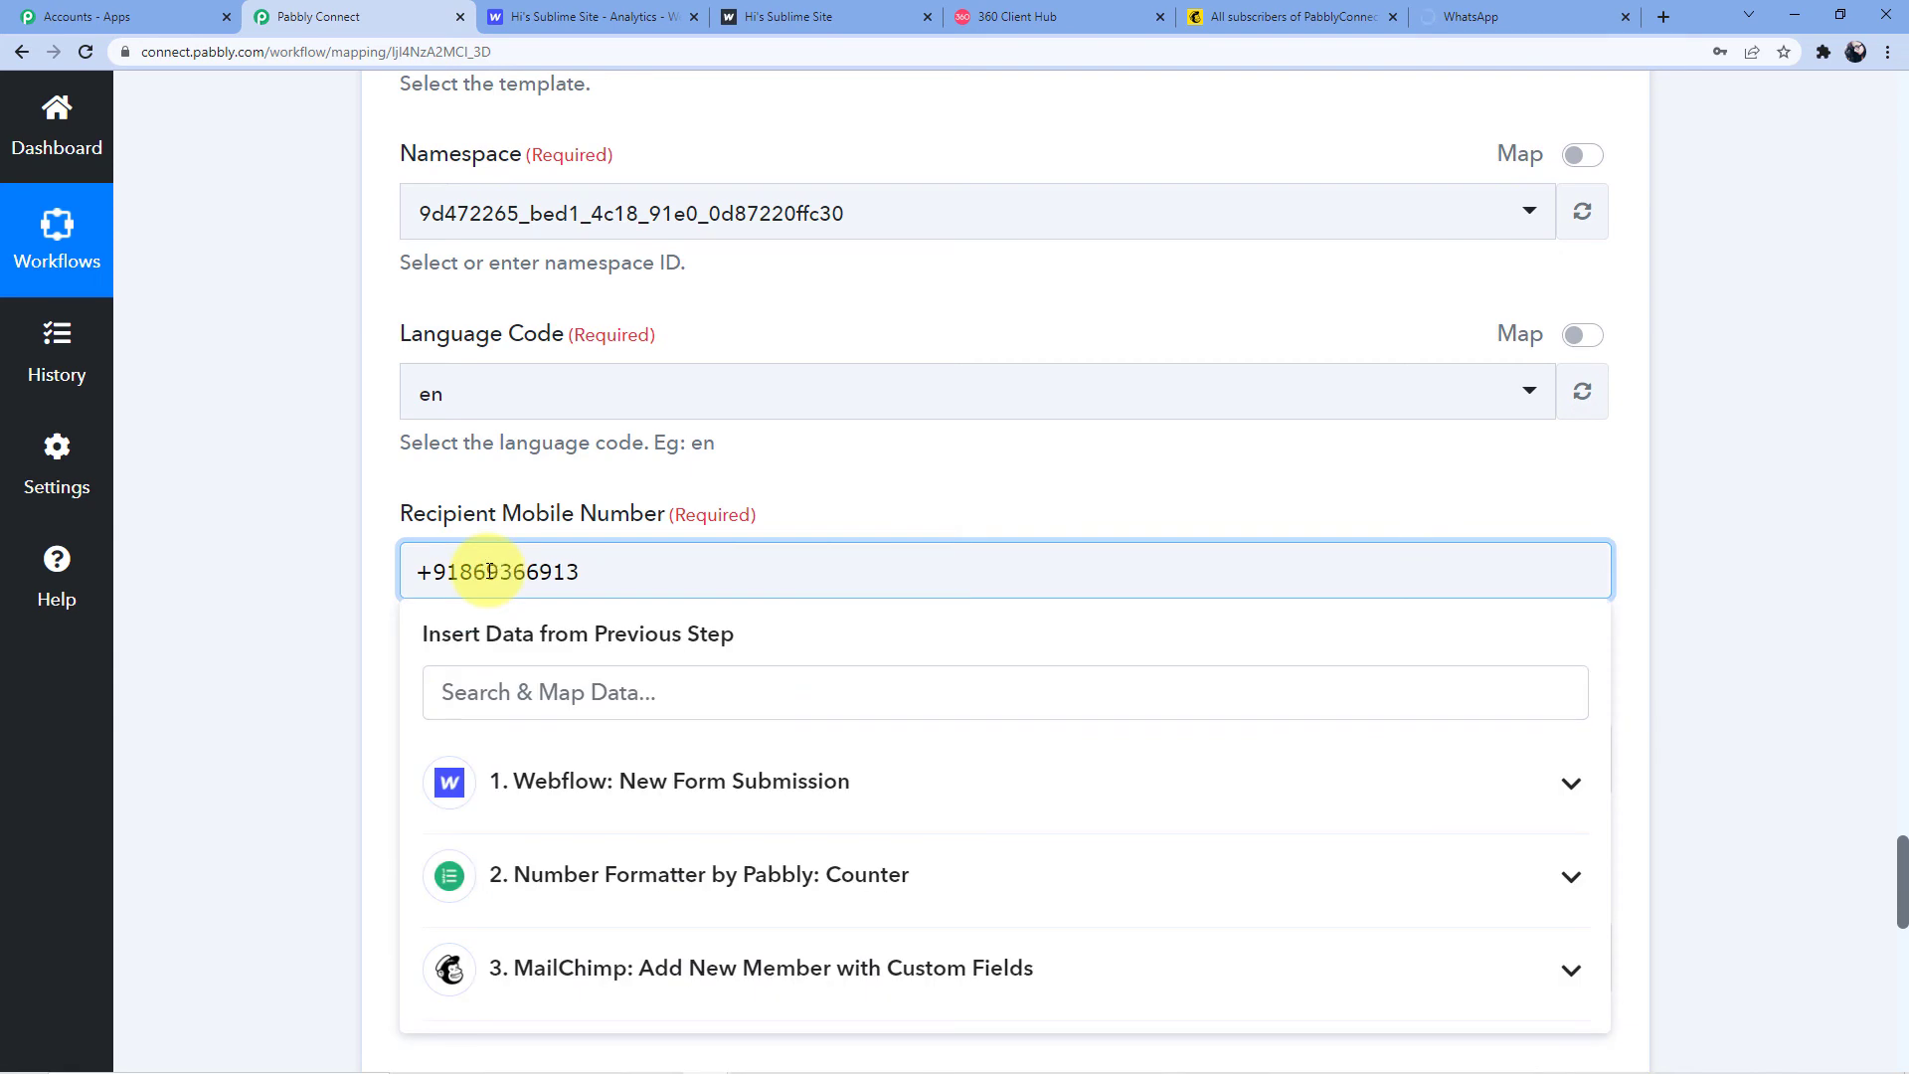
{"action": "type", "text": "2"}
{"action": "left_click", "coordinate": [881, 492]}
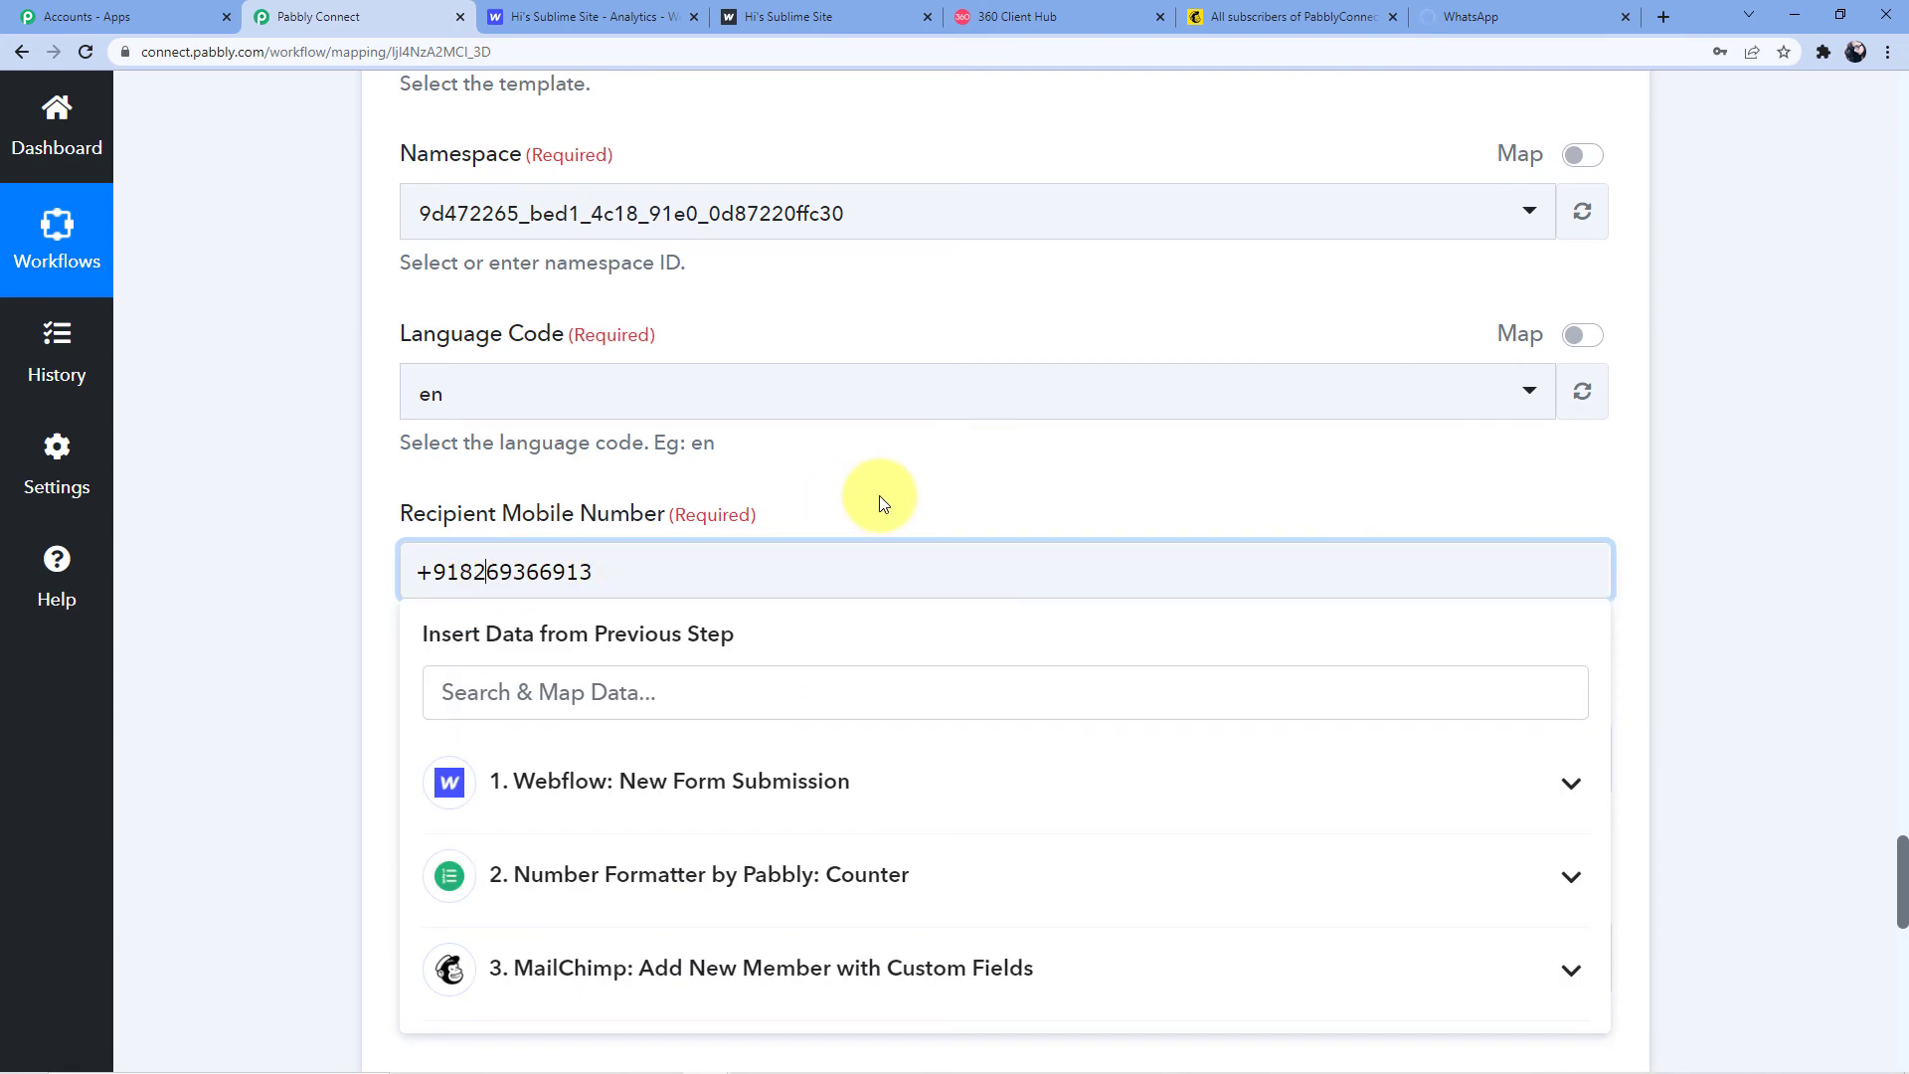
{"action": "scroll", "coordinate": [885, 483], "scroll_direction": "down", "scroll_amount": 10}
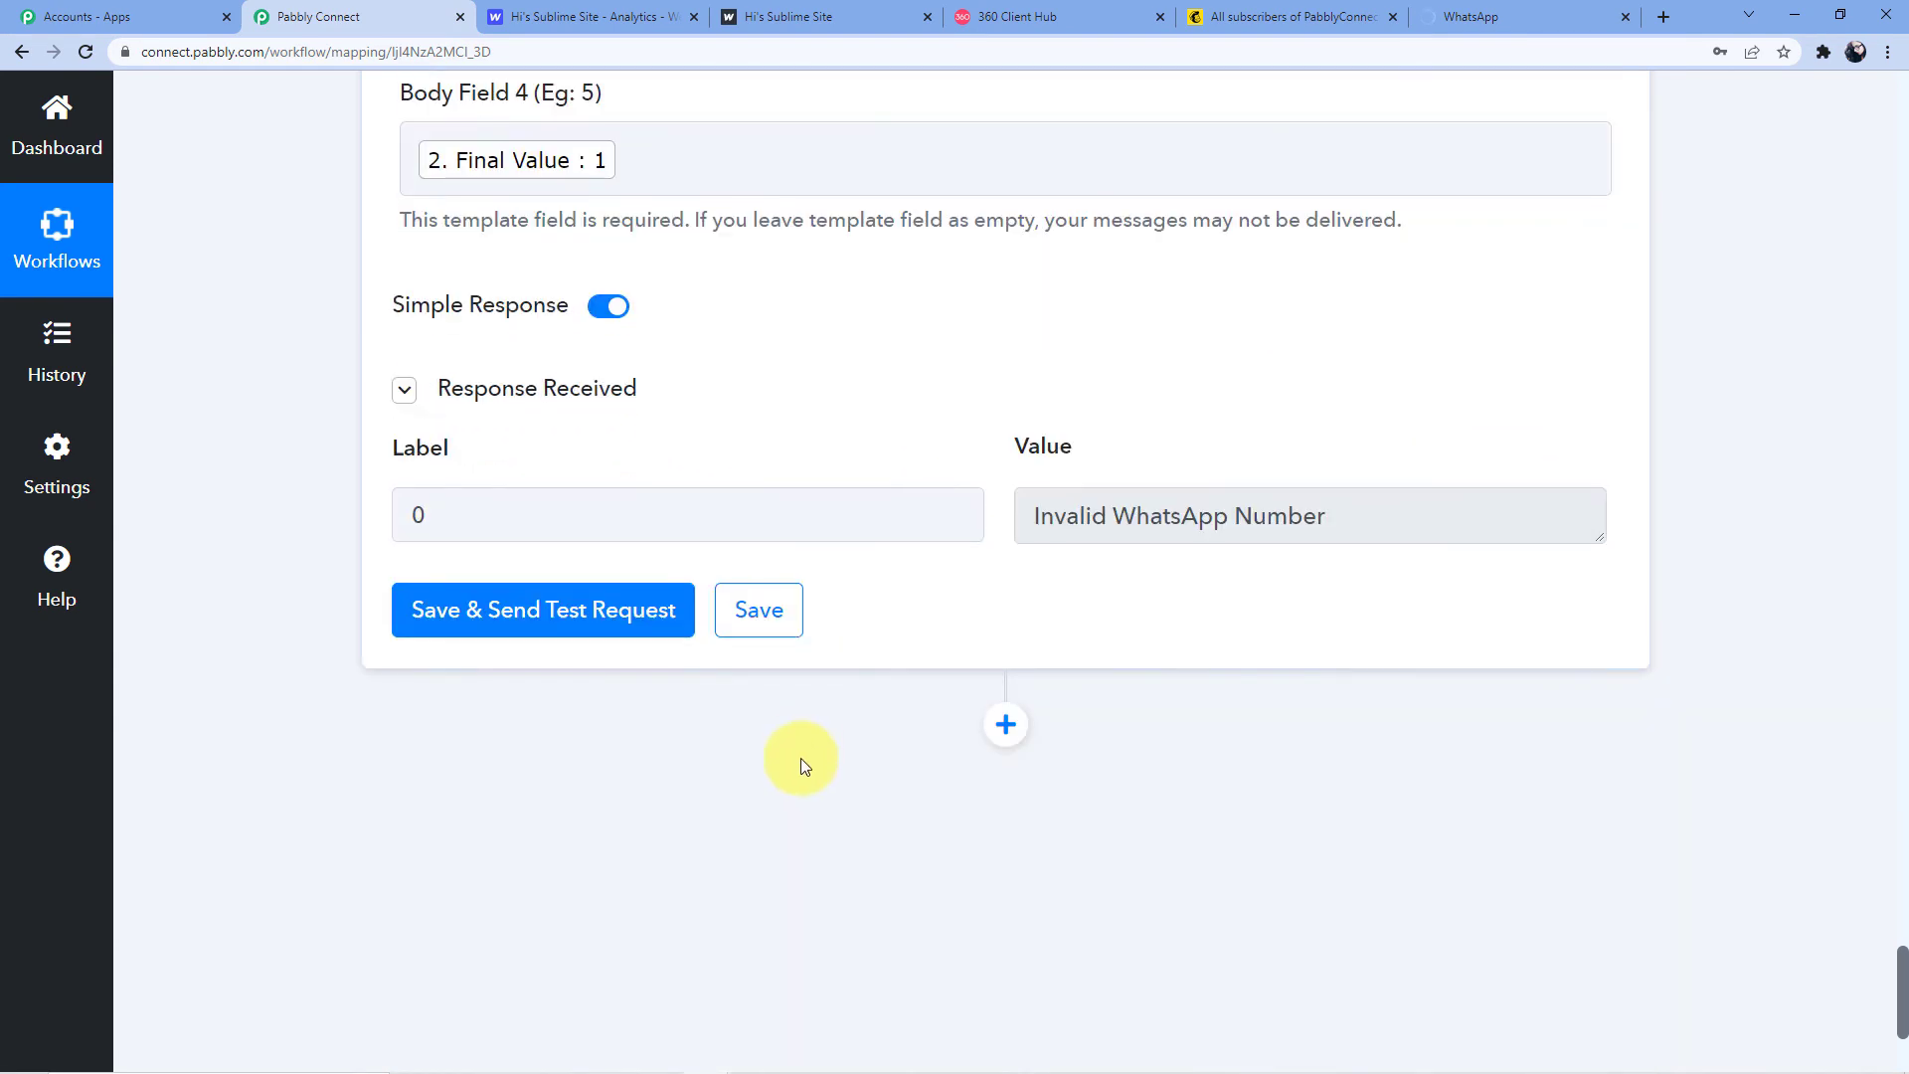
{"action": "left_click", "coordinate": [594, 625]}
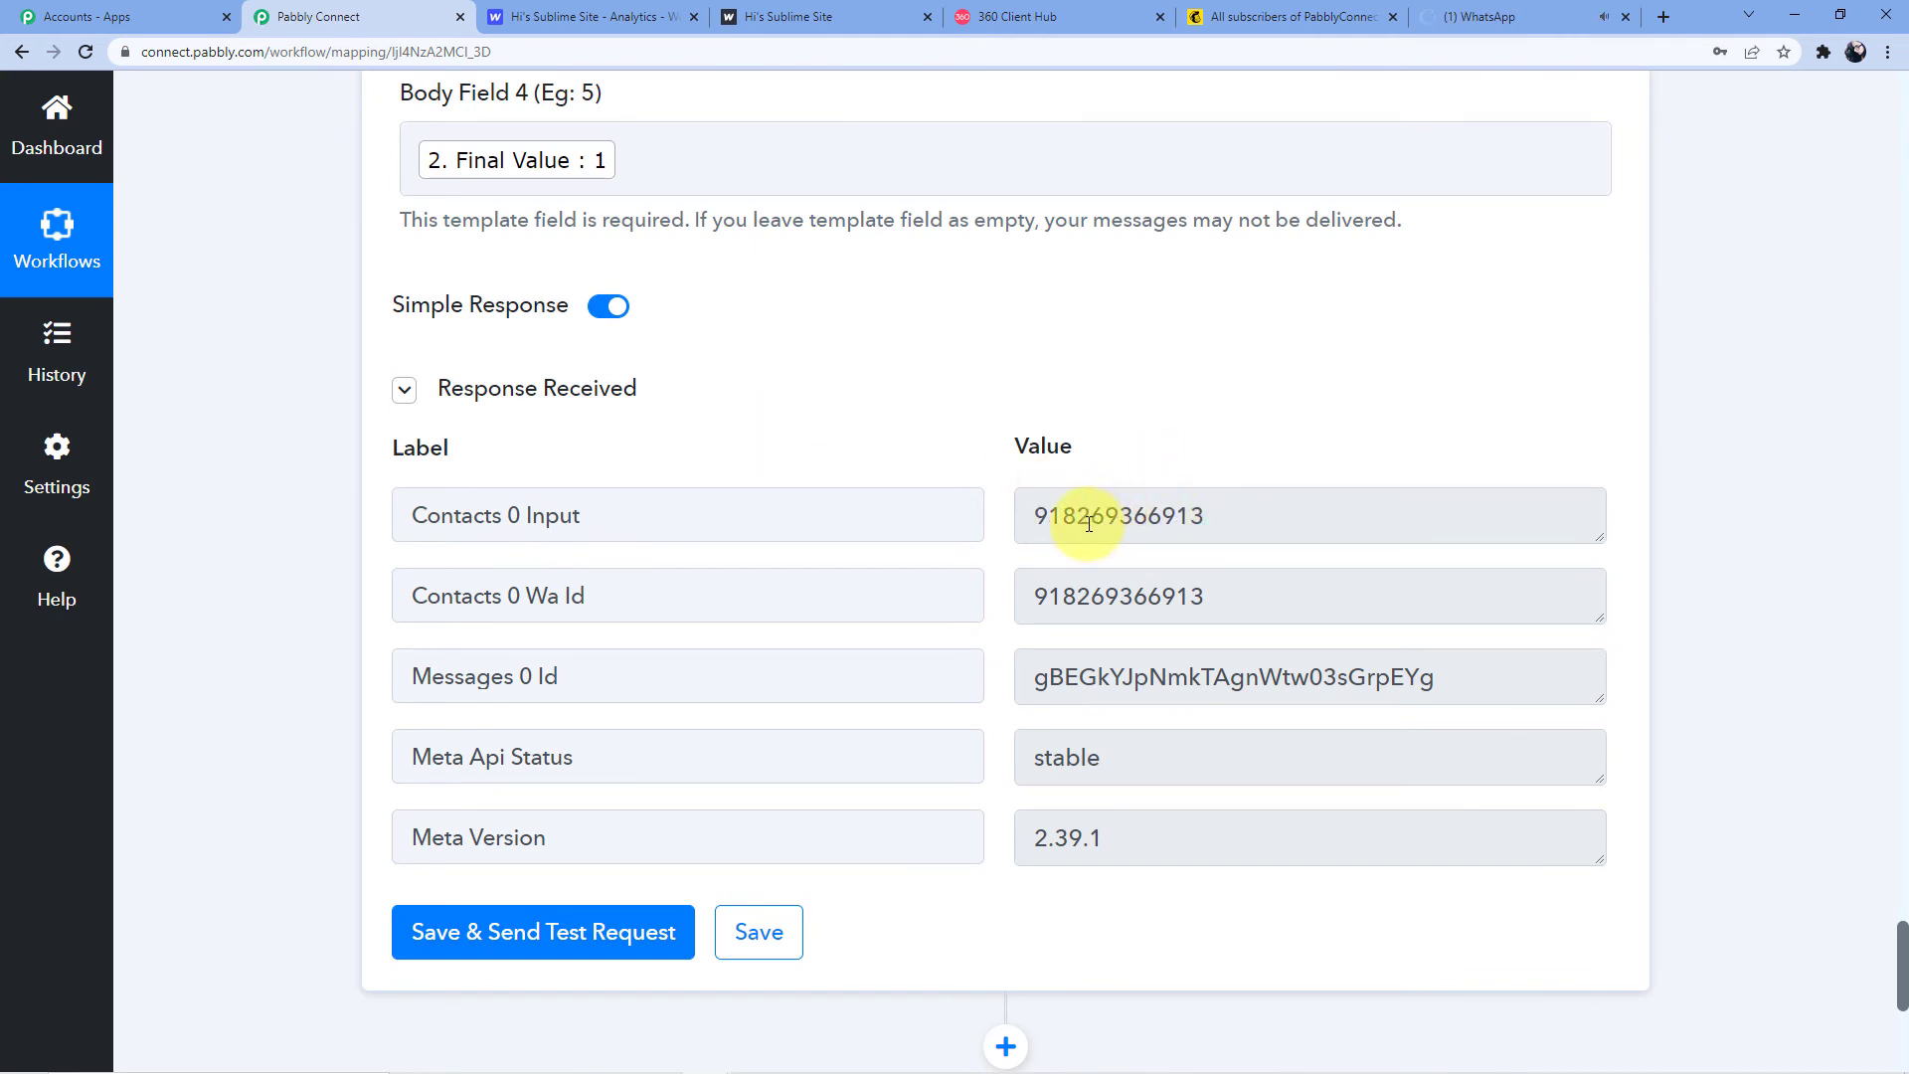
{"action": "left_click", "coordinate": [1466, 9]}
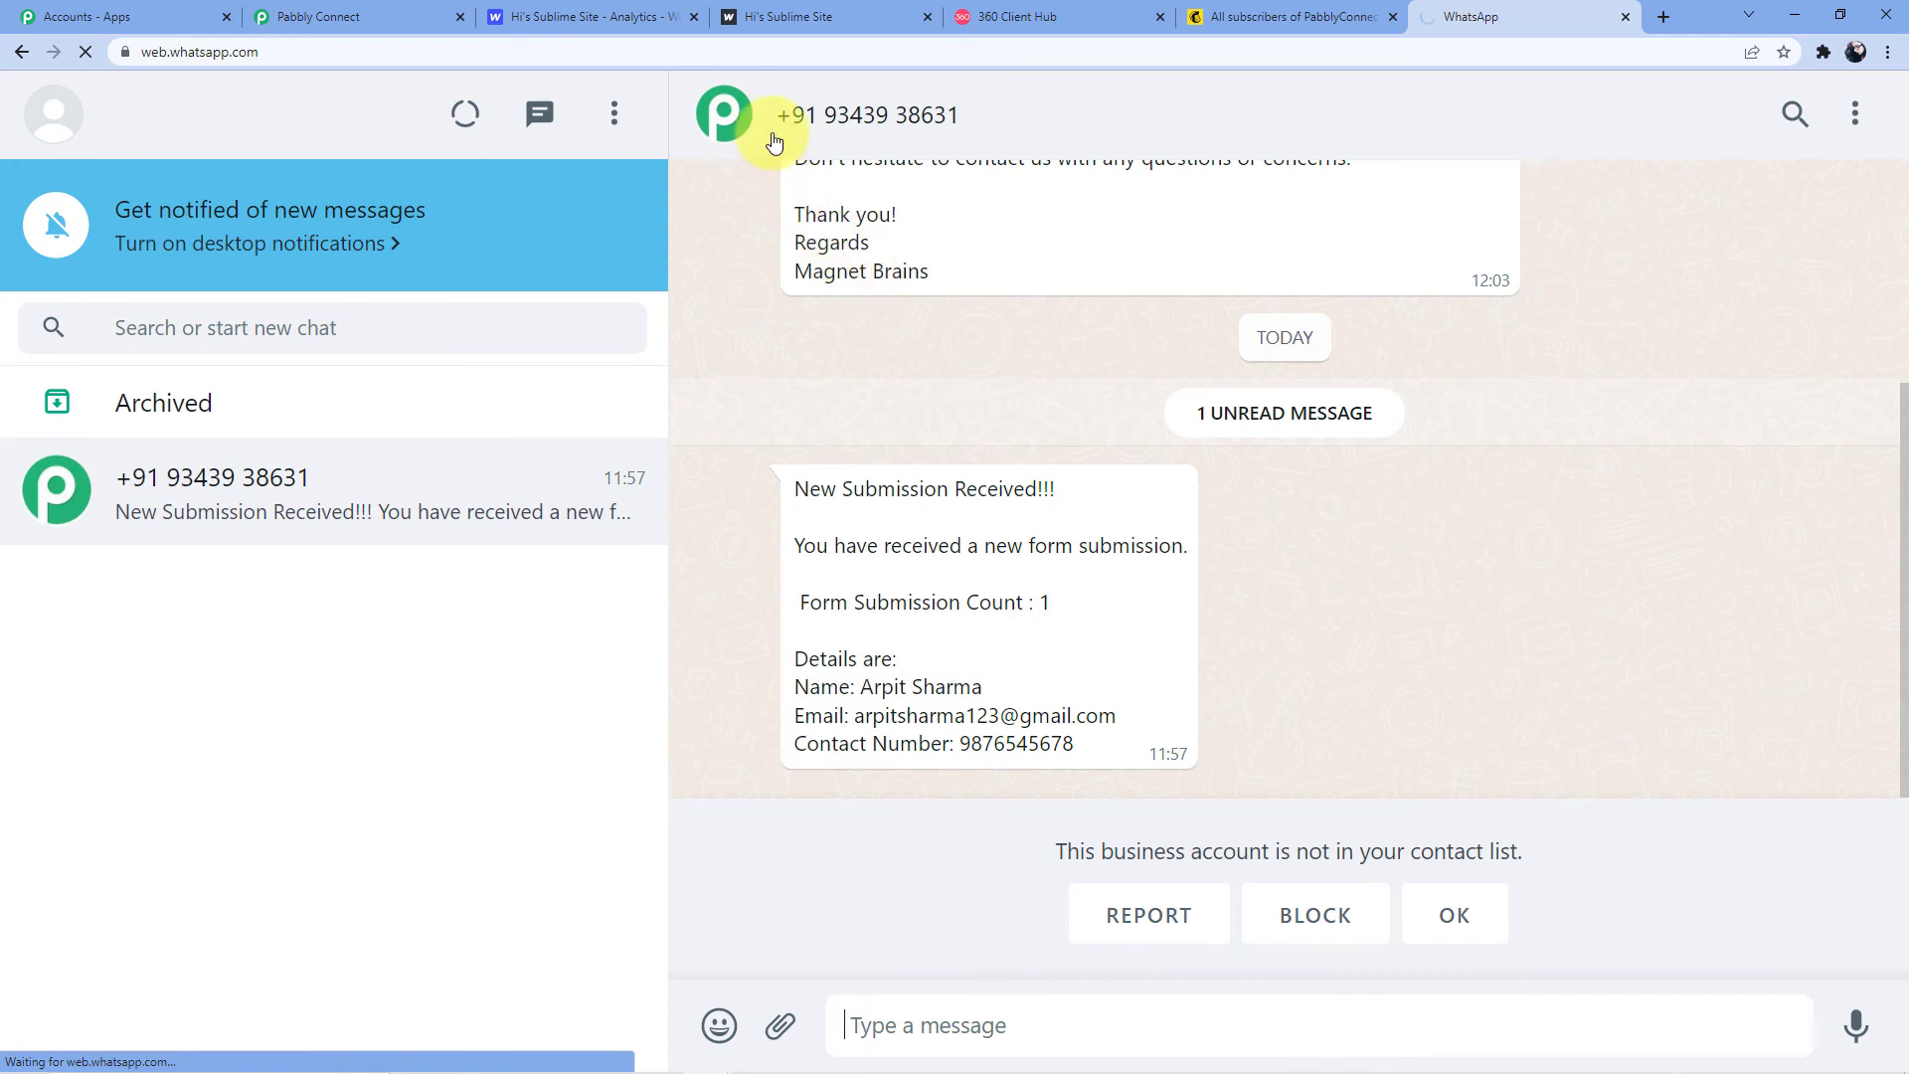
Open the published live site from Webflow and reload it for an empty form
{"action": "left_click", "coordinate": [666, 8]}
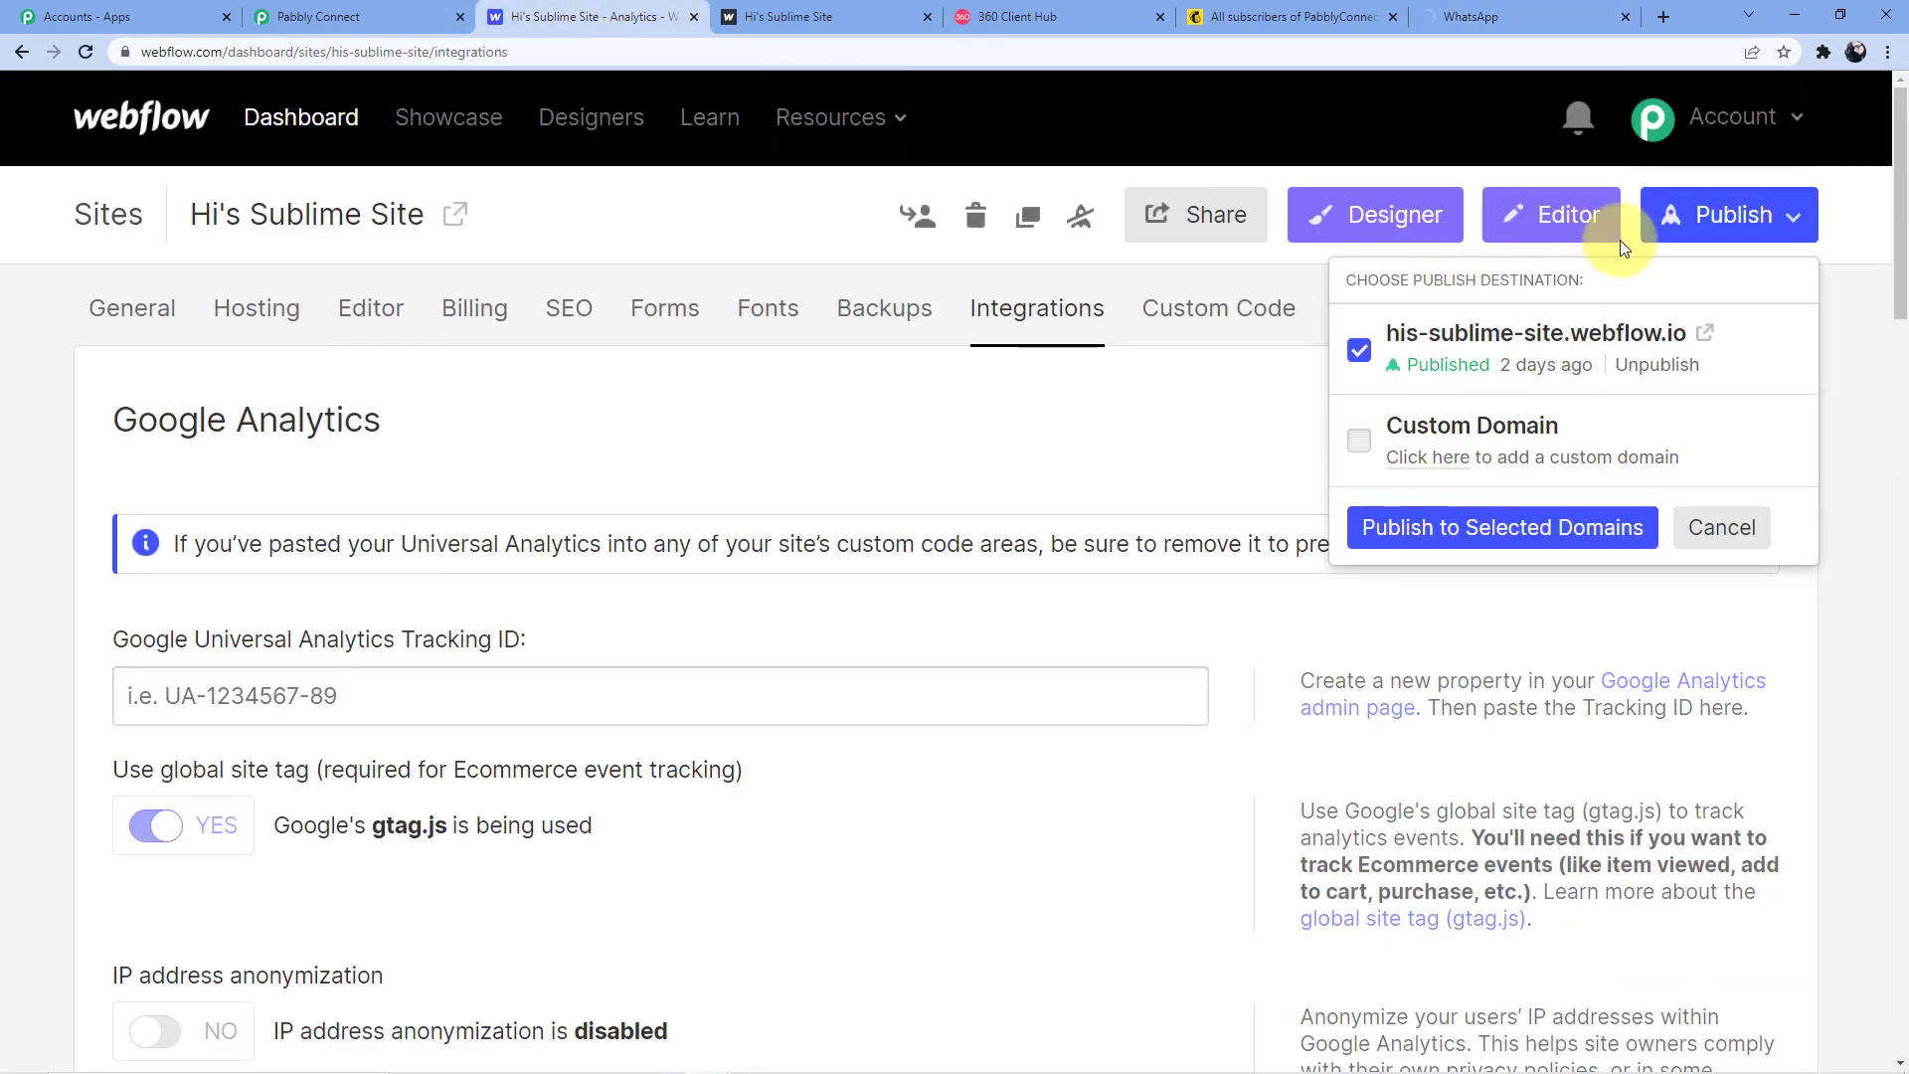
{"action": "left_click", "coordinate": [1675, 232]}
{"action": "left_click", "coordinate": [1652, 235]}
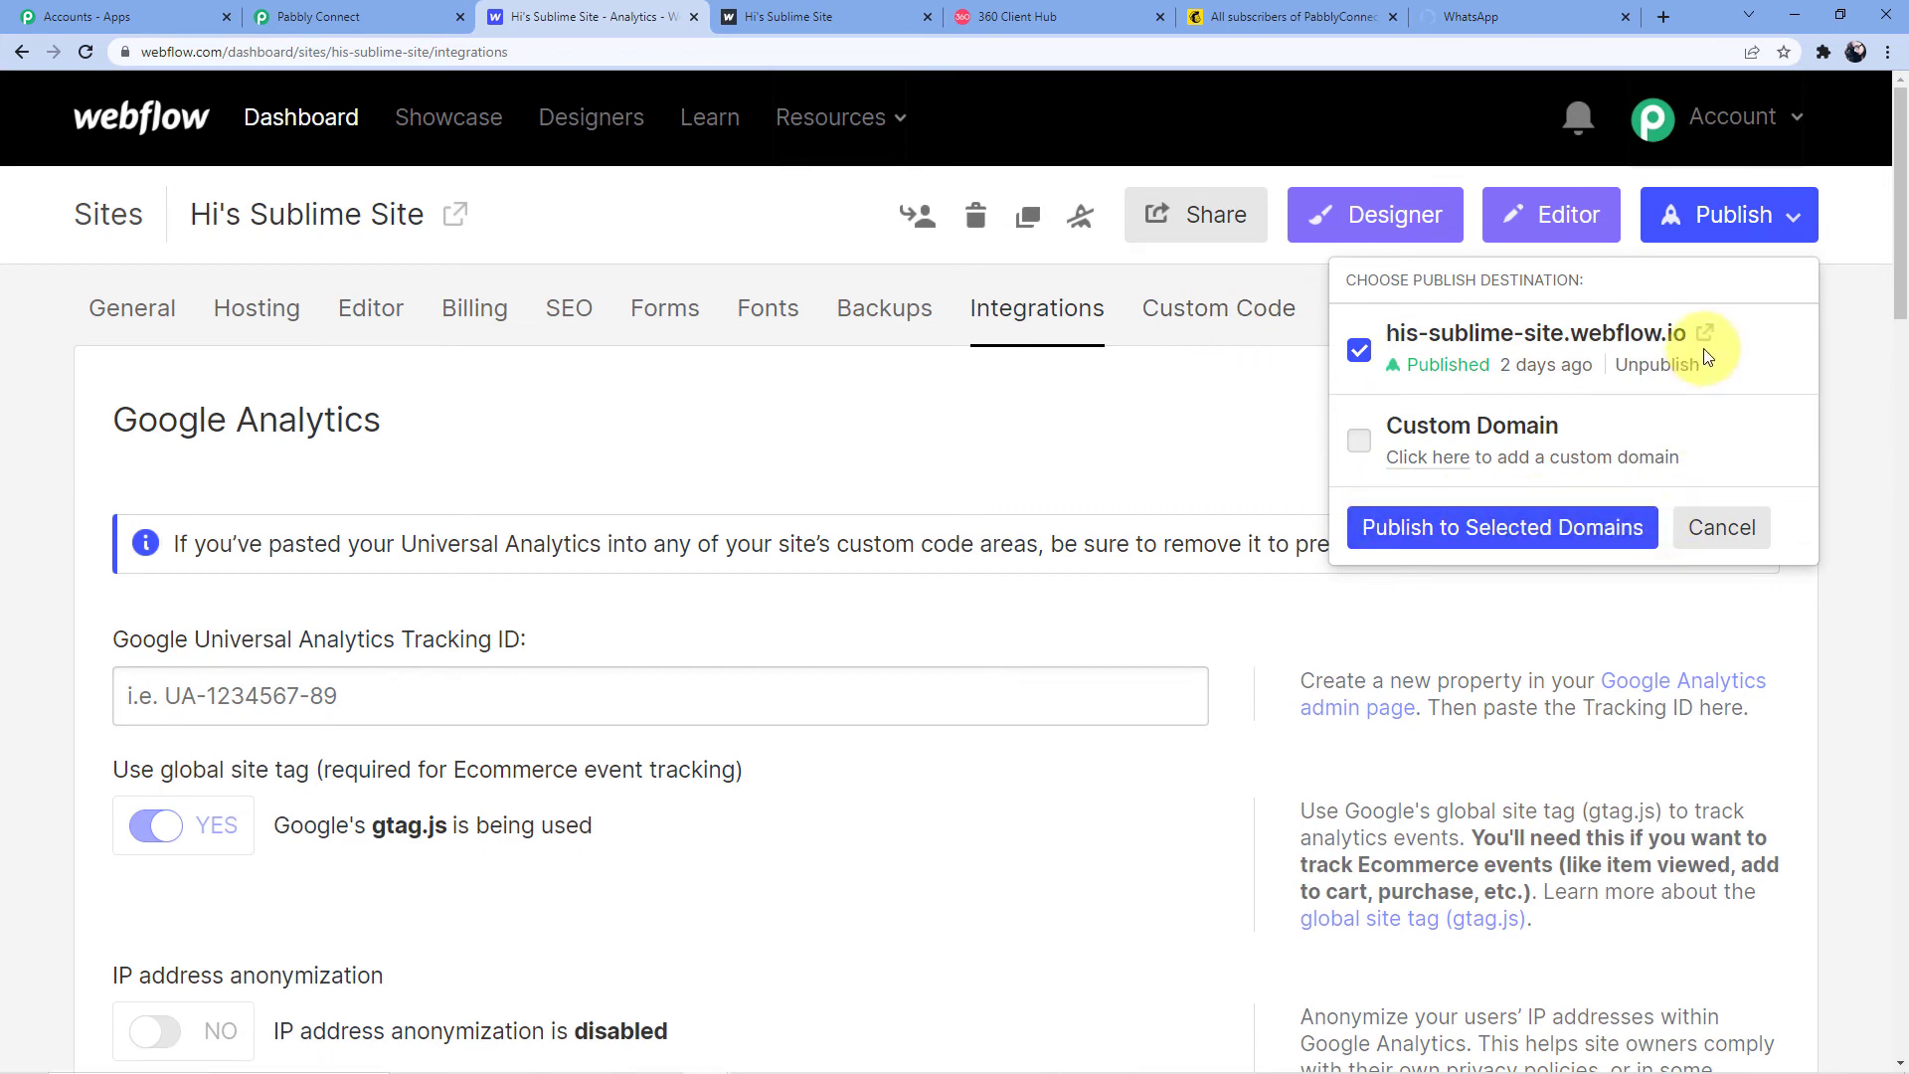
{"action": "left_click", "coordinate": [935, 20]}
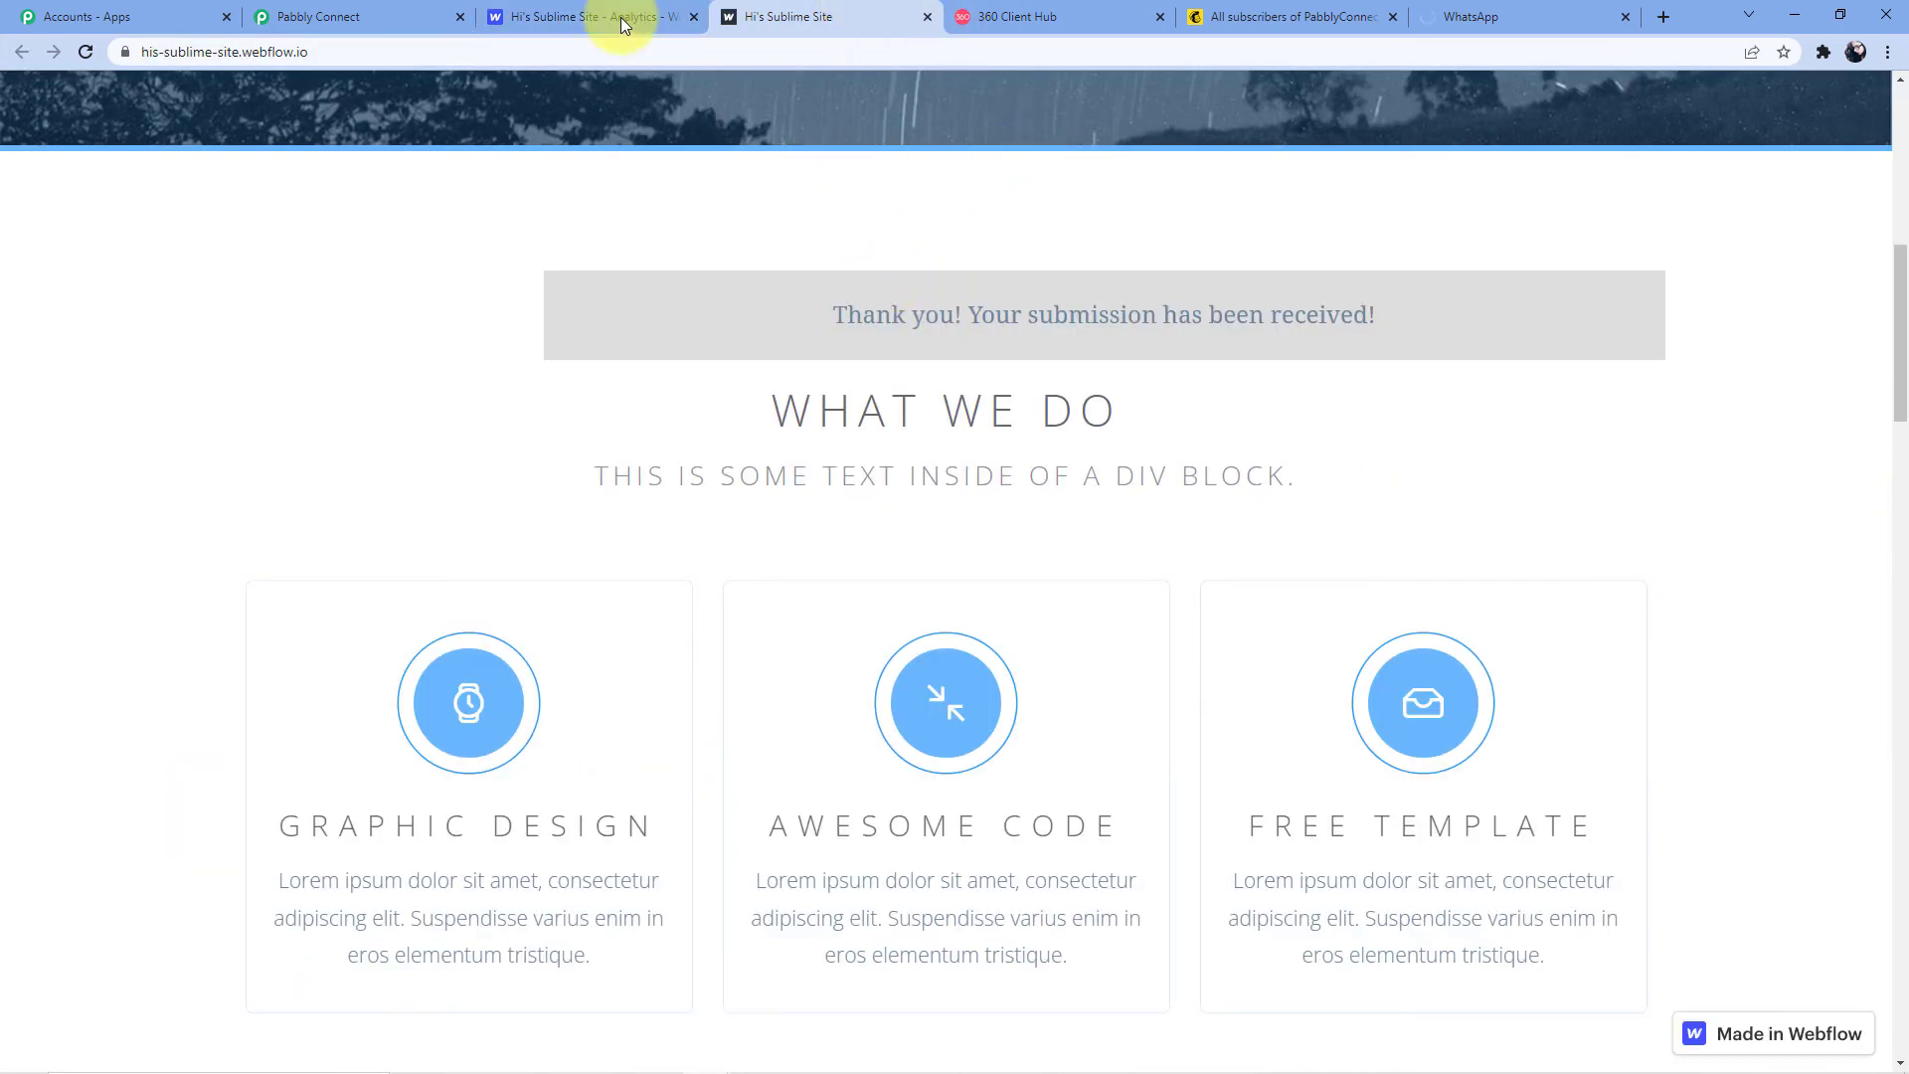
{"action": "left_click", "coordinate": [621, 61]}
{"action": "key", "text": "Return"}
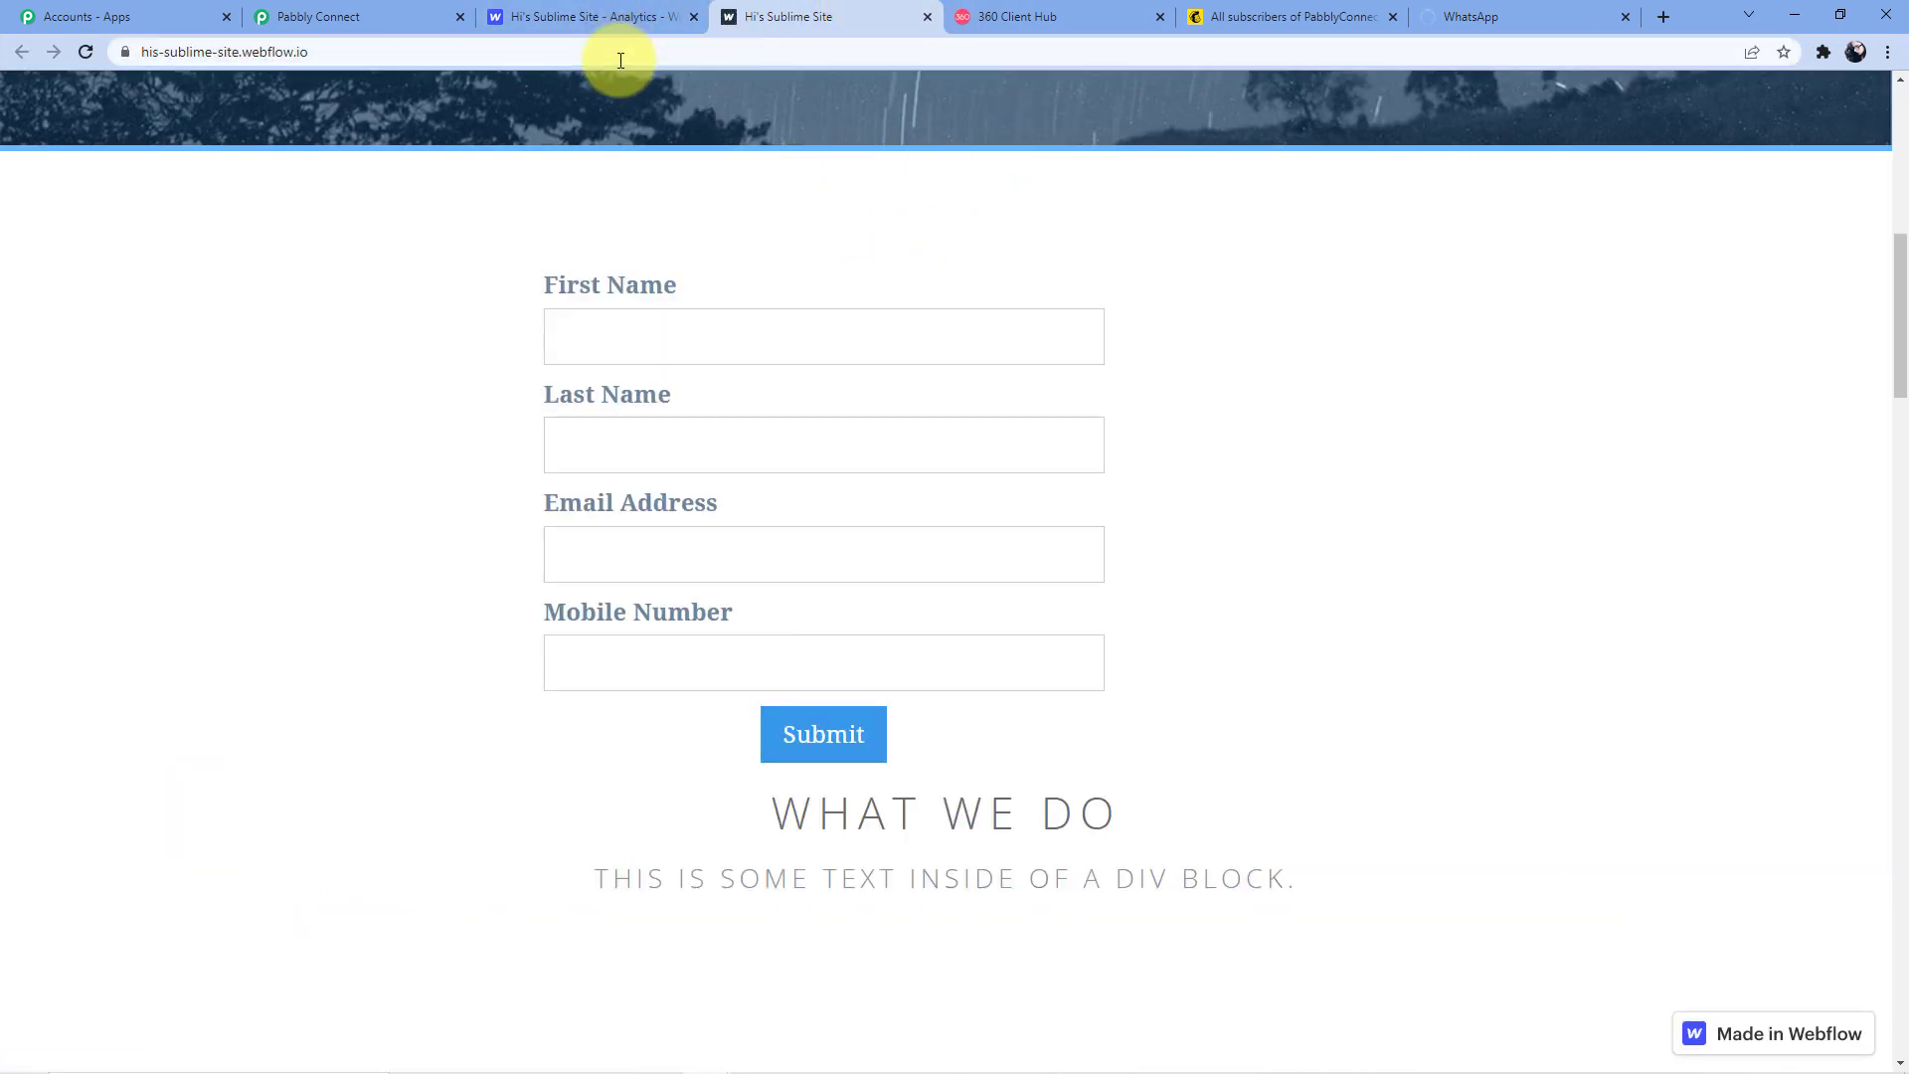
Submit the form with a new contact's first name, last name, email and mobile number
{"action": "left_click", "coordinate": [690, 345]}
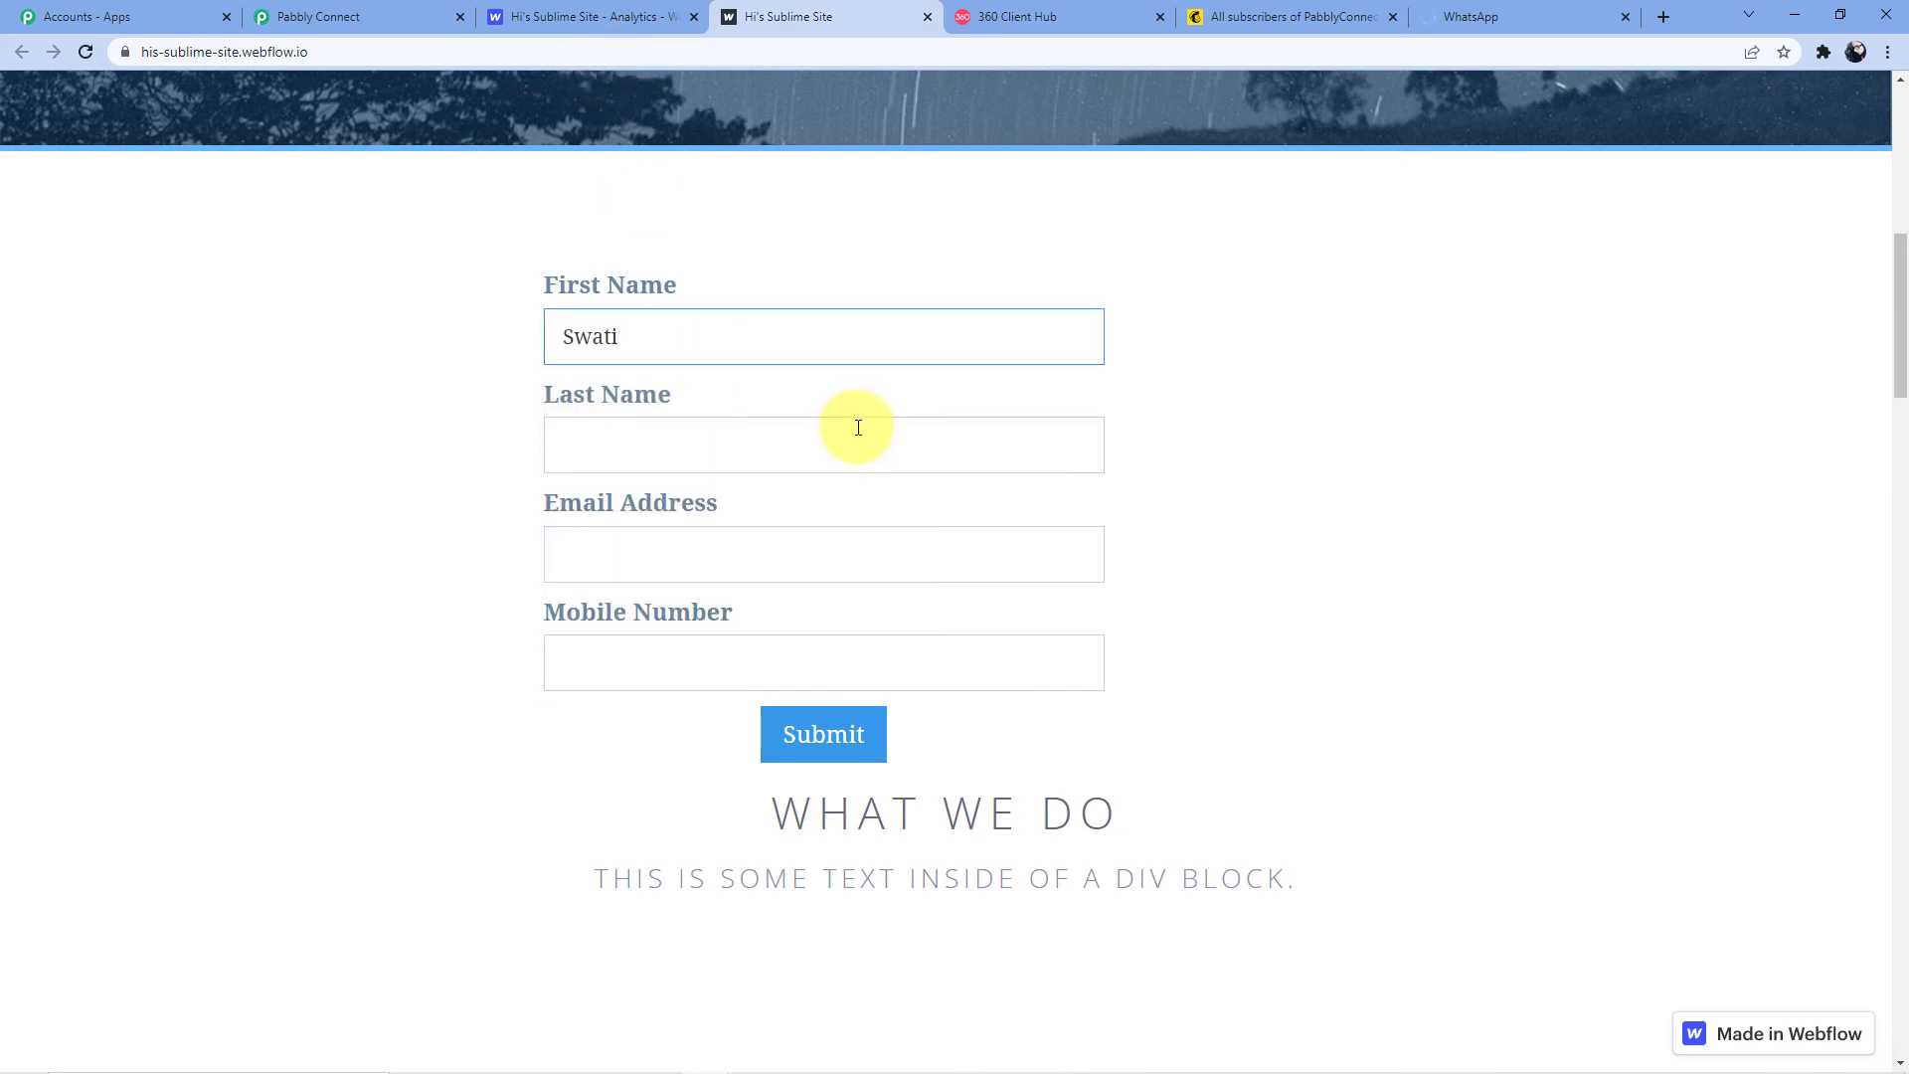
{"action": "left_click", "coordinate": [729, 437]}
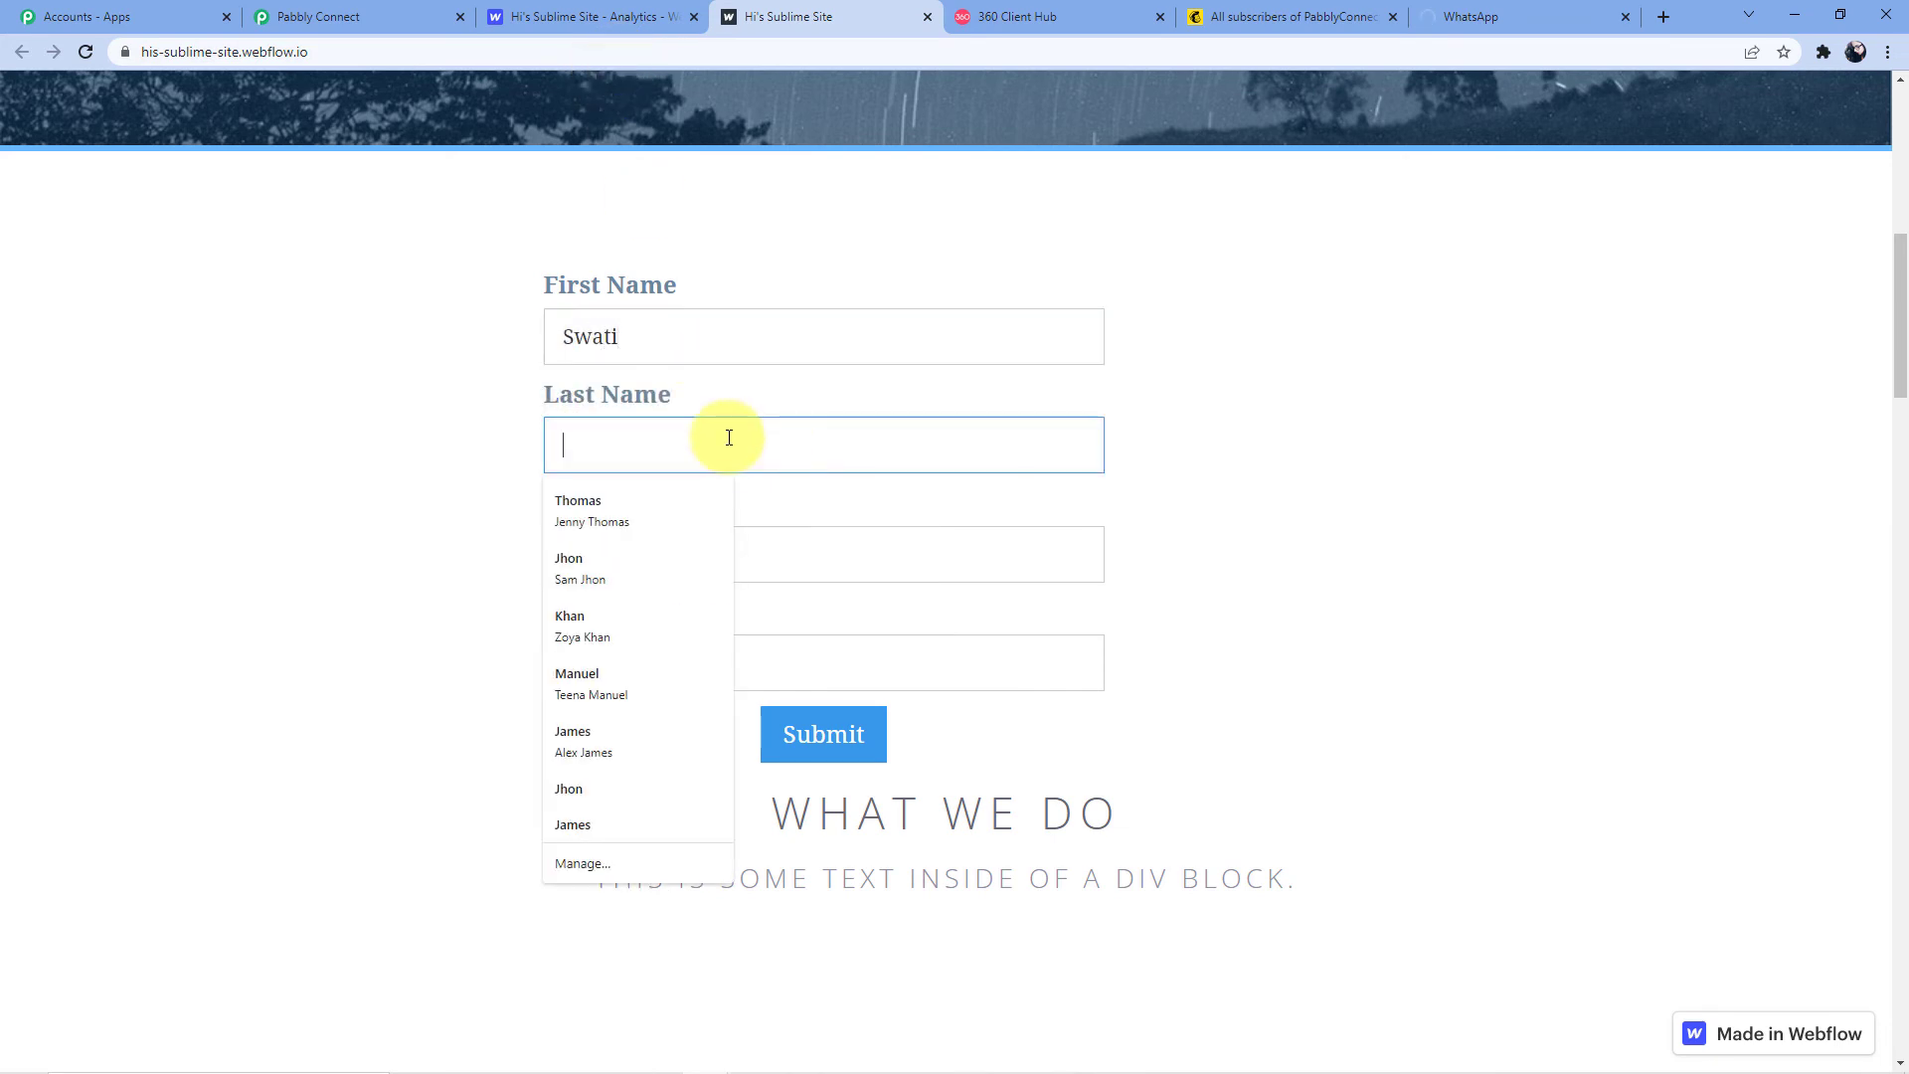
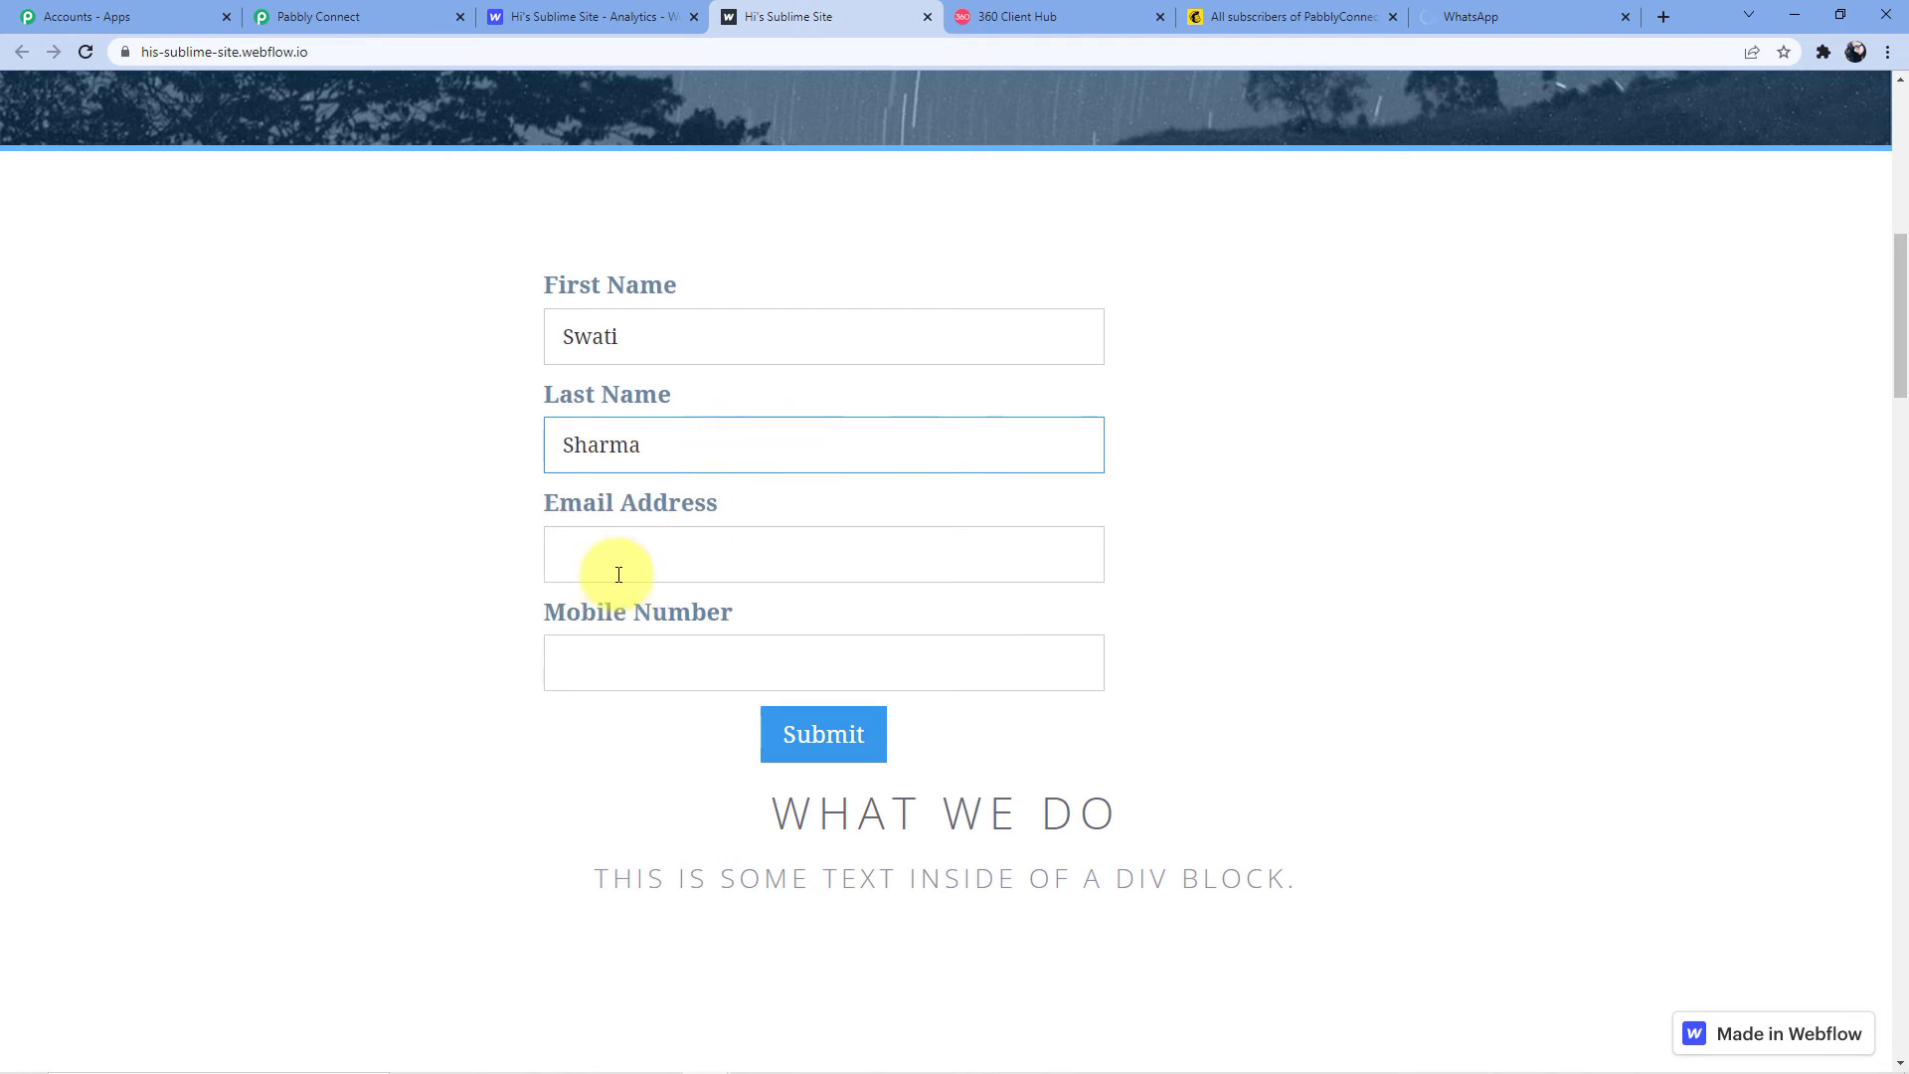
{"action": "left_click", "coordinate": [616, 556]}
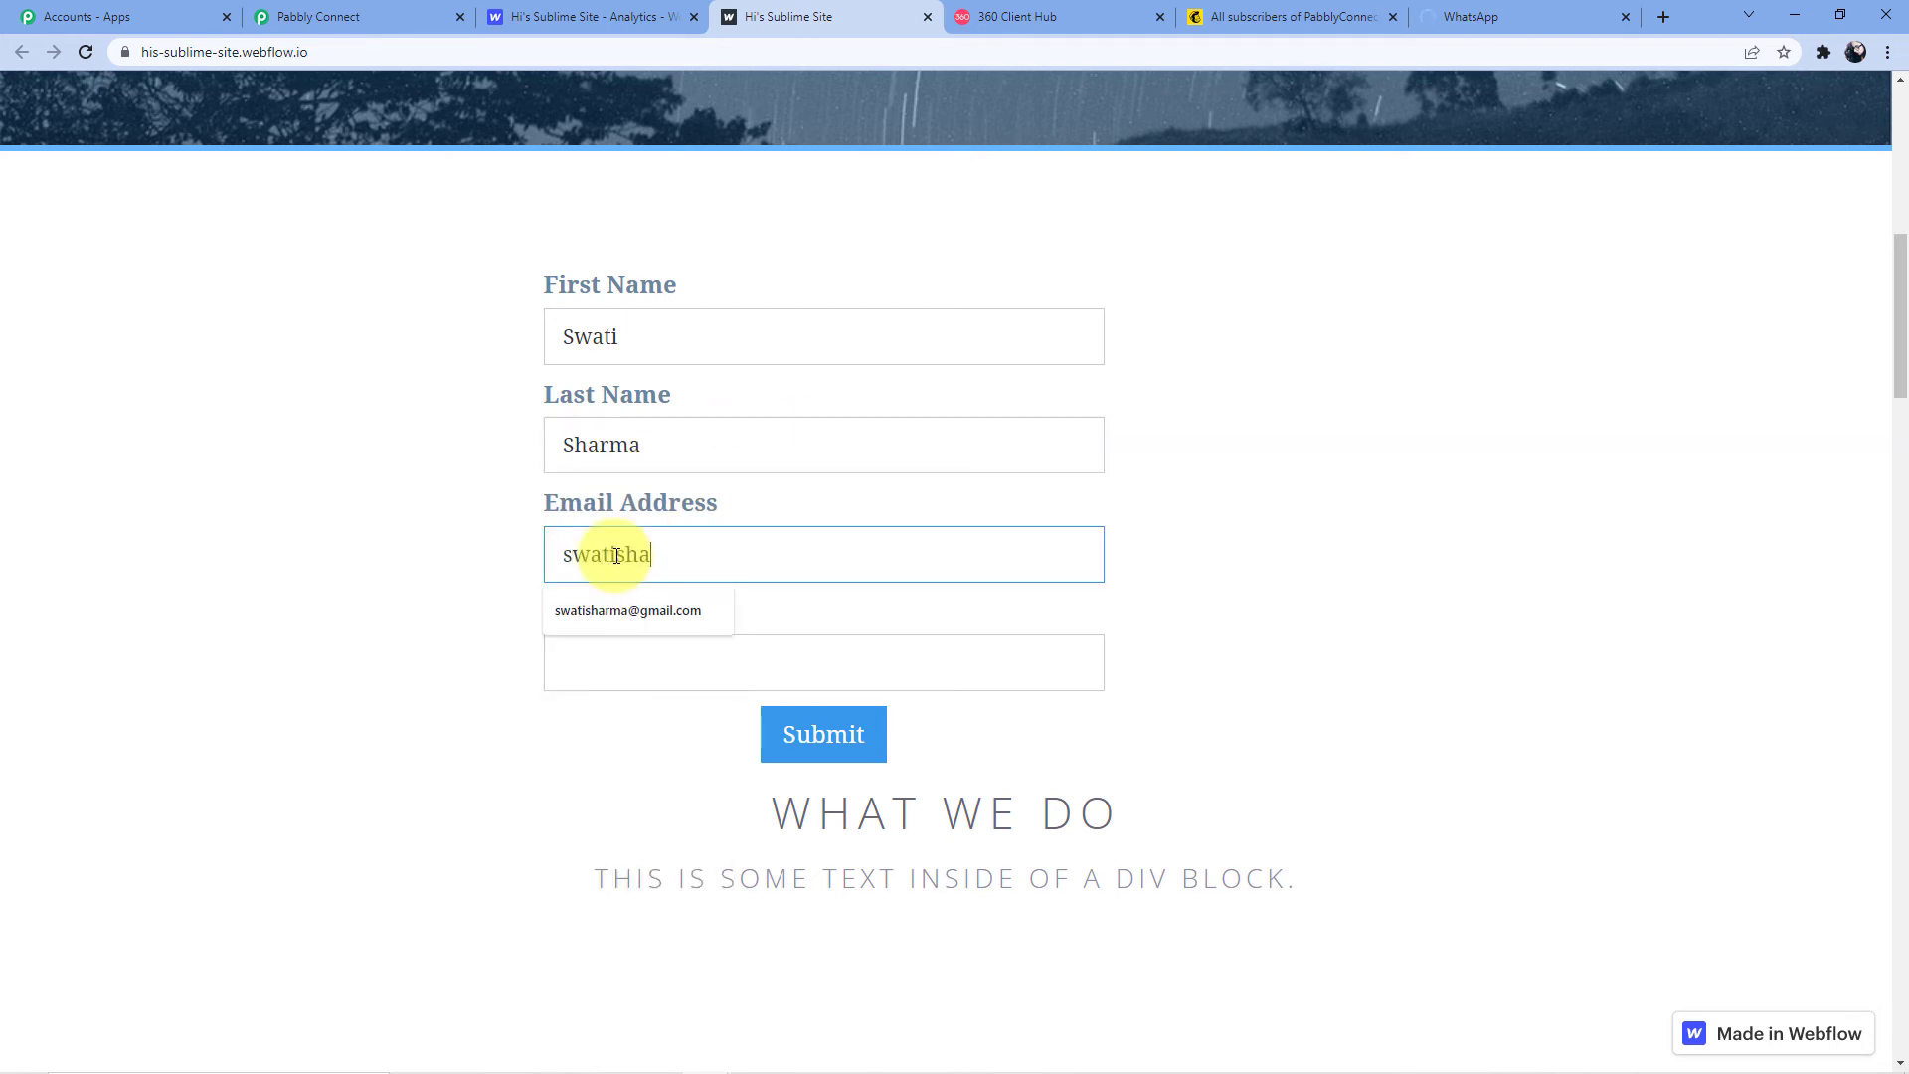
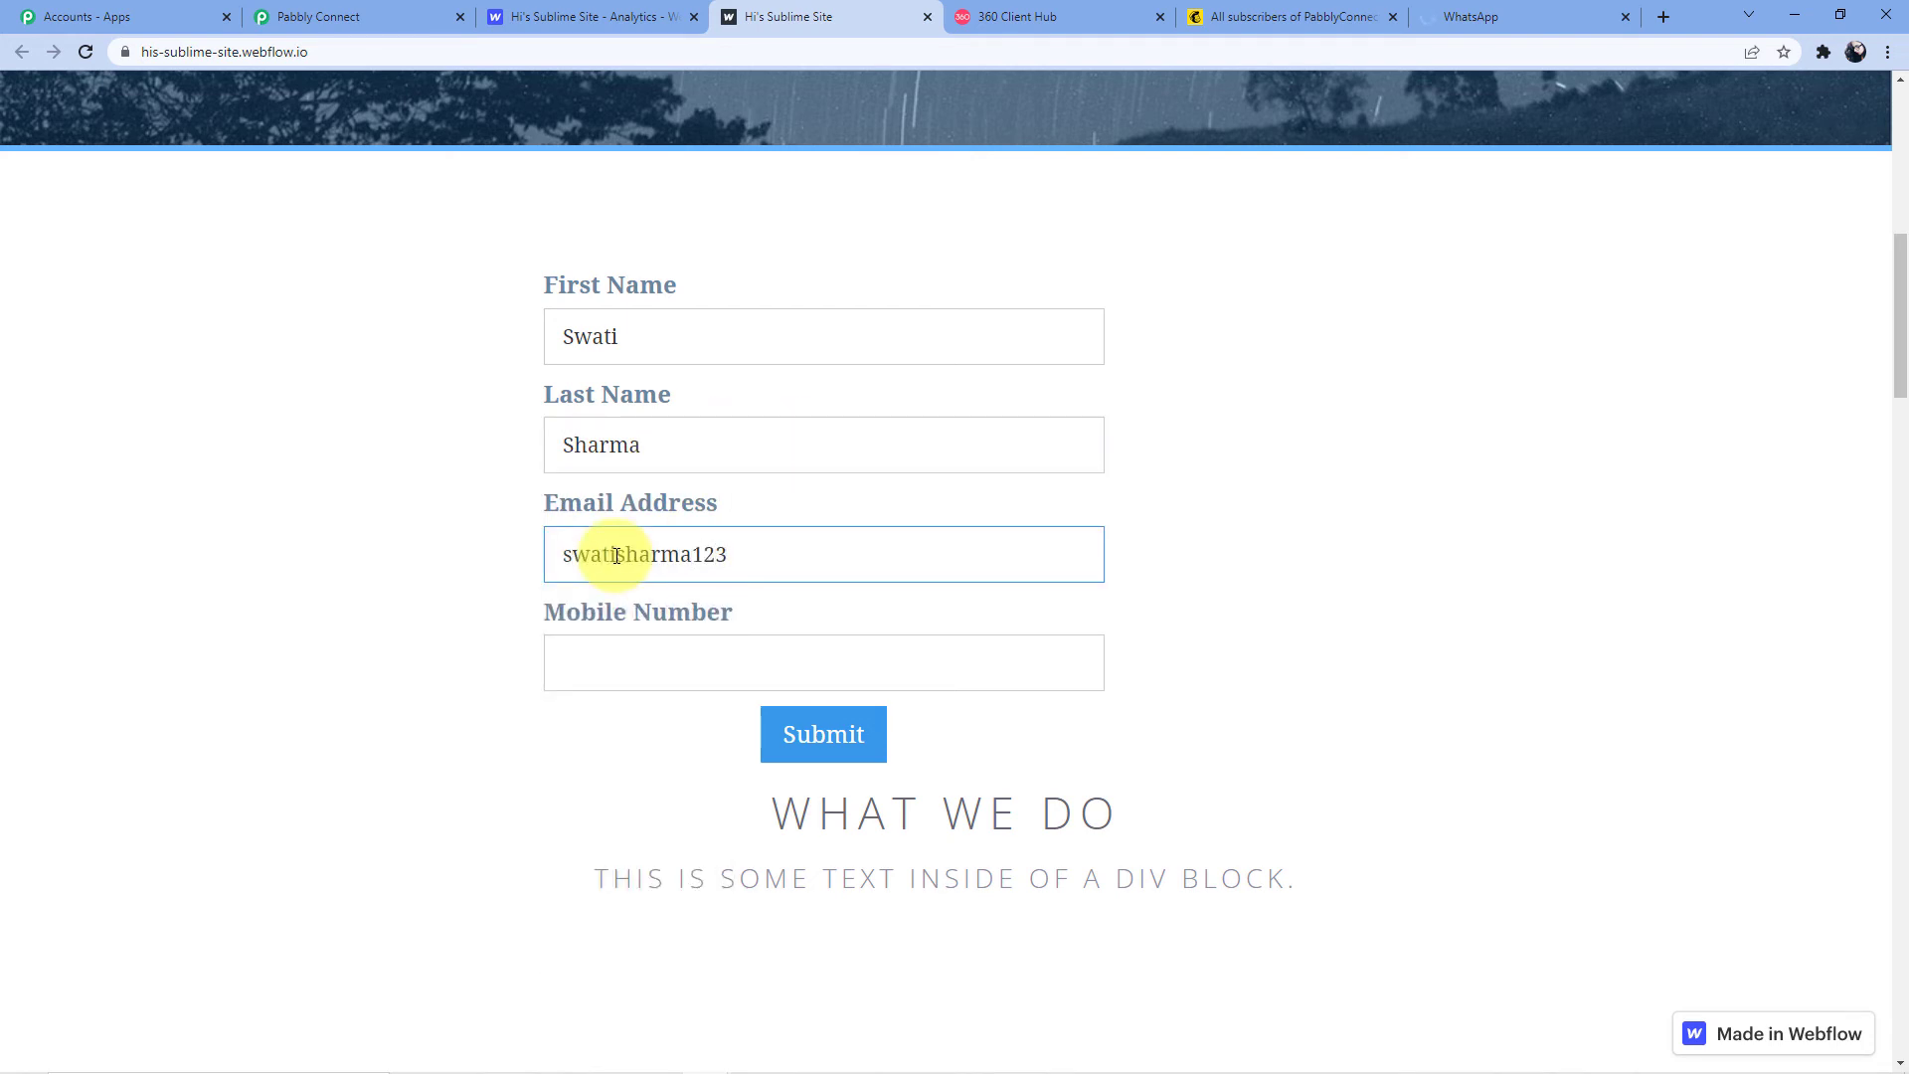
{"action": "left_click", "coordinate": [551, 655]}
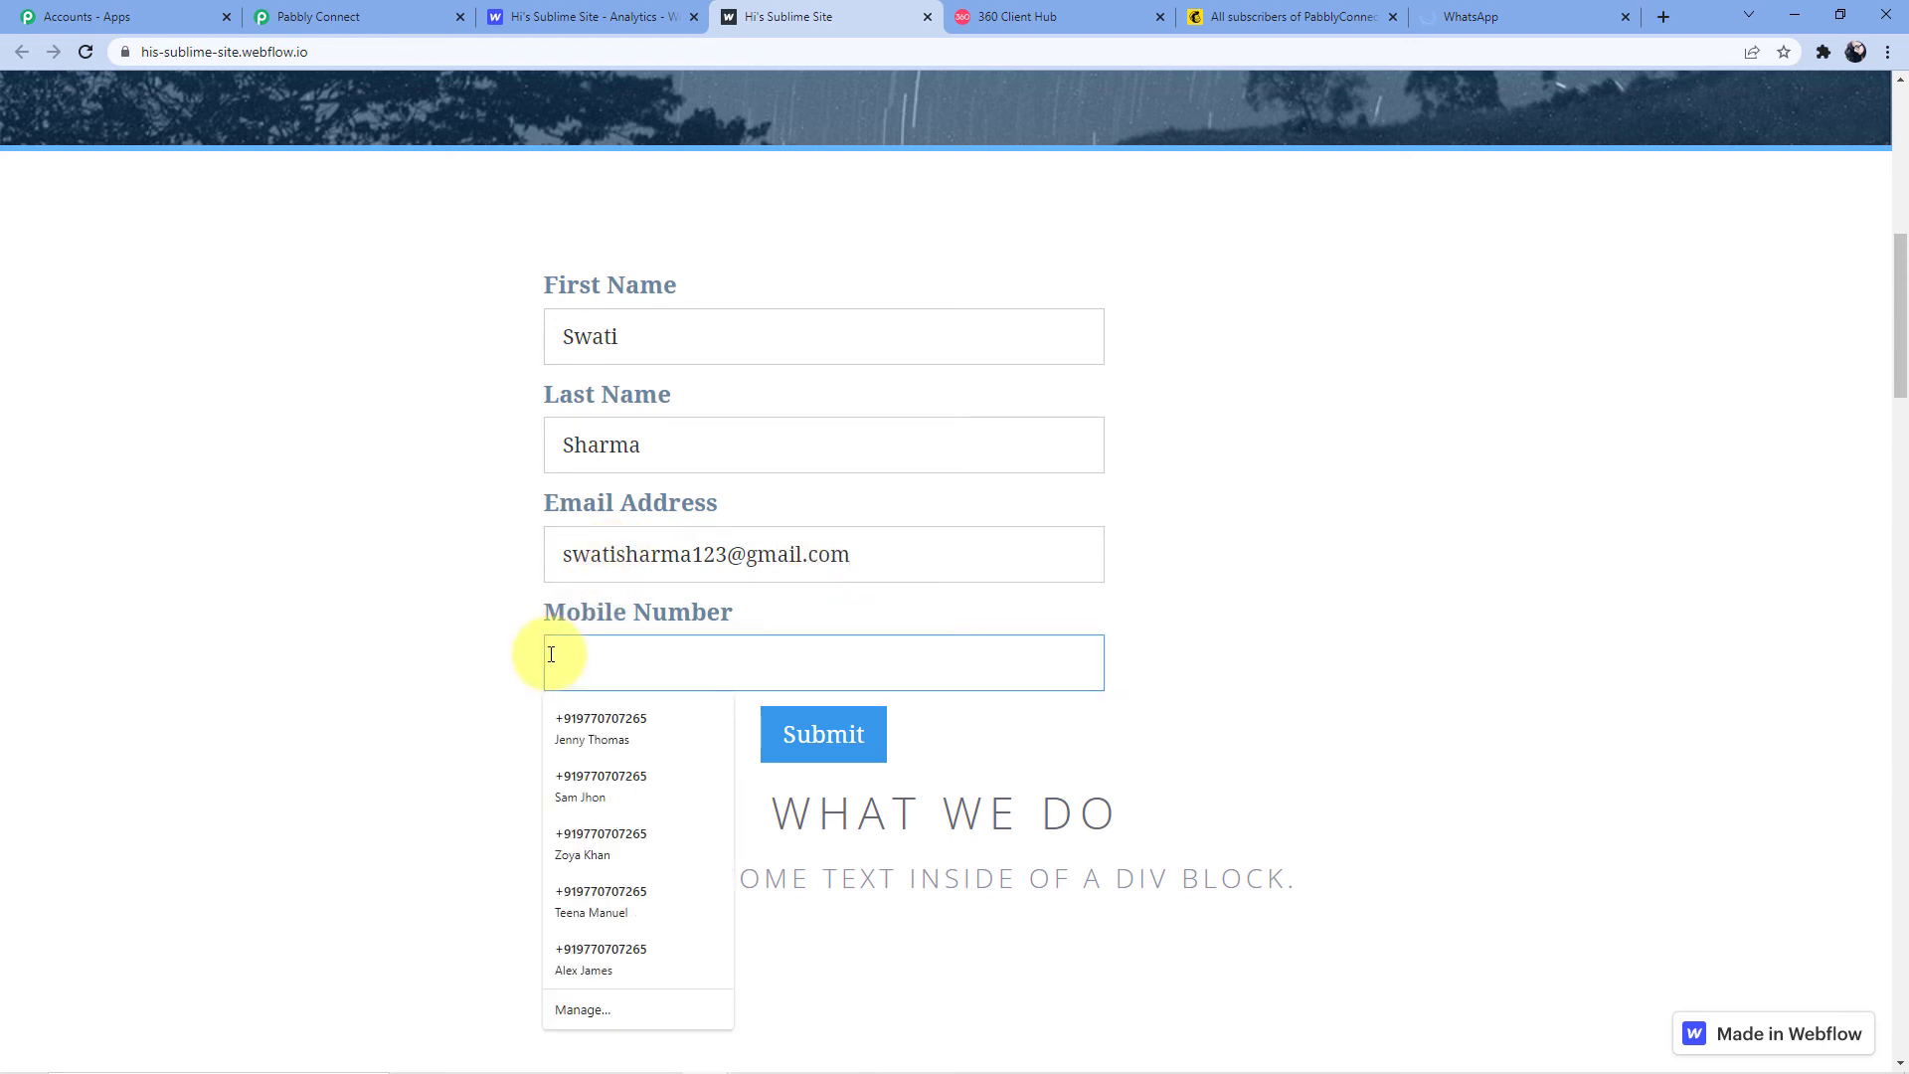
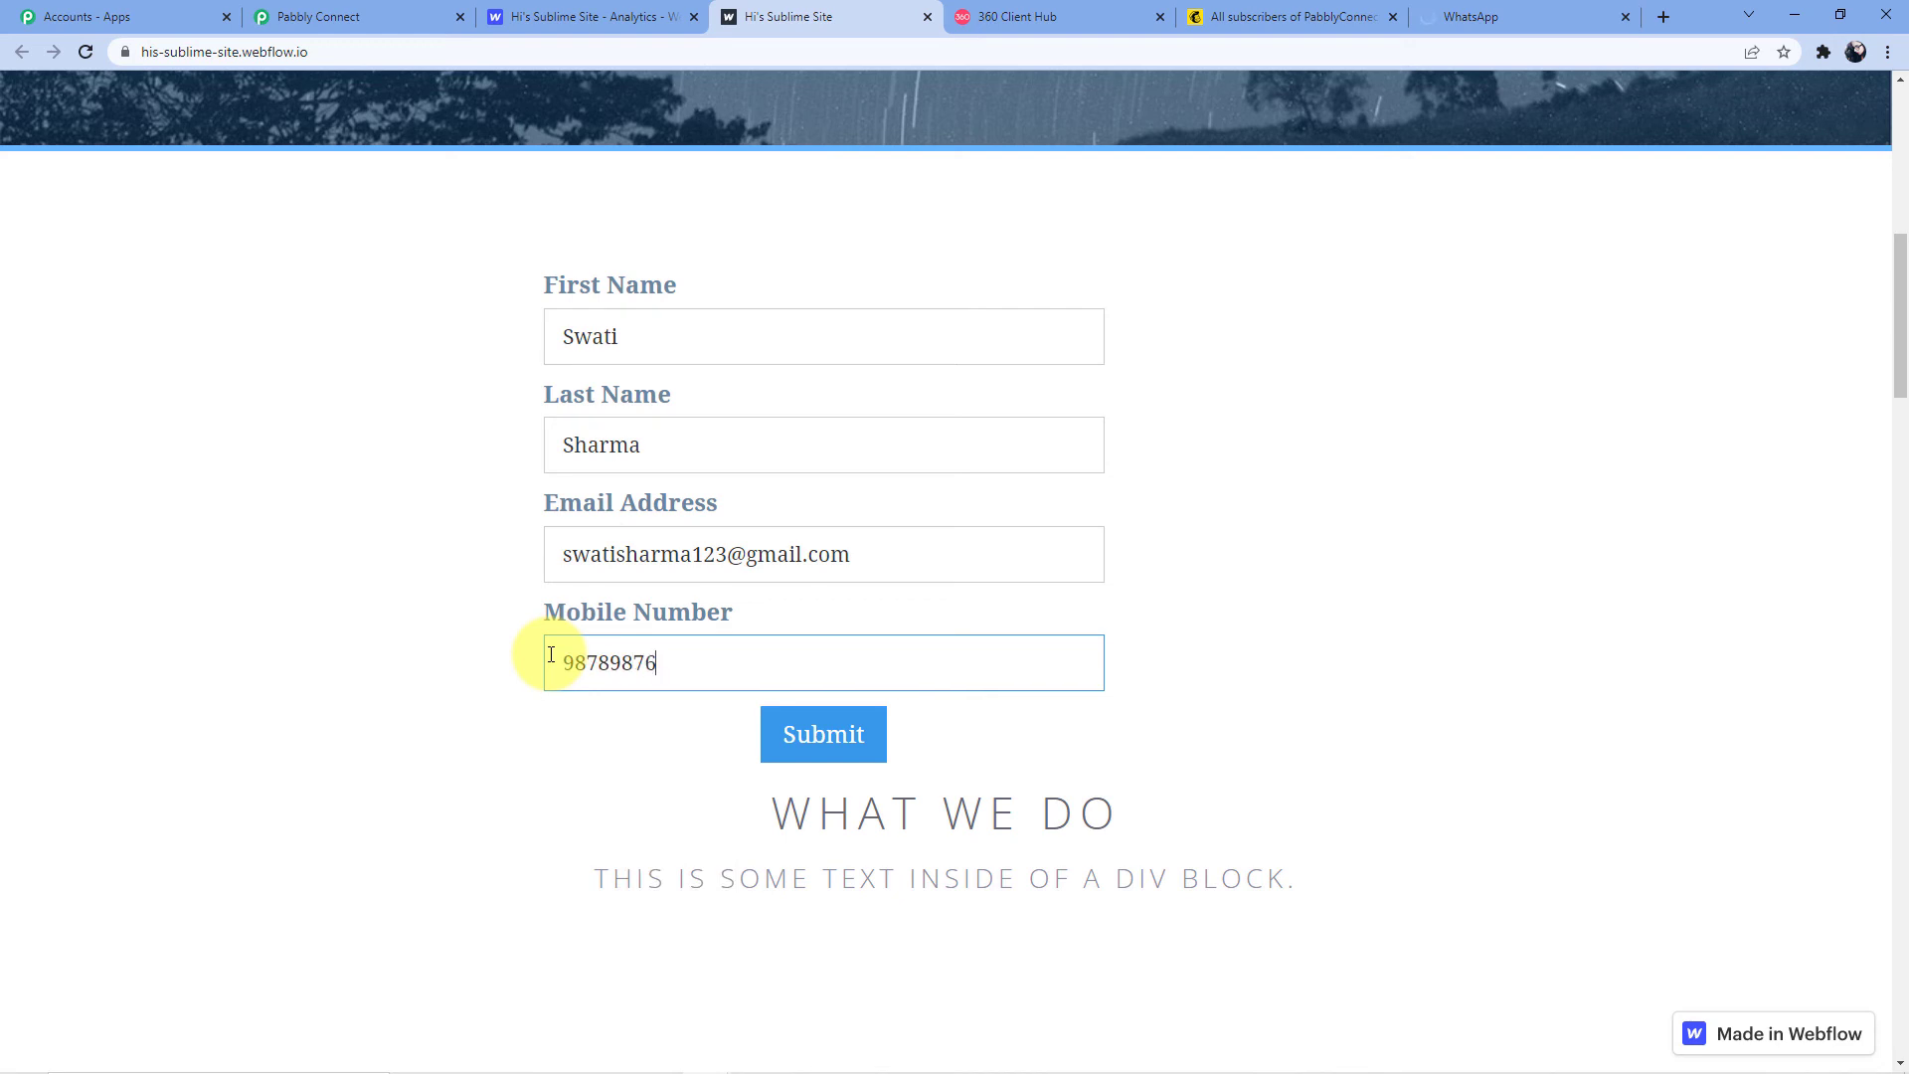
{"action": "left_click", "coordinate": [855, 719]}
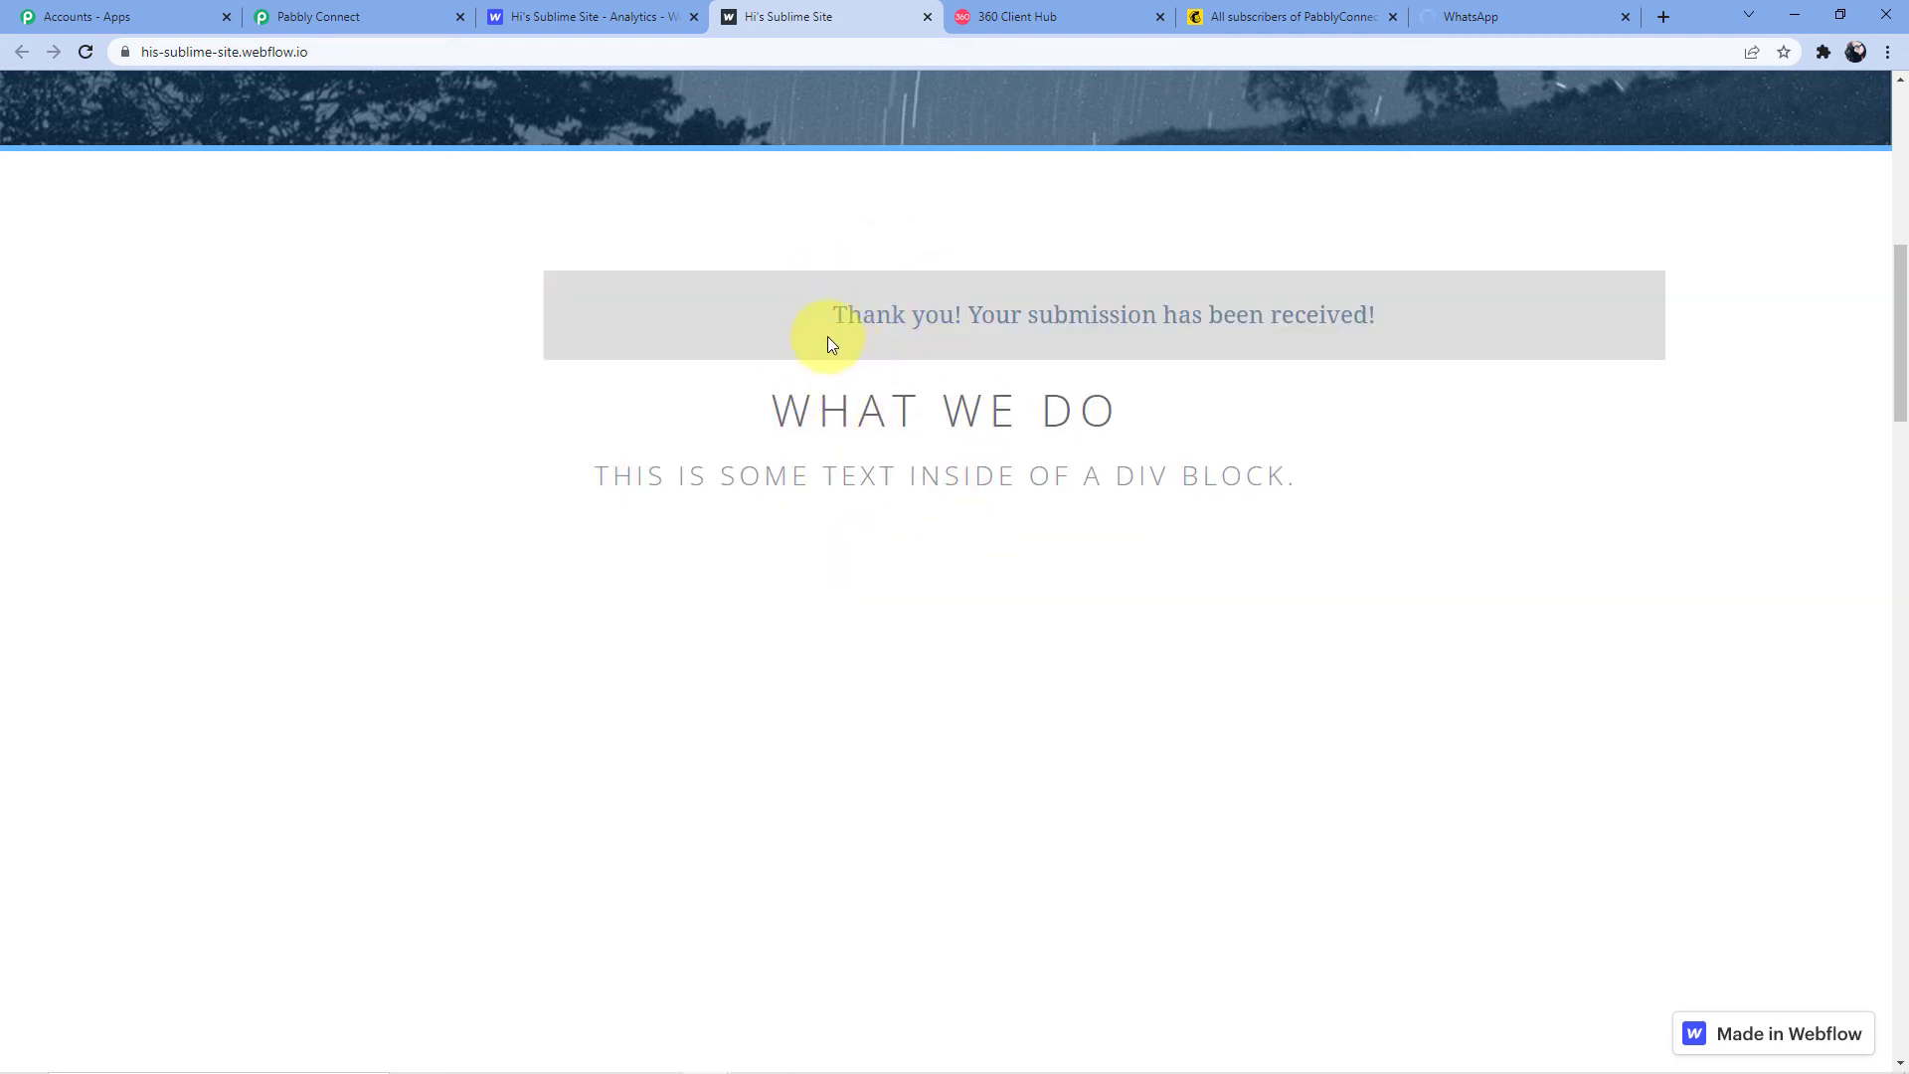
{"action": "left_click", "coordinate": [1467, 17]}
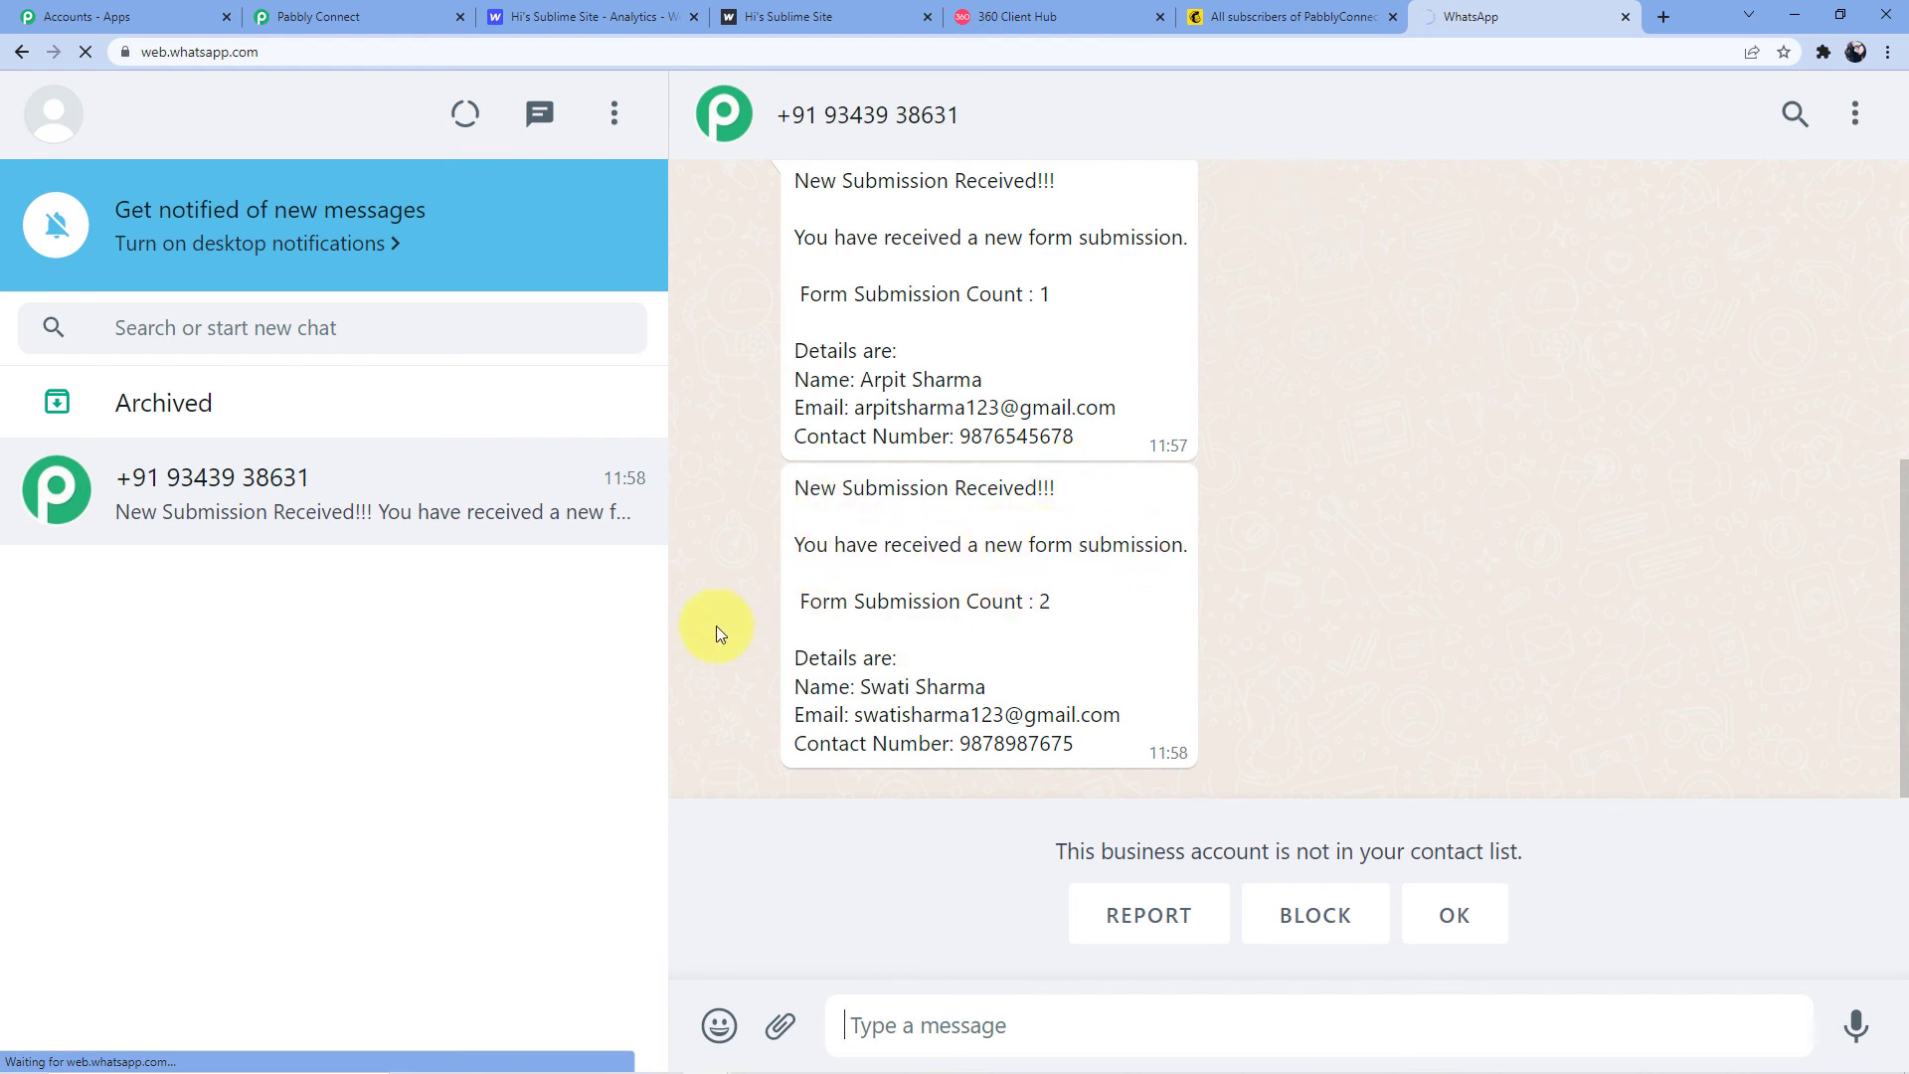
Compare the Form Submission Count values, 1 and 2, in the two WhatsApp alerts
{"action": "double_click", "coordinate": [1040, 294]}
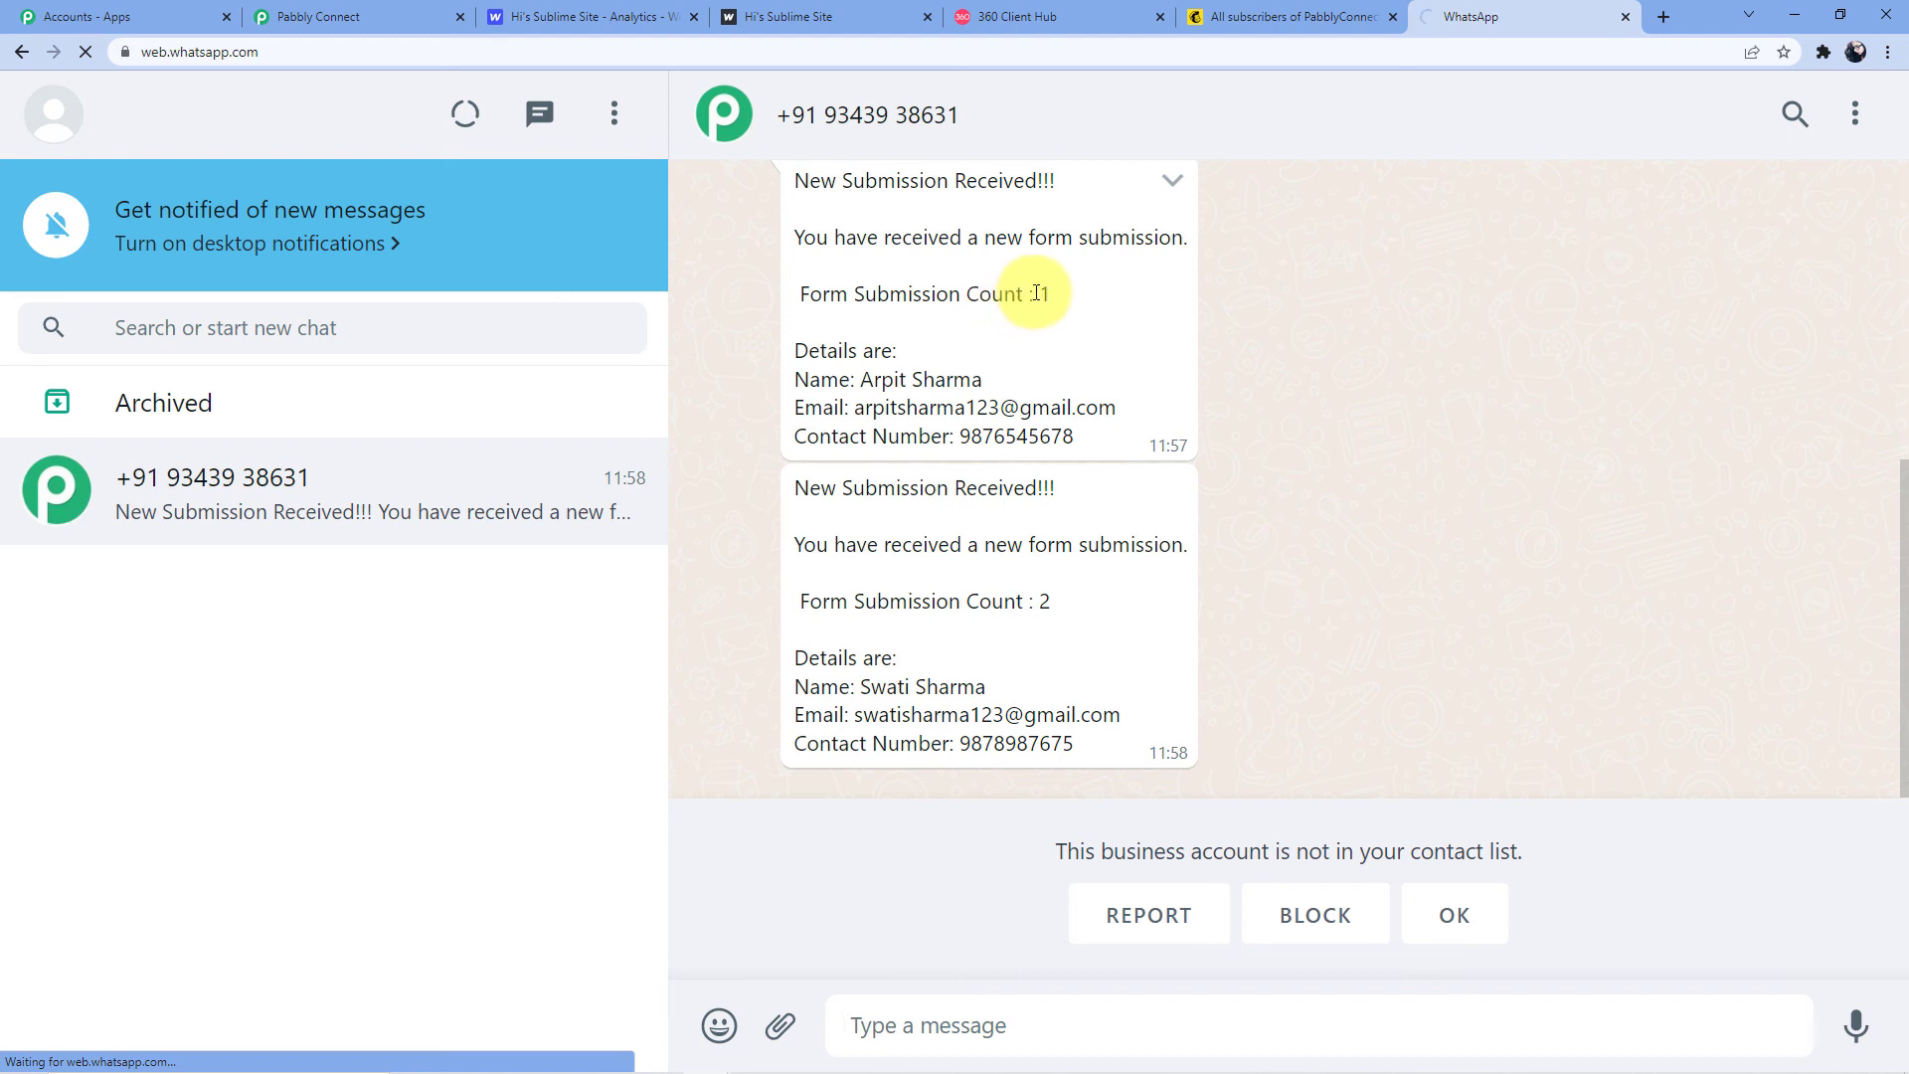
{"action": "double_click", "coordinate": [1046, 602]}
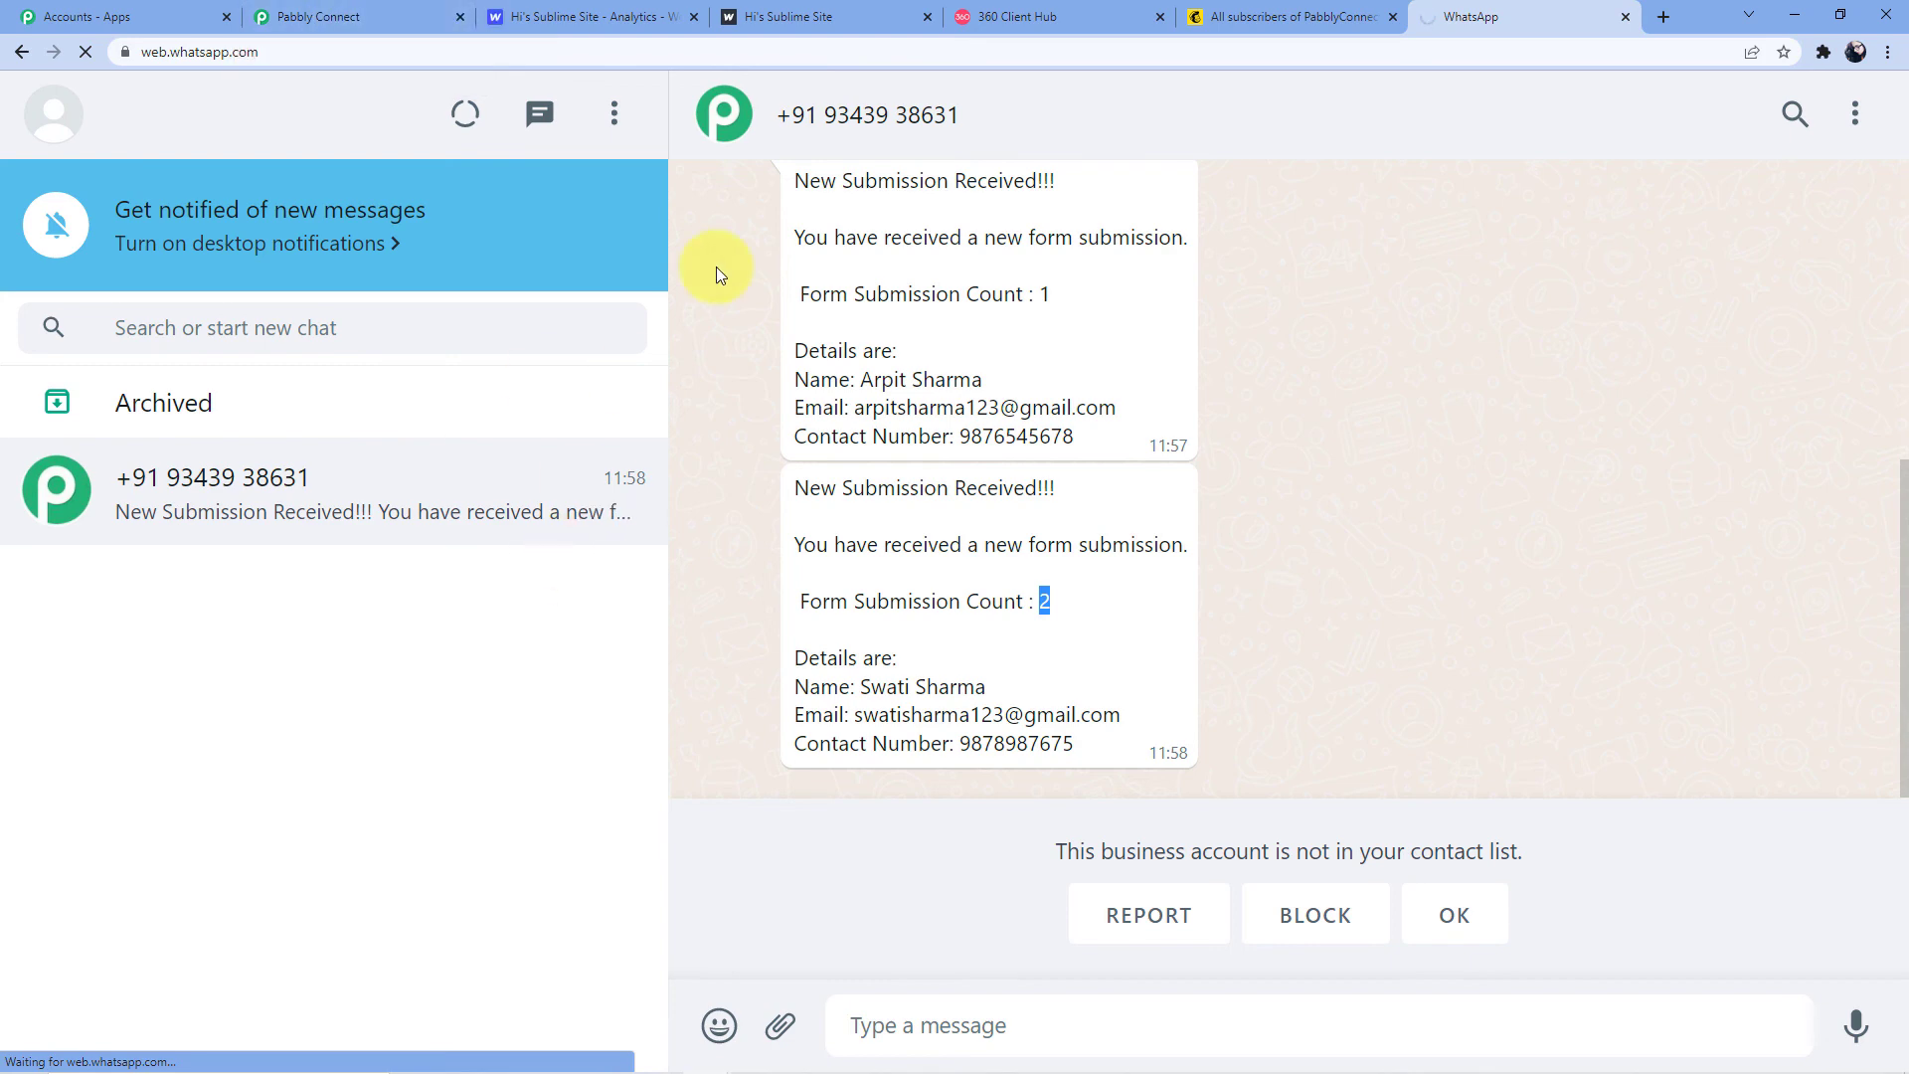
Return to the Pabbly Connect workflow and collapse the Number Formatter step
{"action": "left_click", "coordinate": [373, 14]}
{"action": "scroll", "coordinate": [1094, 626], "scroll_direction": "up", "scroll_amount": 5}
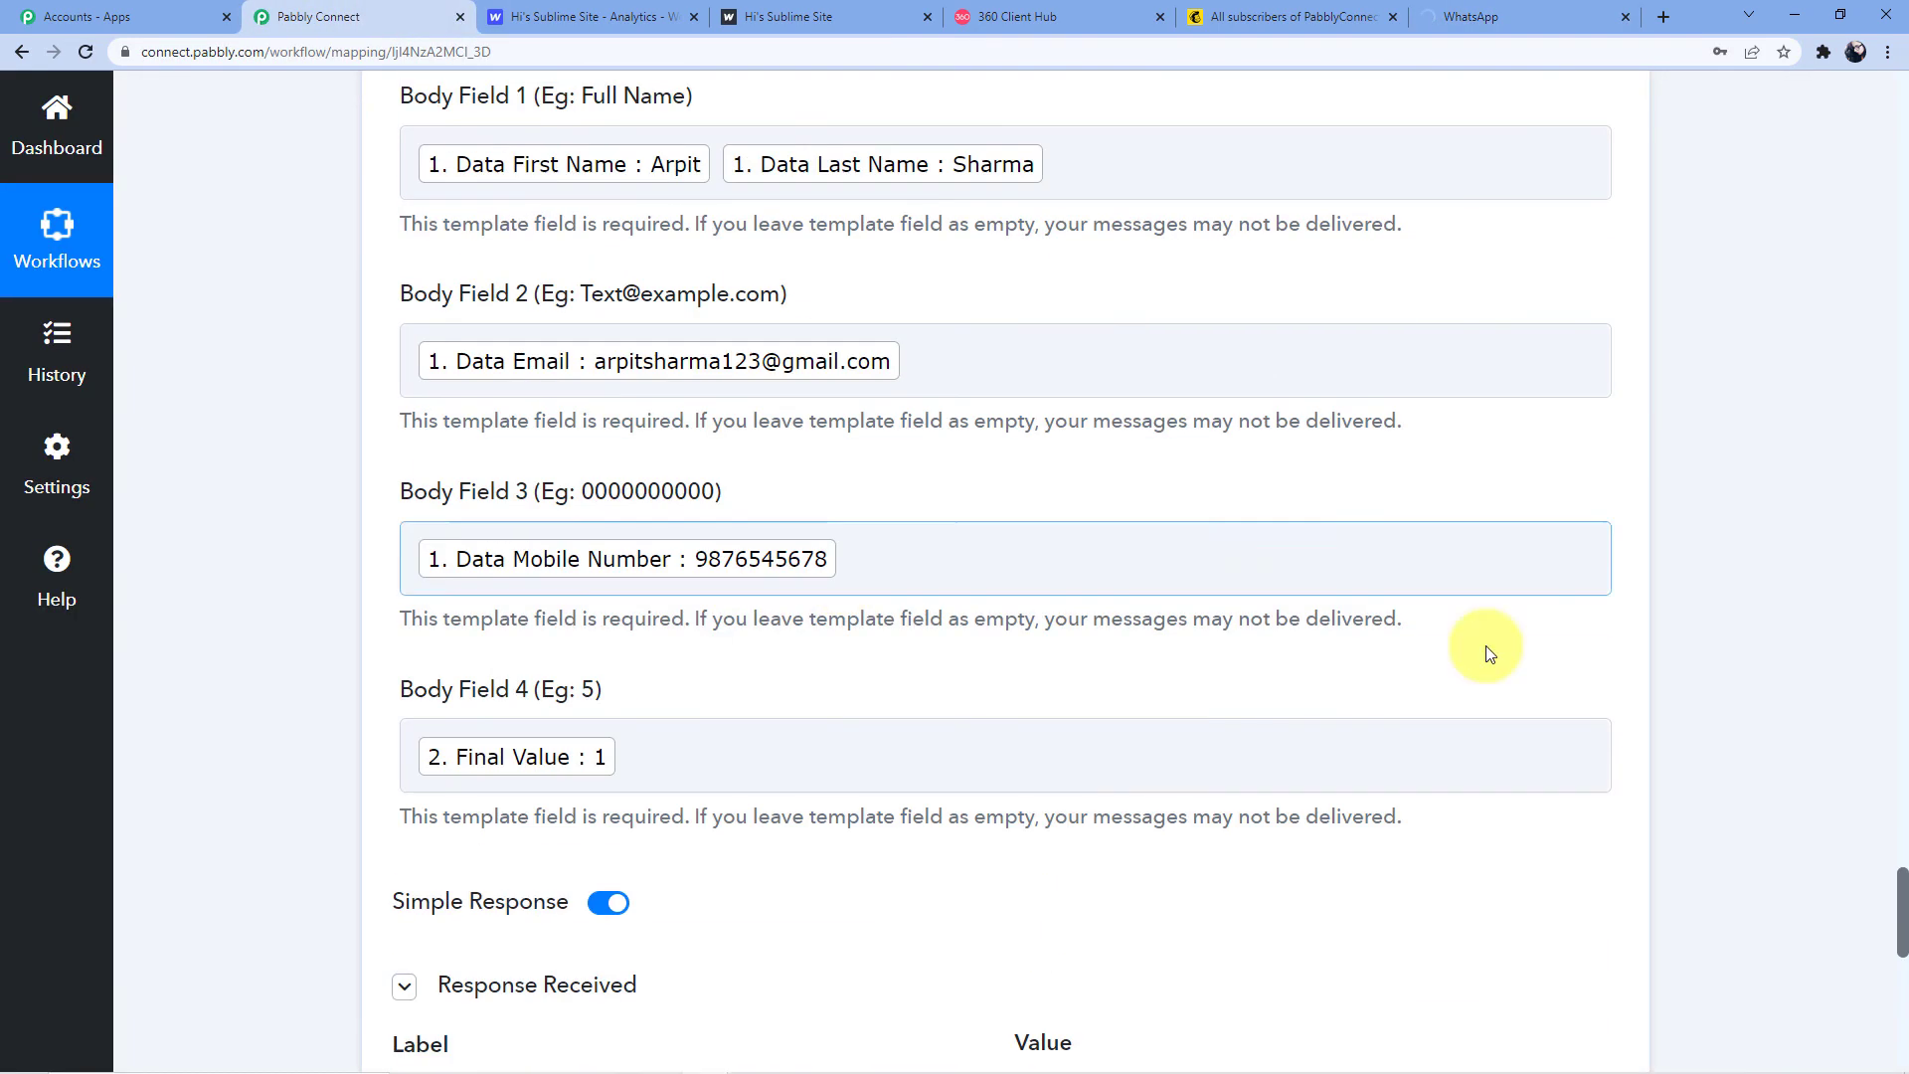
{"action": "left_click_drag", "start_coordinate": [1902, 907], "coordinate": [1902, 124]}
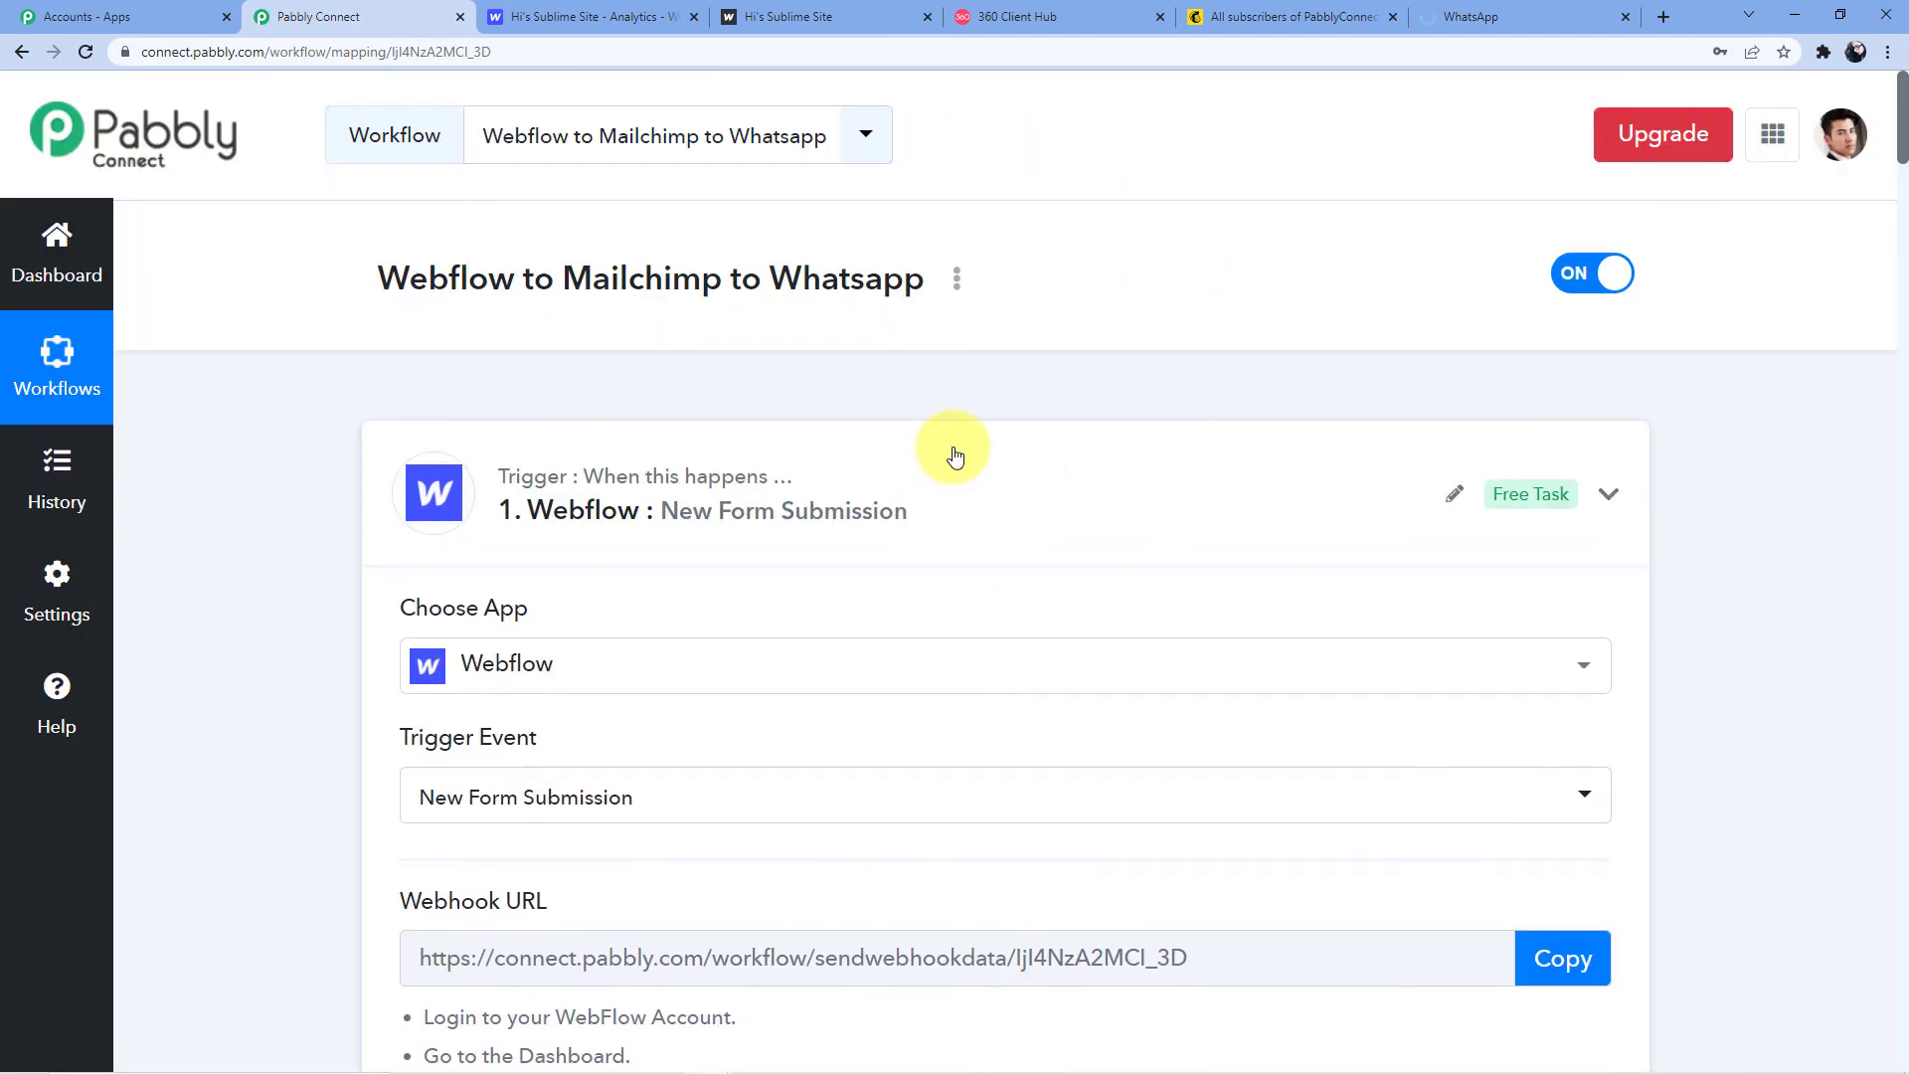
{"action": "scroll", "coordinate": [877, 378], "scroll_direction": "down", "scroll_amount": 4}
{"action": "left_click", "coordinate": [862, 326]}
Collapse the MailChimp and WhatsApp by 360Dialog steps and review the collapsed workflow
{"action": "scroll", "coordinate": [880, 432], "scroll_direction": "up", "scroll_amount": 4}
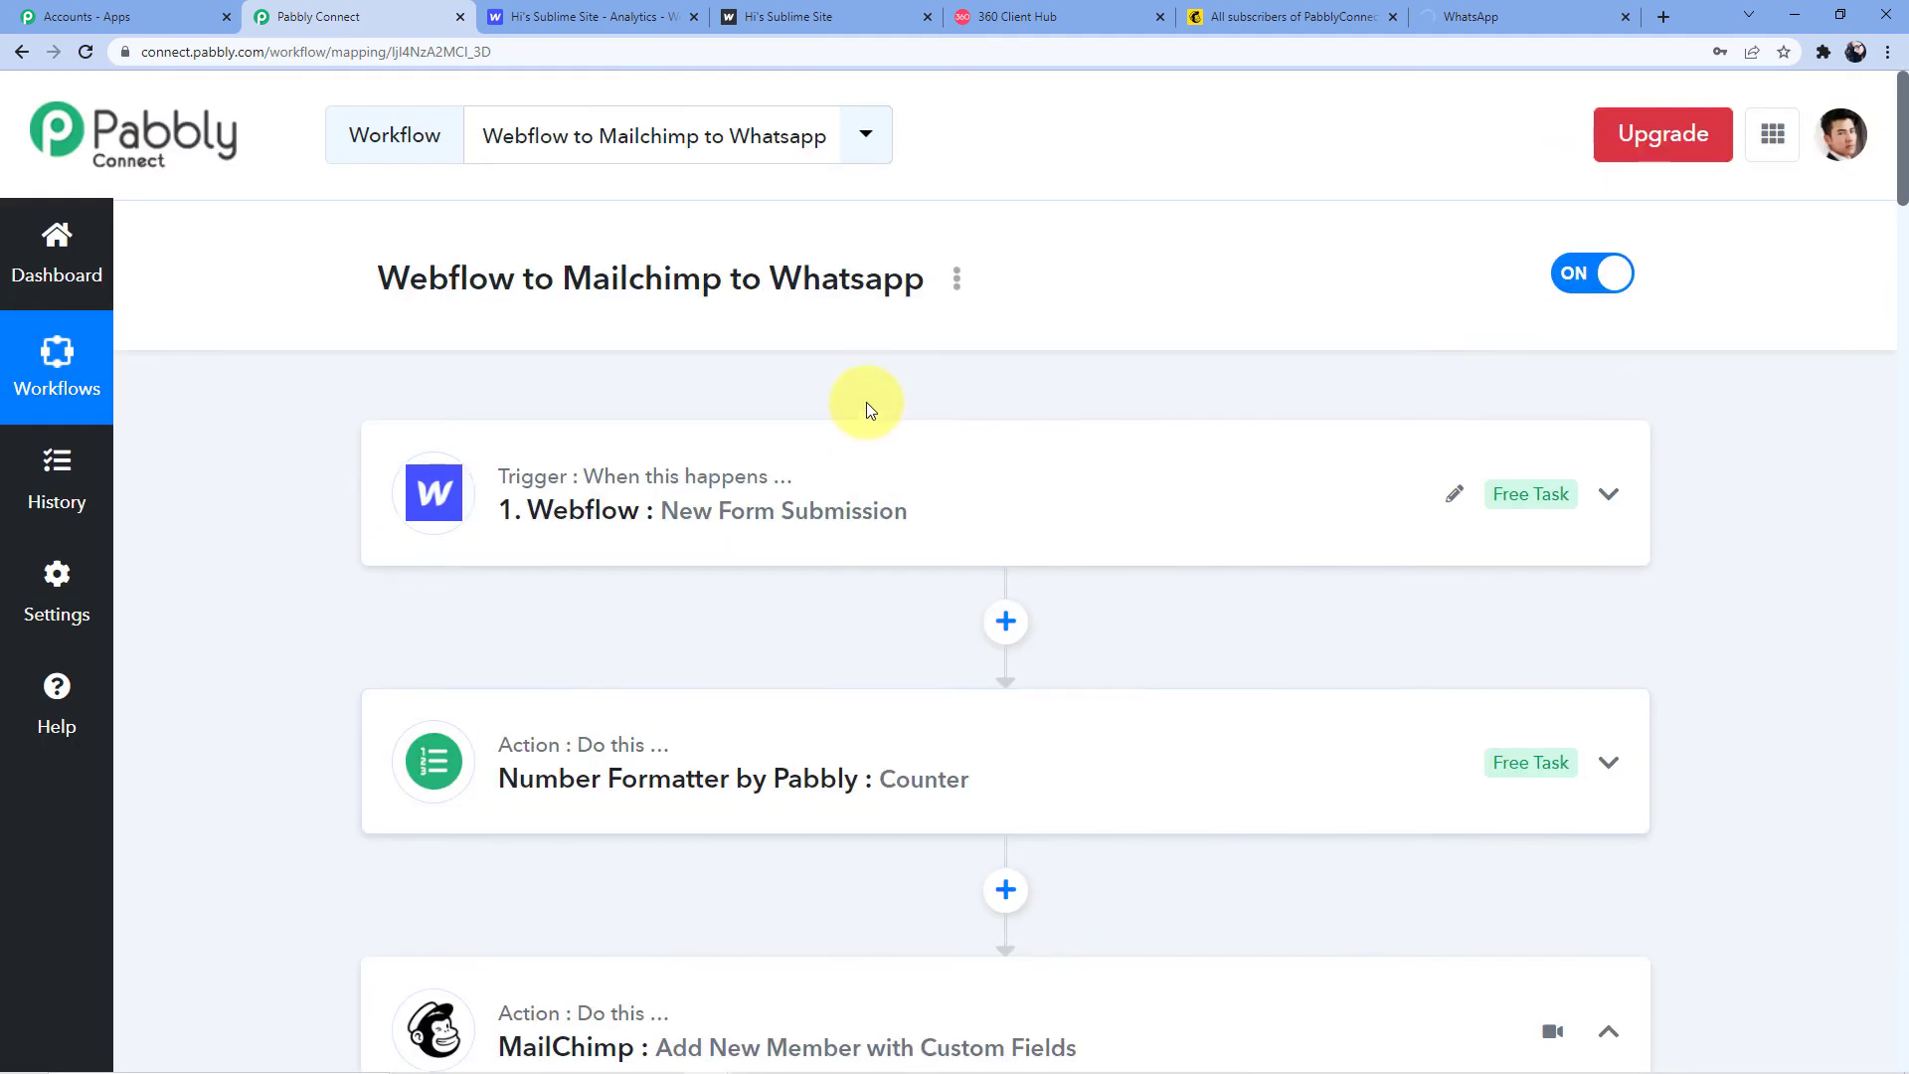
{"action": "scroll", "coordinate": [867, 404], "scroll_direction": "down", "scroll_amount": 5}
{"action": "left_click", "coordinate": [793, 463]}
{"action": "scroll", "coordinate": [801, 448], "scroll_direction": "down", "scroll_amount": 3}
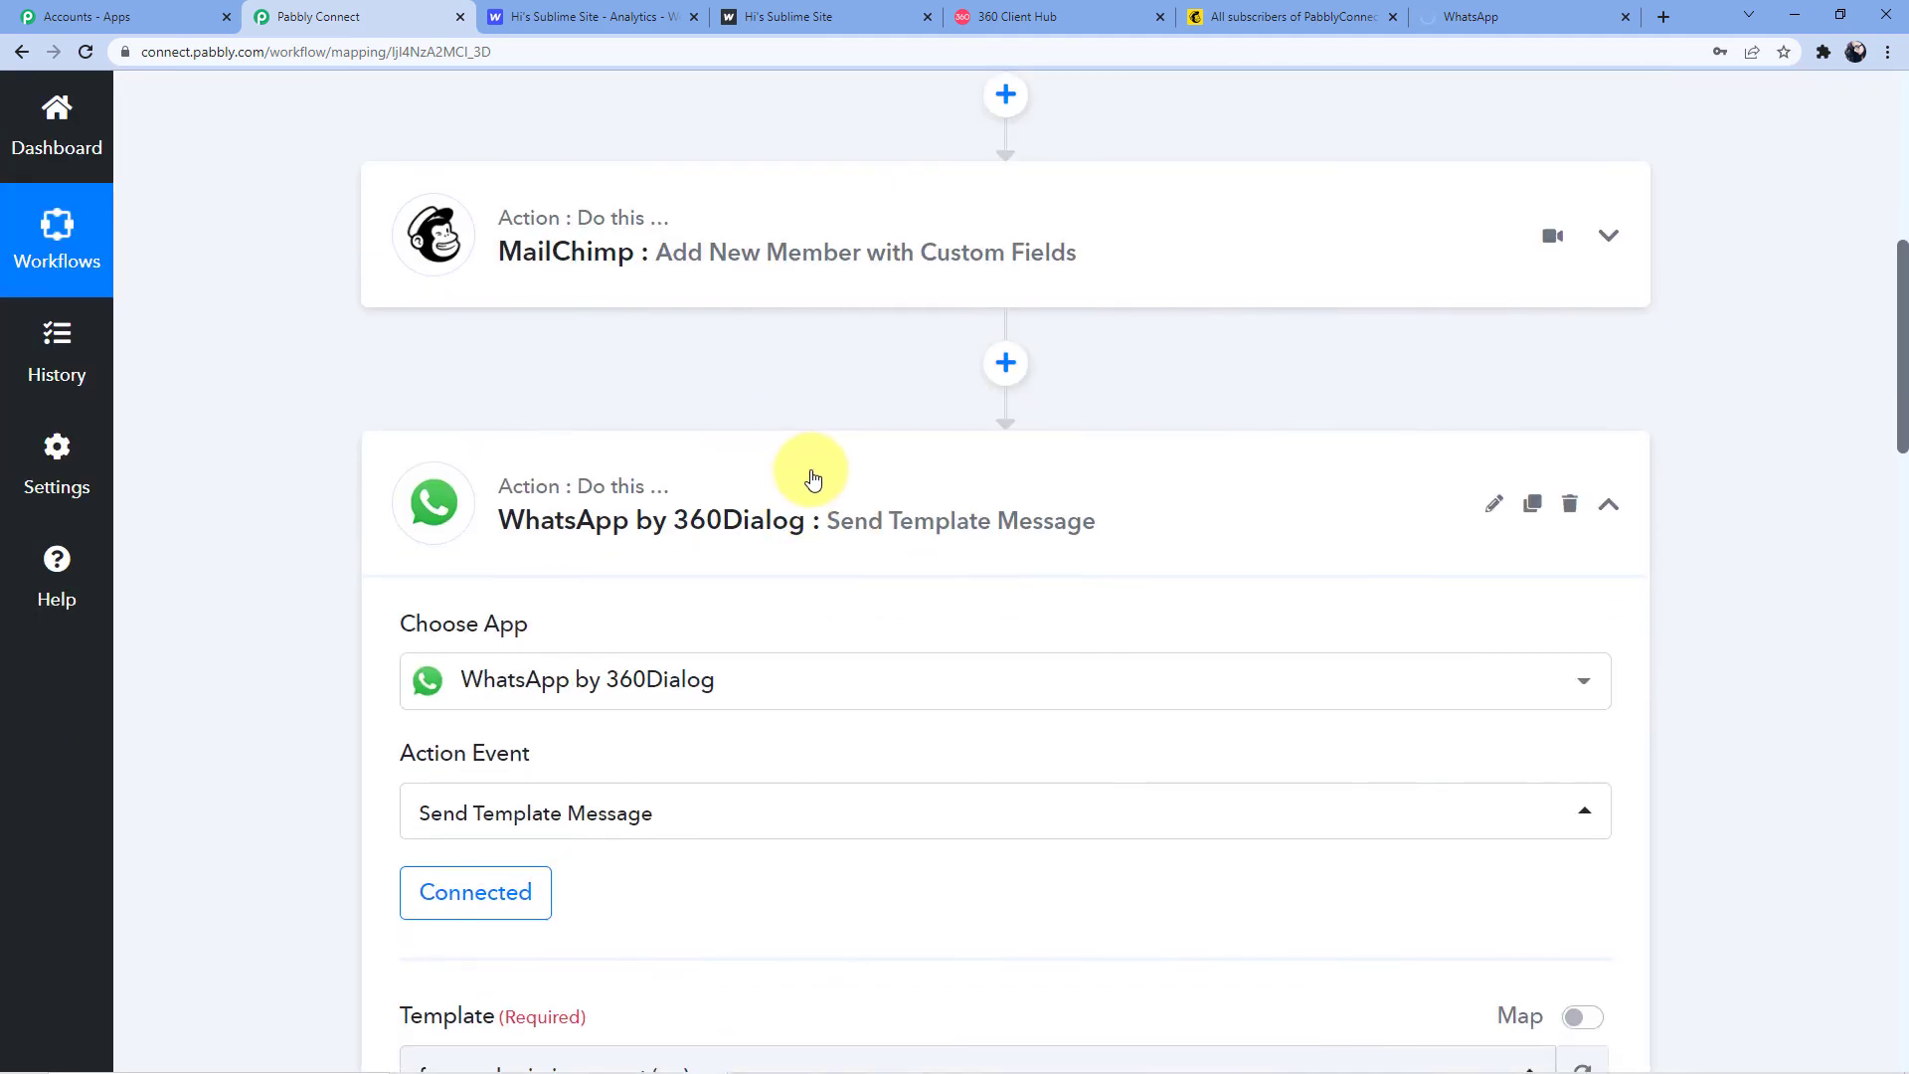
{"action": "left_click", "coordinate": [868, 520]}
{"action": "scroll", "coordinate": [1691, 597], "scroll_direction": "up", "scroll_amount": 4}
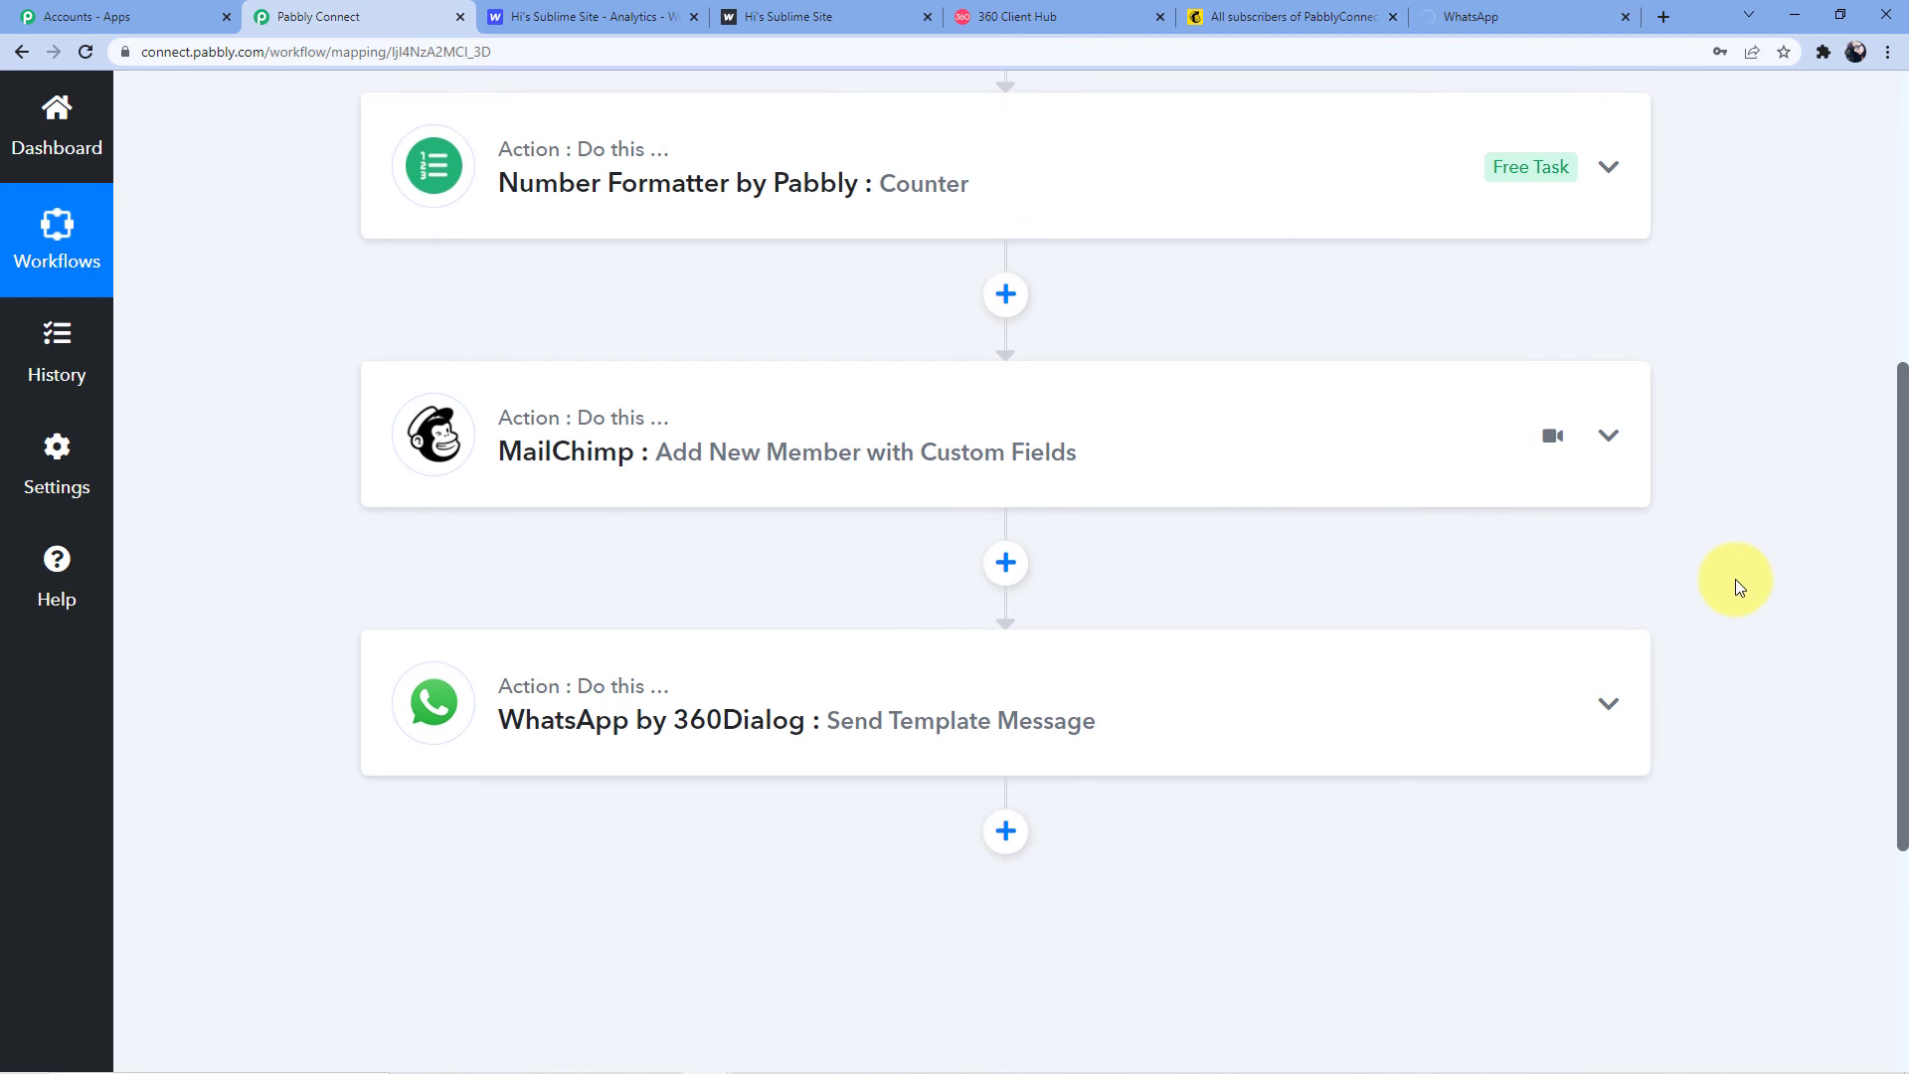
{"action": "scroll", "coordinate": [1734, 579], "scroll_direction": "up", "scroll_amount": 2}
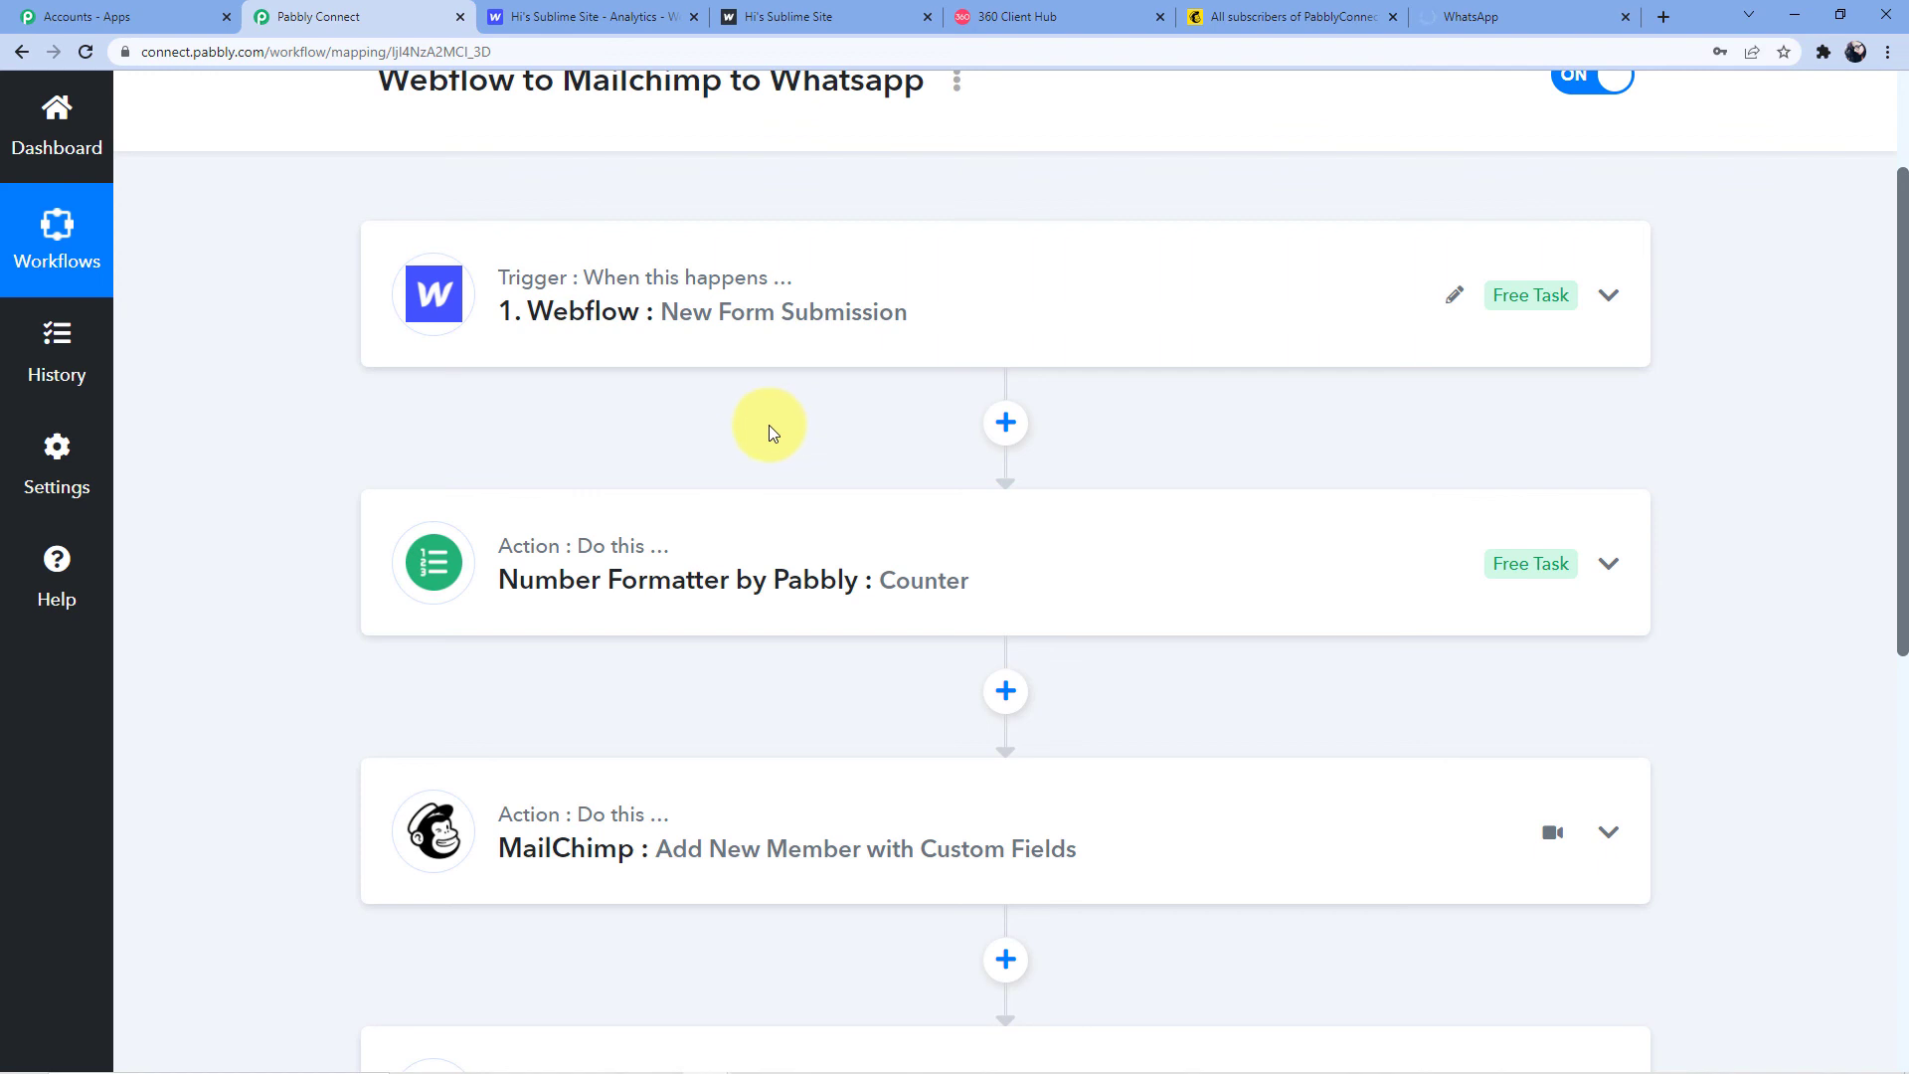
{"action": "scroll", "coordinate": [767, 427], "scroll_direction": "down", "scroll_amount": 1}
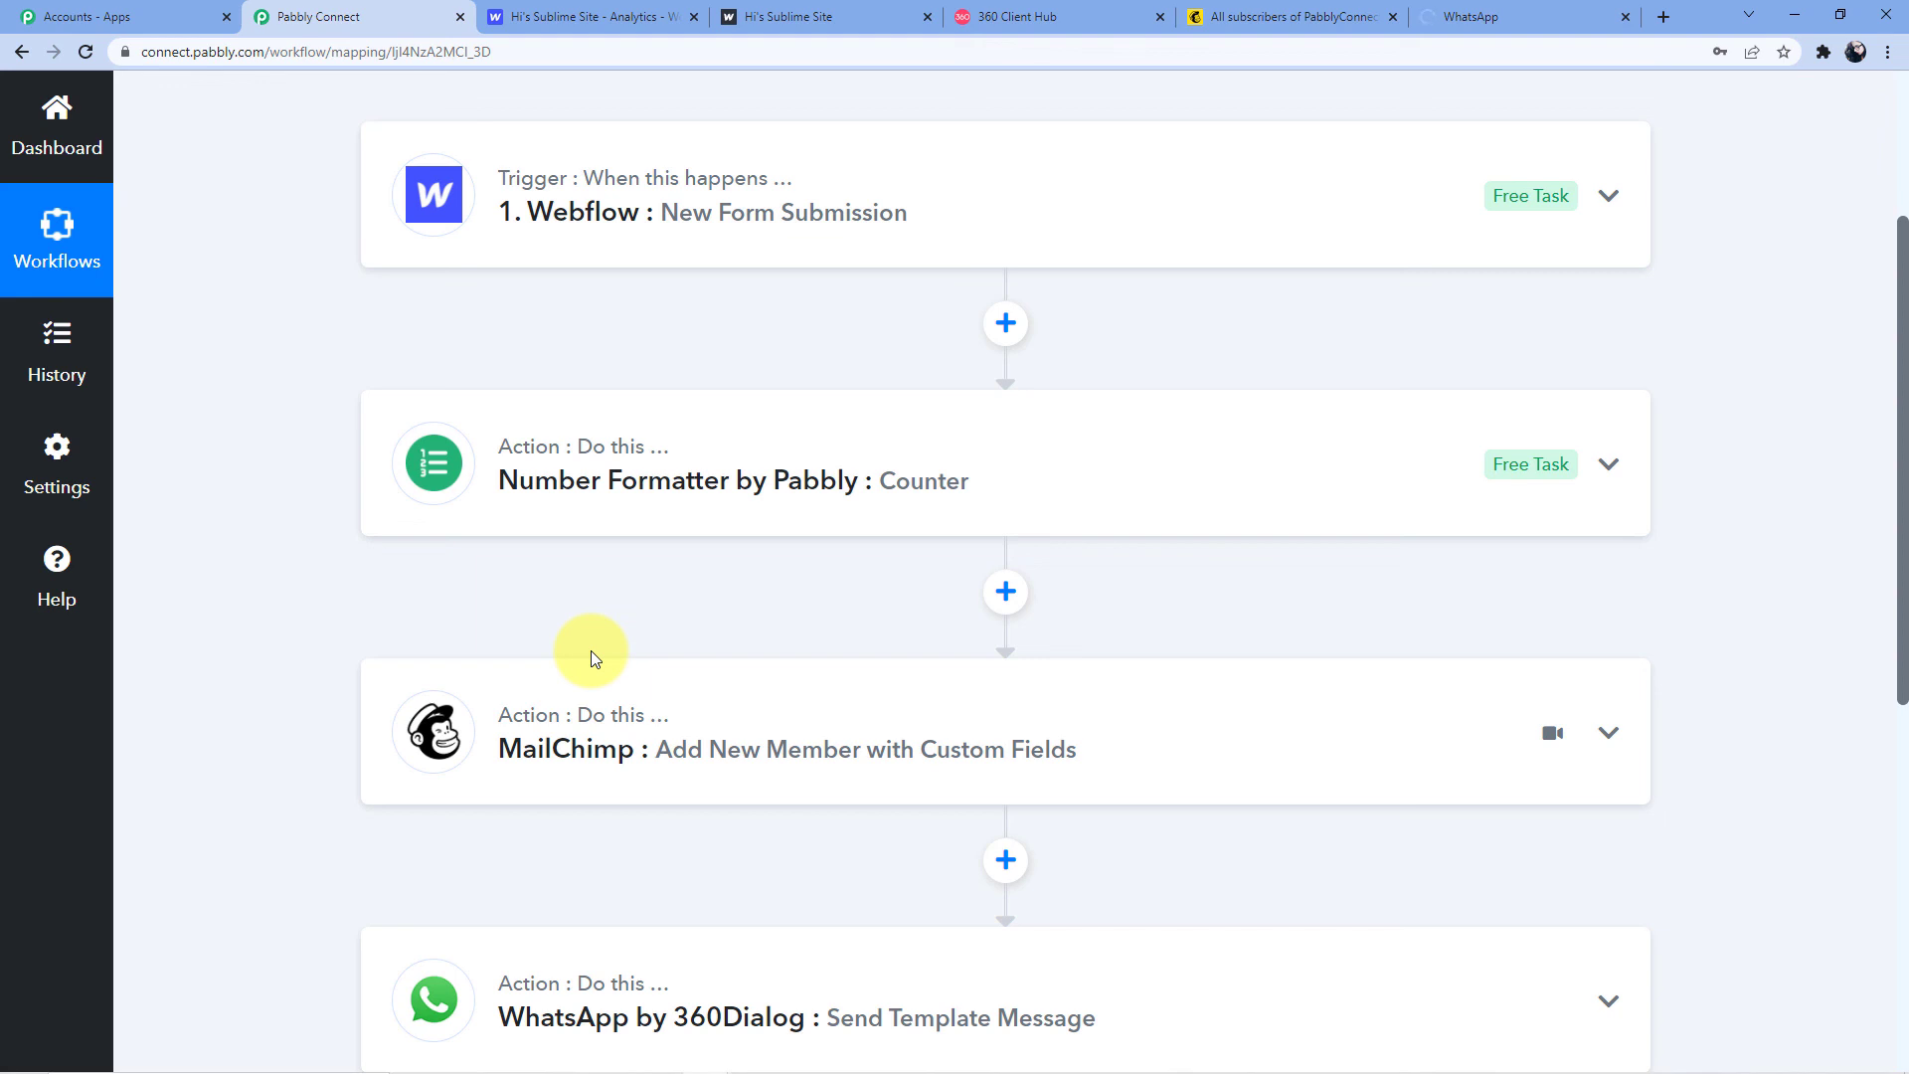
{"action": "scroll", "coordinate": [630, 623], "scroll_direction": "down", "scroll_amount": 4}
{"action": "scroll", "coordinate": [610, 708], "scroll_direction": "up", "scroll_amount": 3}
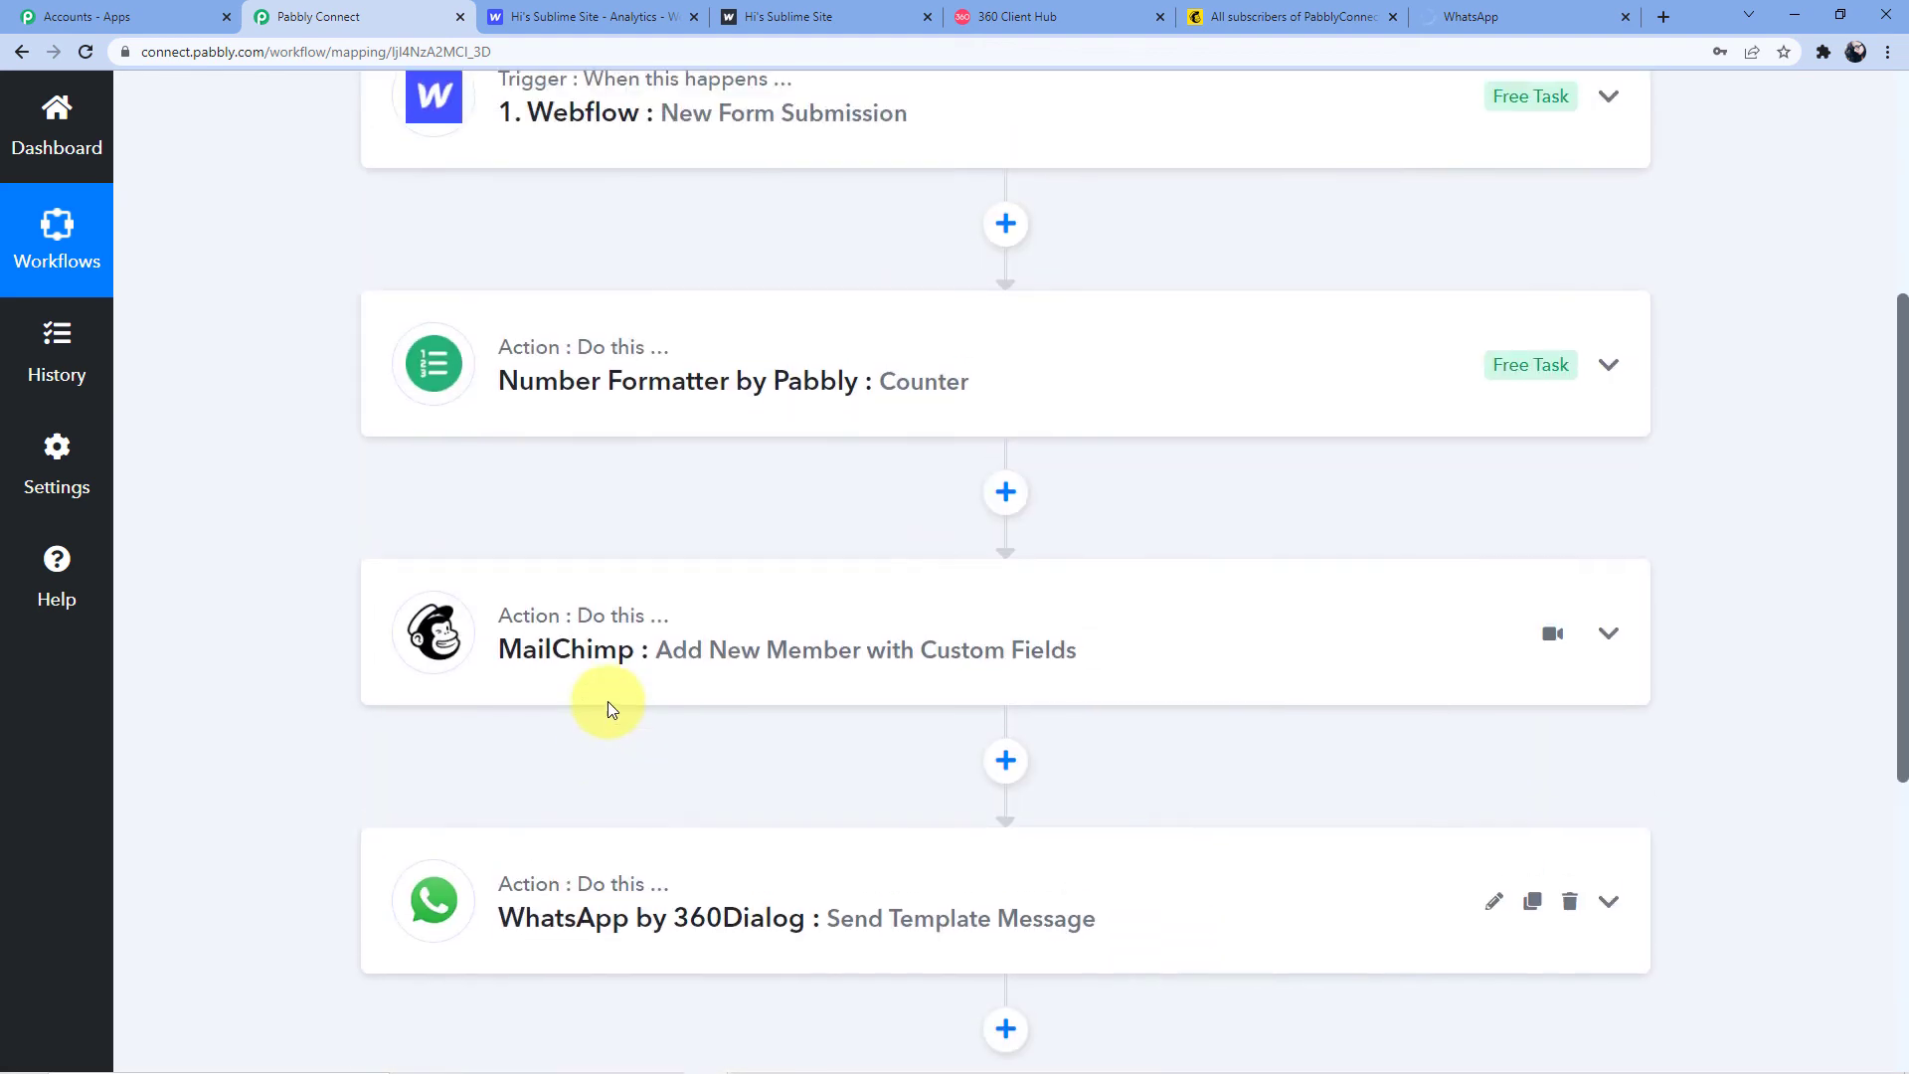
{"action": "scroll", "coordinate": [608, 708], "scroll_direction": "up", "scroll_amount": 2}
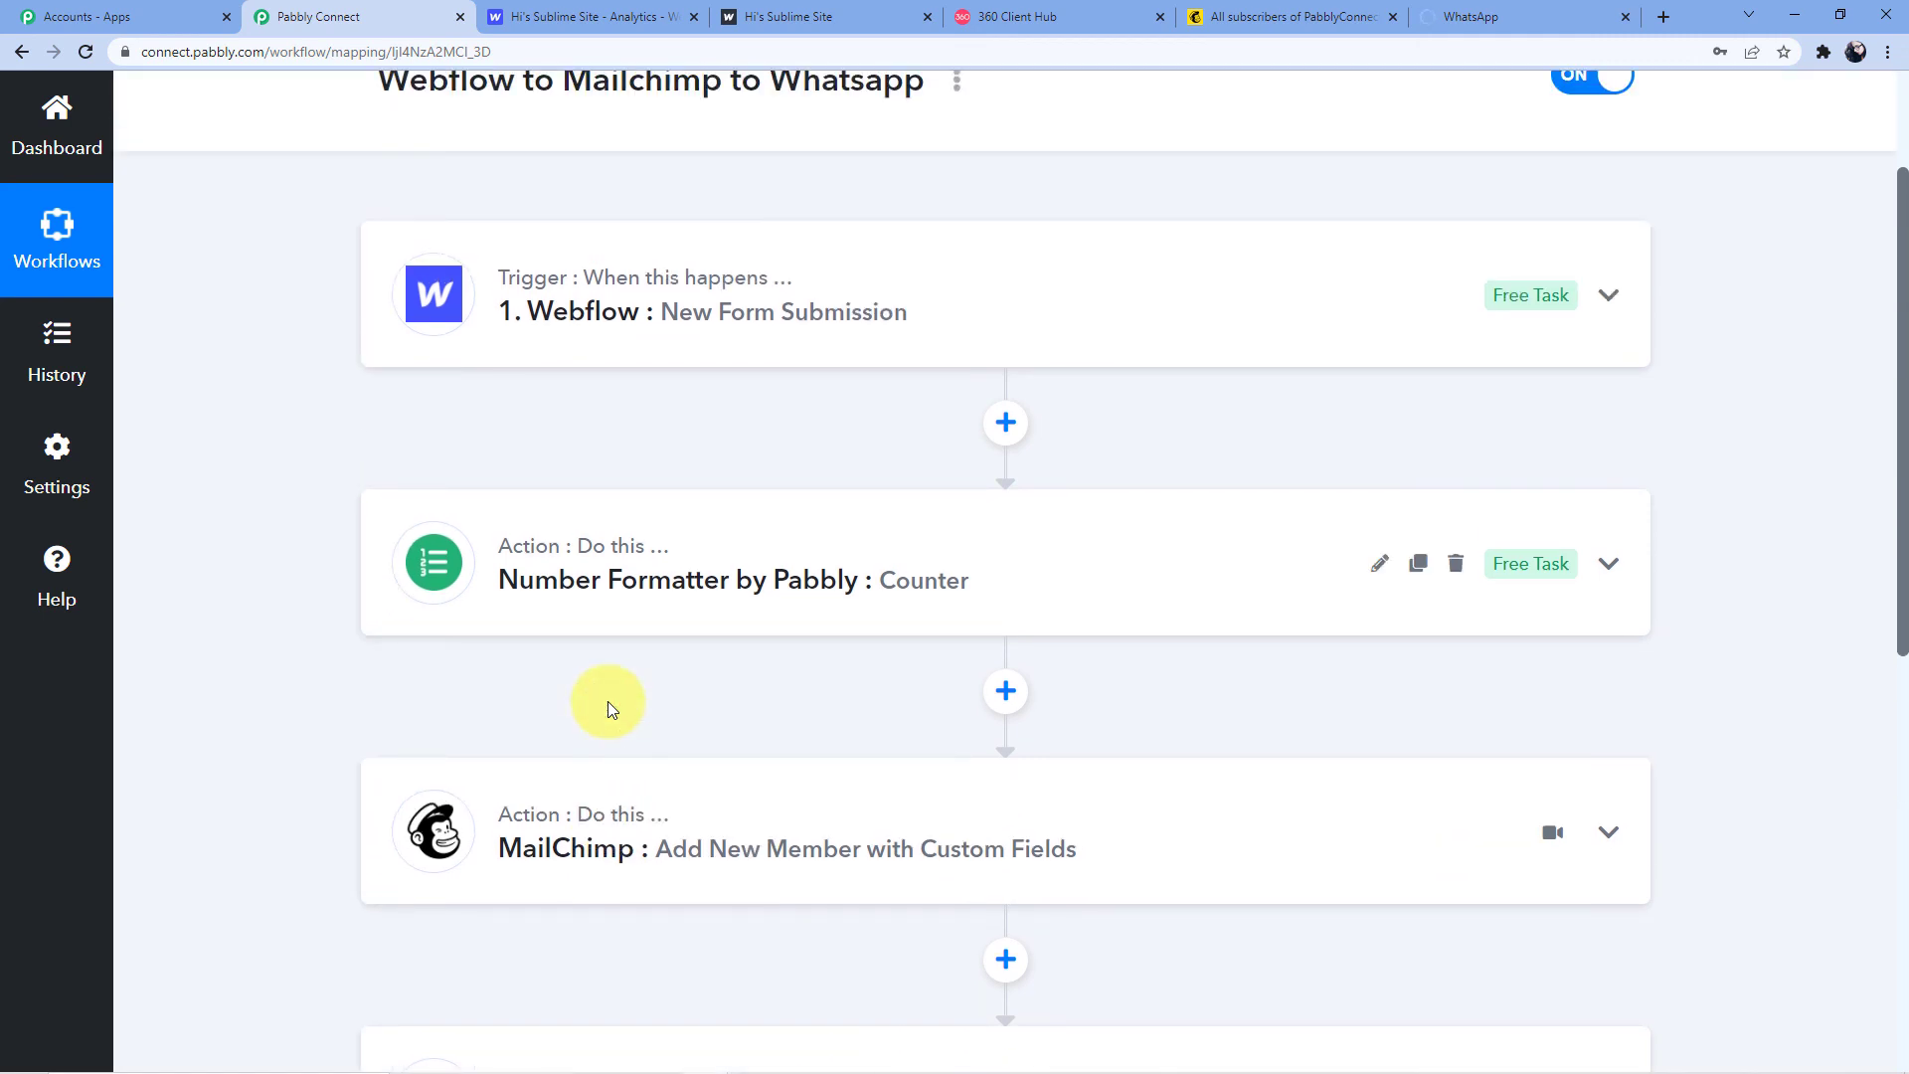